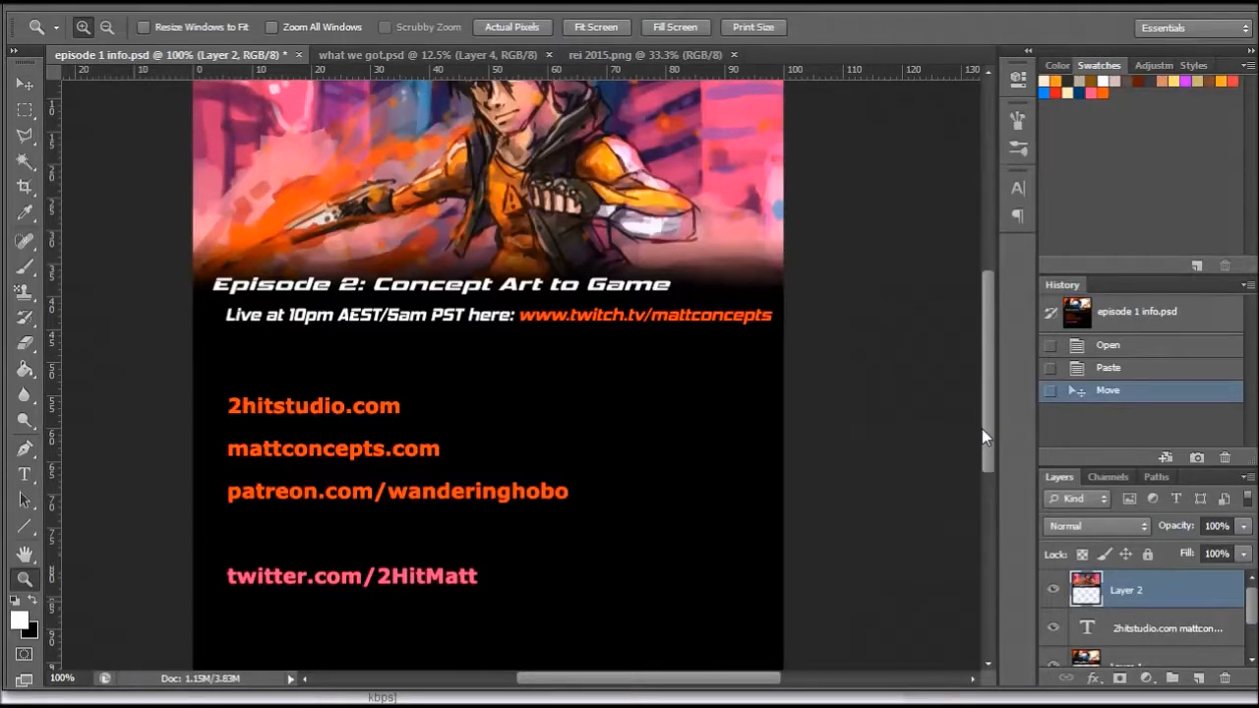
# - Switch to the what we got.psd document and examine its creature, faction map and character sketches down to the blue section
pyautogui.moveTo(994, 422)
pyautogui.mouseDown()
pyautogui.moveTo(991, 404)
pyautogui.moveTo(991, 417)
pyautogui.mouseUp()
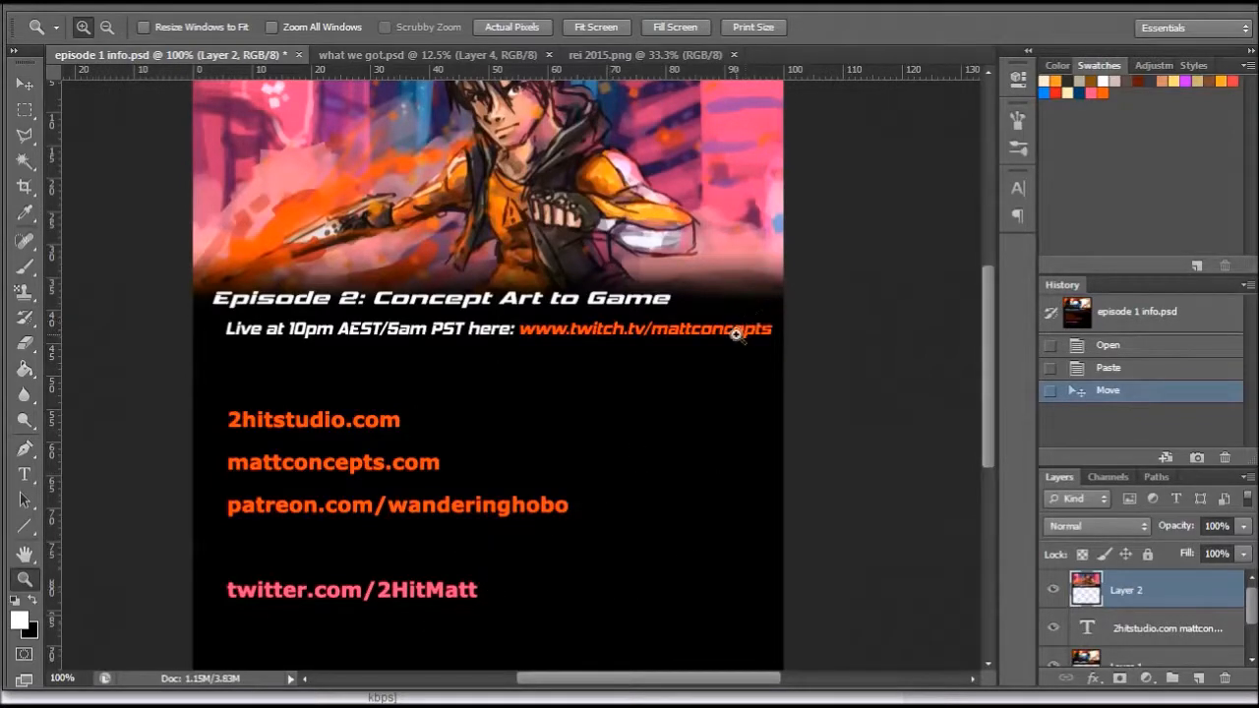
pyautogui.click(398, 57)
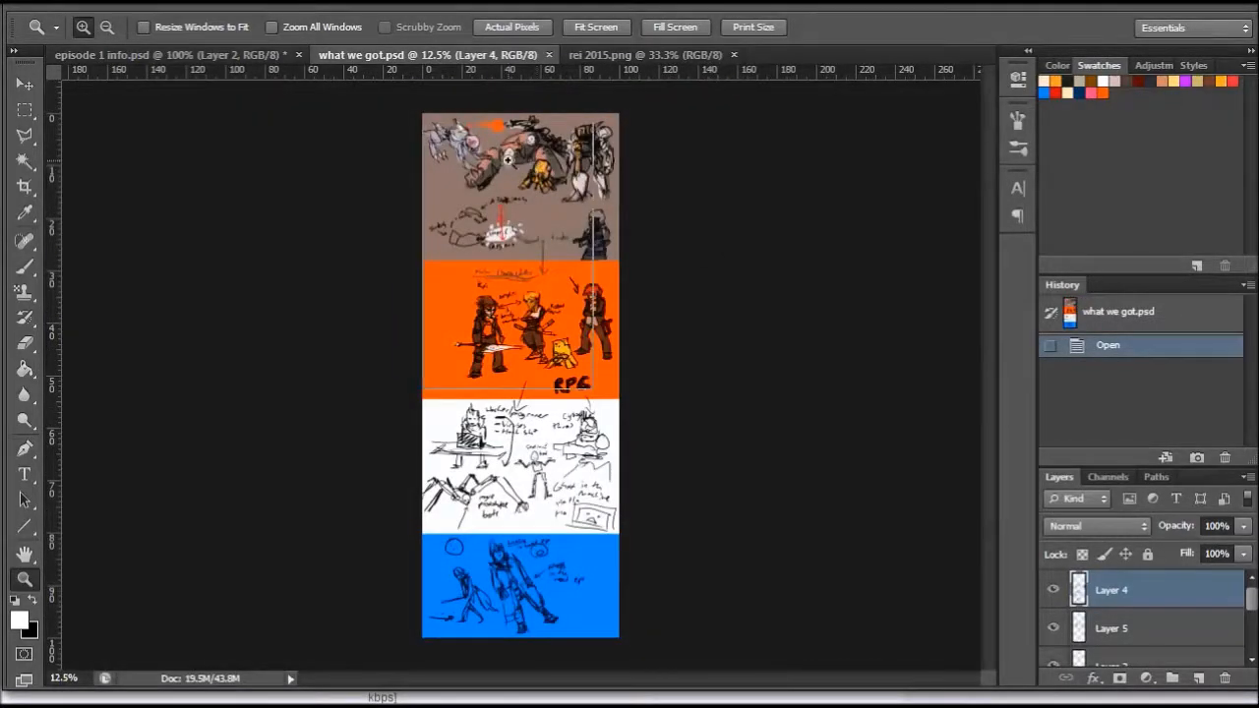
pyautogui.click(508, 163)
pyautogui.click(550, 146)
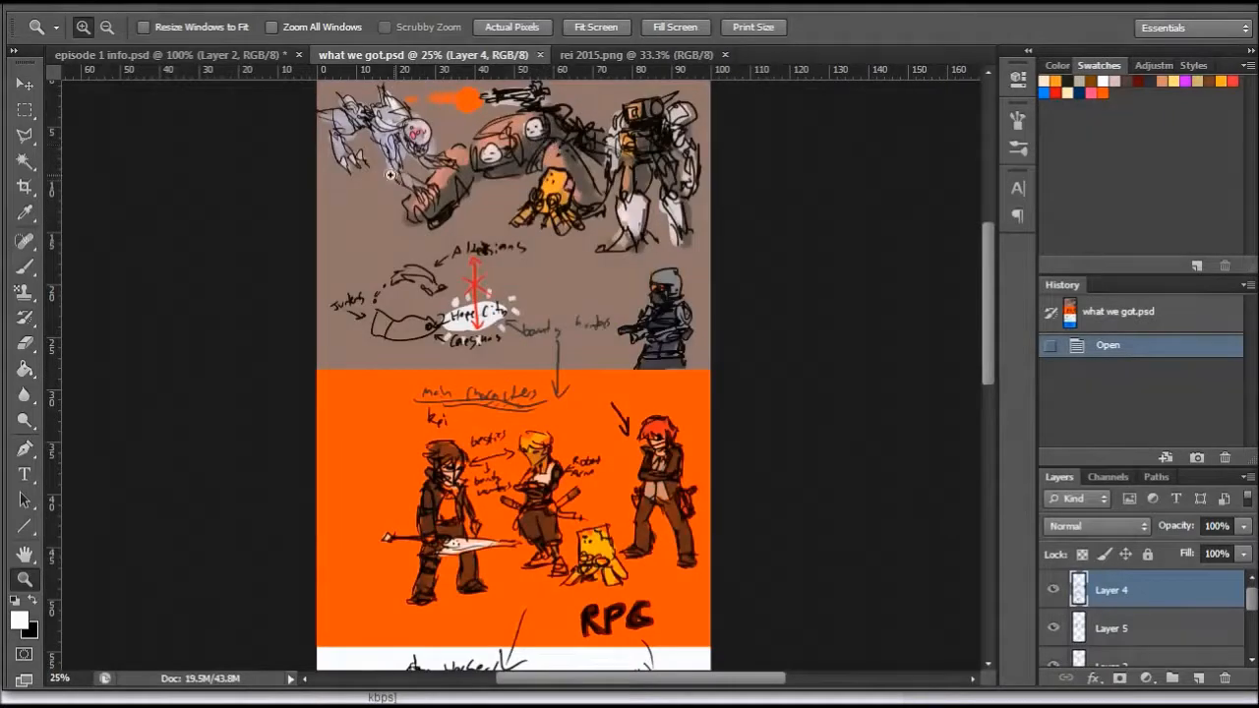
pyautogui.moveTo(984, 292); pyautogui.dragTo(985, 270)
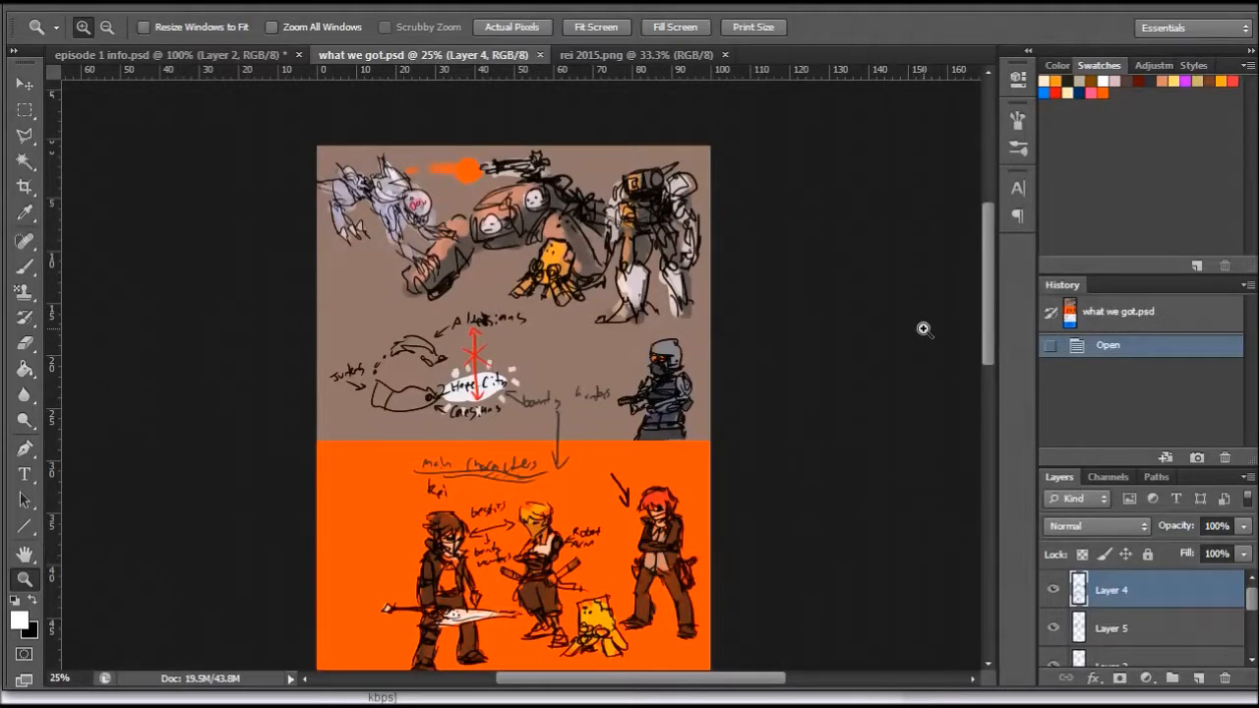
pyautogui.moveTo(987, 292)
pyautogui.mouseDown()
pyautogui.moveTo(989, 303)
pyautogui.moveTo(987, 290)
pyautogui.mouseUp()
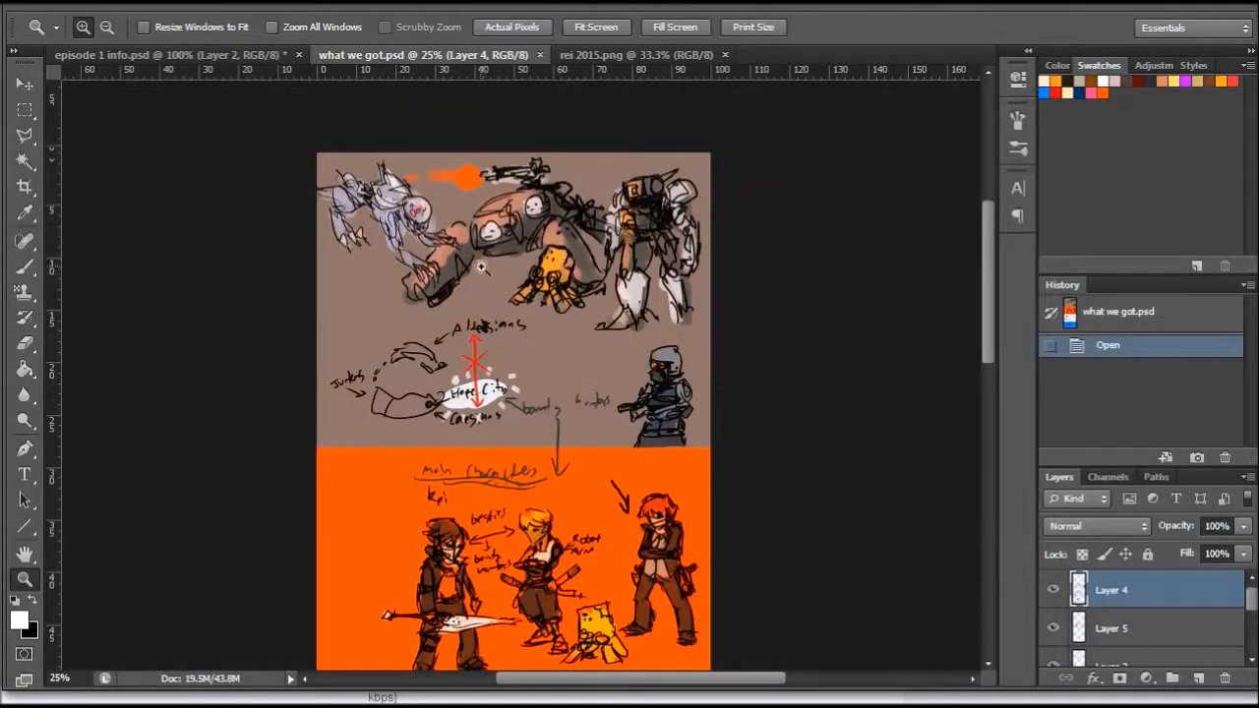
pyautogui.click(479, 229)
pyautogui.click(534, 272)
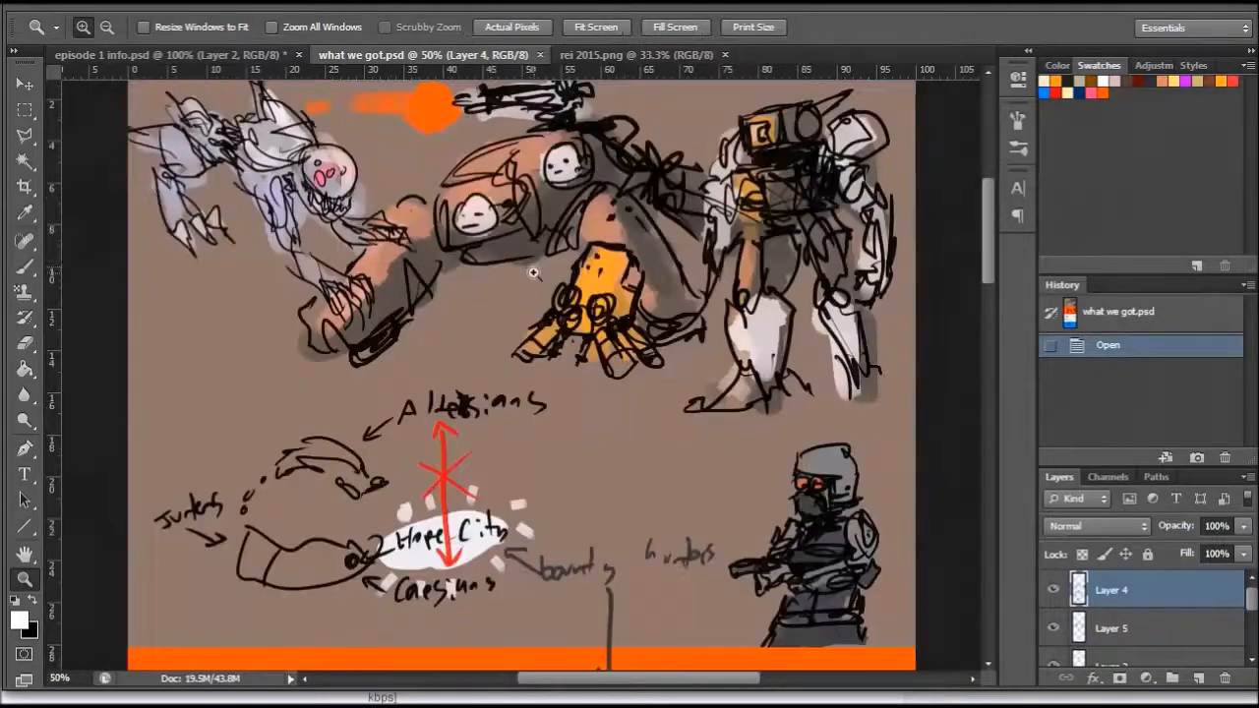
pyautogui.moveTo(991, 220)
pyautogui.mouseDown()
pyautogui.moveTo(984, 518)
pyautogui.moveTo(975, 196)
pyautogui.moveTo(974, 512)
pyautogui.mouseUp()
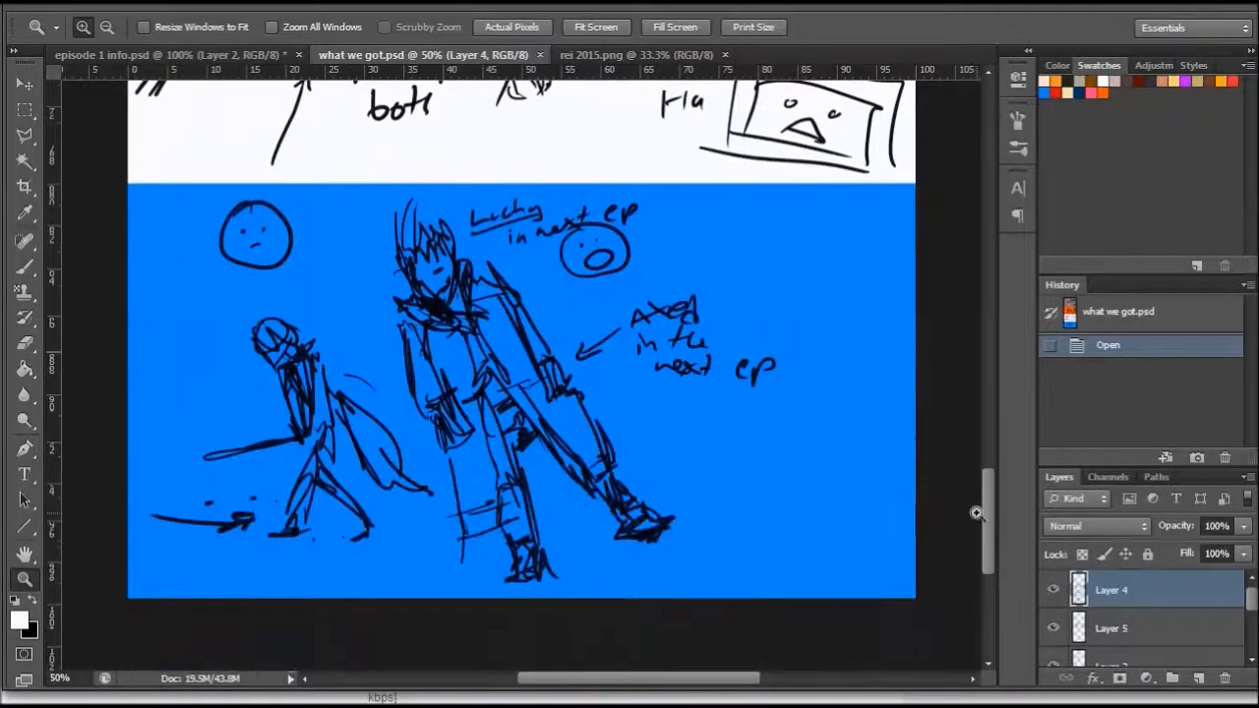
# - Open the rei 2015.png document and examine the painted character and city background up close
pyautogui.click(646, 56)
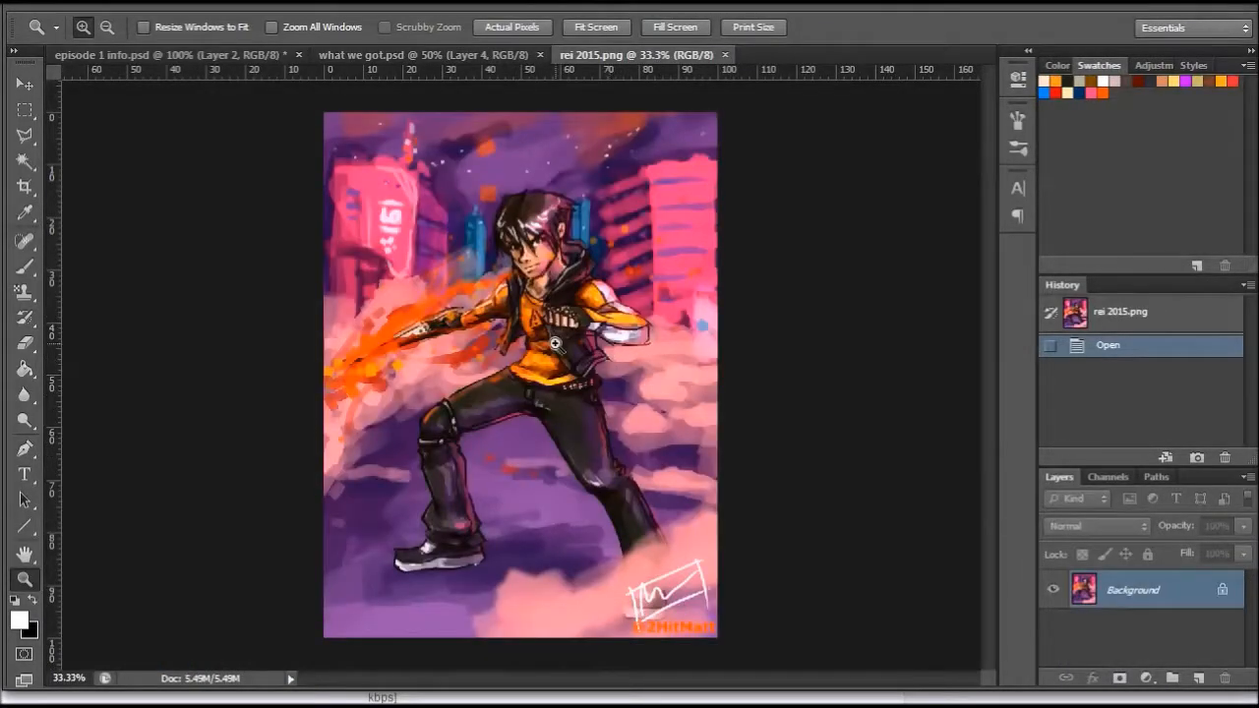
pyautogui.click(539, 311)
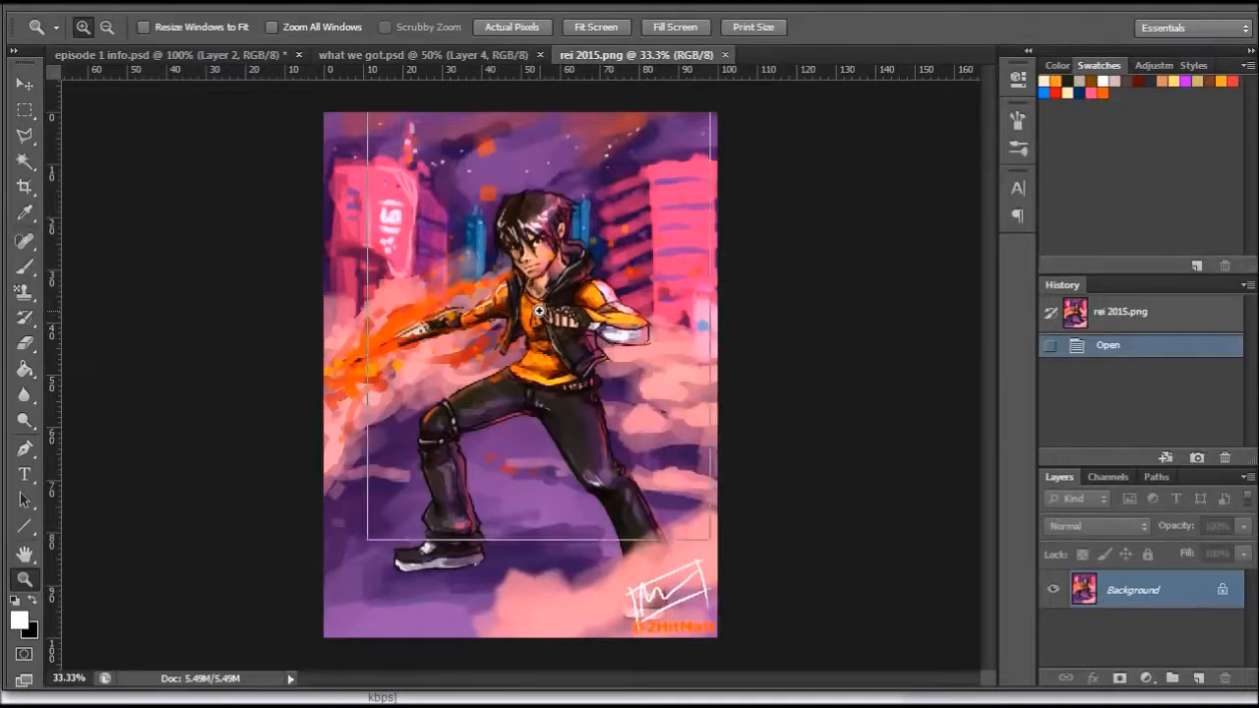
pyautogui.moveTo(989, 316)
pyautogui.mouseDown()
pyautogui.moveTo(989, 282)
pyautogui.moveTo(987, 389)
pyautogui.moveTo(972, 298)
pyautogui.mouseUp()
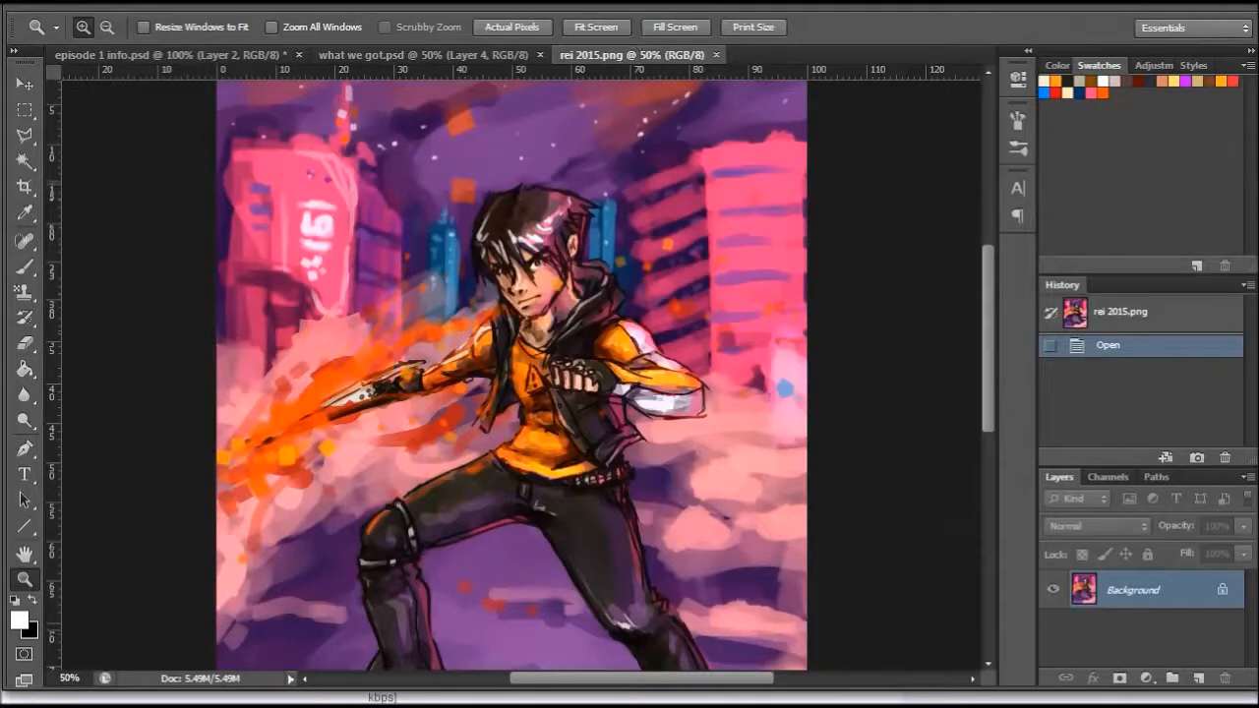
# - Create a new document 1280 pixels wide and 720 pixels high with transparent background contents
pyautogui.hotkey('ctrl', 'n')
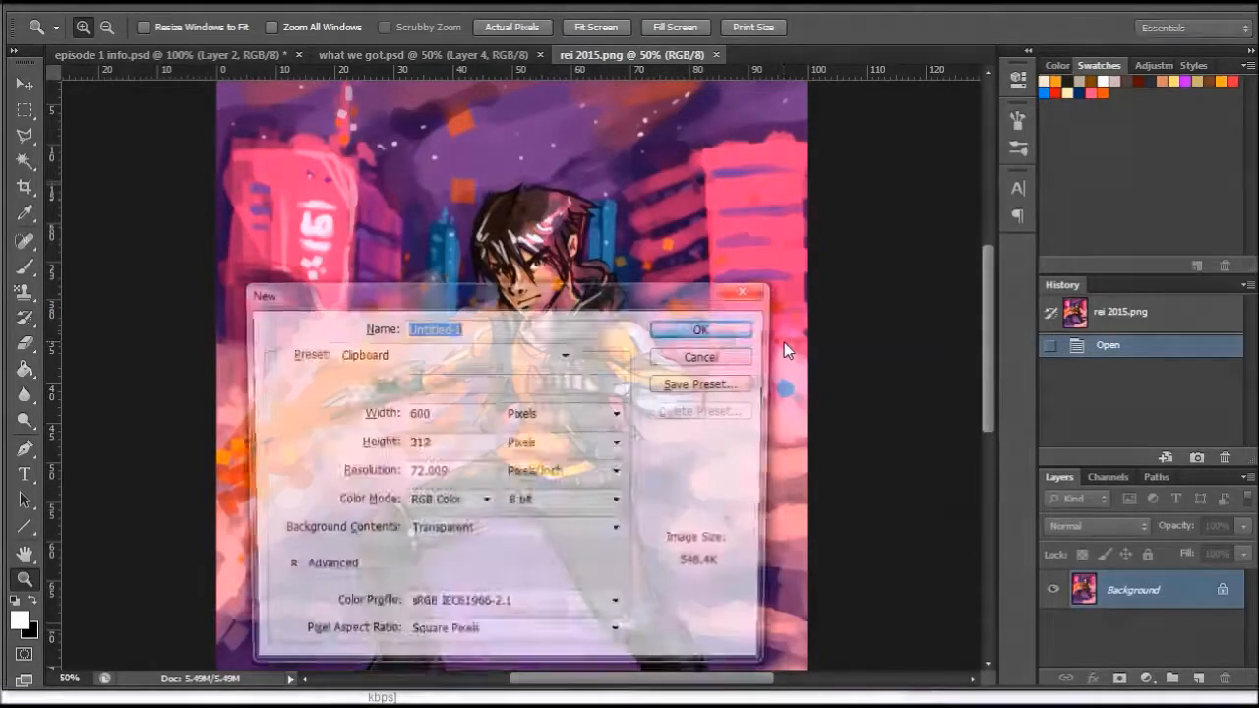
pyautogui.click(494, 407)
pyautogui.doubleClick(441, 413)
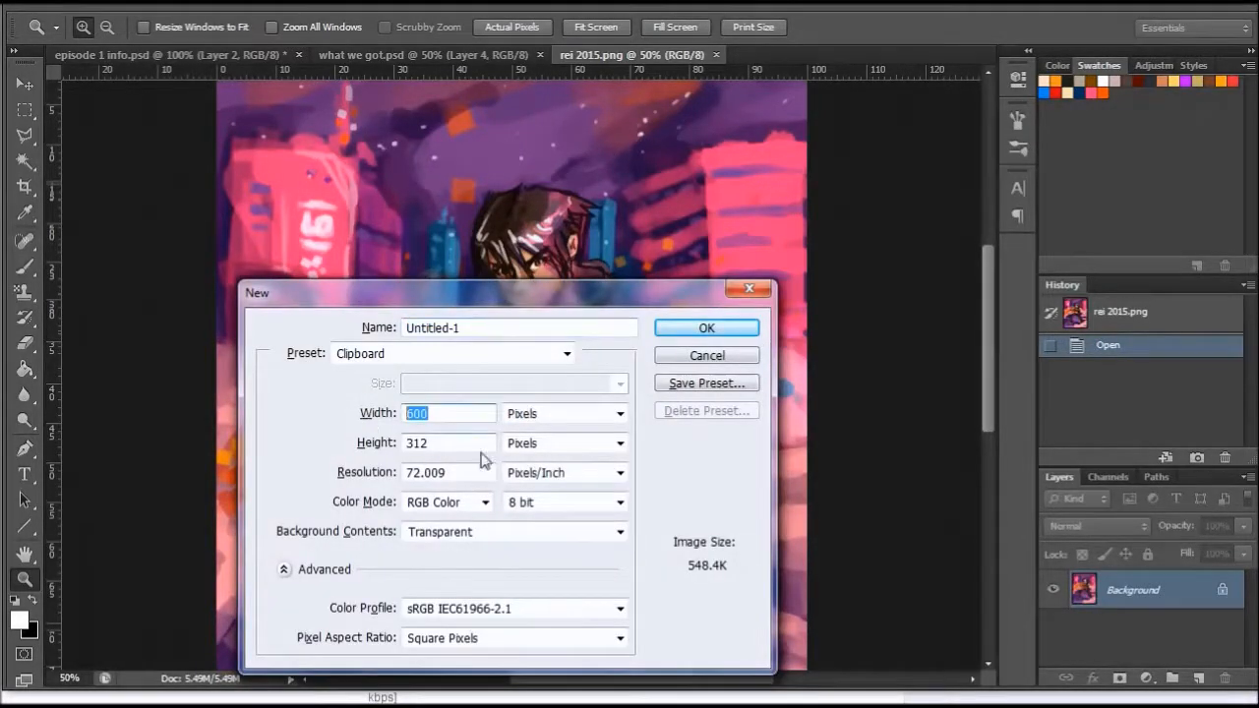
pyautogui.write('1280')
pyautogui.press('Tab')
pyautogui.press('Tab')
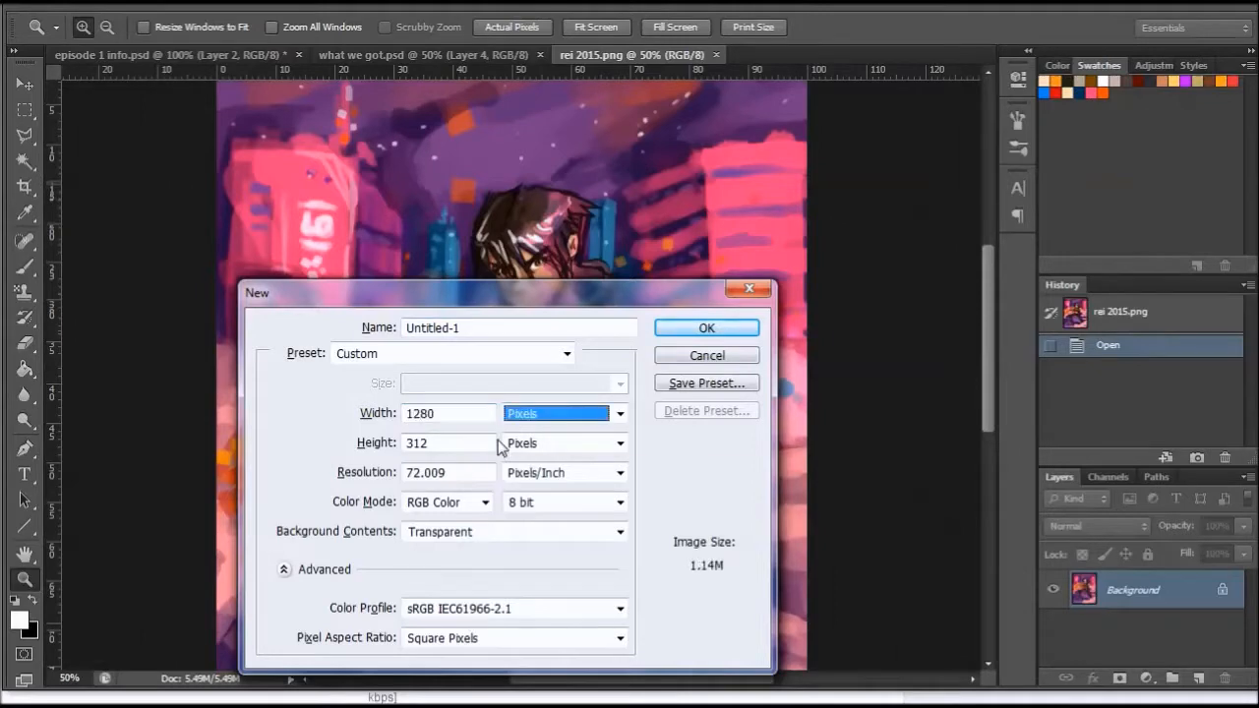
pyautogui.write('720')
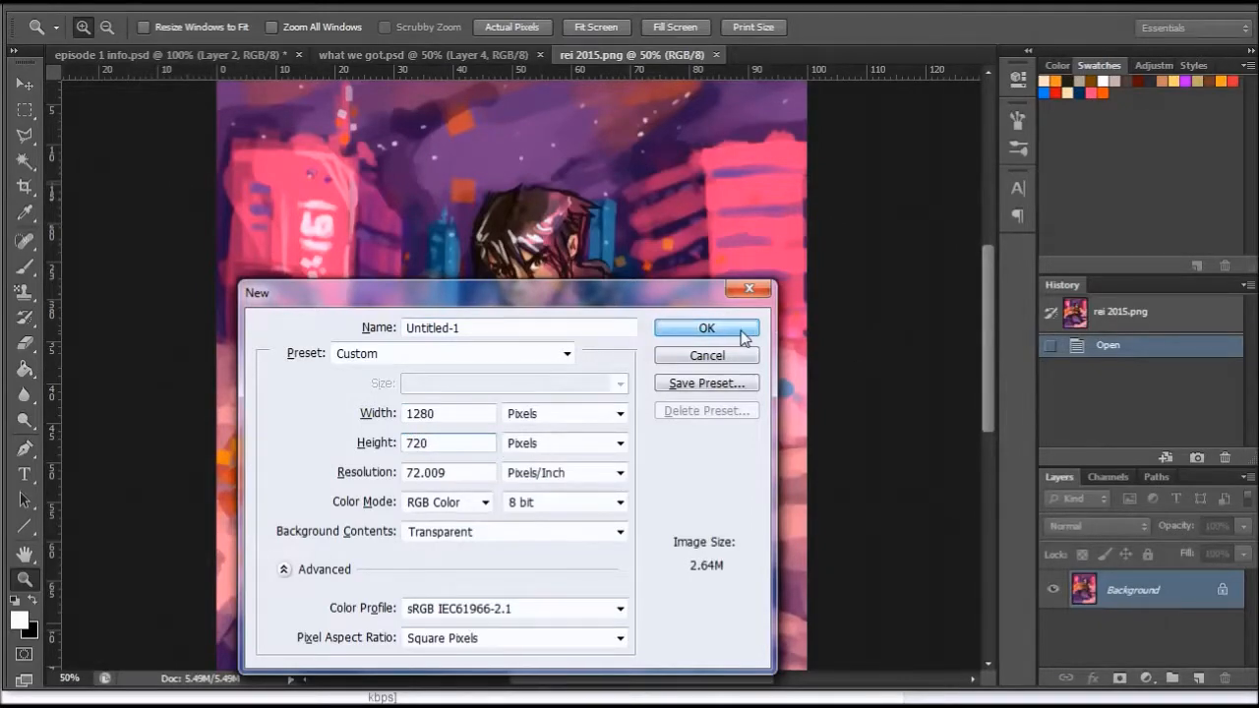
pyautogui.click(706, 328)
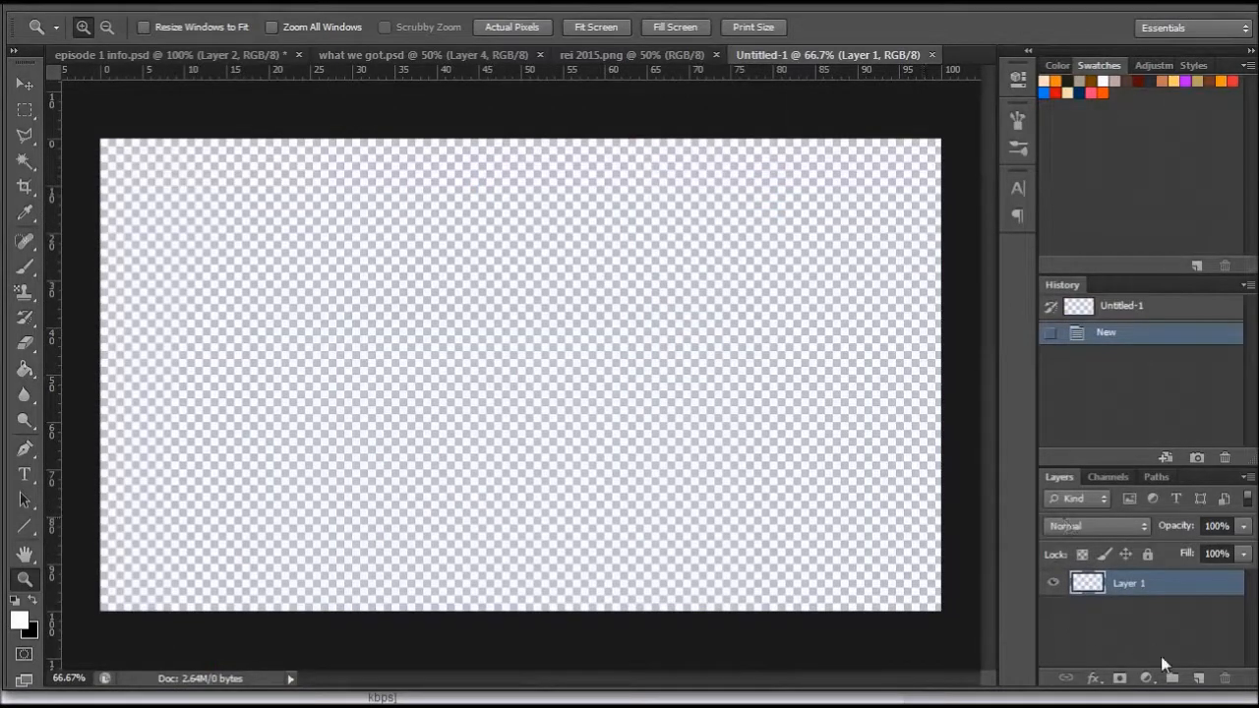
# - Add a second layer above Layer 1, then fill Layer 1 with a muted mid green using the Paint Bucket
pyautogui.click(1198, 678)
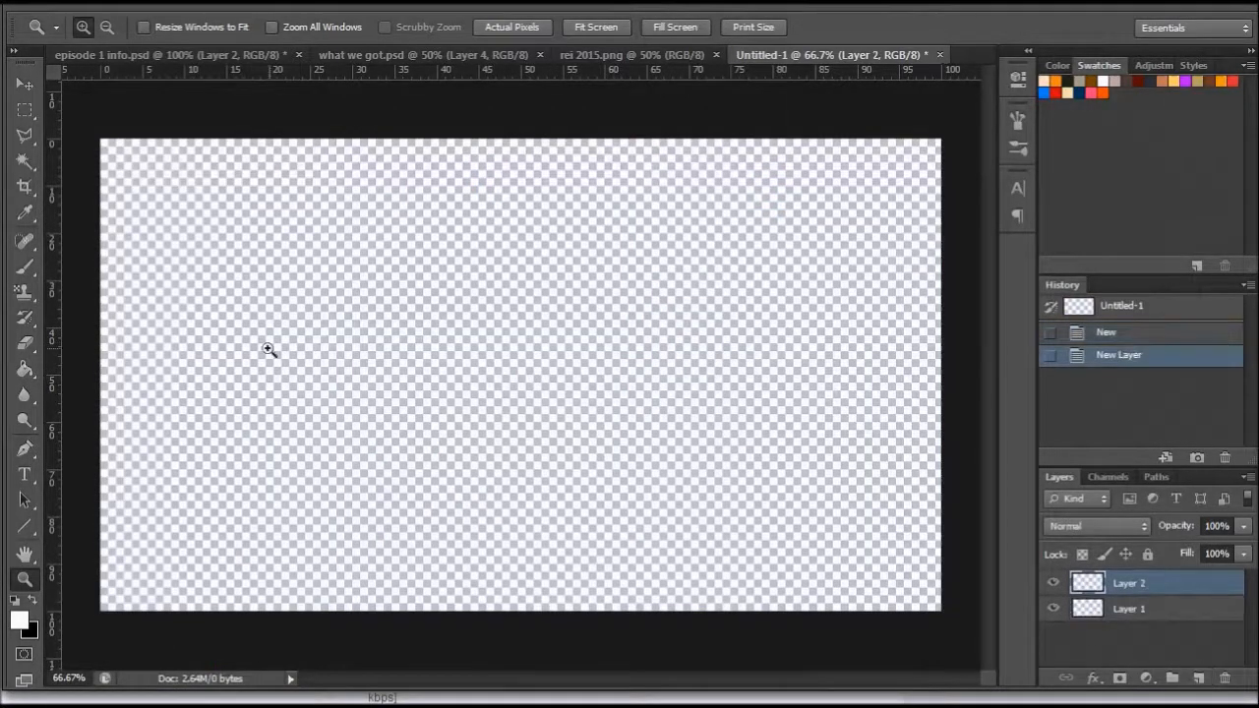
pyautogui.click(1126, 609)
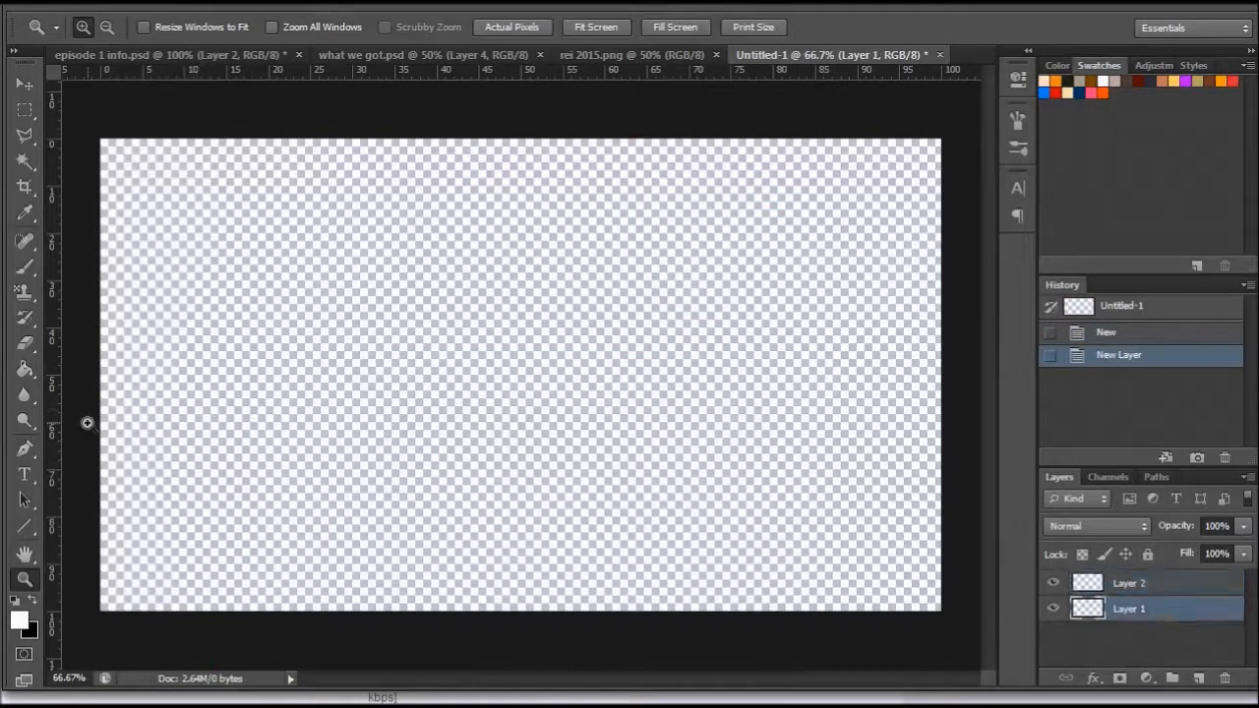
pyautogui.click(19, 619)
pyautogui.moveTo(1092, 226); pyautogui.dragTo(1091, 207)
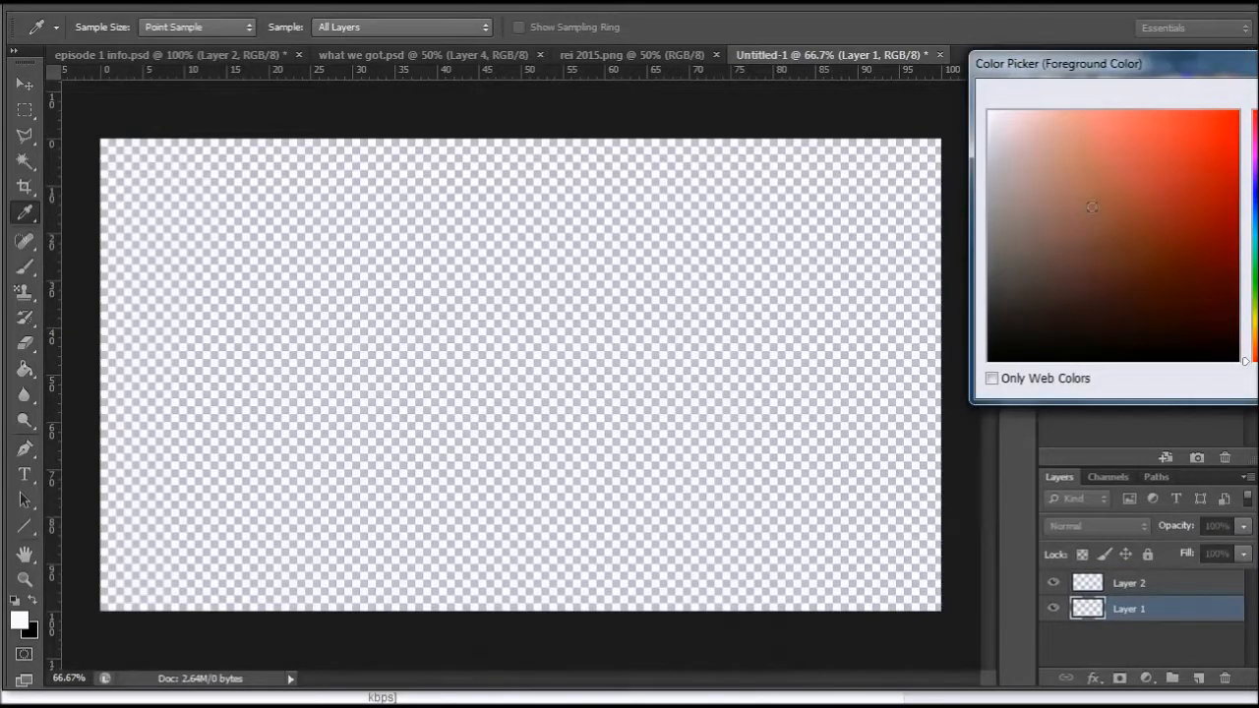
pyautogui.click(1252, 266)
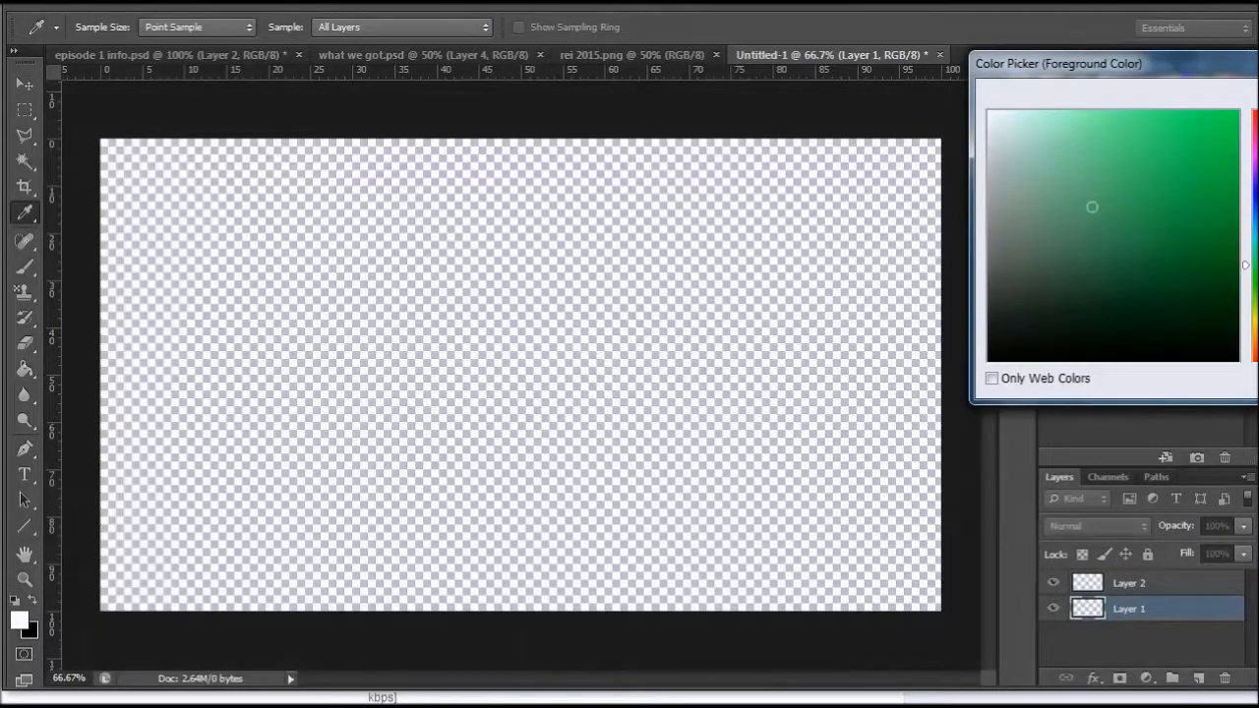
pyautogui.press('Return')
pyautogui.click(24, 369)
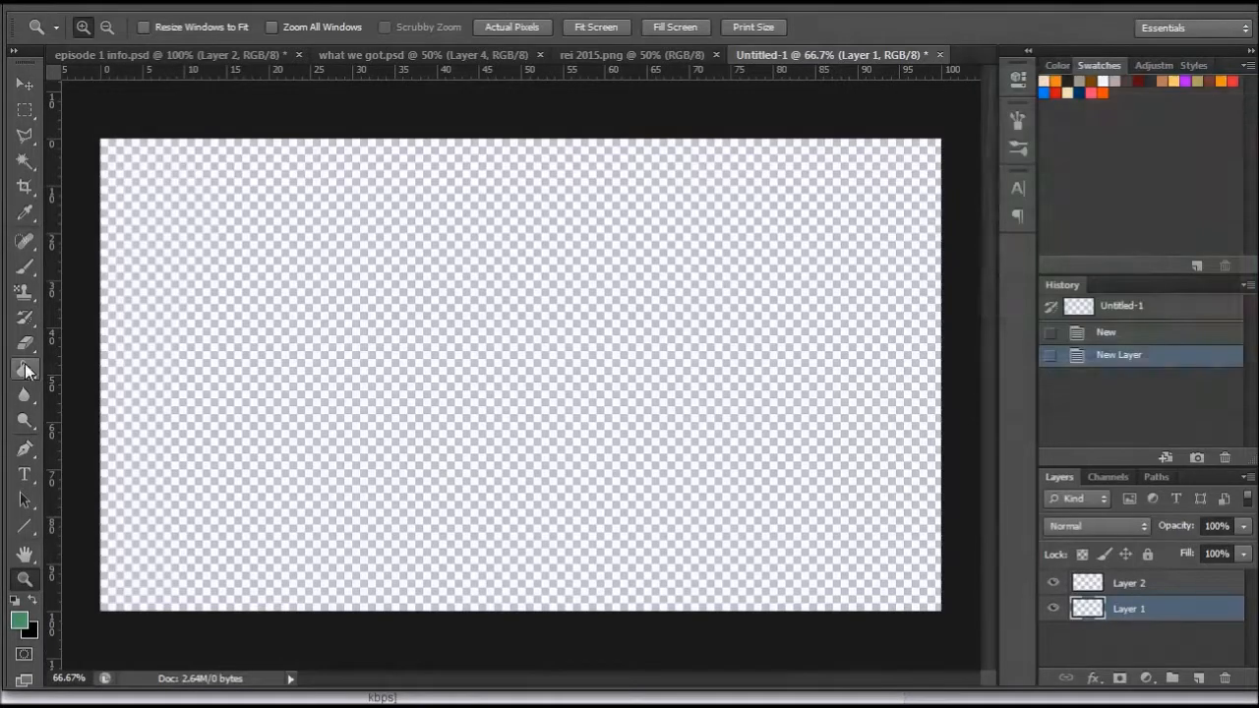
pyautogui.click(518, 396)
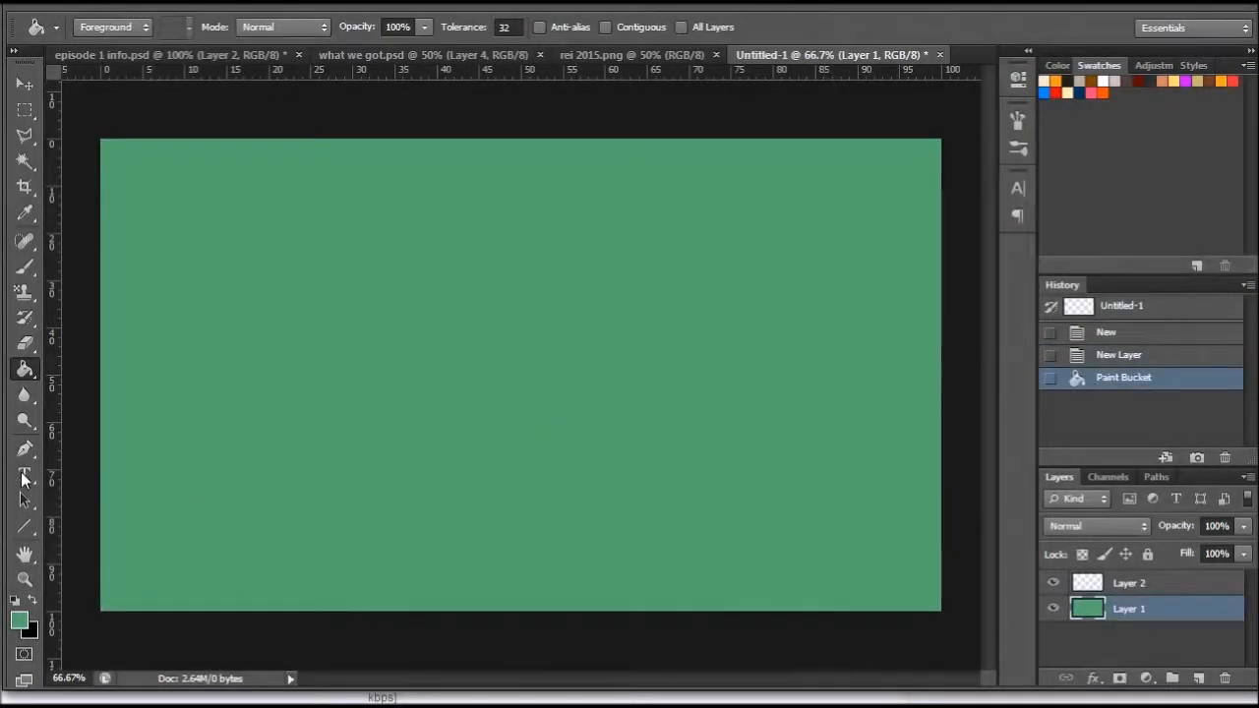
pyautogui.click(25, 578)
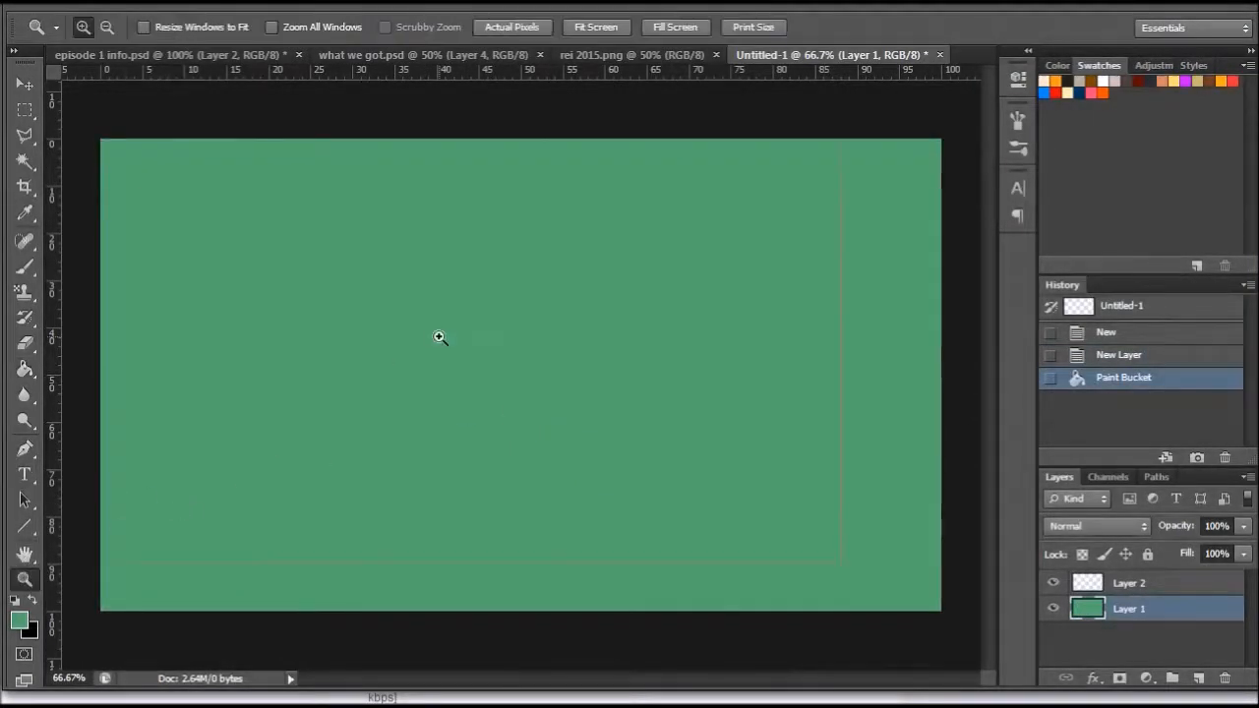
pyautogui.click(440, 337)
pyautogui.rightClick(440, 337)
pyautogui.click(498, 444)
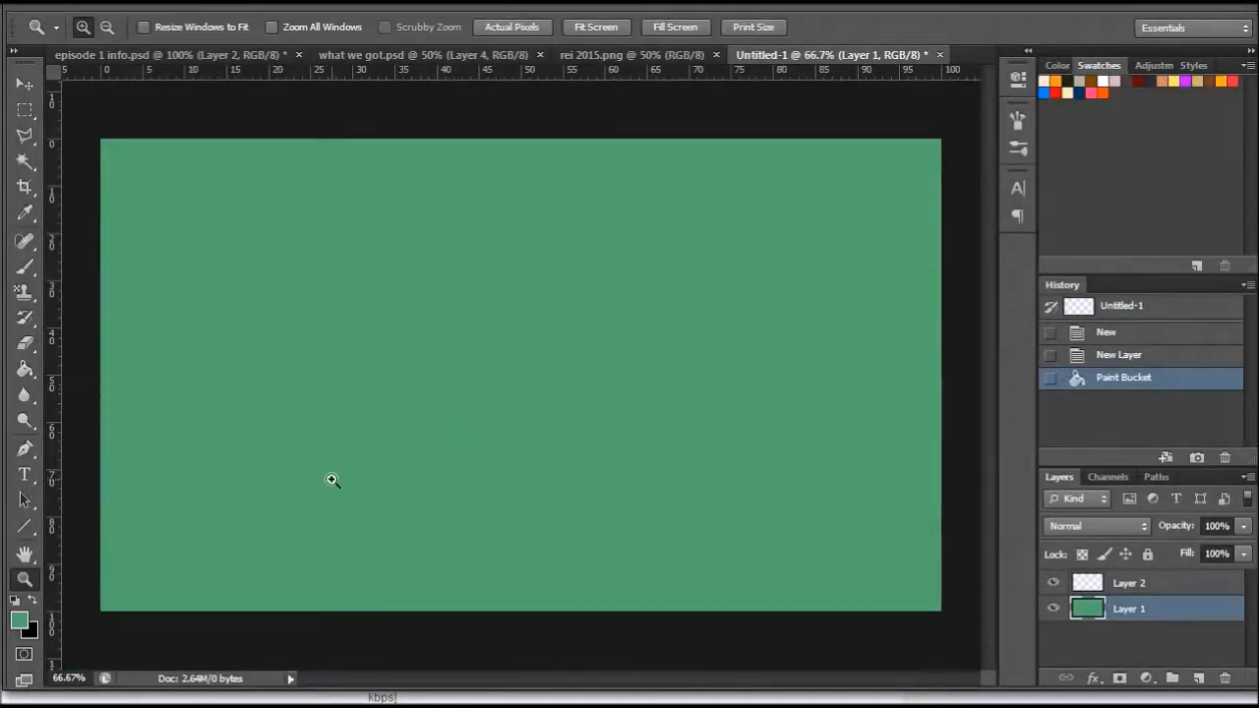
# - Make Layer 2 active, swap the foreground colour to black and choose the hard round 10 px brush
pyautogui.click(1145, 586)
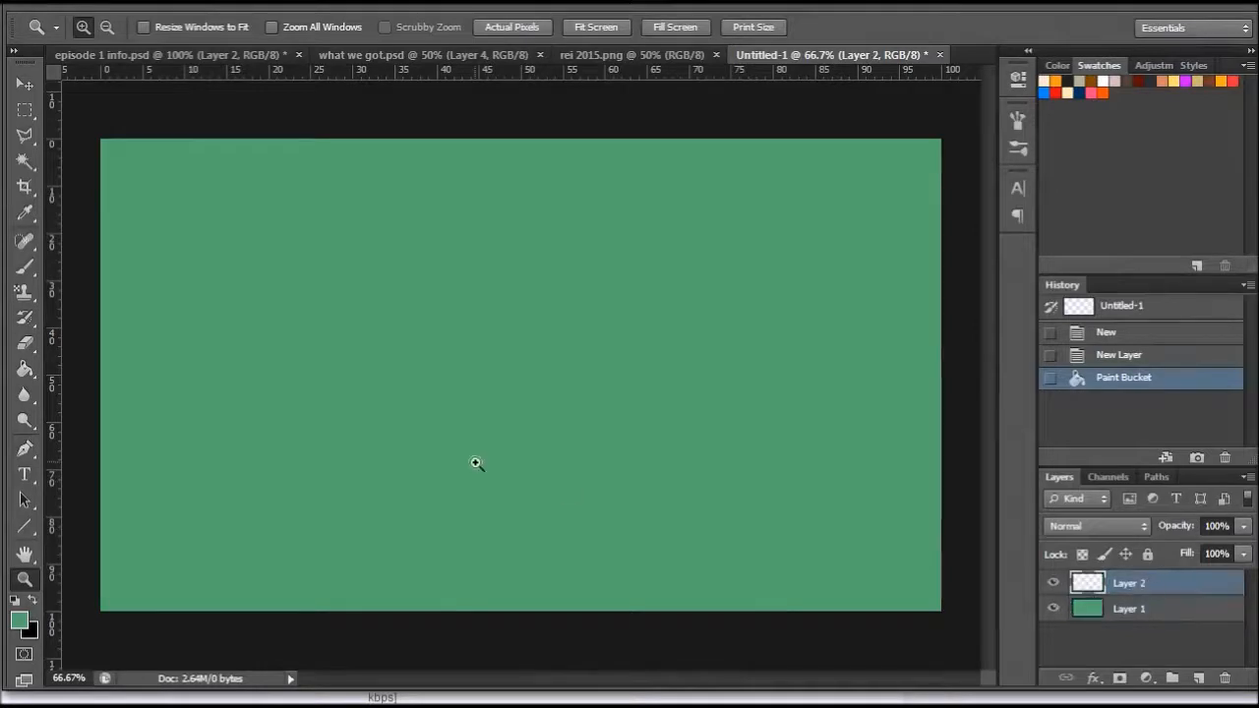
pyautogui.click(25, 266)
pyautogui.click(31, 600)
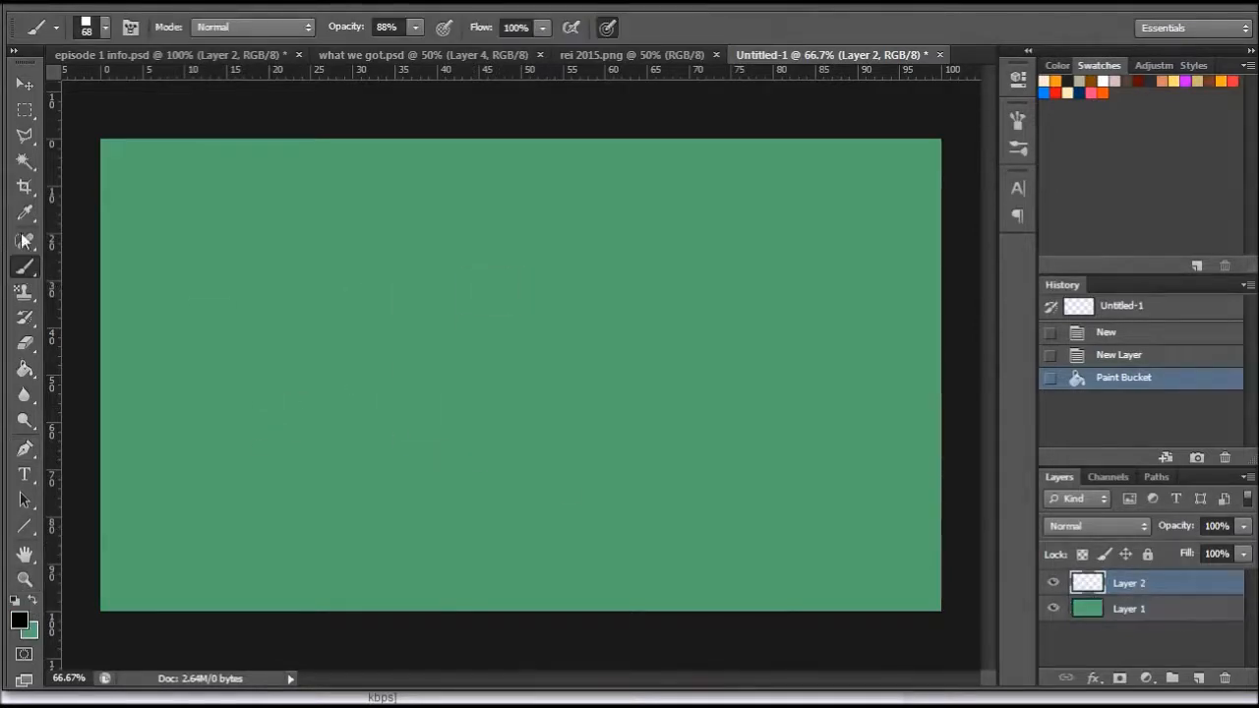
pyautogui.rightClick(362, 273)
pyautogui.scroll(5, 583, 517)
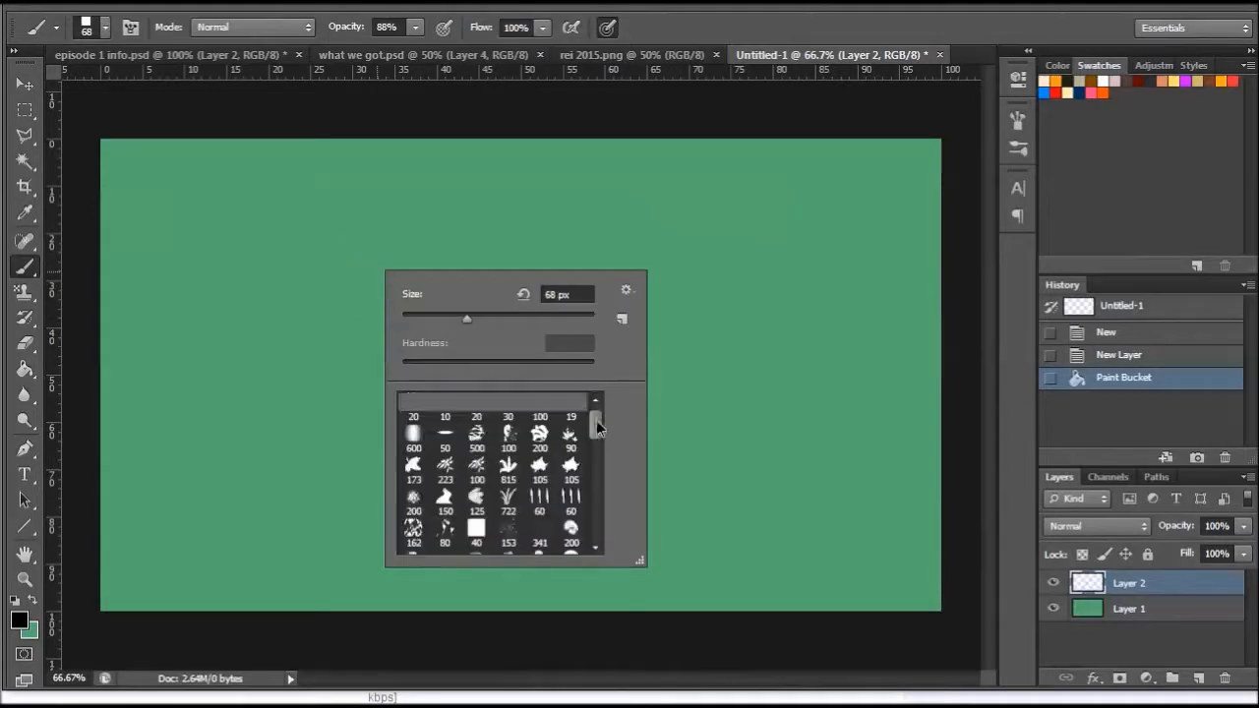
pyautogui.click(445, 403)
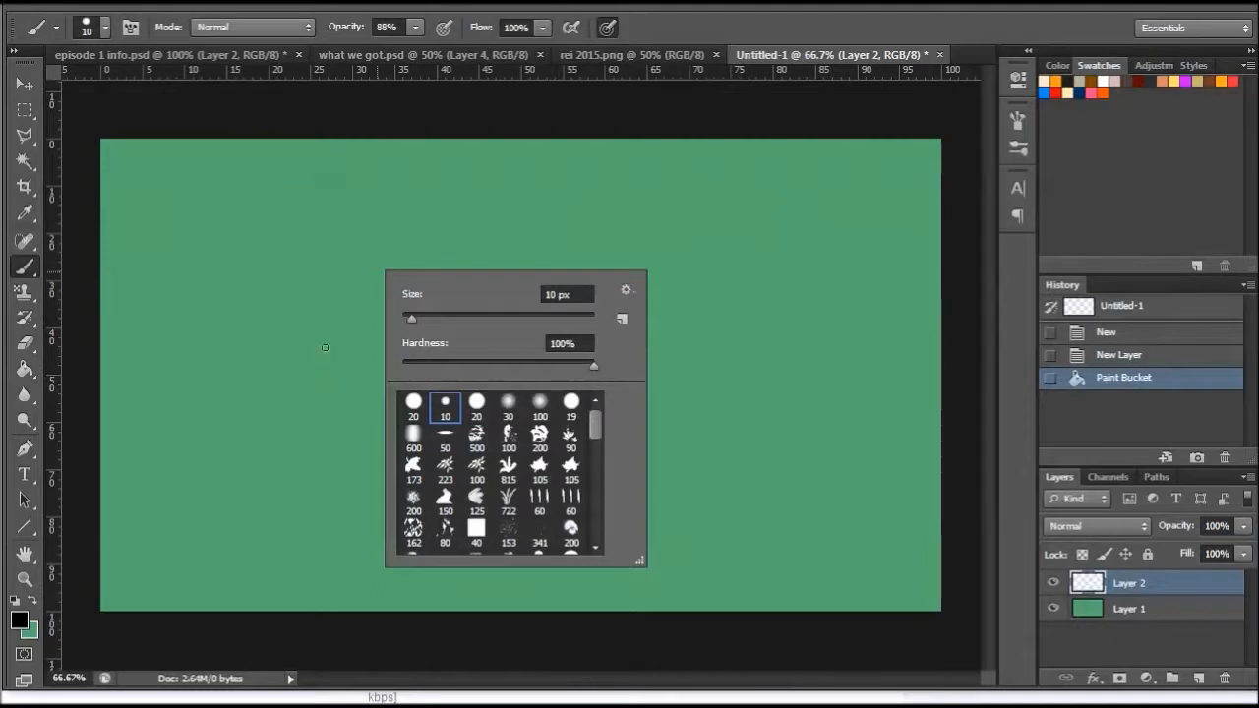
pyautogui.click(376, 109)
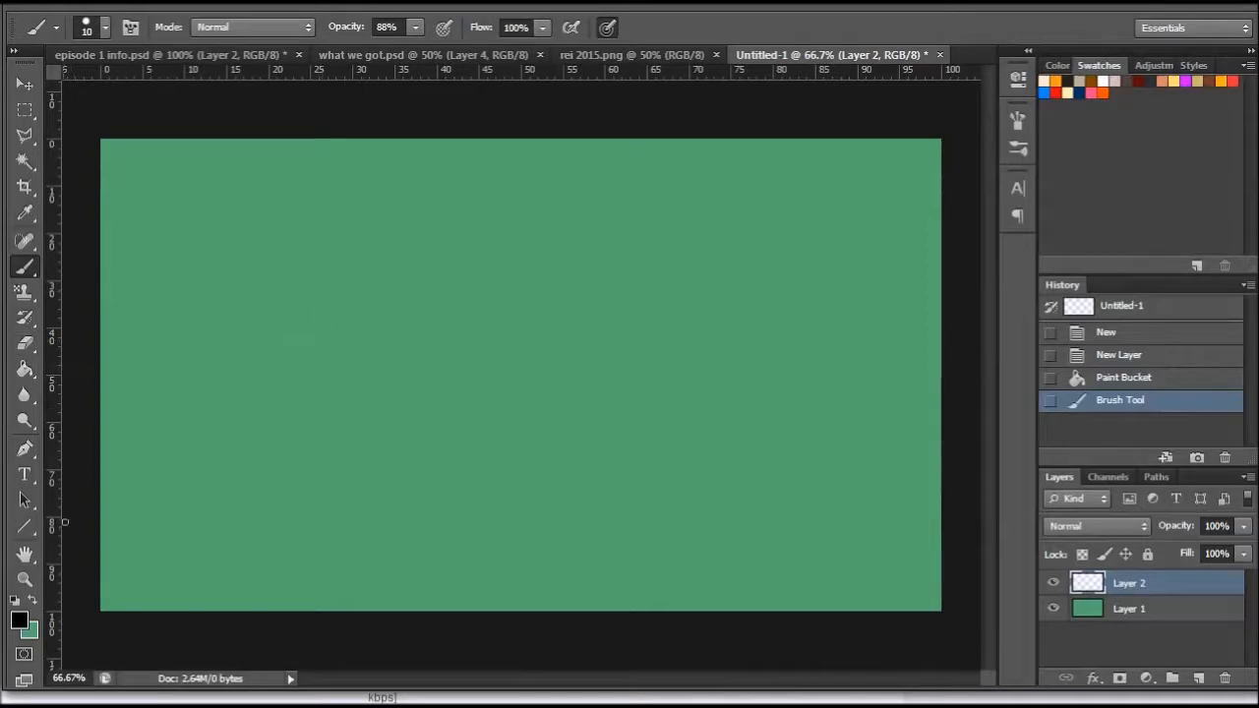
# - Change the foreground colour to a dark navy blue with a hue of 222°
pyautogui.click(19, 619)
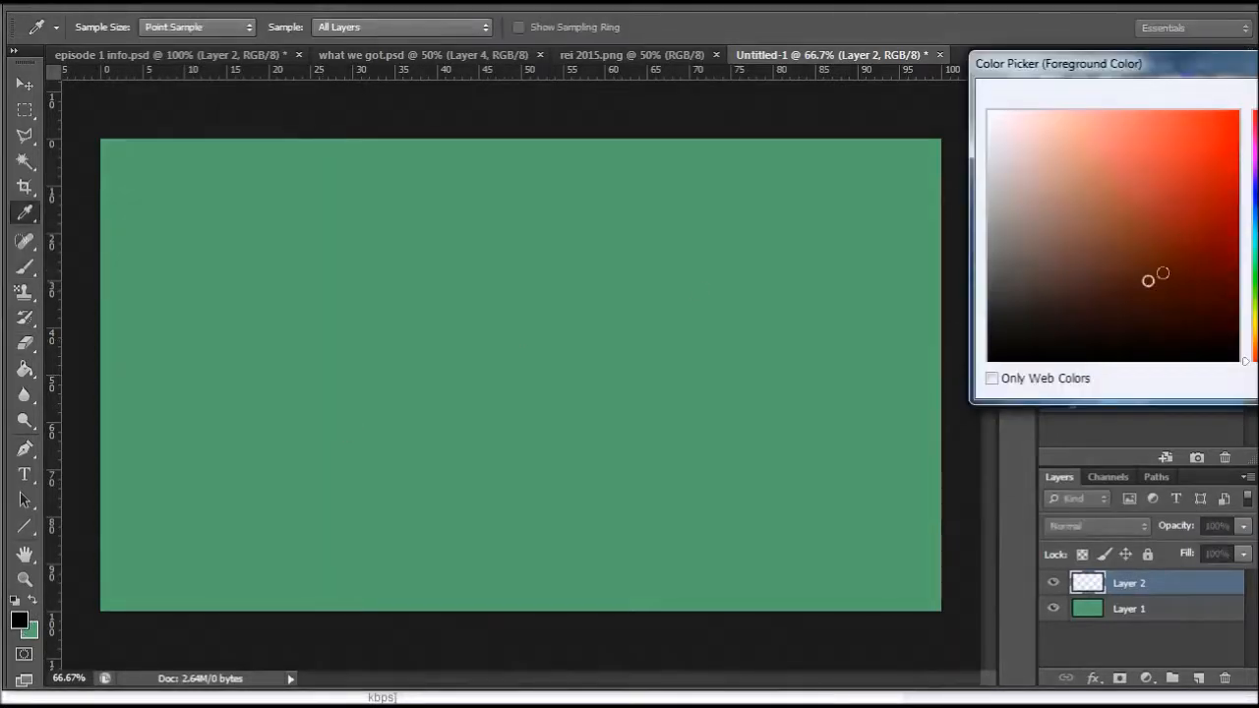
pyautogui.moveTo(1258, 67)
pyautogui.mouseDown()
pyautogui.moveTo(1033, 213)
pyautogui.moveTo(1008, 262)
pyautogui.mouseUp()
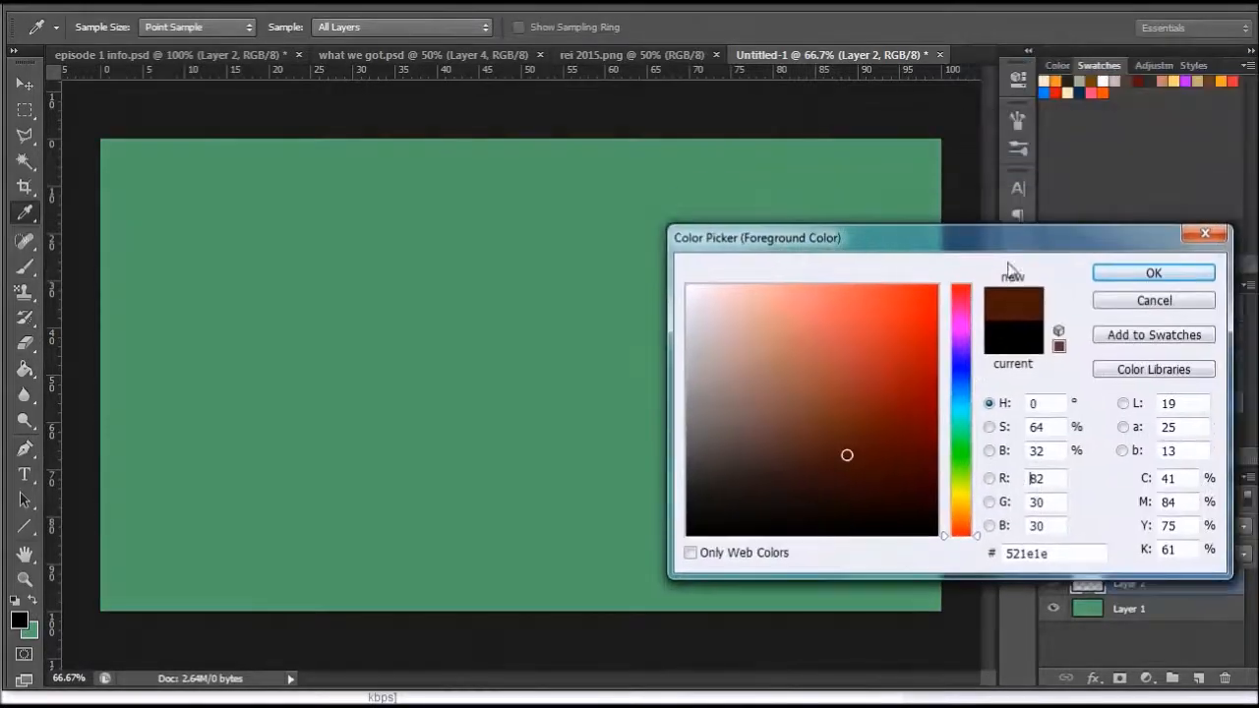
pyautogui.moveTo(959, 389); pyautogui.dragTo(963, 382)
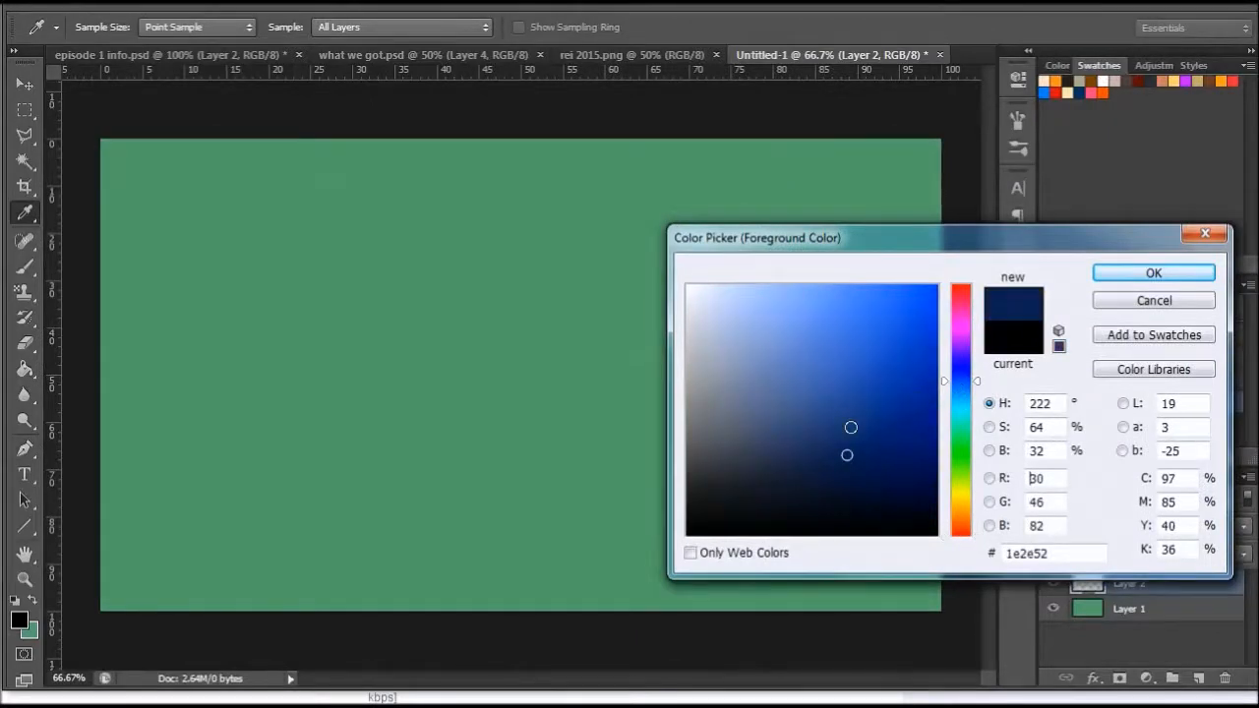
pyautogui.click(1146, 280)
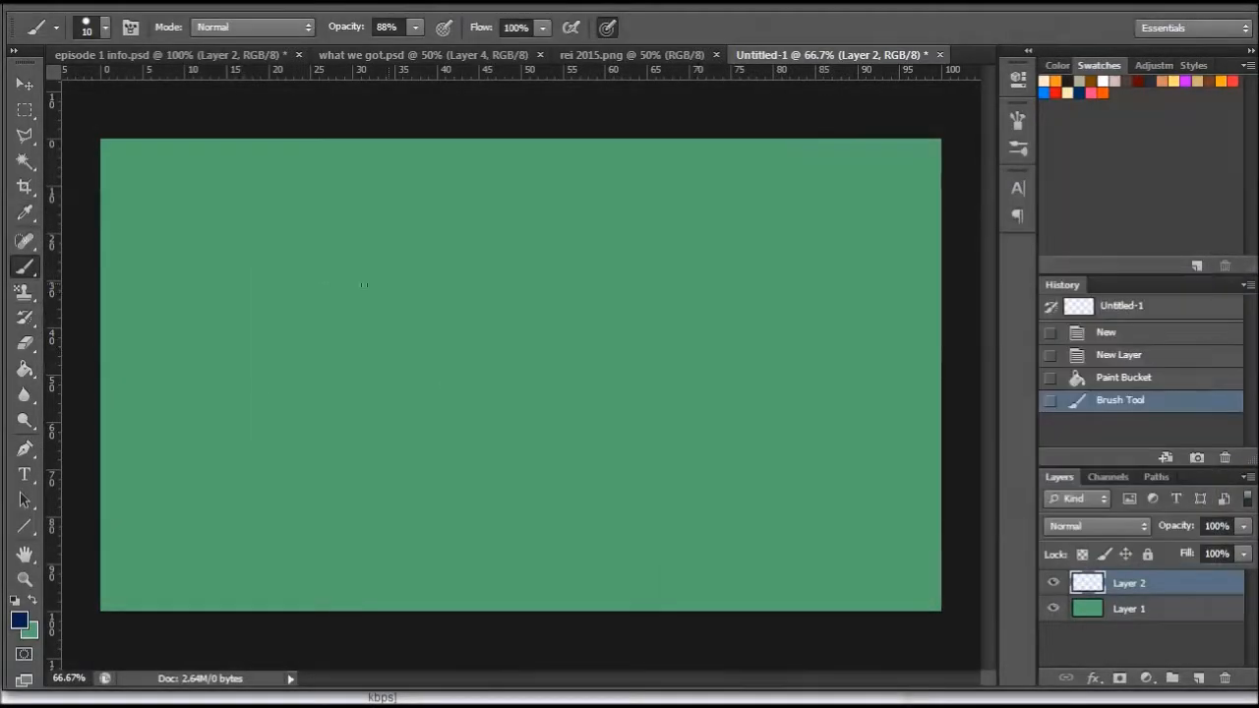
# - Choose the square 68 px brush preset near the end of the list and enlarge it to 121 px
pyautogui.rightClick(470, 335)
pyautogui.moveTo(629, 462); pyautogui.dragTo(632, 553)
pyautogui.click(576, 539)
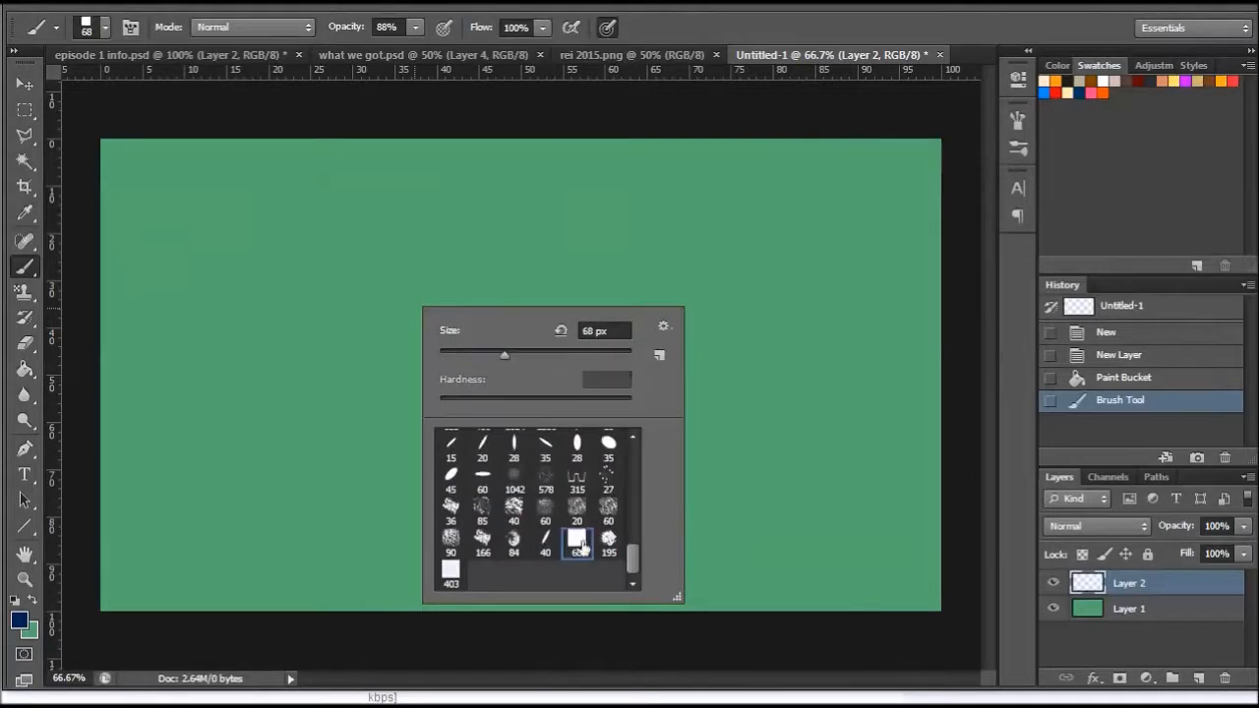
pyautogui.click(548, 352)
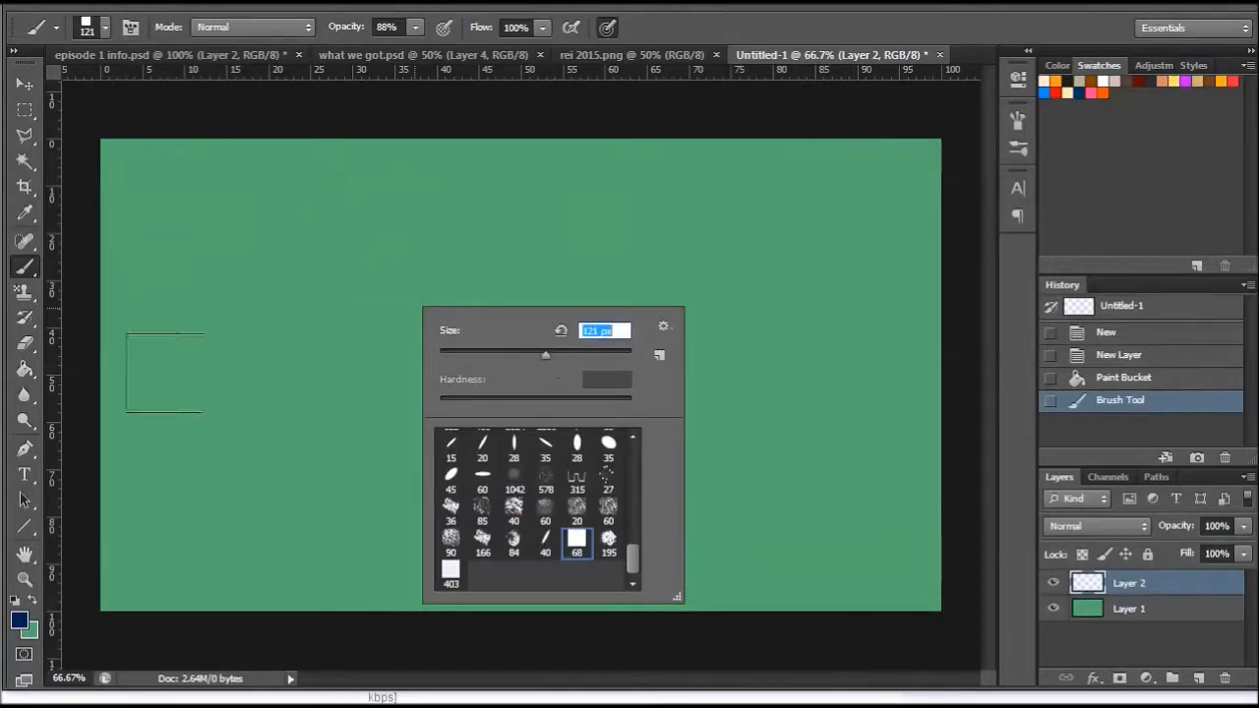
# - Paint a navy horizontal band across the lower middle of the canvas on Layer 2, building it up thicker at the left end
pyautogui.moveTo(113, 500)
pyautogui.mouseDown()
pyautogui.moveTo(195, 448)
pyautogui.moveTo(585, 464)
pyautogui.mouseUp()
pyautogui.moveTo(116, 457); pyautogui.dragTo(914, 468)
pyautogui.moveTo(348, 463); pyautogui.dragTo(901, 474)
pyautogui.moveTo(885, 477)
pyautogui.mouseDown()
pyautogui.moveTo(302, 504)
pyautogui.moveTo(487, 480)
pyautogui.moveTo(172, 438)
pyautogui.moveTo(214, 392)
pyautogui.mouseUp()
pyautogui.moveTo(144, 429); pyautogui.dragTo(330, 419)
pyautogui.moveTo(182, 423)
pyautogui.mouseDown()
pyautogui.moveTo(334, 411)
pyautogui.moveTo(413, 436)
pyautogui.mouseUp()
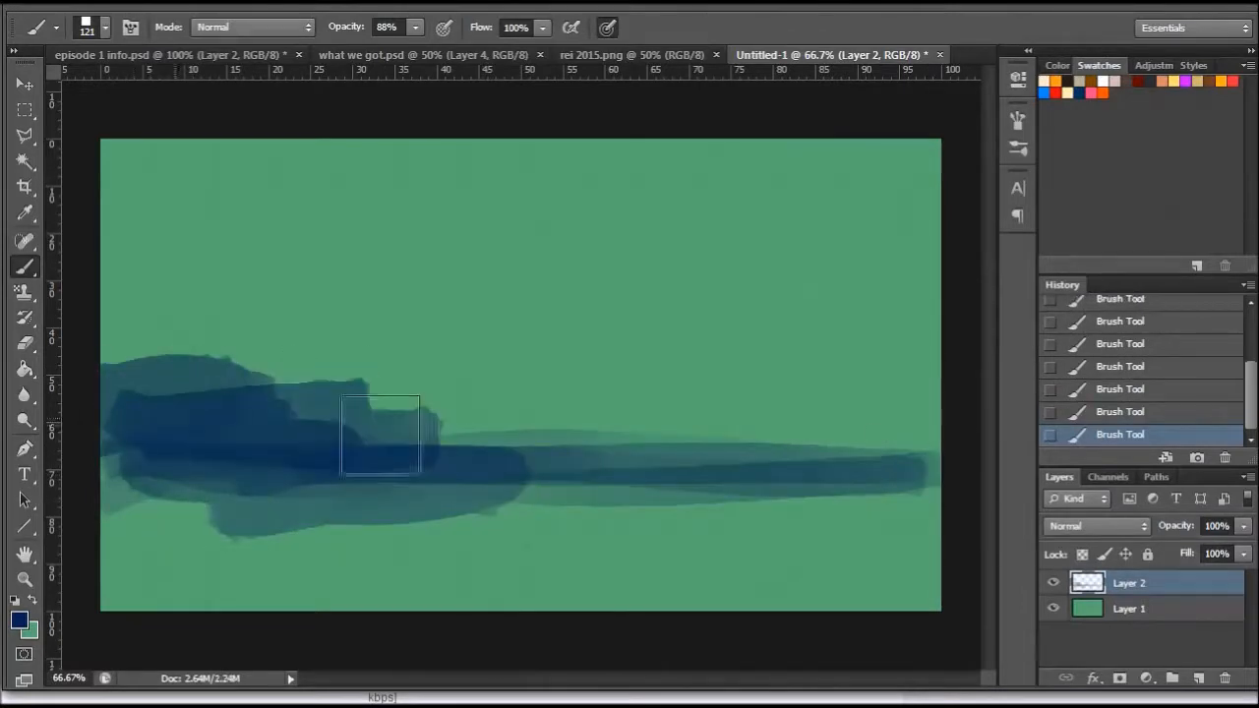
# - Brush navy shapes up the left side of the canvas and cover the upper edge with a dark band
pyautogui.moveTo(132, 386); pyautogui.dragTo(300, 344)
pyautogui.moveTo(140, 339); pyautogui.dragTo(213, 298)
pyautogui.moveTo(152, 263); pyautogui.dragTo(289, 250)
pyautogui.moveTo(108, 168)
pyautogui.mouseDown()
pyautogui.moveTo(462, 194)
pyautogui.moveTo(362, 158)
pyautogui.moveTo(927, 168)
pyautogui.moveTo(265, 180)
pyautogui.moveTo(157, 163)
pyautogui.moveTo(254, 173)
pyautogui.moveTo(266, 188)
pyautogui.moveTo(856, 180)
pyautogui.moveTo(250, 168)
pyautogui.moveTo(943, 184)
pyautogui.moveTo(489, 242)
pyautogui.moveTo(964, 242)
pyautogui.moveTo(335, 285)
pyautogui.mouseUp()
pyautogui.moveTo(193, 147)
pyautogui.mouseDown()
pyautogui.moveTo(837, 141)
pyautogui.moveTo(915, 169)
pyautogui.moveTo(121, 183)
pyautogui.moveTo(722, 168)
pyautogui.moveTo(111, 222)
pyautogui.moveTo(413, 234)
pyautogui.mouseUp()
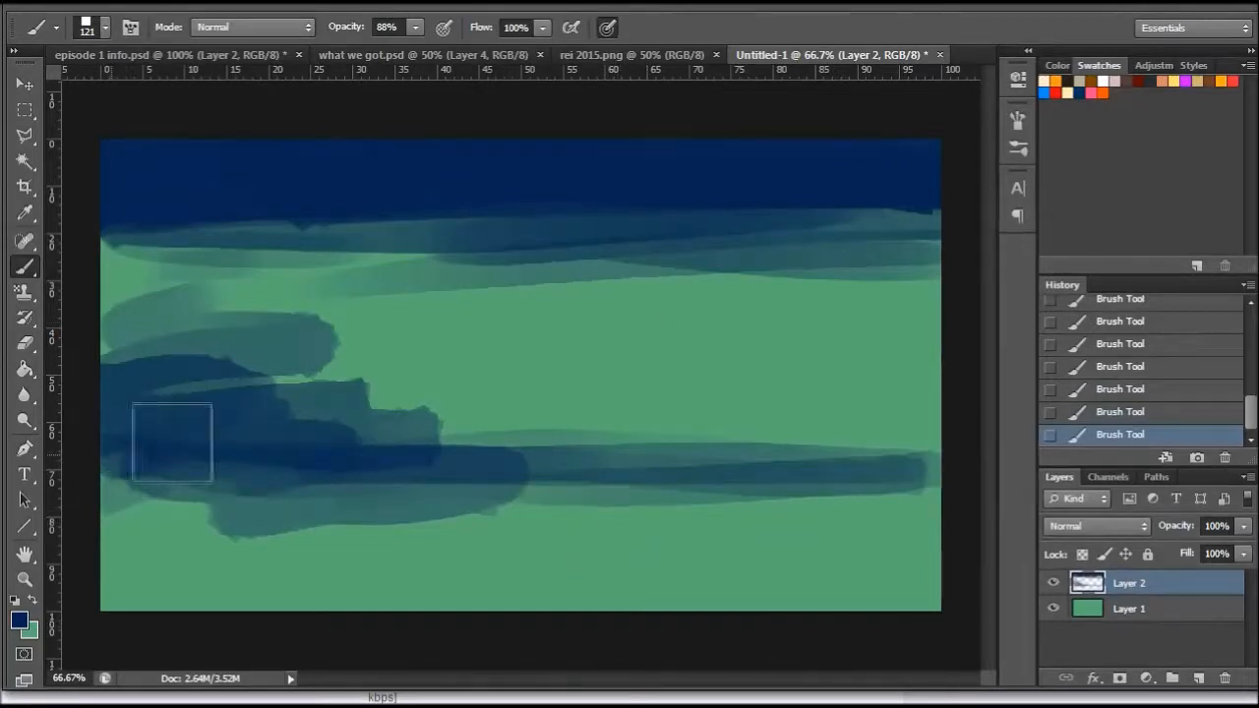
# - Darken the lower navy band toward the right edge, and draw thin vertical navy posts left of centre with a 10 px brush
pyautogui.moveTo(144, 449)
pyautogui.mouseDown()
pyautogui.moveTo(808, 428)
pyautogui.moveTo(953, 459)
pyautogui.moveTo(526, 427)
pyautogui.moveTo(801, 365)
pyautogui.moveTo(882, 327)
pyautogui.mouseUp()
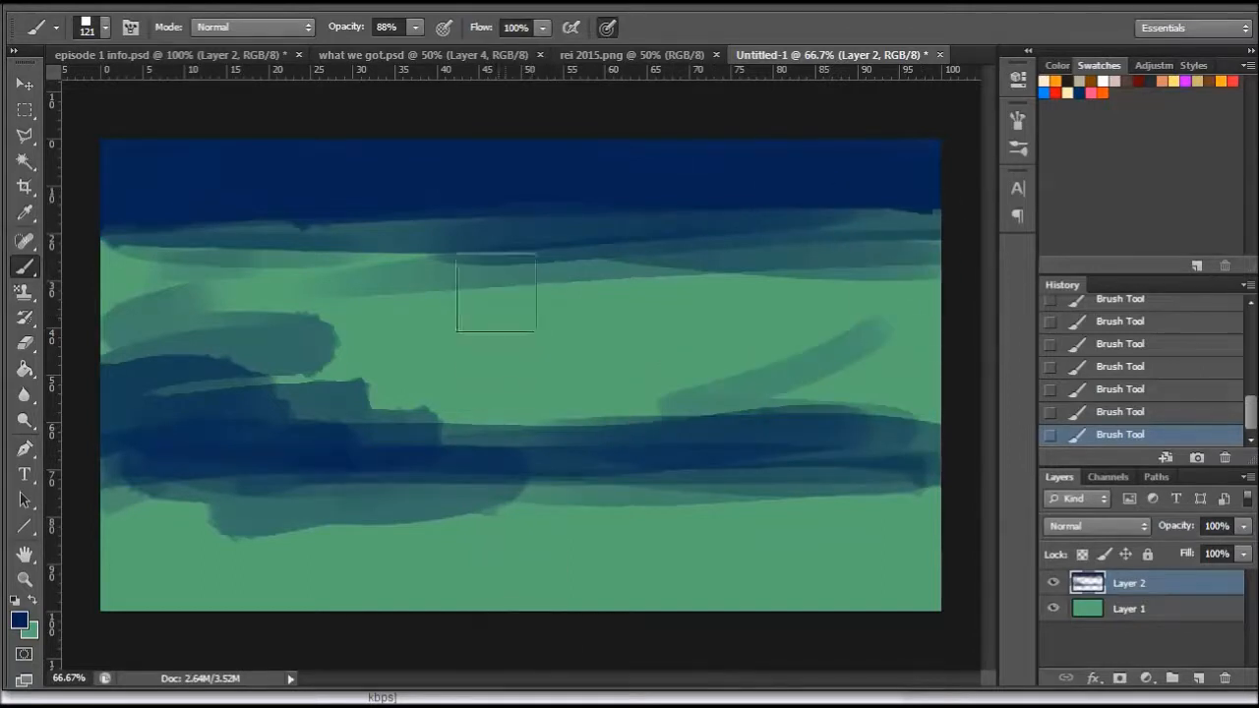
pyautogui.rightClick(497, 297)
pyautogui.moveTo(568, 346); pyautogui.dragTo(538, 347)
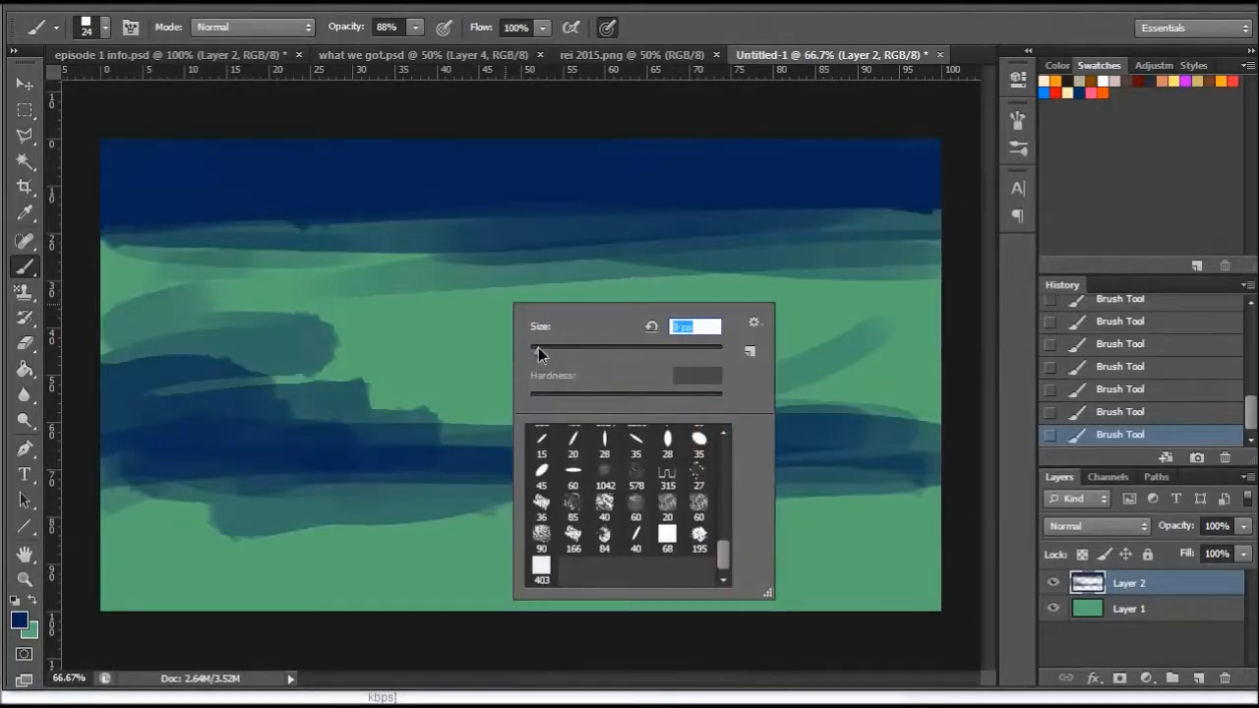
pyautogui.press('Return')
pyautogui.moveTo(344, 259); pyautogui.dragTo(340, 407)
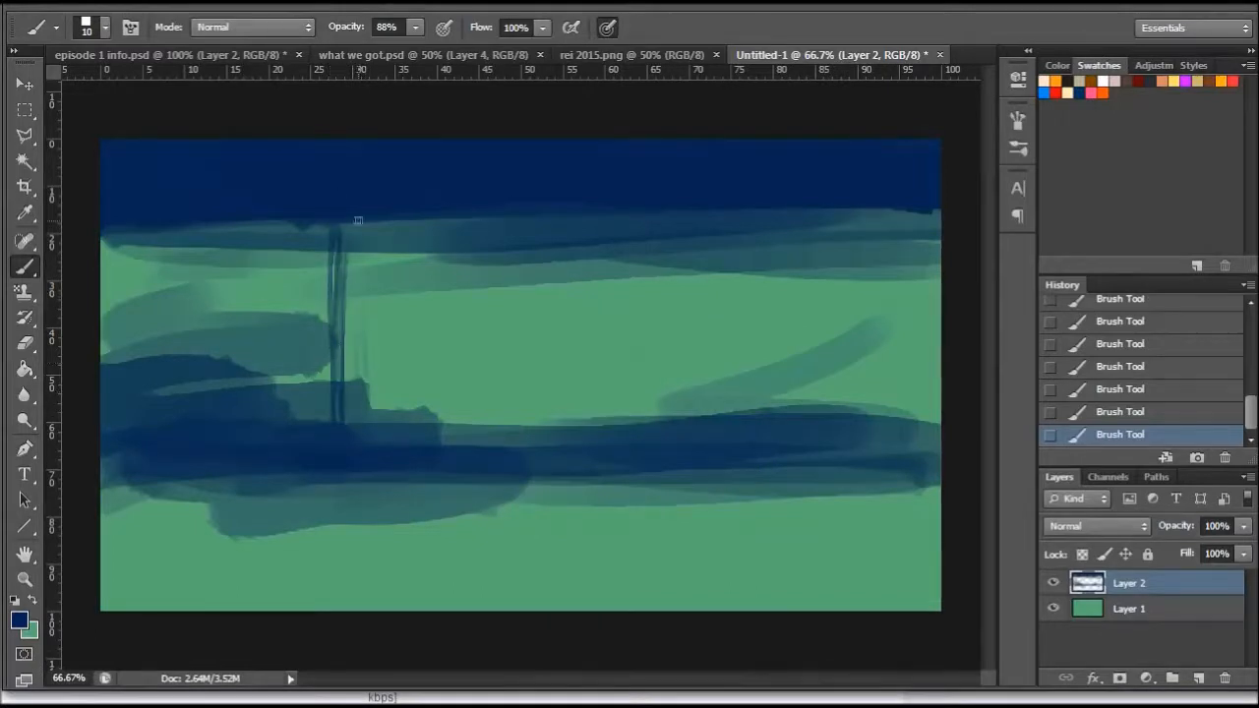
pyautogui.moveTo(366, 407); pyautogui.dragTo(360, 224)
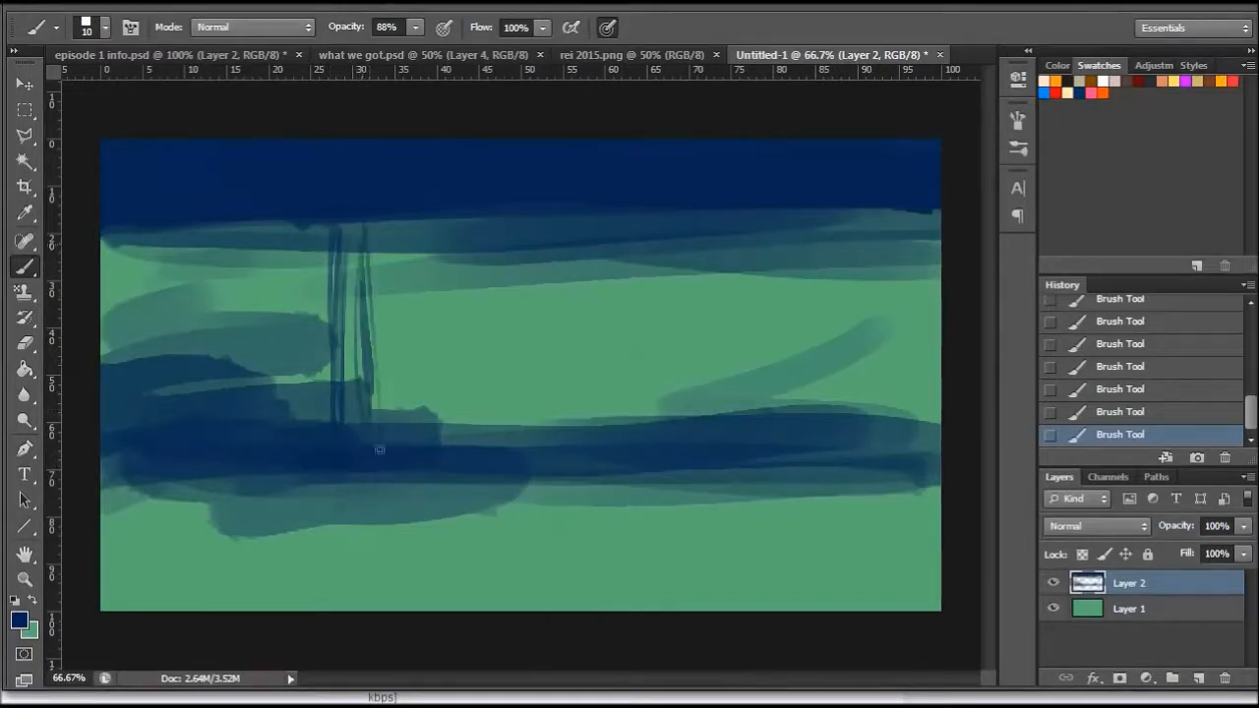
# - Enlarge the brush to 42 px and paint a solid upright navy block beside the thin posts, standing on the lower band
pyautogui.rightClick(426, 388)
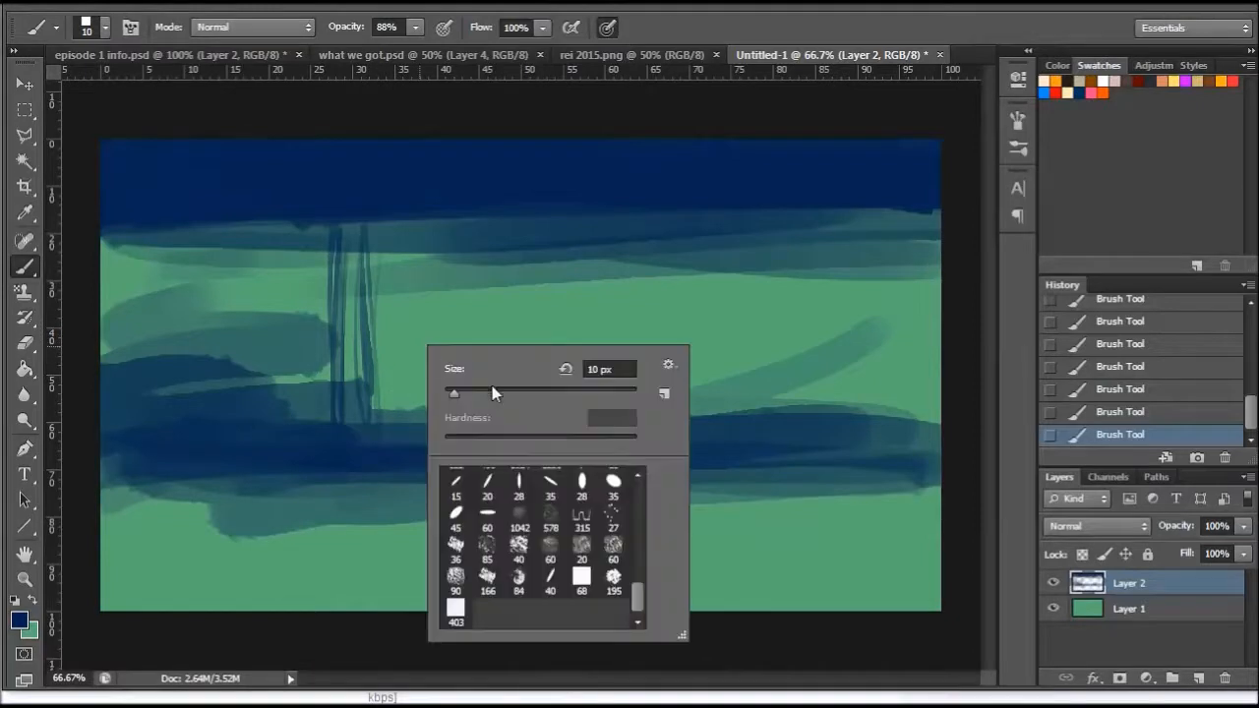
pyautogui.moveTo(381, 421)
pyautogui.mouseDown()
pyautogui.moveTo(380, 328)
pyautogui.moveTo(436, 320)
pyautogui.moveTo(396, 337)
pyautogui.moveTo(424, 419)
pyautogui.moveTo(410, 318)
pyautogui.moveTo(396, 435)
pyautogui.mouseUp()
pyautogui.moveTo(417, 322); pyautogui.dragTo(442, 433)
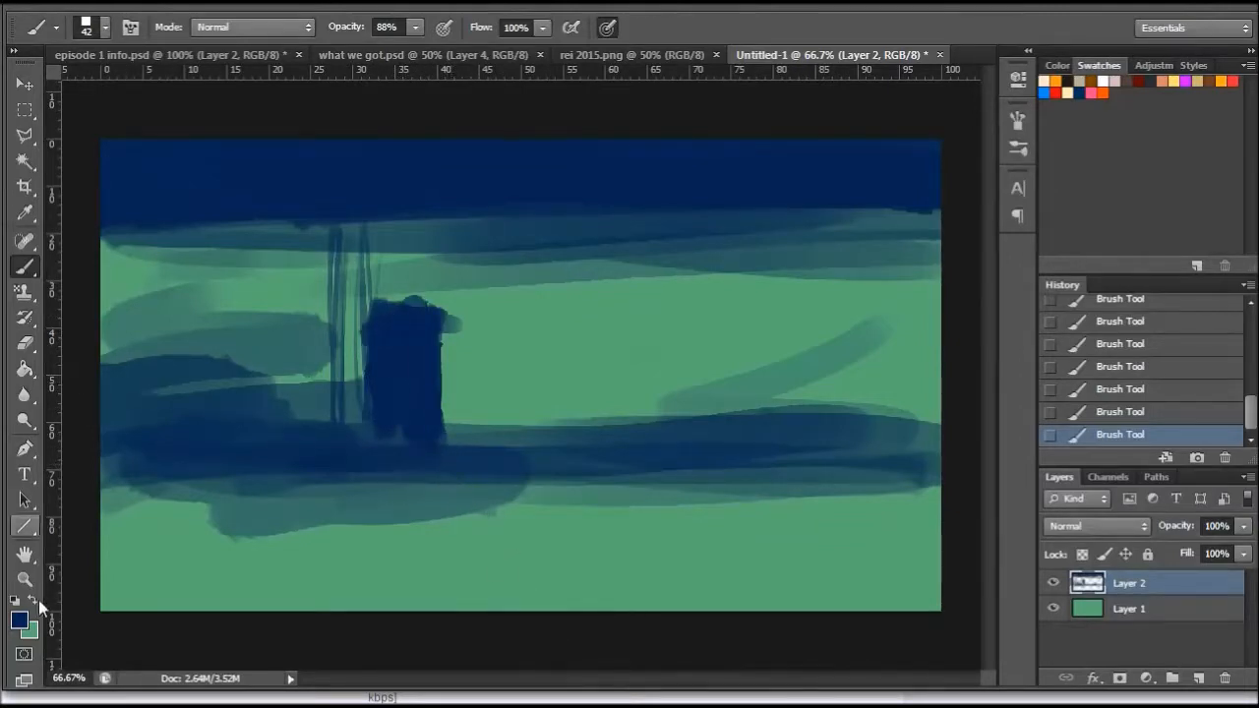
# - Switch the foreground colour to a bright mint green and paint a slanted patch at the canvas's upper left with a 93 px brush
pyautogui.click(20, 621)
pyautogui.moveTo(791, 385)
pyautogui.mouseDown()
pyautogui.moveTo(840, 294)
pyautogui.moveTo(838, 310)
pyautogui.mouseUp()
pyautogui.click(1153, 271)
pyautogui.press('b')
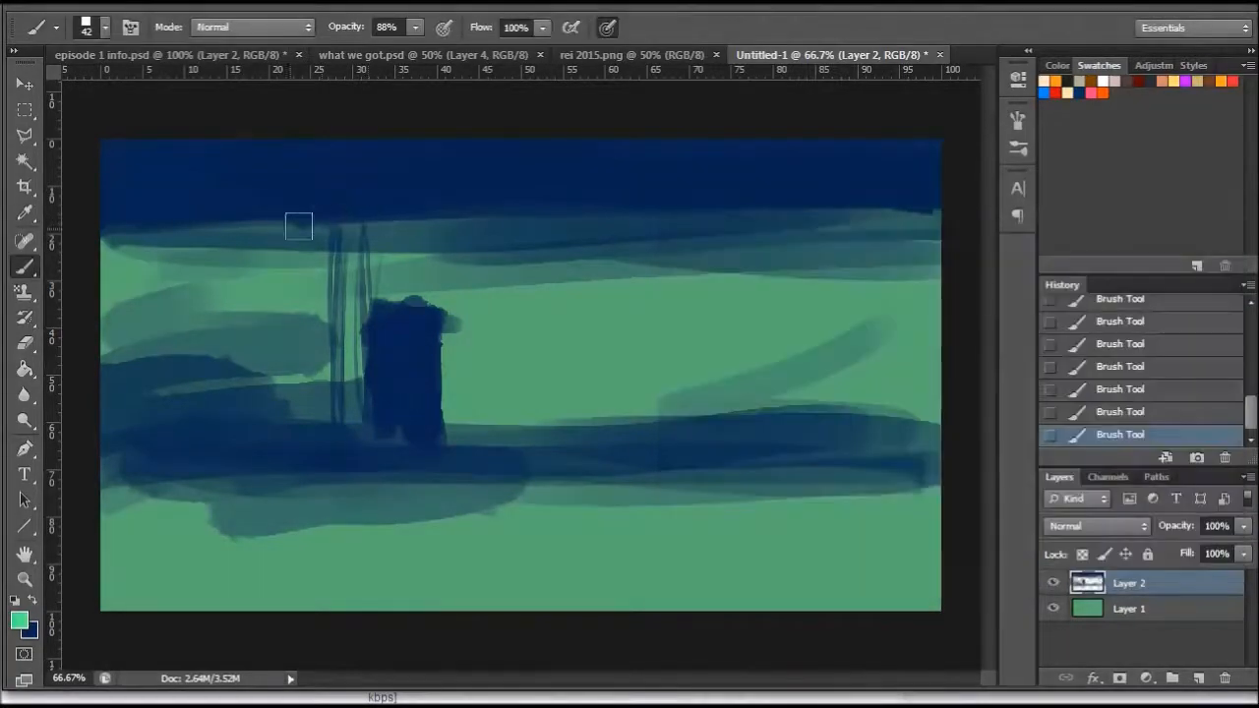
pyautogui.rightClick(487, 241)
pyautogui.click(200, 212)
pyautogui.moveTo(200, 211)
pyautogui.mouseDown()
pyautogui.moveTo(230, 187)
pyautogui.moveTo(175, 187)
pyautogui.moveTo(284, 279)
pyautogui.mouseUp()
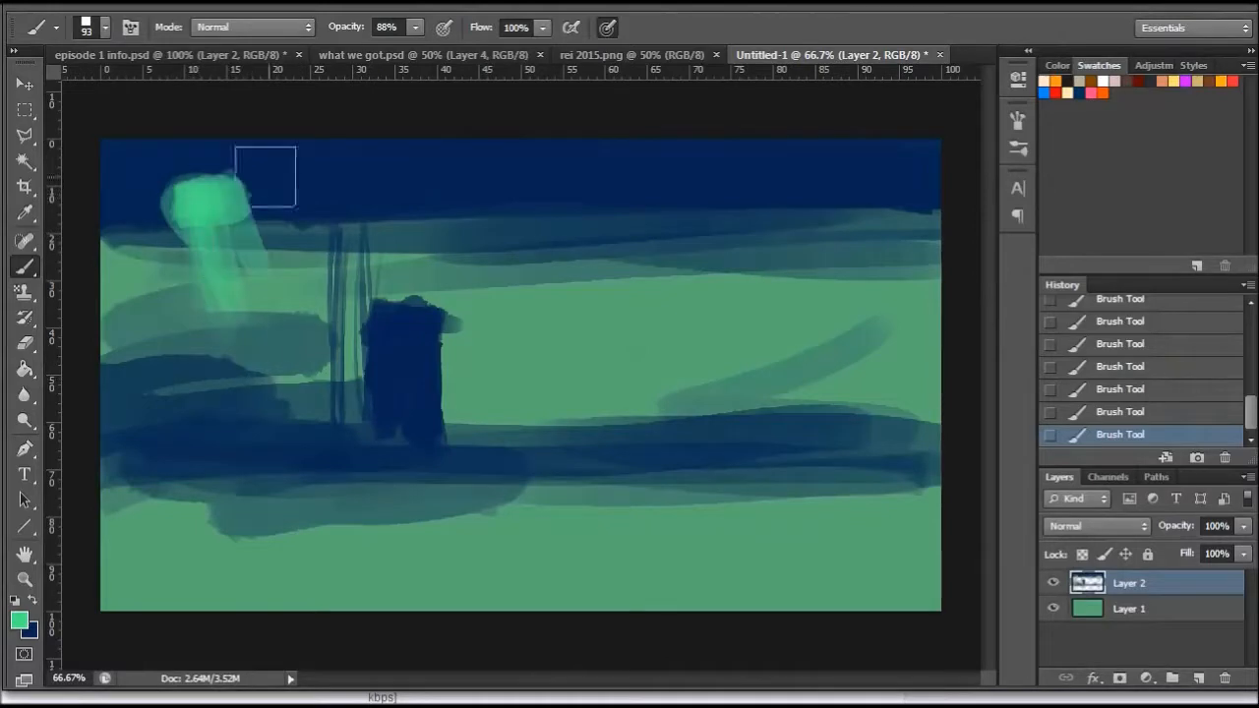
# - Change the foreground colour to bright yellow, #fff223
pyautogui.click(23, 622)
pyautogui.moveTo(971, 471); pyautogui.dragTo(969, 465)
pyautogui.click(859, 293)
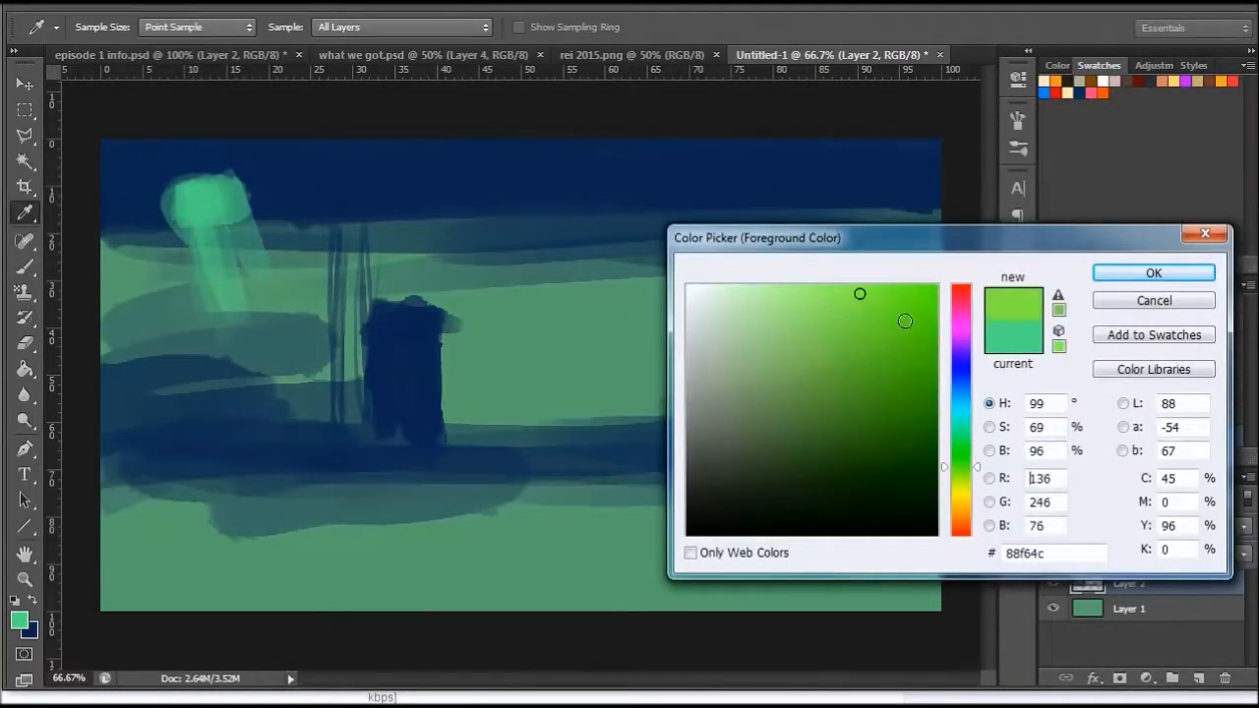
pyautogui.moveTo(962, 477); pyautogui.dragTo(957, 498)
pyautogui.click(902, 283)
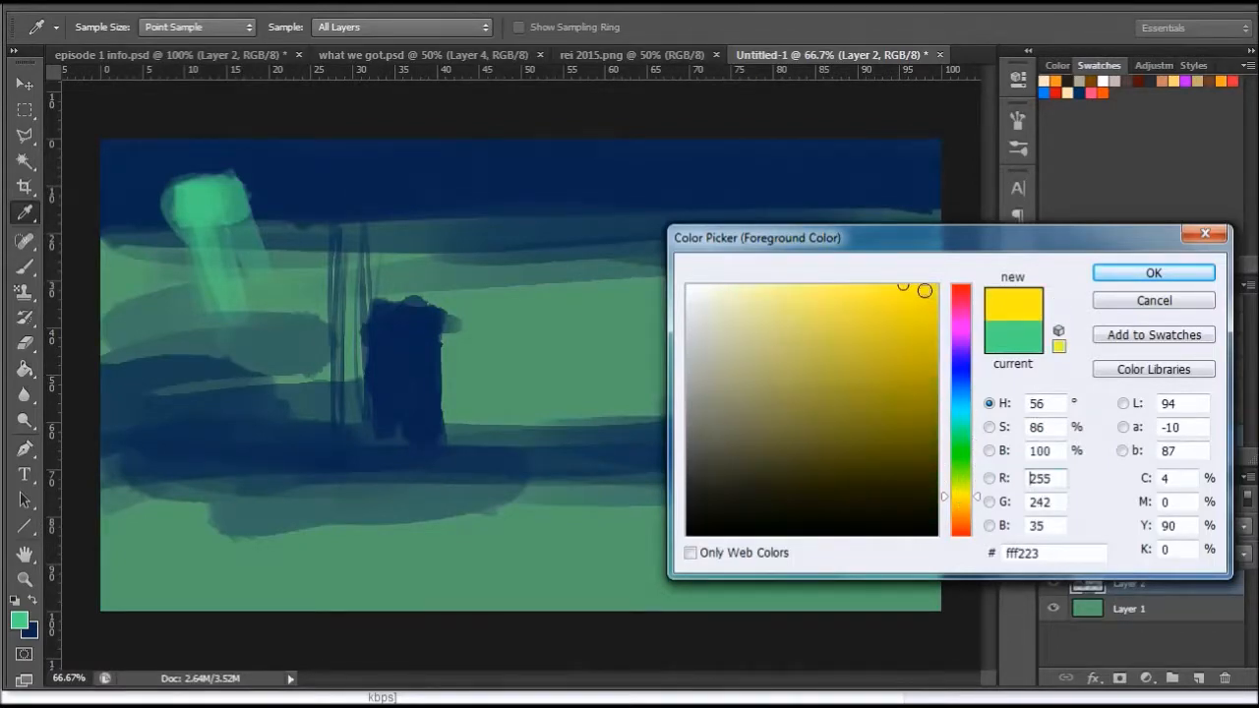
pyautogui.click(1152, 274)
pyautogui.press('b')
# - Enlarge the brush to 166 px and paint two slanted yellow light beams, one over the green patch and one near the middle
pyautogui.rightClick(565, 244)
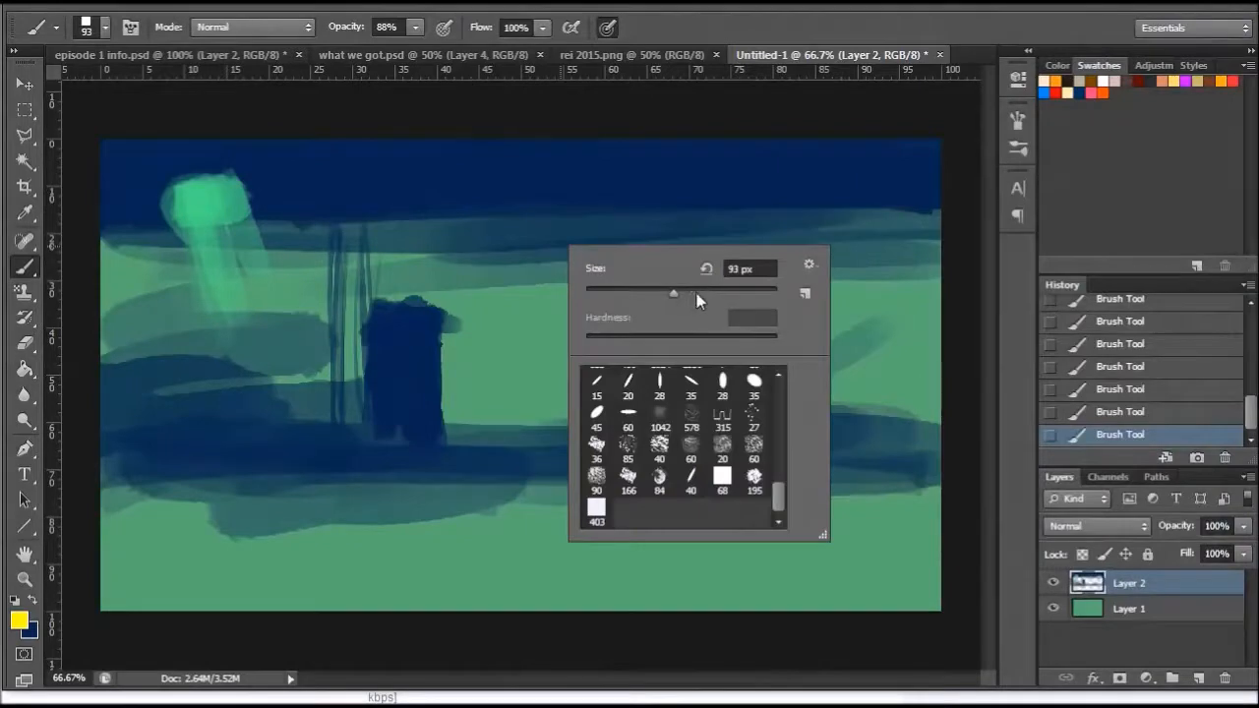
pyautogui.moveTo(189, 211)
pyautogui.mouseDown()
pyautogui.moveTo(258, 399)
pyautogui.moveTo(218, 244)
pyautogui.moveTo(350, 435)
pyautogui.moveTo(246, 221)
pyautogui.moveTo(273, 389)
pyautogui.moveTo(231, 357)
pyautogui.moveTo(215, 231)
pyautogui.moveTo(232, 207)
pyautogui.moveTo(295, 246)
pyautogui.mouseUp()
pyautogui.moveTo(518, 185)
pyautogui.mouseDown()
pyautogui.moveTo(517, 300)
pyautogui.moveTo(487, 216)
pyautogui.moveTo(591, 433)
pyautogui.moveTo(531, 401)
pyautogui.moveTo(519, 436)
pyautogui.moveTo(548, 432)
pyautogui.mouseUp()
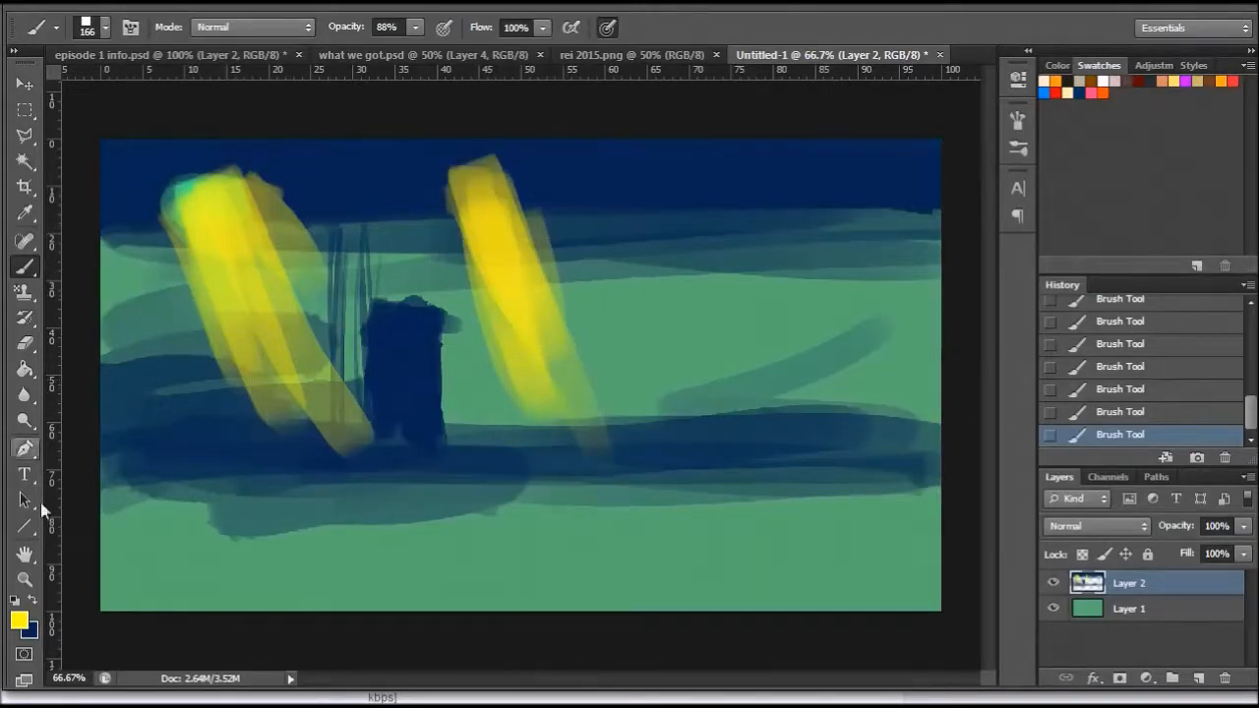
# - Change the foreground colour to pinkish red, #ff2366, and lower the brush opacity to 34%
pyautogui.click(21, 622)
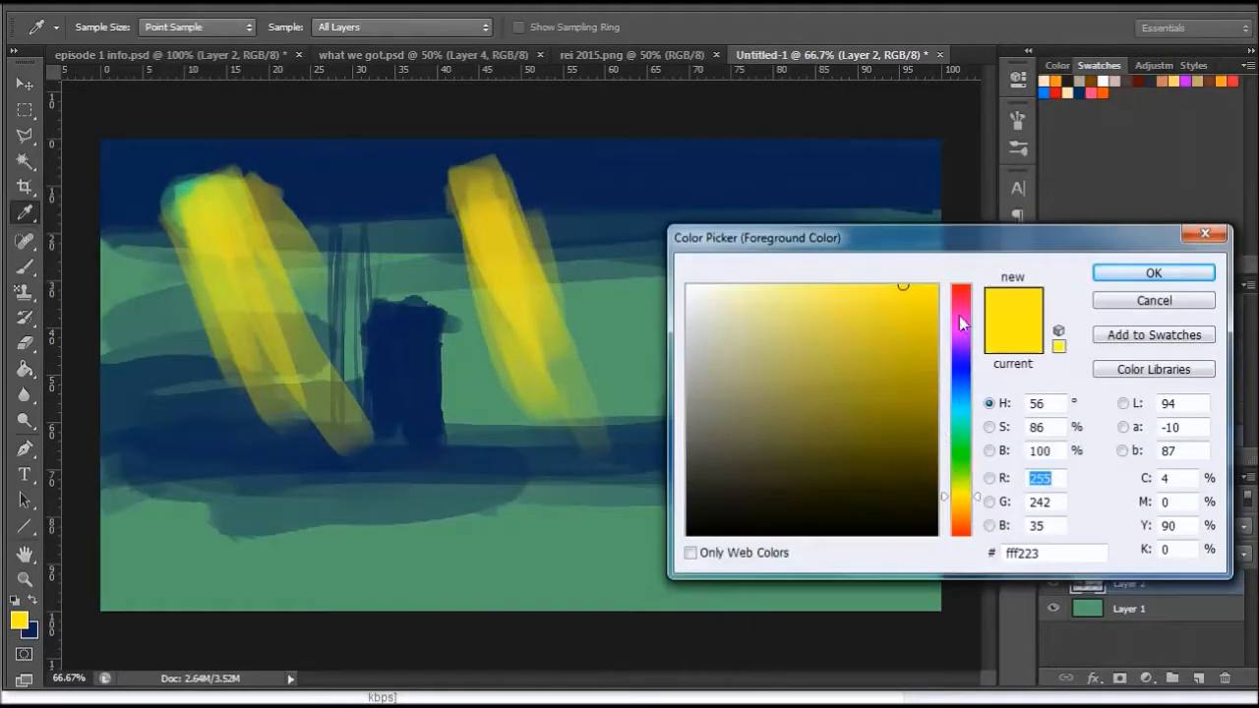
pyautogui.moveTo(960, 317); pyautogui.dragTo(961, 298)
pyautogui.click(1128, 277)
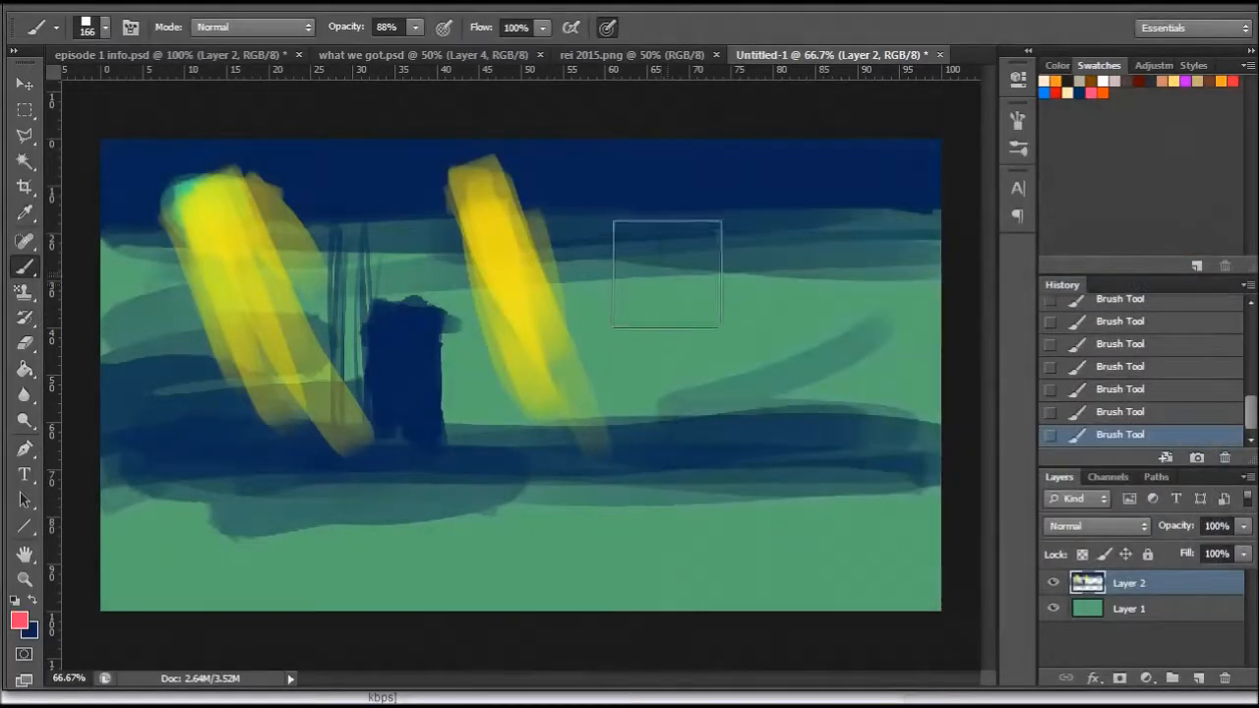
pyautogui.click(417, 28)
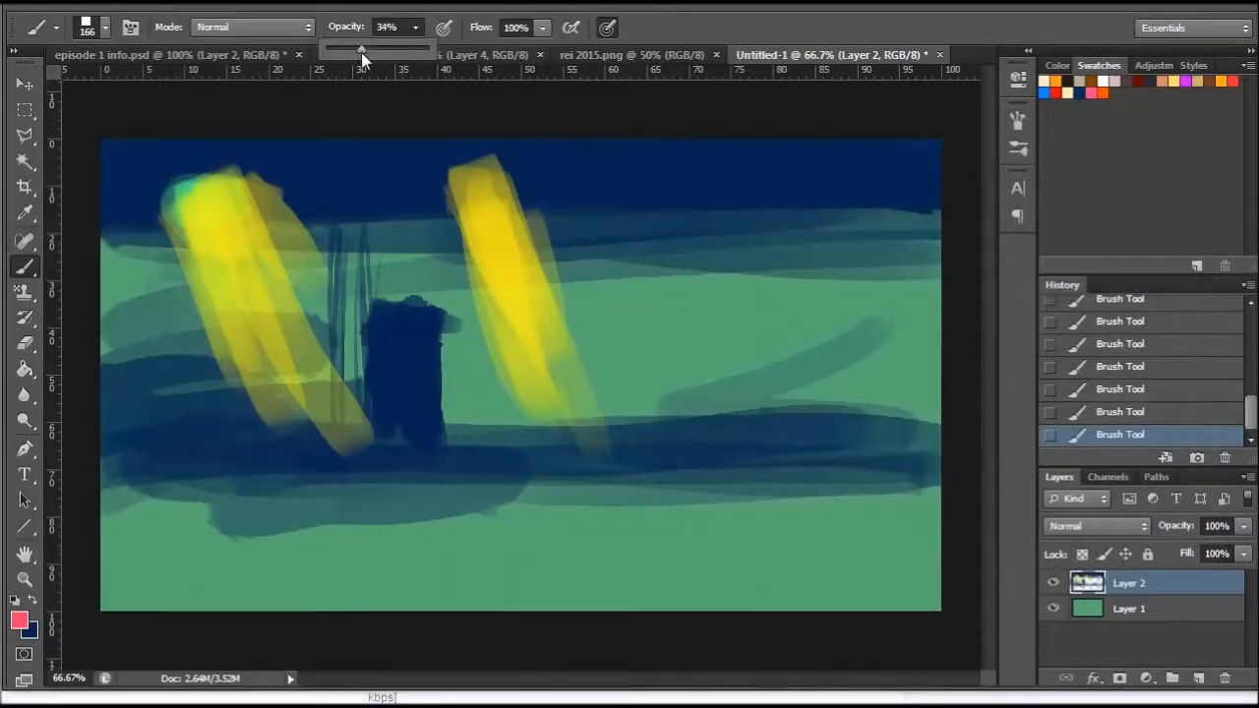
# - Glaze pinkish red along the right sides of both yellow beams and around the top of the left one
pyautogui.moveTo(536, 177)
pyautogui.mouseDown()
pyautogui.moveTo(564, 204)
pyautogui.moveTo(578, 330)
pyautogui.moveTo(634, 377)
pyautogui.moveTo(641, 446)
pyautogui.mouseUp()
pyautogui.moveTo(517, 202)
pyautogui.mouseDown()
pyautogui.moveTo(593, 310)
pyautogui.moveTo(507, 184)
pyautogui.moveTo(616, 463)
pyautogui.mouseUp()
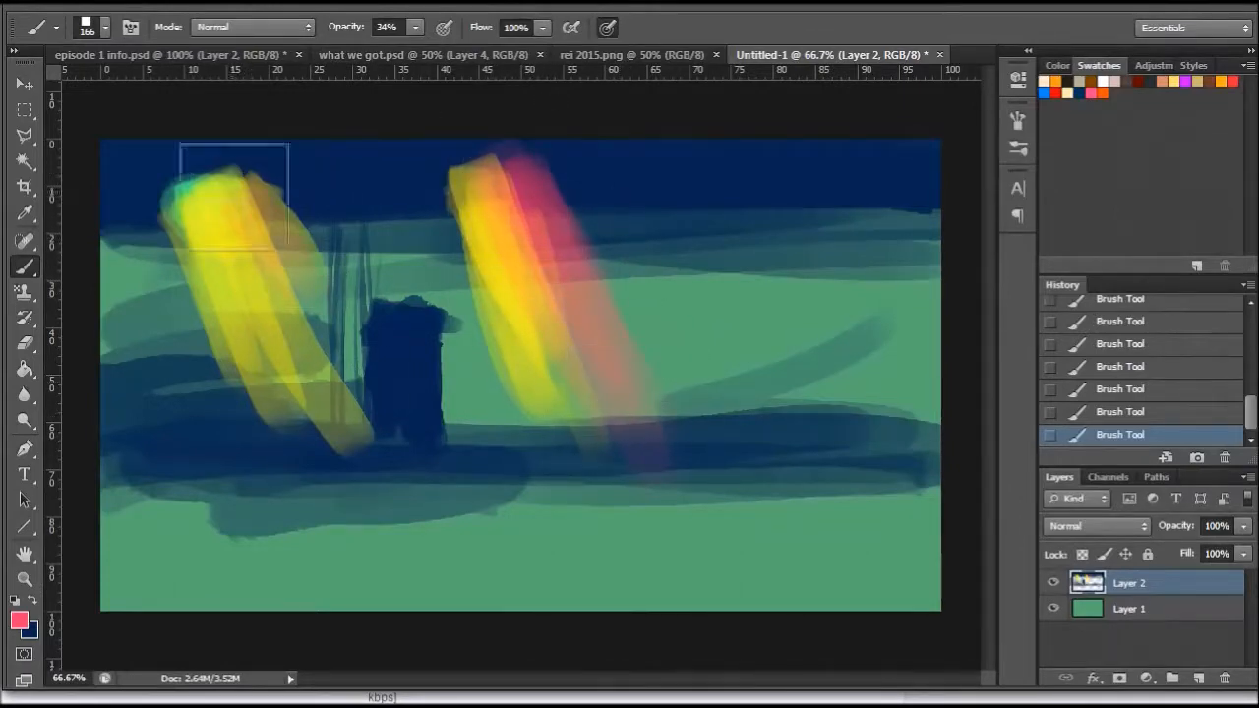
pyautogui.moveTo(227, 186)
pyautogui.mouseDown()
pyautogui.moveTo(364, 372)
pyautogui.moveTo(250, 198)
pyautogui.moveTo(412, 455)
pyautogui.moveTo(248, 236)
pyautogui.moveTo(373, 432)
pyautogui.moveTo(244, 213)
pyautogui.moveTo(194, 164)
pyautogui.mouseUp()
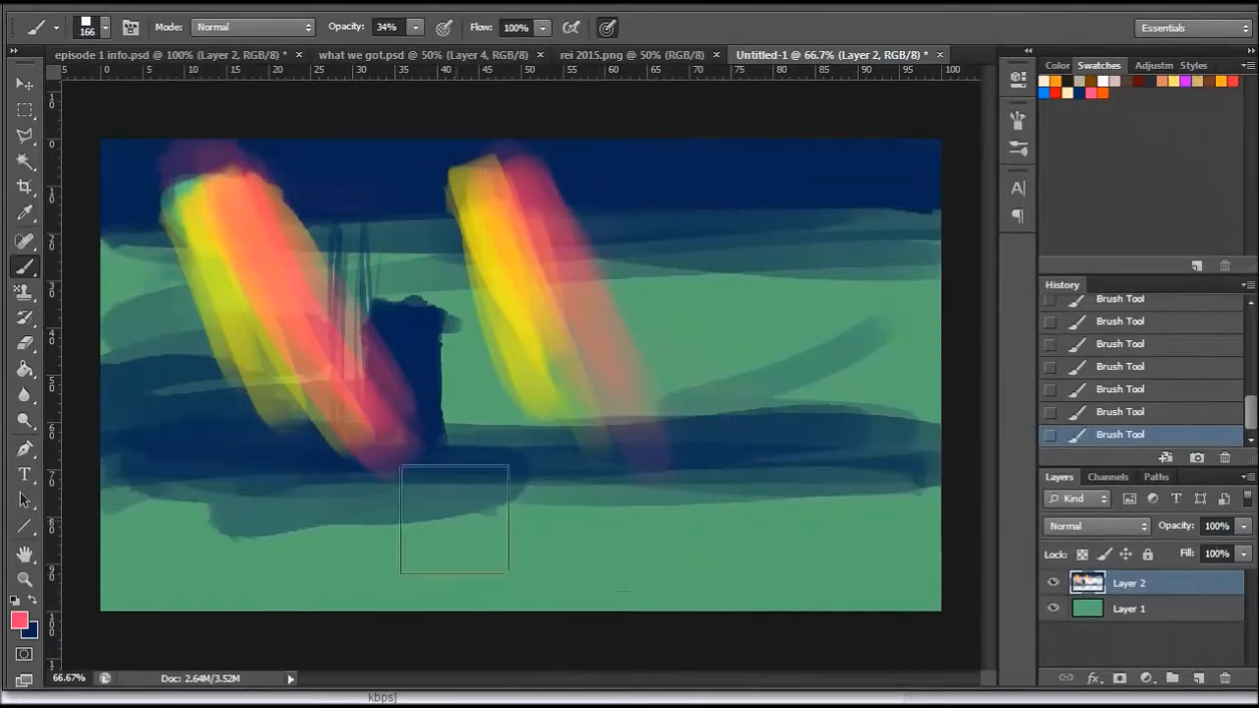
# - Change the foreground colour to orange, glaze it over both beams, and add faint slanted orange strokes across the right half of the canvas
pyautogui.click(19, 620)
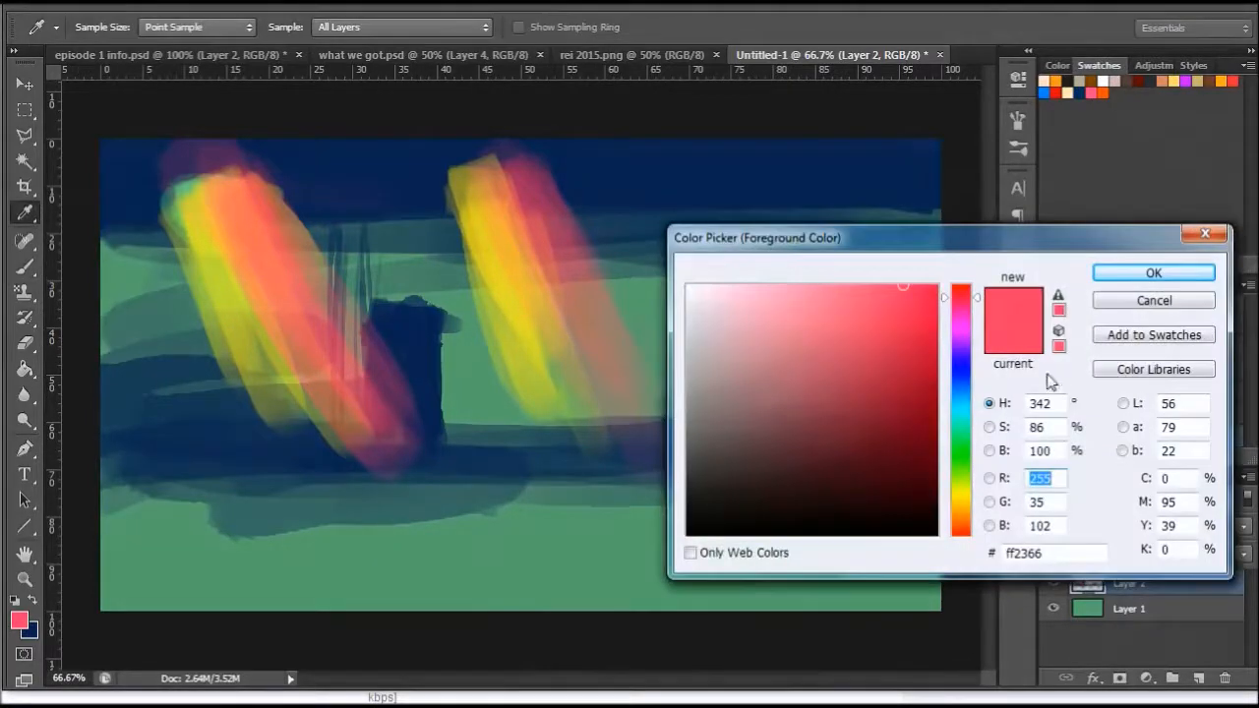
pyautogui.click(963, 514)
pyautogui.moveTo(907, 365); pyautogui.dragTo(961, 269)
pyautogui.moveTo(959, 521); pyautogui.dragTo(962, 522)
pyautogui.click(1146, 275)
pyautogui.moveTo(210, 187)
pyautogui.mouseDown()
pyautogui.moveTo(305, 393)
pyautogui.moveTo(430, 479)
pyautogui.mouseUp()
pyautogui.moveTo(493, 157)
pyautogui.mouseDown()
pyautogui.moveTo(482, 146)
pyautogui.moveTo(610, 384)
pyautogui.mouseUp()
pyautogui.moveTo(839, 323); pyautogui.dragTo(867, 234)
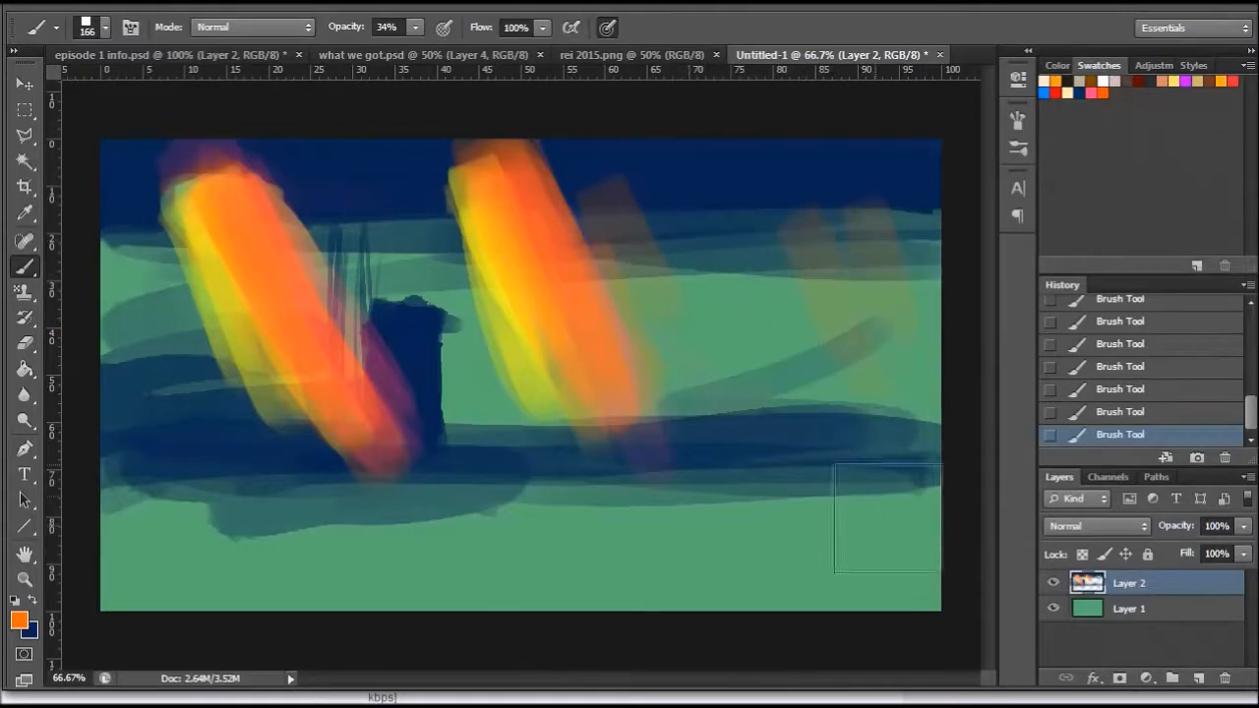
# - Change the foreground colour to a pale cream and build up a glowing highlight at the top of each beam
pyautogui.click(19, 619)
pyautogui.moveTo(857, 302); pyautogui.dragTo(727, 286)
pyautogui.click(1121, 278)
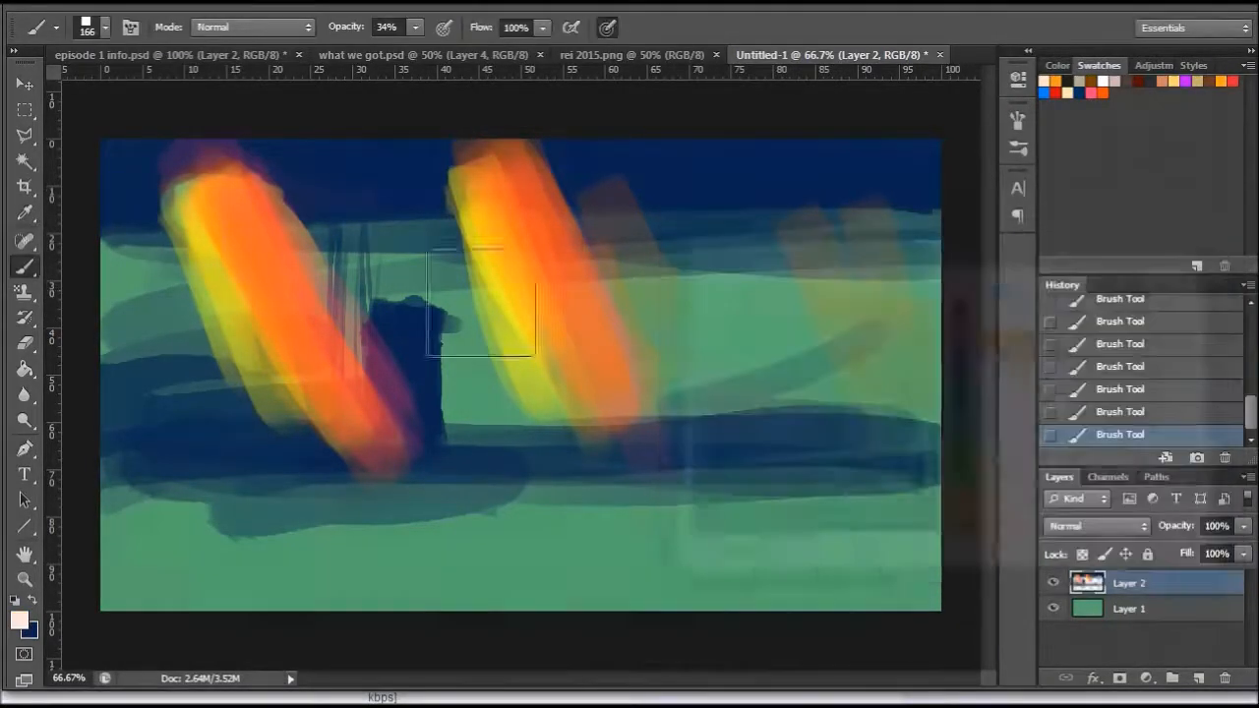
pyautogui.moveTo(202, 174)
pyautogui.mouseDown()
pyautogui.moveTo(210, 196)
pyautogui.moveTo(229, 185)
pyautogui.moveTo(202, 182)
pyautogui.mouseUp()
pyautogui.moveTo(499, 202); pyautogui.dragTo(503, 187)
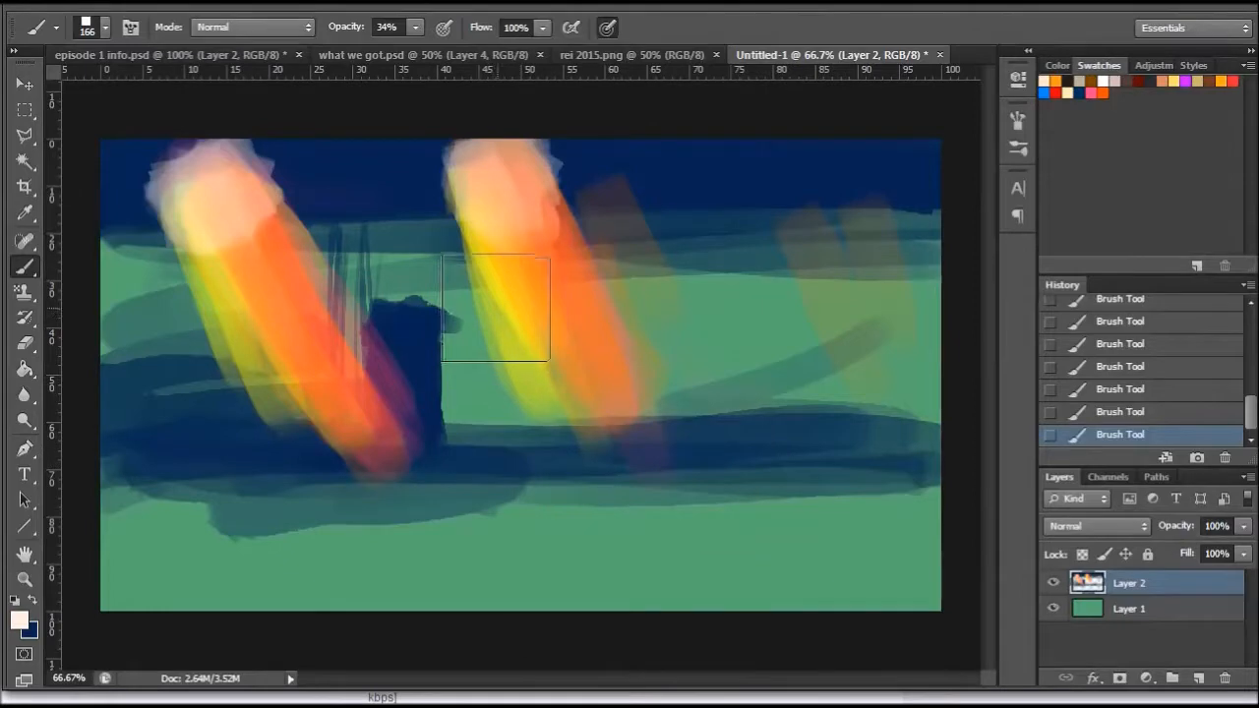
# - Reduce the brush to 52 px and dab four pale light spots along the dark upper band beside the beams
pyautogui.rightClick(473, 246)
pyautogui.click(499, 268)
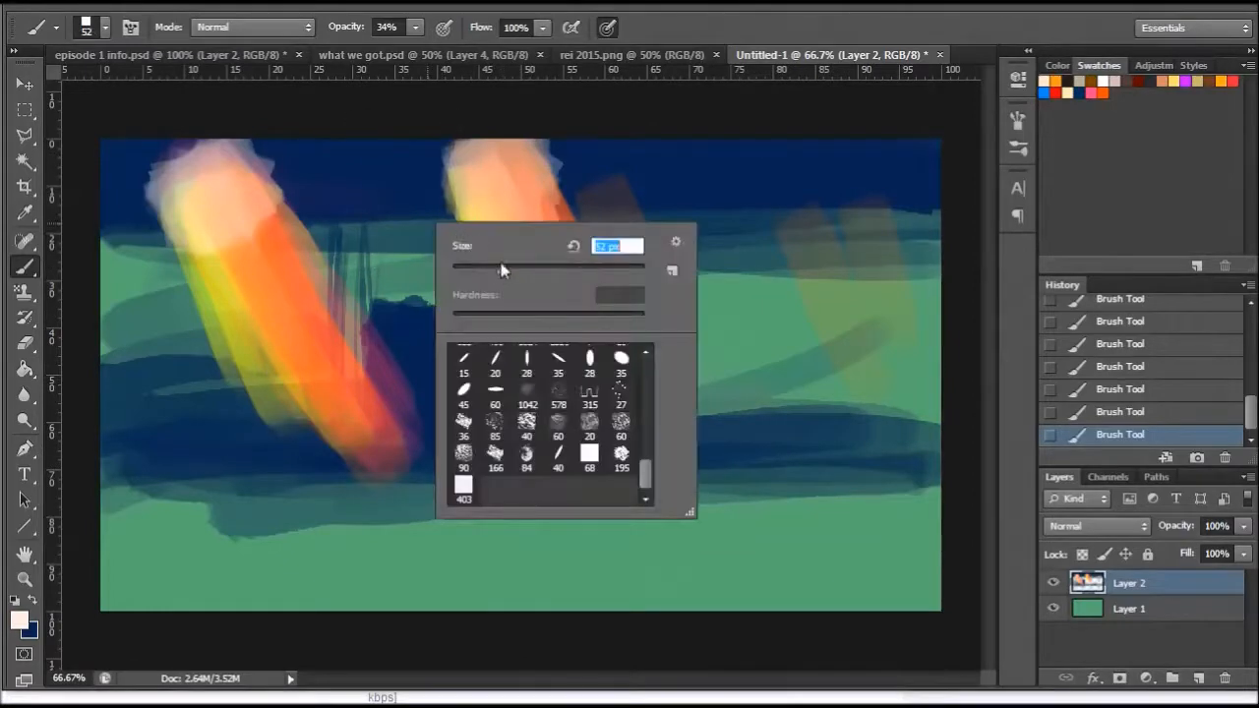
pyautogui.moveTo(344, 177); pyautogui.dragTo(360, 176)
pyautogui.moveTo(637, 164); pyautogui.dragTo(639, 171)
pyautogui.moveTo(756, 174); pyautogui.dragTo(765, 178)
pyautogui.moveTo(879, 180); pyautogui.dragTo(883, 183)
# - Set the brush to 110 px and streak pale cream highlights down the length of both beams
pyautogui.rightClick(775, 303)
pyautogui.click(866, 369)
pyautogui.moveTo(480, 191)
pyautogui.mouseDown()
pyautogui.moveTo(574, 424)
pyautogui.moveTo(508, 240)
pyautogui.moveTo(539, 425)
pyautogui.mouseUp()
pyautogui.moveTo(214, 242); pyautogui.dragTo(283, 397)
pyautogui.moveTo(186, 210); pyautogui.dragTo(298, 434)
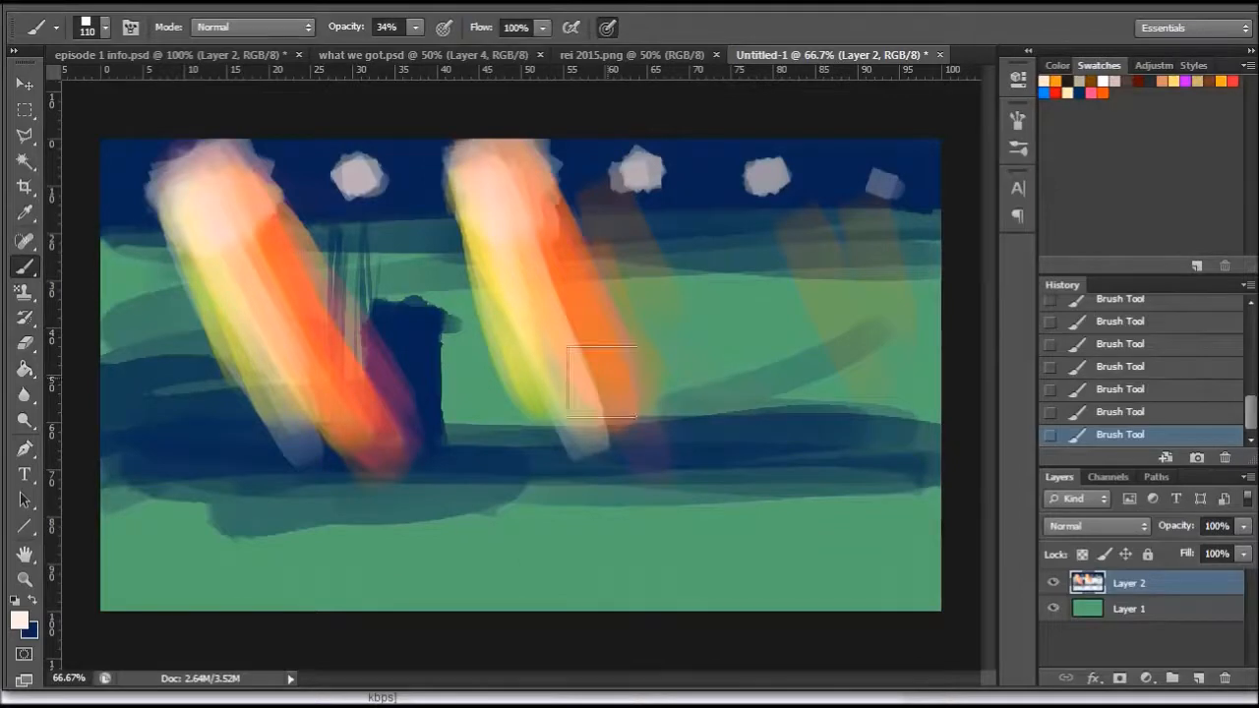
# - Enlarge the brush to 166 px, brighten the left beam down to its foot, and sweep a pale haze across the ground
pyautogui.rightClick(486, 340)
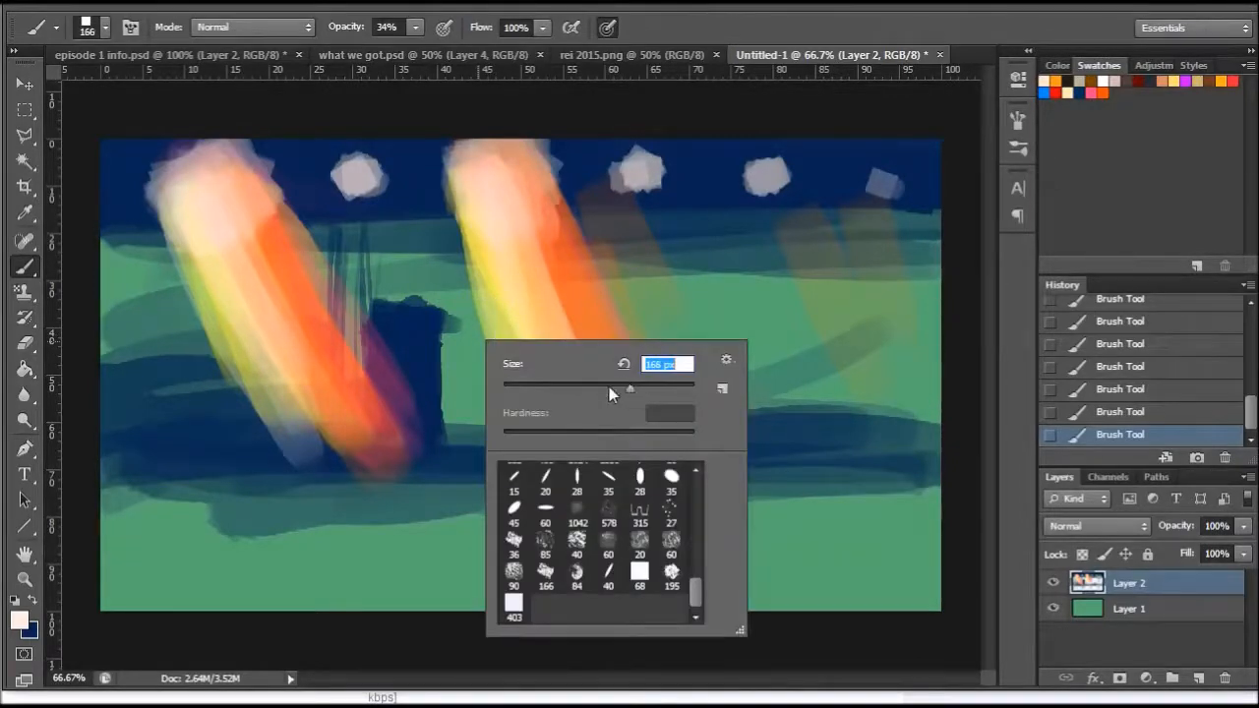
pyautogui.moveTo(234, 245); pyautogui.dragTo(341, 393)
pyautogui.moveTo(270, 273); pyautogui.dragTo(359, 468)
pyautogui.moveTo(531, 422)
pyautogui.mouseDown()
pyautogui.moveTo(512, 477)
pyautogui.moveTo(456, 463)
pyautogui.moveTo(885, 501)
pyautogui.moveTo(866, 544)
pyautogui.mouseUp()
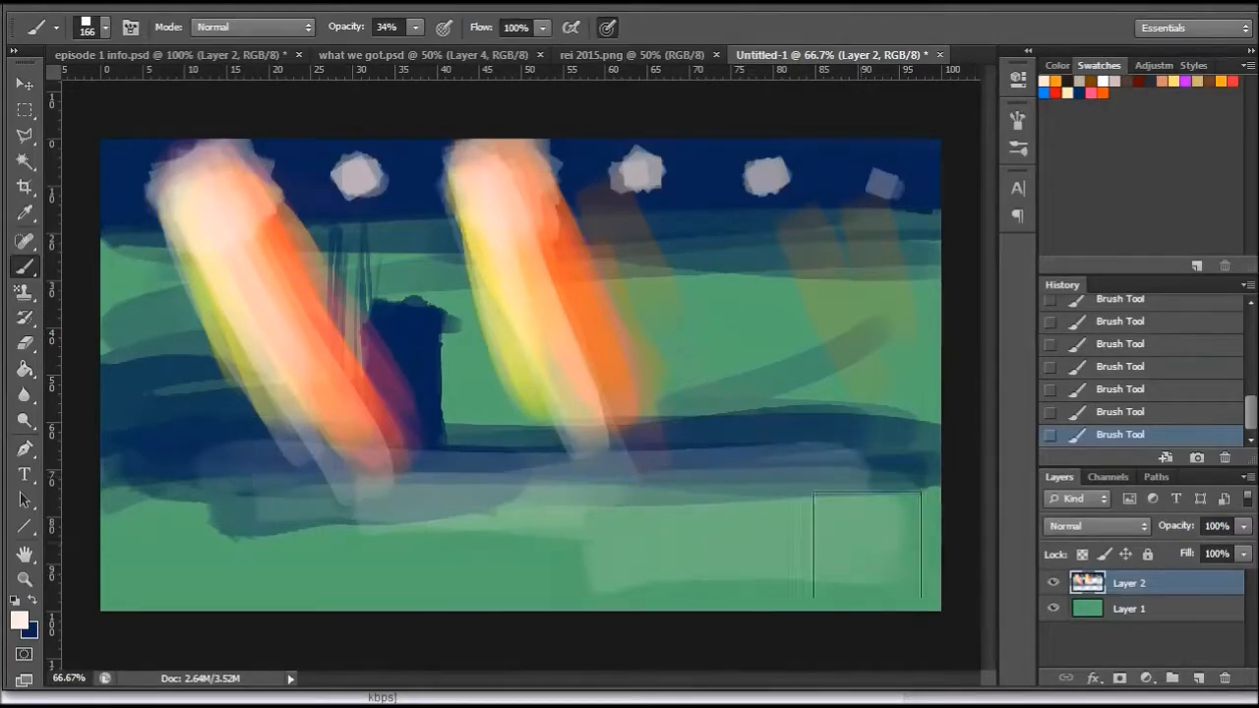
# - Reduce the brush to 9 px and draw thin pale diagonal and horizontal grid lines across the ground
pyautogui.rightClick(636, 394)
pyautogui.click(716, 425)
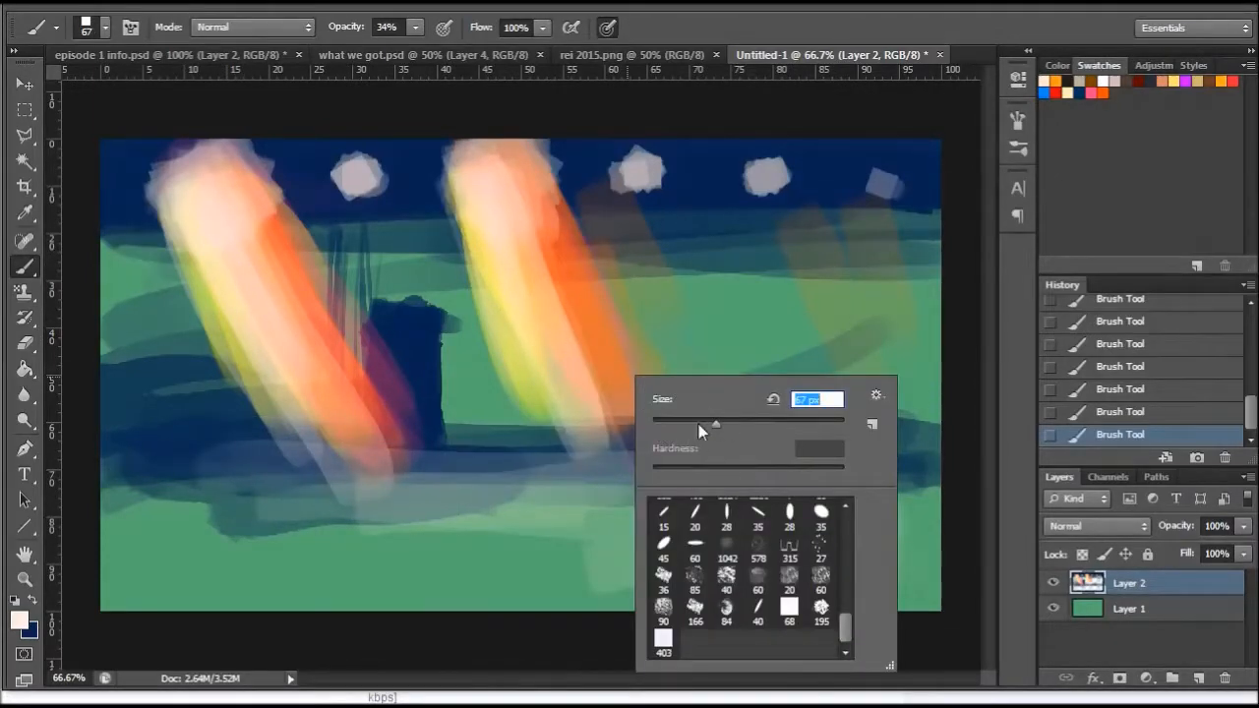
pyautogui.click(662, 421)
pyautogui.click(541, 506)
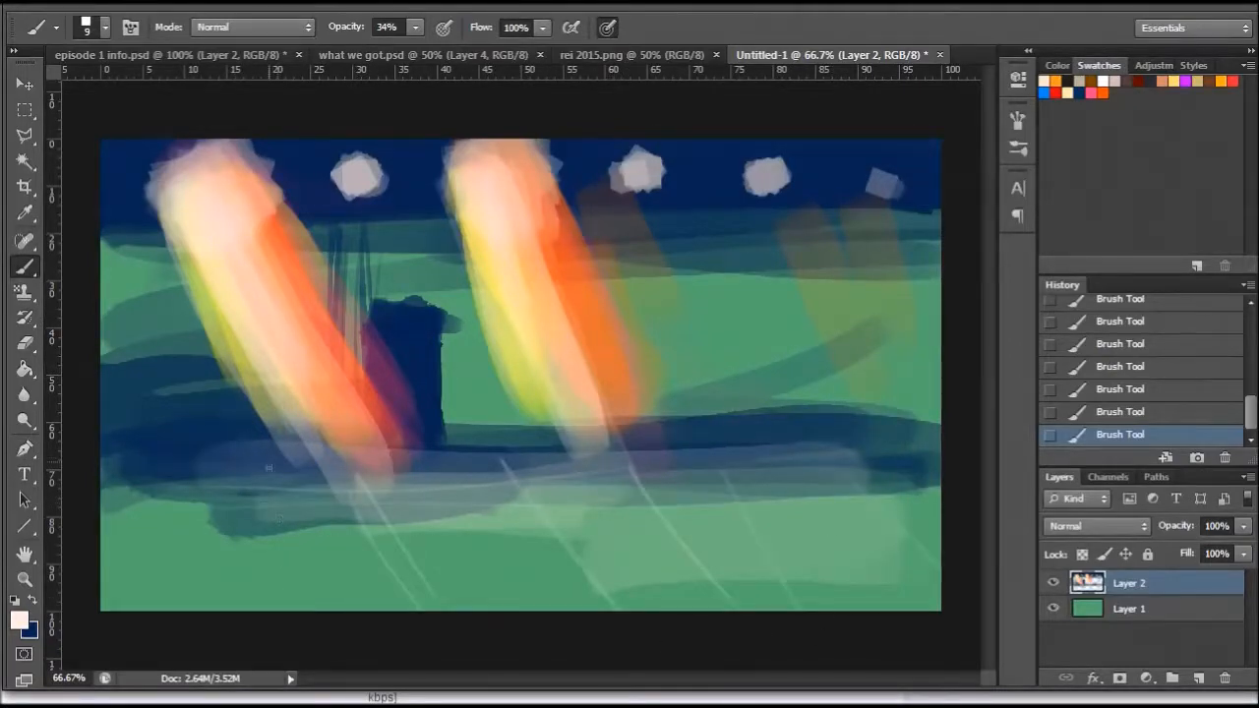
pyautogui.moveTo(435, 577); pyautogui.dragTo(889, 553)
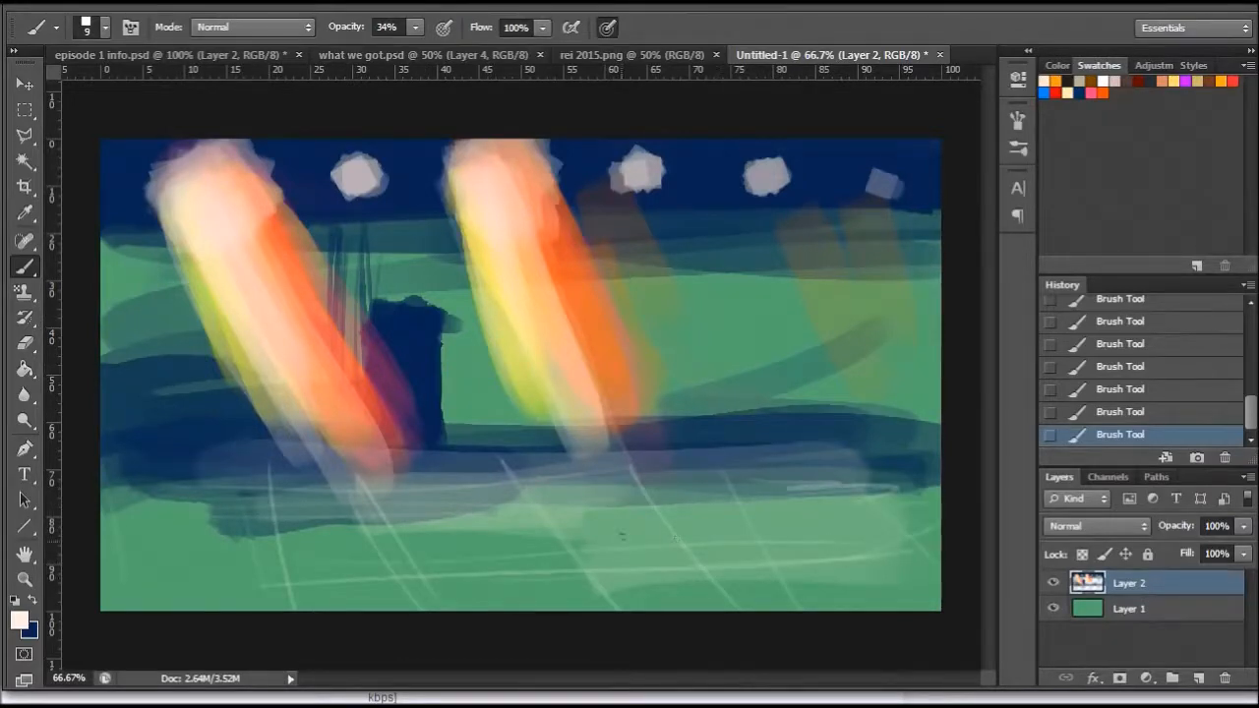
# - Set the brush to 33 px and scribble pale patches between the grid lines across the green ground
pyautogui.rightClick(674, 538)
pyautogui.moveTo(531, 502)
pyautogui.mouseDown()
pyautogui.moveTo(571, 562)
pyautogui.moveTo(565, 516)
pyautogui.moveTo(610, 549)
pyautogui.mouseUp()
pyautogui.moveTo(700, 560)
pyautogui.mouseDown()
pyautogui.moveTo(711, 510)
pyautogui.moveTo(801, 505)
pyautogui.moveTo(825, 563)
pyautogui.mouseUp()
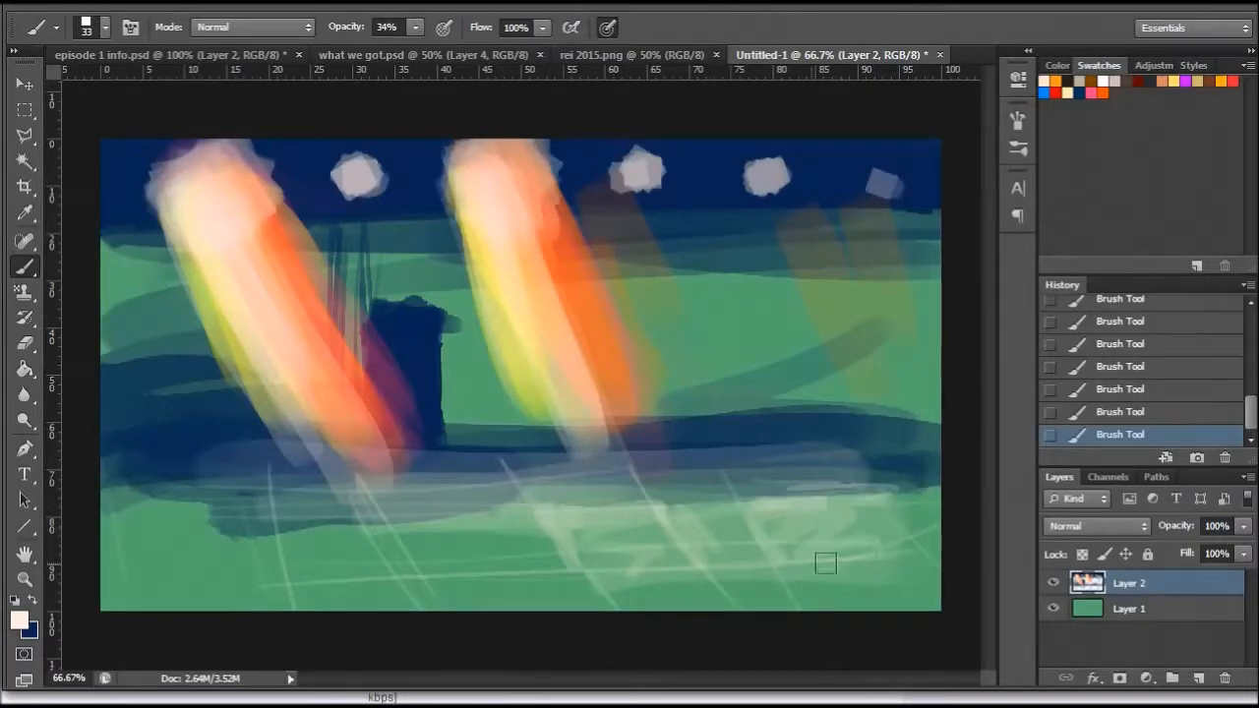
pyautogui.moveTo(398, 522)
pyautogui.mouseDown()
pyautogui.moveTo(406, 560)
pyautogui.moveTo(425, 514)
pyautogui.moveTo(513, 527)
pyautogui.moveTo(469, 509)
pyautogui.mouseUp()
pyautogui.moveTo(275, 516)
pyautogui.mouseDown()
pyautogui.moveTo(295, 595)
pyautogui.moveTo(308, 523)
pyautogui.mouseUp()
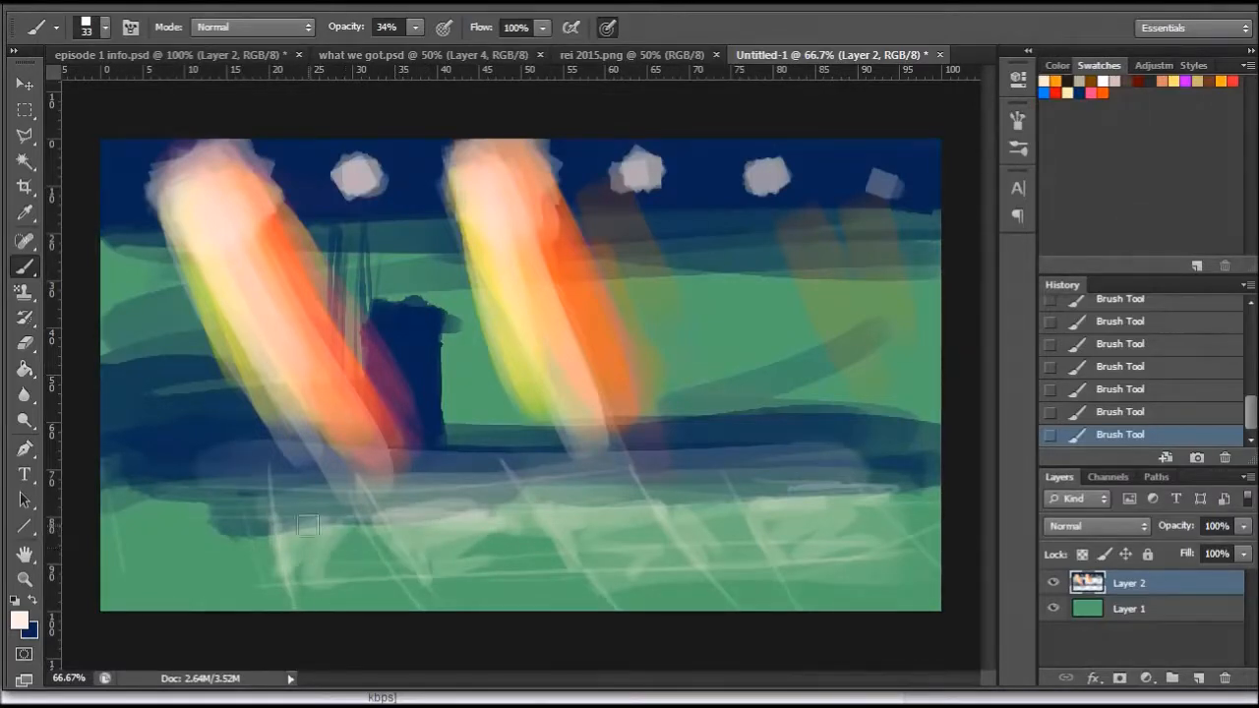
pyautogui.moveTo(203, 527); pyautogui.dragTo(236, 578)
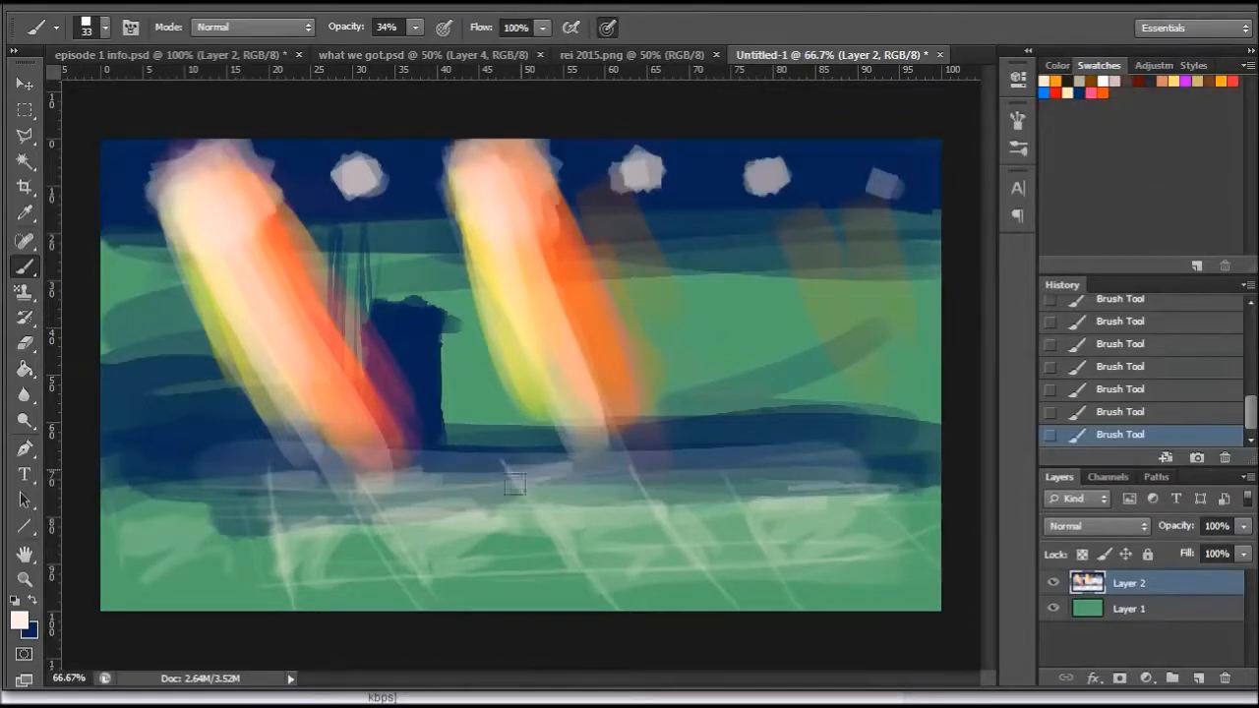
# - Add pale horizontal strokes along the hazy edge of the navy band and fill in the pale patch at the ground's lower left
pyautogui.moveTo(641, 459); pyautogui.dragTo(834, 471)
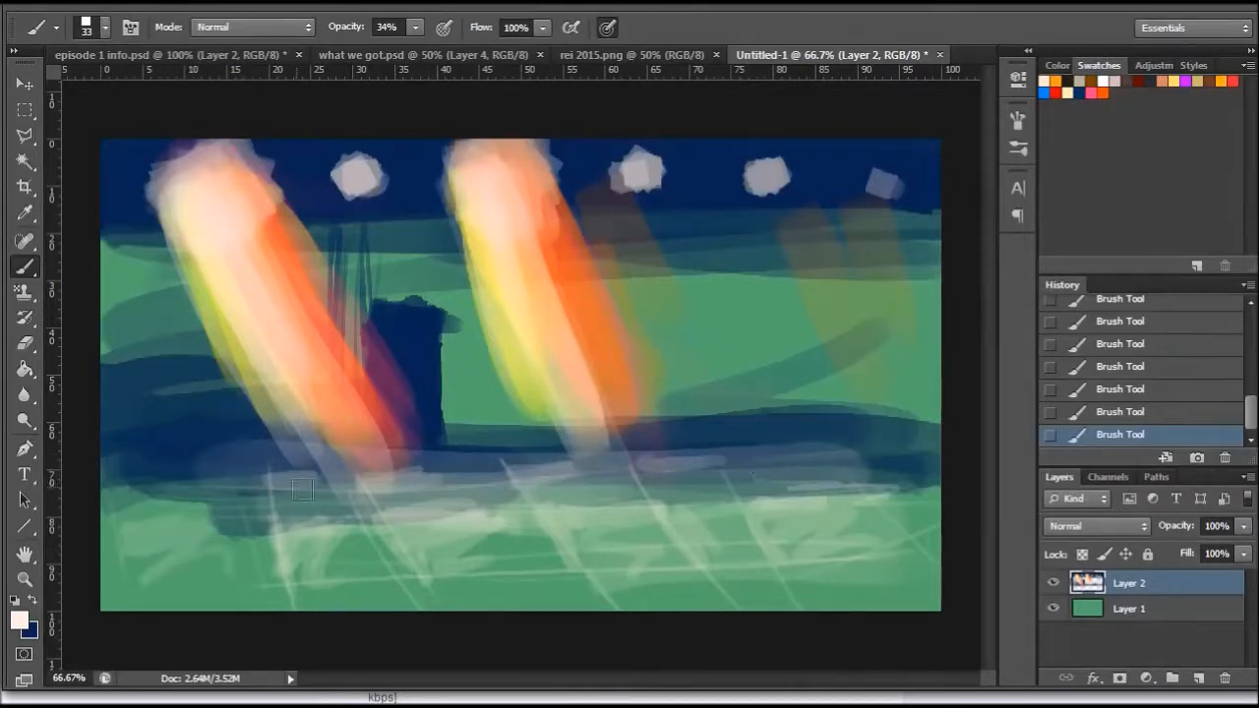
pyautogui.moveTo(137, 486)
pyautogui.mouseDown()
pyautogui.moveTo(141, 475)
pyautogui.moveTo(252, 493)
pyautogui.mouseUp()
pyautogui.moveTo(136, 527); pyautogui.dragTo(216, 509)
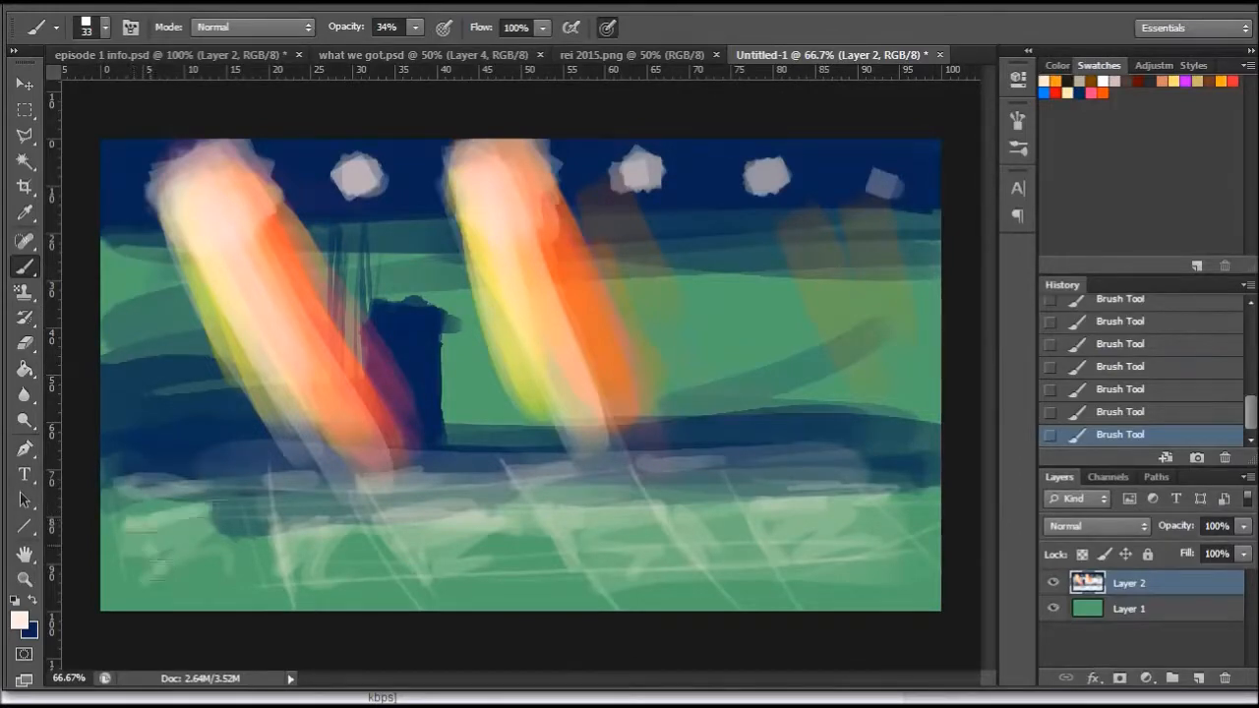
pyautogui.moveTo(157, 546); pyautogui.dragTo(224, 593)
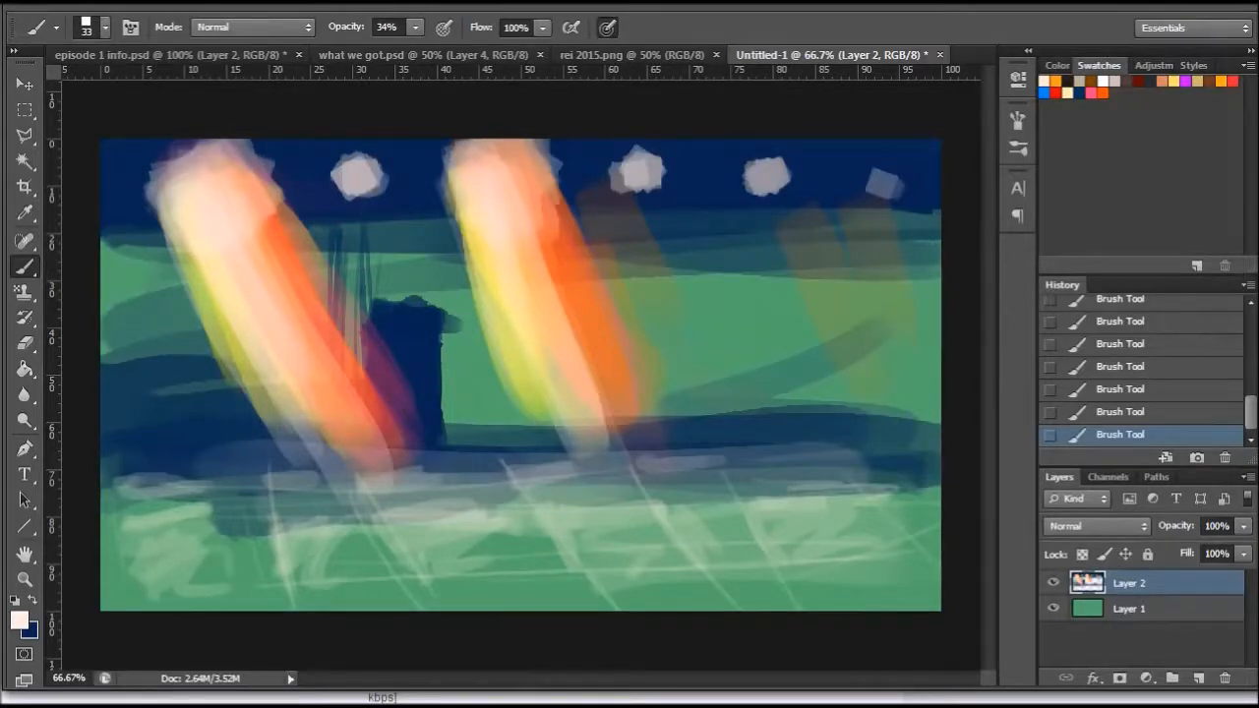
# - Enlarge the brush to 199 px and sweep translucent pale rays along the second beam down to the ground
pyautogui.rightClick(699, 327)
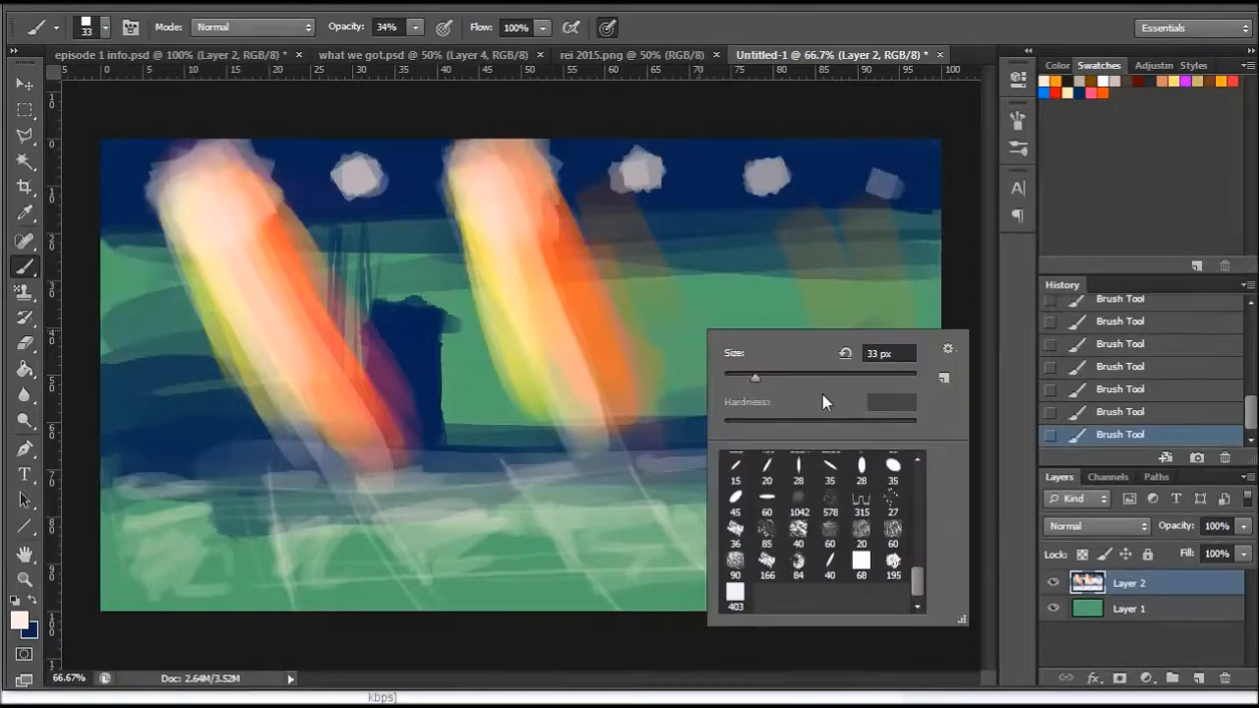
pyautogui.moveTo(785, 380); pyautogui.dragTo(867, 381)
pyautogui.moveTo(466, 259)
pyautogui.mouseDown()
pyautogui.moveTo(538, 472)
pyautogui.moveTo(563, 481)
pyautogui.mouseUp()
pyautogui.moveTo(525, 268); pyautogui.dragTo(627, 440)
pyautogui.moveTo(539, 200); pyautogui.dragTo(725, 535)
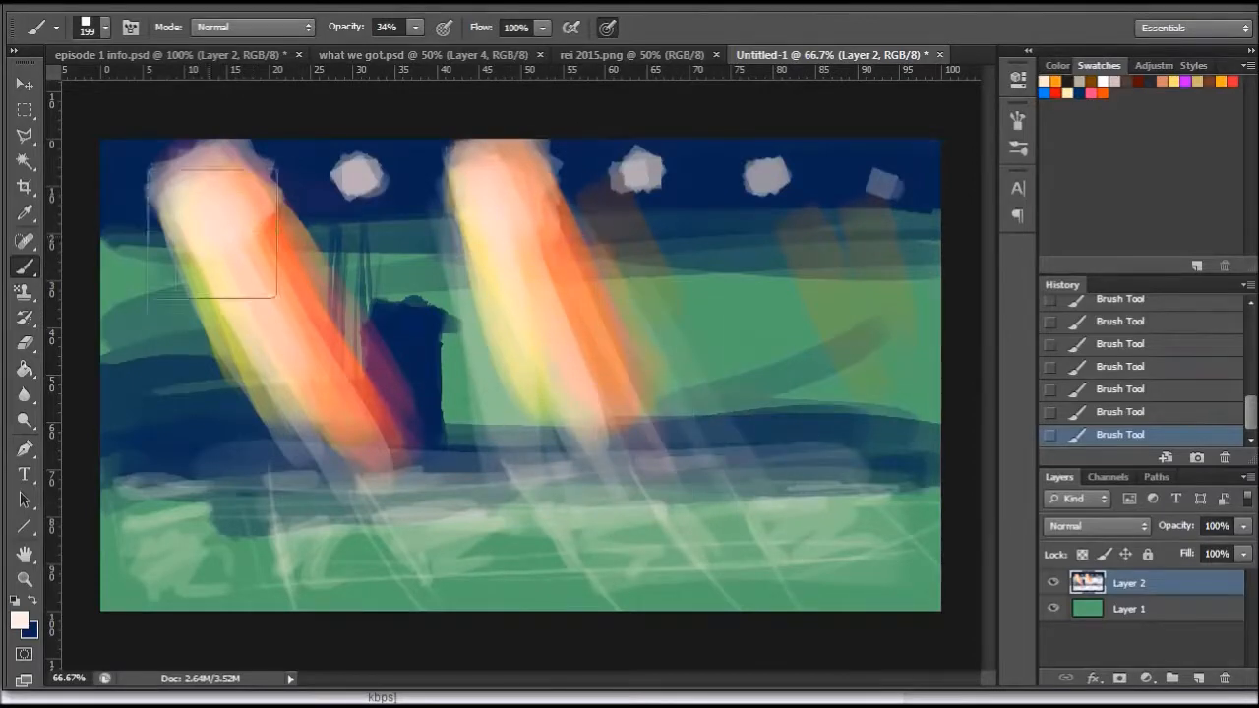
# - Sweep translucent pale rays along and below the left beam, and add another across the foot of the second beam
pyautogui.moveTo(214, 237); pyautogui.dragTo(250, 470)
pyautogui.moveTo(167, 253); pyautogui.dragTo(174, 480)
pyautogui.moveTo(169, 330); pyautogui.dragTo(322, 561)
pyautogui.moveTo(329, 389); pyautogui.dragTo(363, 531)
pyautogui.moveTo(349, 450); pyautogui.dragTo(356, 487)
pyautogui.moveTo(316, 356); pyautogui.dragTo(373, 439)
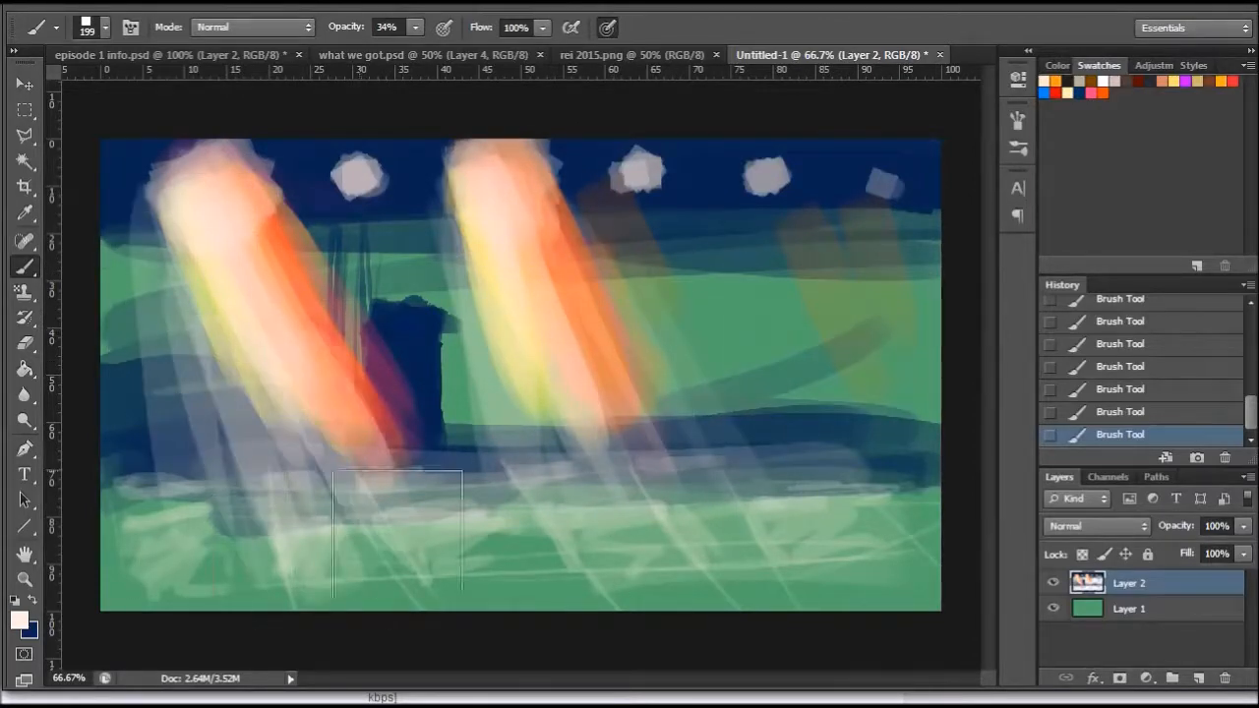
pyautogui.moveTo(502, 334); pyautogui.dragTo(589, 537)
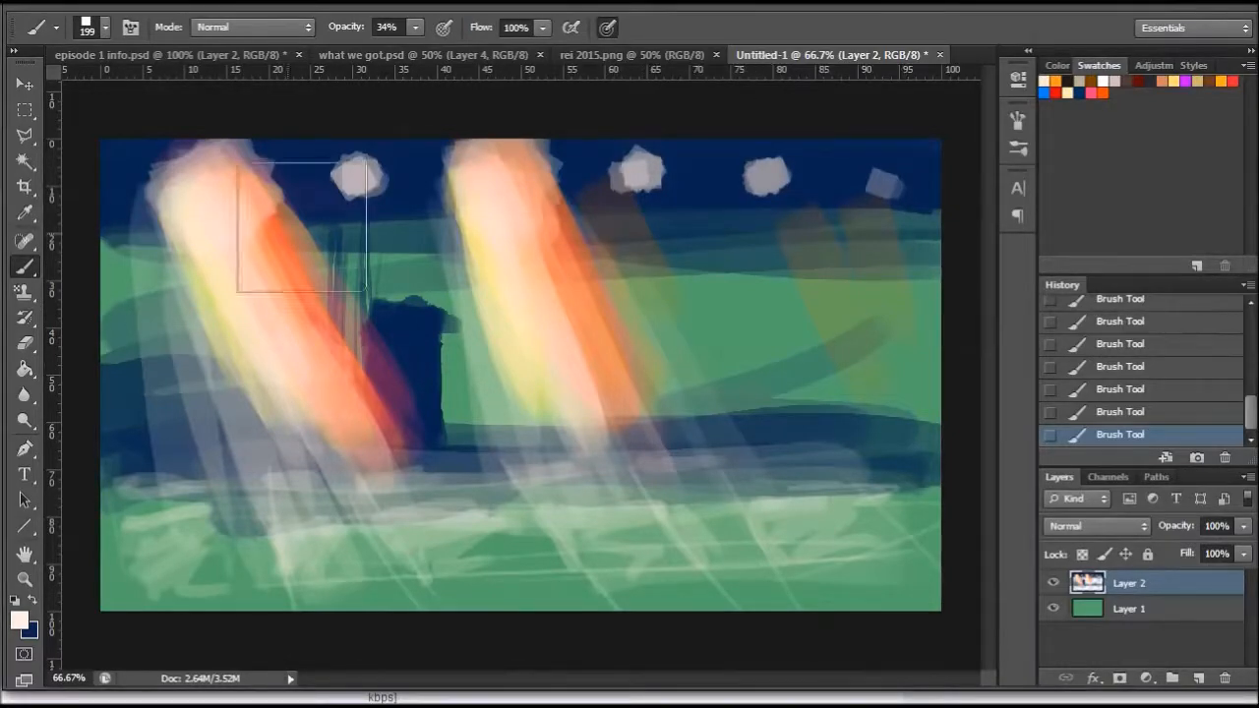
# - Set the foreground colour to bright yellow ffec1b for the brush
pyautogui.press('i')
pyautogui.click(25, 619)
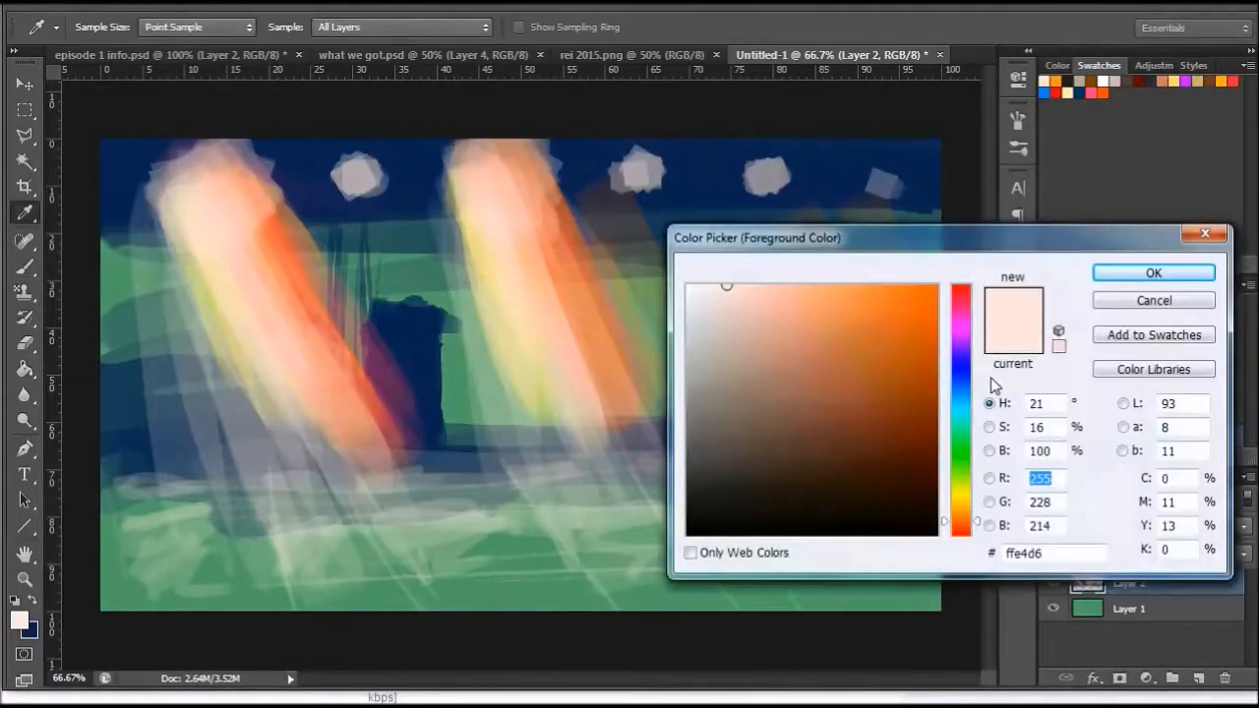
pyautogui.click(959, 492)
pyautogui.moveTo(884, 287); pyautogui.dragTo(911, 285)
pyautogui.click(956, 496)
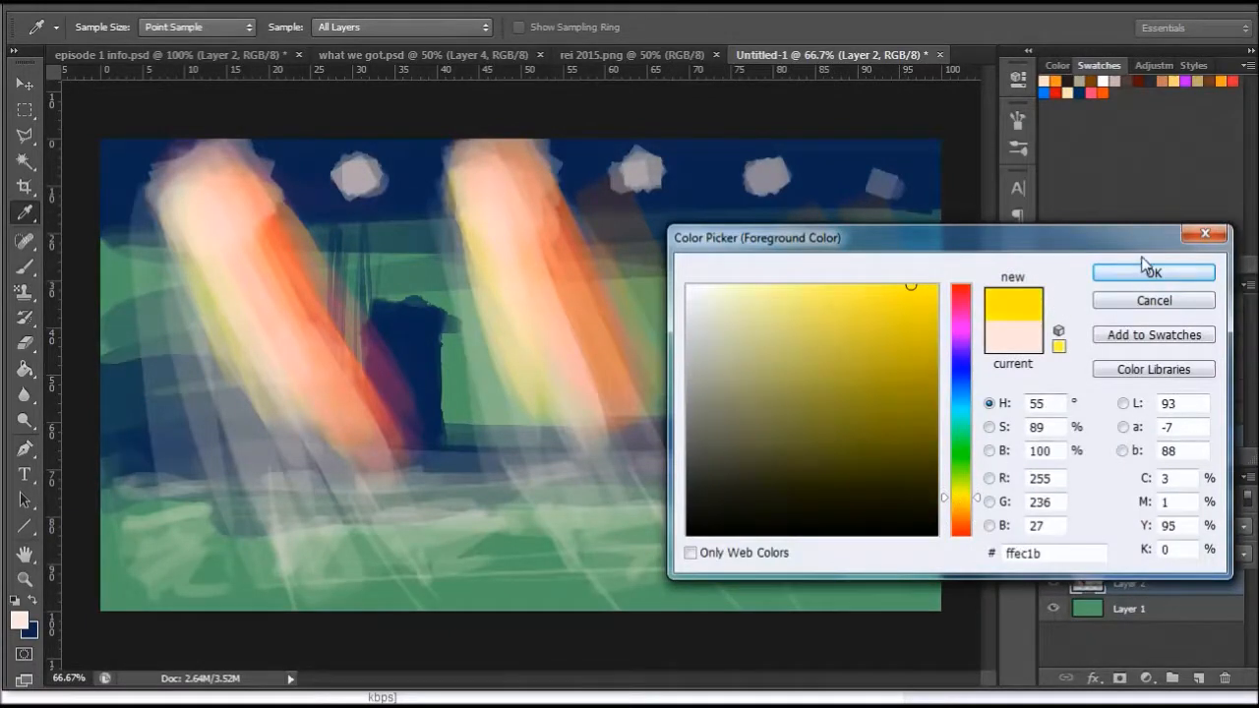
pyautogui.click(1153, 273)
pyautogui.press('b')
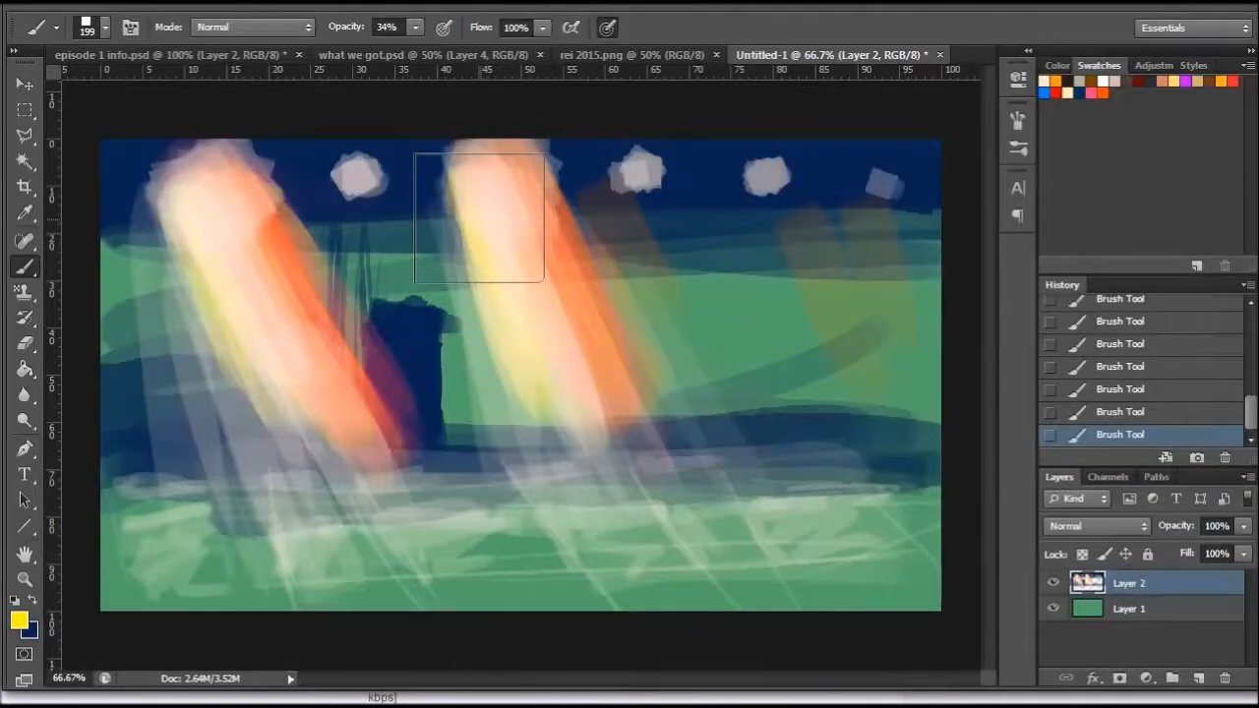
# - Wash translucent yellow over the upper scene with a 504 px brush and along the hazy ground edge with a 174 px brush
pyautogui.rightClick(763, 322)
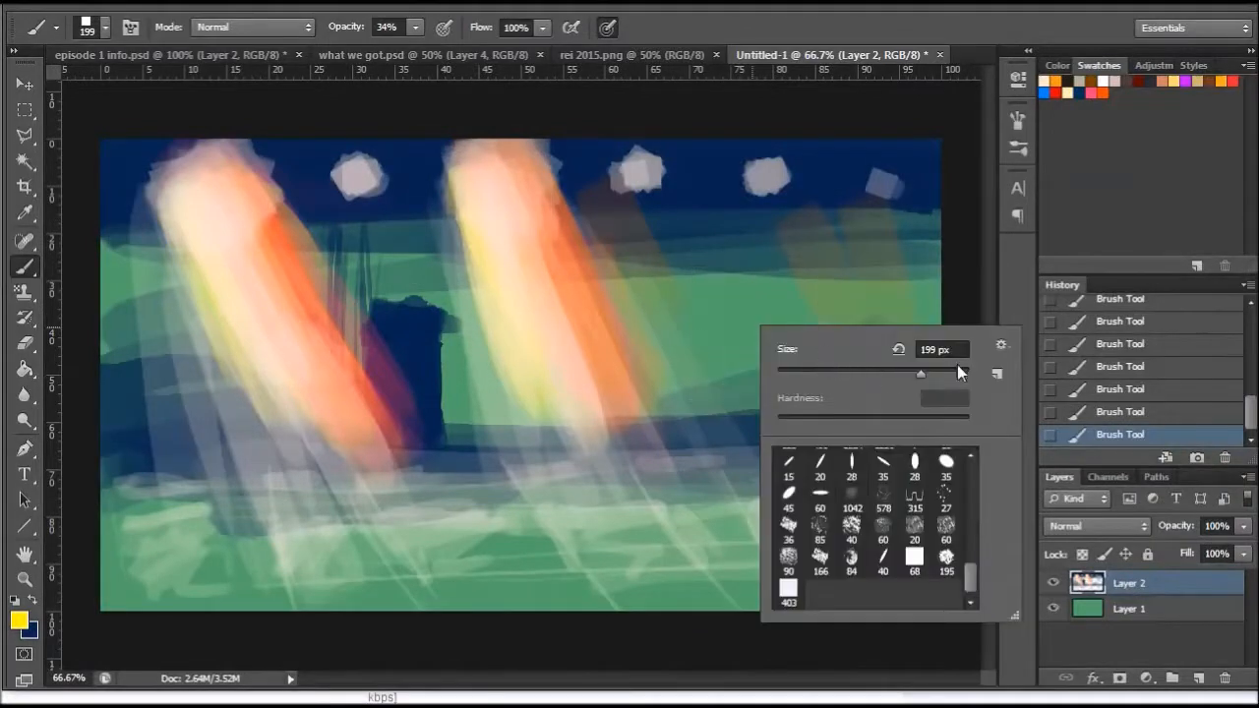
pyautogui.moveTo(187, 224)
pyautogui.mouseDown()
pyautogui.moveTo(537, 212)
pyautogui.moveTo(265, 231)
pyautogui.moveTo(890, 228)
pyautogui.moveTo(284, 298)
pyautogui.moveTo(534, 286)
pyautogui.moveTo(230, 298)
pyautogui.moveTo(878, 348)
pyautogui.mouseUp()
pyautogui.rightClick(848, 320)
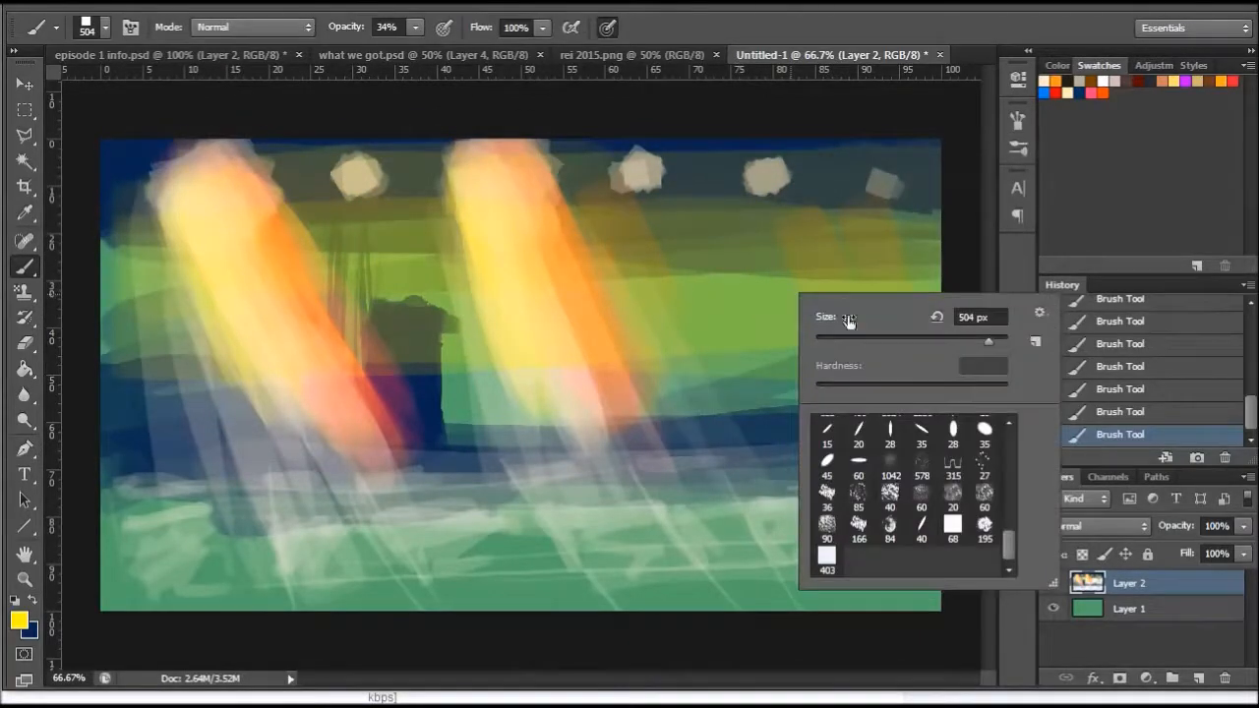
pyautogui.click(948, 341)
pyautogui.moveTo(137, 468)
pyautogui.mouseDown()
pyautogui.moveTo(520, 496)
pyautogui.moveTo(254, 504)
pyautogui.mouseUp()
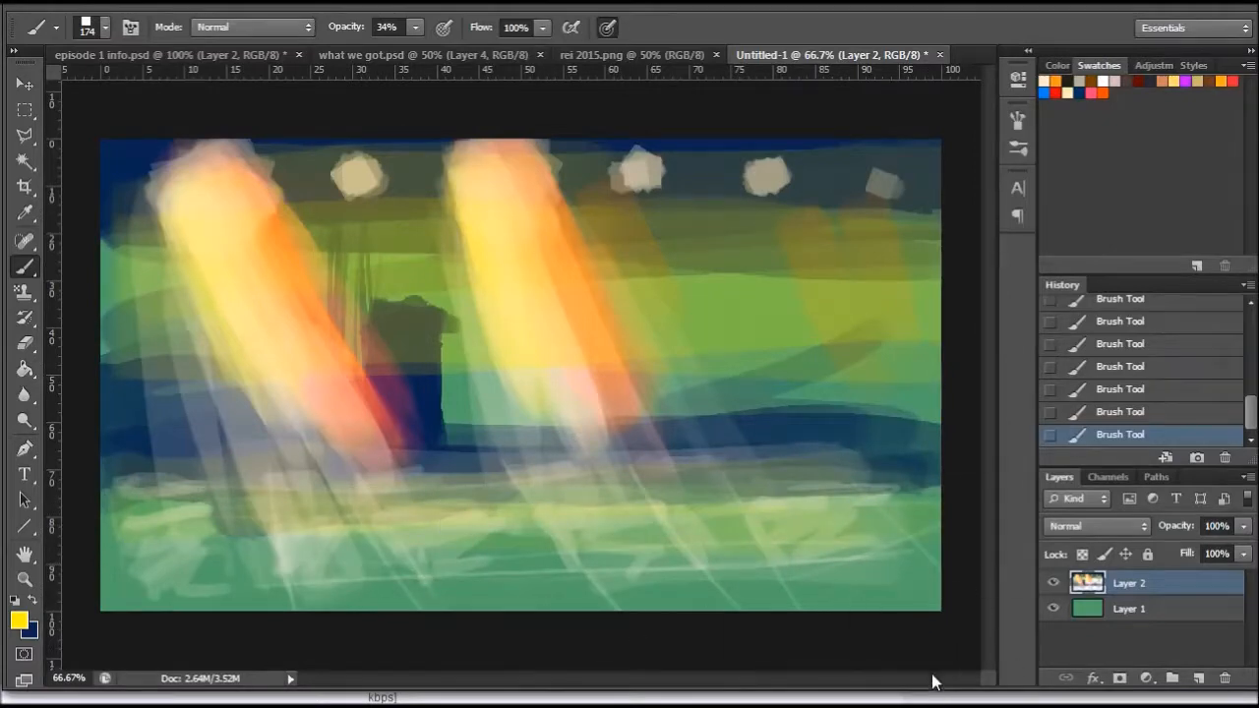
# - Reduce the brush to 80 px and paint yellow patches across the ground and along its lower edge
pyautogui.rightClick(848, 433)
pyautogui.click(943, 477)
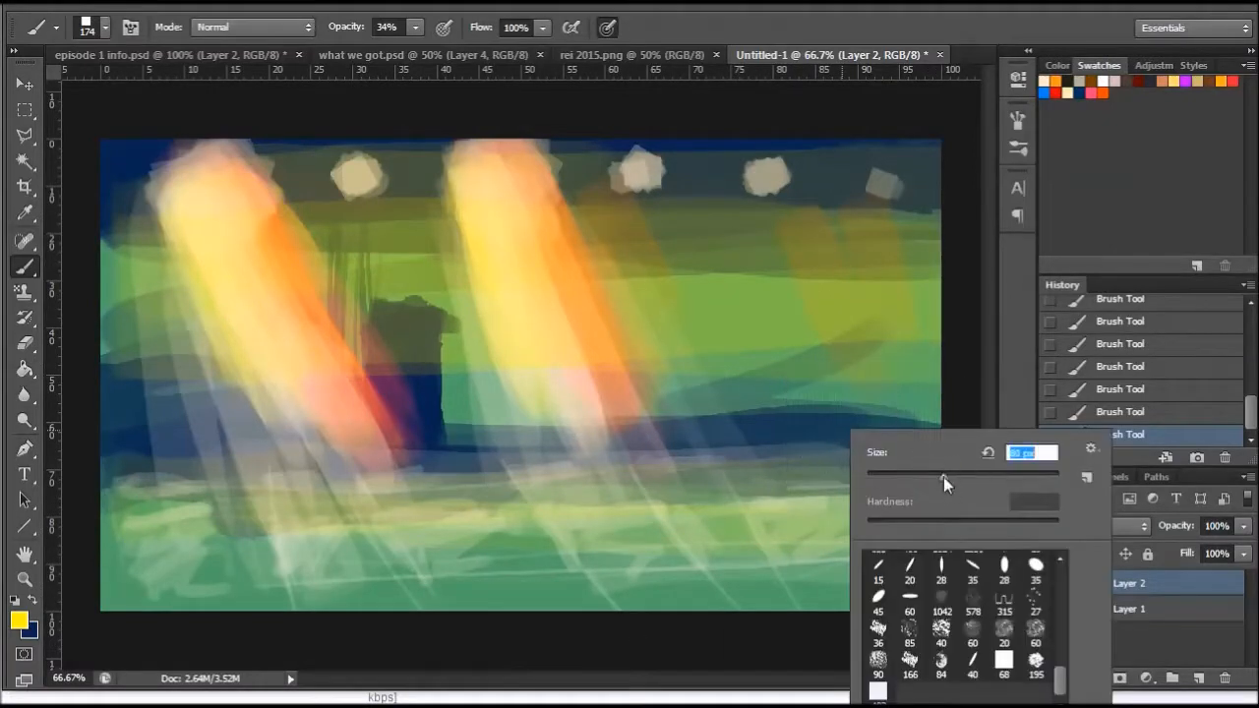
pyautogui.moveTo(688, 540); pyautogui.dragTo(738, 552)
pyautogui.moveTo(736, 601); pyautogui.dragTo(914, 595)
pyautogui.moveTo(673, 601)
pyautogui.mouseDown()
pyautogui.moveTo(640, 612)
pyautogui.moveTo(152, 602)
pyautogui.moveTo(187, 563)
pyautogui.moveTo(228, 594)
pyautogui.mouseUp()
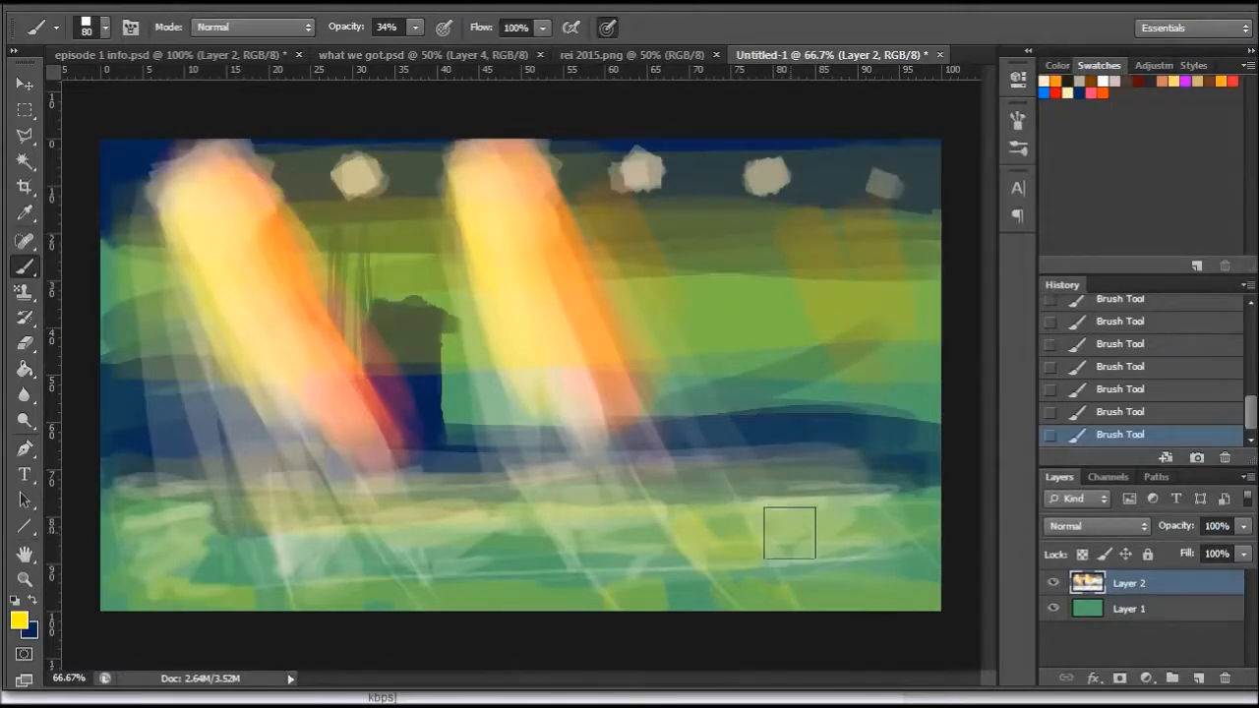
# - Sample the dark olive of the block between the two beams and dab it on the block with a 28 px brush
pyautogui.click(25, 580)
pyautogui.click(440, 391)
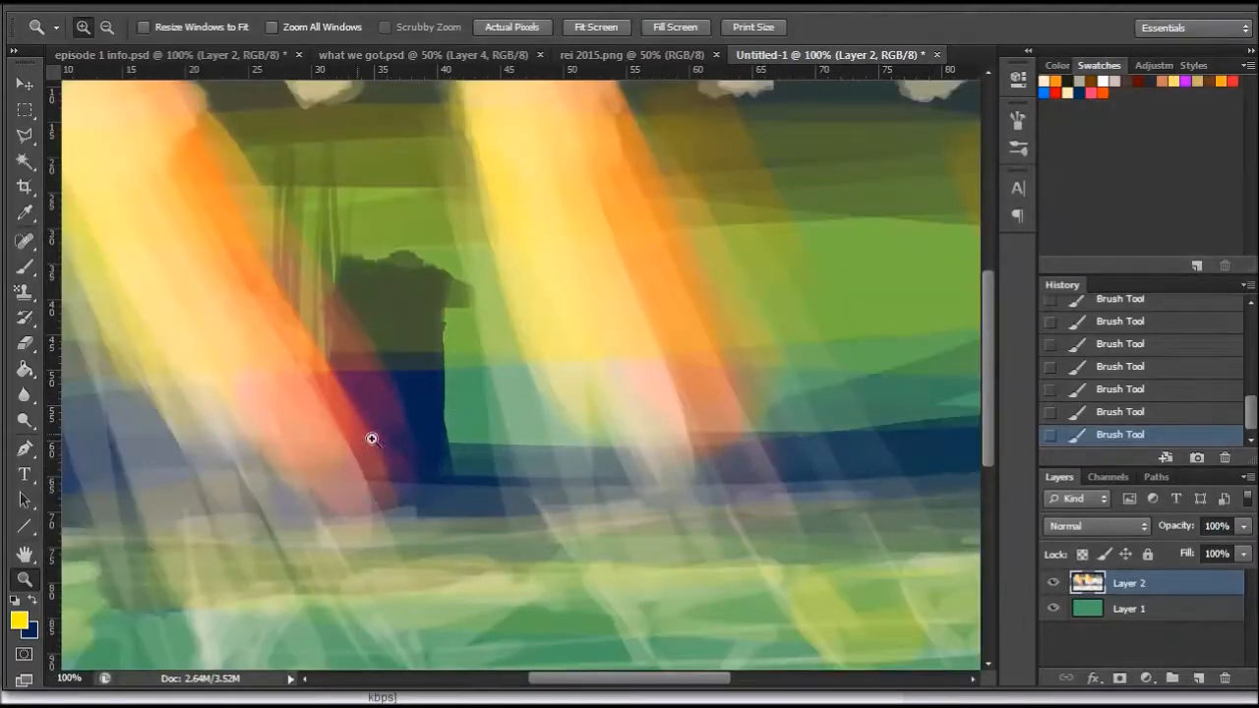
pyautogui.click(29, 212)
pyautogui.click(431, 308)
pyautogui.press('b')
pyautogui.rightClick(551, 289)
pyautogui.click(600, 335)
pyautogui.click(424, 370)
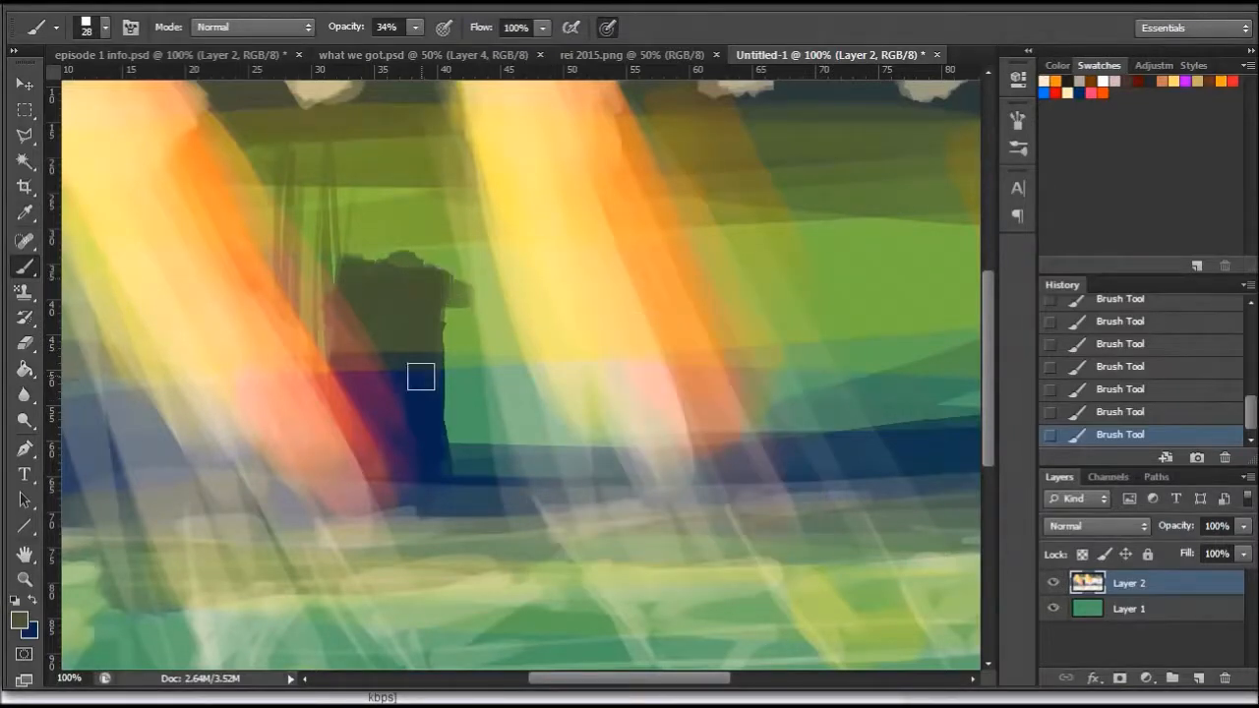
# - Swap to the navy colour and darken the upper part of the block, reducing the brush to 17 px for its inside
pyautogui.click(19, 618)
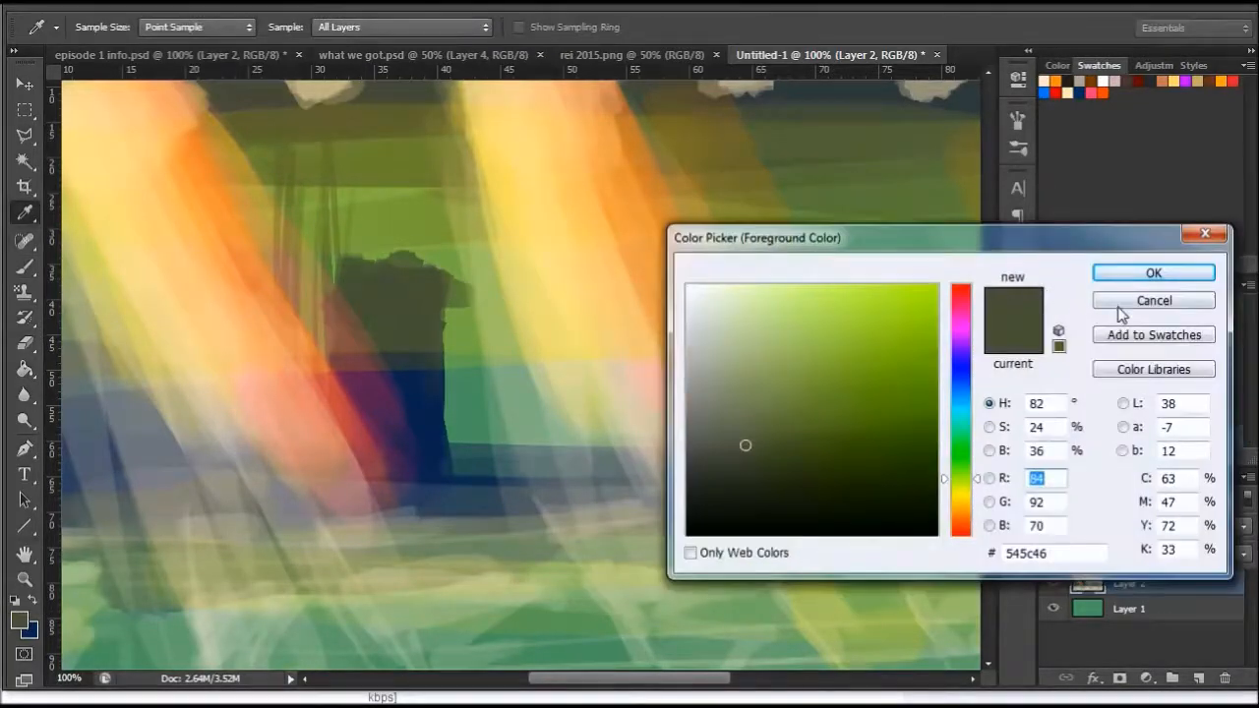
pyautogui.click(1120, 303)
pyautogui.press('x')
pyautogui.moveTo(348, 276)
pyautogui.mouseDown()
pyautogui.moveTo(443, 293)
pyautogui.moveTo(347, 278)
pyautogui.moveTo(418, 290)
pyautogui.moveTo(330, 302)
pyautogui.moveTo(403, 292)
pyautogui.moveTo(437, 425)
pyautogui.mouseUp()
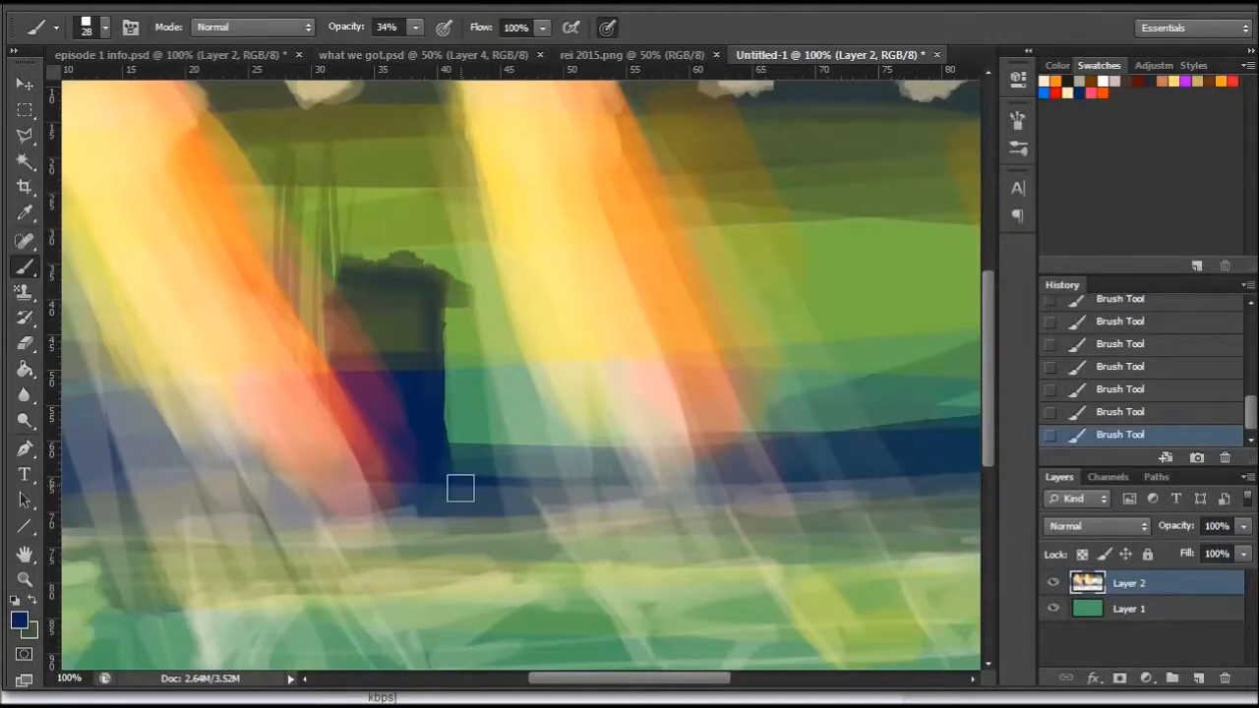
pyautogui.rightClick(549, 312)
pyautogui.moveTo(578, 354); pyautogui.dragTo(574, 354)
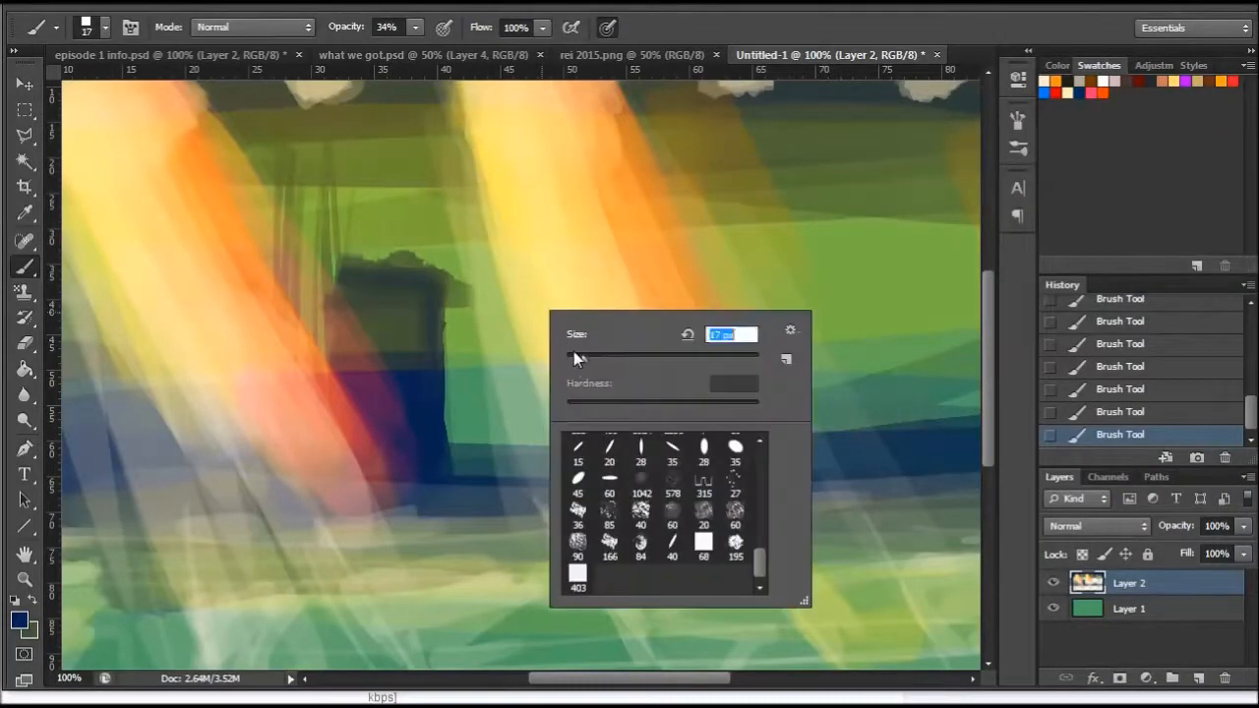
pyautogui.click(392, 353)
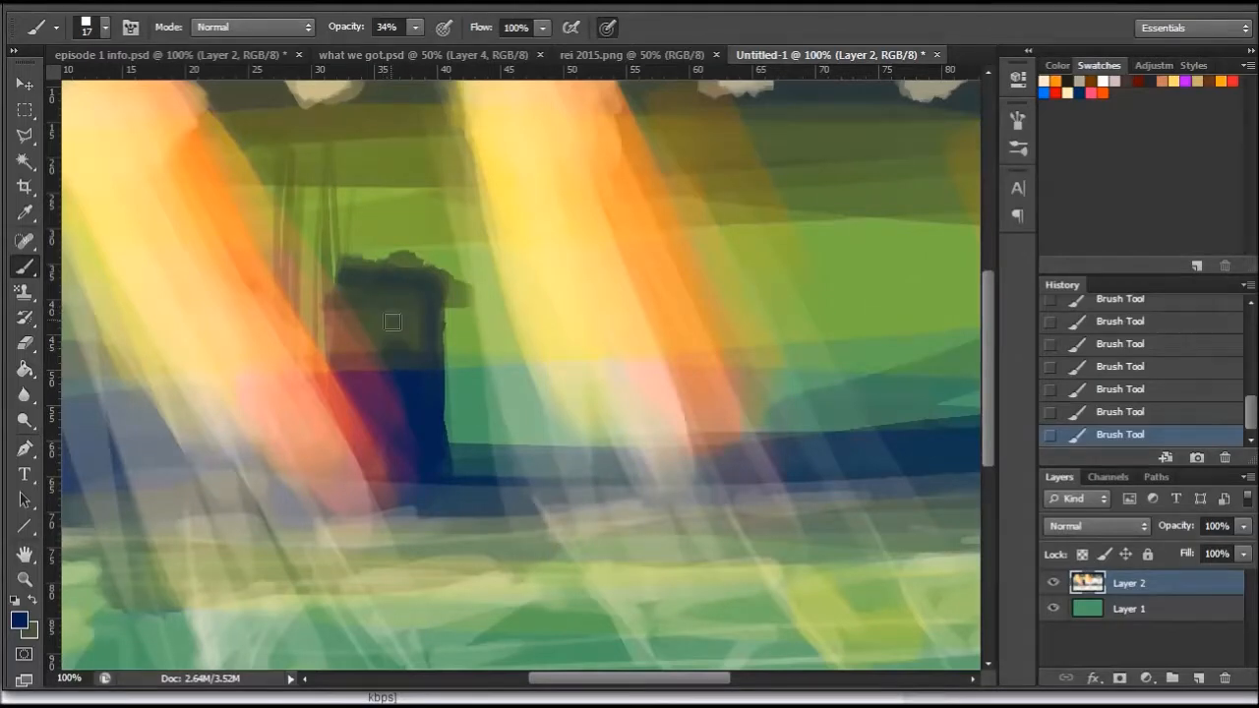
# - Pick a muted light blue and use an 8 px brush to add small marks and thin vertical lines on and beside the block
pyautogui.click(19, 619)
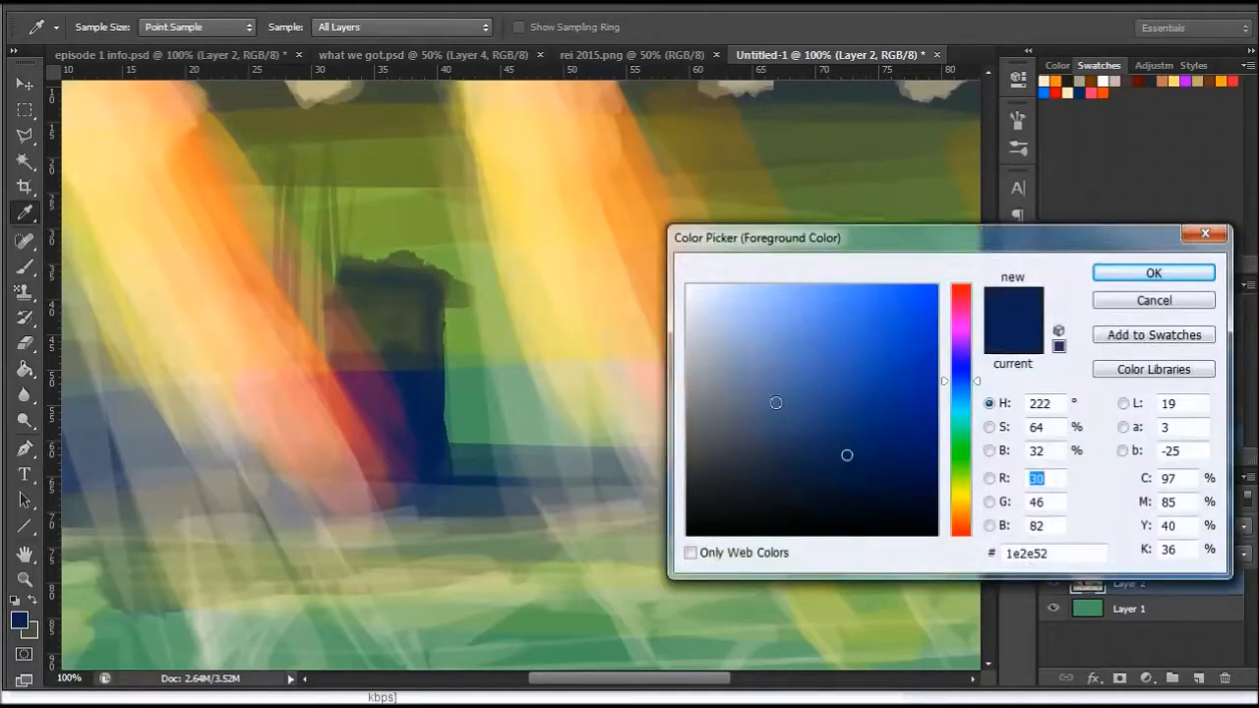
pyautogui.click(745, 382)
pyautogui.click(1129, 273)
pyautogui.press('b')
pyautogui.rightClick(562, 425)
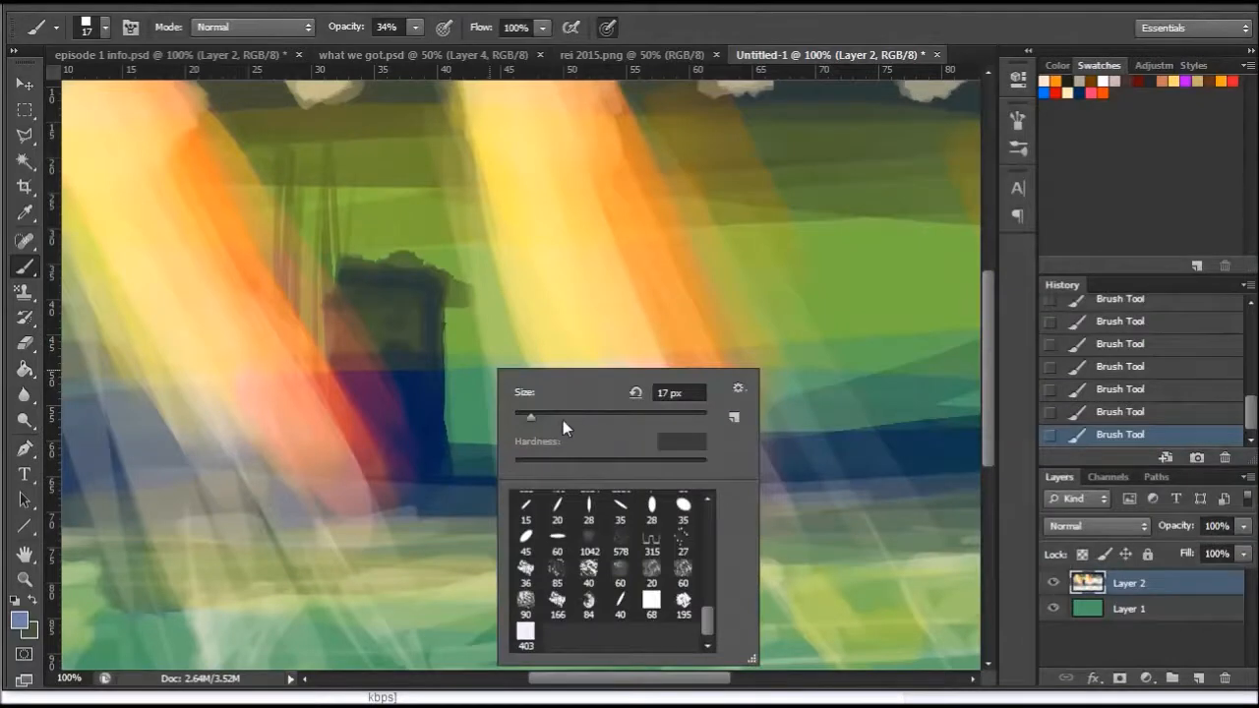
pyautogui.click(524, 414)
pyautogui.click(365, 338)
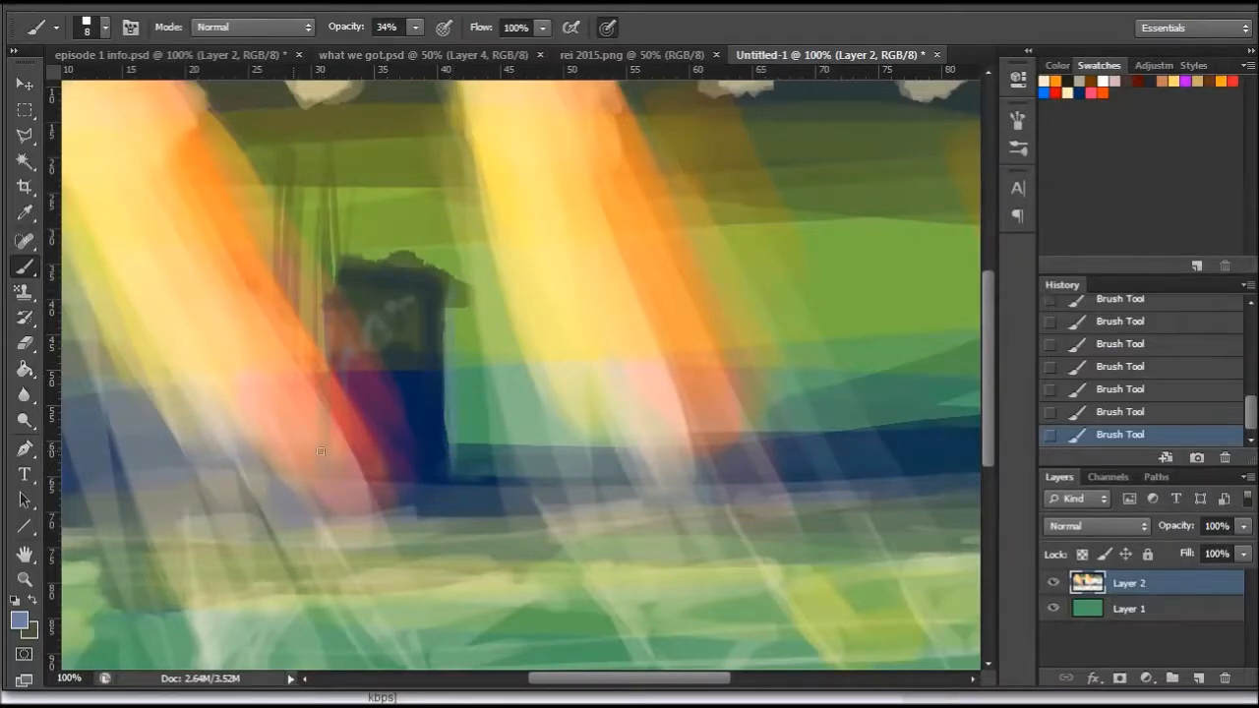
pyautogui.rightClick(407, 239)
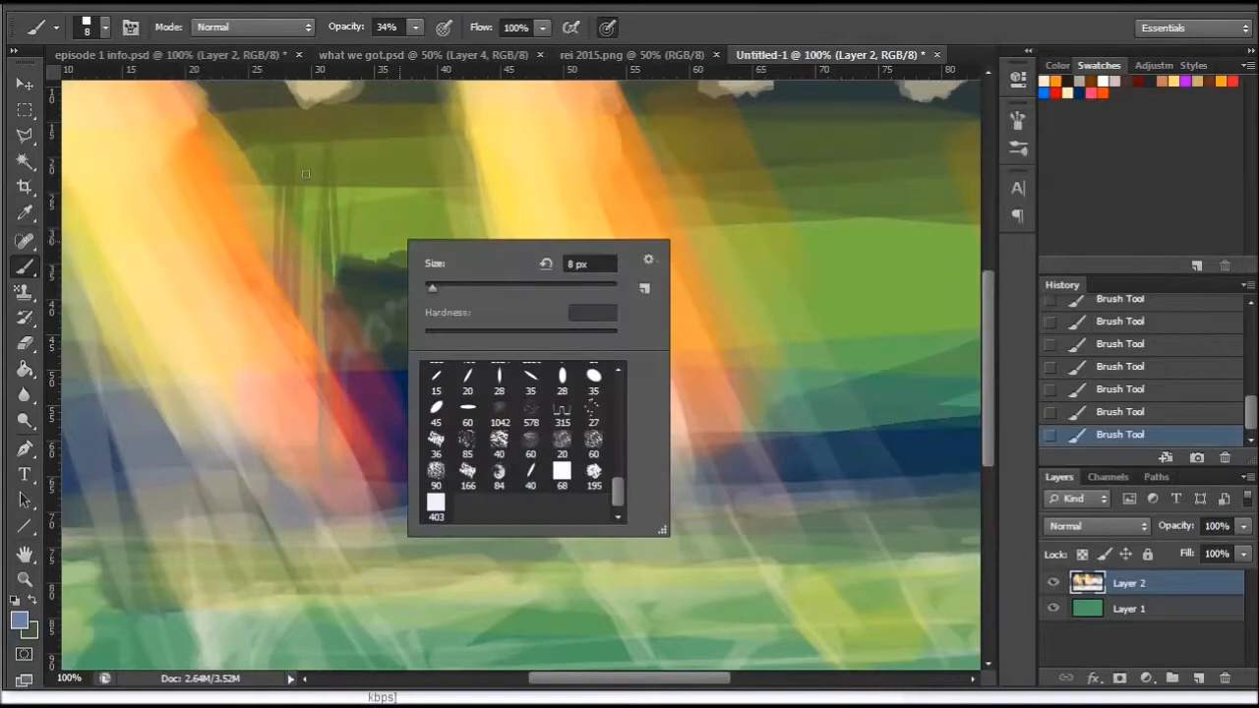
pyautogui.click(300, 181)
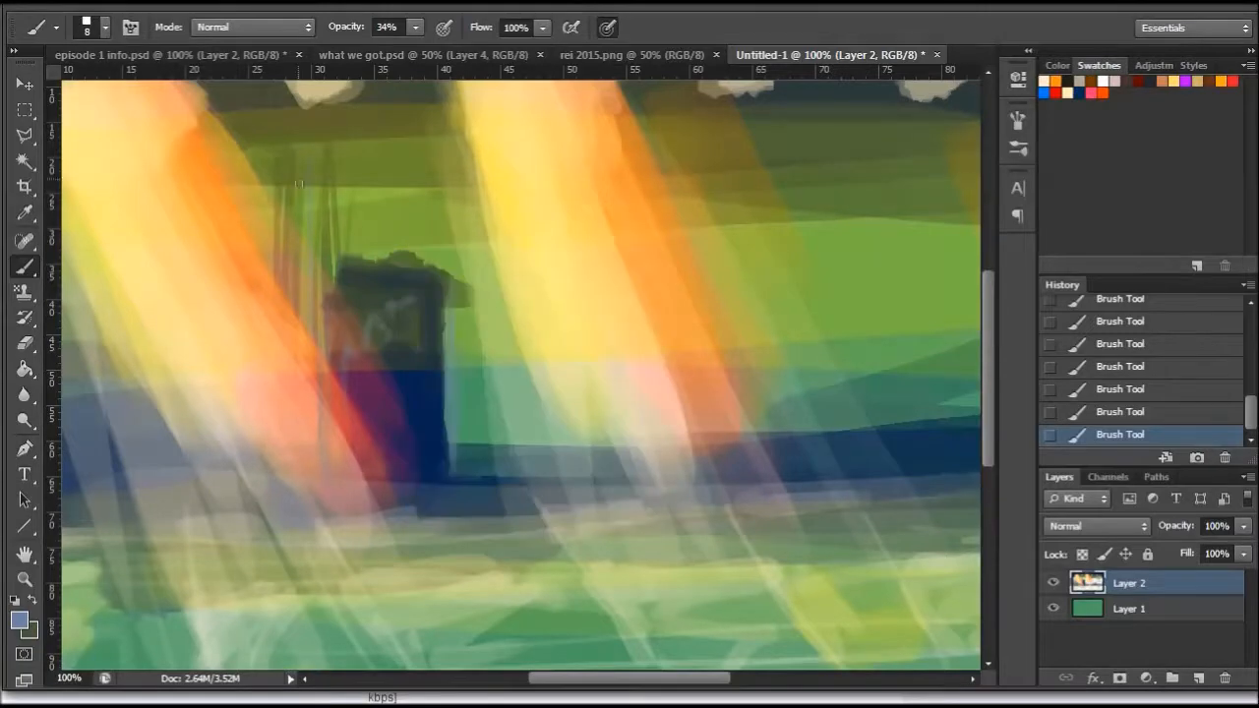
# - Set the foreground colour to the near-white eaebee
pyautogui.click(26, 622)
pyautogui.click(702, 317)
pyautogui.click(690, 301)
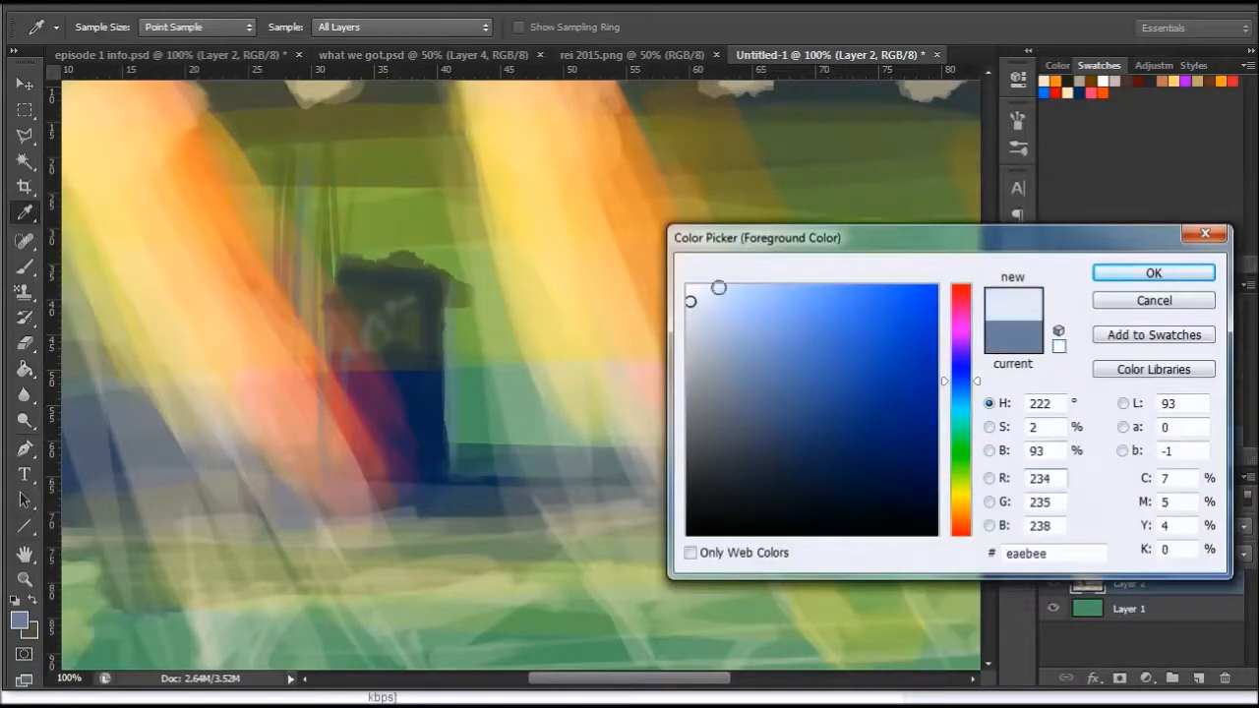
pyautogui.click(1135, 274)
# - Paint pale vertical posts on both sides of the dark block and a highlight along its top with a 24 px brush
pyautogui.rightClick(466, 318)
pyautogui.click(507, 365)
pyautogui.moveTo(305, 187)
pyautogui.mouseDown()
pyautogui.moveTo(305, 295)
pyautogui.moveTo(305, 232)
pyautogui.moveTo(315, 496)
pyautogui.mouseUp()
pyautogui.moveTo(457, 289); pyautogui.dragTo(459, 425)
pyautogui.moveTo(449, 283); pyautogui.dragTo(453, 459)
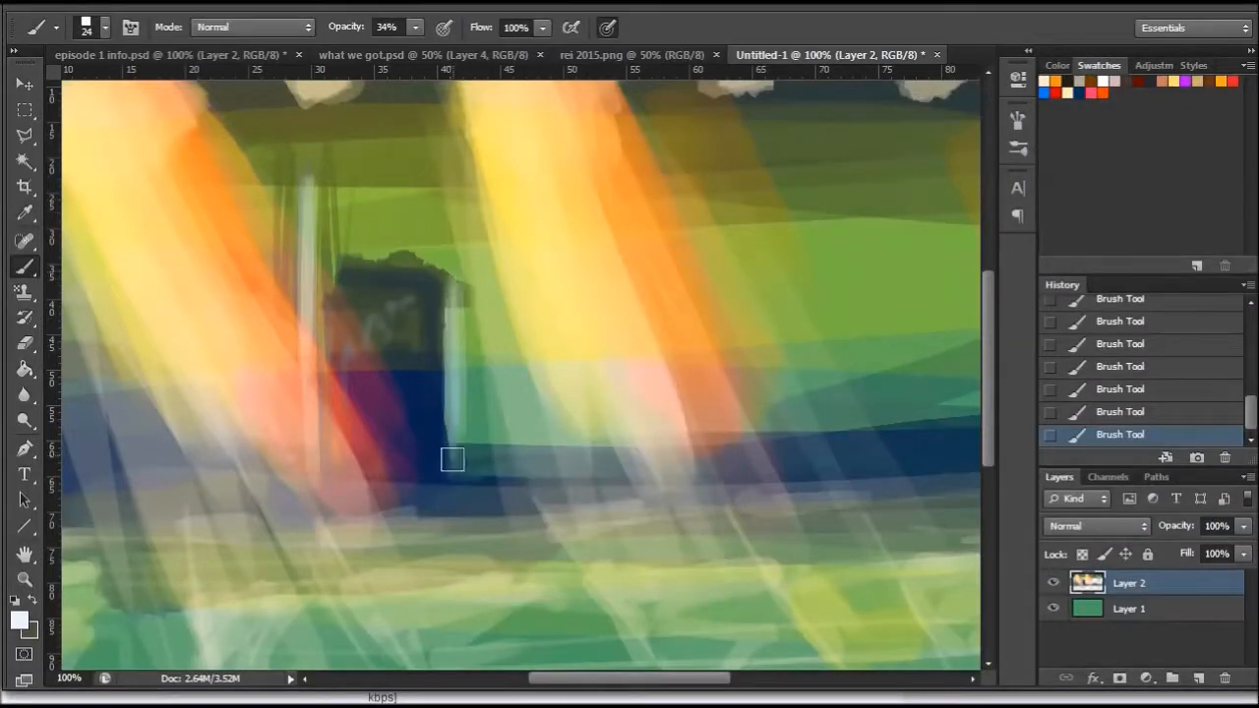
pyautogui.moveTo(343, 267); pyautogui.dragTo(430, 262)
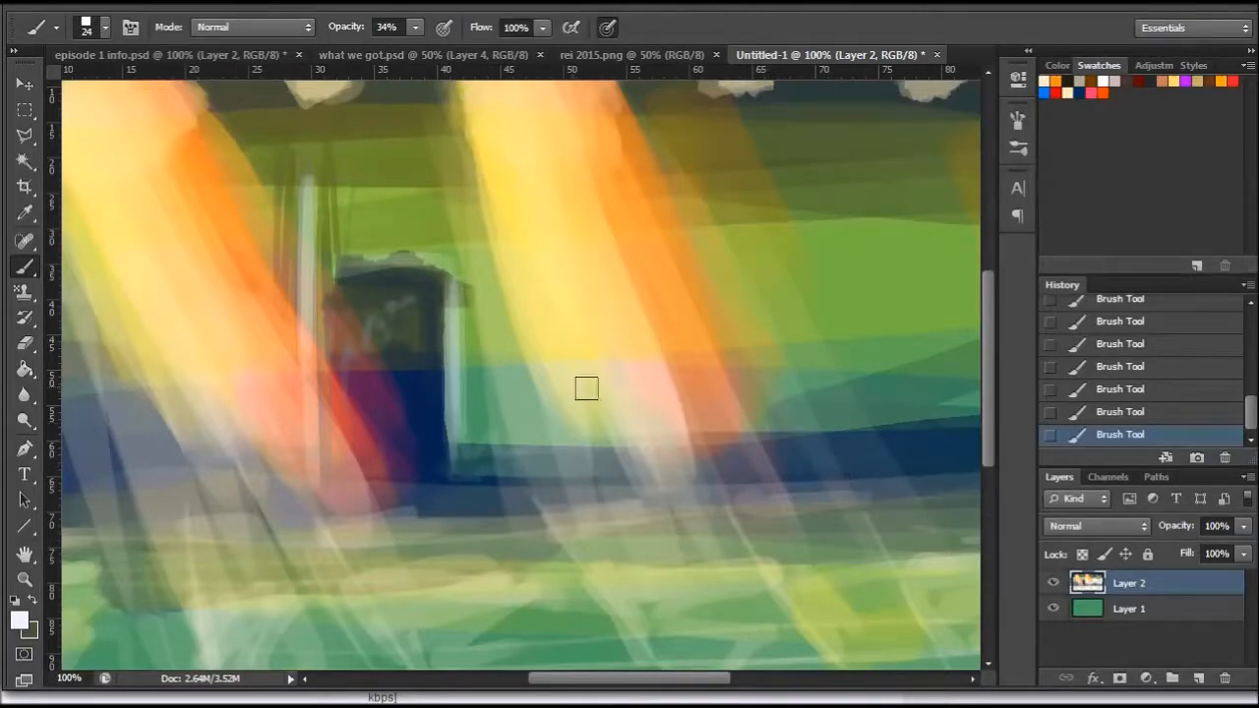
# - Sample the light green of the background and tint the pale posts beside the block with it
pyautogui.click(24, 211)
pyautogui.click(831, 264)
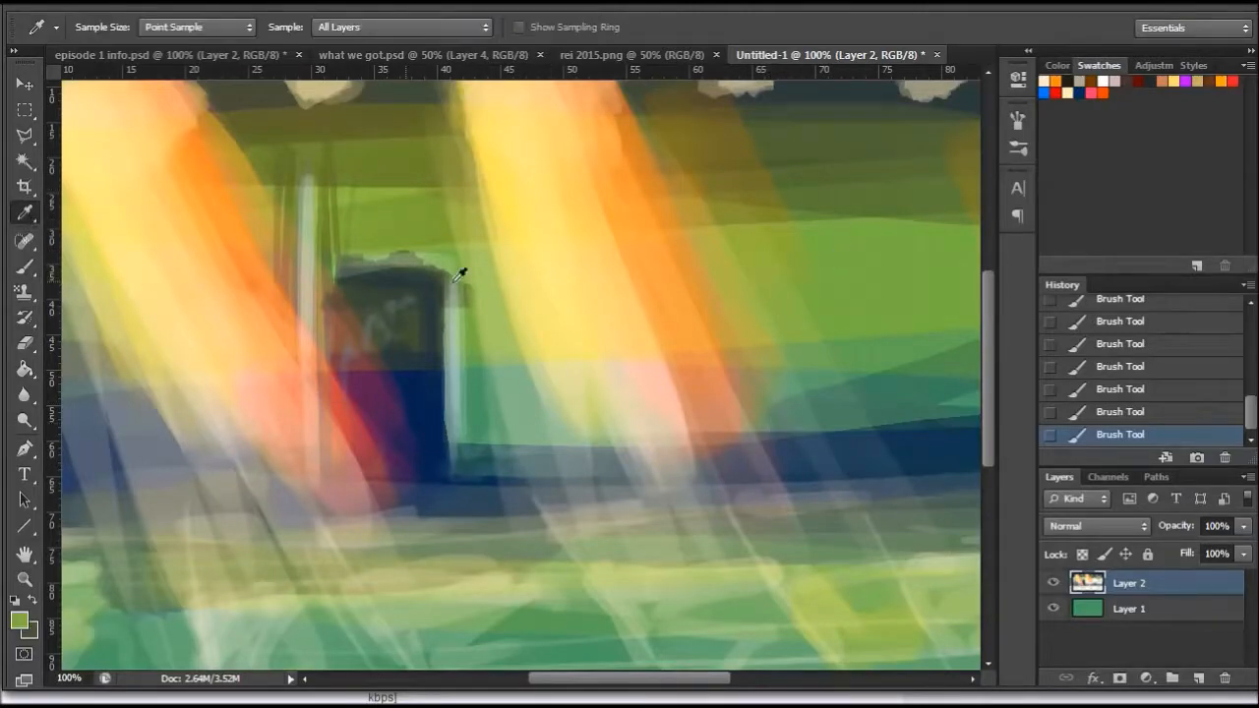
pyautogui.press('b')
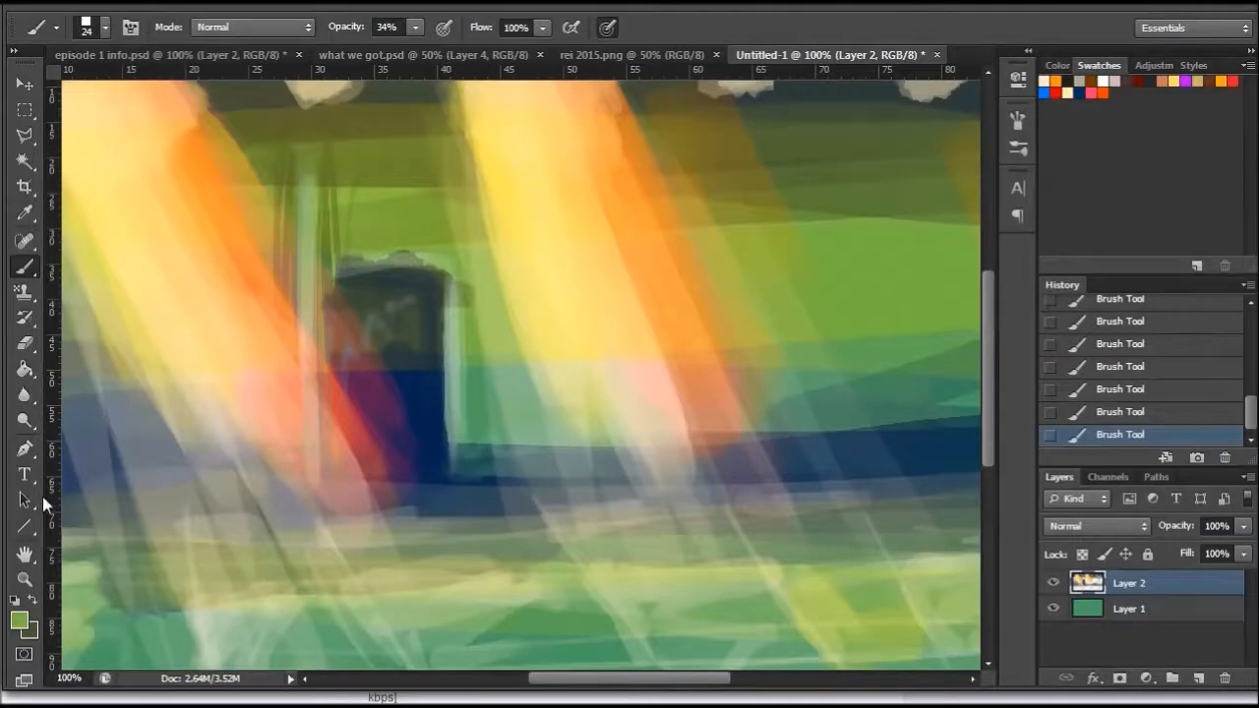
# - Sample navy from the scene's left edge and paint a small upright shape at the ground's lower left with a 46 px brush
pyautogui.click(25, 578)
pyautogui.rightClick(383, 428)
pyautogui.click(467, 534)
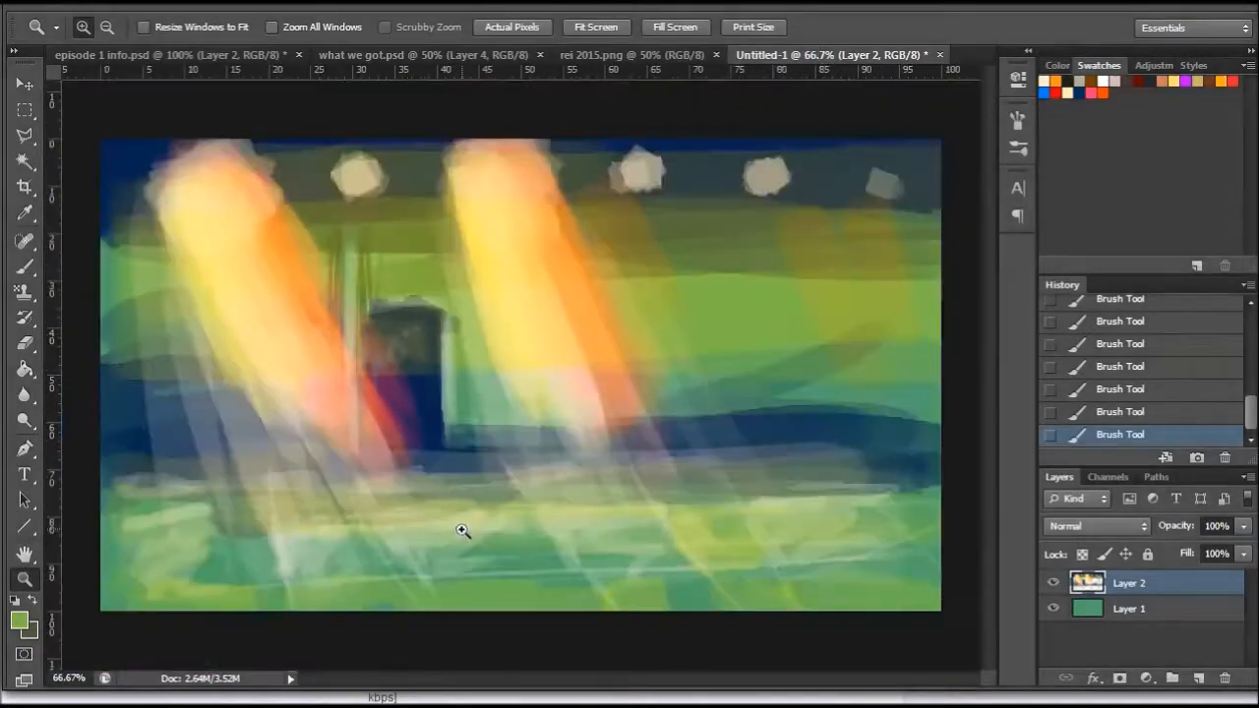
pyautogui.click(24, 213)
pyautogui.click(136, 405)
pyautogui.press('b')
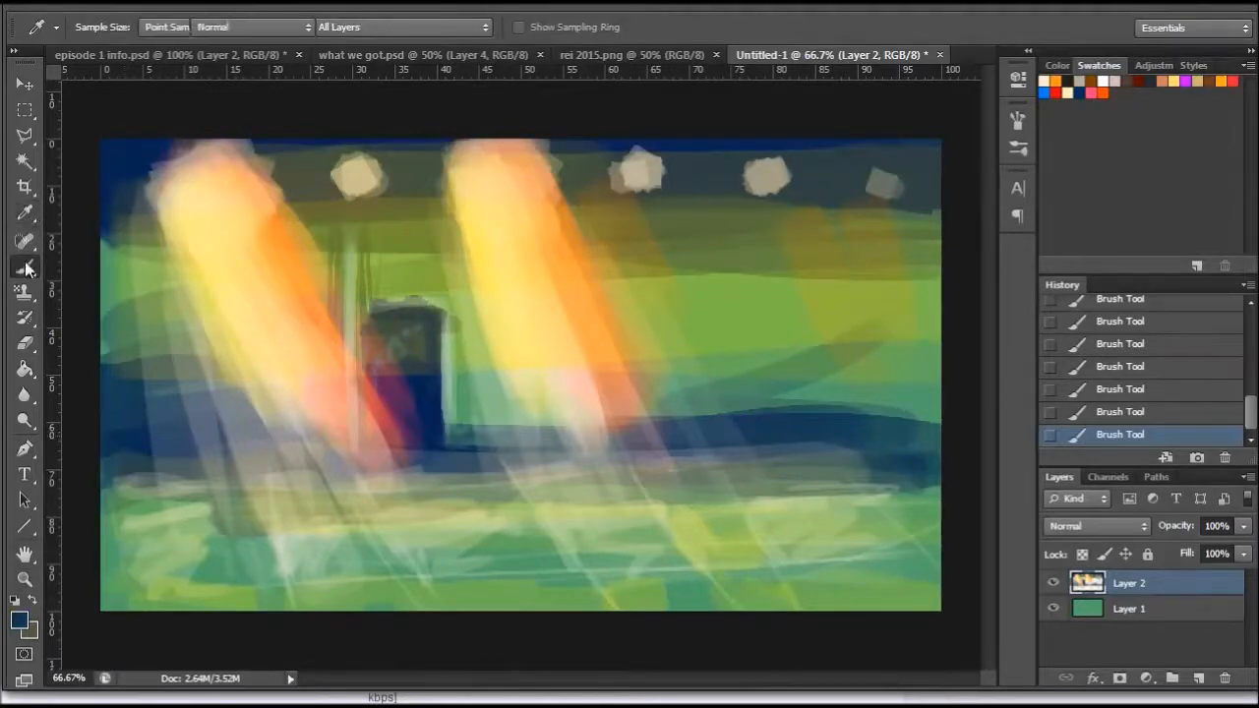
pyautogui.rightClick(394, 433)
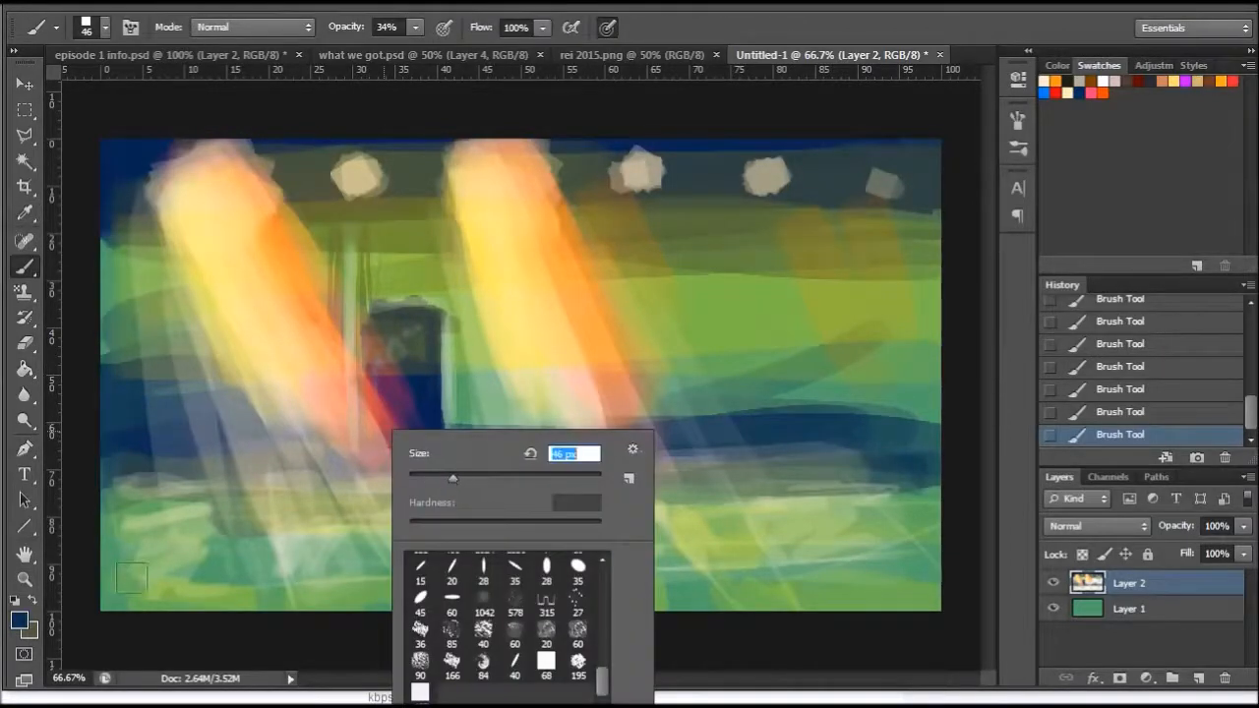
pyautogui.moveTo(220, 573)
pyautogui.mouseDown()
pyautogui.moveTo(223, 606)
pyautogui.moveTo(218, 549)
pyautogui.mouseUp()
# - Raise the brush opacity to 88% and repaint the small lower-left shape as a solid navy blob
pyautogui.click(416, 27)
pyautogui.moveTo(414, 49); pyautogui.dragTo(466, 59)
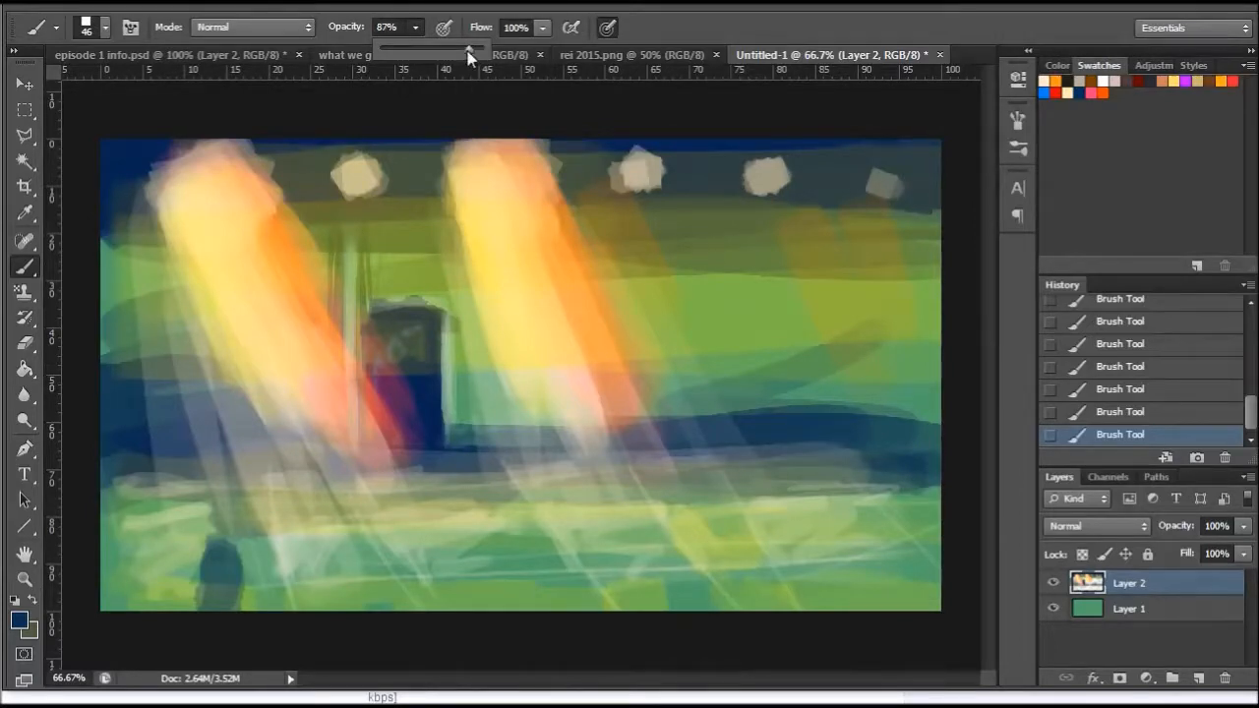
pyautogui.click(390, 28)
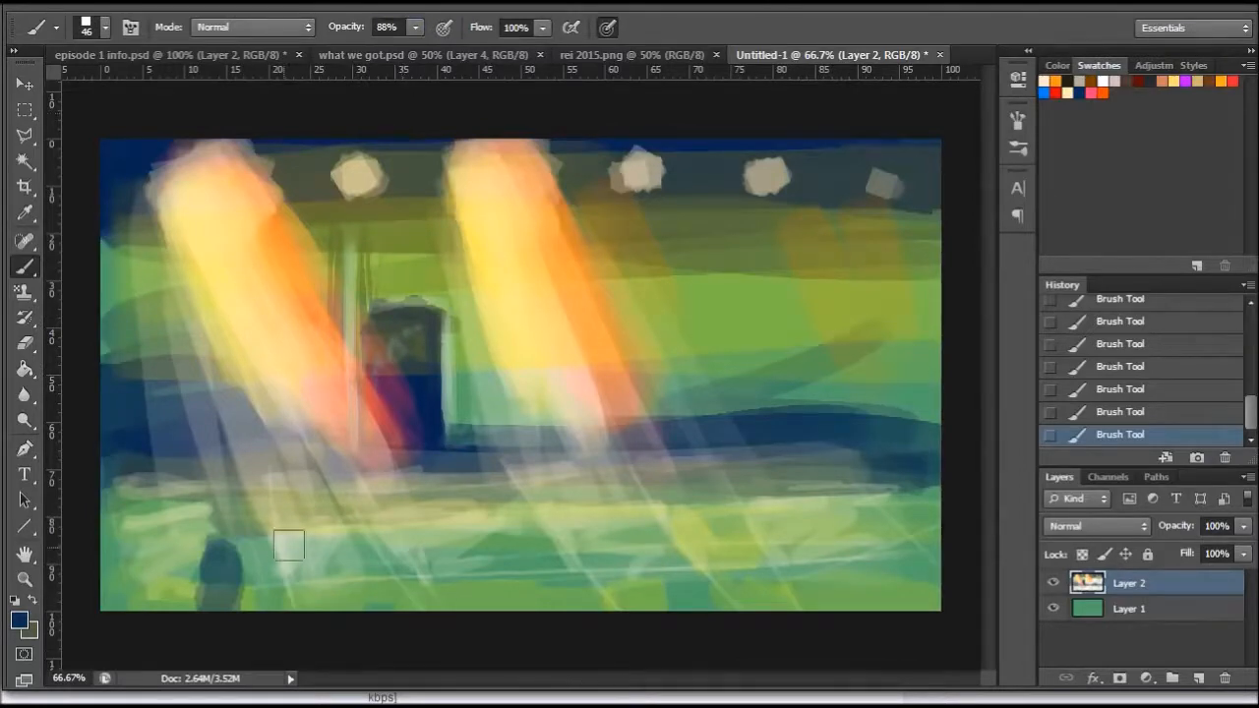
pyautogui.moveTo(206, 555)
pyautogui.mouseDown()
pyautogui.moveTo(225, 571)
pyautogui.moveTo(211, 588)
pyautogui.mouseUp()
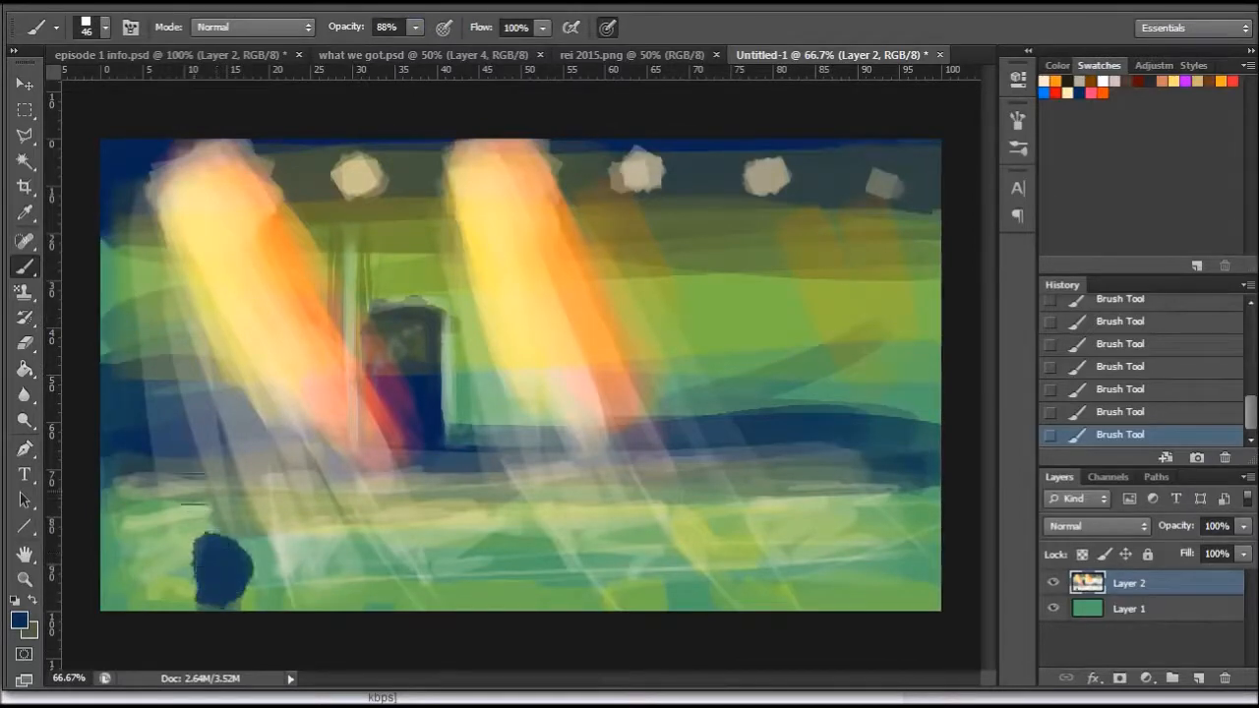
# - Sample green from the scene's left edge, lighten it to #88c175 and paint a slanted plank rising from the lower-left navy blob
pyautogui.click(25, 212)
pyautogui.click(102, 342)
pyautogui.click(19, 621)
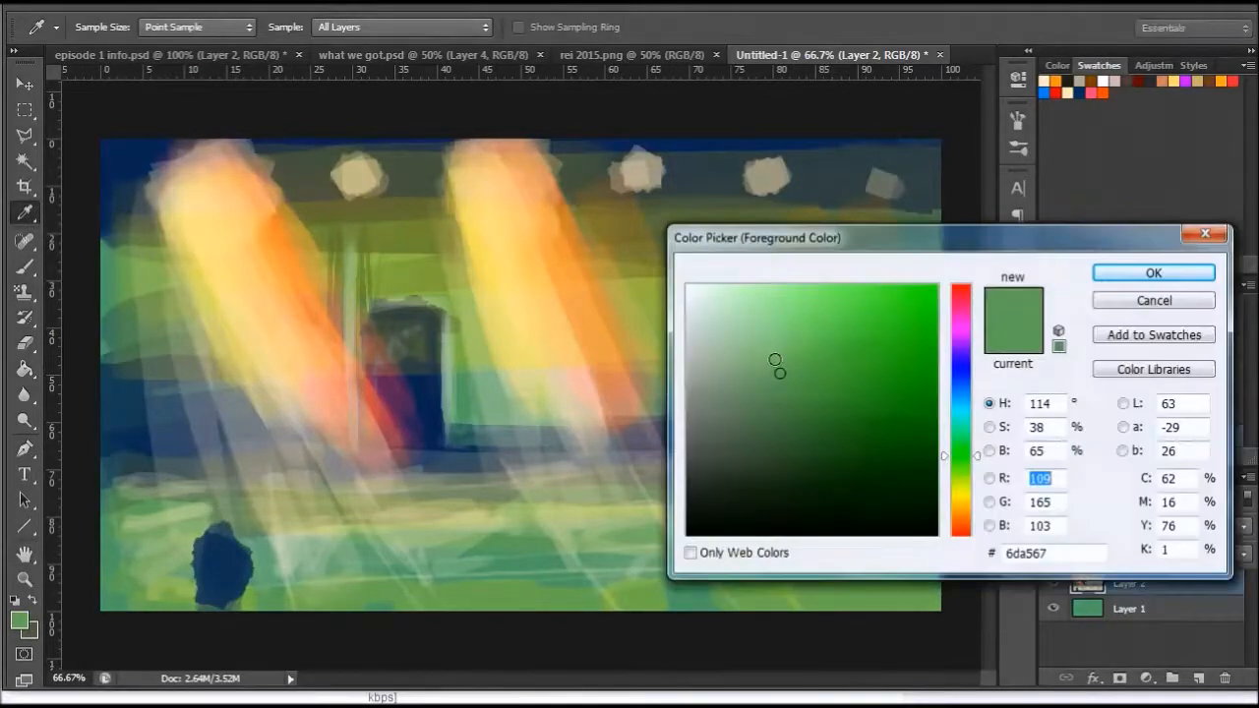
pyautogui.moveTo(776, 360); pyautogui.dragTo(786, 344)
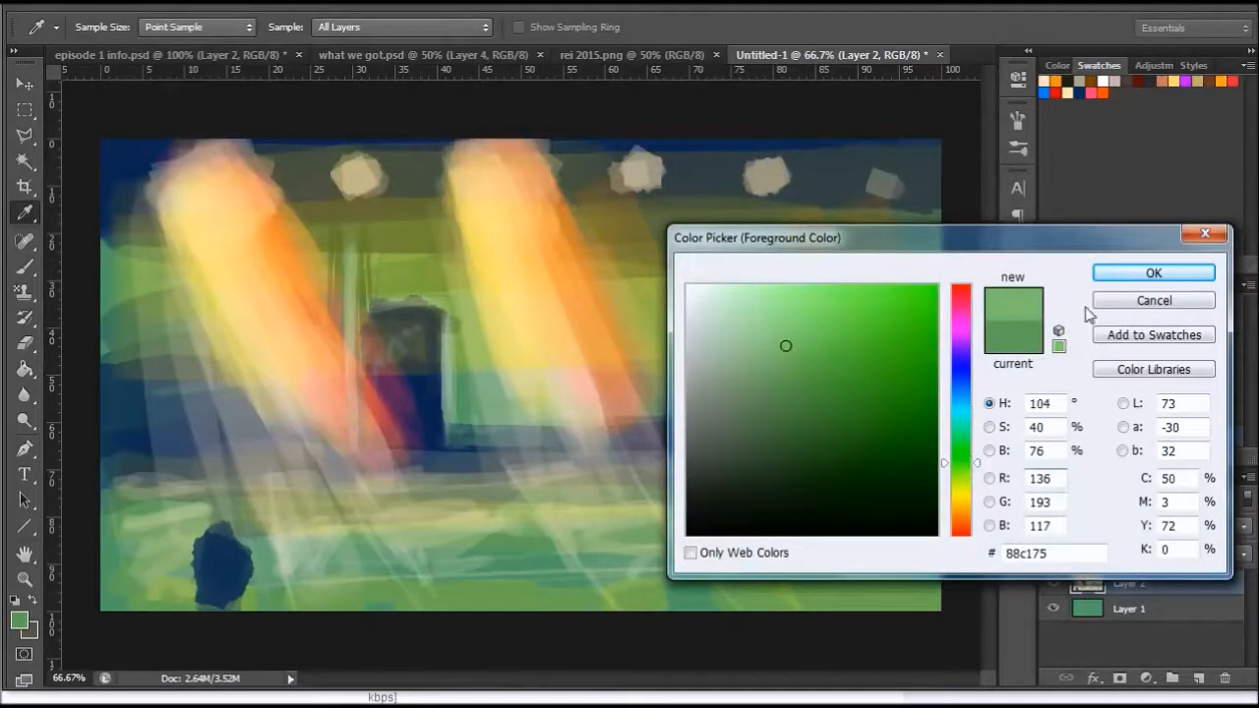
pyautogui.click(1141, 274)
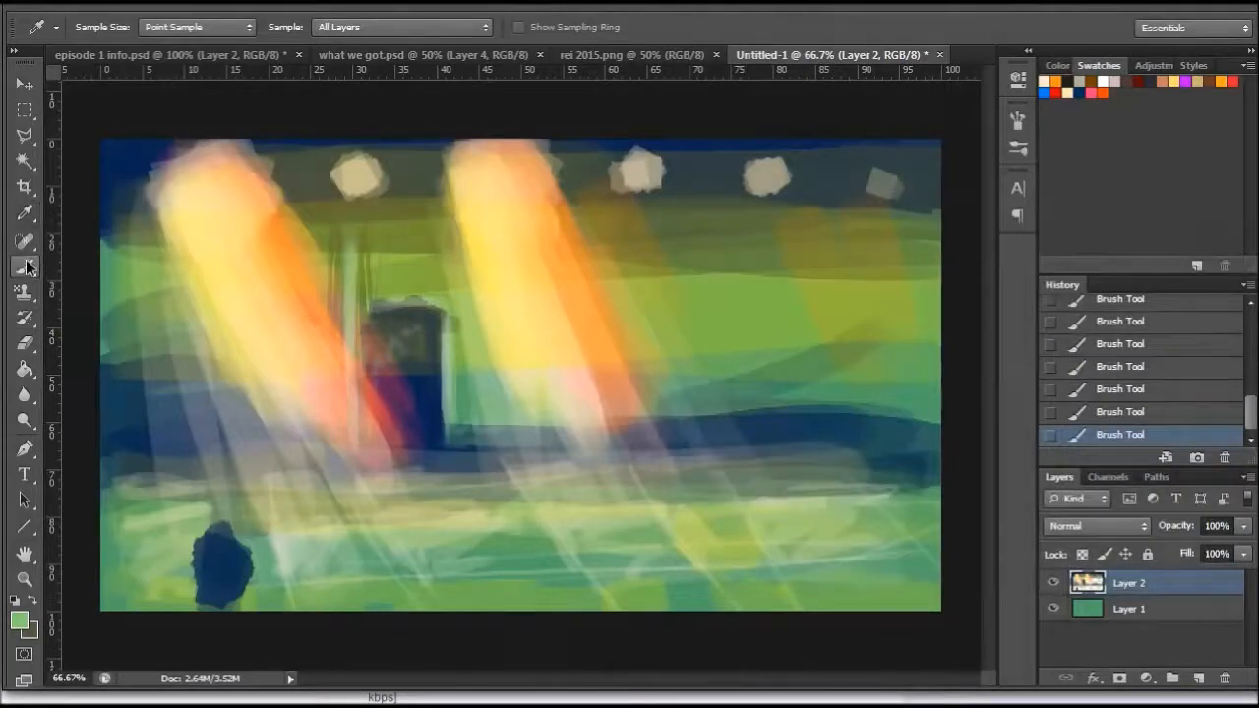
pyautogui.click(25, 265)
pyautogui.moveTo(232, 542)
pyautogui.mouseDown()
pyautogui.moveTo(208, 524)
pyautogui.moveTo(162, 442)
pyautogui.mouseUp()
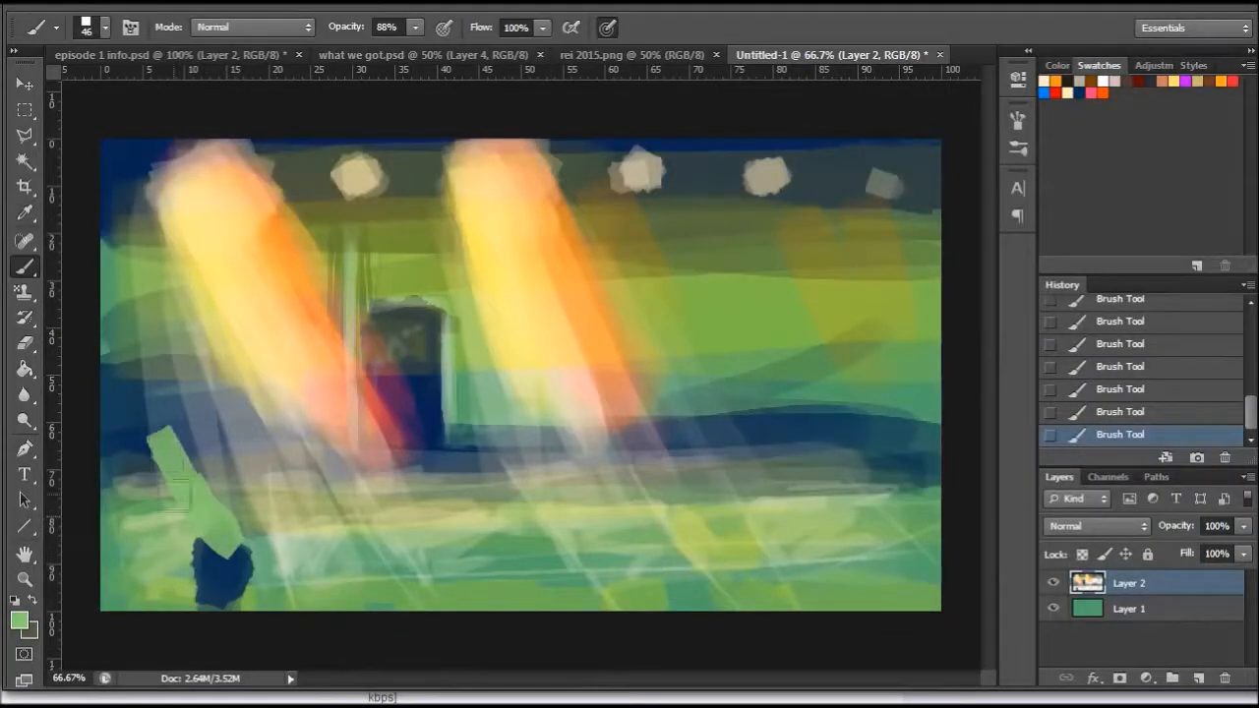
pyautogui.moveTo(209, 521); pyautogui.dragTo(113, 443)
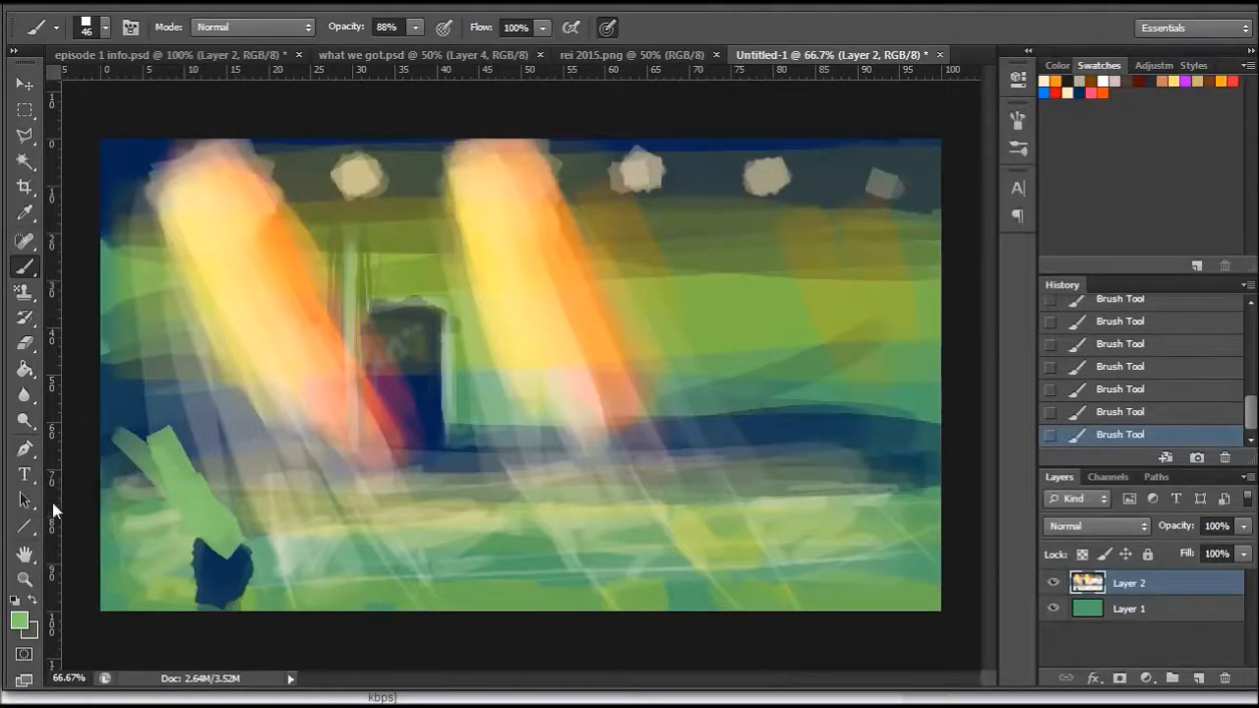
# - Paint an olive side beneath the slanted green plank, then add a thin green upright over it with a 22 px brush
pyautogui.click(32, 600)
pyautogui.moveTo(189, 568)
pyautogui.mouseDown()
pyautogui.moveTo(144, 492)
pyautogui.moveTo(140, 516)
pyautogui.mouseUp()
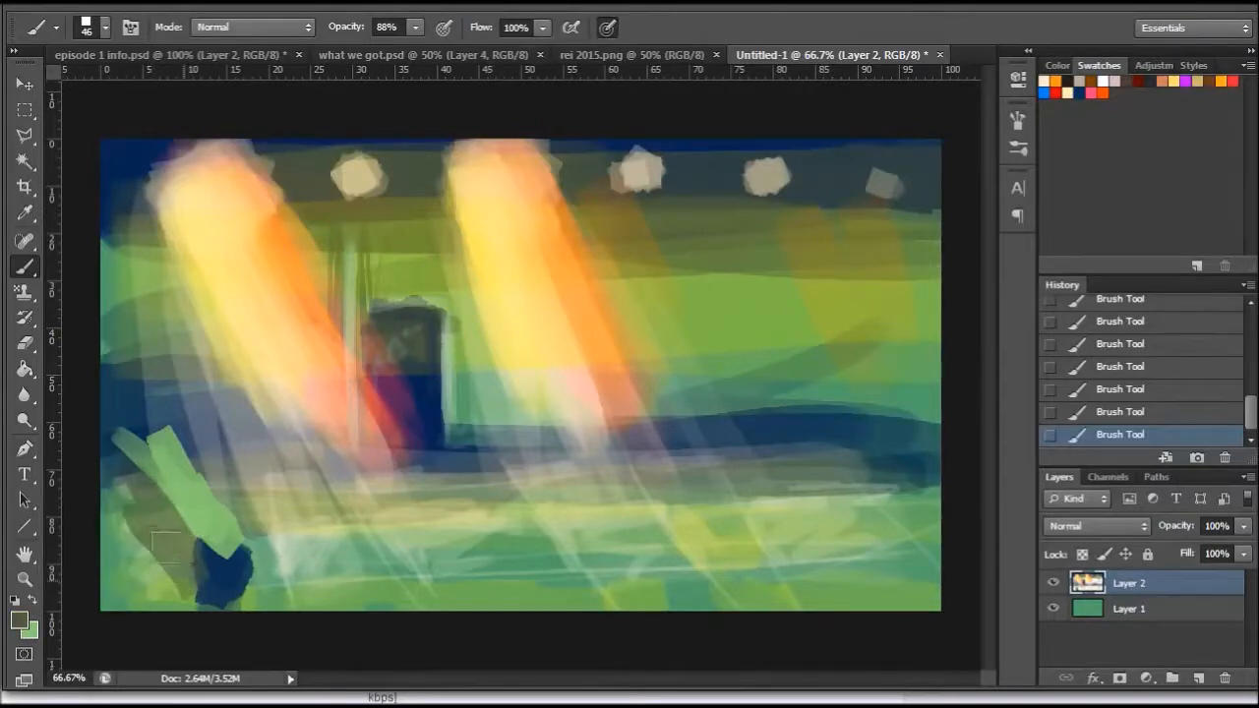
pyautogui.click(25, 211)
pyautogui.click(211, 483)
pyautogui.click(25, 267)
pyautogui.rightClick(337, 441)
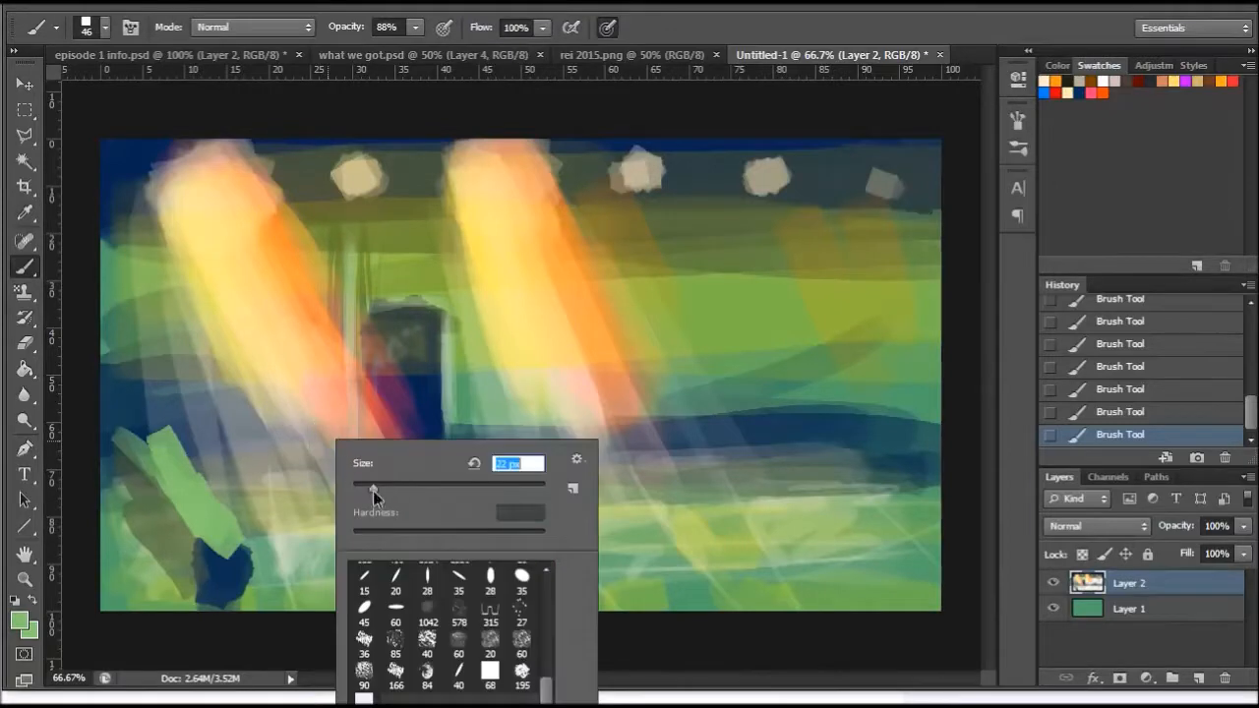
pyautogui.moveTo(154, 503); pyautogui.dragTo(158, 536)
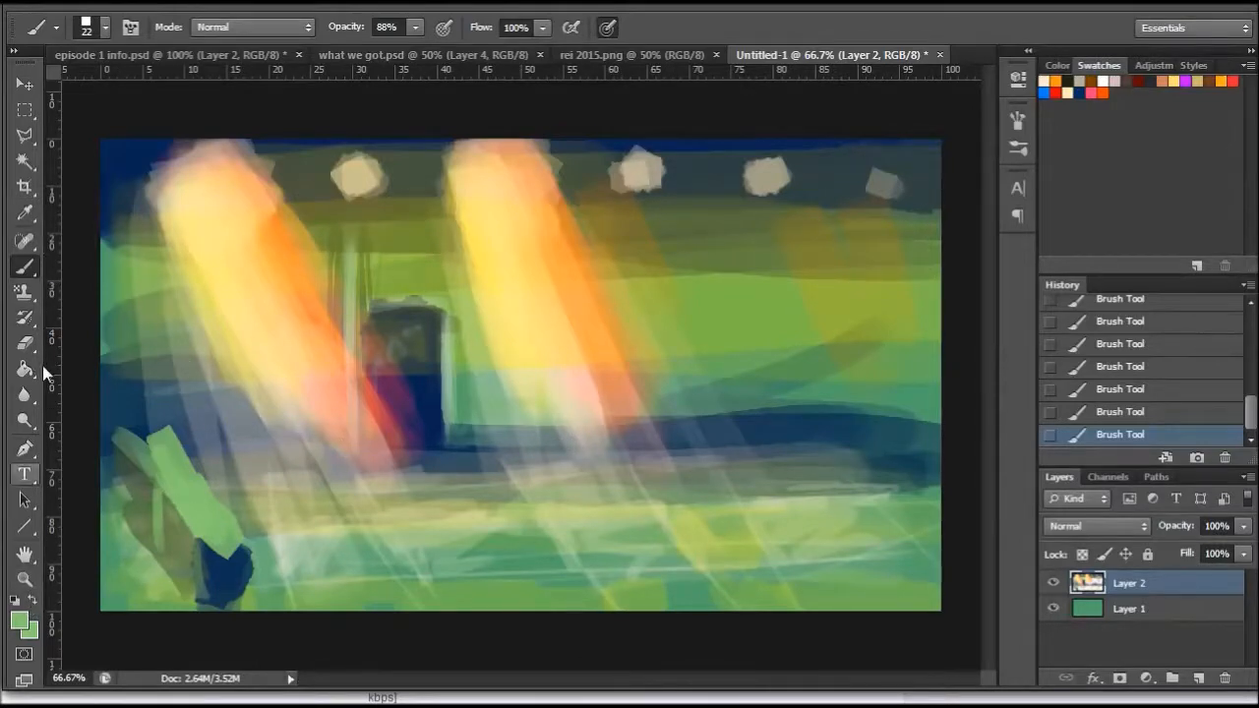
# - Sample navy from the lower-left blob and paint a round table with a pedestal below the second beam using a 50 px brush
pyautogui.click(24, 212)
pyautogui.click(225, 574)
pyautogui.click(19, 273)
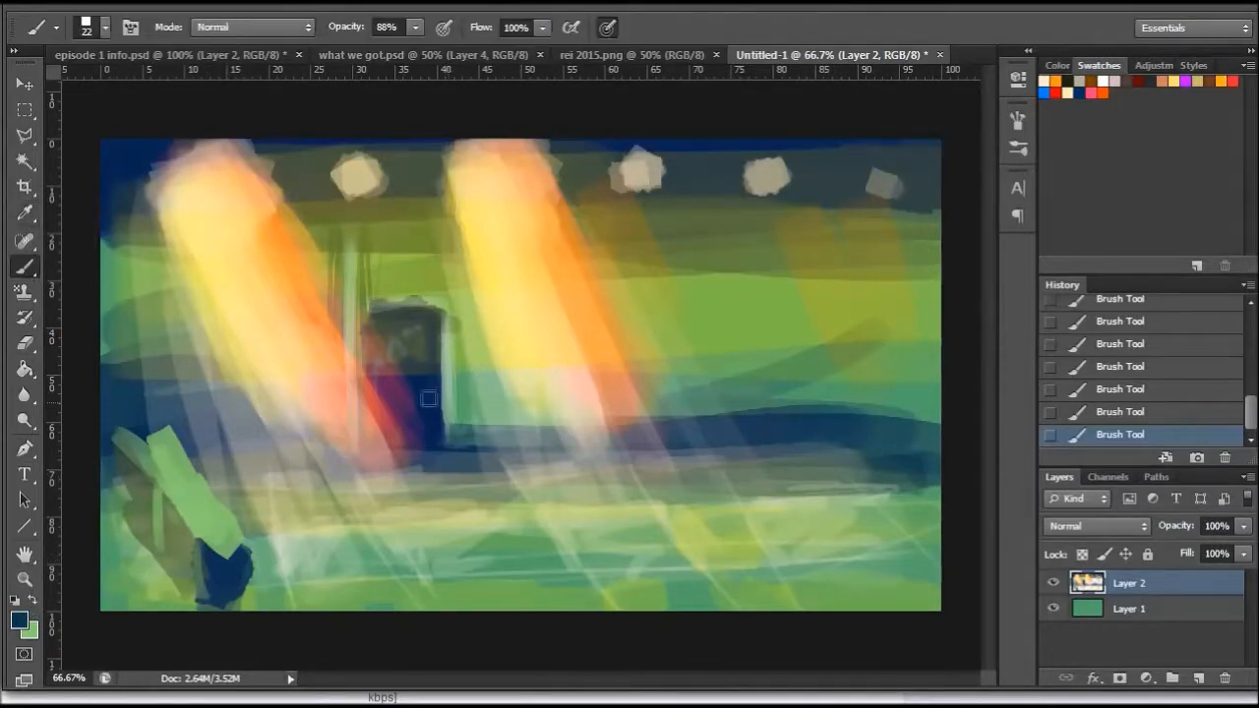
pyautogui.rightClick(716, 430)
pyautogui.click(805, 449)
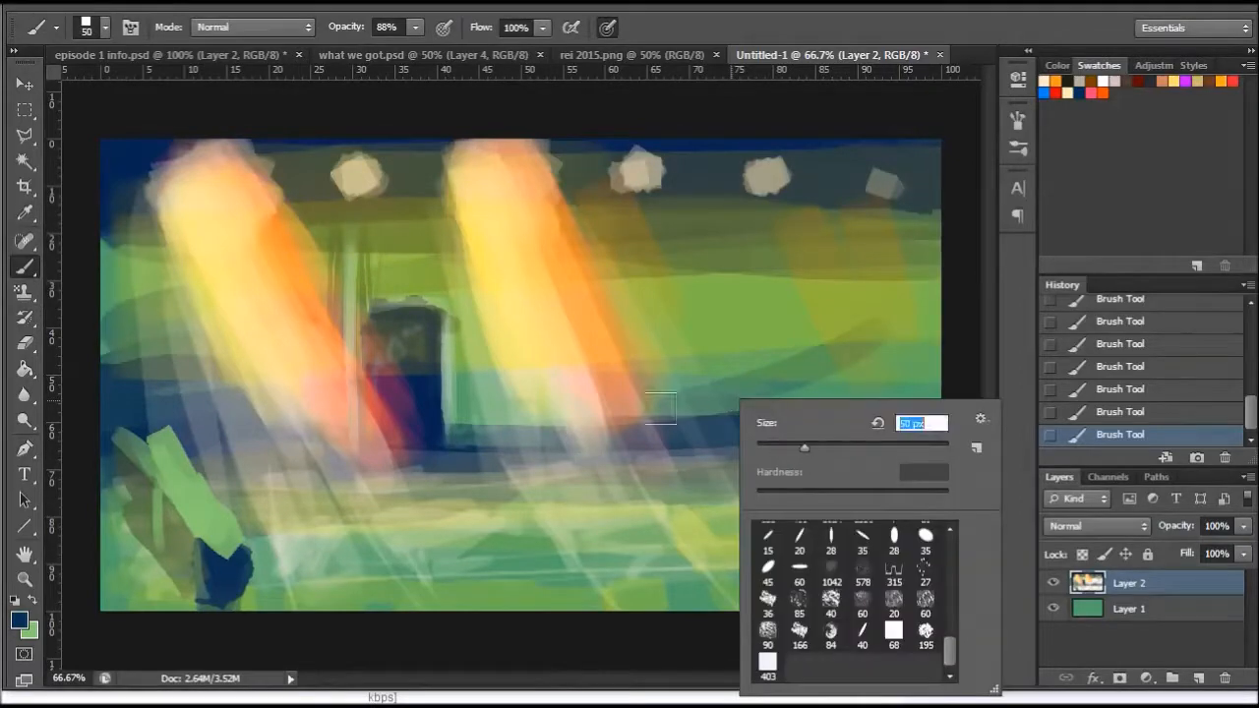
pyautogui.moveTo(650, 413)
pyautogui.mouseDown()
pyautogui.moveTo(626, 415)
pyautogui.moveTo(664, 418)
pyautogui.moveTo(614, 423)
pyautogui.moveTo(678, 432)
pyautogui.moveTo(636, 454)
pyautogui.moveTo(637, 498)
pyautogui.mouseUp()
# - Paint a navy stool on each side of the table and streaky ground shadows beneath it with a 25 px brush
pyautogui.rightClick(718, 459)
pyautogui.click(763, 507)
pyautogui.moveTo(693, 453)
pyautogui.mouseDown()
pyautogui.moveTo(704, 452)
pyautogui.moveTo(704, 499)
pyautogui.mouseUp()
pyautogui.moveTo(568, 445)
pyautogui.mouseDown()
pyautogui.moveTo(582, 452)
pyautogui.moveTo(574, 516)
pyautogui.moveTo(572, 505)
pyautogui.moveTo(677, 498)
pyautogui.moveTo(749, 506)
pyautogui.moveTo(685, 526)
pyautogui.moveTo(807, 519)
pyautogui.mouseUp()
pyautogui.moveTo(653, 438)
pyautogui.mouseDown()
pyautogui.moveTo(598, 433)
pyautogui.moveTo(676, 425)
pyautogui.moveTo(621, 417)
pyautogui.moveTo(614, 433)
pyautogui.mouseUp()
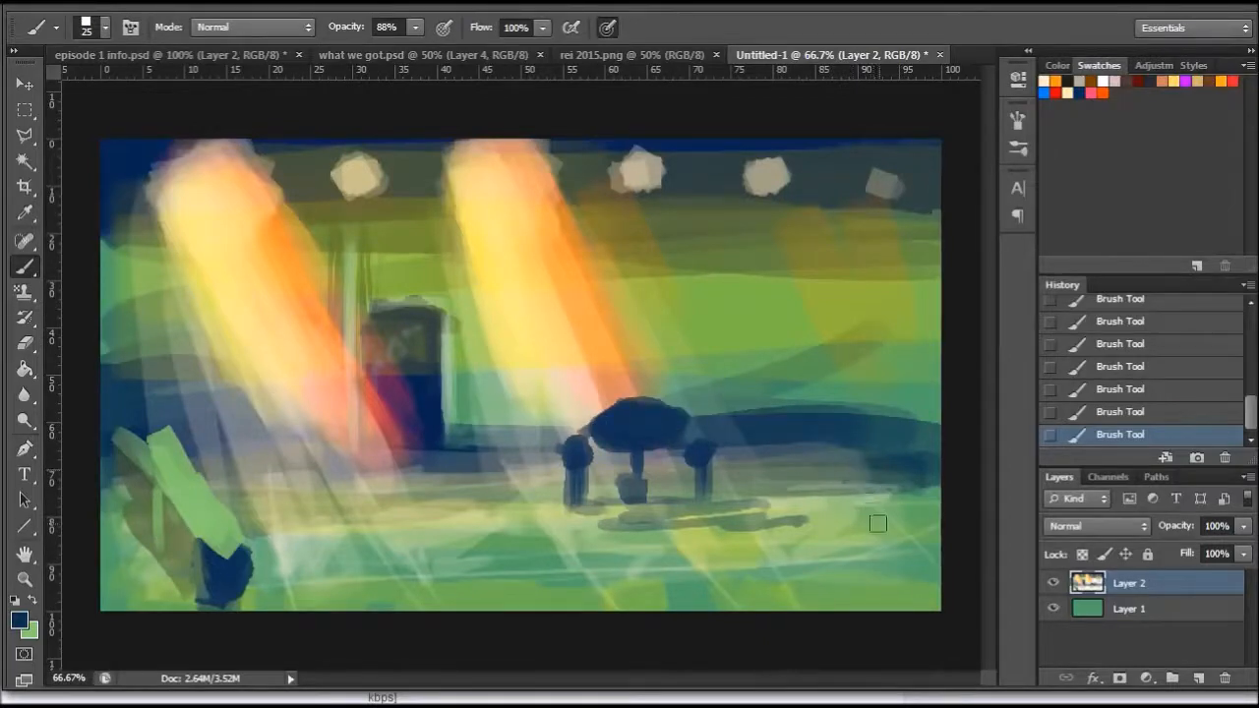
# - Paint a second navy table flanked by two stools in the scene's lower-right corner
pyautogui.moveTo(888, 536)
pyautogui.mouseDown()
pyautogui.moveTo(917, 552)
pyautogui.moveTo(887, 565)
pyautogui.moveTo(895, 574)
pyautogui.moveTo(897, 612)
pyautogui.mouseUp()
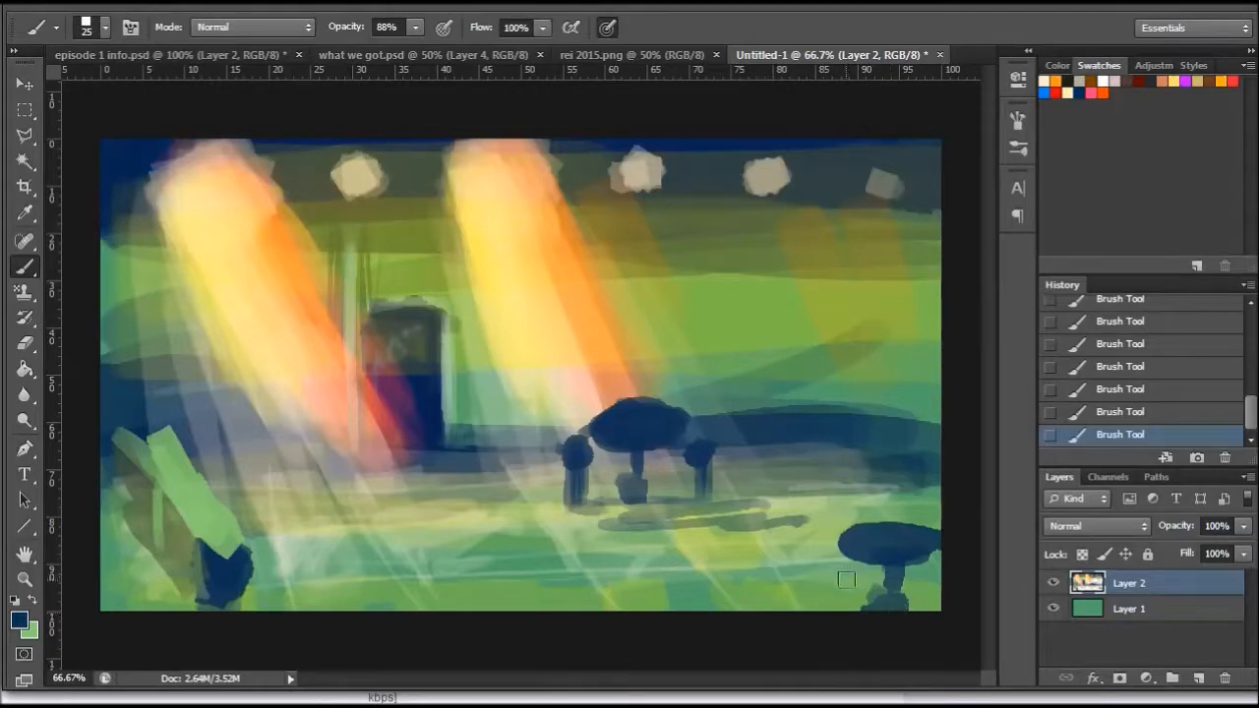
pyautogui.moveTo(835, 580); pyautogui.dragTo(834, 588)
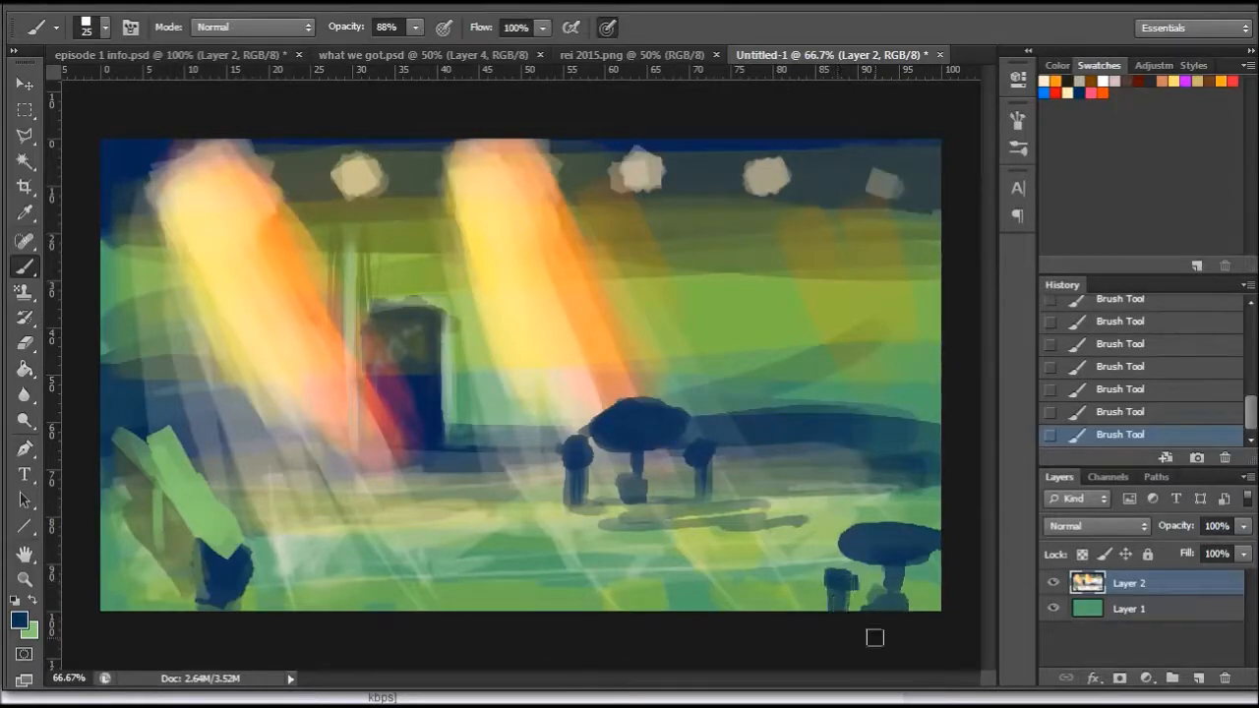
pyautogui.moveTo(939, 581); pyautogui.dragTo(933, 618)
# - Sample orange from the second beam and highlight the middle table's top, refining its rim with an 8 px brush
pyautogui.moveTo(620, 414)
pyautogui.mouseDown()
pyautogui.moveTo(587, 421)
pyautogui.moveTo(692, 430)
pyautogui.mouseUp()
pyautogui.click(25, 211)
pyautogui.click(575, 293)
pyautogui.click(24, 265)
pyautogui.moveTo(599, 419)
pyautogui.mouseDown()
pyautogui.moveTo(649, 411)
pyautogui.moveTo(611, 424)
pyautogui.moveTo(677, 434)
pyautogui.mouseUp()
pyautogui.rightClick(703, 440)
pyautogui.moveTo(737, 485); pyautogui.dragTo(729, 489)
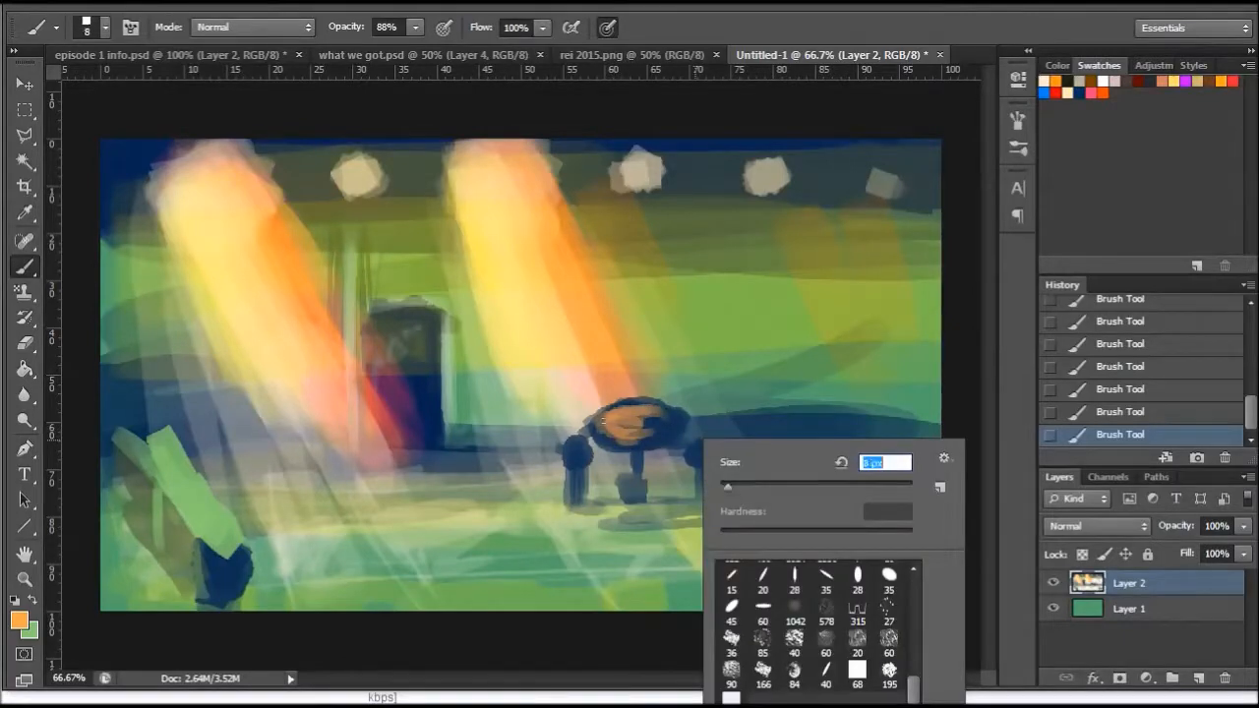
pyautogui.moveTo(603, 421); pyautogui.dragTo(634, 426)
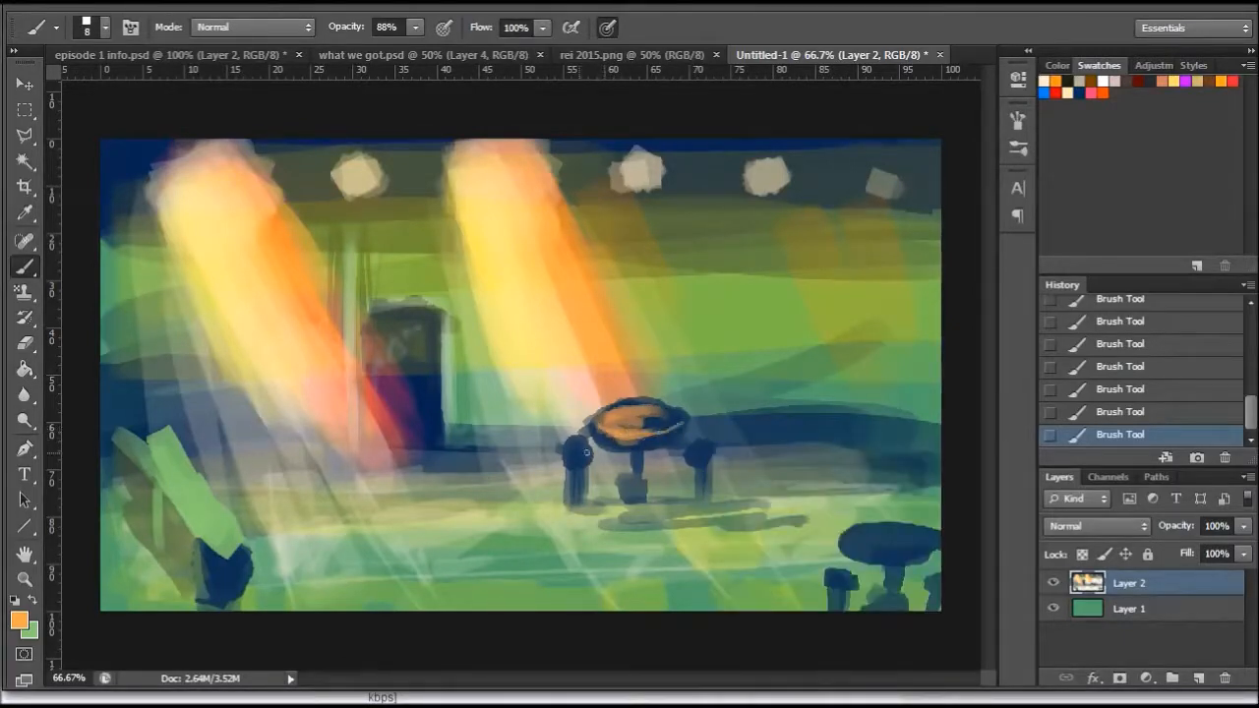
# - Add orange highlights to the tops of the middle table's stools and the edges of the slanted plank with a 25 px brush
pyautogui.rightClick(610, 468)
pyautogui.click(647, 514)
pyautogui.moveTo(569, 447)
pyautogui.mouseDown()
pyautogui.moveTo(589, 450)
pyautogui.moveTo(577, 447)
pyautogui.mouseUp()
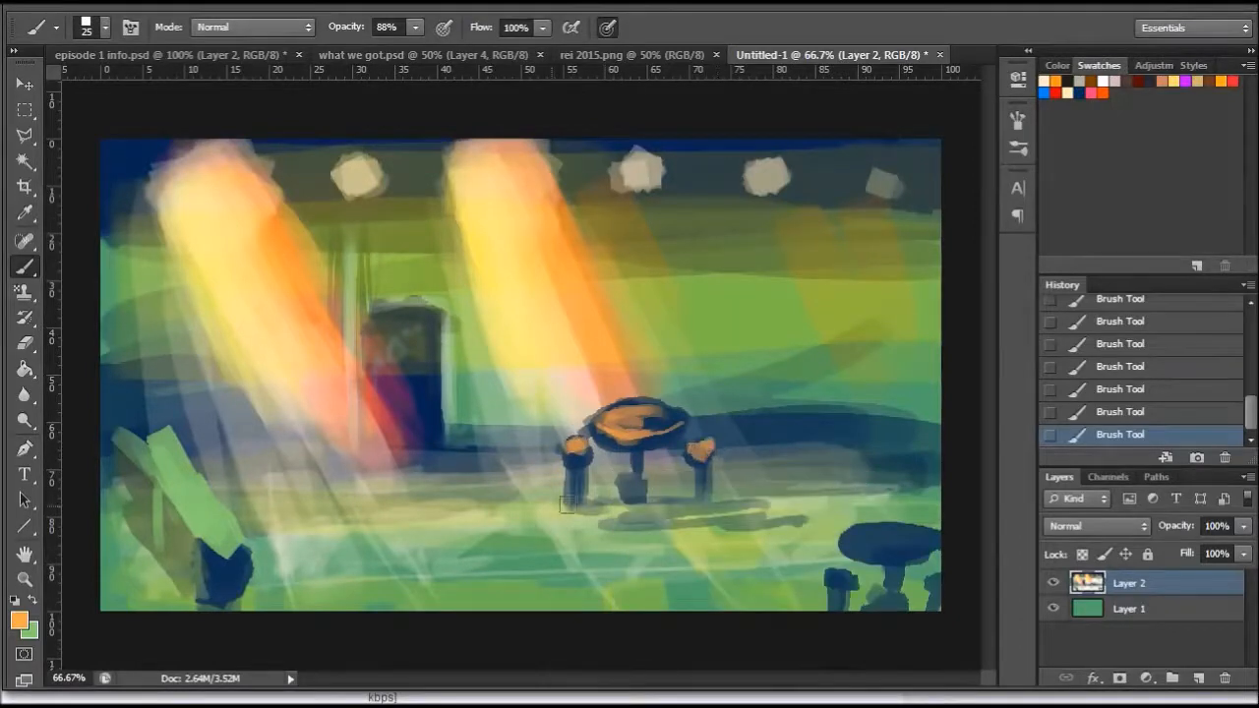
pyautogui.moveTo(207, 534); pyautogui.dragTo(164, 447)
pyautogui.moveTo(228, 534); pyautogui.dragTo(189, 531)
pyautogui.moveTo(134, 442); pyautogui.dragTo(114, 444)
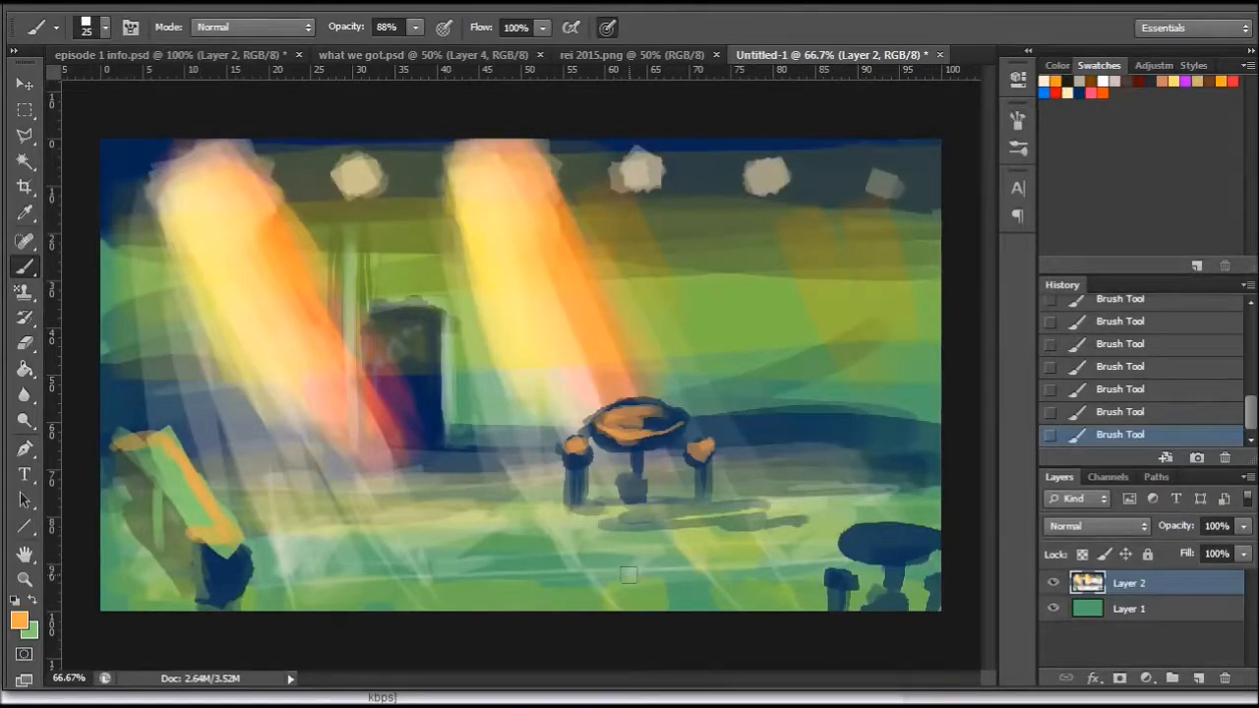
# - Lighten the orange to a pale cream and paint highlights along the slanted plank and the navy blob at its foot
pyautogui.click(25, 214)
pyautogui.click(20, 622)
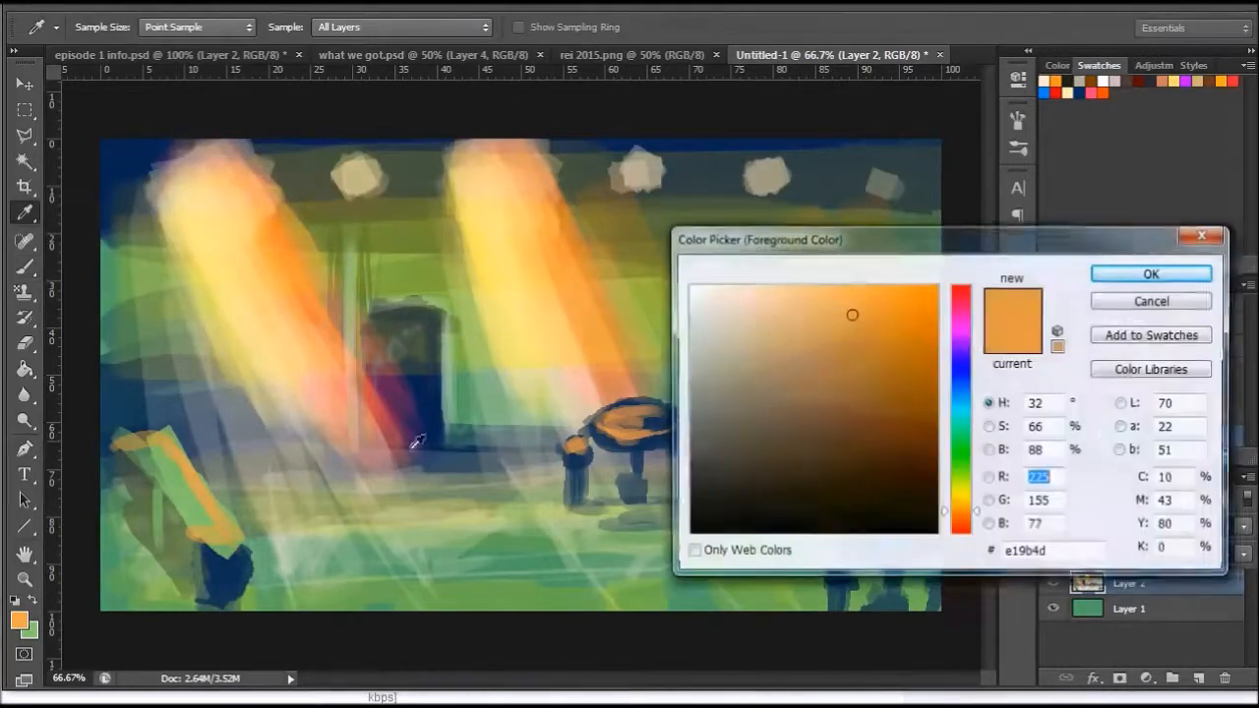
pyautogui.moveTo(807, 309); pyautogui.dragTo(754, 286)
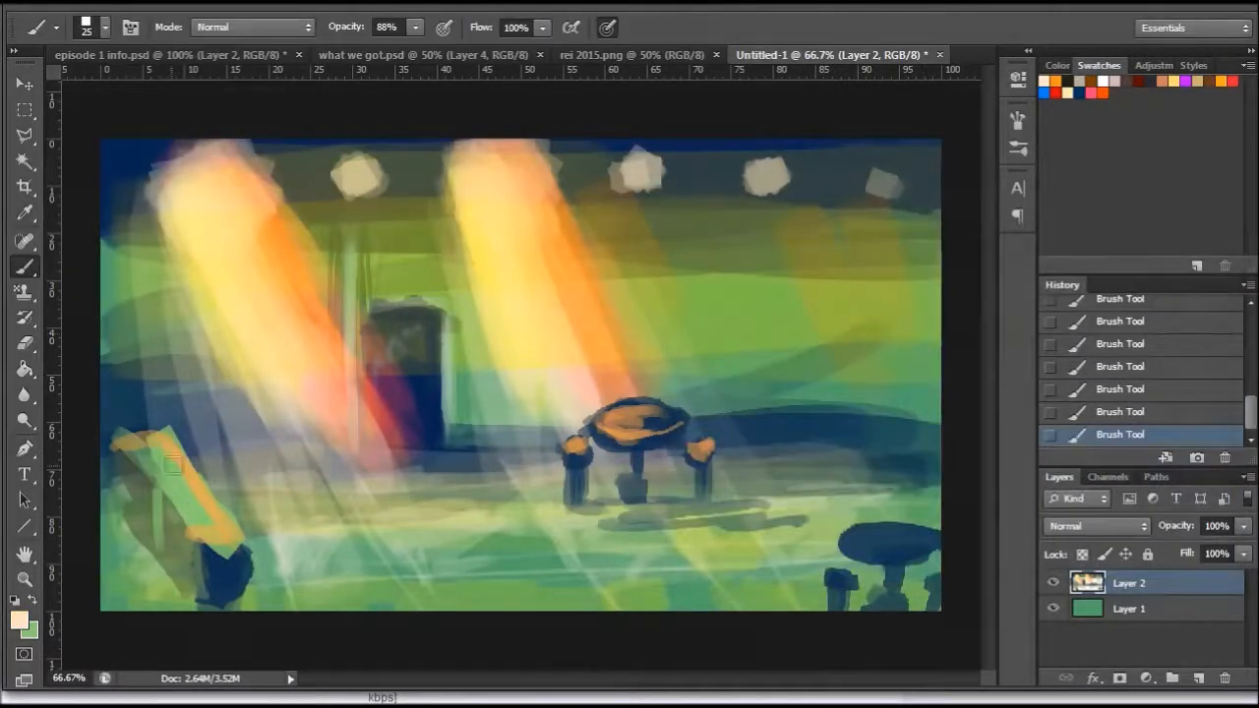
pyautogui.moveTo(172, 464)
pyautogui.mouseDown()
pyautogui.moveTo(230, 538)
pyautogui.moveTo(222, 558)
pyautogui.moveTo(189, 525)
pyautogui.mouseUp()
pyautogui.moveTo(144, 457)
pyautogui.mouseDown()
pyautogui.moveTo(195, 529)
pyautogui.moveTo(204, 586)
pyautogui.mouseUp()
pyautogui.moveTo(234, 547)
pyautogui.mouseDown()
pyautogui.moveTo(210, 575)
pyautogui.moveTo(222, 596)
pyautogui.mouseUp()
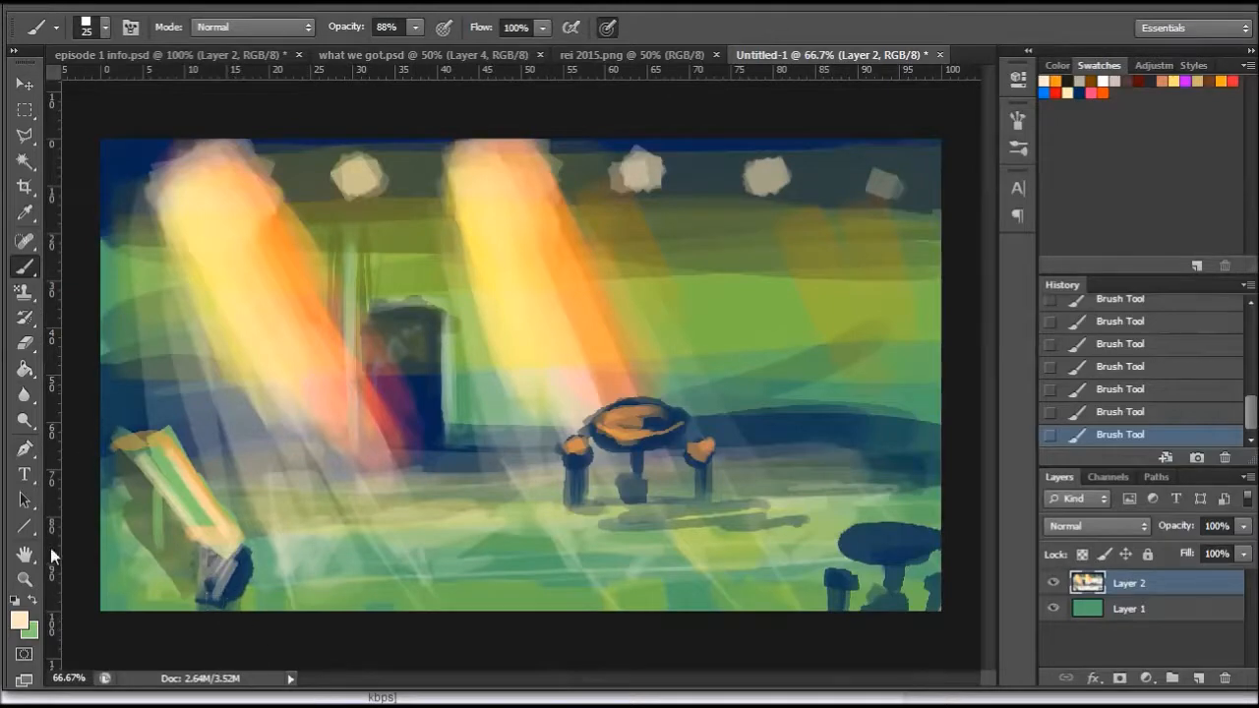
# - Switch to the Pencil tool and add a new layer above Layer 2
pyautogui.click(25, 580)
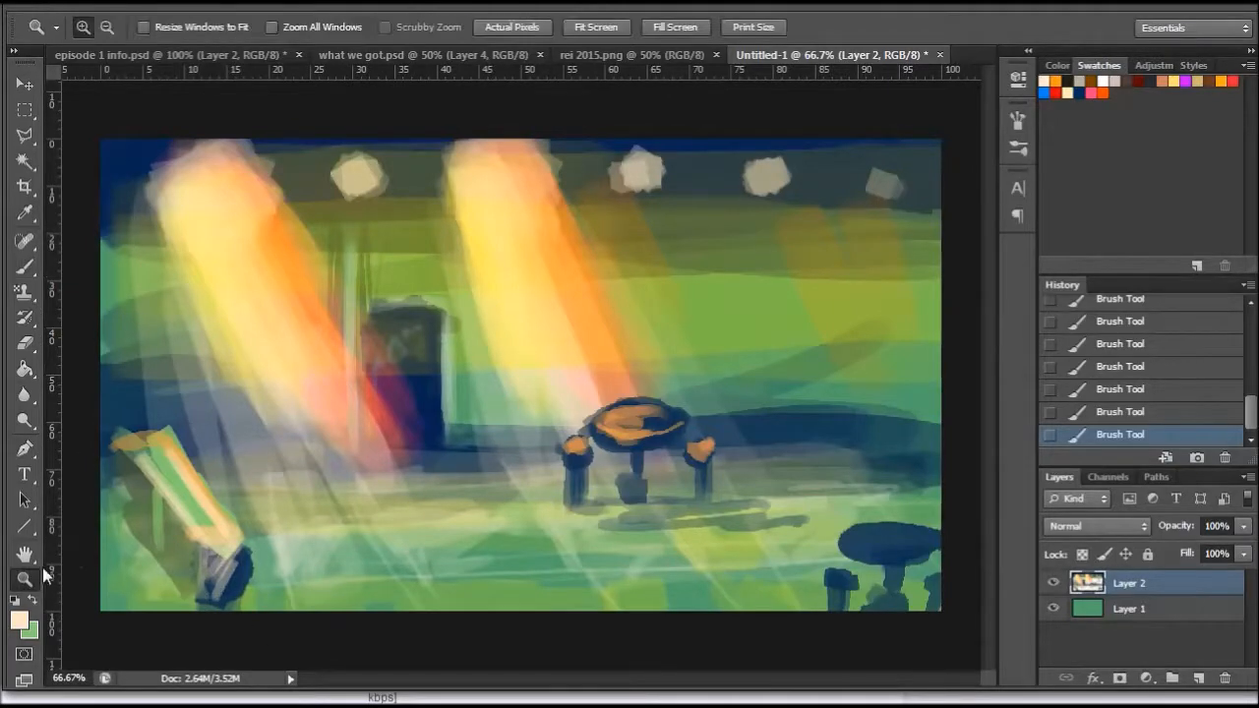
pyautogui.rightClick(27, 275)
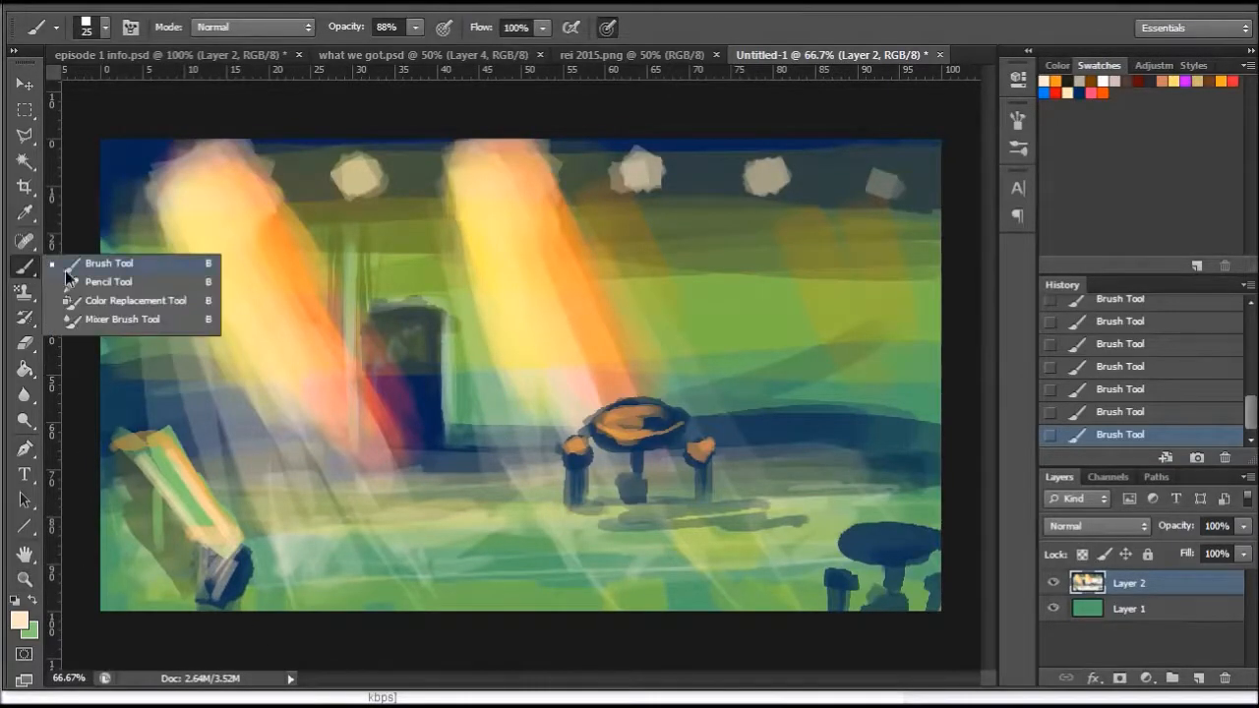
pyautogui.click(79, 276)
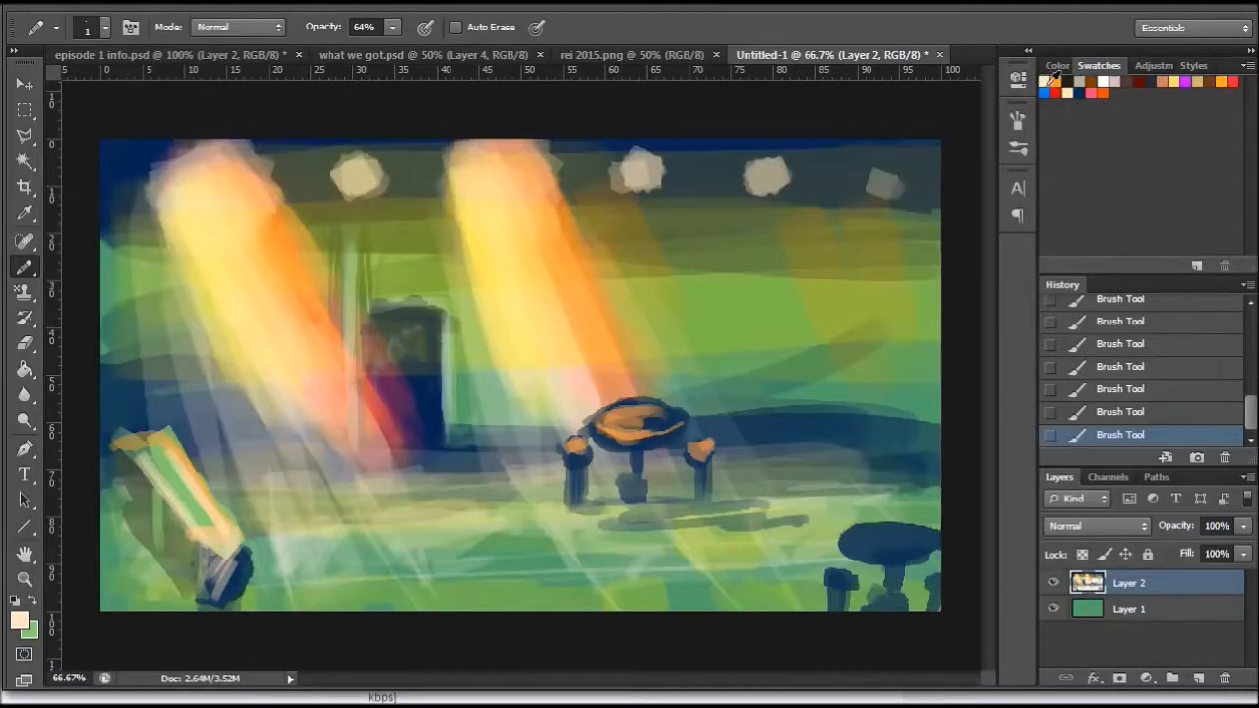
pyautogui.click(1198, 678)
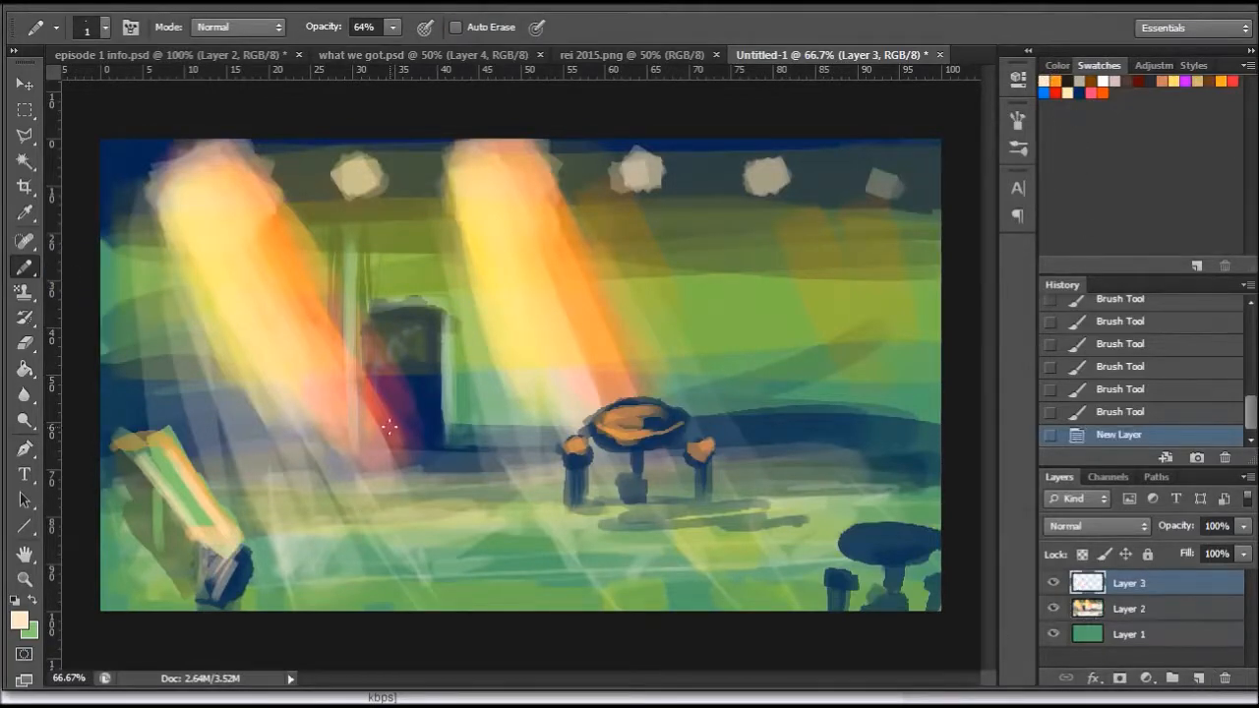
# - Paint a cream face shape in front of the dark block with a 23 px pencil at 100% opacity
pyautogui.click(24, 579)
pyautogui.click(351, 384)
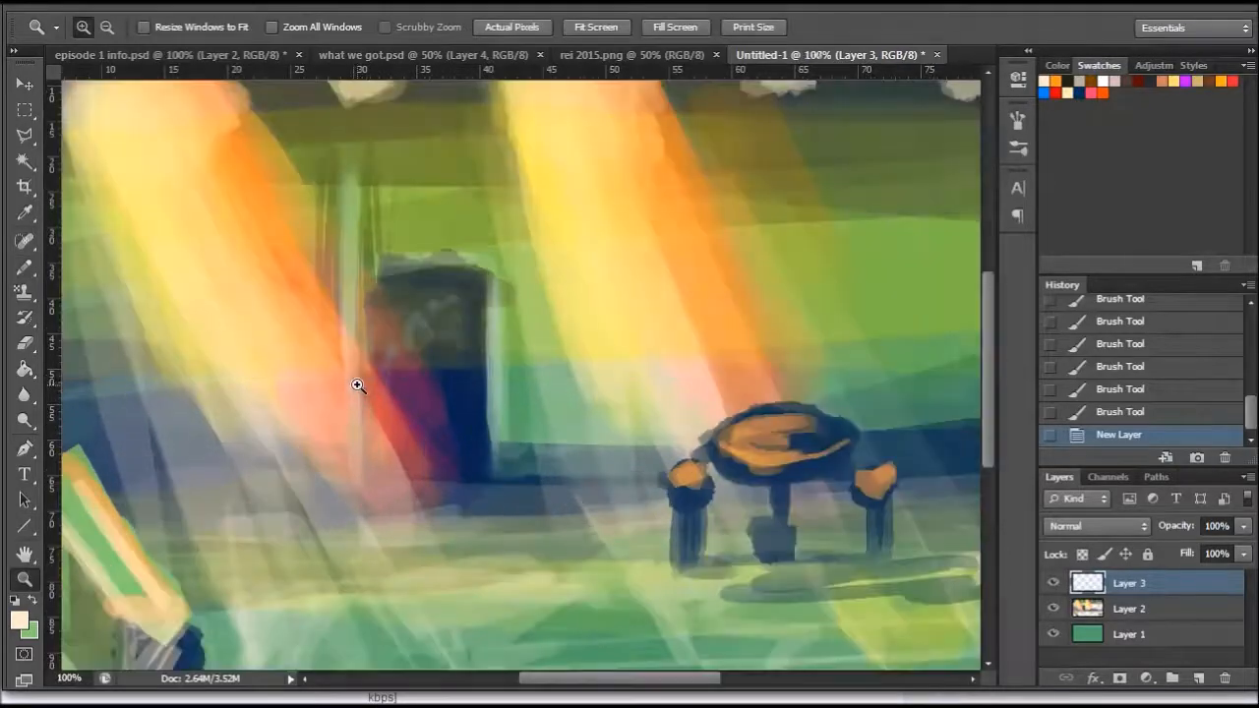
pyautogui.click(27, 271)
pyautogui.rightClick(463, 375)
pyautogui.click(504, 426)
pyautogui.press('Return')
pyautogui.moveTo(432, 364)
pyautogui.mouseDown()
pyautogui.moveTo(435, 393)
pyautogui.moveTo(450, 389)
pyautogui.mouseUp()
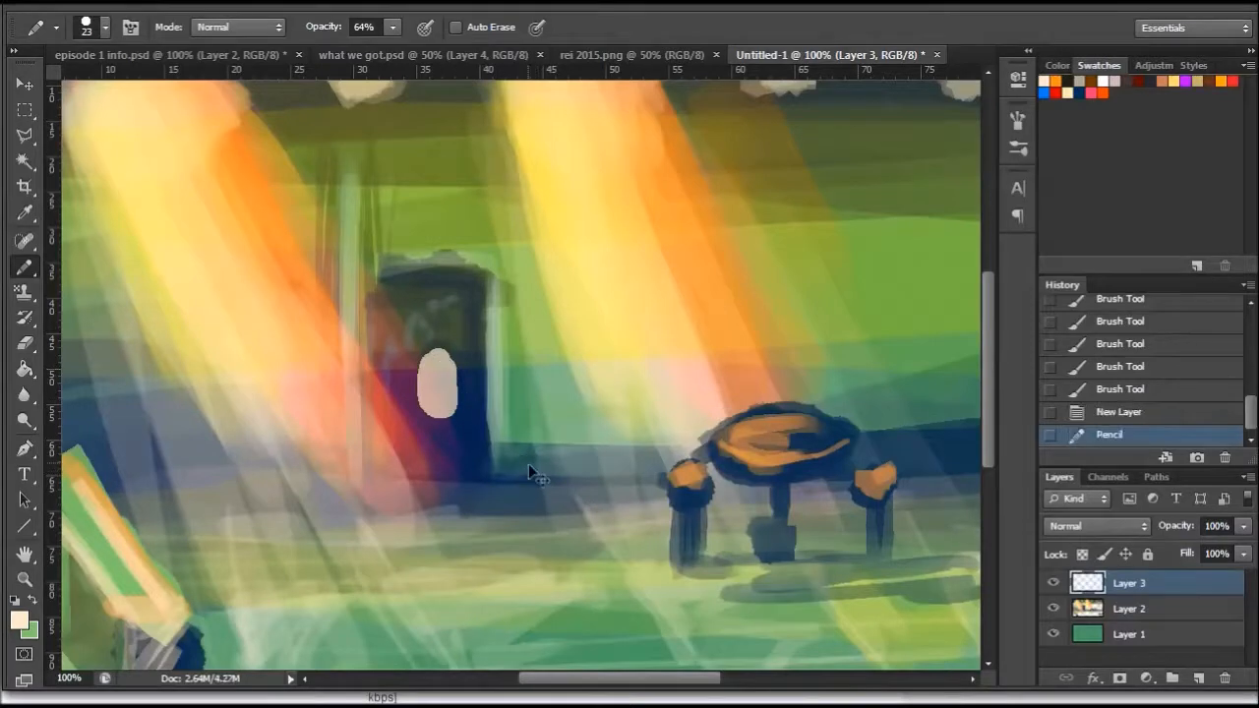
pyautogui.hotkey('ctrl', 'z')
pyautogui.click(393, 26)
pyautogui.moveTo(391, 48); pyautogui.dragTo(442, 59)
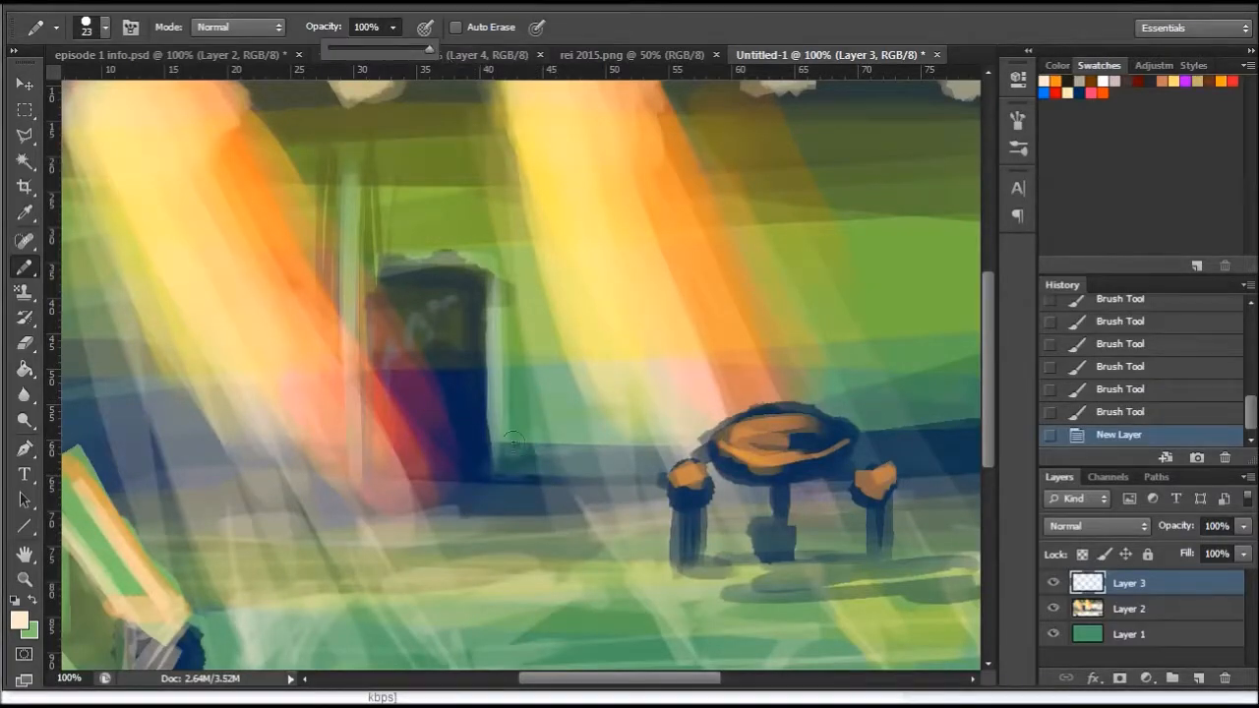
pyautogui.moveTo(430, 377)
pyautogui.mouseDown()
pyautogui.moveTo(427, 415)
pyautogui.moveTo(432, 374)
pyautogui.moveTo(466, 411)
pyautogui.mouseUp()
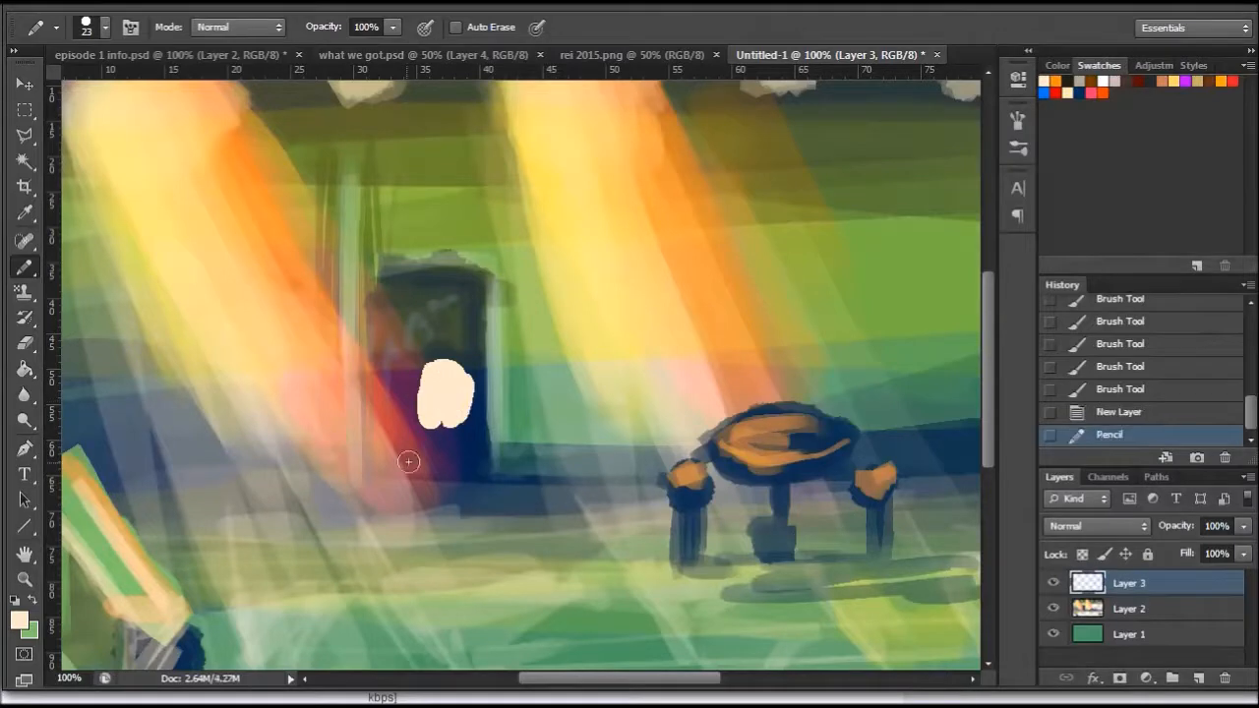
# - Paint black hair over the top and one side of the cream face with a 24 px pencil
pyautogui.rightClick(493, 348)
pyautogui.scroll(-3, 609, 531)
pyautogui.scroll(3, 619, 511)
pyautogui.click(555, 470)
pyautogui.click(533, 382)
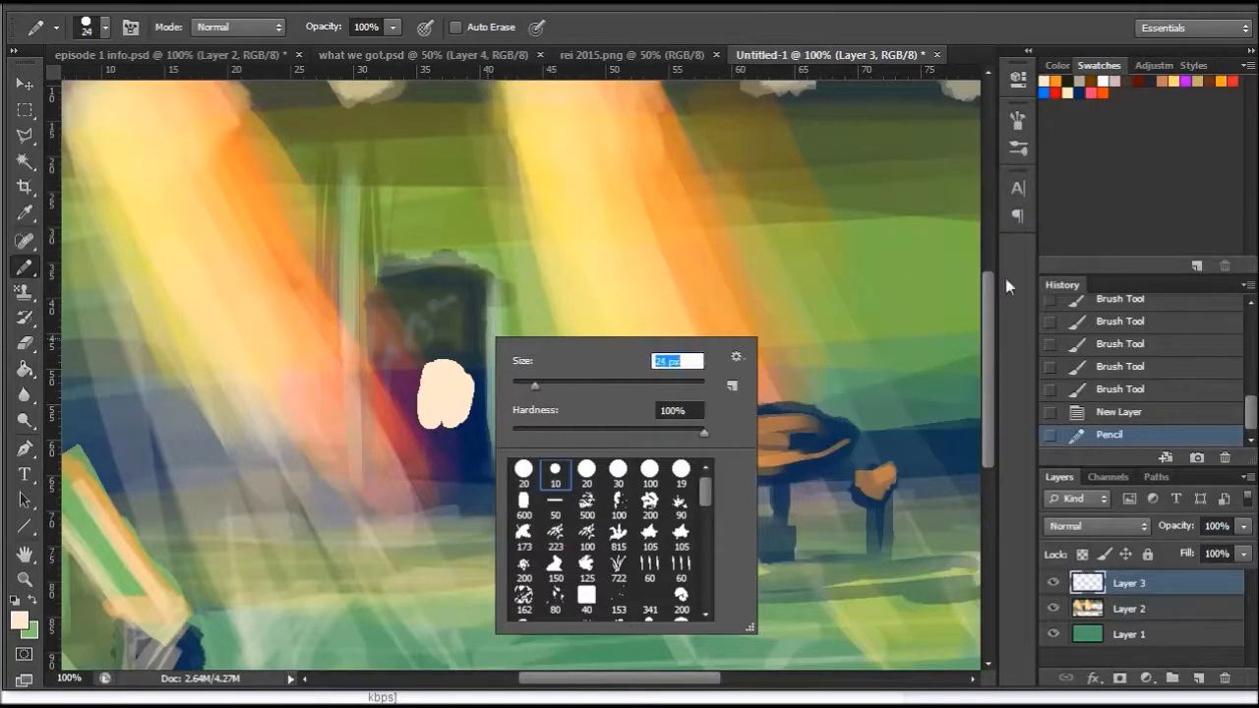
pyautogui.click(1067, 81)
pyautogui.moveTo(432, 365)
pyautogui.mouseDown()
pyautogui.moveTo(429, 401)
pyautogui.moveTo(455, 377)
pyautogui.moveTo(413, 360)
pyautogui.moveTo(390, 373)
pyautogui.moveTo(434, 416)
pyautogui.moveTo(425, 394)
pyautogui.mouseUp()
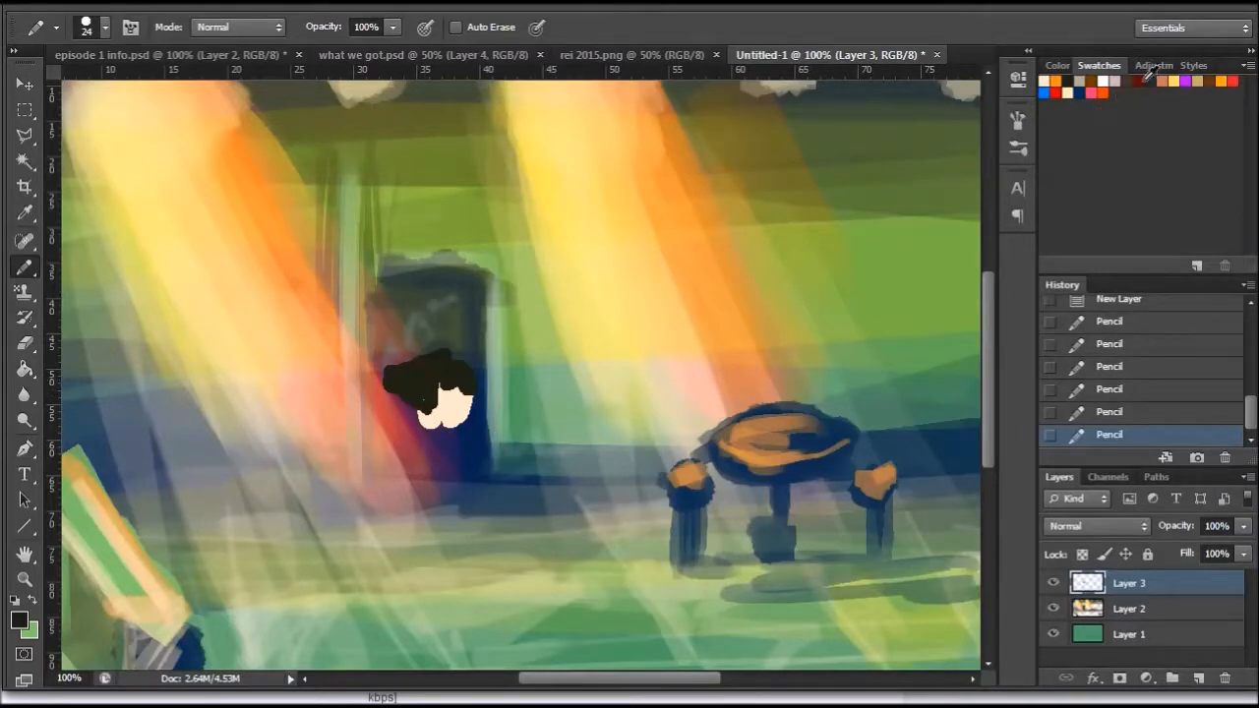
# - Retouch the edge between the cream face and black hair with a 13 px pencil and add a tan patch to the face
pyautogui.click(1077, 88)
pyautogui.click(1067, 93)
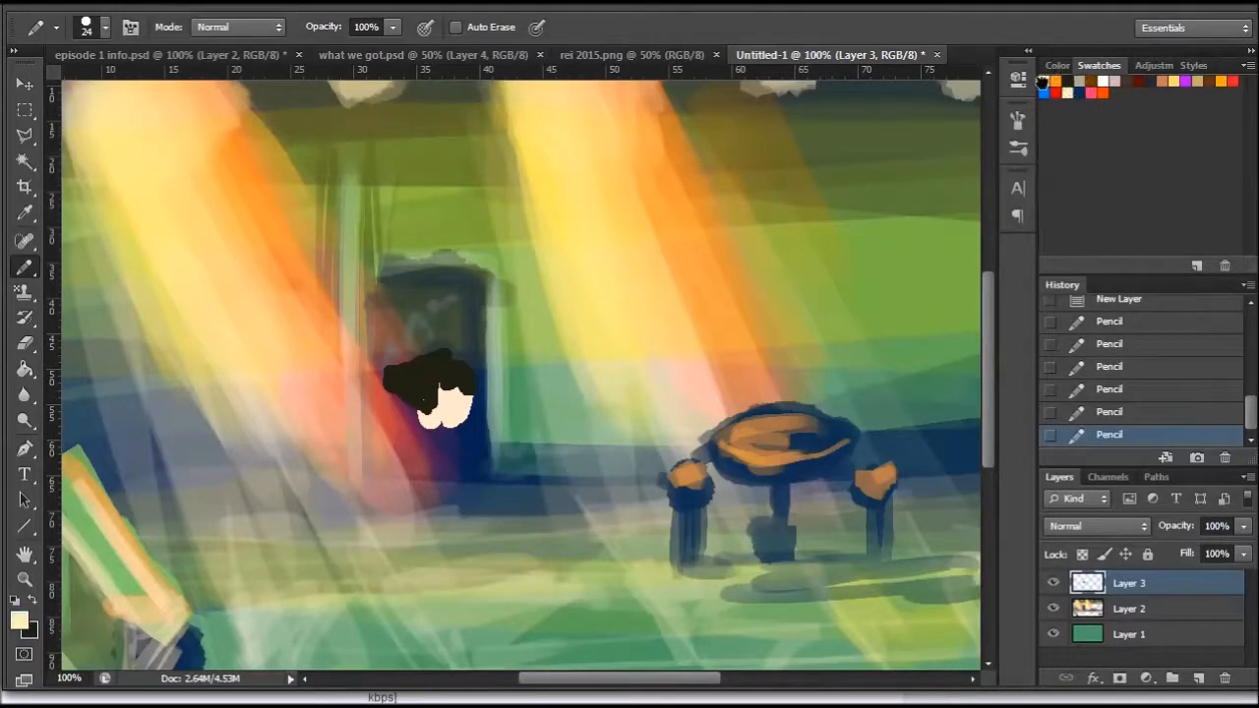
pyautogui.rightClick(480, 404)
pyautogui.moveTo(518, 449); pyautogui.dragTo(514, 448)
pyautogui.moveTo(433, 395); pyautogui.dragTo(429, 406)
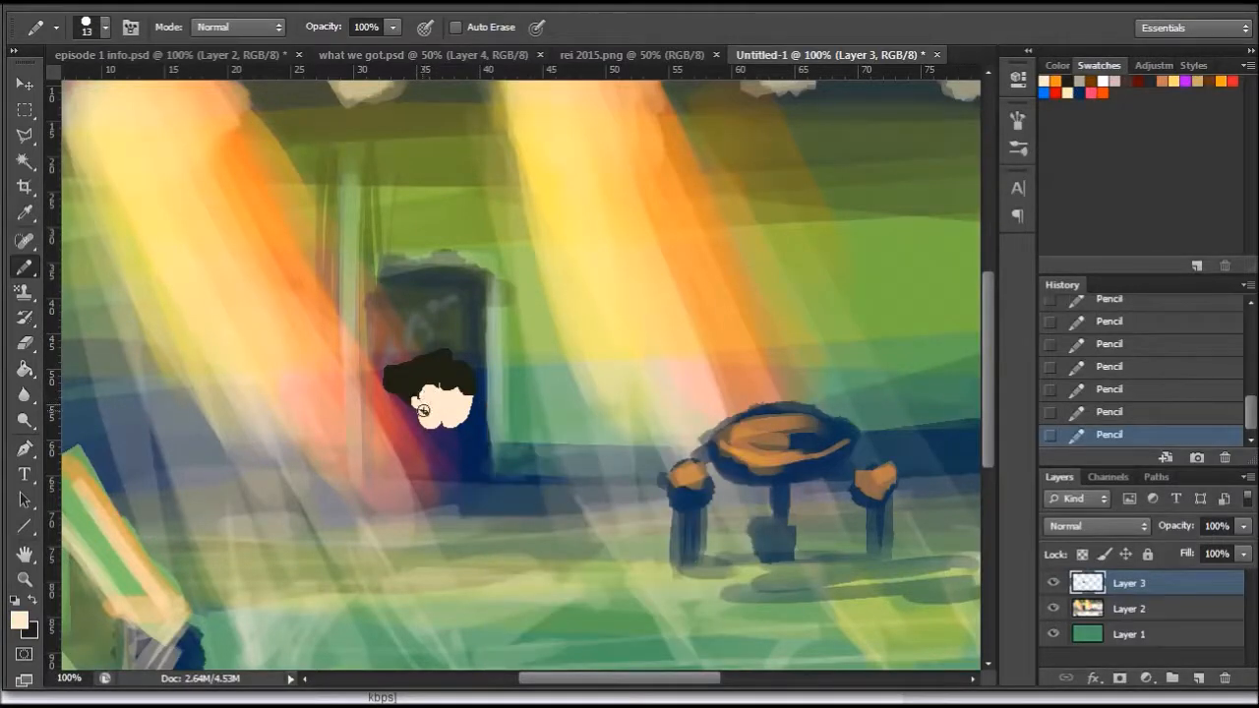
pyautogui.press('x')
pyautogui.moveTo(418, 388)
pyautogui.mouseDown()
pyautogui.moveTo(406, 394)
pyautogui.moveTo(420, 411)
pyautogui.mouseUp()
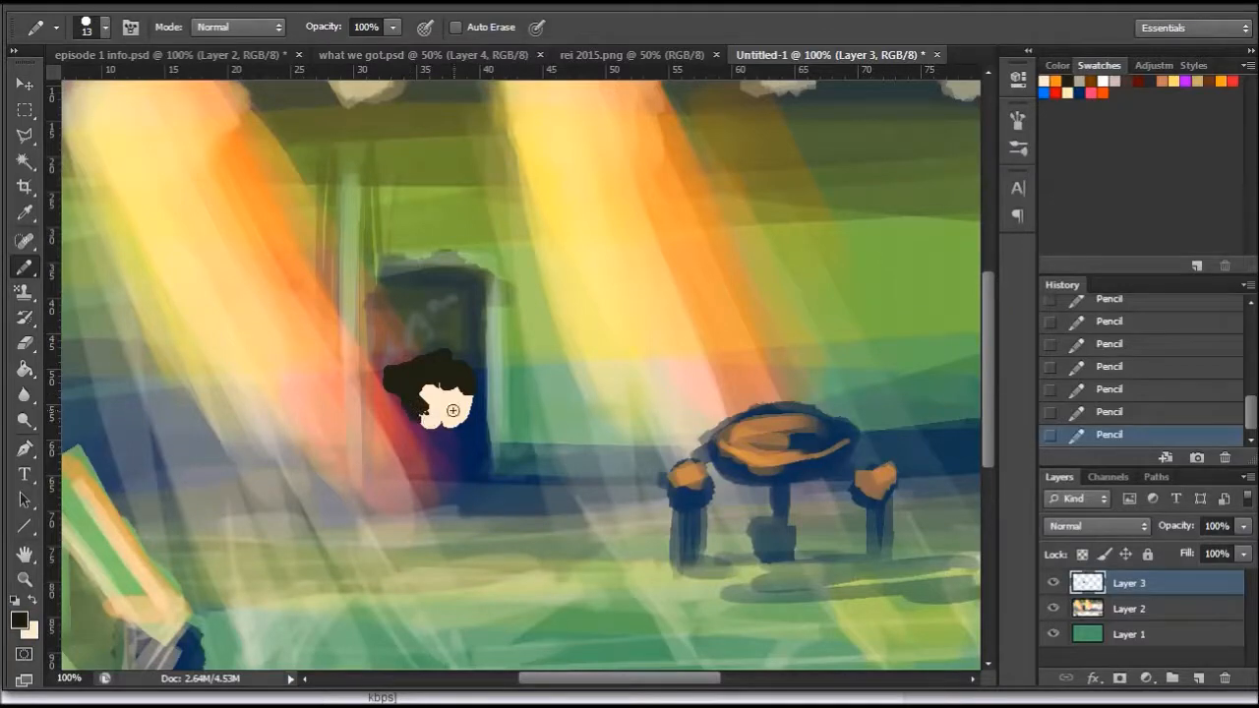
pyautogui.click(1166, 81)
pyautogui.moveTo(445, 396); pyautogui.dragTo(453, 402)
# - Extend the figure downward in black, painting the side of the head and the body below the face
pyautogui.click(1078, 79)
pyautogui.moveTo(418, 413)
pyautogui.mouseDown()
pyautogui.moveTo(390, 435)
pyautogui.moveTo(414, 438)
pyautogui.moveTo(388, 451)
pyautogui.moveTo(416, 439)
pyautogui.moveTo(421, 469)
pyautogui.moveTo(416, 488)
pyautogui.moveTo(410, 467)
pyautogui.moveTo(412, 506)
pyautogui.moveTo(463, 463)
pyautogui.moveTo(464, 485)
pyautogui.moveTo(458, 452)
pyautogui.moveTo(459, 509)
pyautogui.mouseUp()
pyautogui.moveTo(397, 431)
pyautogui.mouseDown()
pyautogui.moveTo(389, 408)
pyautogui.moveTo(382, 422)
pyautogui.moveTo(407, 433)
pyautogui.mouseUp()
# - Paint an orange-red panel down the middle of the figure's body and a curved orange-red stroke on each side
pyautogui.click(1102, 92)
pyautogui.moveTo(440, 443)
pyautogui.mouseDown()
pyautogui.moveTo(424, 497)
pyautogui.moveTo(448, 462)
pyautogui.moveTo(452, 497)
pyautogui.mouseUp()
pyautogui.moveTo(391, 457); pyautogui.dragTo(391, 536)
pyautogui.moveTo(469, 445); pyautogui.dragTo(486, 504)
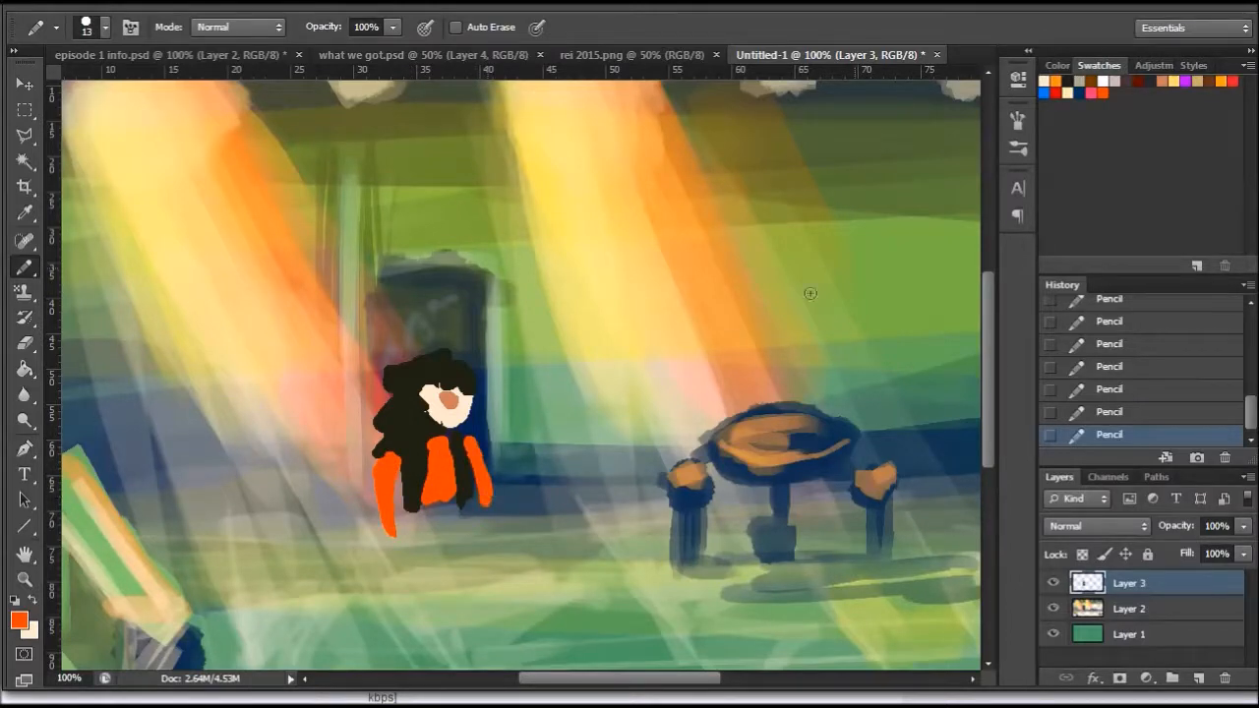
# - Paint white strips along the outer edges of both orange-red sleeves
pyautogui.click(1107, 79)
pyautogui.moveTo(376, 469)
pyautogui.mouseDown()
pyautogui.moveTo(385, 521)
pyautogui.moveTo(377, 457)
pyautogui.mouseUp()
pyautogui.moveTo(484, 441); pyautogui.dragTo(499, 505)
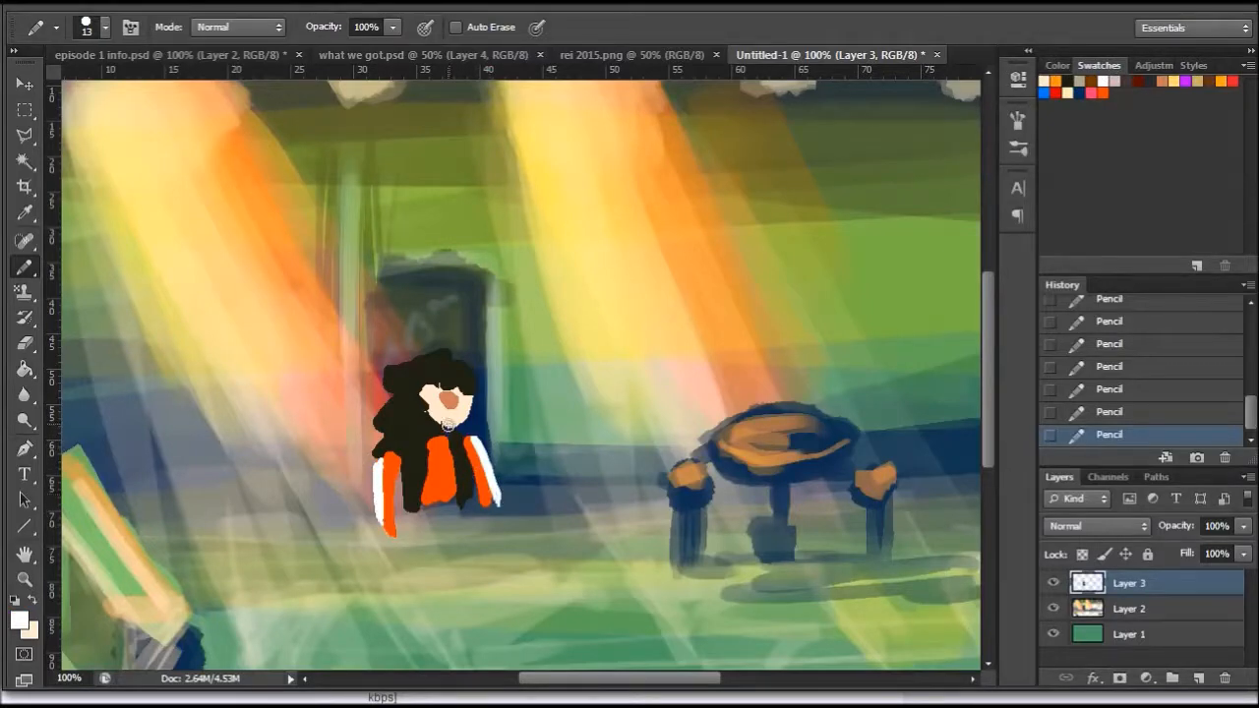
# - Paint a cream neck below the face and a cream hand at the end of each sleeve
pyautogui.click(1051, 79)
pyautogui.moveTo(450, 439)
pyautogui.mouseDown()
pyautogui.moveTo(434, 433)
pyautogui.moveTo(454, 439)
pyautogui.mouseUp()
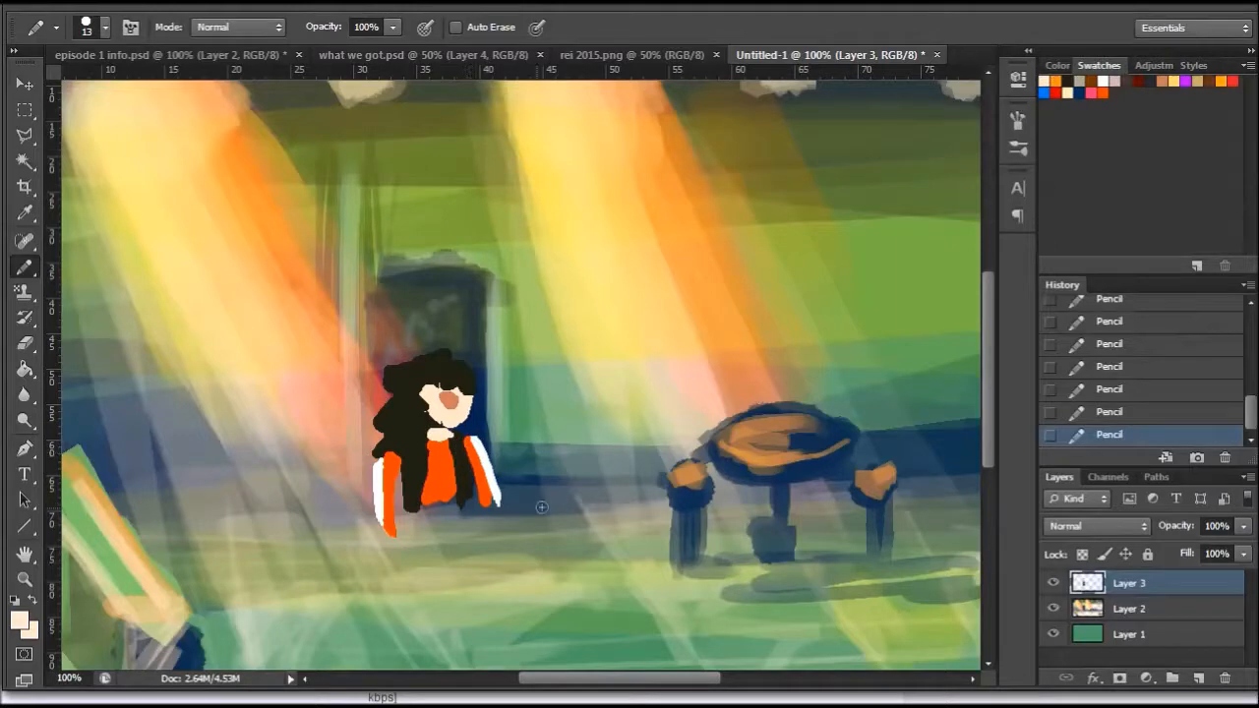
pyautogui.moveTo(399, 524); pyautogui.dragTo(390, 543)
pyautogui.moveTo(486, 505)
pyautogui.mouseDown()
pyautogui.moveTo(425, 520)
pyautogui.moveTo(439, 506)
pyautogui.moveTo(416, 523)
pyautogui.moveTo(414, 617)
pyautogui.mouseUp()
# - Paint black hips, two walking legs and feet below the figure's orange-red shirt
pyautogui.click(1067, 79)
pyautogui.moveTo(453, 506)
pyautogui.mouseDown()
pyautogui.moveTo(454, 571)
pyautogui.moveTo(456, 535)
pyautogui.moveTo(468, 576)
pyautogui.moveTo(456, 645)
pyautogui.mouseUp()
pyautogui.moveTo(411, 592); pyautogui.dragTo(383, 665)
pyautogui.moveTo(988, 330); pyautogui.dragTo(988, 358)
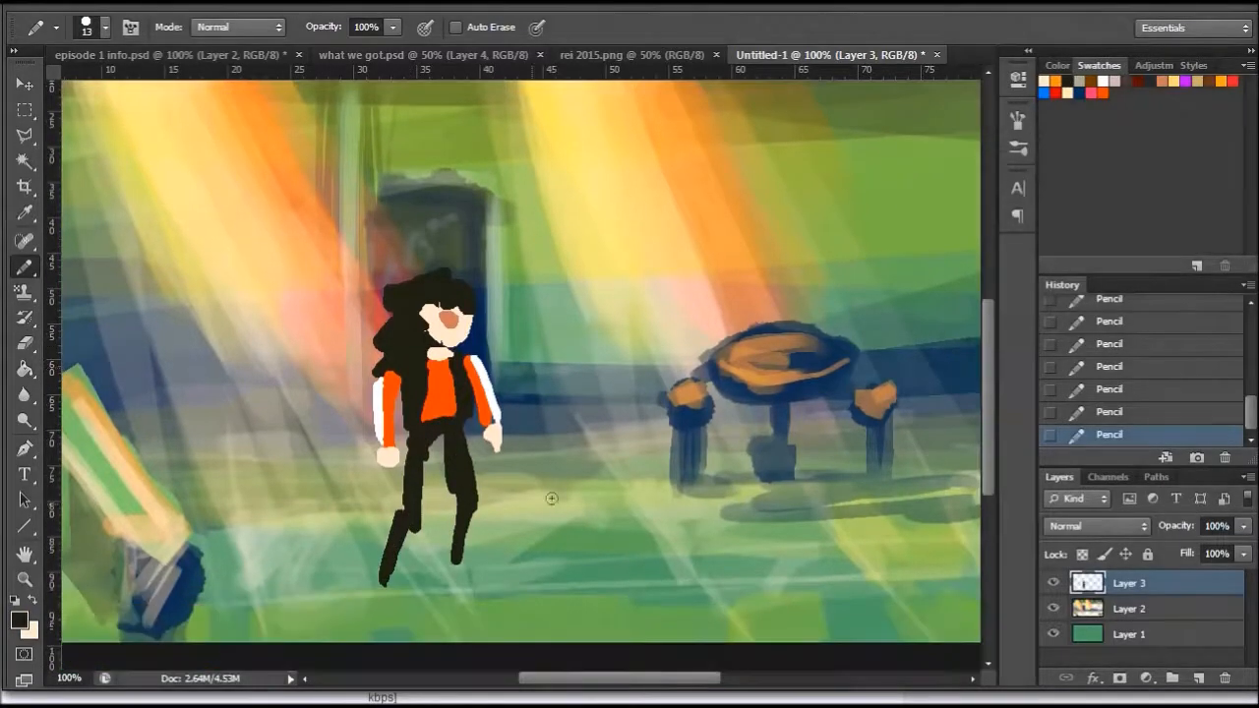
pyautogui.moveTo(405, 536); pyautogui.dragTo(392, 590)
pyautogui.moveTo(460, 531)
pyautogui.mouseDown()
pyautogui.moveTo(461, 582)
pyautogui.moveTo(488, 582)
pyautogui.mouseUp()
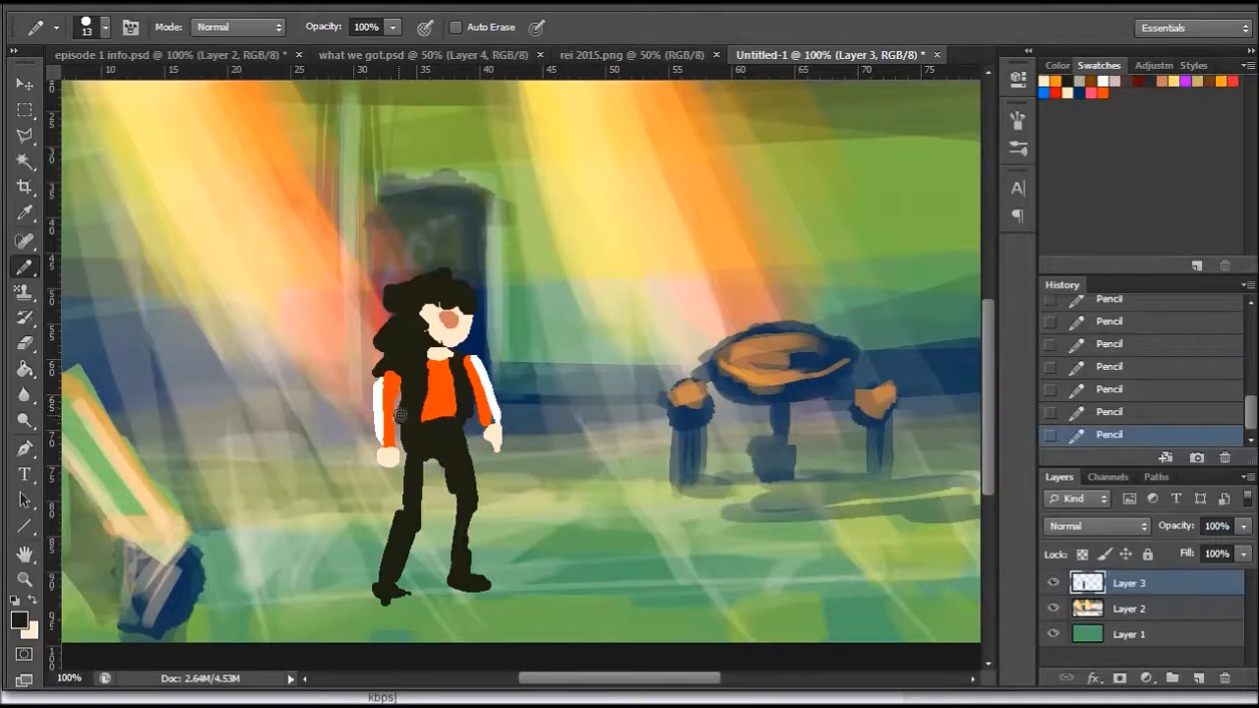
# - Draw a small black emblem on the chest of the orange-red shirt with a 4 px pencil
pyautogui.rightClick(551, 341)
pyautogui.click(595, 384)
pyautogui.click(434, 387)
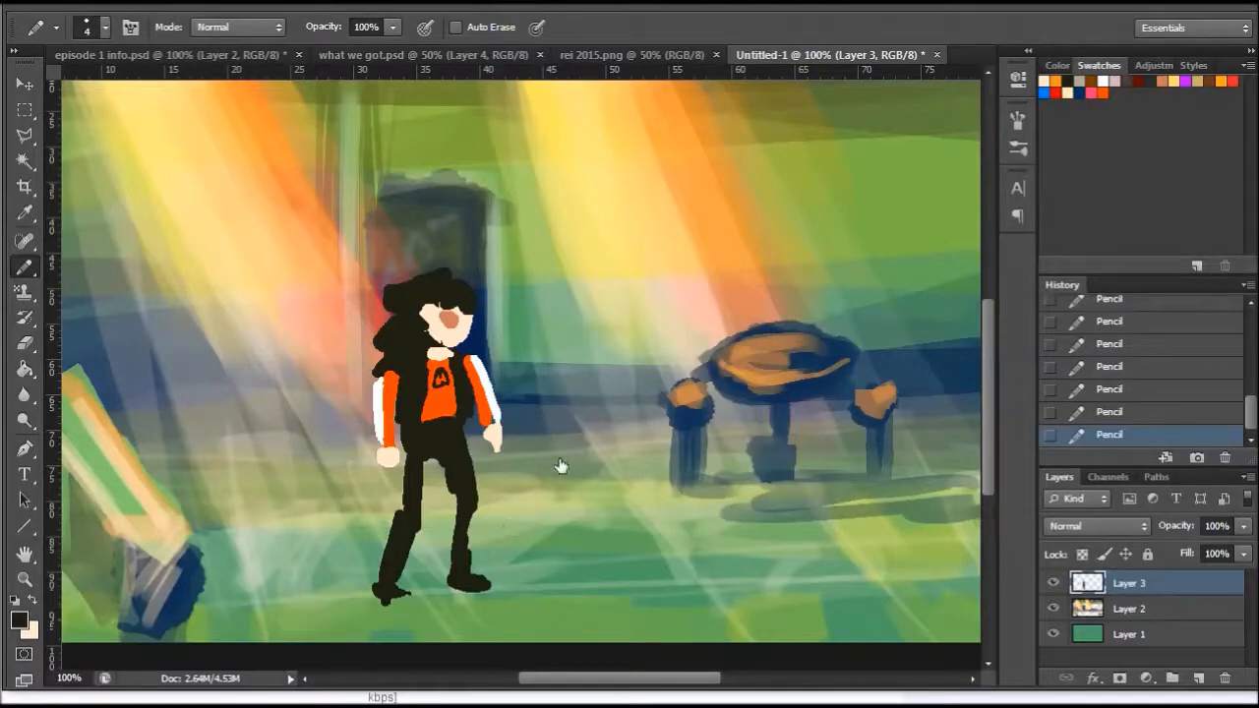
# - Thicken the figure's black legs and shoes with a 20 px pencil
pyautogui.rightClick(474, 484)
pyautogui.write('20')
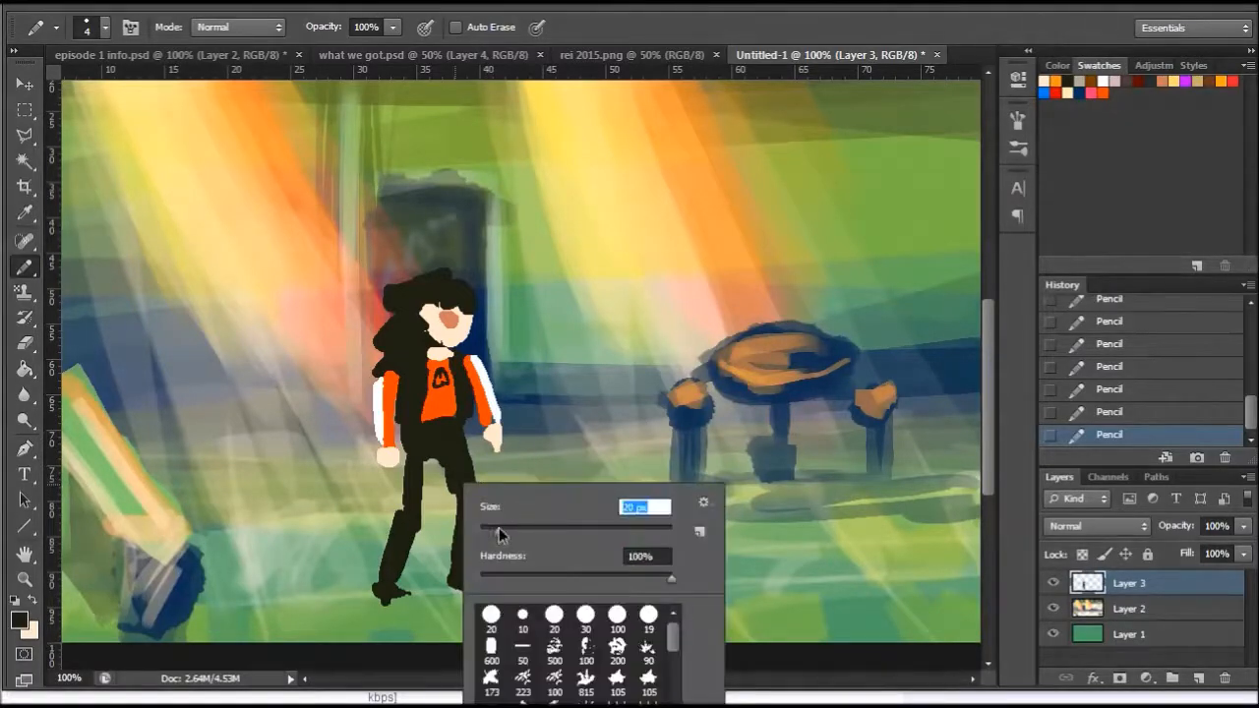
pyautogui.press('Return')
pyautogui.moveTo(426, 458)
pyautogui.mouseDown()
pyautogui.moveTo(397, 603)
pyautogui.moveTo(475, 582)
pyautogui.moveTo(461, 542)
pyautogui.moveTo(468, 526)
pyautogui.moveTo(467, 555)
pyautogui.moveTo(471, 464)
pyautogui.moveTo(457, 434)
pyautogui.moveTo(471, 495)
pyautogui.moveTo(451, 423)
pyautogui.mouseUp()
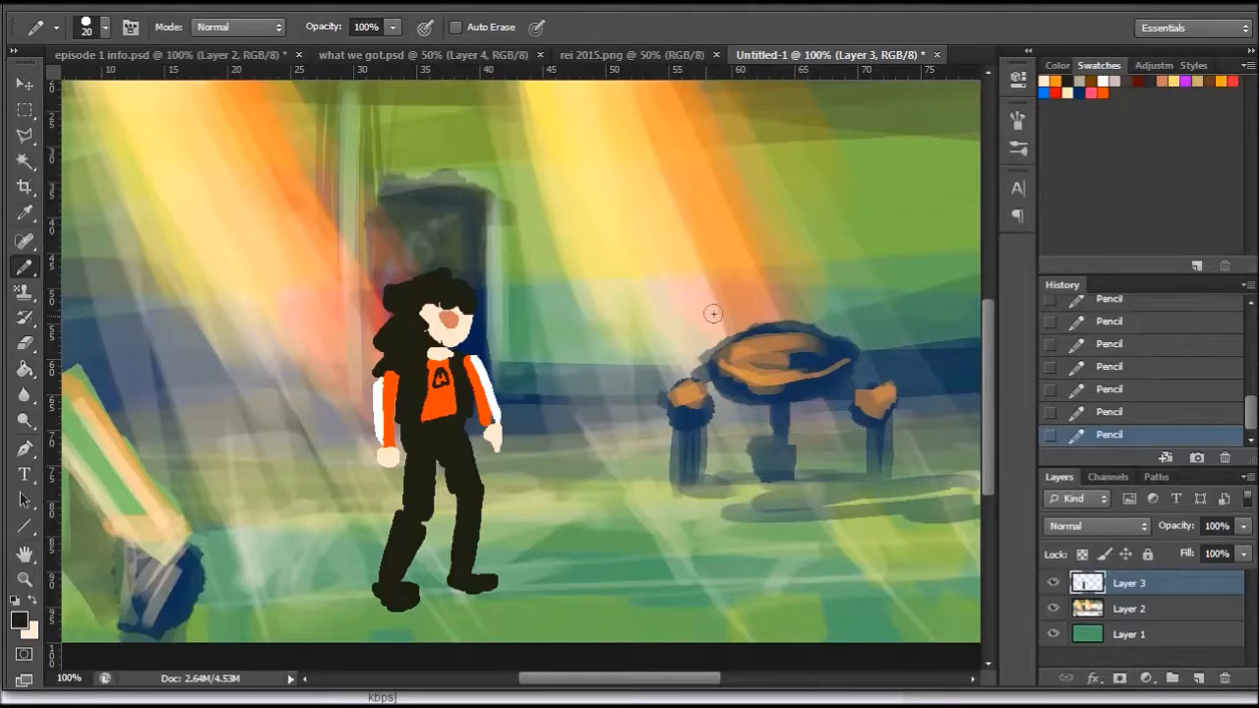
# - With an 8 px pencil, paint white patches on the shoes and two knee spots, and extend the black vest over the upper sleeve
pyautogui.click(34, 601)
pyautogui.click(18, 618)
pyautogui.click(688, 287)
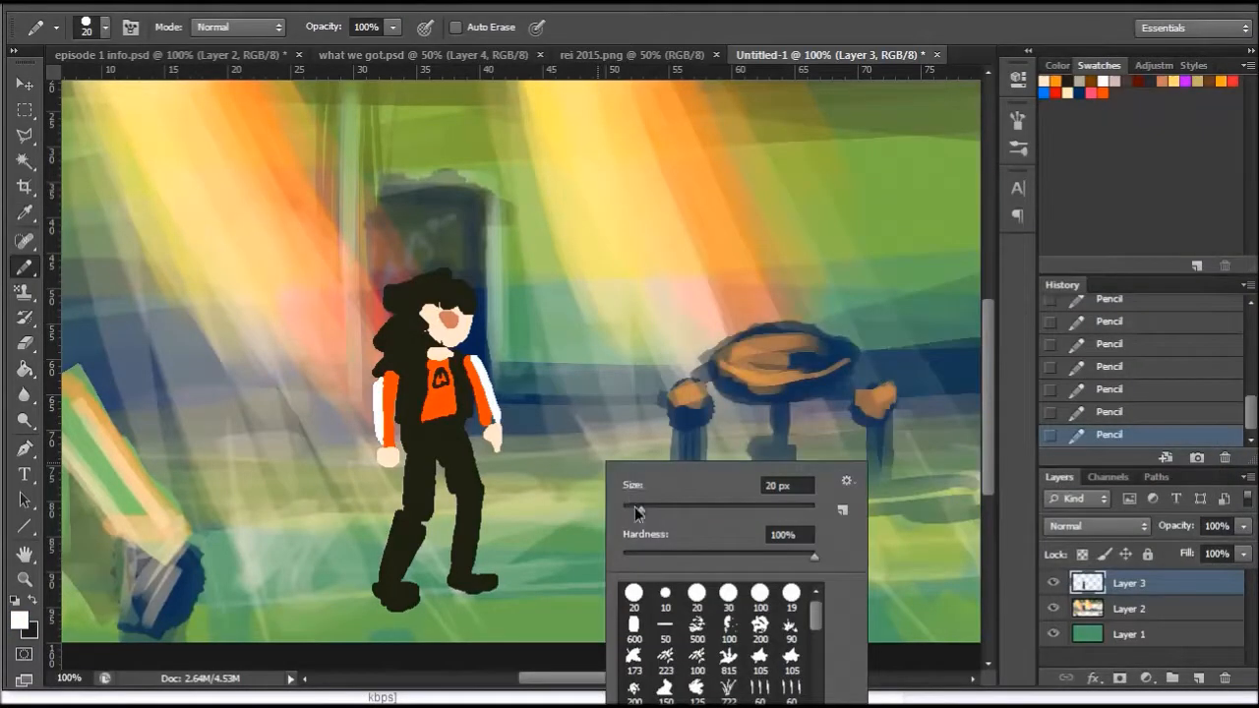
pyautogui.press('Down')
pyautogui.press('Down')
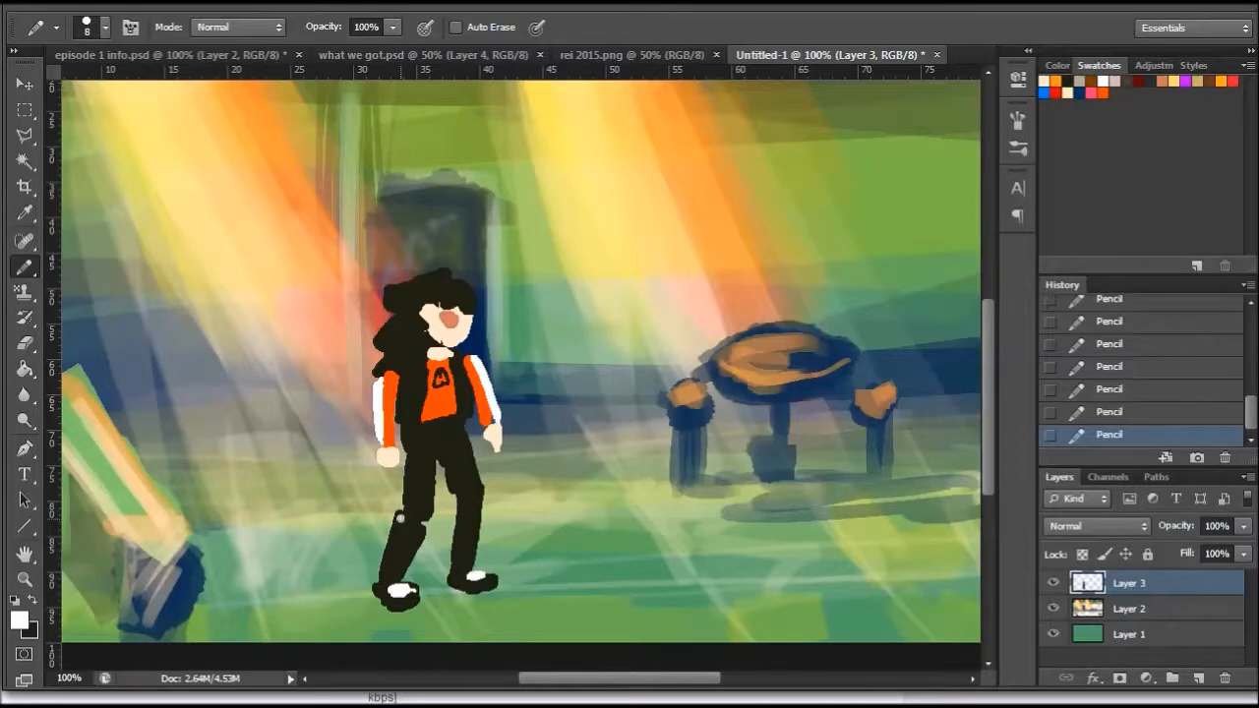
pyautogui.click(404, 504)
pyautogui.press('x')
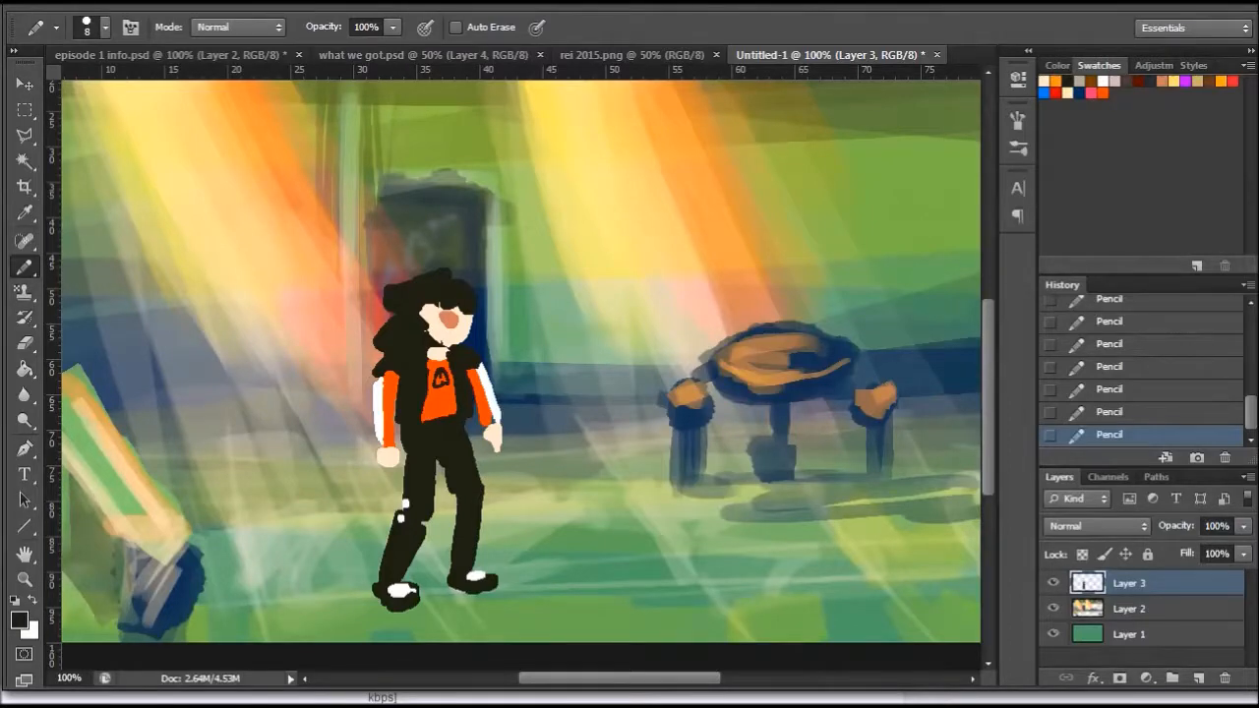
# - Switch to the Projects folder in Windows Explorer, search for "rei" and place rei.png in the painting beside the figure
pyautogui.hotkey('alt', 'Tab')
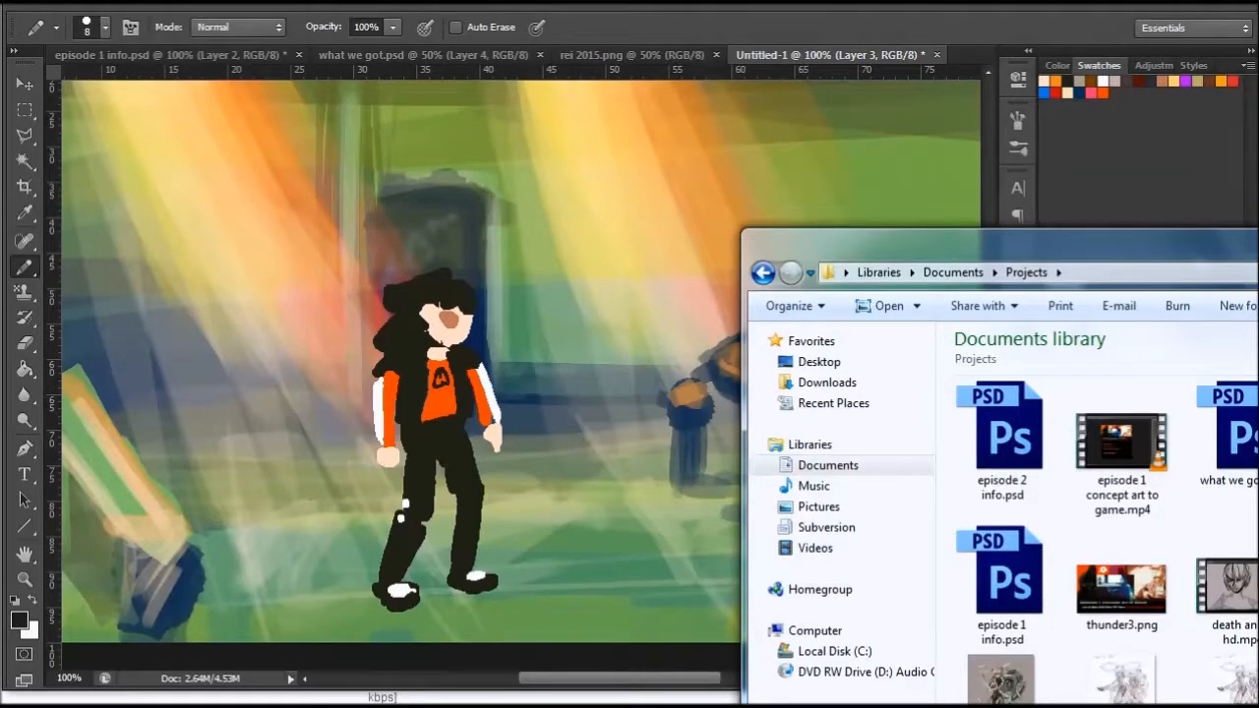
pyautogui.write('rei')
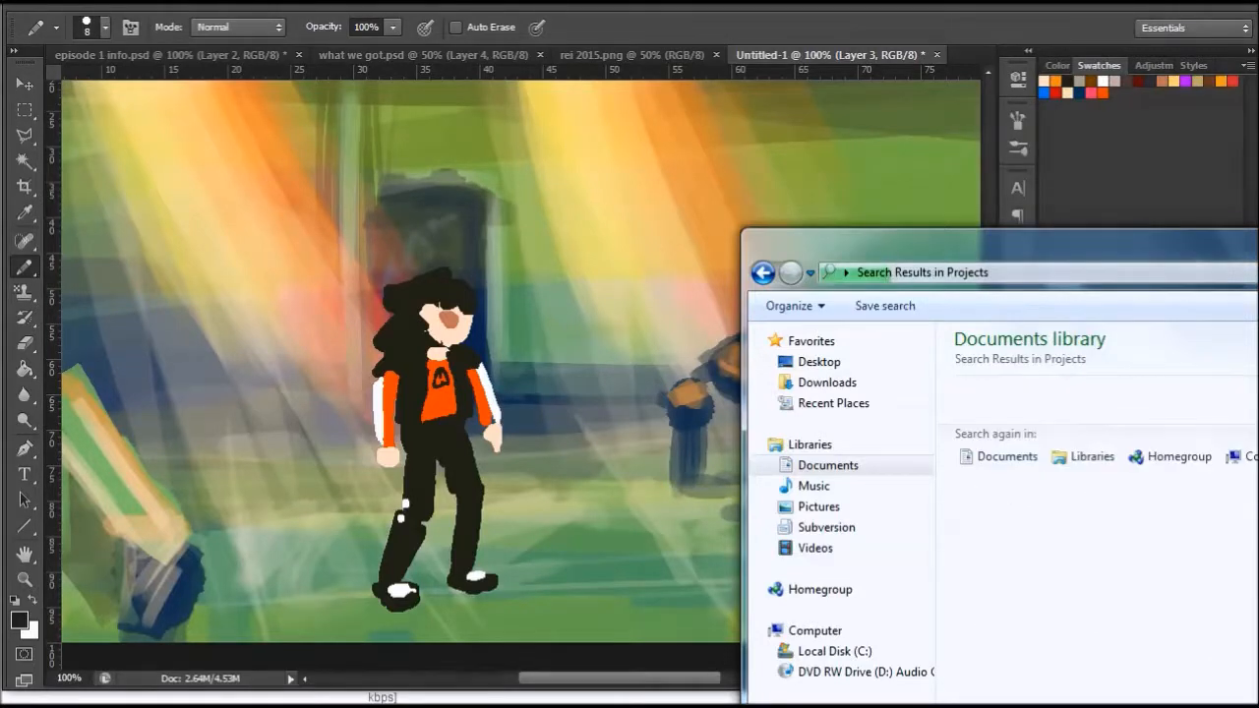
pyautogui.moveTo(1258, 255); pyautogui.dragTo(928, 99)
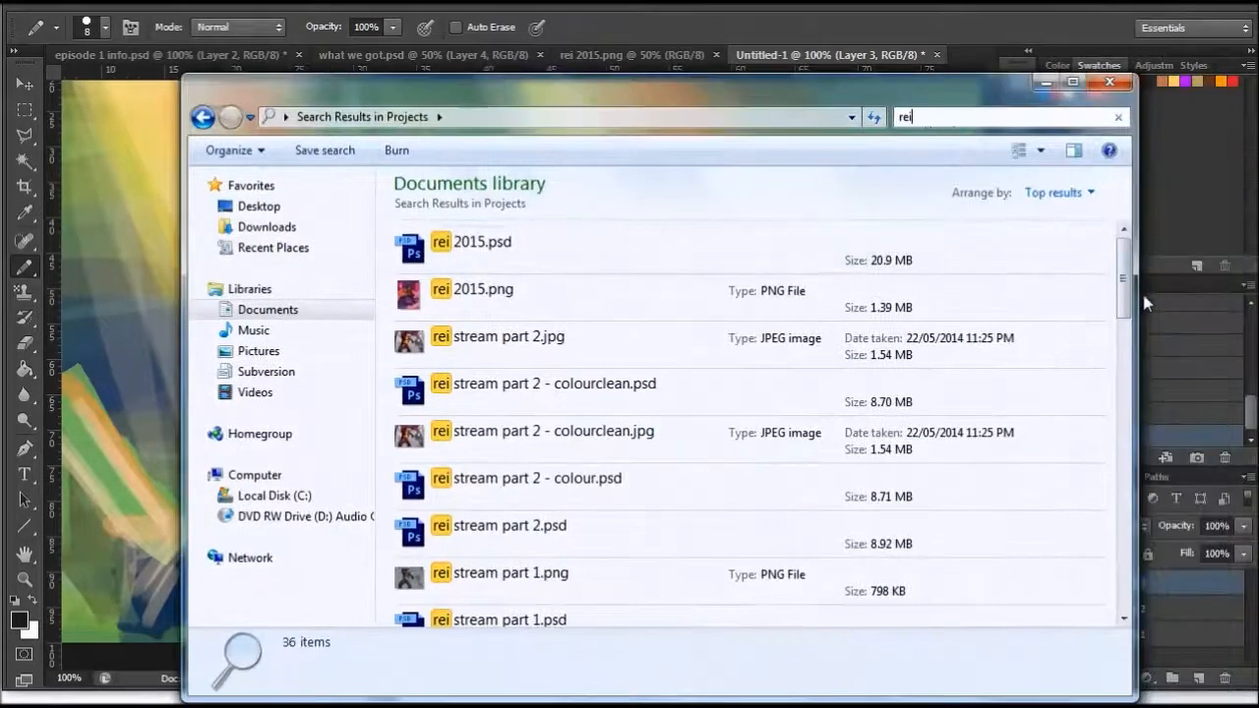
pyautogui.moveTo(1127, 281); pyautogui.dragTo(1124, 342)
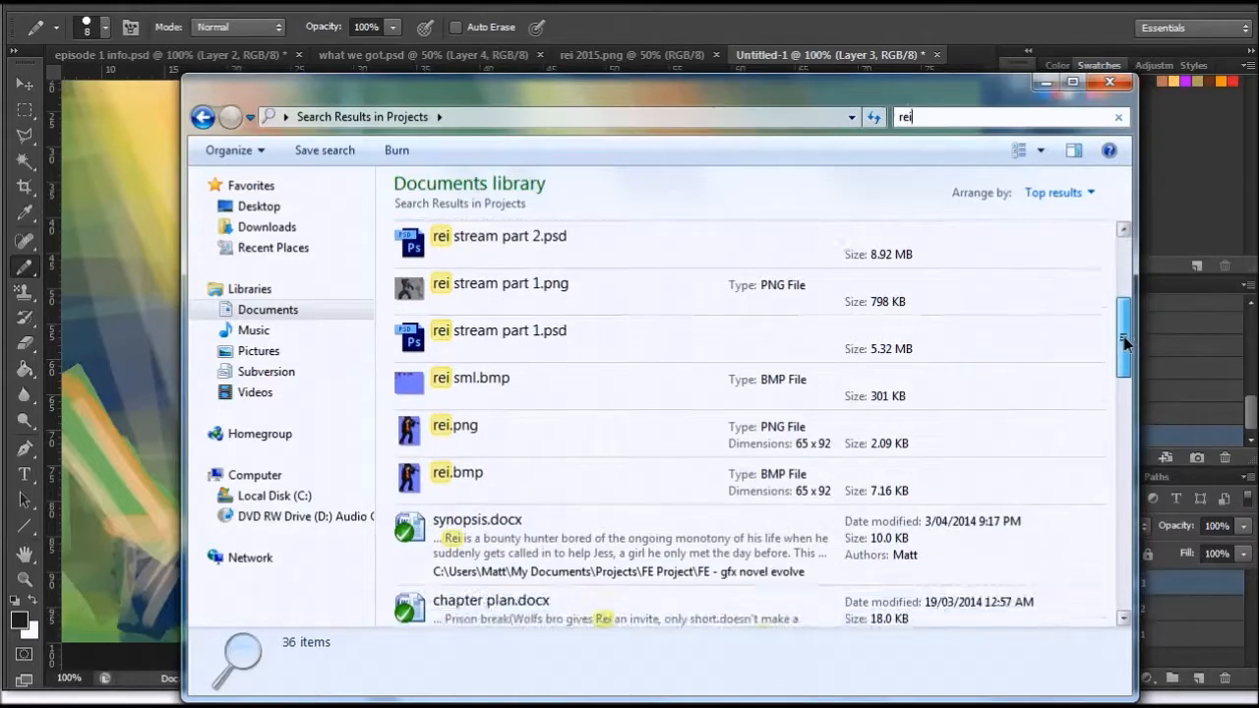
pyautogui.moveTo(452, 429); pyautogui.dragTo(130, 284)
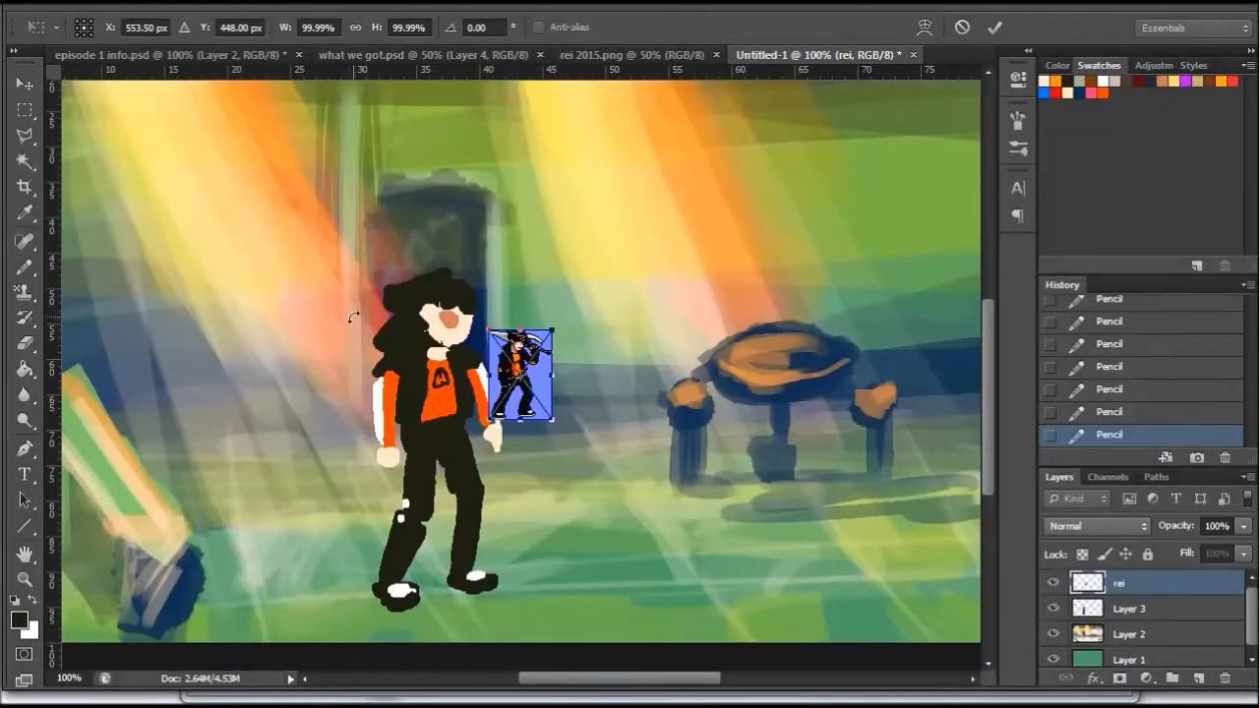
pyautogui.press('Return')
# - Try to select and clear the placed sprite's blue background with the Magic Wand
pyautogui.click(25, 159)
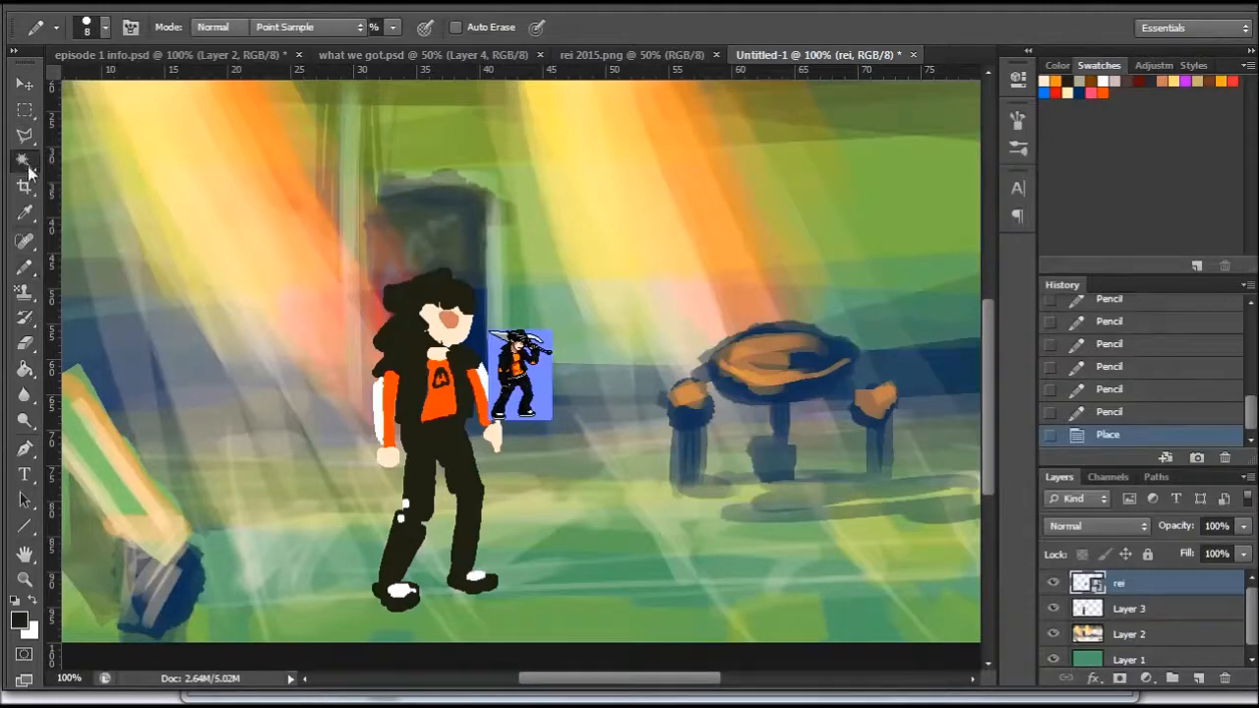
pyautogui.click(539, 379)
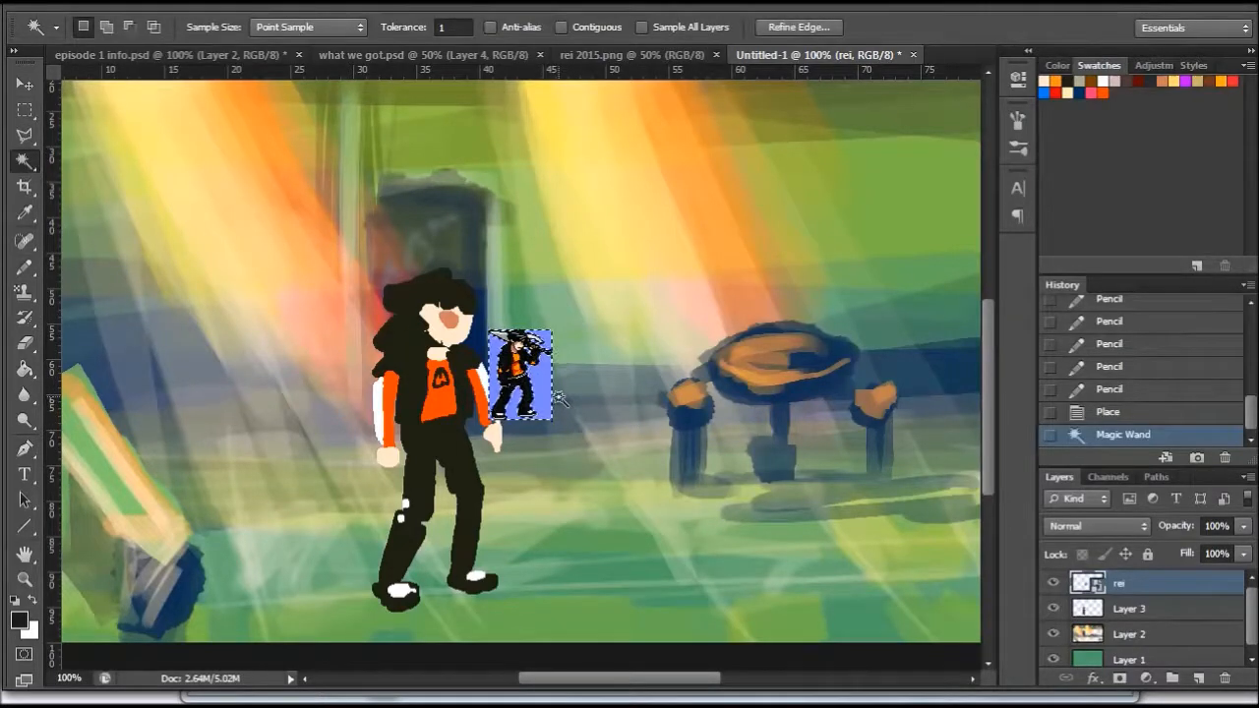
pyautogui.press('Delete')
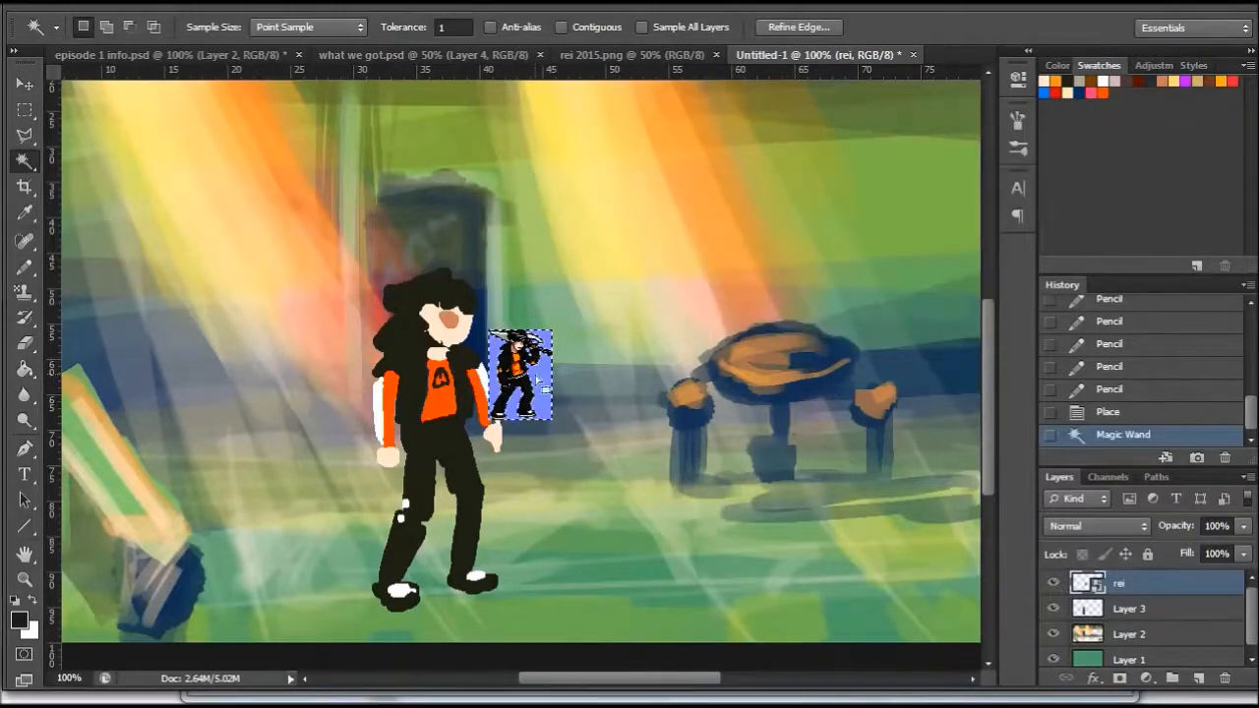
pyautogui.hotkey('ctrl', 'z')
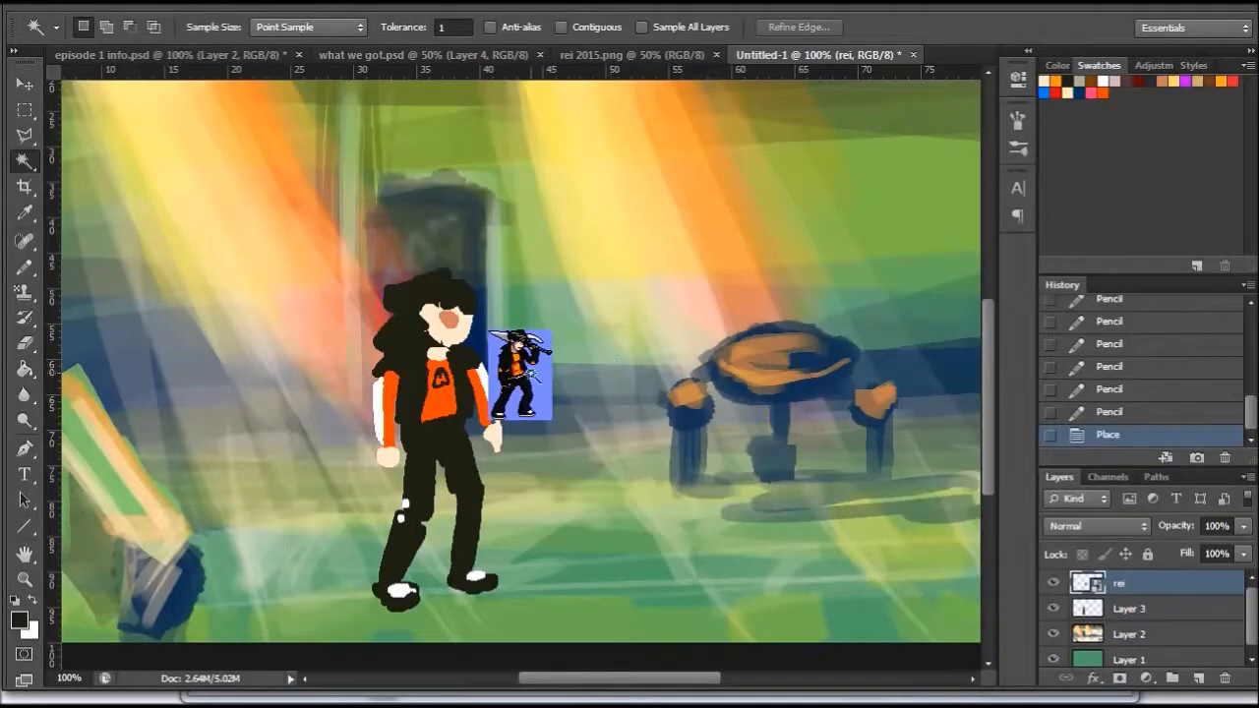
# - Rasterize the rei layer, clear its blue background with the Magic Wand and deselect
pyautogui.rightClick(1144, 587)
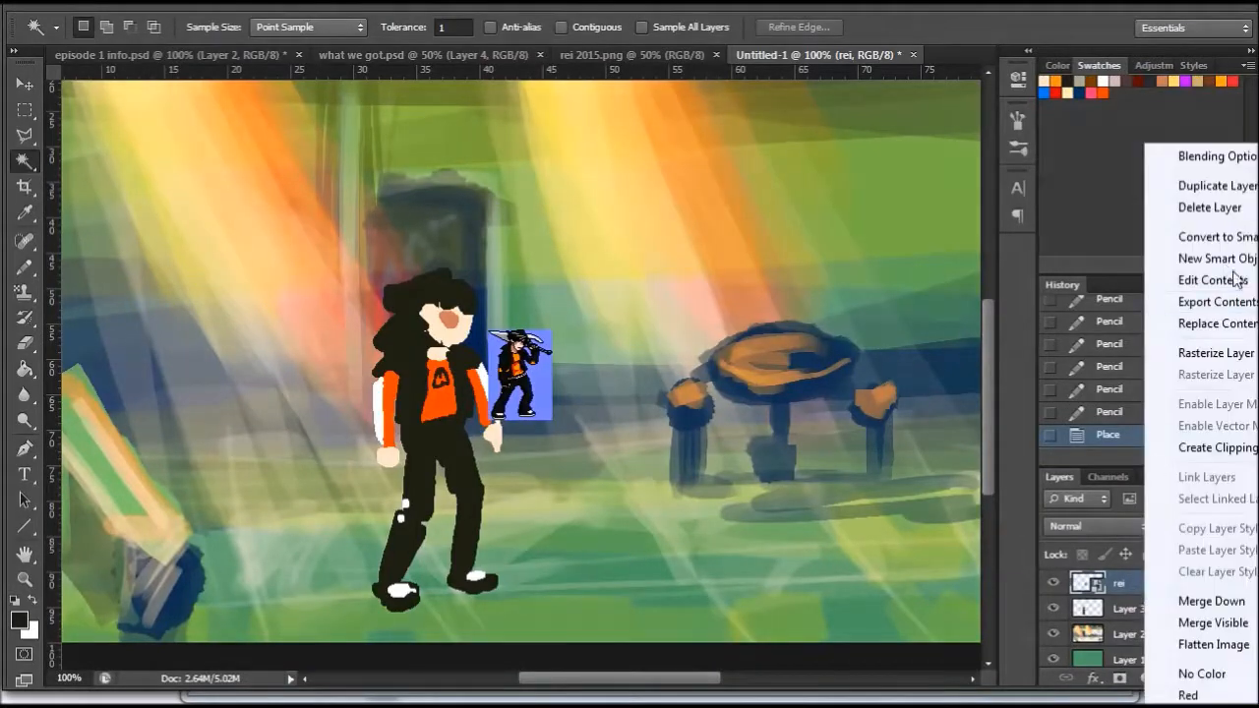
pyautogui.click(1214, 354)
pyautogui.click(538, 381)
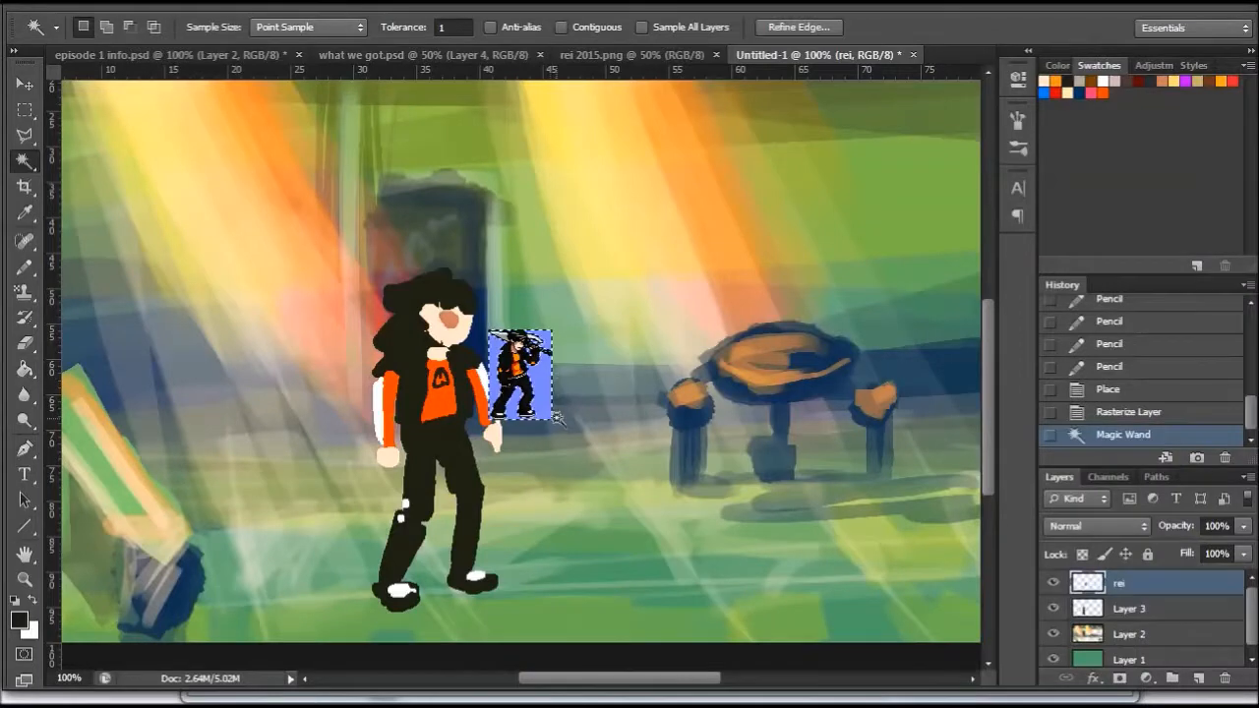
pyautogui.press('Delete')
pyautogui.hotkey('ctrl', 'd')
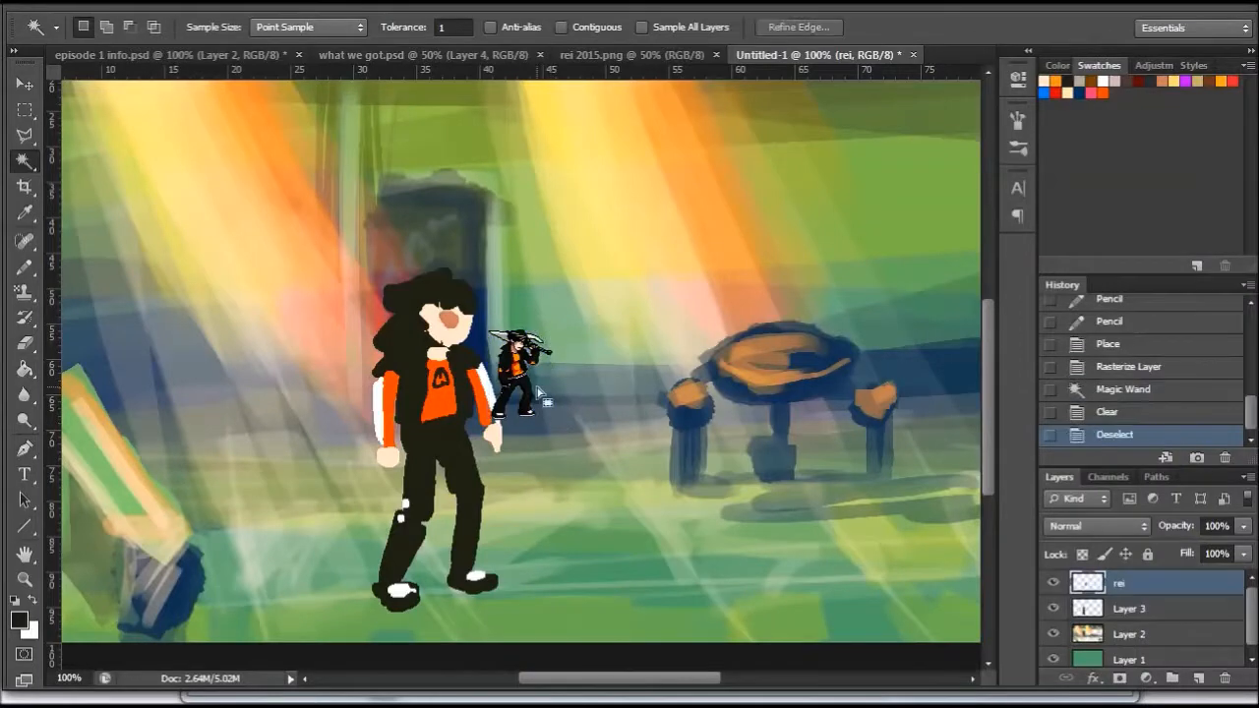
# - Hide Layer 3 and enlarge the rei sprite to about 260% using Nearest Neighbor interpolation
pyautogui.click(1053, 609)
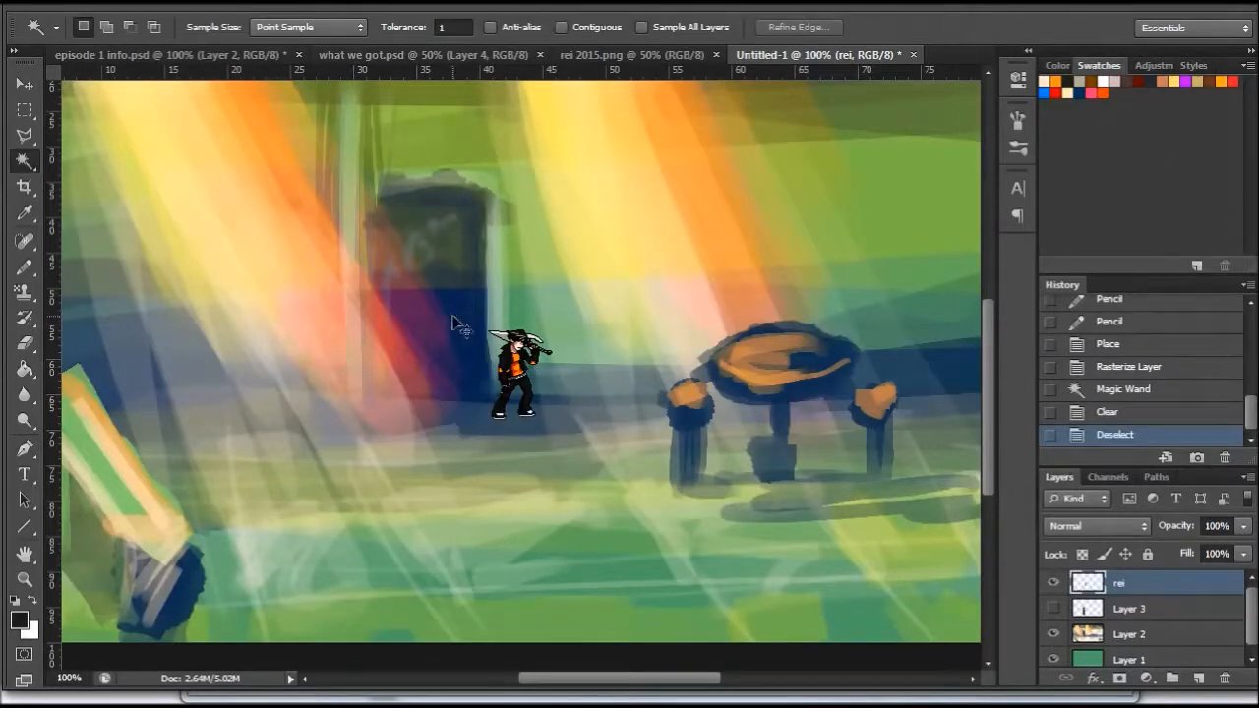
pyautogui.hotkey('ctrl', 't')
pyautogui.click(777, 25)
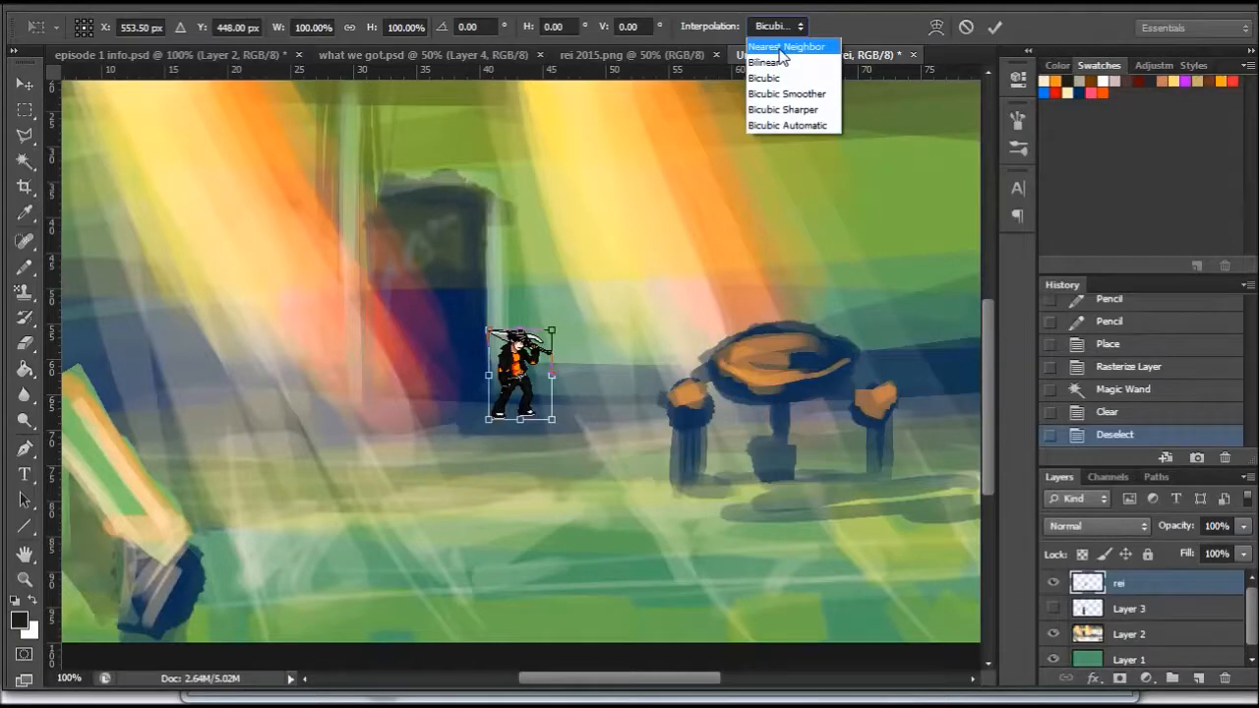
pyautogui.click(782, 46)
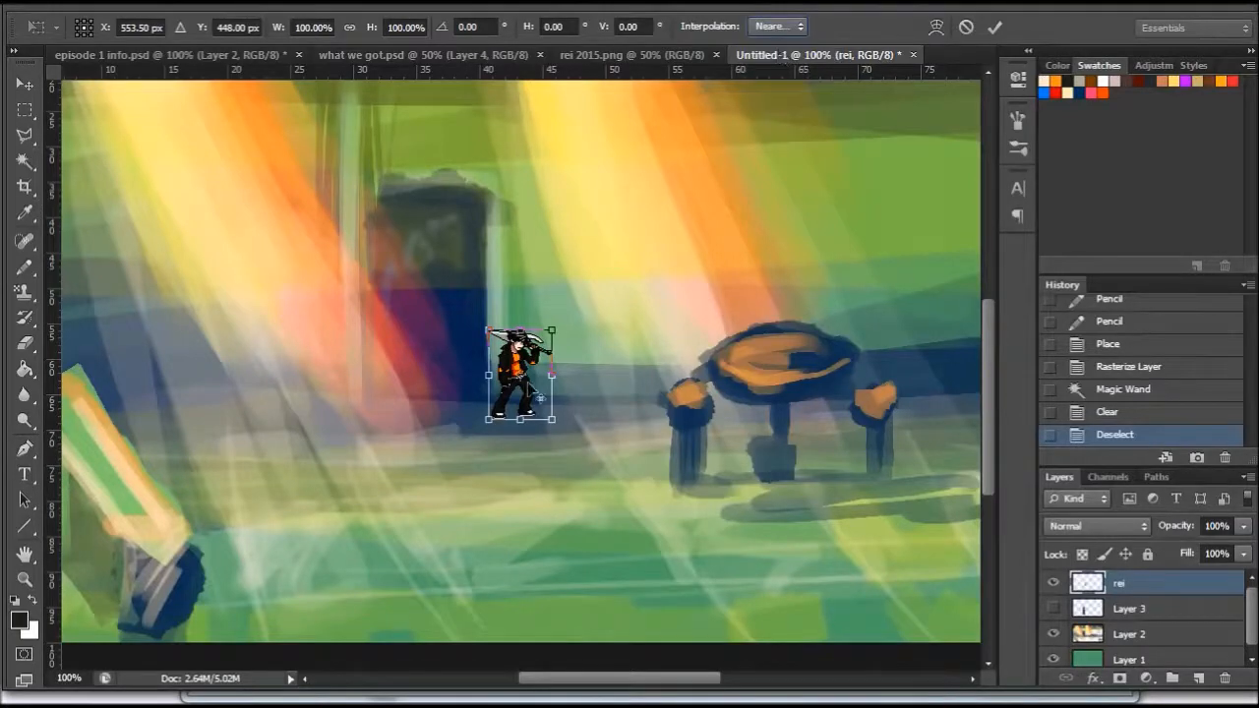
pyautogui.moveTo(552, 329); pyautogui.dragTo(599, 264)
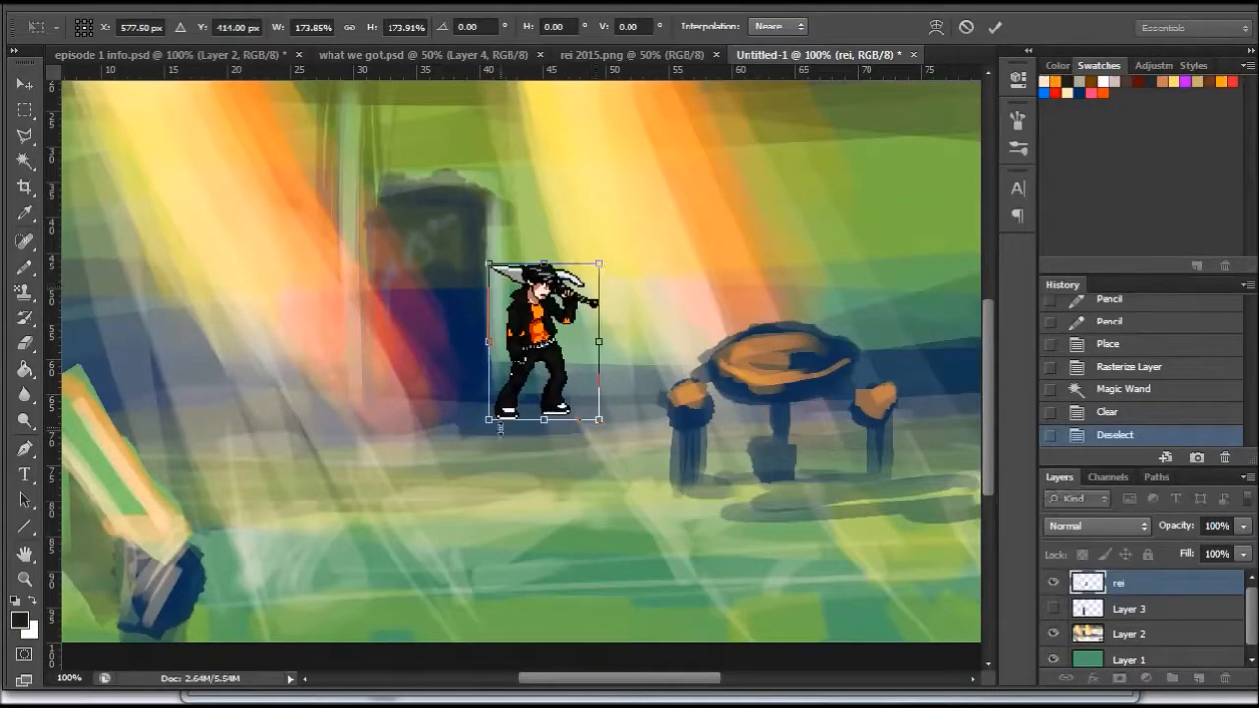
pyautogui.moveTo(488, 419); pyautogui.dragTo(431, 495)
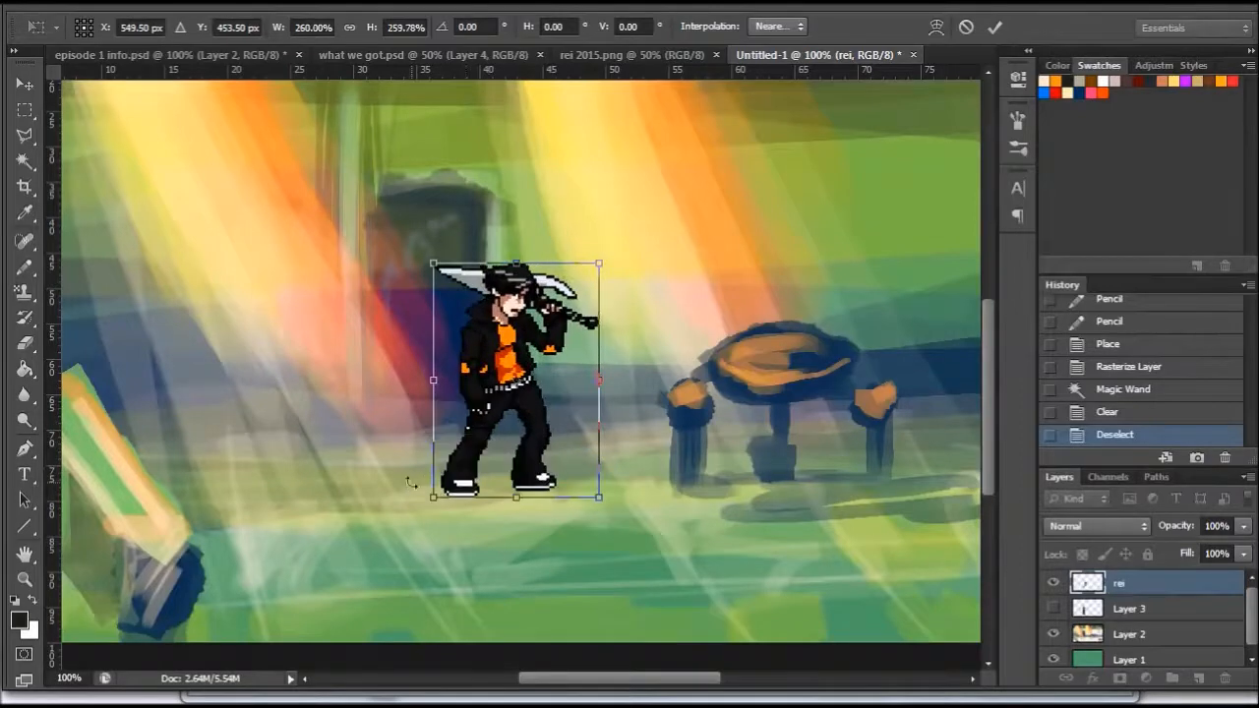
pyautogui.press('Return')
# - Move the rei sprite in front of the dark block and look at the rei 2015.png artwork for reference
pyautogui.press('w')
pyautogui.press('v')
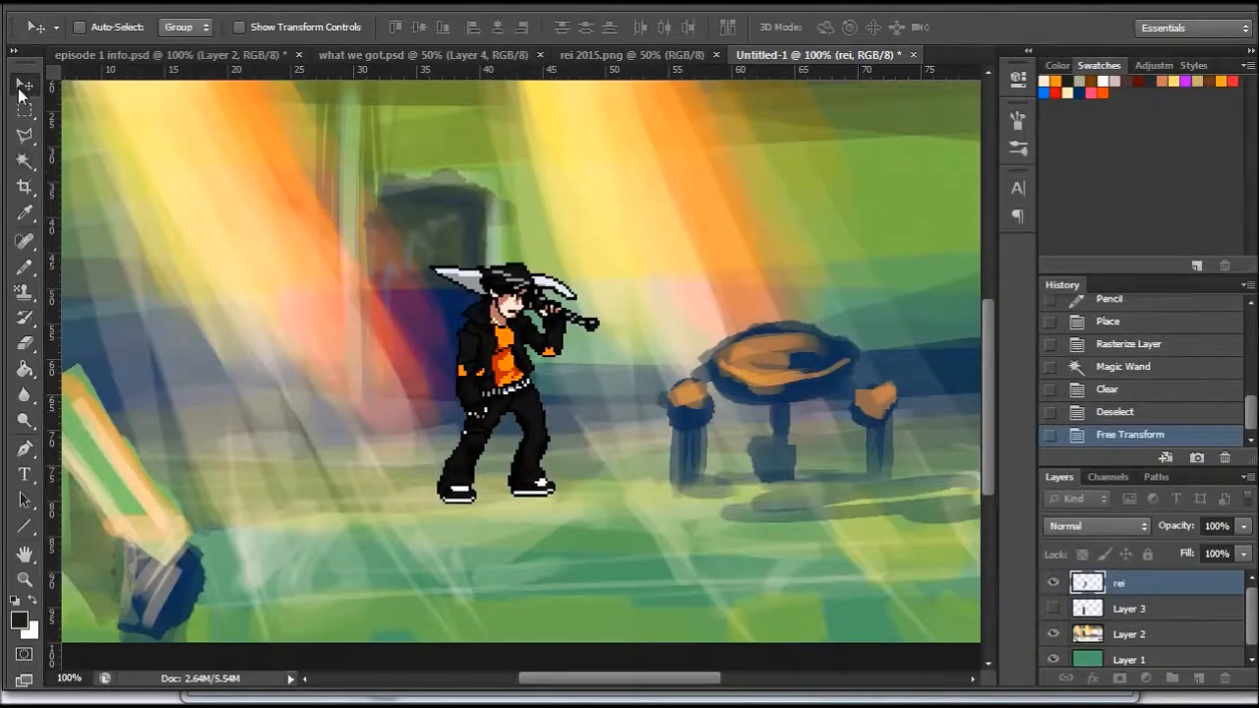
pyautogui.moveTo(515, 402); pyautogui.dragTo(462, 413)
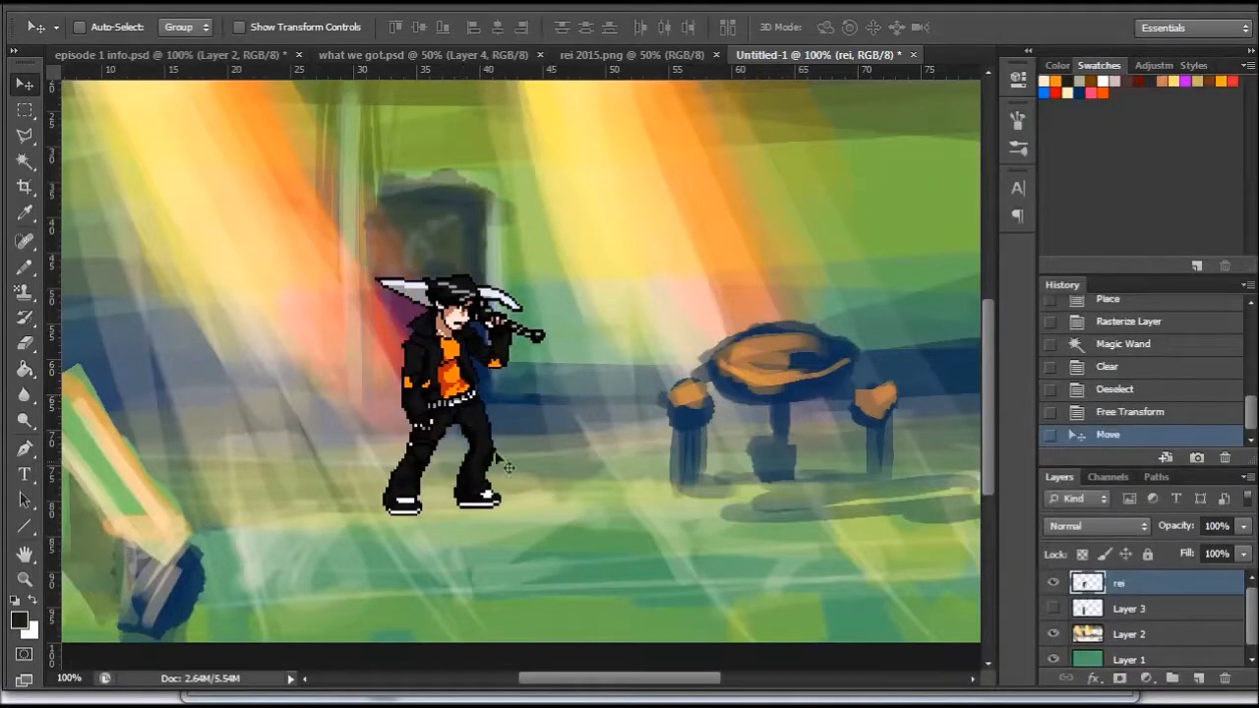
pyautogui.click(590, 56)
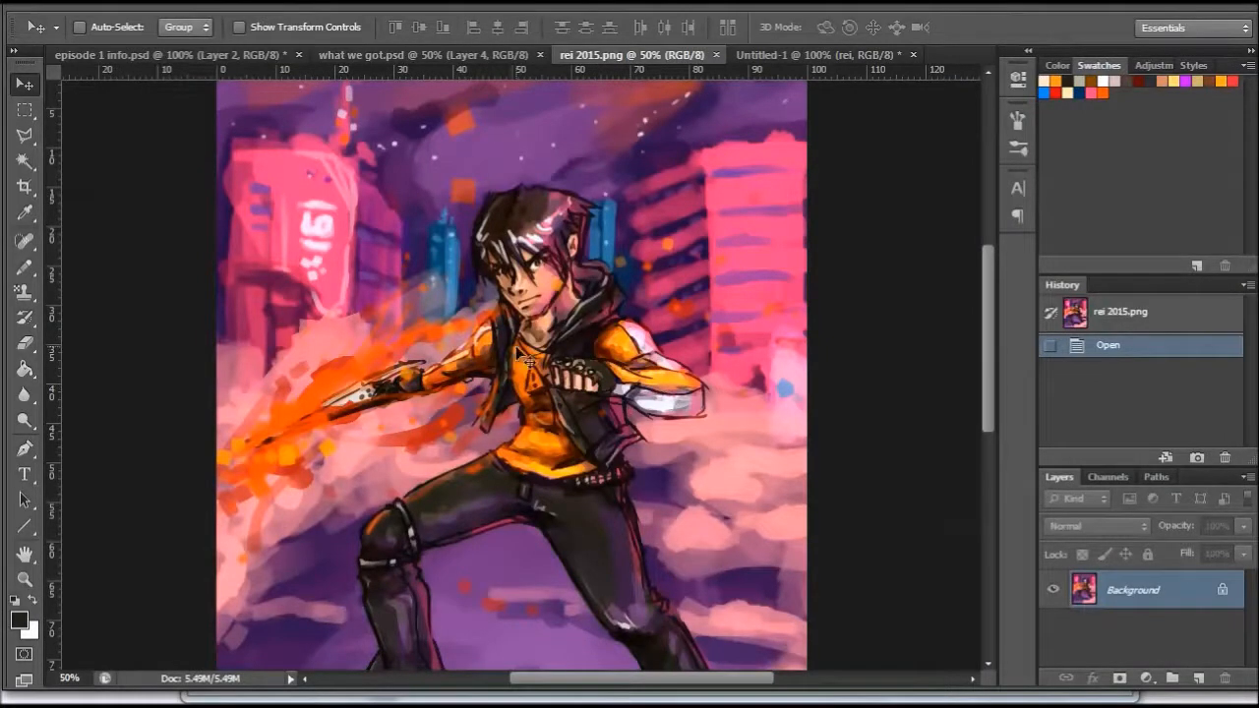
pyautogui.click(781, 55)
pyautogui.moveTo(524, 352); pyautogui.dragTo(511, 365)
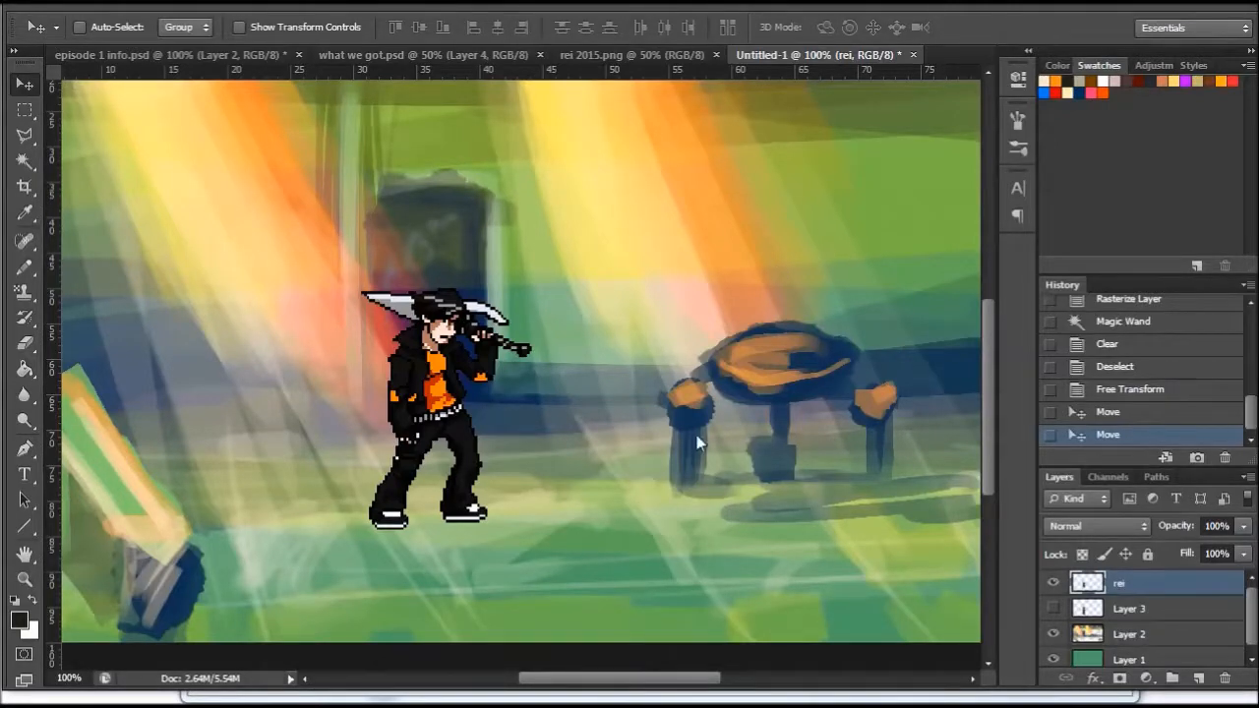
# - Add a new layer and pencil a white head, torso and arm for a figure seated at the round table
pyautogui.click(1199, 679)
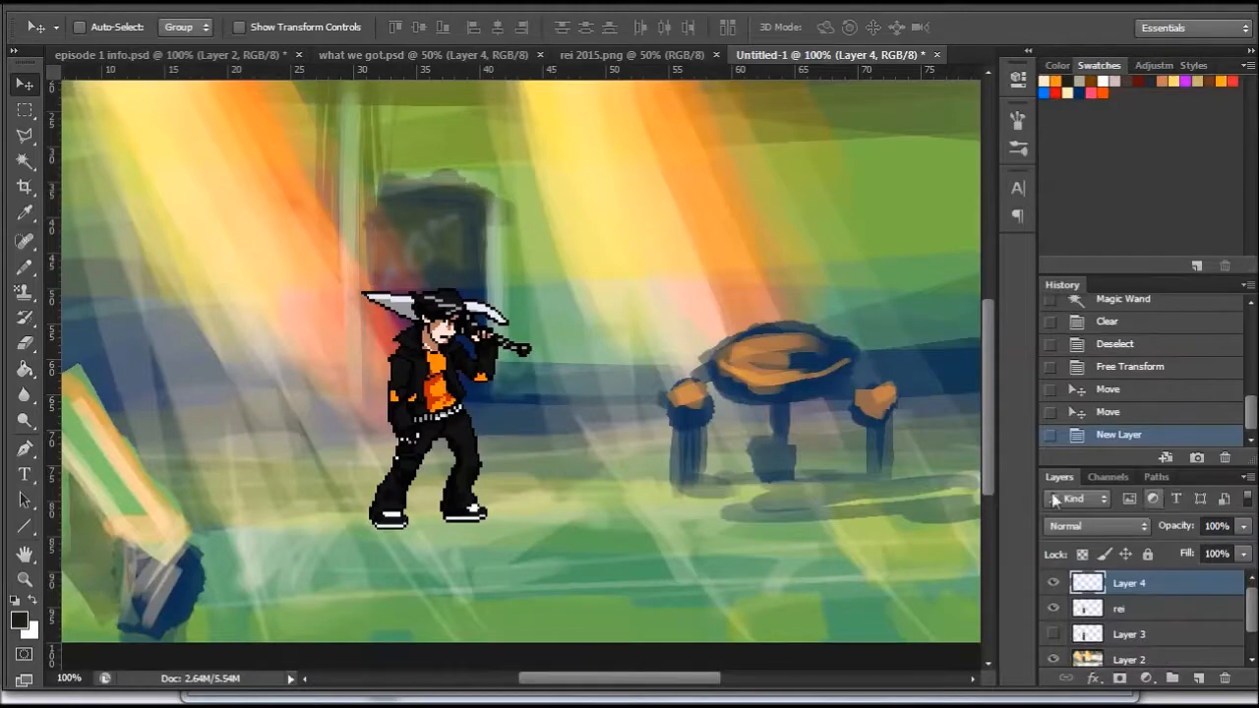
pyautogui.click(39, 266)
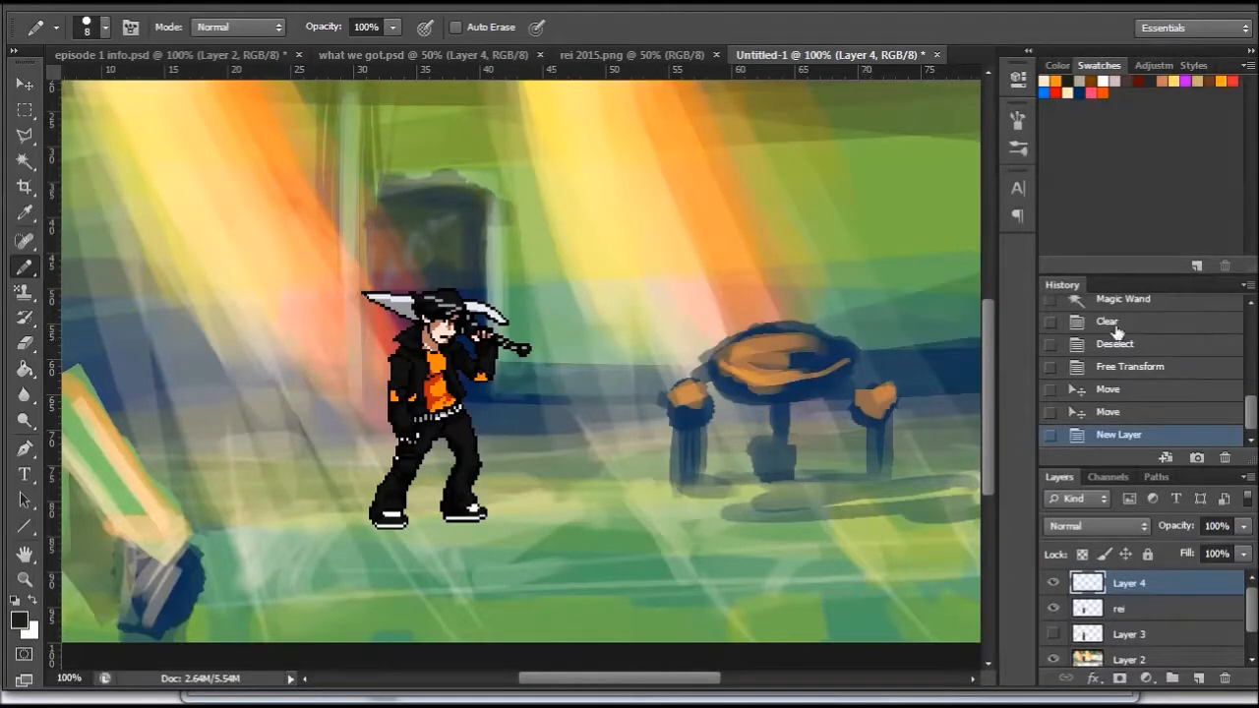
pyautogui.click(1104, 81)
pyautogui.moveTo(816, 328)
pyautogui.mouseDown()
pyautogui.moveTo(836, 301)
pyautogui.moveTo(851, 309)
pyautogui.moveTo(823, 373)
pyautogui.moveTo(881, 362)
pyautogui.moveTo(824, 416)
pyautogui.moveTo(855, 401)
pyautogui.moveTo(820, 428)
pyautogui.moveTo(864, 458)
pyautogui.moveTo(832, 463)
pyautogui.mouseUp()
# - Paint the seated figure's bent legs and face patch in black, and add blue marks on the face and above the table
pyautogui.click(1074, 81)
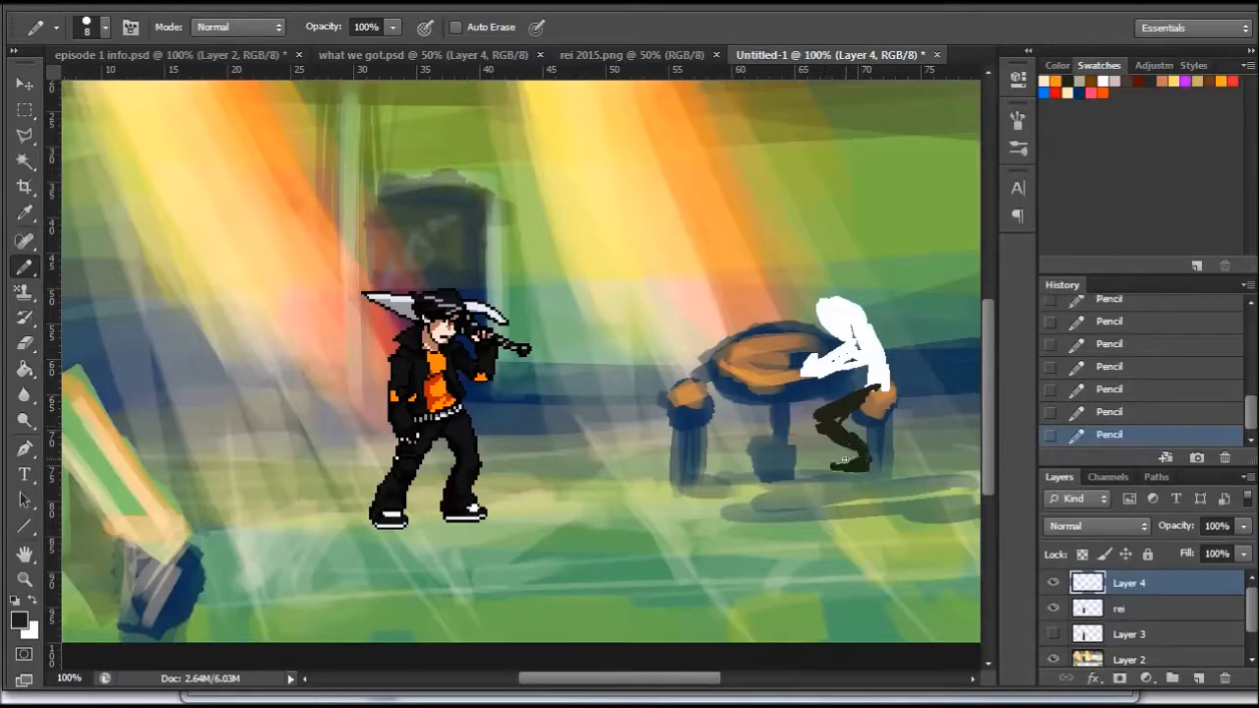
pyautogui.moveTo(827, 316); pyautogui.dragTo(841, 348)
pyautogui.hotkey('ctrl', 'z')
pyautogui.click(1054, 92)
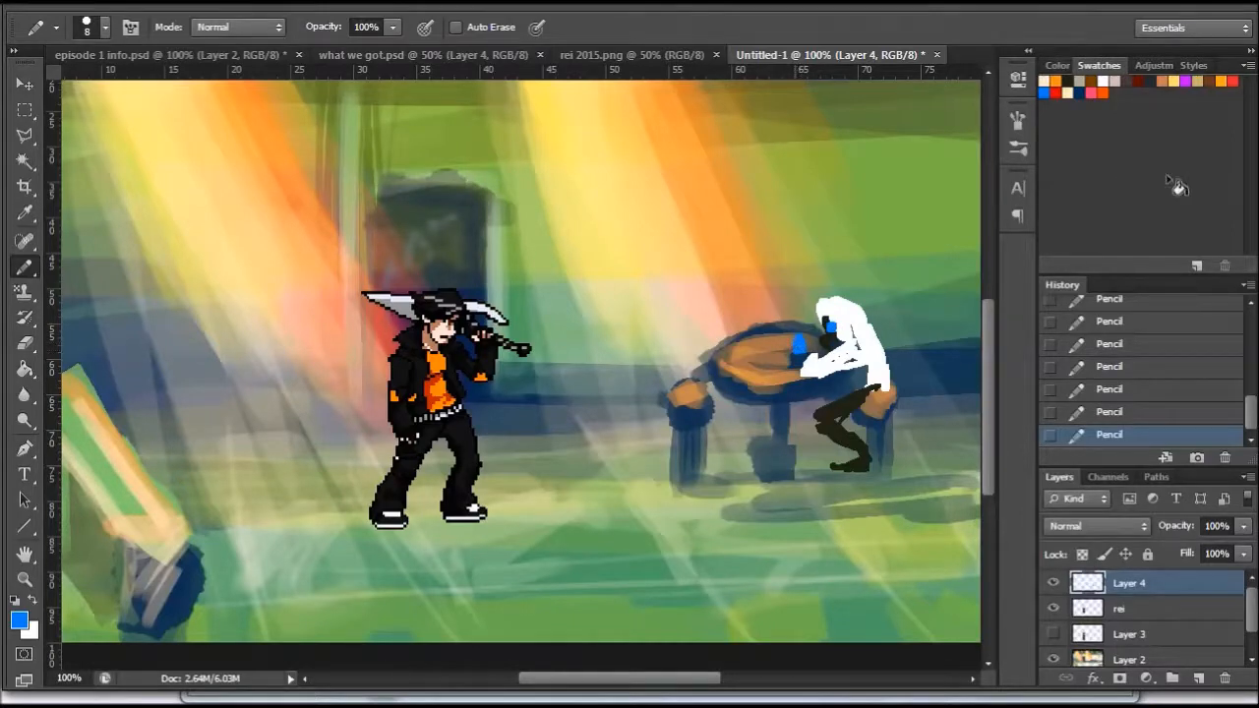
# - Pencil a second seated figure on the empty stool with a pinkish-grey head and torso, orange face marks and brownish-orange legs
pyautogui.click(1114, 80)
pyautogui.moveTo(725, 356)
pyautogui.mouseDown()
pyautogui.moveTo(685, 324)
pyautogui.moveTo(703, 326)
pyautogui.moveTo(691, 328)
pyautogui.moveTo(706, 353)
pyautogui.moveTo(738, 361)
pyautogui.moveTo(722, 292)
pyautogui.moveTo(712, 313)
pyautogui.moveTo(727, 292)
pyautogui.moveTo(700, 287)
pyautogui.moveTo(702, 307)
pyautogui.moveTo(684, 298)
pyautogui.moveTo(665, 343)
pyautogui.moveTo(683, 376)
pyautogui.moveTo(681, 324)
pyautogui.moveTo(725, 295)
pyautogui.mouseUp()
pyautogui.click(1103, 91)
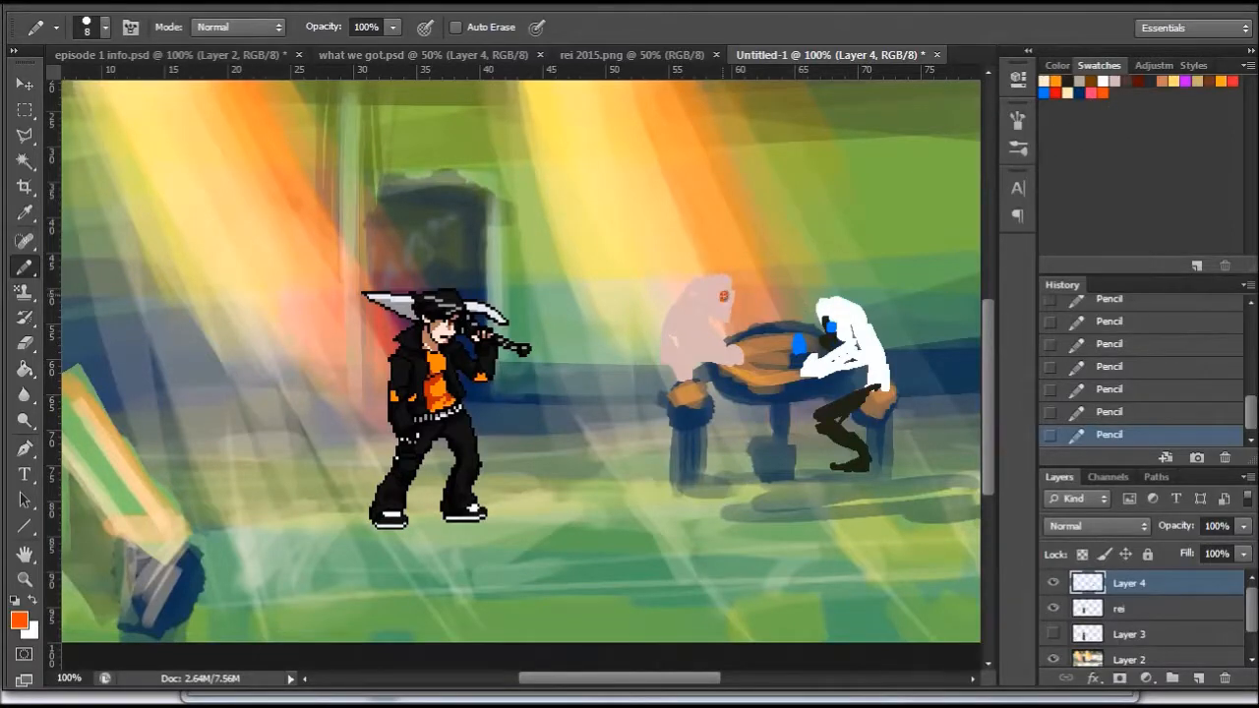
pyautogui.click(1163, 79)
pyautogui.moveTo(678, 383); pyautogui.dragTo(680, 375)
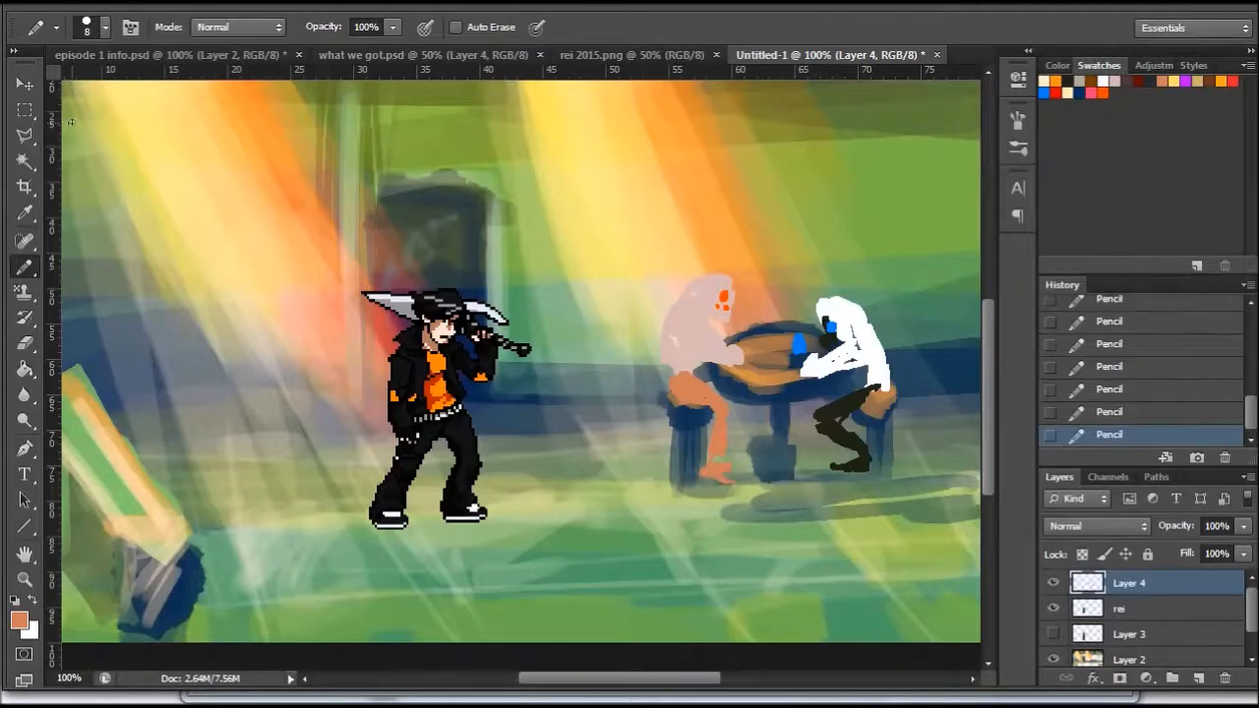
# - Move the rei sprite away from the dark block so it stands just beside the seated figures' table
pyautogui.click(25, 84)
pyautogui.keyDown('ctrl'); pyautogui.click(399, 405); pyautogui.keyUp('ctrl')
pyautogui.moveTo(399, 405); pyautogui.dragTo(526, 391)
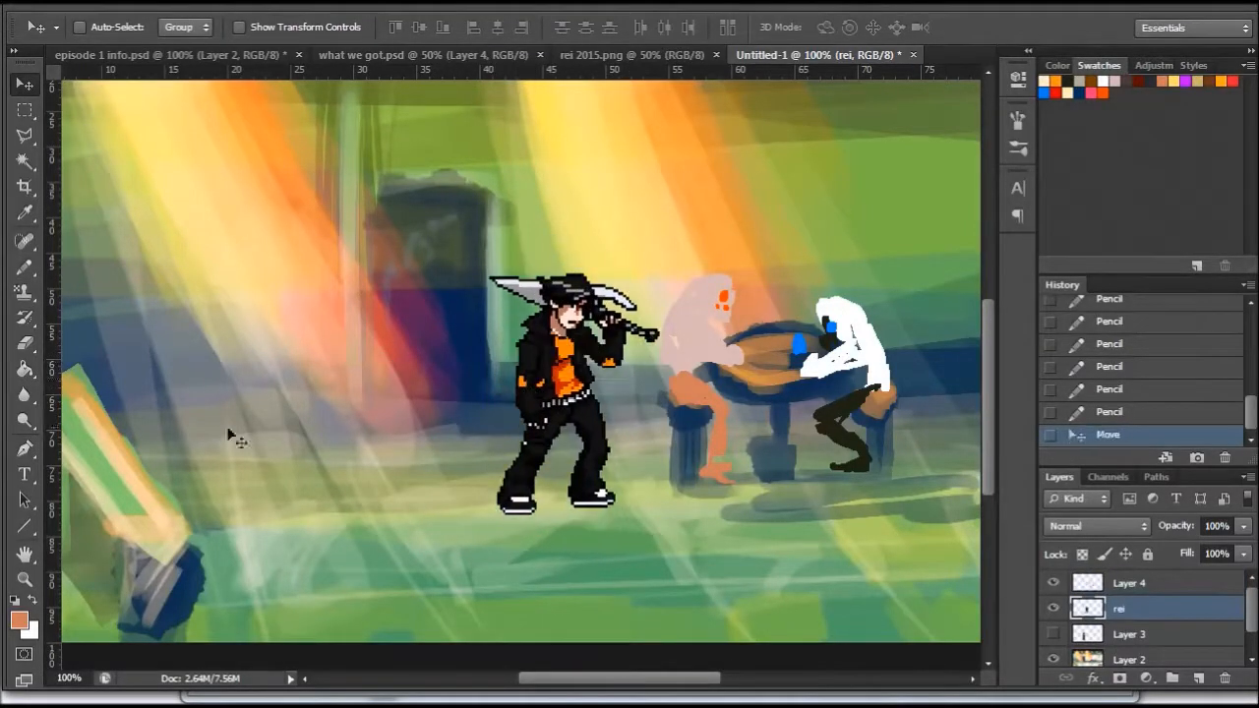
# - Choose a near-black foreground colour and outline a wide box with cut corners above the characters using the Polygonal Lasso
pyautogui.moveTo(990, 350); pyautogui.dragTo(990, 313)
pyautogui.click(21, 620)
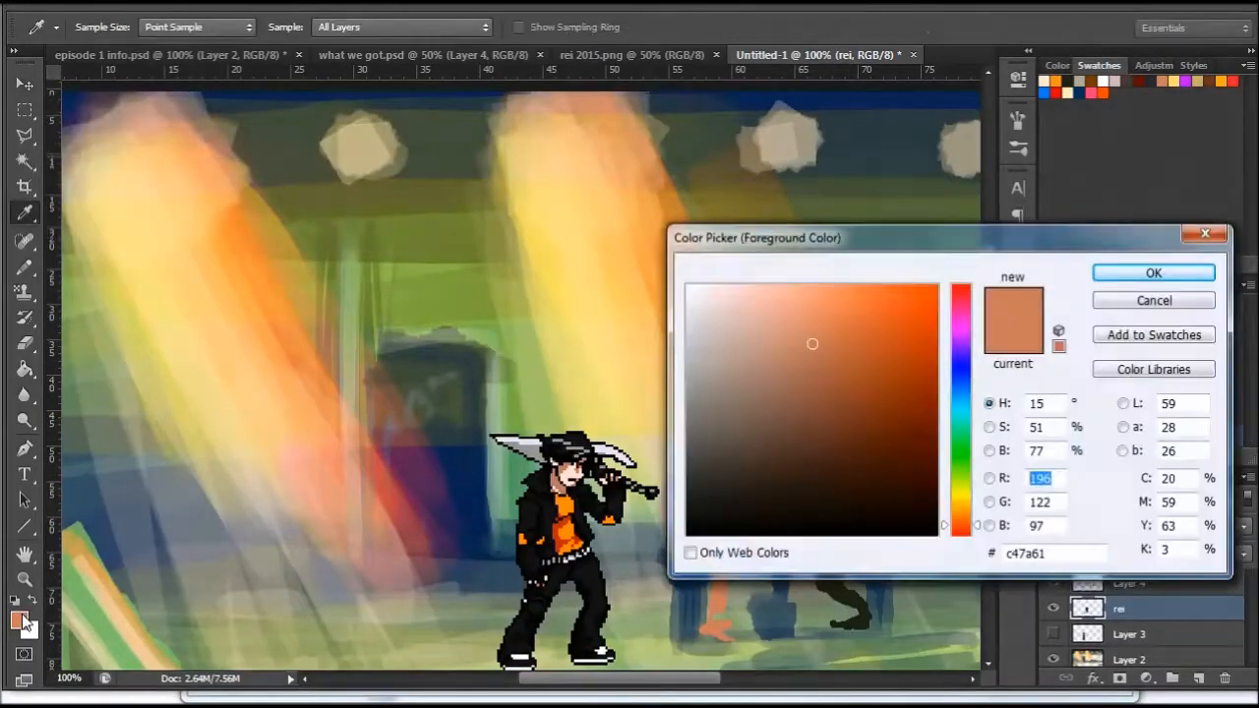
pyautogui.click(741, 463)
pyautogui.click(1112, 274)
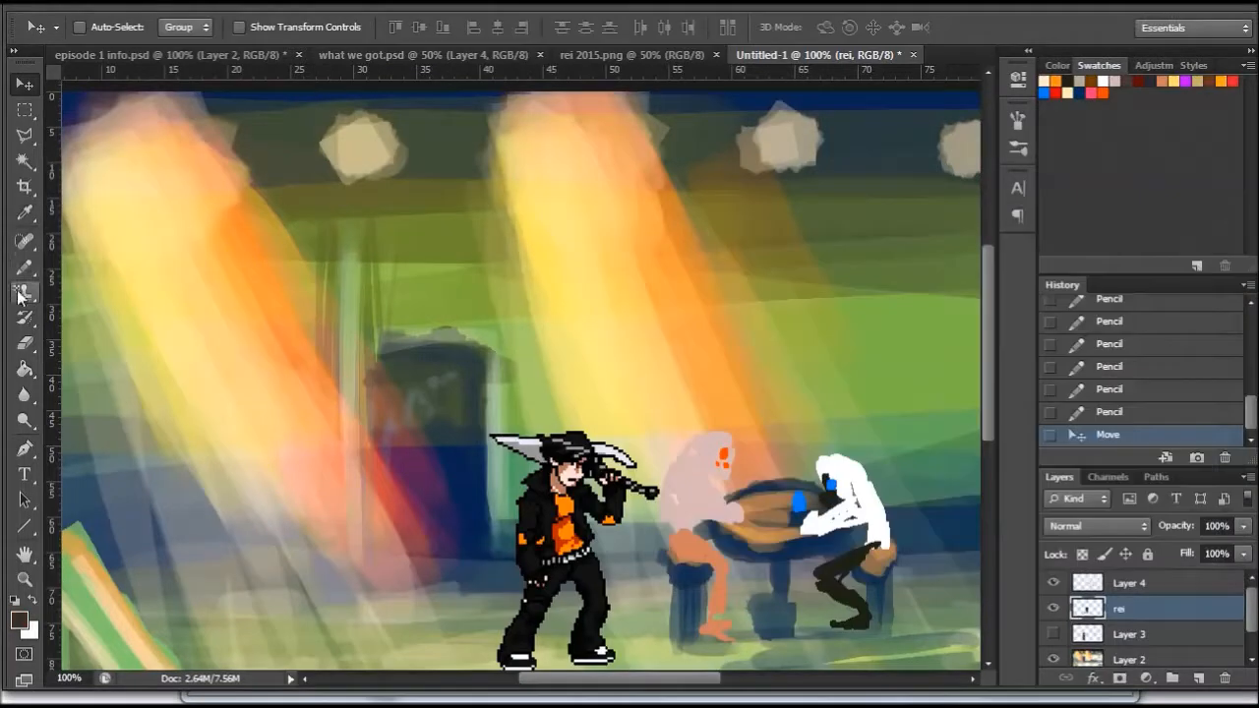
pyautogui.click(25, 135)
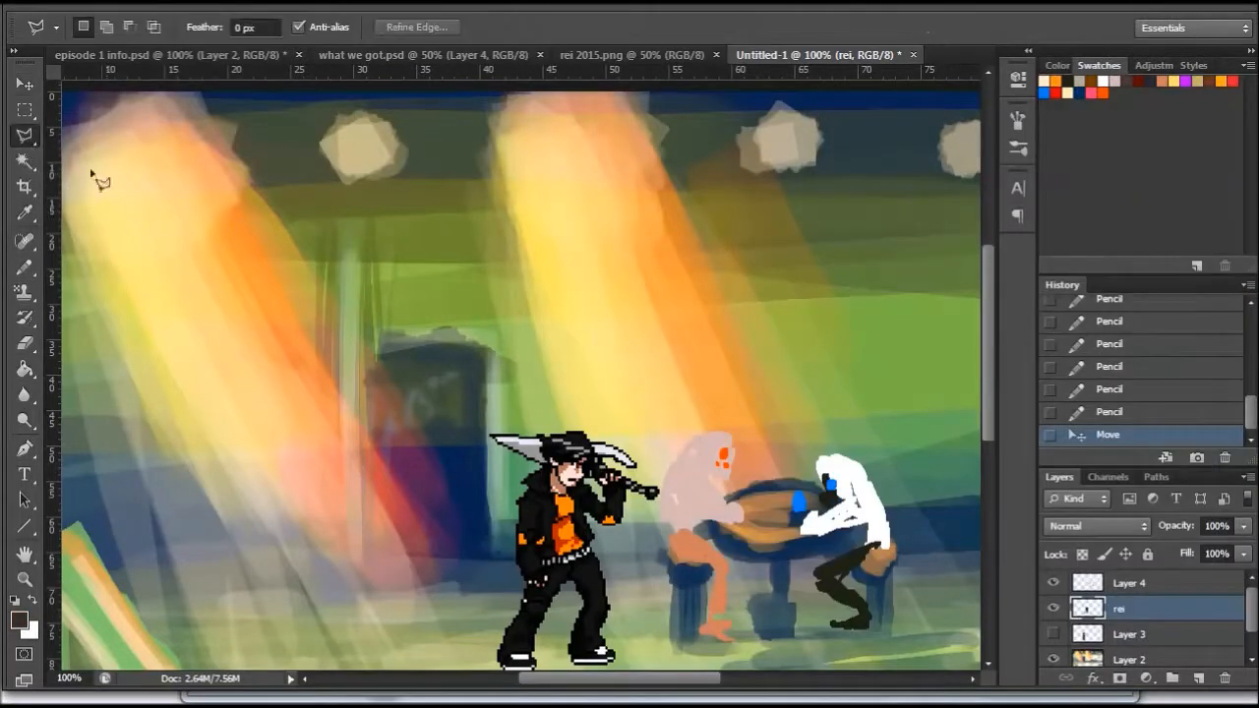
pyautogui.click(165, 202)
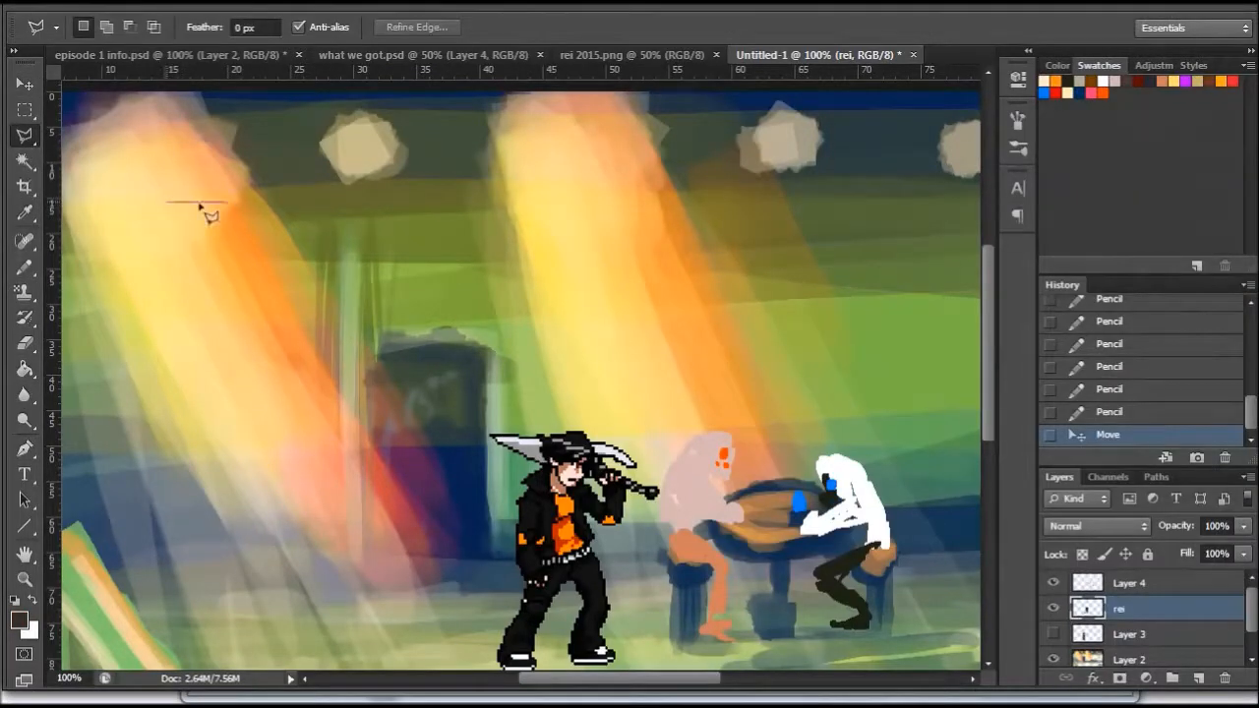
pyautogui.click(849, 203)
pyautogui.click(889, 241)
pyautogui.click(889, 290)
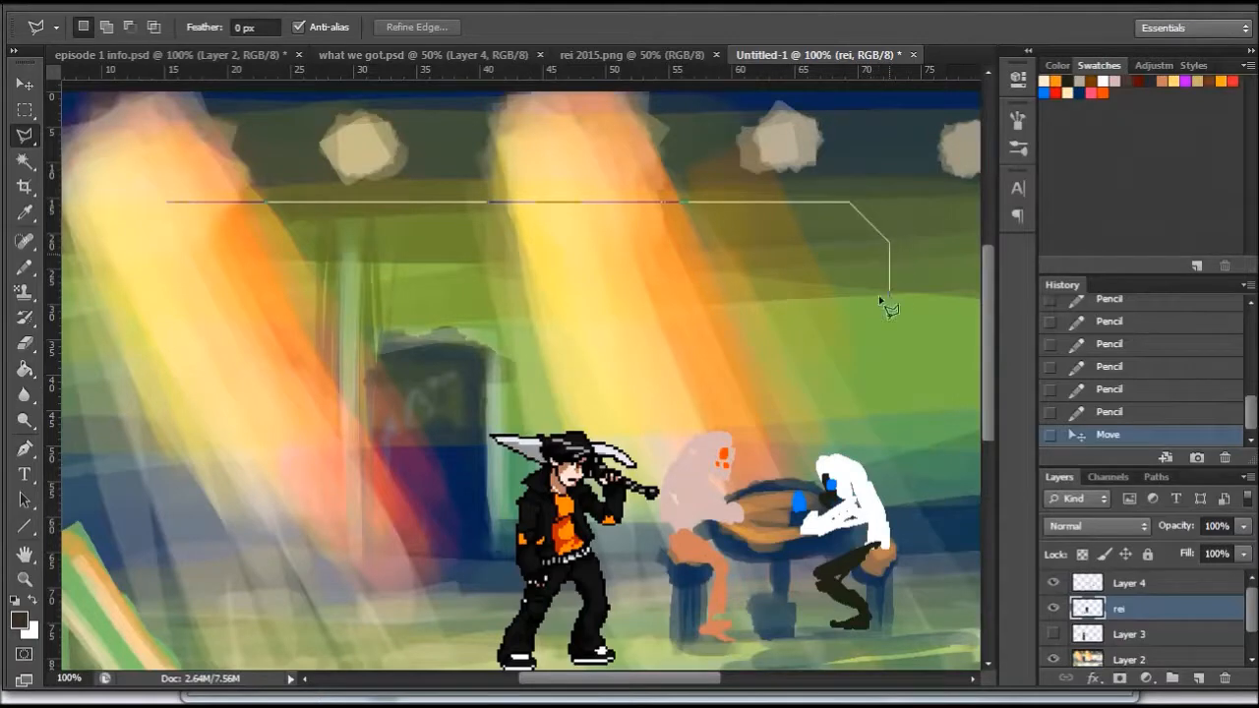
pyautogui.click(888, 363)
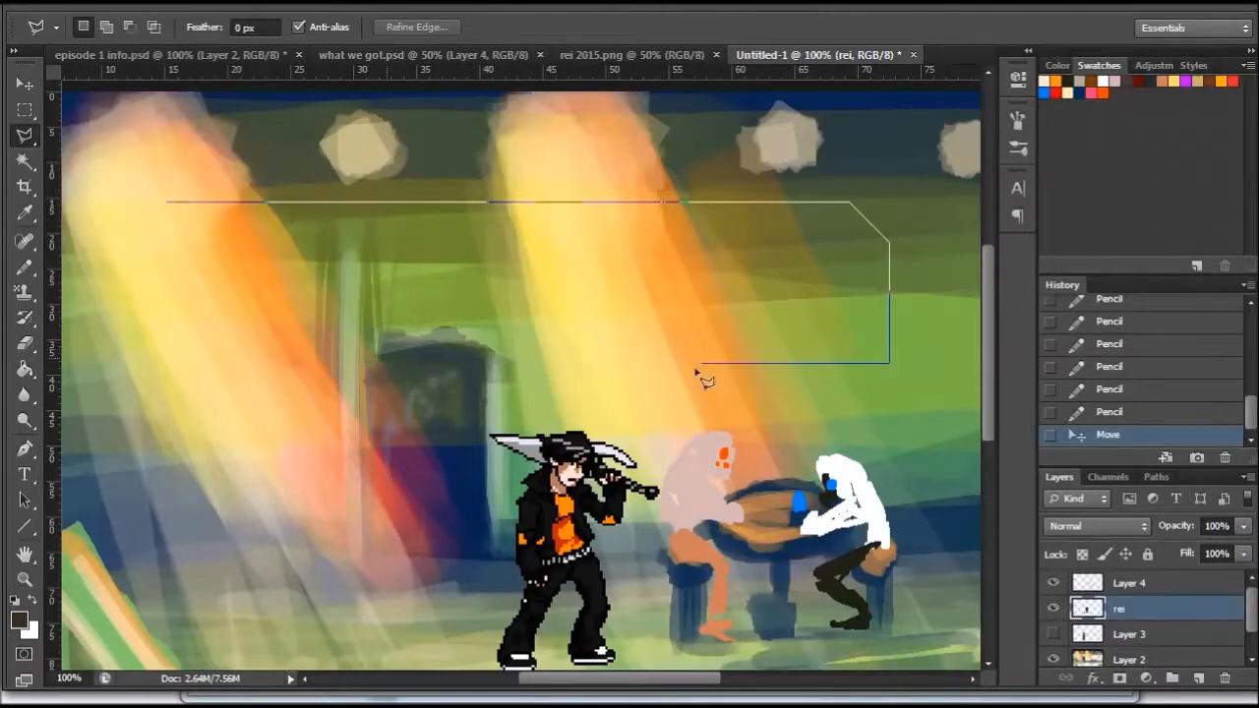
pyautogui.click(872, 376)
pyautogui.click(114, 376)
pyautogui.click(90, 347)
pyautogui.click(91, 236)
pyautogui.click(133, 191)
pyautogui.click(139, 208)
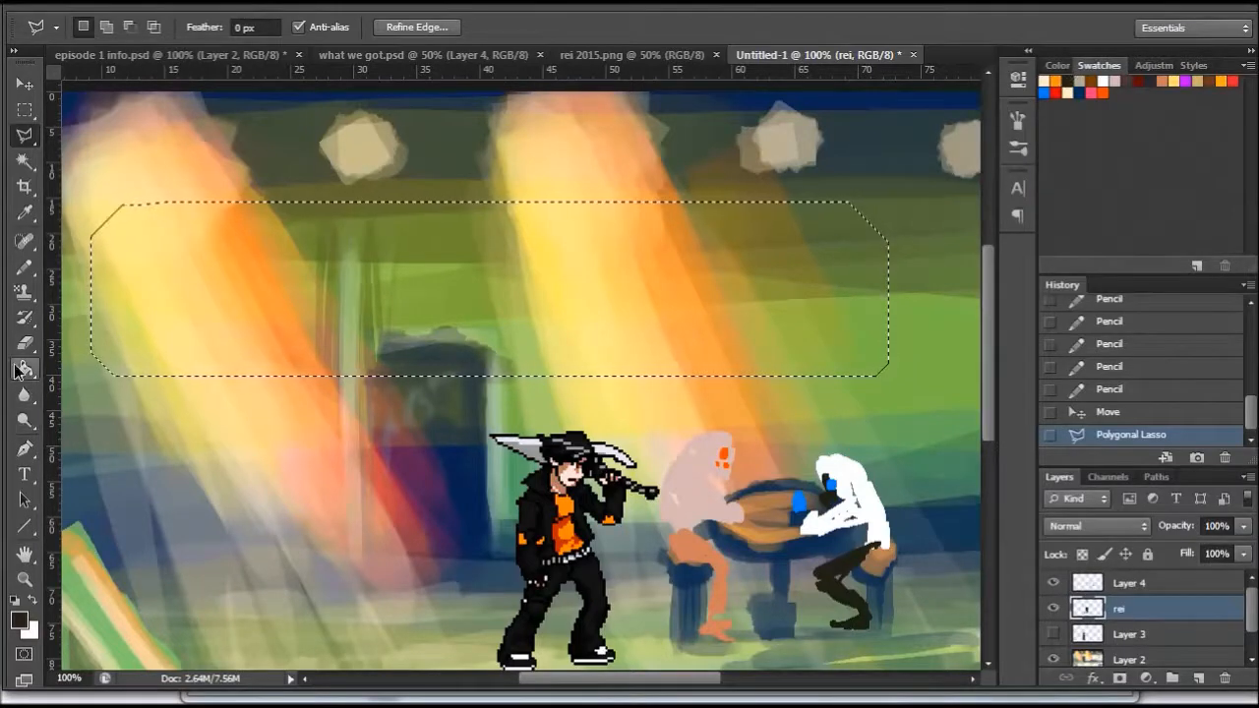
# - Add a new layer above Layer 4 and fill the box selection with the near-black colour
pyautogui.press('g')
pyautogui.click(528, 290)
pyautogui.hotkey('ctrl', 'z')
pyautogui.click(1140, 585)
pyautogui.click(1199, 677)
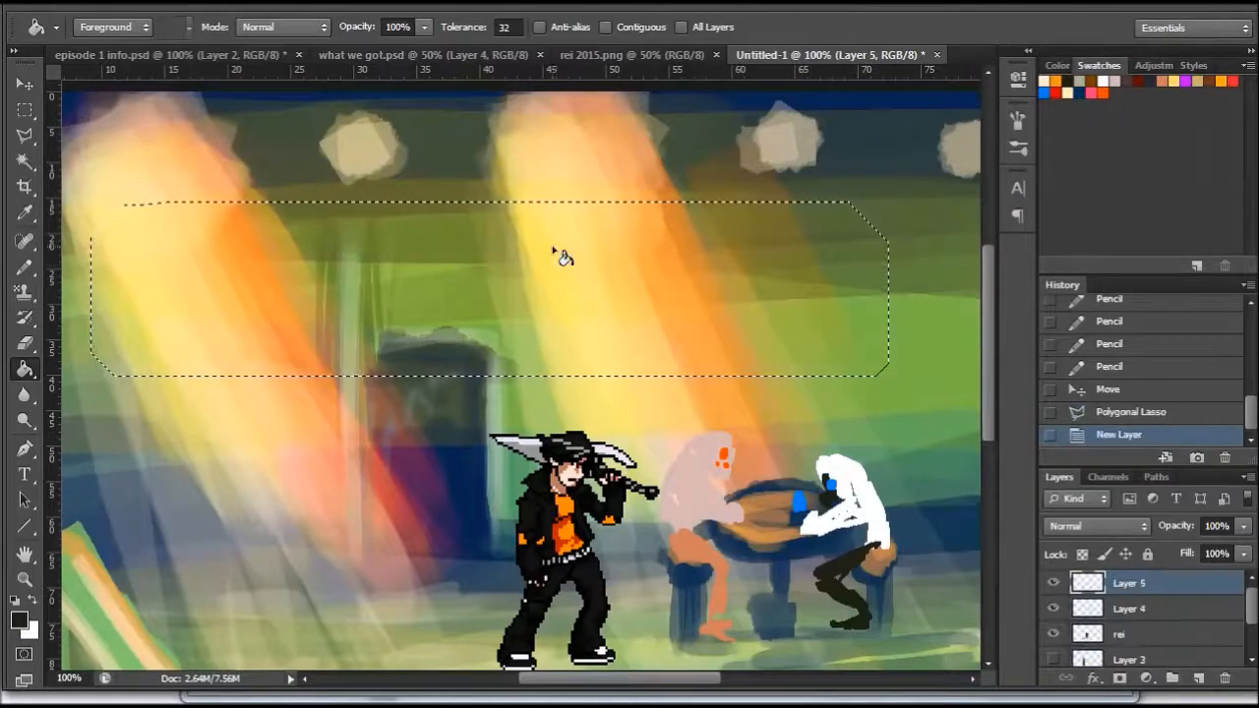
pyautogui.click(562, 256)
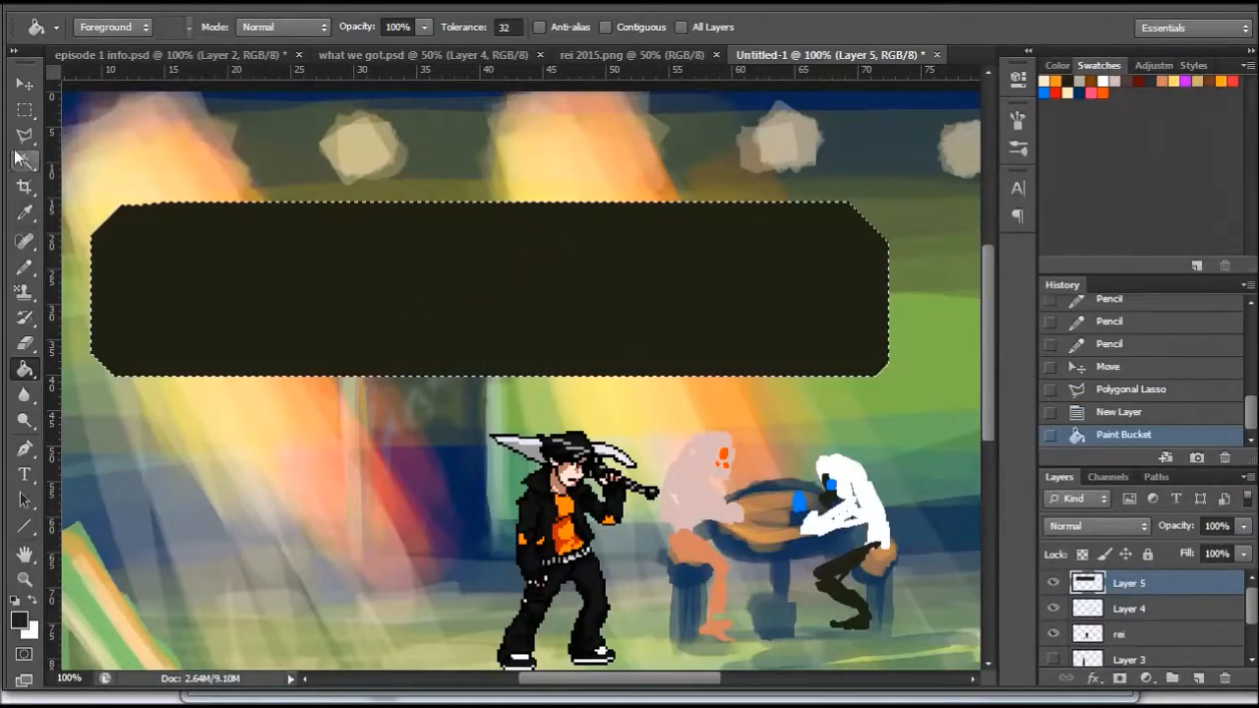
# - Stroke the dark box with a 4 px white line on the inside of the selection and deselect
pyautogui.click(61, 5)
pyautogui.click(135, 294)
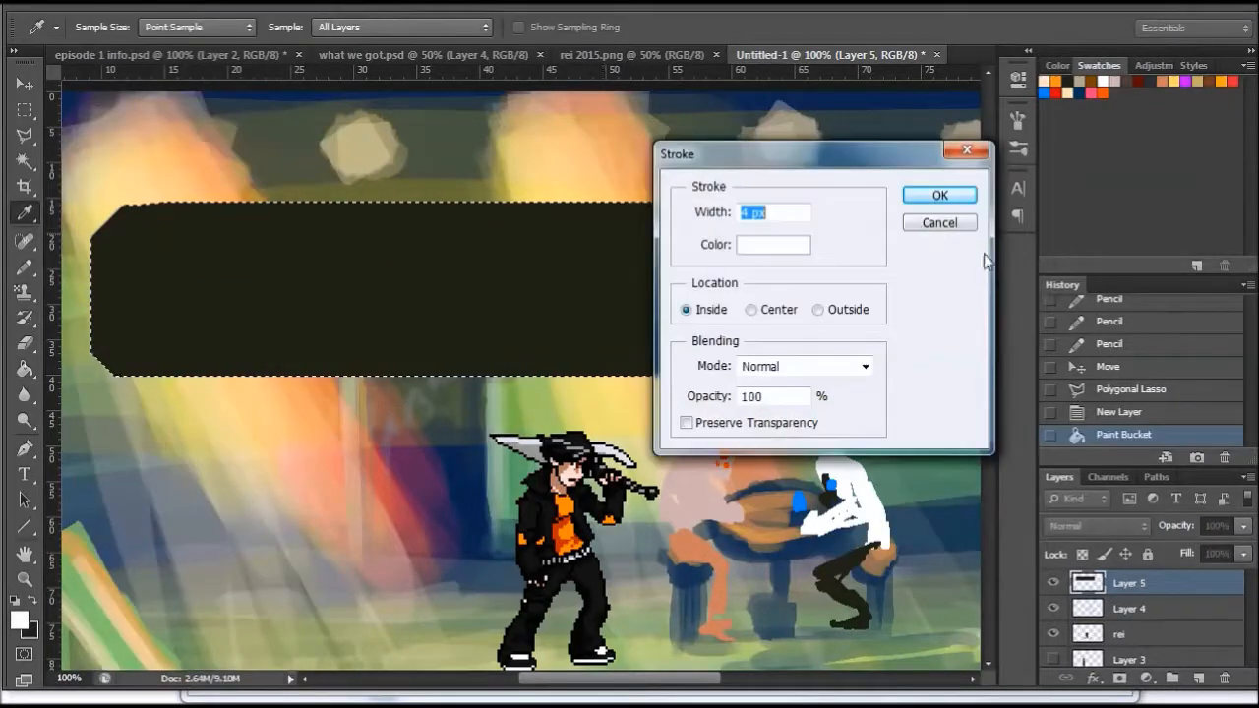
pyautogui.click(934, 193)
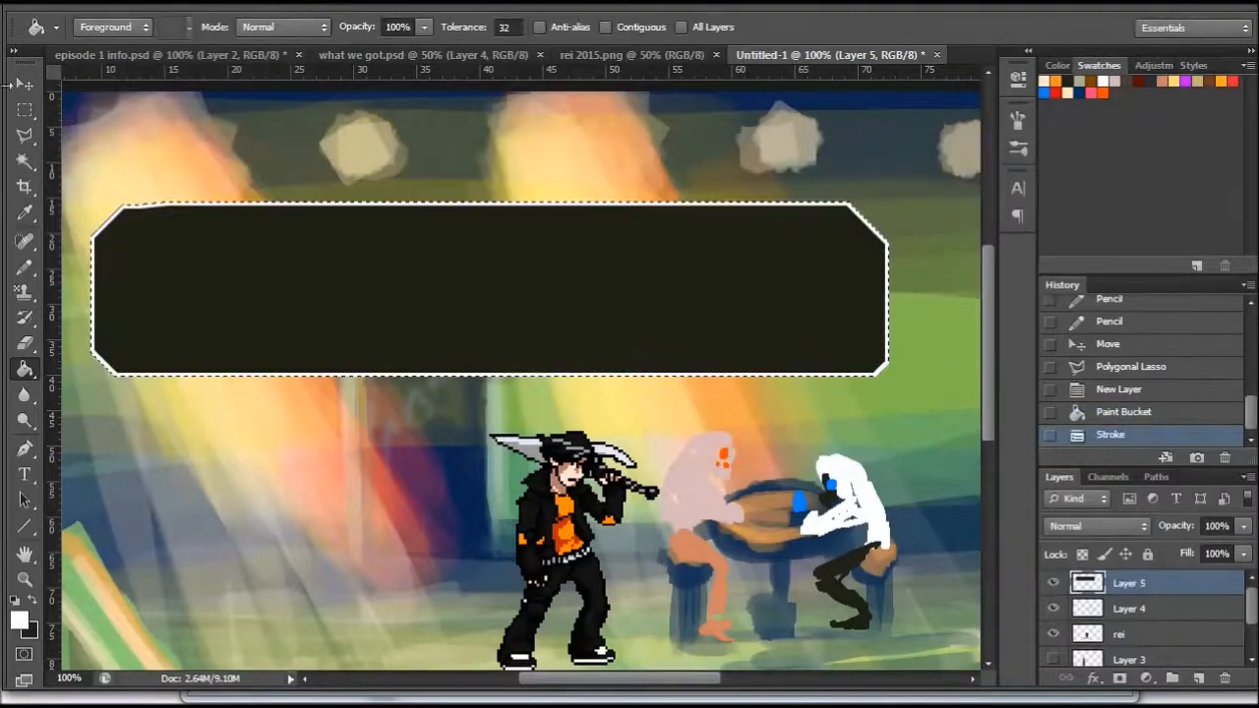
pyautogui.click(24, 135)
pyautogui.rightClick(394, 258)
pyautogui.click(492, 276)
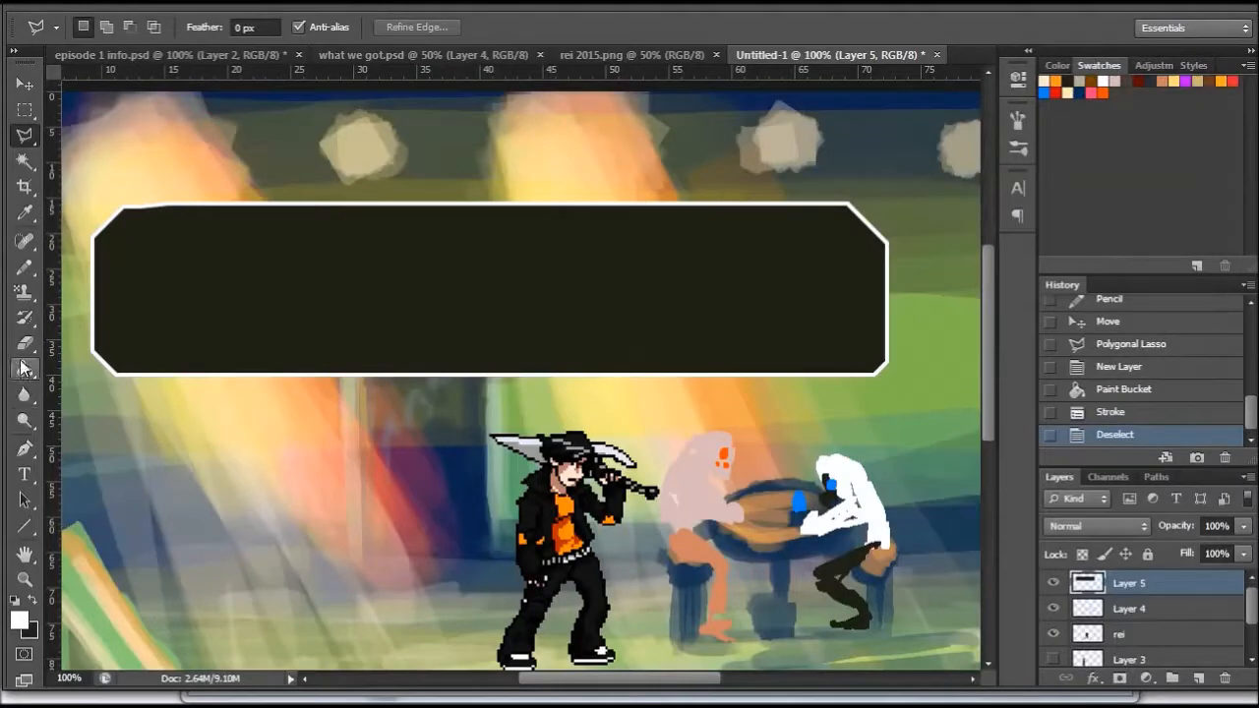
# - Add the white dialogue line "You suck, go away bounty hunter. Leave us alone!" near the upper edge of the dark box
pyautogui.click(25, 473)
pyautogui.click(166, 236)
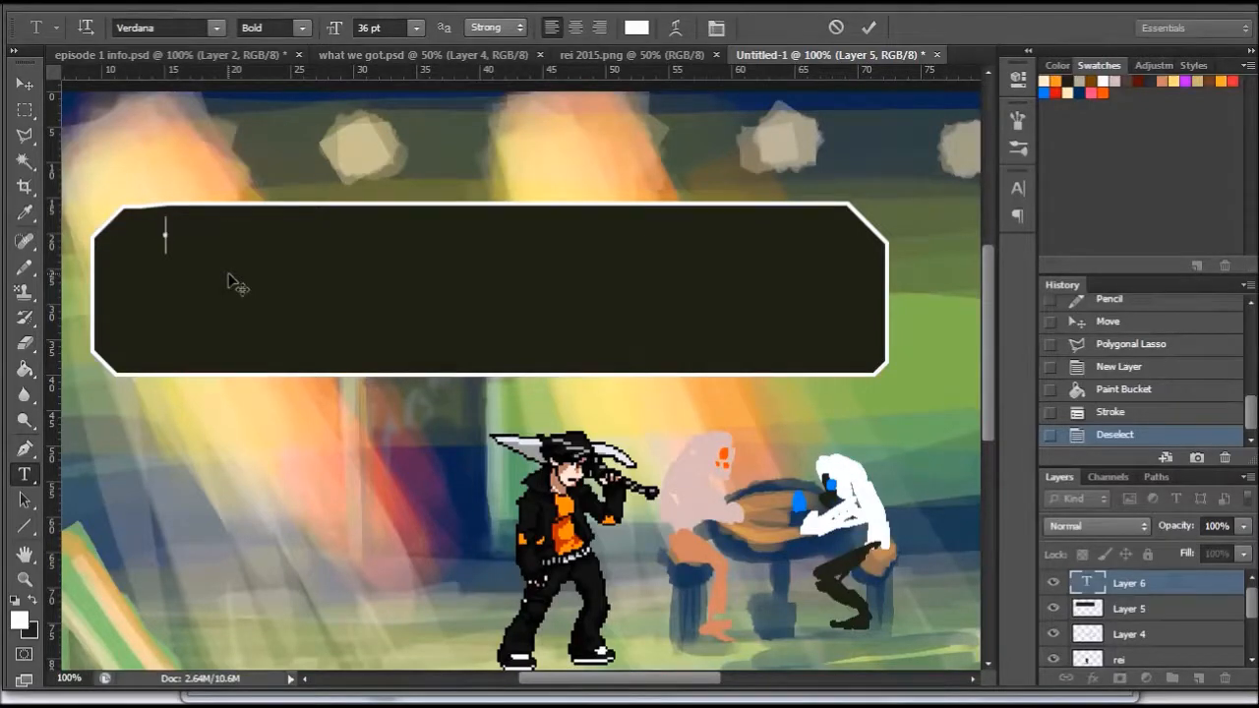
pyautogui.write('You suck, g')
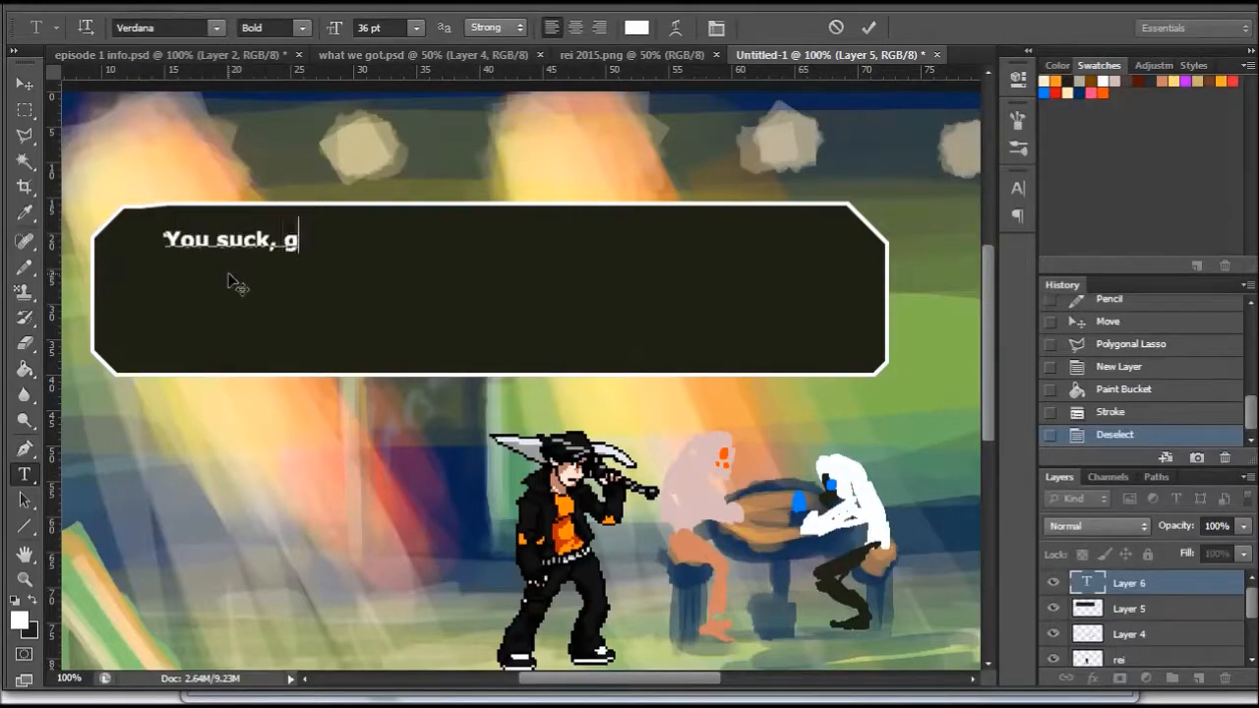
pyautogui.write('o away bo')
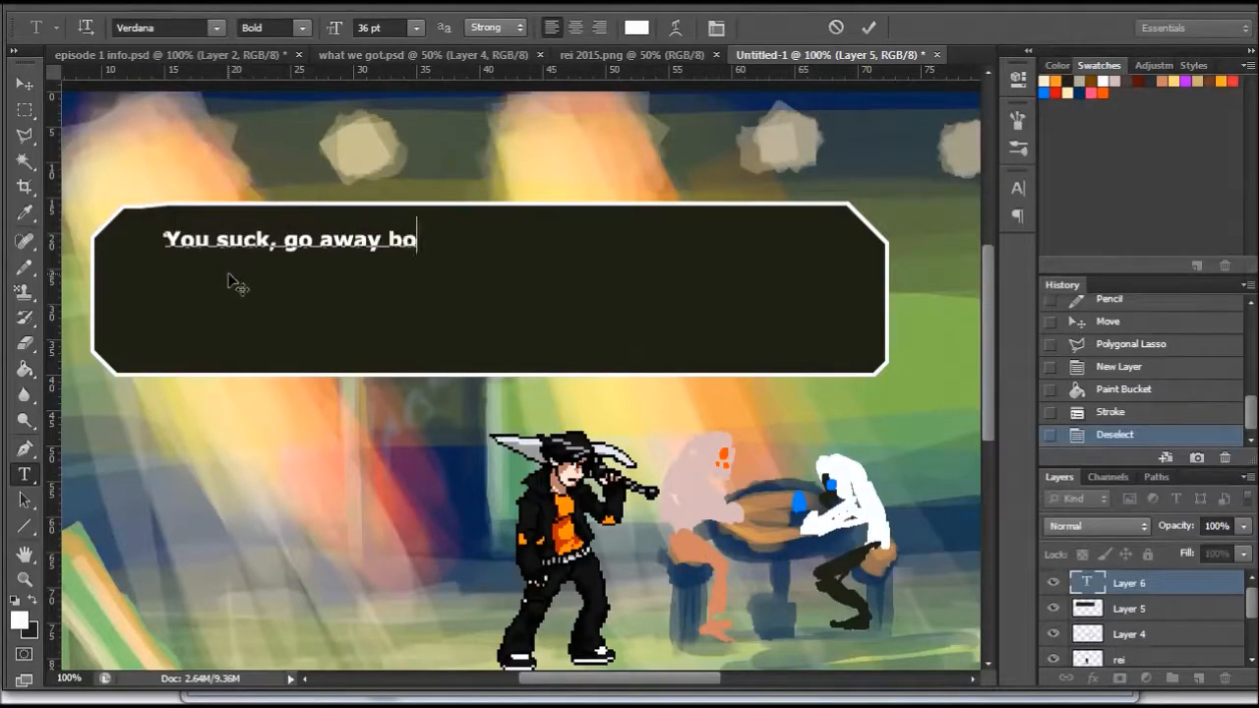
pyautogui.write('unty hunter')
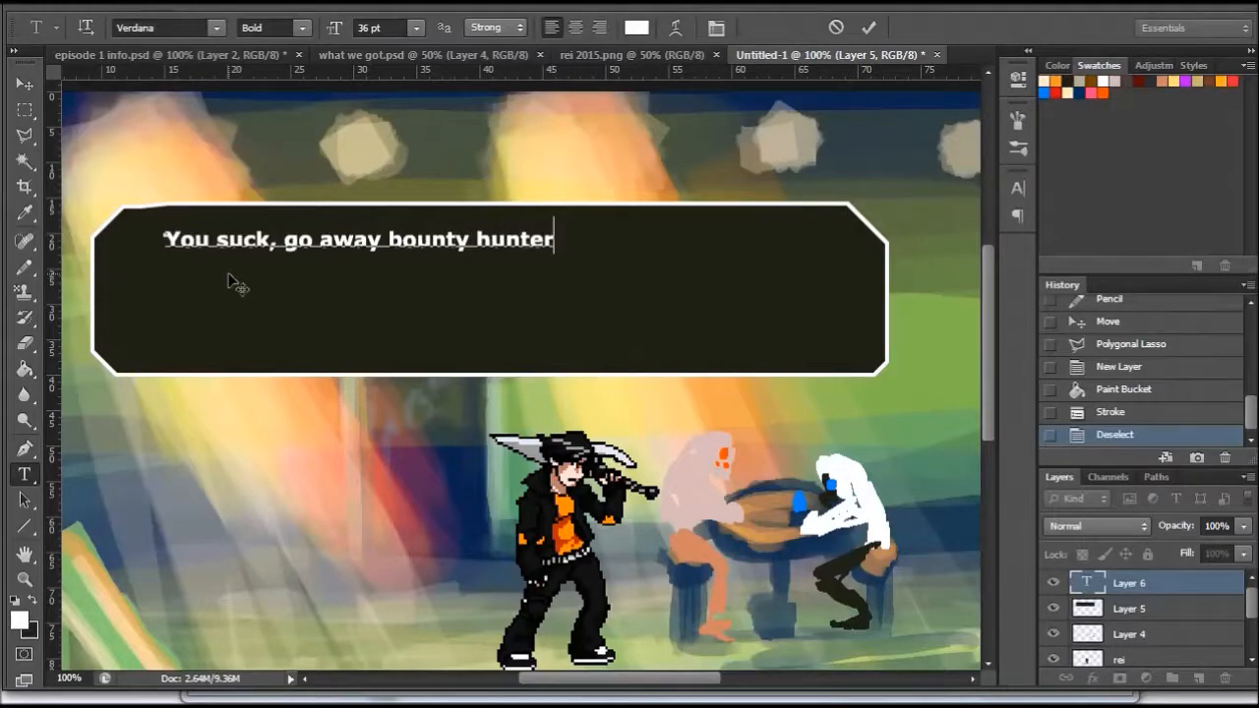
pyautogui.write('eave yu')
pyautogui.press('BackSpace')
pyautogui.press('BackSpace')
pyautogui.write('us a')
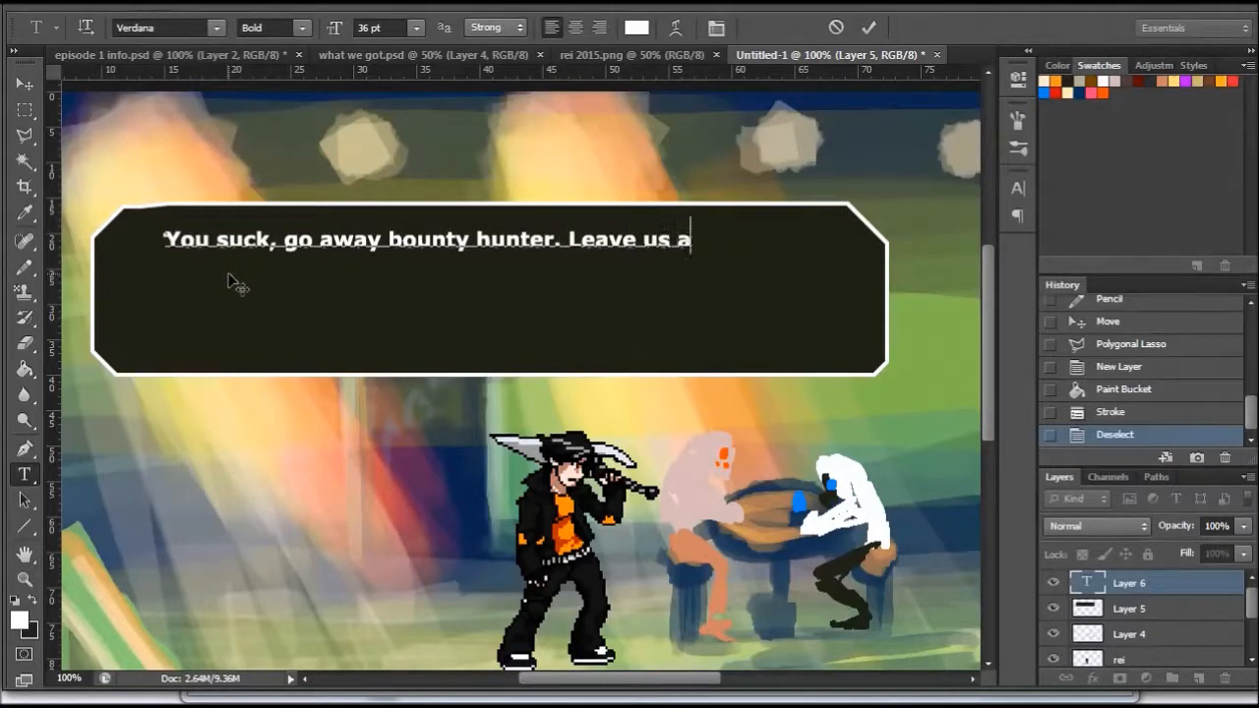
pyautogui.write('lone.!')
pyautogui.click(25, 83)
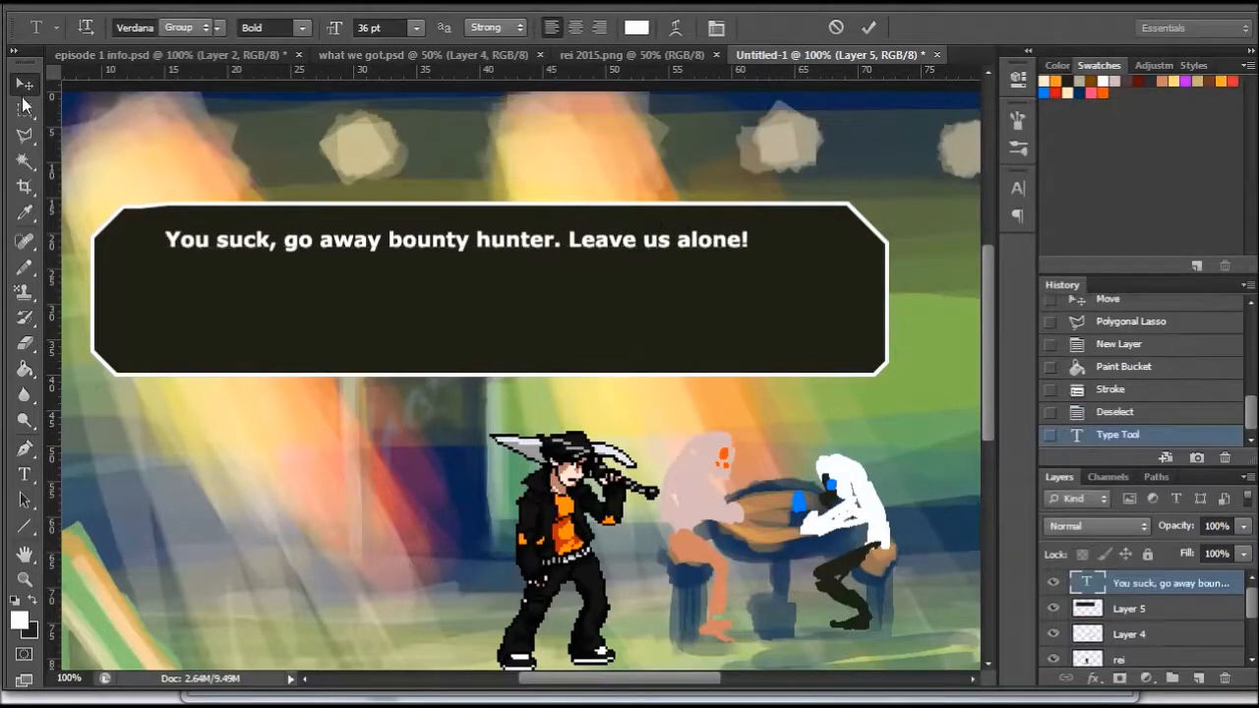
# - Start a second text under the dialogue line with the options "* Punch dude in te back of the head" and "*bribe em"
pyautogui.click(25, 474)
pyautogui.click(152, 285)
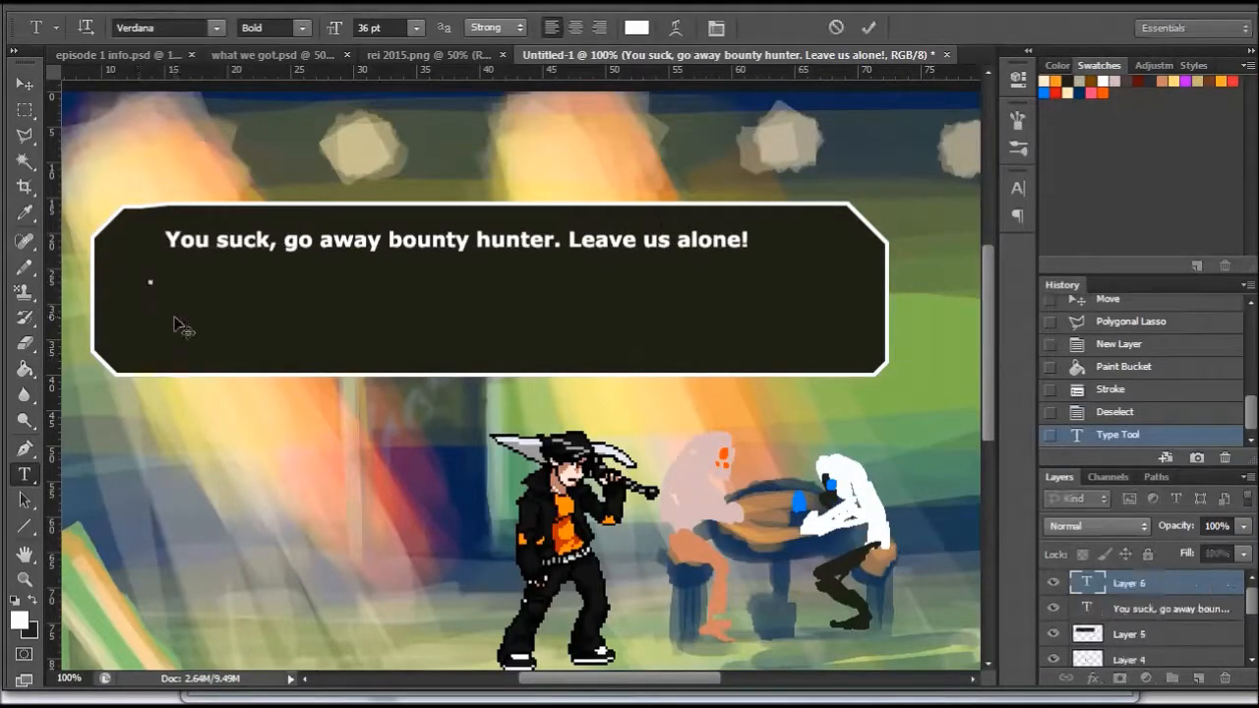
pyautogui.write('* Punk')
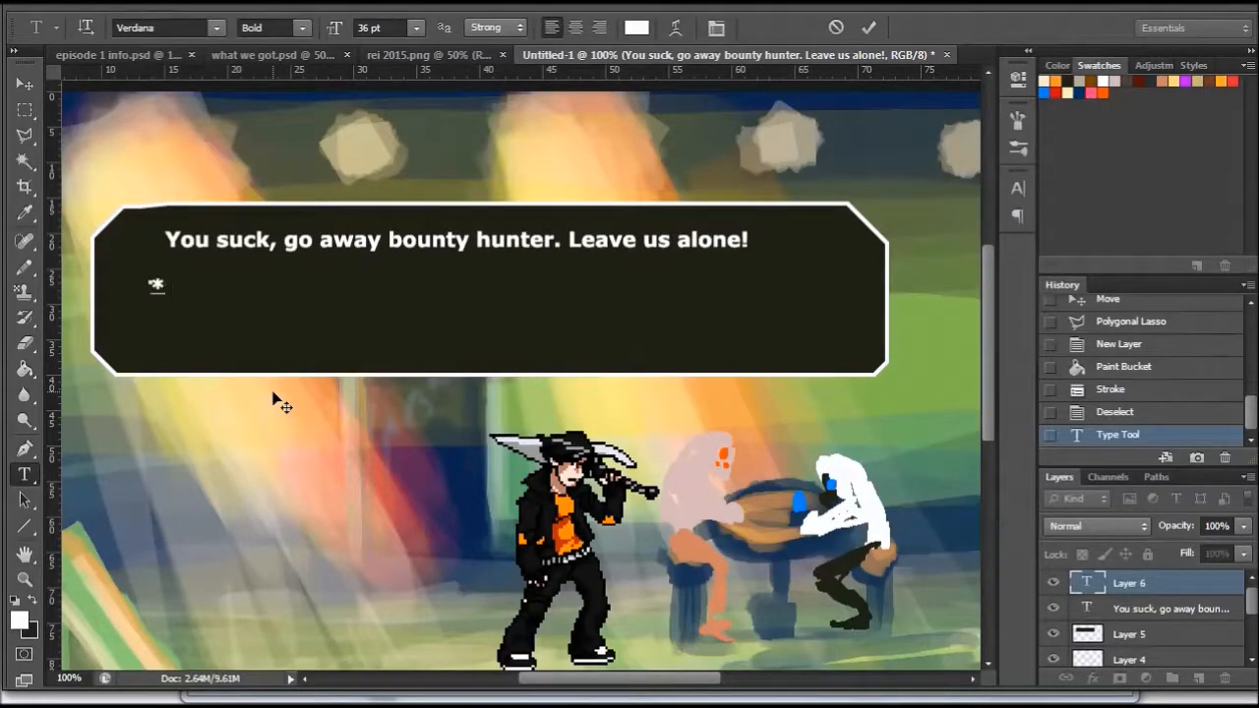
pyautogui.press('BackSpace')
pyautogui.write('c')
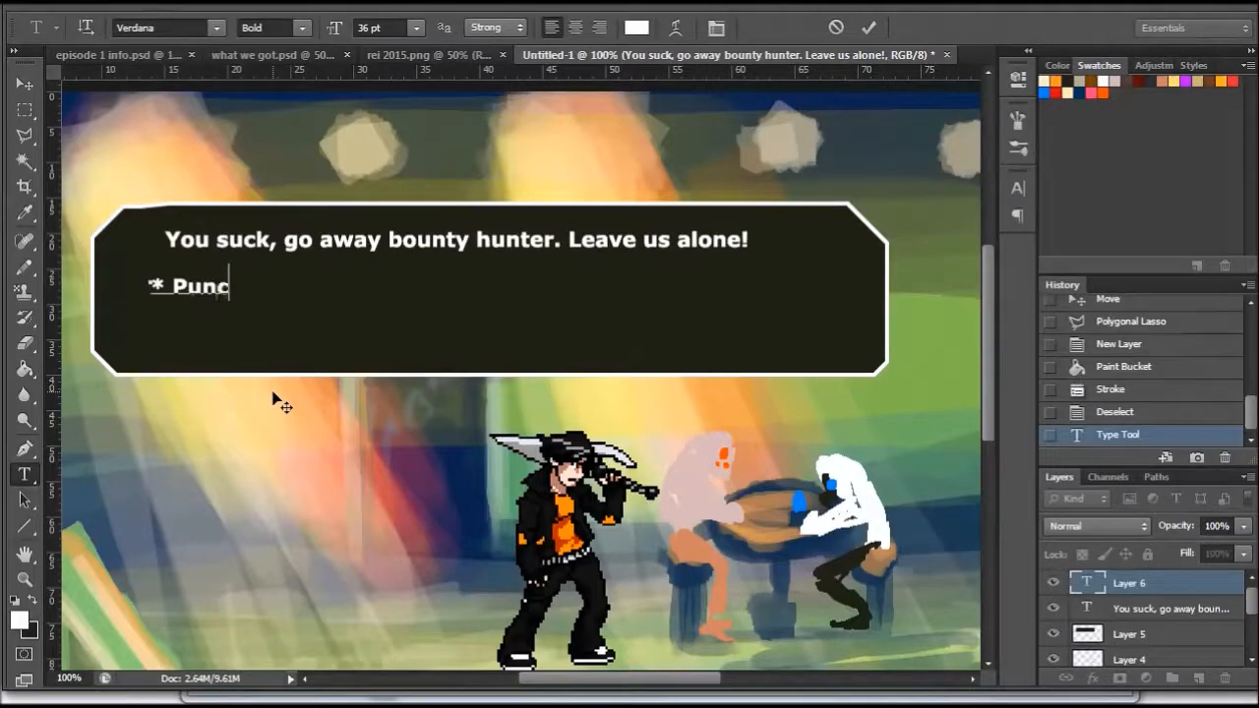
pyautogui.write('h dude')
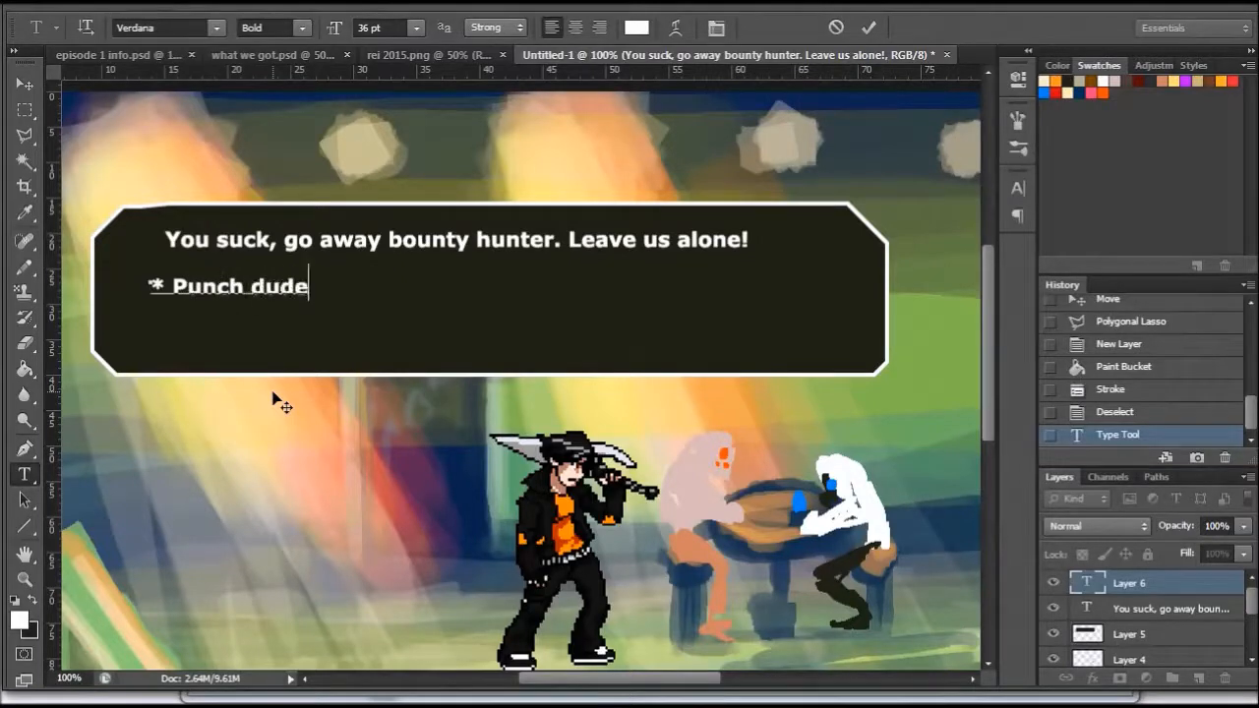
pyautogui.write(' in te back ')
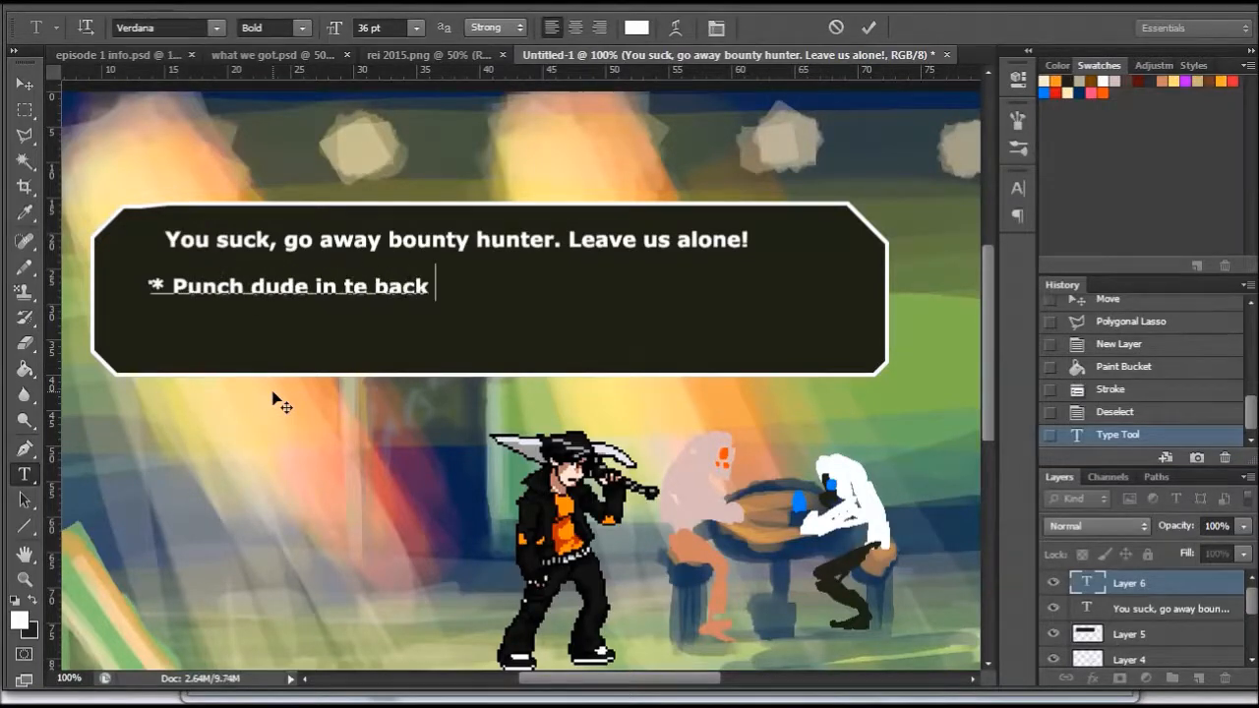
pyautogui.write('of the head')
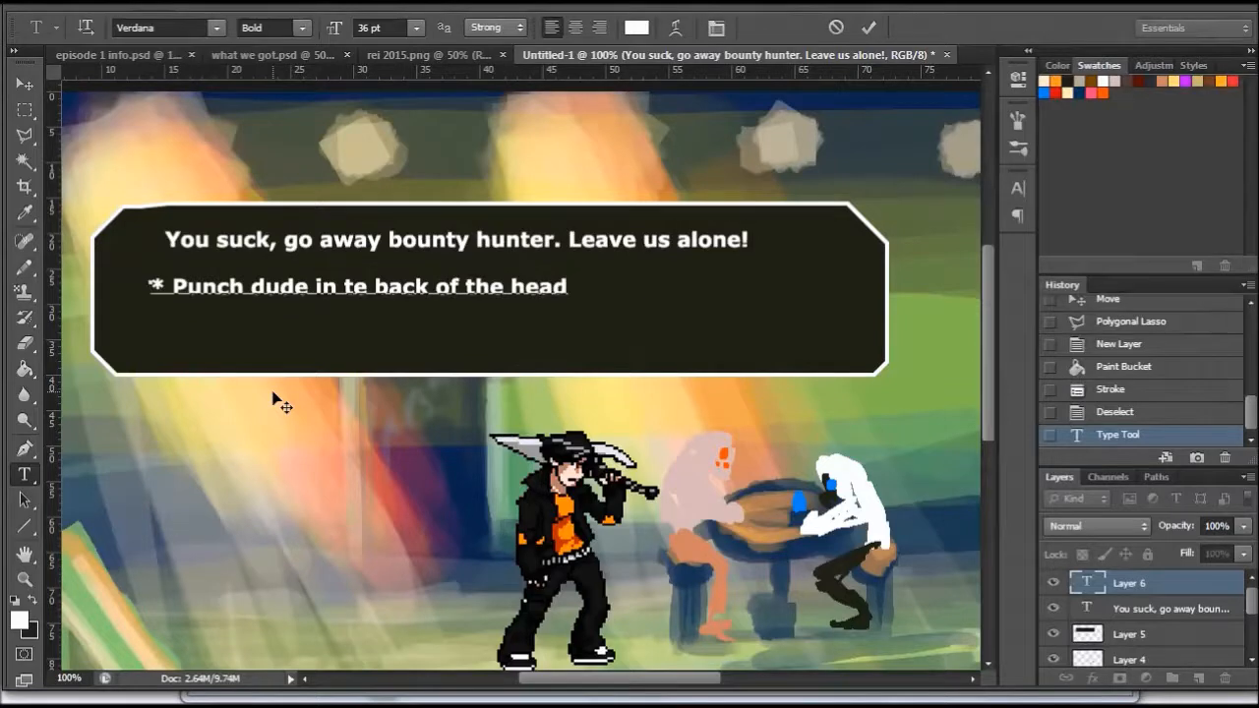
pyautogui.write('  *bribe em')
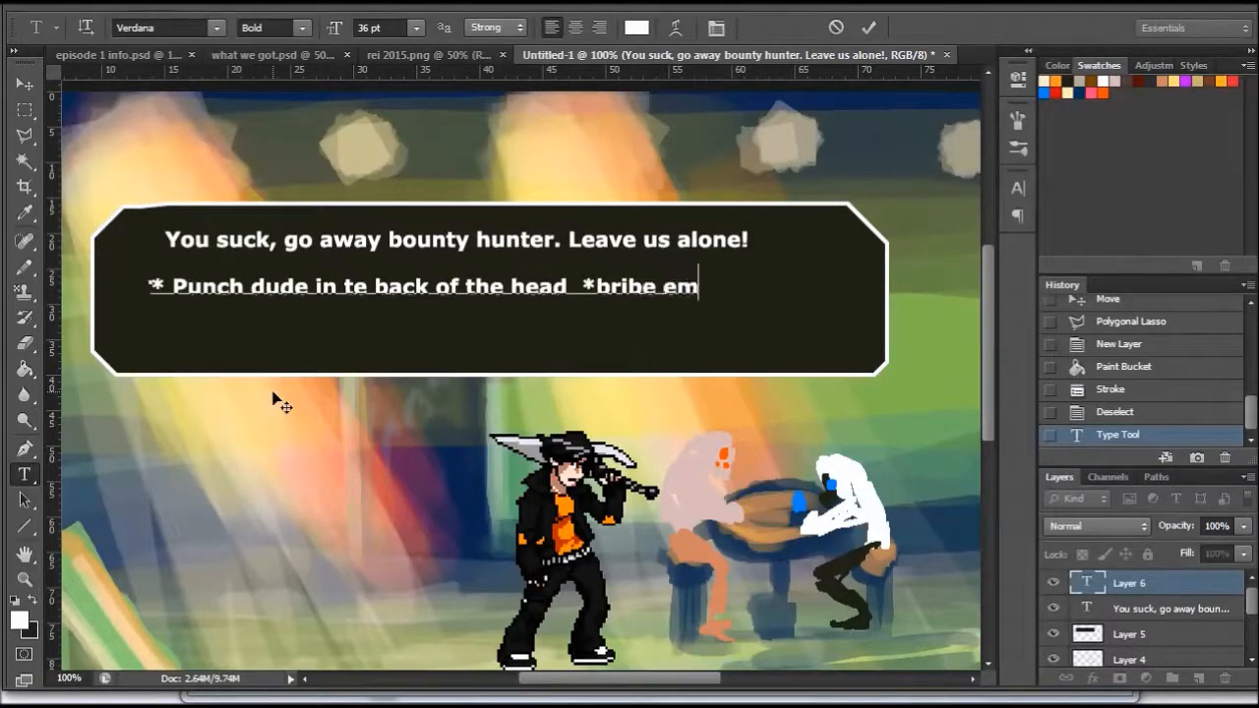
# - Add a second row of options reading "*try to talk logic", "*buy em a drink" and "*bail", spaced apart
pyautogui.press('Return')
pyautogui.write('*try to talk')
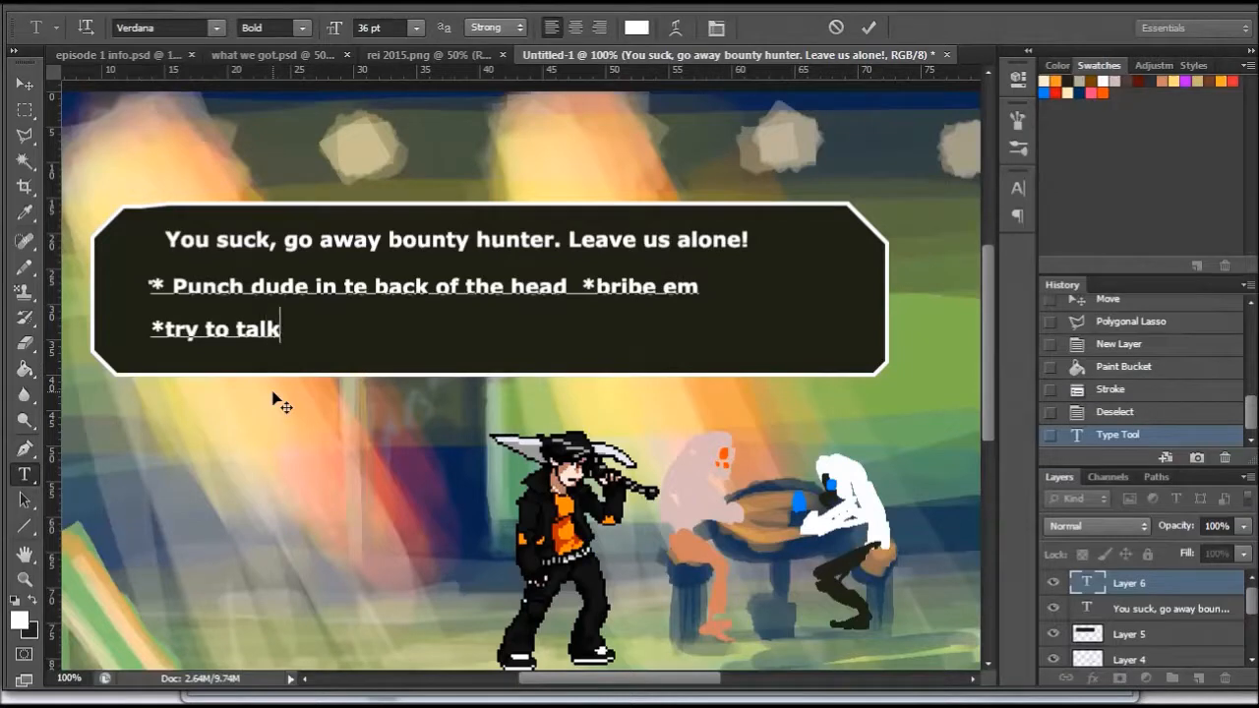
pyautogui.write(' logic')
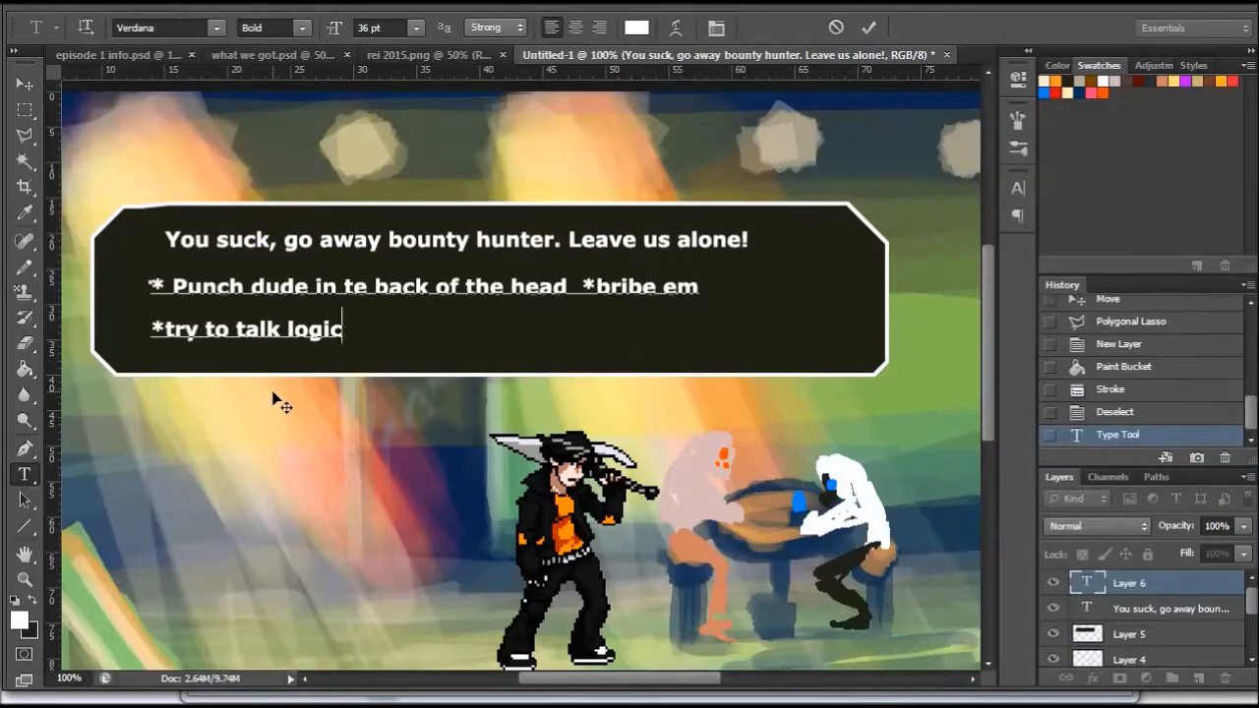
pyautogui.write('             *')
pyautogui.press('BackSpace')
pyautogui.write('*')
pyautogui.press('BackSpace')
pyautogui.press('BackSpace')
pyautogui.press('BackSpace')
pyautogui.press('BackSpace')
pyautogui.press('BackSpace')
pyautogui.press('BackSpace')
pyautogui.press('BackSpace')
pyautogui.press('BackSpace')
pyautogui.press('BackSpace')
pyautogui.press('BackSpace')
pyautogui.press('BackSpace')
pyautogui.press('BackSpace')
pyautogui.write('*buy em a ')
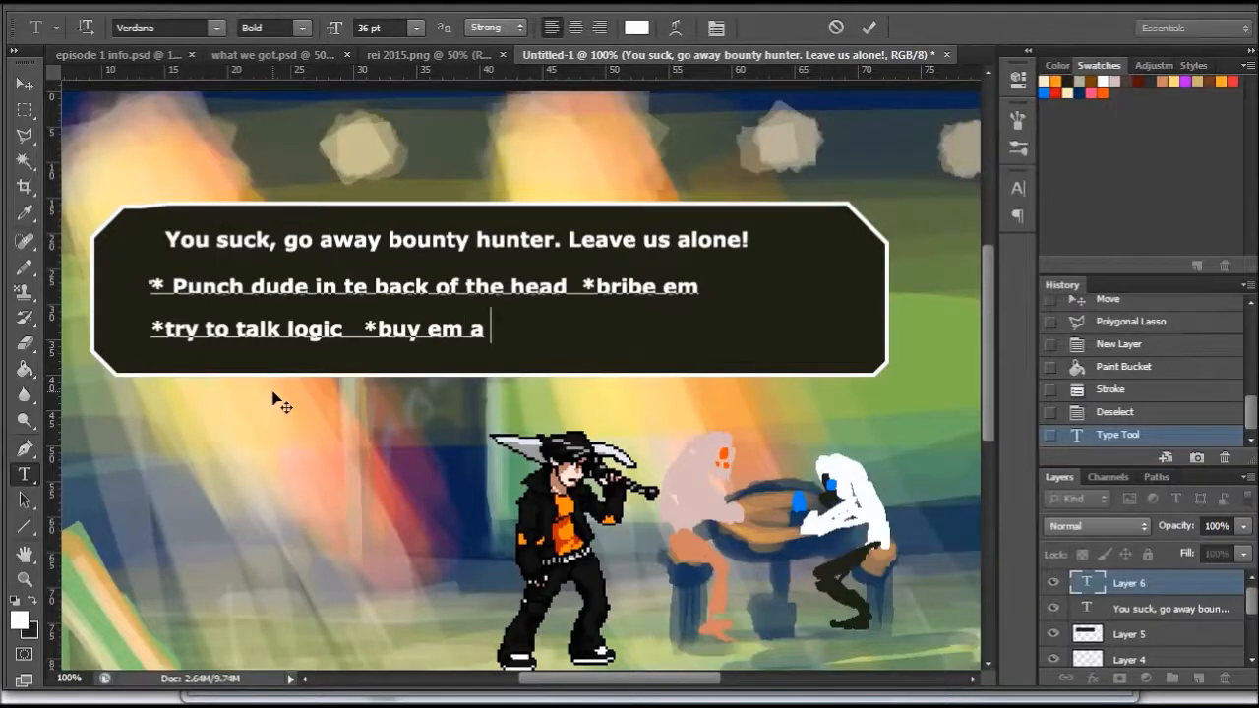
pyautogui.write('drink *')
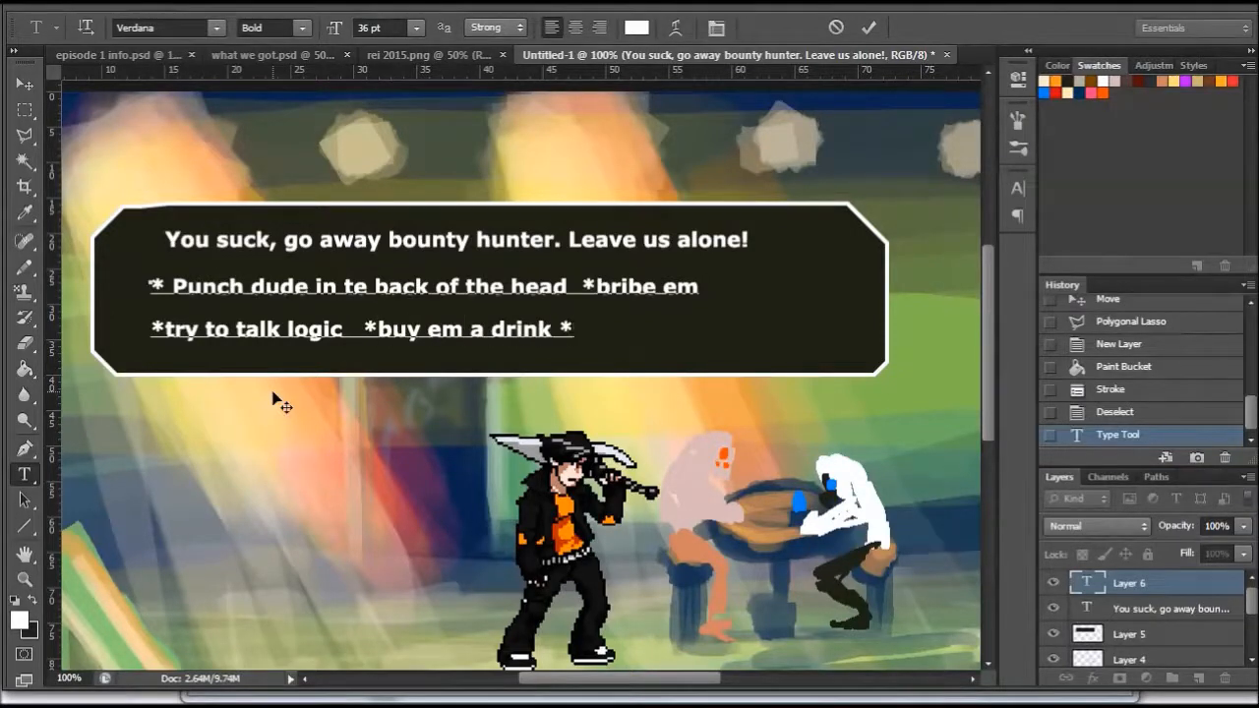
pyautogui.write('bail')
pyautogui.click(558, 327)
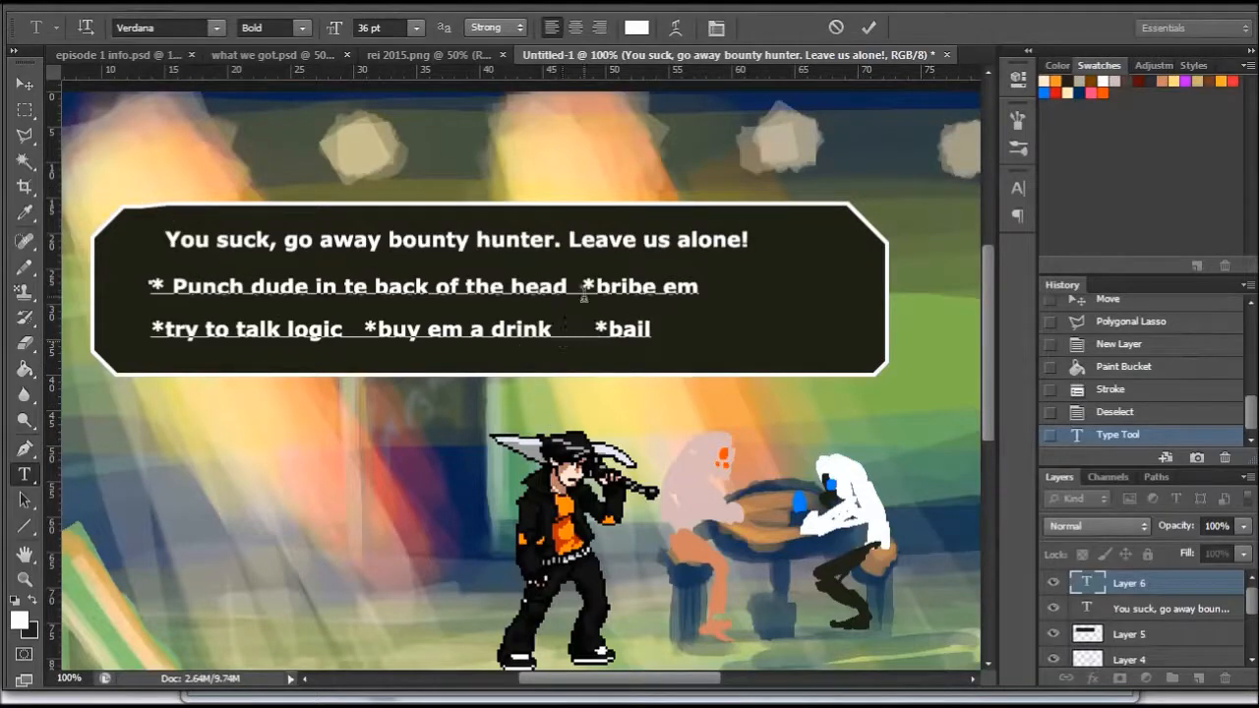
# - Recolour the option "* Punch dude in te back of the head" orange and commit the text
pyautogui.moveTo(575, 286); pyautogui.dragTo(148, 287)
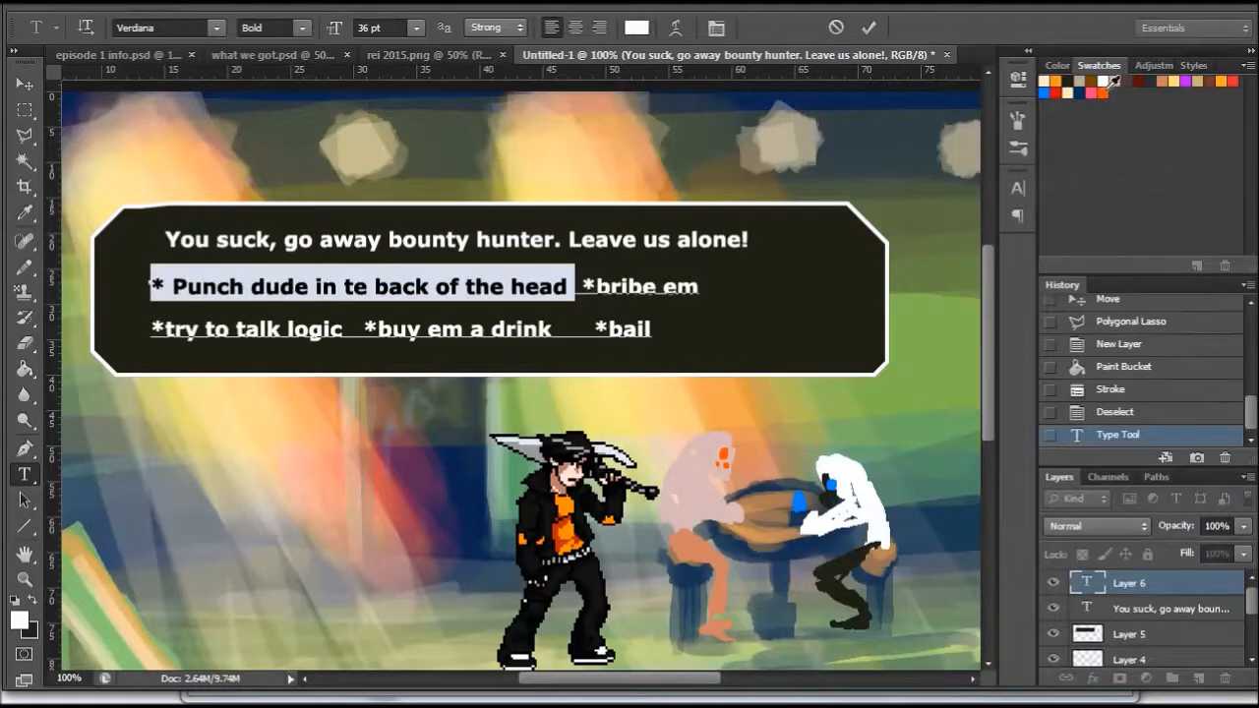
pyautogui.click(1102, 92)
pyautogui.click(25, 84)
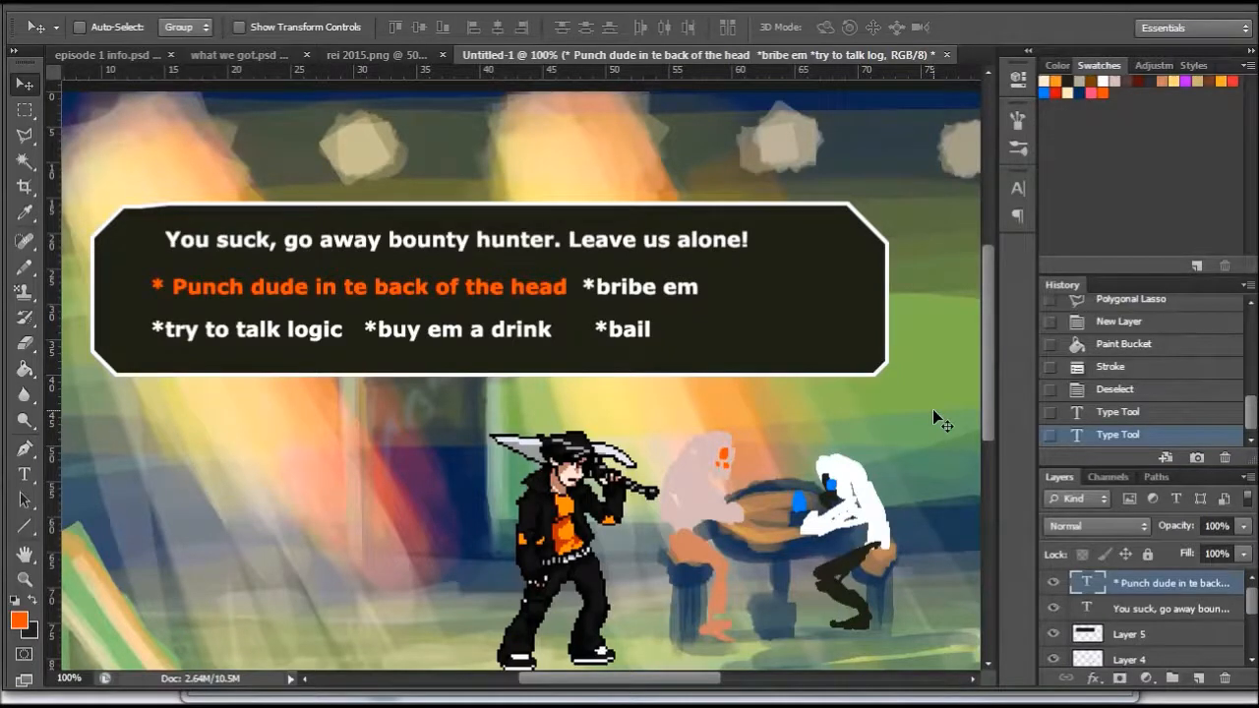
# - Lower the opacity of the dialogue box on Layer 5 to 54%
pyautogui.moveTo(987, 355)
pyautogui.mouseDown()
pyautogui.moveTo(980, 425)
pyautogui.moveTo(976, 366)
pyautogui.mouseUp()
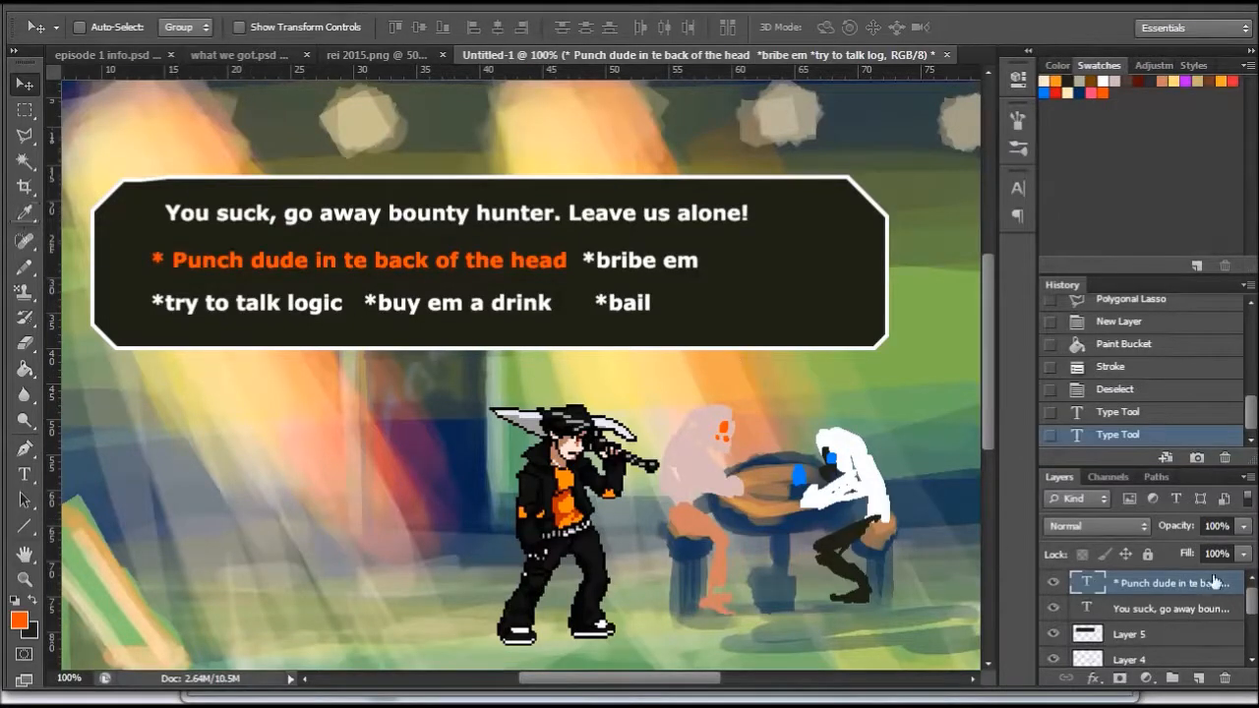
pyautogui.click(1141, 634)
pyautogui.click(1243, 526)
pyautogui.moveTo(1241, 549); pyautogui.dragTo(1196, 549)
pyautogui.moveTo(993, 338); pyautogui.dragTo(992, 357)
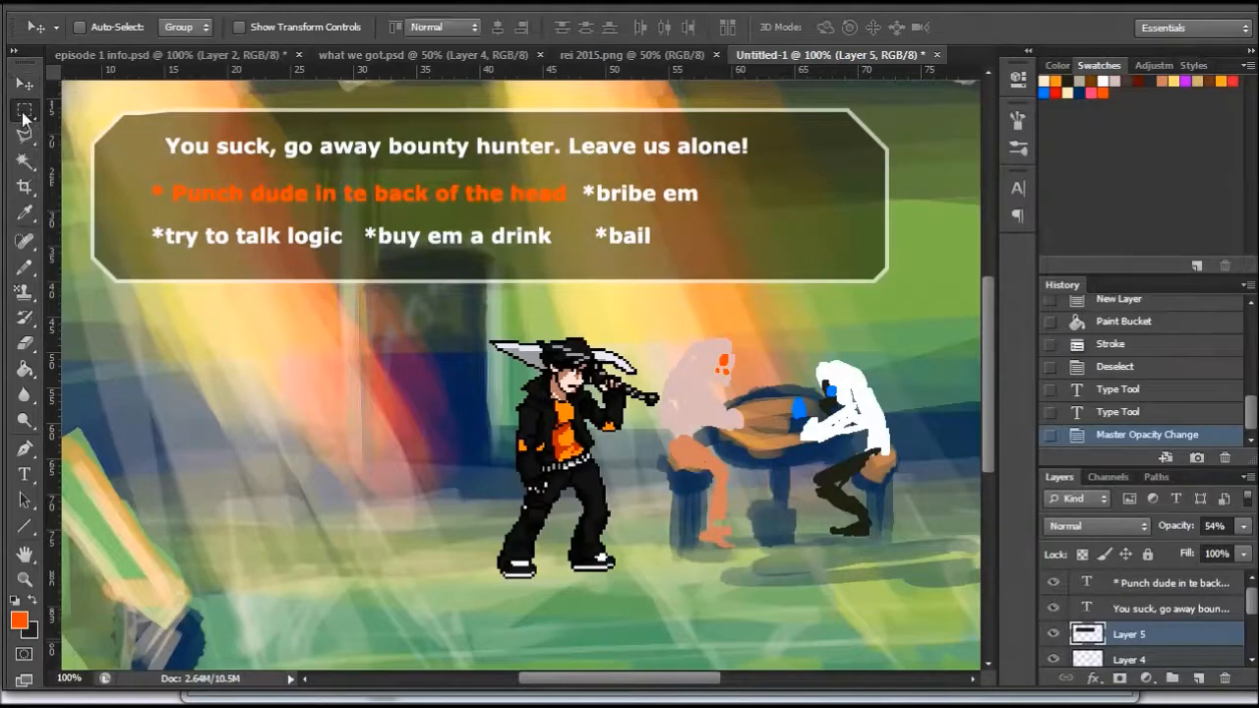
# - Cover most of the scene with a near-black filled rectangle on a new layer above the text layers, and deselect
pyautogui.click(26, 110)
pyautogui.moveTo(94, 96)
pyautogui.mouseDown()
pyautogui.moveTo(719, 596)
pyautogui.moveTo(878, 666)
pyautogui.mouseUp()
pyautogui.click(32, 601)
pyautogui.click(26, 376)
pyautogui.click(309, 458)
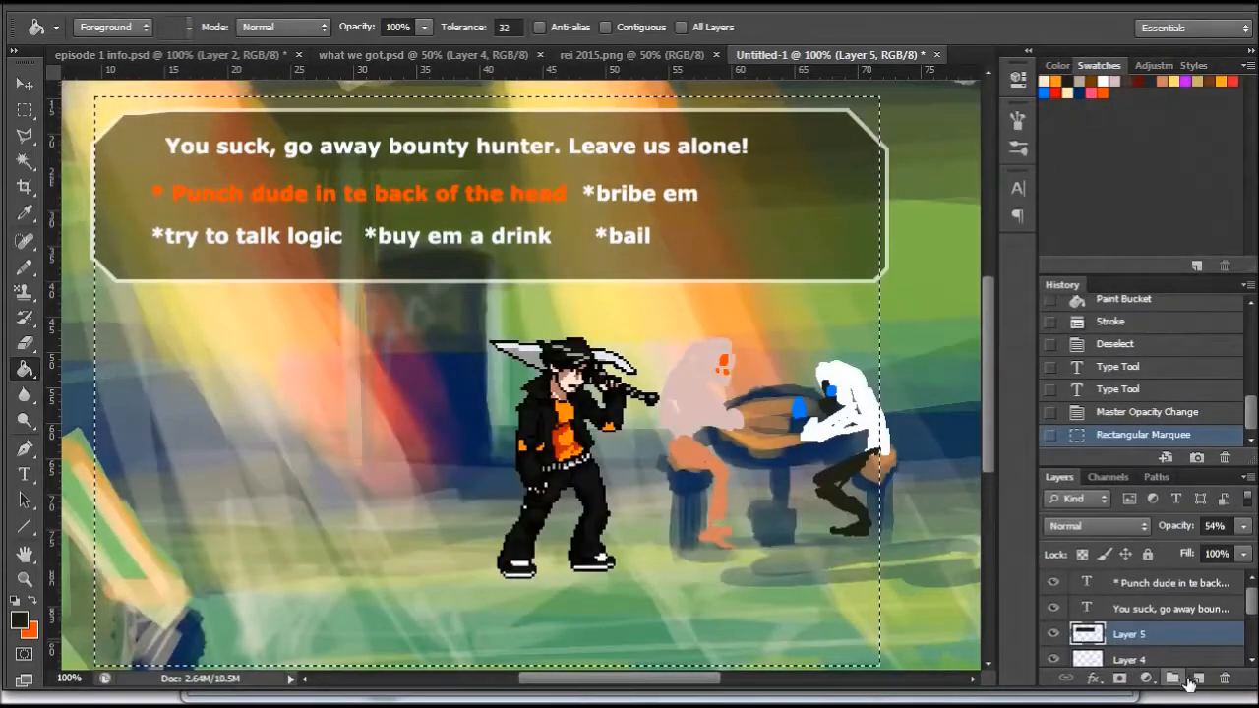
pyautogui.click(1197, 677)
pyautogui.moveTo(1180, 635); pyautogui.dragTo(1176, 580)
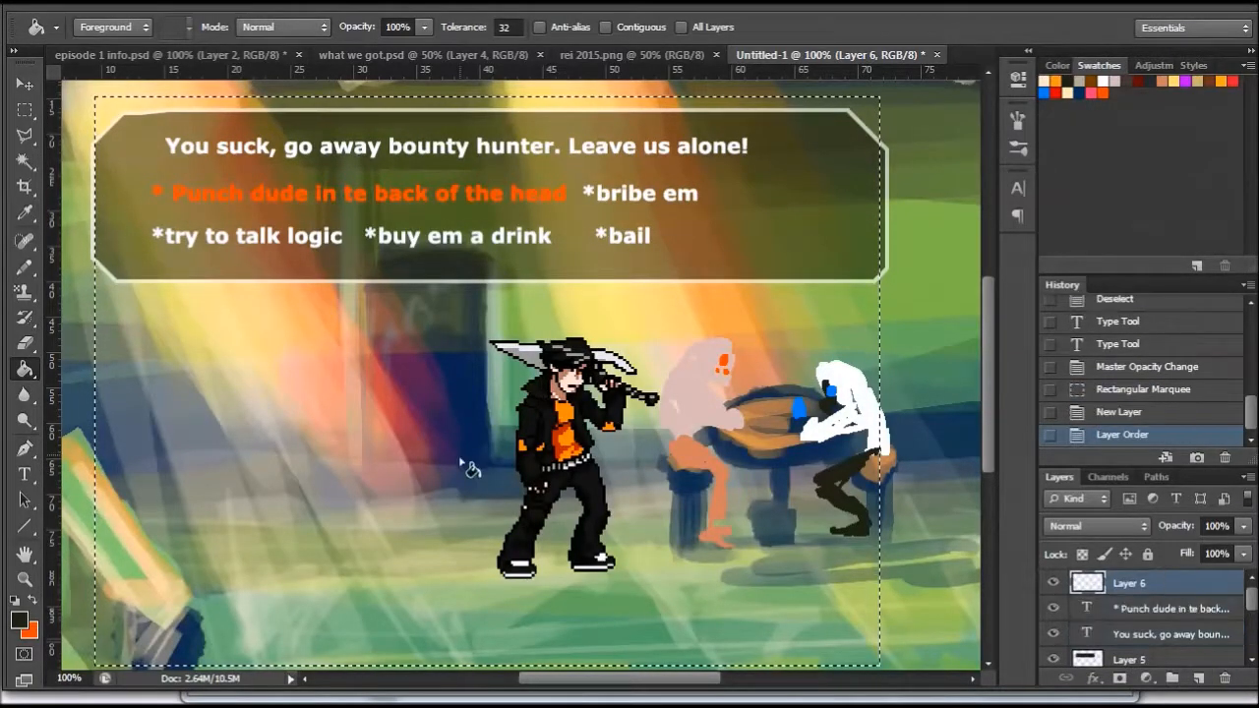
pyautogui.click(416, 466)
pyautogui.click(23, 138)
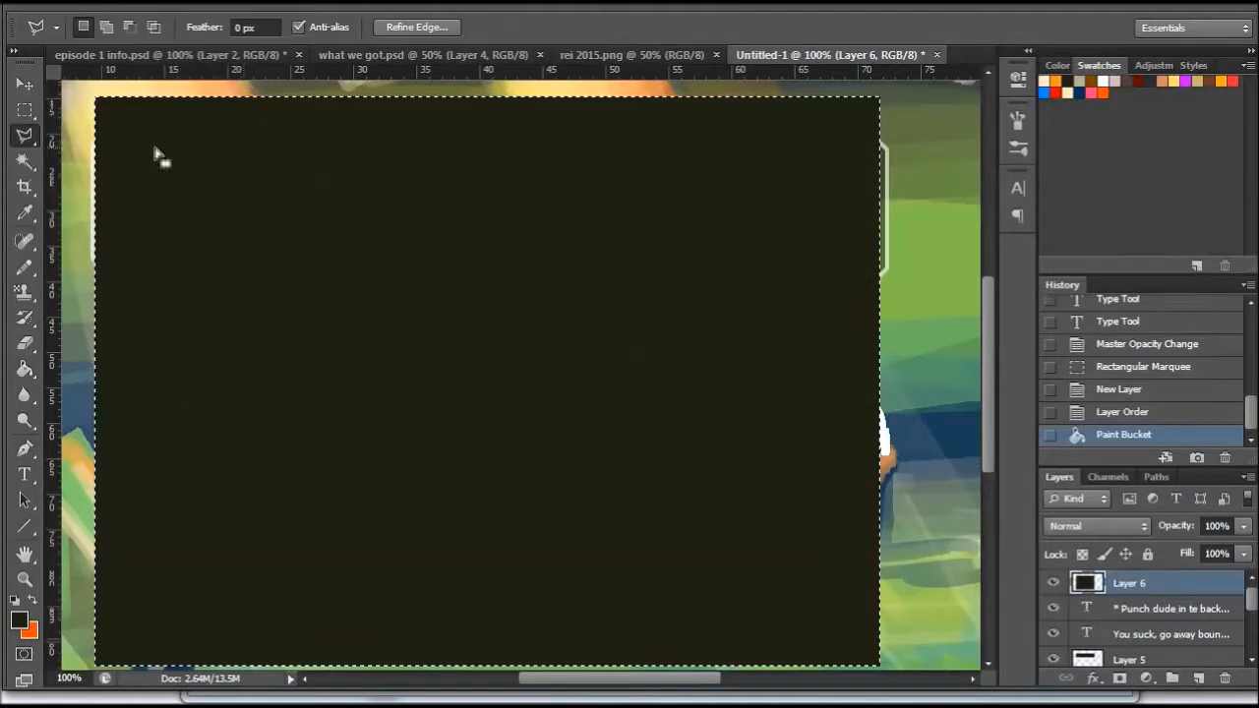
pyautogui.hotkey('ctrl', 'd')
# - Sketch a small character portrait with a hat in the dark panel's upper left corner, using a white hard round 10 px brush
pyautogui.click(25, 268)
pyautogui.rightClick(28, 267)
pyautogui.click(108, 264)
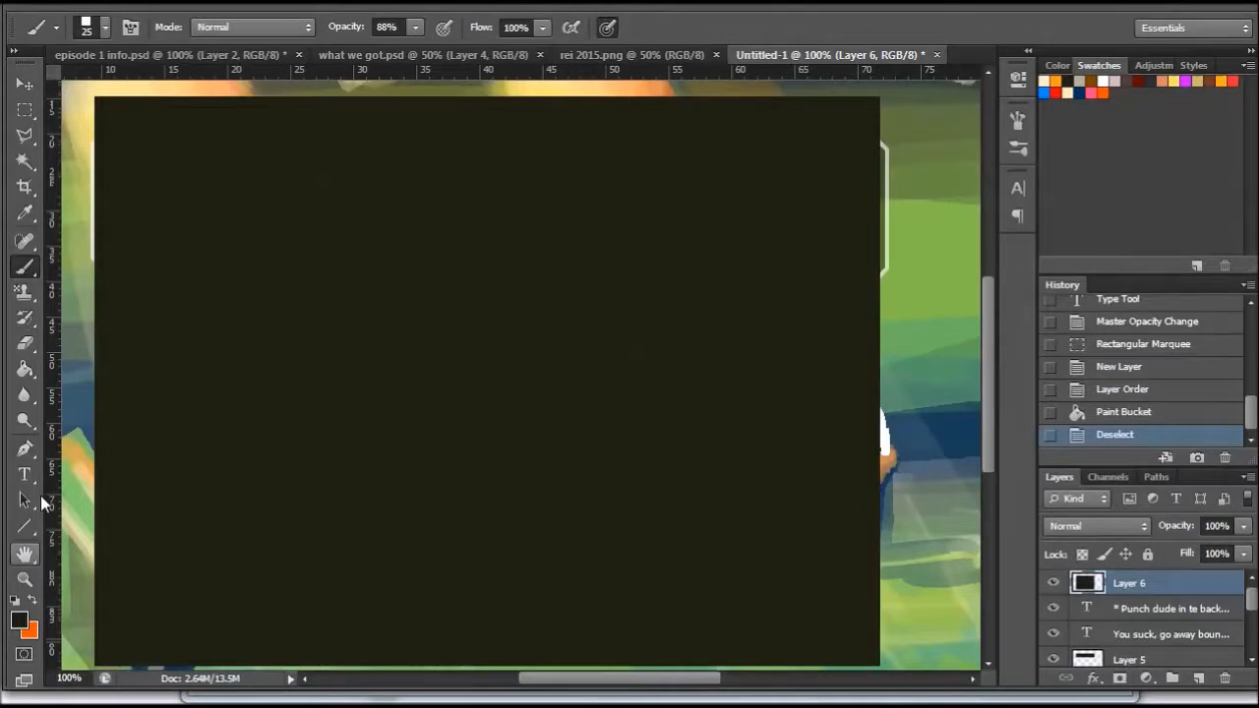
pyautogui.click(14, 599)
pyautogui.click(32, 600)
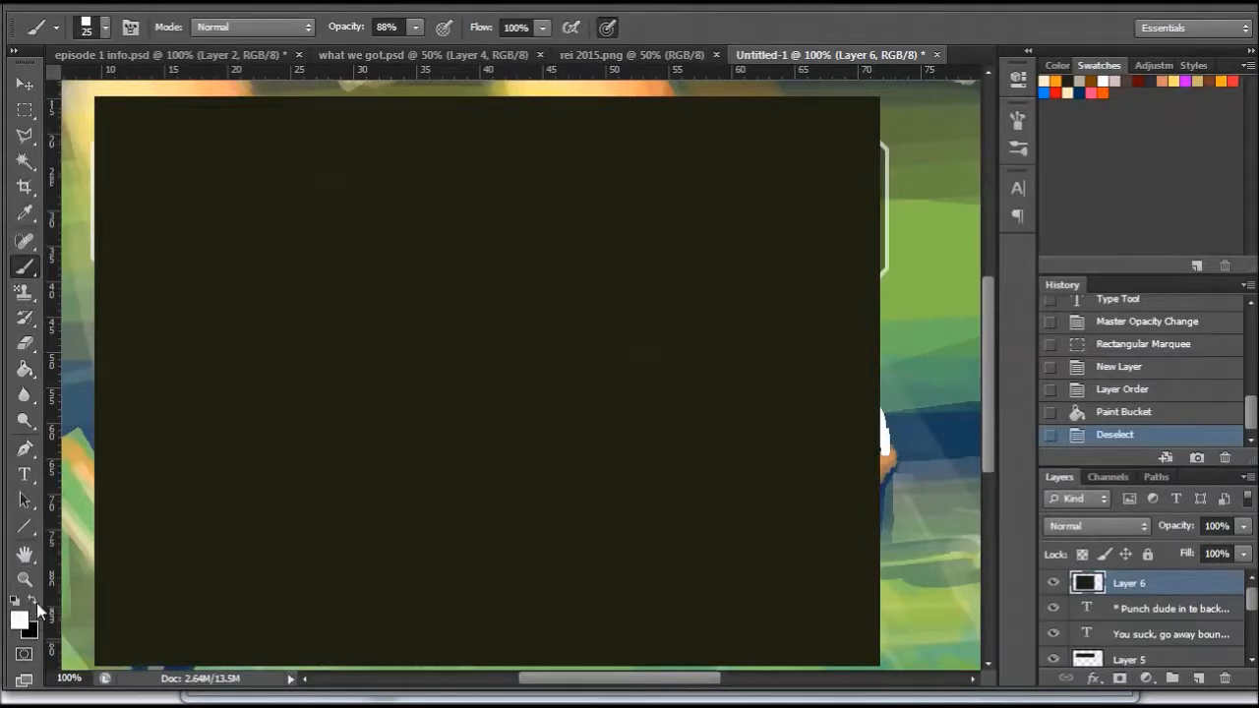
pyautogui.rightClick(551, 248)
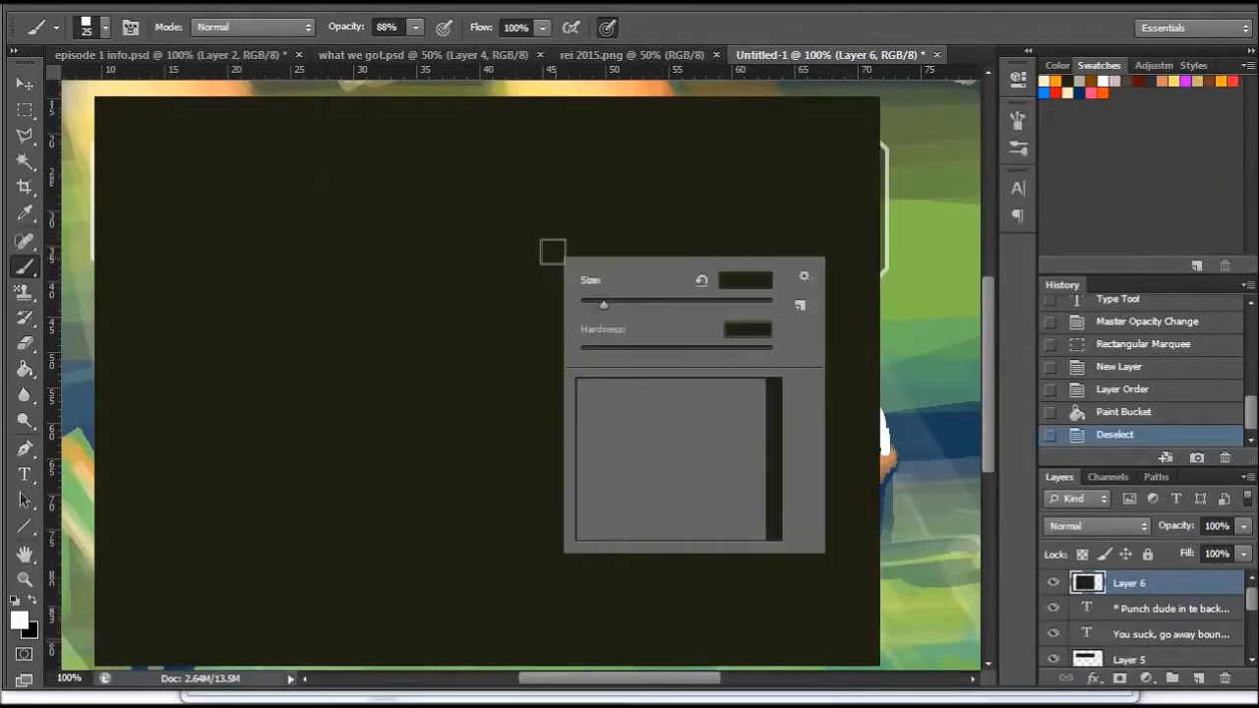
pyautogui.click(622, 390)
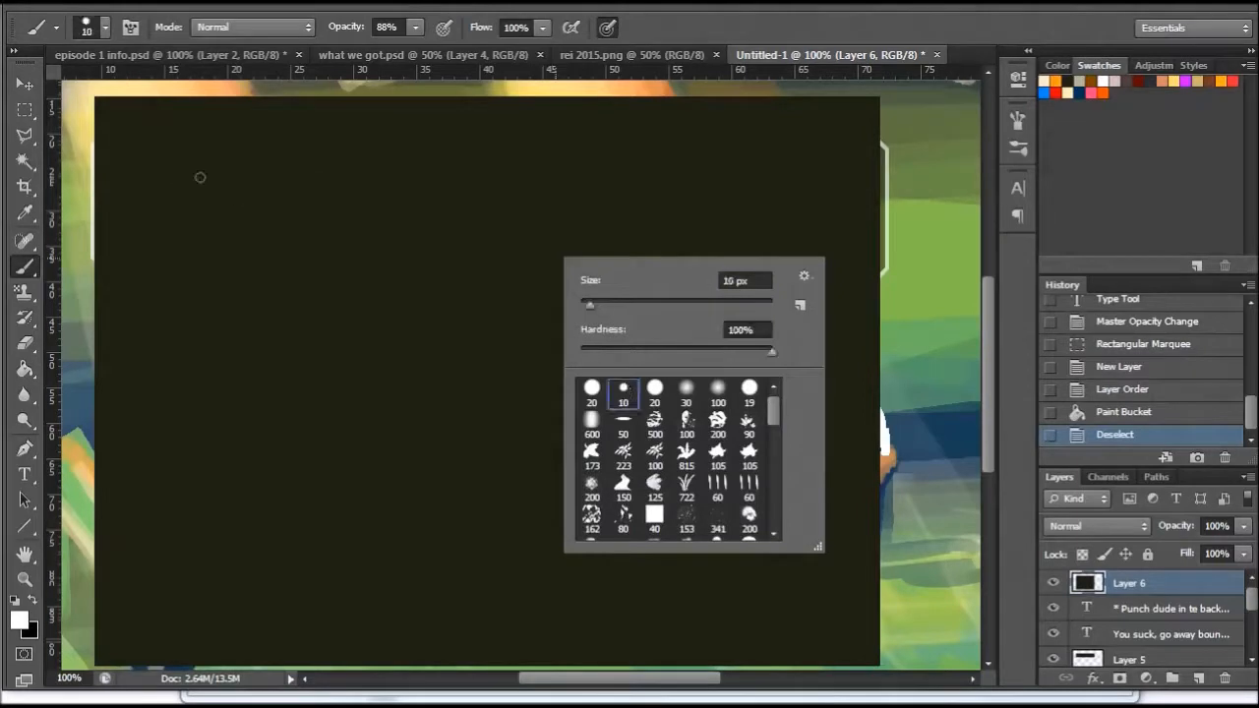
pyautogui.moveTo(200, 151)
pyautogui.mouseDown()
pyautogui.moveTo(213, 215)
pyautogui.moveTo(260, 154)
pyautogui.moveTo(261, 236)
pyautogui.mouseUp()
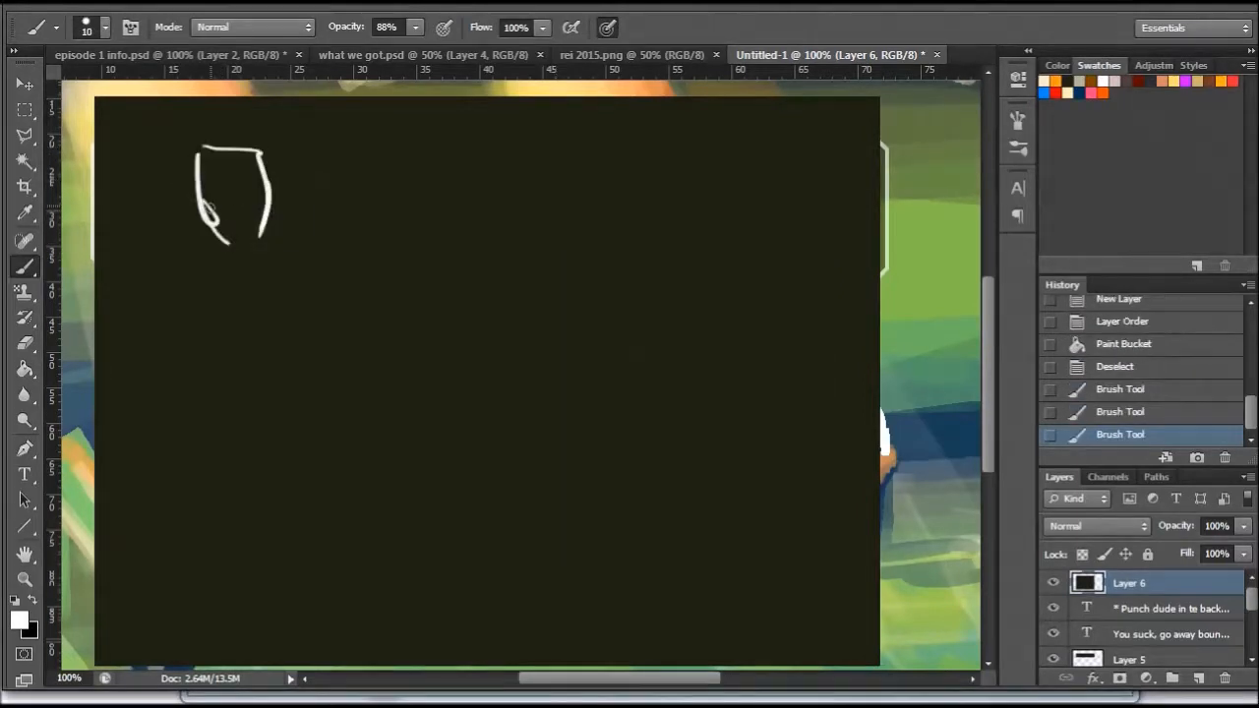
pyautogui.moveTo(215, 188); pyautogui.dragTo(163, 177)
pyautogui.moveTo(138, 150)
pyautogui.mouseDown()
pyautogui.moveTo(224, 134)
pyautogui.moveTo(270, 173)
pyautogui.moveTo(264, 195)
pyautogui.moveTo(249, 163)
pyautogui.moveTo(281, 202)
pyautogui.mouseUp()
pyautogui.moveTo(171, 185)
pyautogui.mouseDown()
pyautogui.moveTo(197, 225)
pyautogui.moveTo(228, 208)
pyautogui.mouseUp()
pyautogui.click(257, 199)
# - Handwrite "Lv 5" beside the portrait and add short stat marks beneath it
pyautogui.moveTo(315, 176); pyautogui.dragTo(330, 203)
pyautogui.moveTo(341, 191)
pyautogui.mouseDown()
pyautogui.moveTo(386, 188)
pyautogui.moveTo(370, 201)
pyautogui.mouseUp()
pyautogui.moveTo(305, 232); pyautogui.dragTo(317, 236)
pyautogui.moveTo(297, 255); pyautogui.dragTo(315, 267)
pyautogui.click(303, 306)
# - Divide the panel with a long horizontal bar and a vertical line, and draw two ovals as further portrait slots below the first
pyautogui.moveTo(143, 375)
pyautogui.mouseDown()
pyautogui.moveTo(694, 332)
pyautogui.moveTo(293, 344)
pyautogui.mouseUp()
pyautogui.moveTo(712, 138); pyautogui.dragTo(710, 522)
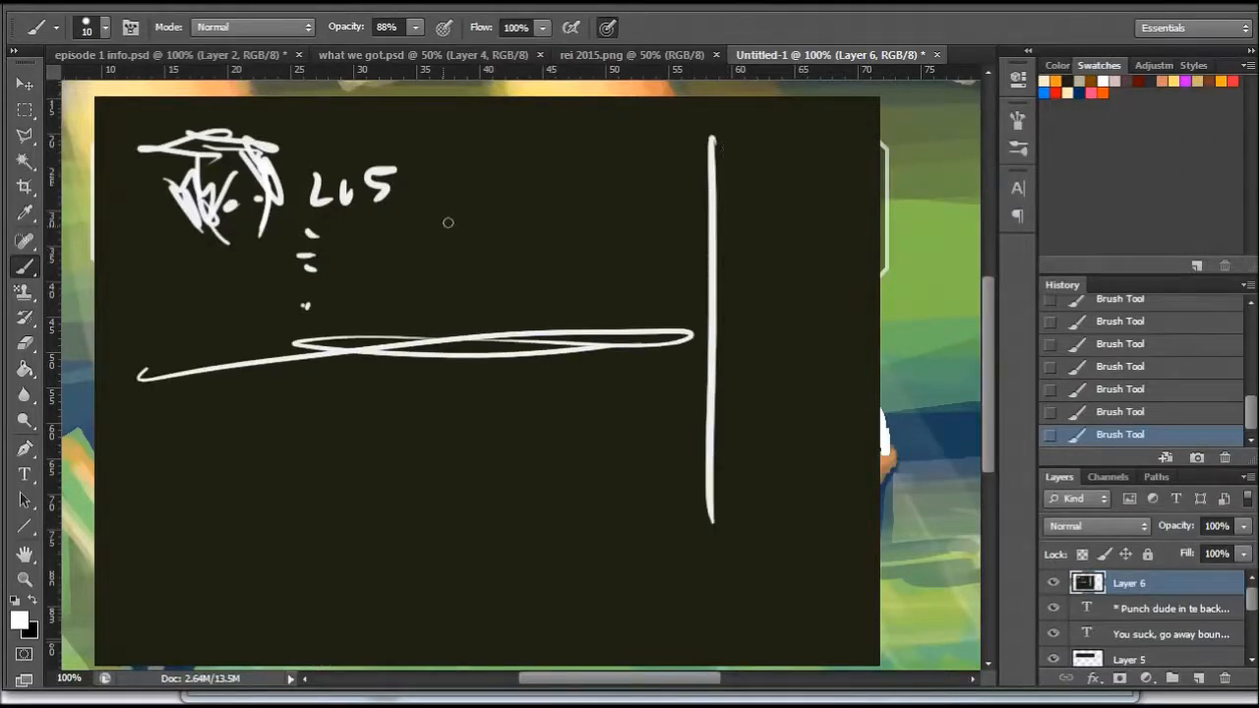
pyautogui.moveTo(154, 417)
pyautogui.mouseDown()
pyautogui.moveTo(147, 469)
pyautogui.moveTo(182, 494)
pyautogui.mouseUp()
pyautogui.moveTo(167, 562); pyautogui.dragTo(146, 594)
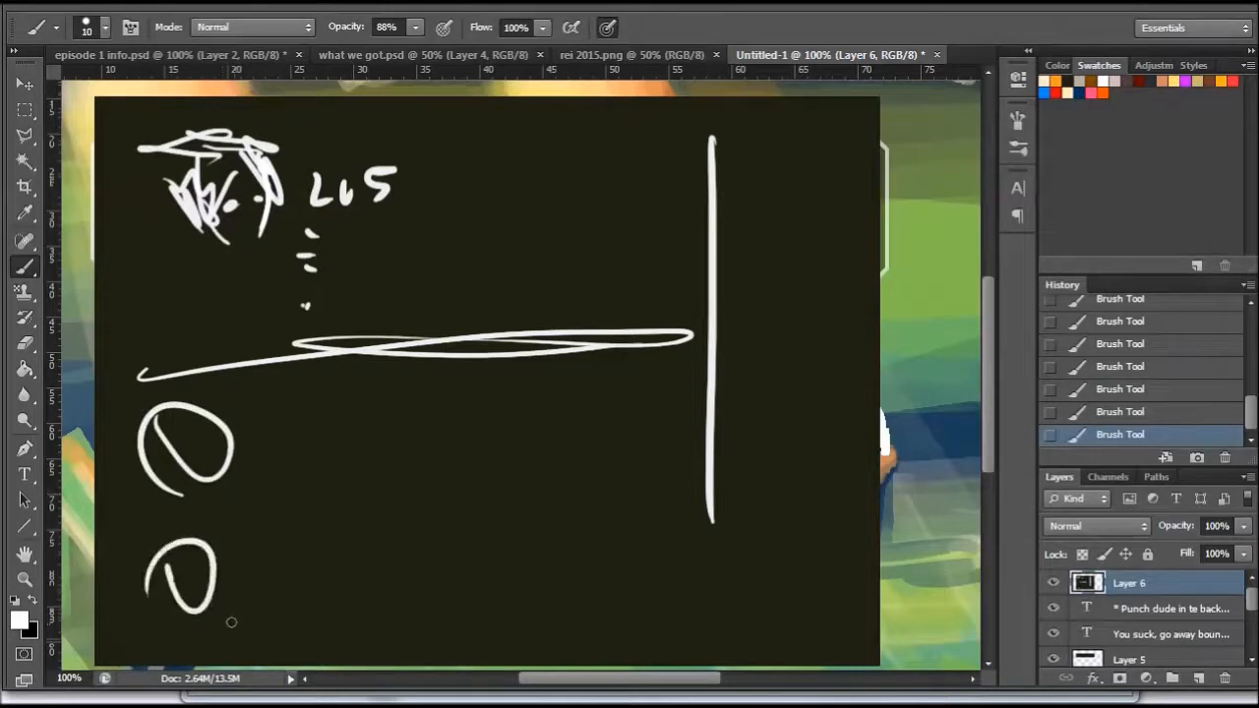
# - Handwrite "items" with list marks beneath it beyond the vertical divider, and complete the lower part of the portrait's face
pyautogui.moveTo(736, 144)
pyautogui.mouseDown()
pyautogui.moveTo(756, 172)
pyautogui.moveTo(766, 157)
pyautogui.moveTo(801, 191)
pyautogui.mouseUp()
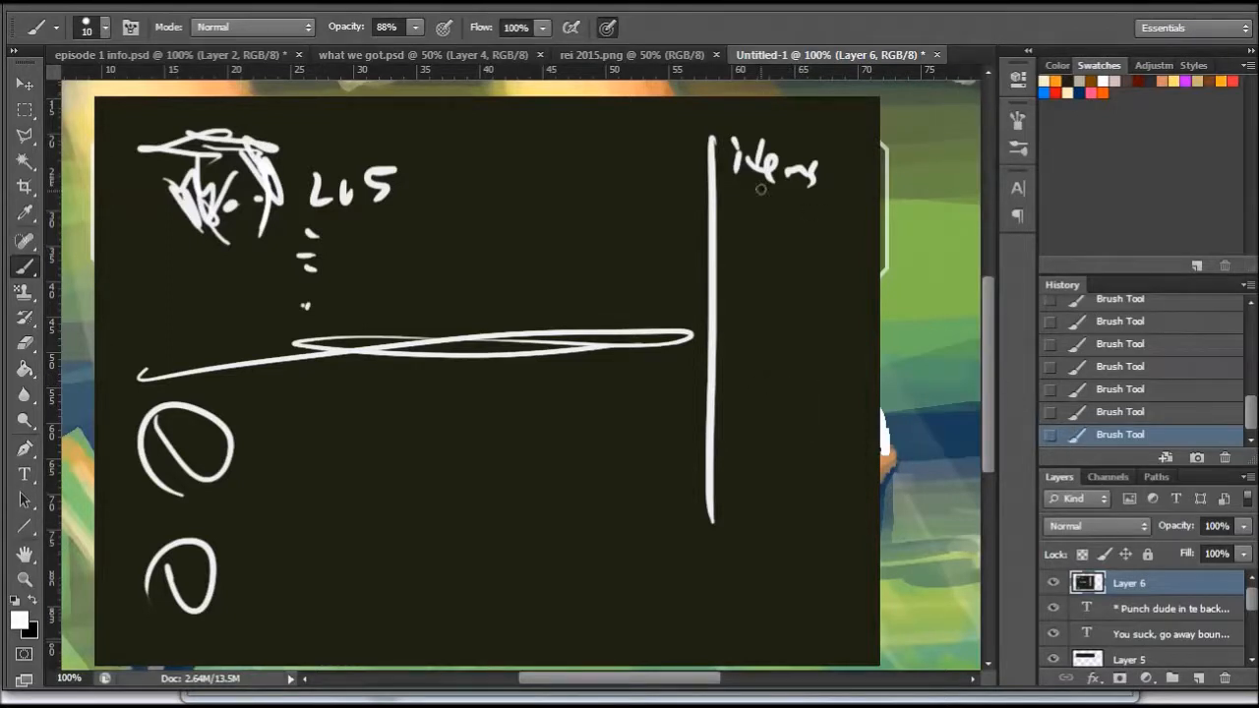
pyautogui.moveTo(234, 243); pyautogui.dragTo(262, 234)
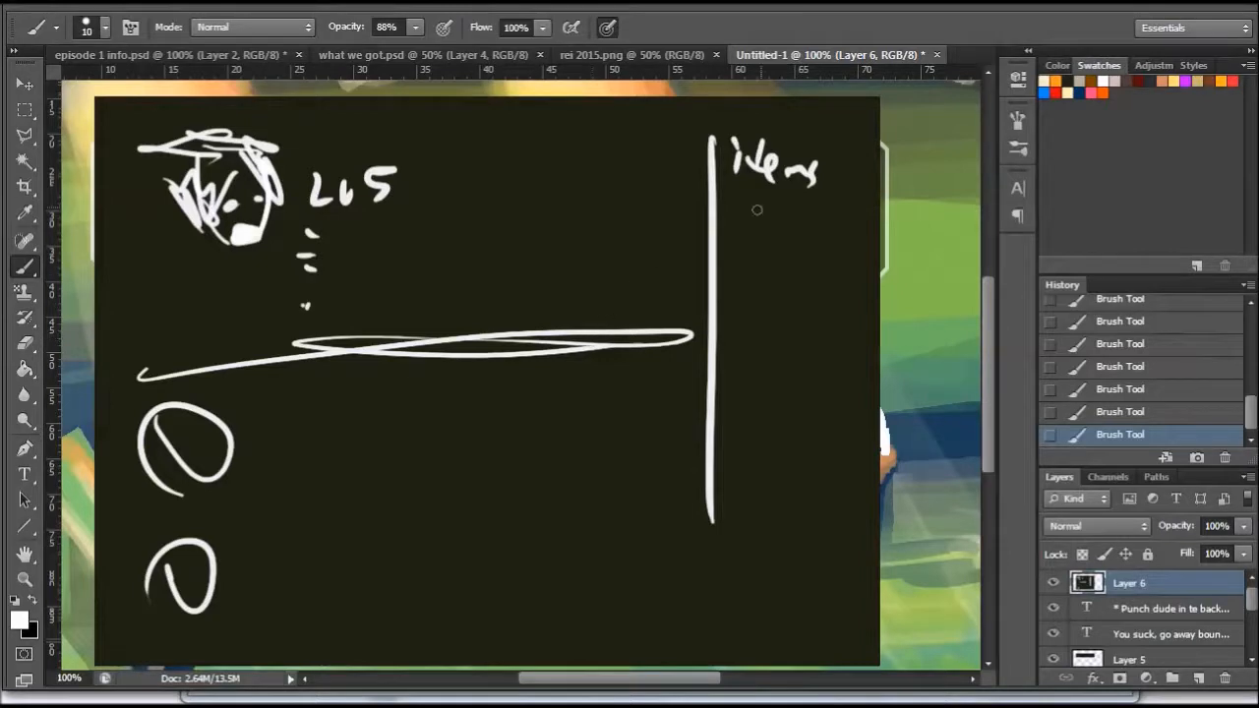
pyautogui.moveTo(730, 216); pyautogui.dragTo(789, 233)
pyautogui.moveTo(731, 264); pyautogui.dragTo(785, 284)
pyautogui.moveTo(753, 369); pyautogui.dragTo(824, 392)
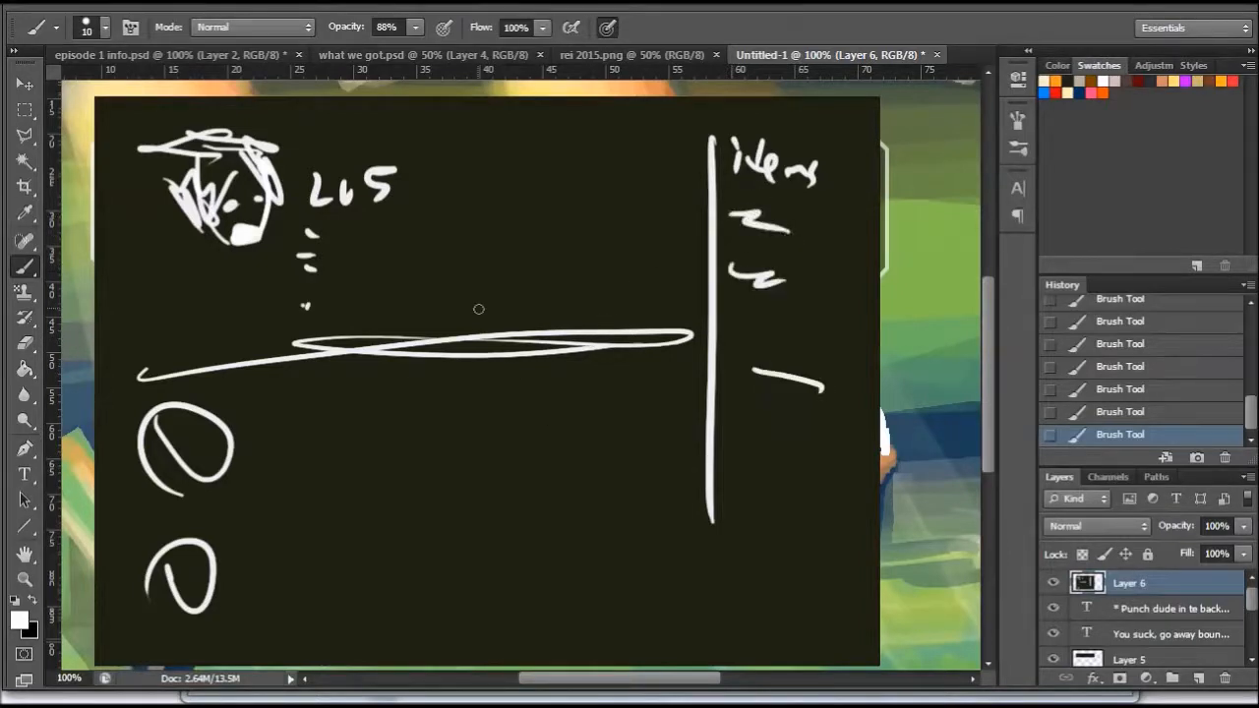
# - Draw a pop-up box across the middle of the menu sketch and handwrite "learnt skill" and "aerial combo" inside it
pyautogui.moveTo(449, 266)
pyautogui.mouseDown()
pyautogui.moveTo(448, 423)
pyautogui.moveTo(678, 454)
pyautogui.mouseUp()
pyautogui.moveTo(452, 429); pyautogui.dragTo(704, 427)
pyautogui.moveTo(475, 259)
pyautogui.mouseDown()
pyautogui.moveTo(523, 276)
pyautogui.moveTo(562, 248)
pyautogui.moveTo(584, 268)
pyautogui.mouseUp()
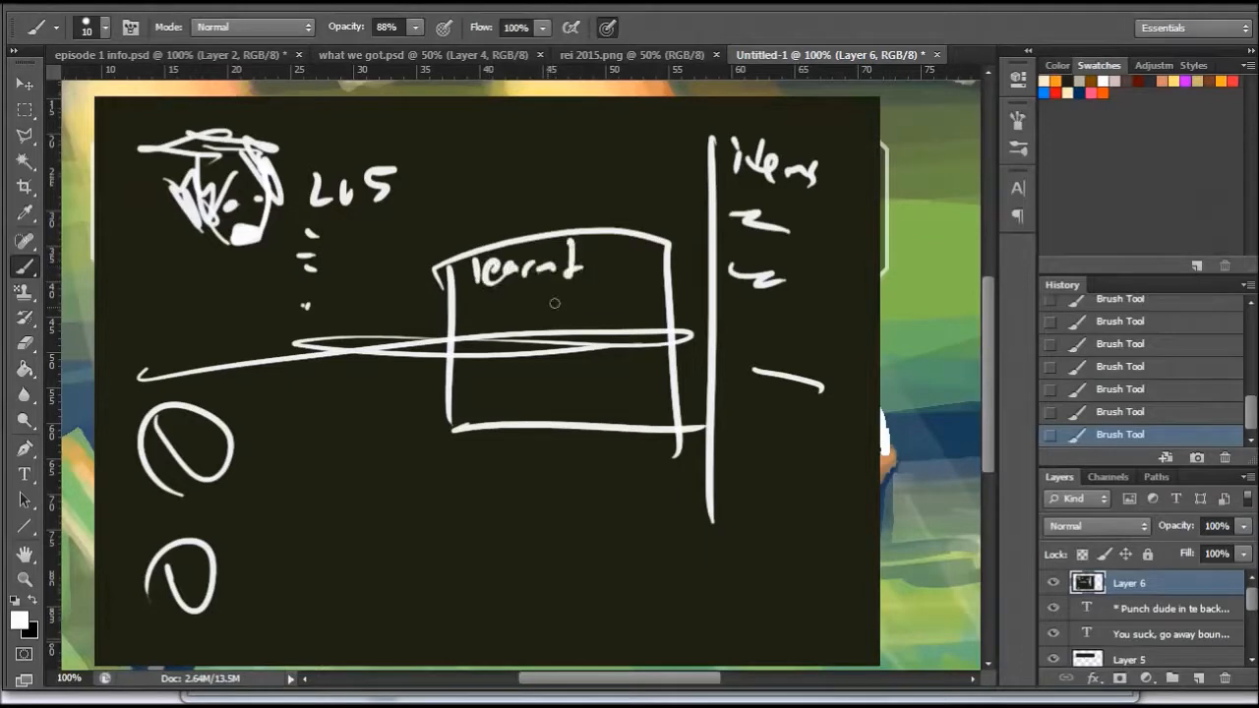
pyautogui.moveTo(458, 291); pyautogui.dragTo(611, 280)
pyautogui.moveTo(525, 301)
pyautogui.mouseDown()
pyautogui.moveTo(513, 323)
pyautogui.moveTo(594, 324)
pyautogui.mouseUp()
pyautogui.moveTo(459, 379)
pyautogui.mouseDown()
pyautogui.moveTo(475, 391)
pyautogui.moveTo(556, 364)
pyautogui.moveTo(561, 387)
pyautogui.mouseUp()
pyautogui.moveTo(571, 348)
pyautogui.mouseDown()
pyautogui.moveTo(575, 379)
pyautogui.moveTo(629, 394)
pyautogui.moveTo(654, 366)
pyautogui.moveTo(666, 403)
pyautogui.mouseUp()
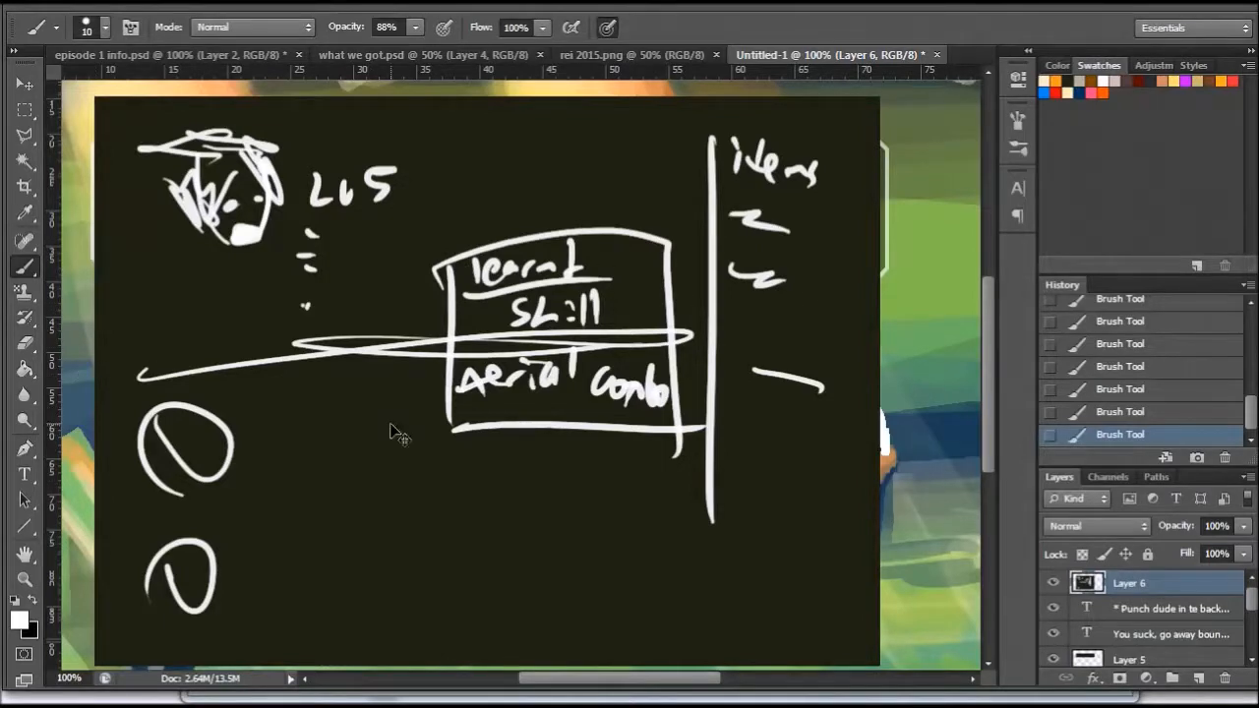
# - Create a new transparent document measuring 1280 by 720 pixels
pyautogui.hotkey('ctrl', 'n')
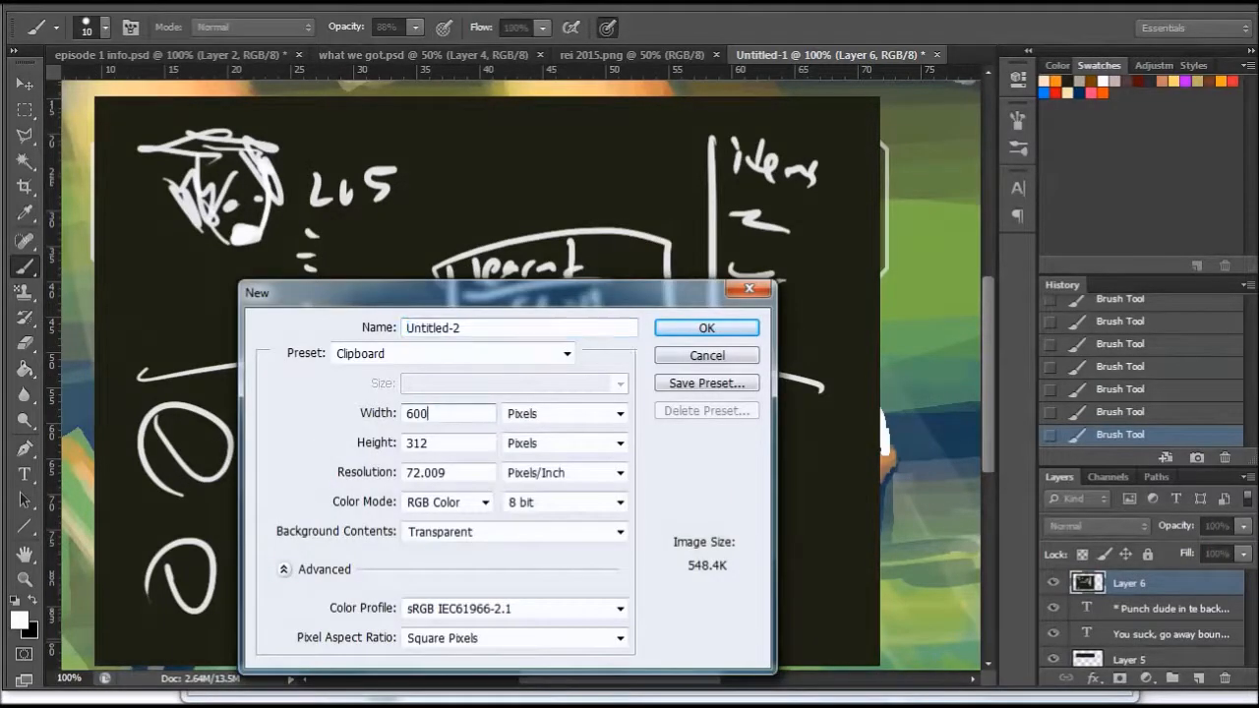
pyautogui.moveTo(486, 414); pyautogui.dragTo(359, 413)
pyautogui.write('1280')
pyautogui.press('Tab')
pyautogui.press('Tab')
pyautogui.write('720')
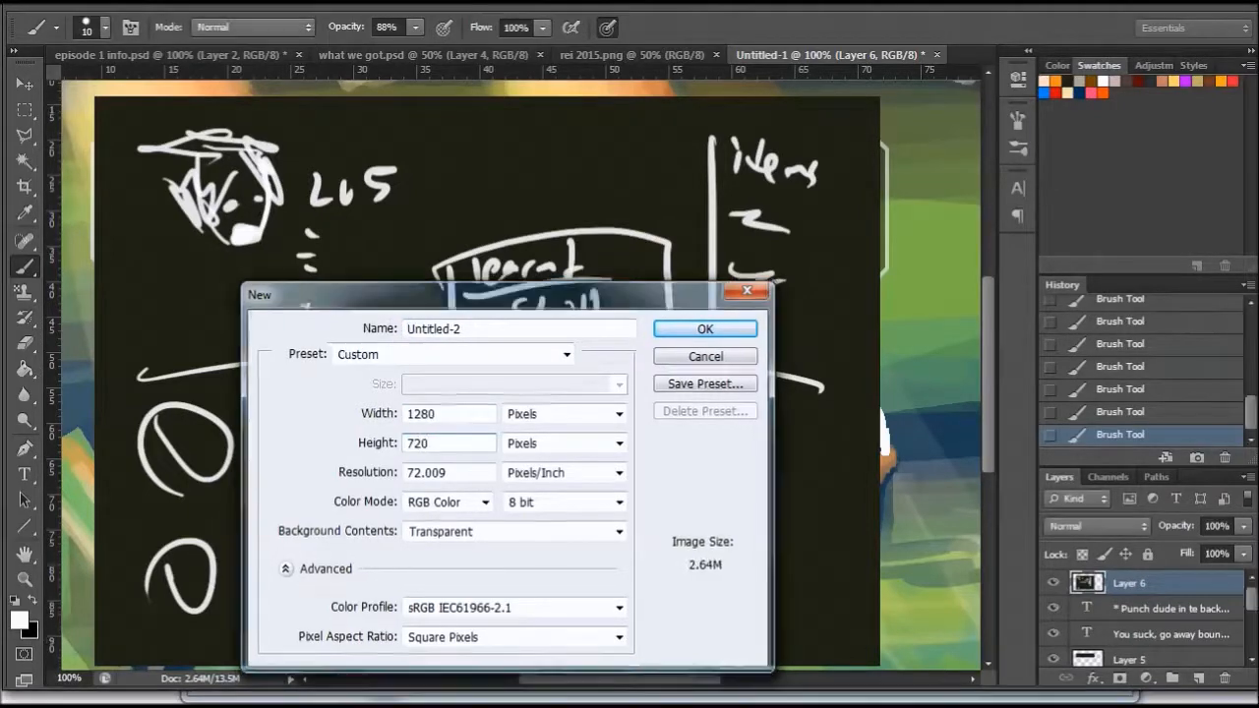
pyautogui.press('Return')
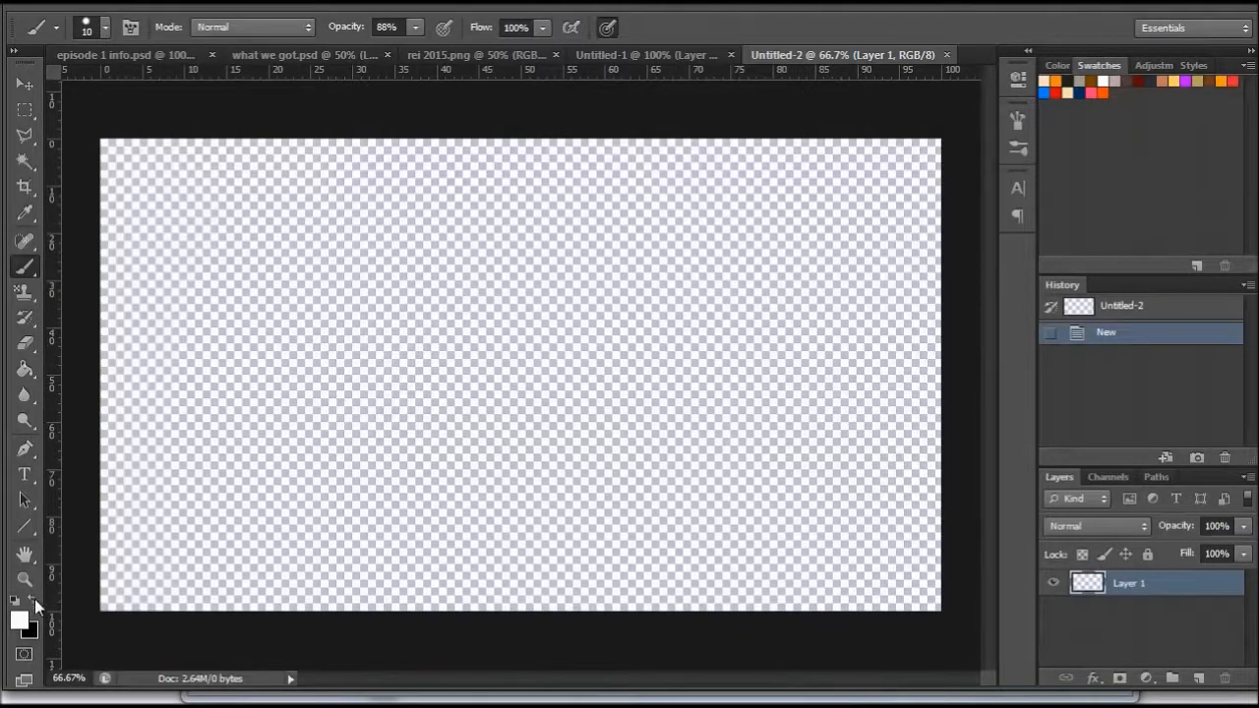
# - Fill the blank canvas with the warm grey 9f9898
pyautogui.click(19, 619)
pyautogui.click(697, 378)
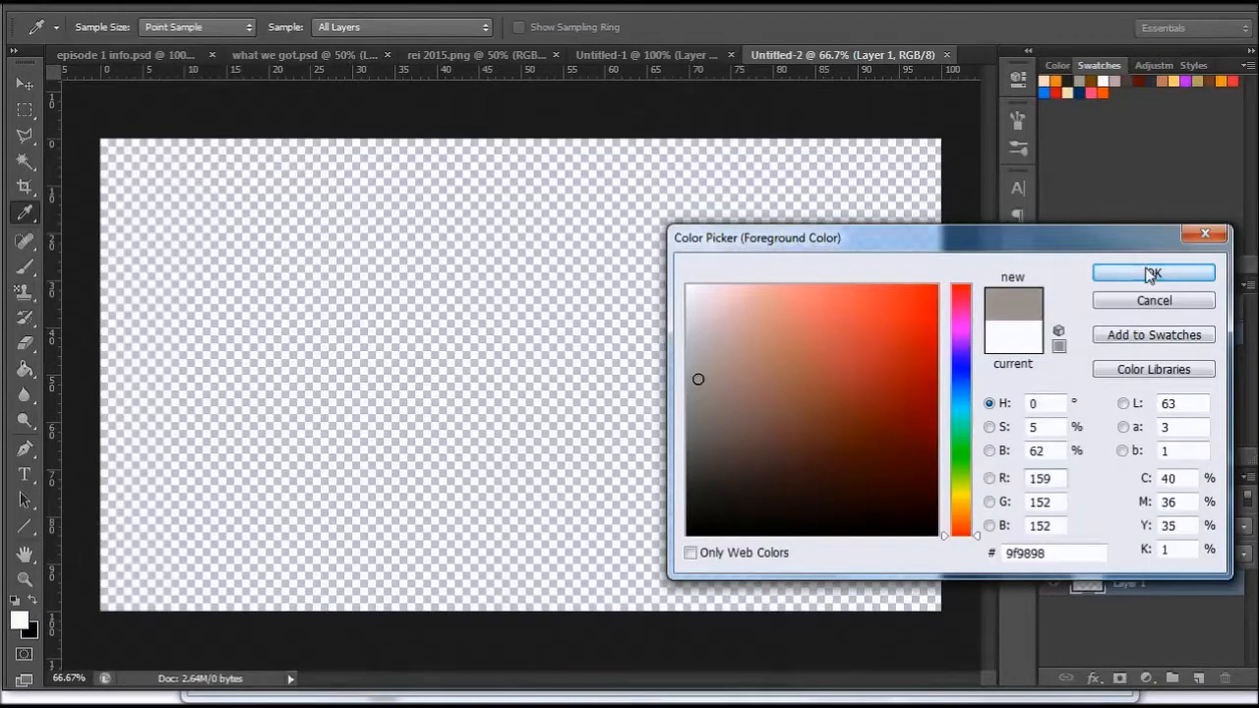
pyautogui.click(1143, 273)
pyautogui.press('b')
pyautogui.click(24, 369)
pyautogui.click(360, 384)
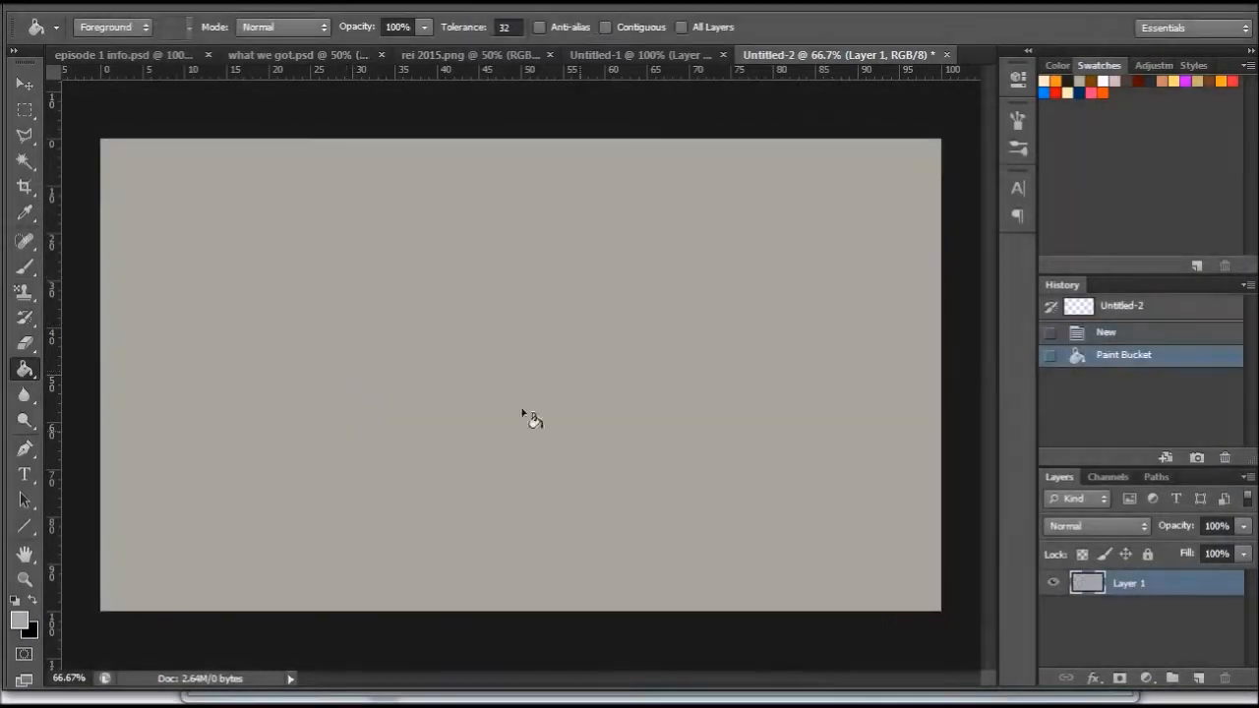
# - On a new layer, paint short vertical white strokes near the canvas's upper left with the 68 square brush reduced to 42 px
pyautogui.click(1198, 678)
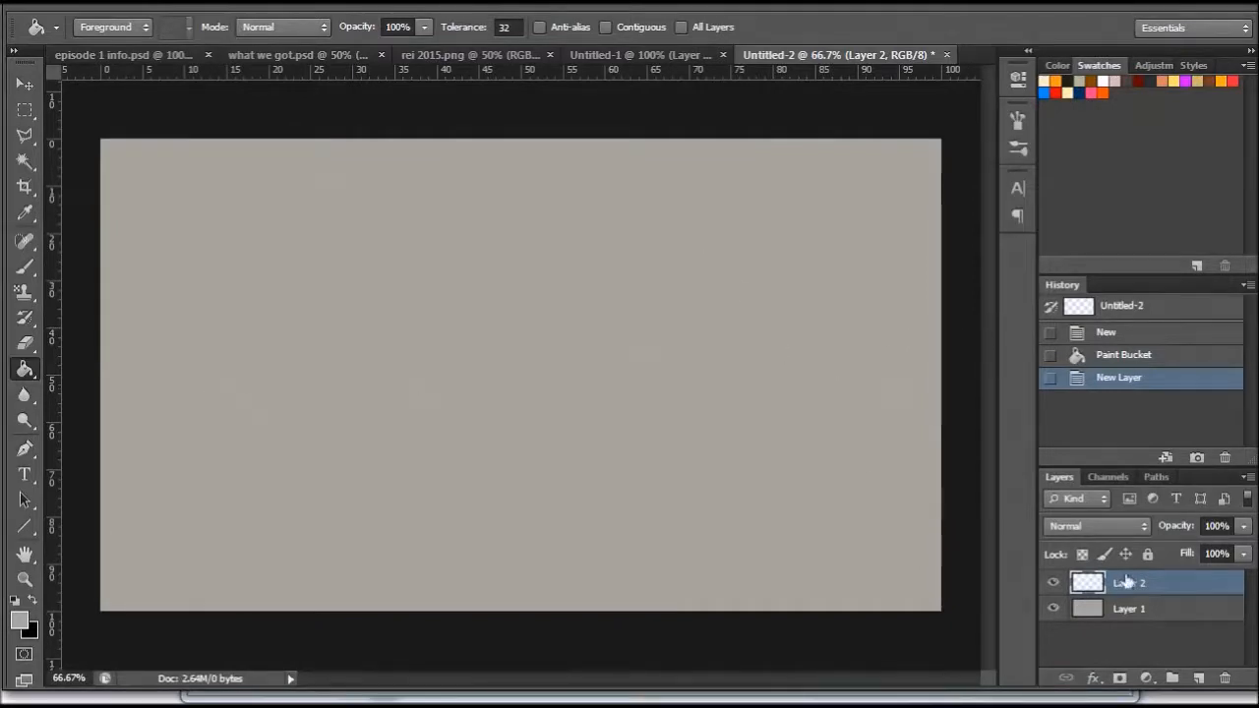
pyautogui.click(33, 602)
pyautogui.click(15, 599)
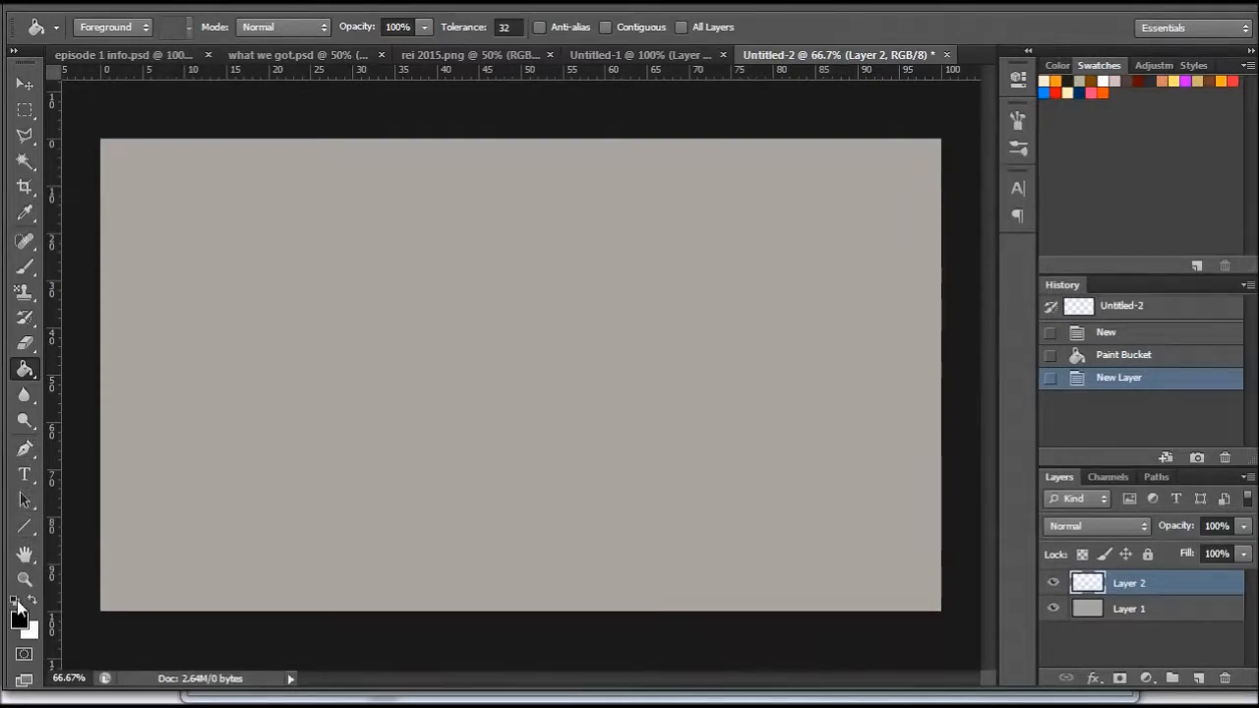
pyautogui.click(25, 265)
pyautogui.rightClick(380, 274)
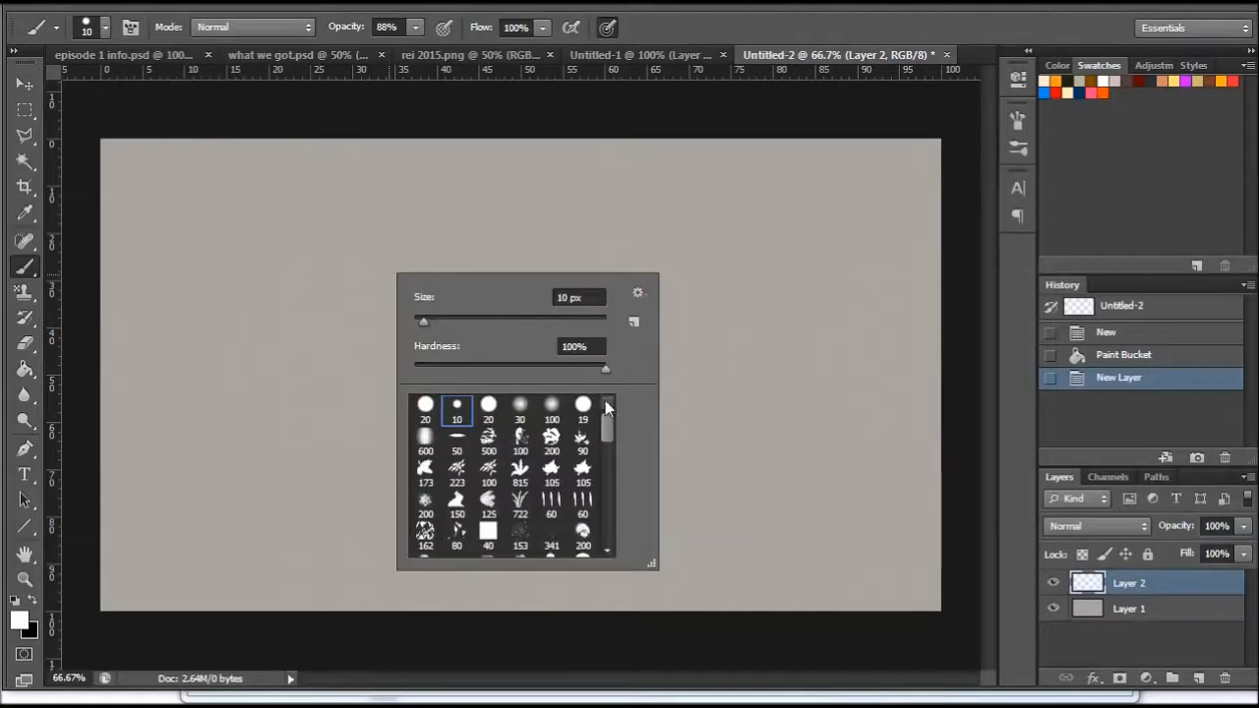
pyautogui.moveTo(606, 430); pyautogui.dragTo(611, 537)
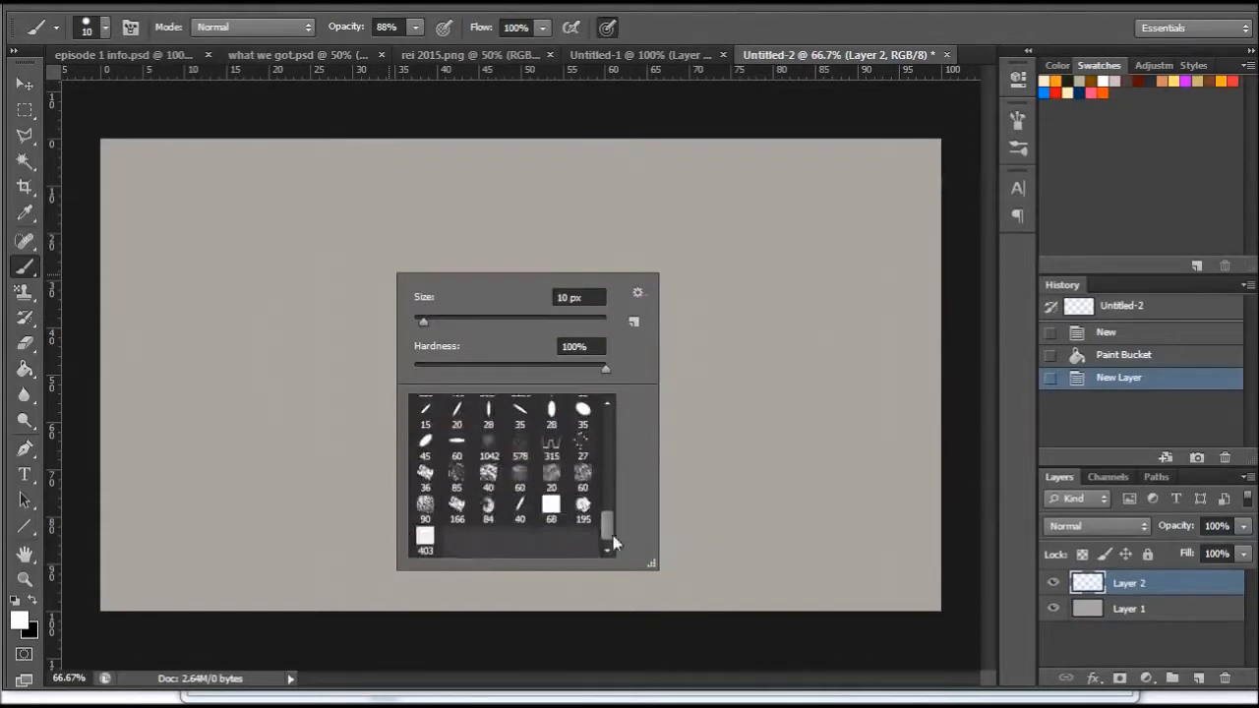
pyautogui.click(548, 508)
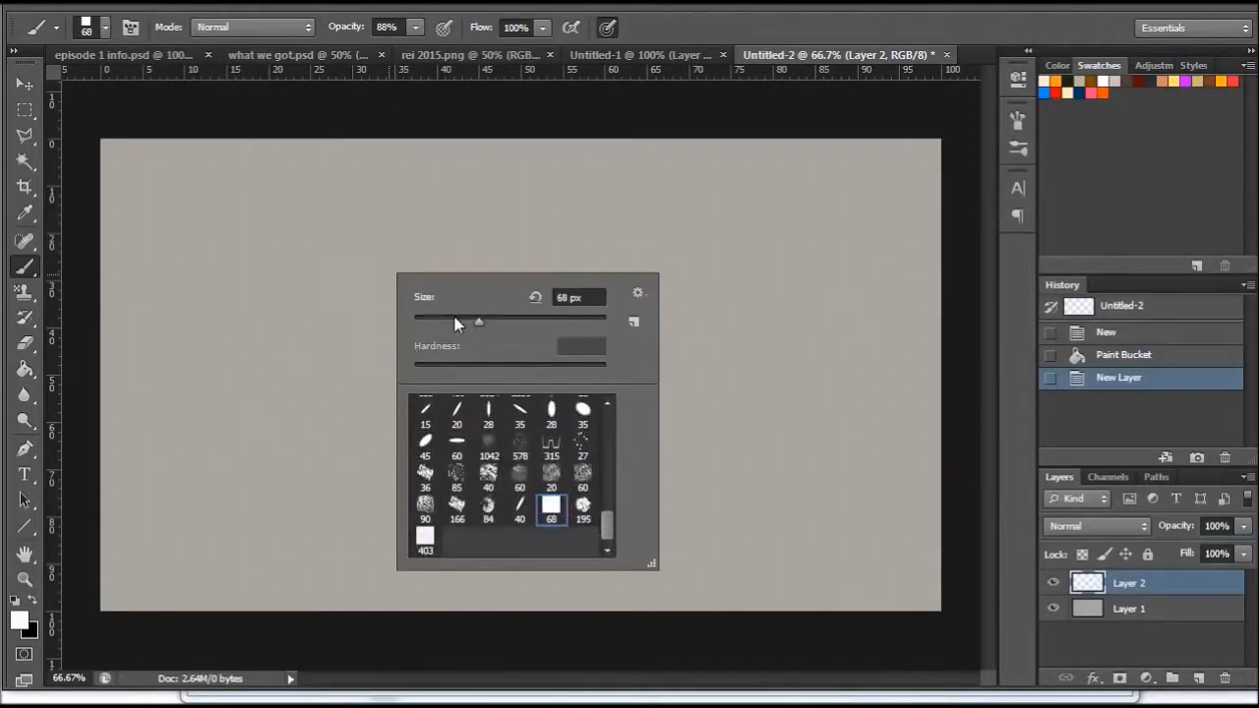
pyautogui.click(454, 321)
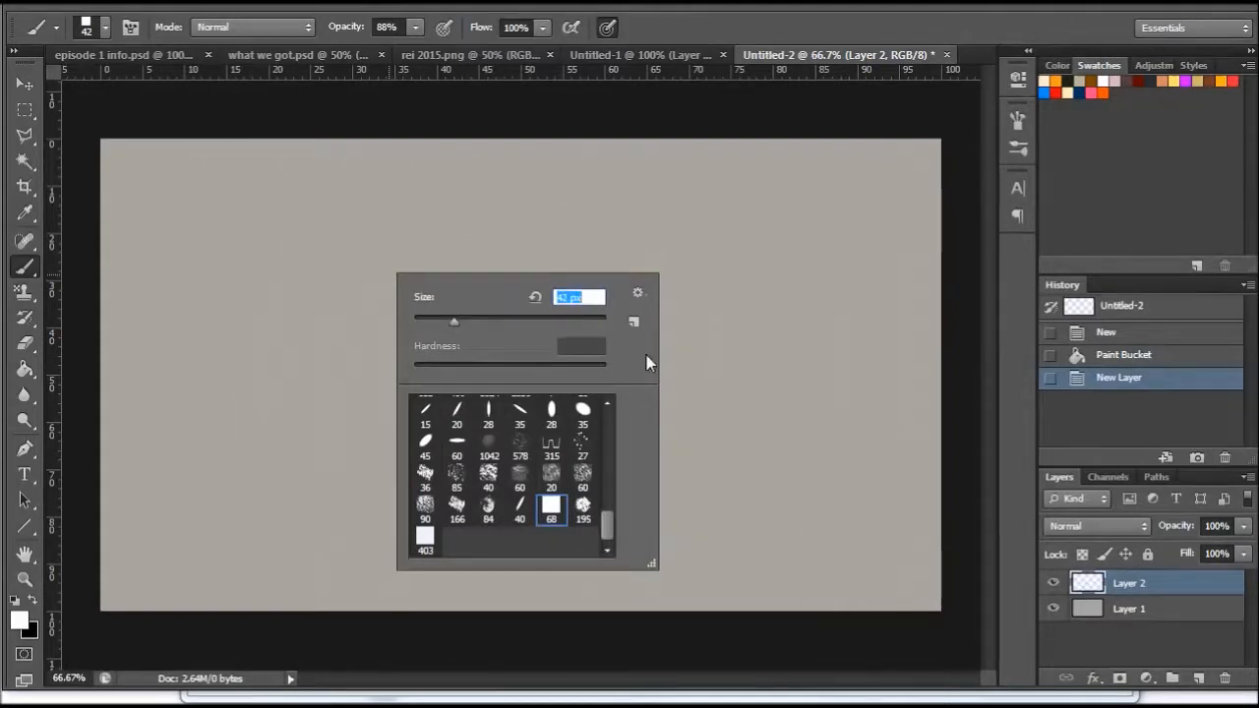
pyautogui.moveTo(198, 227); pyautogui.dragTo(198, 260)
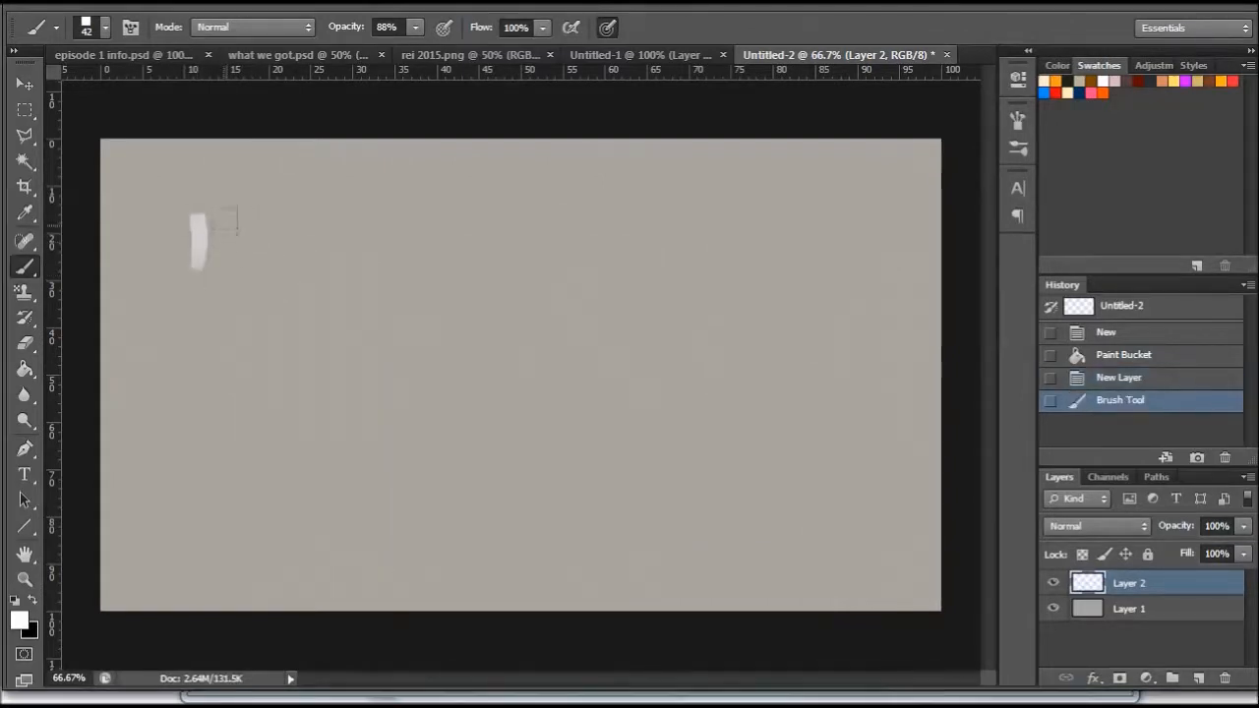
pyautogui.moveTo(211, 214); pyautogui.dragTo(204, 273)
pyautogui.moveTo(254, 205); pyautogui.dragTo(254, 264)
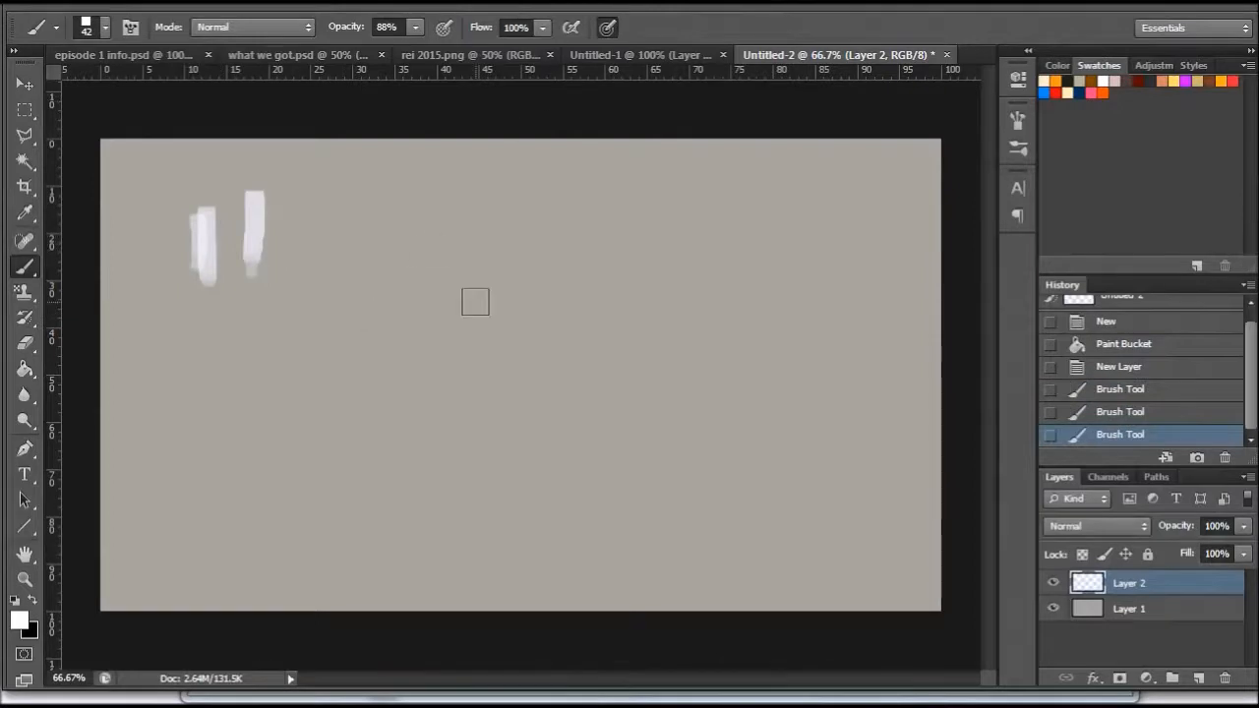
# - Enlarge the square brush to 65 px and scatter short vertical white strokes across the upper left and centre of the canvas
pyautogui.rightClick(471, 320)
pyautogui.click(549, 366)
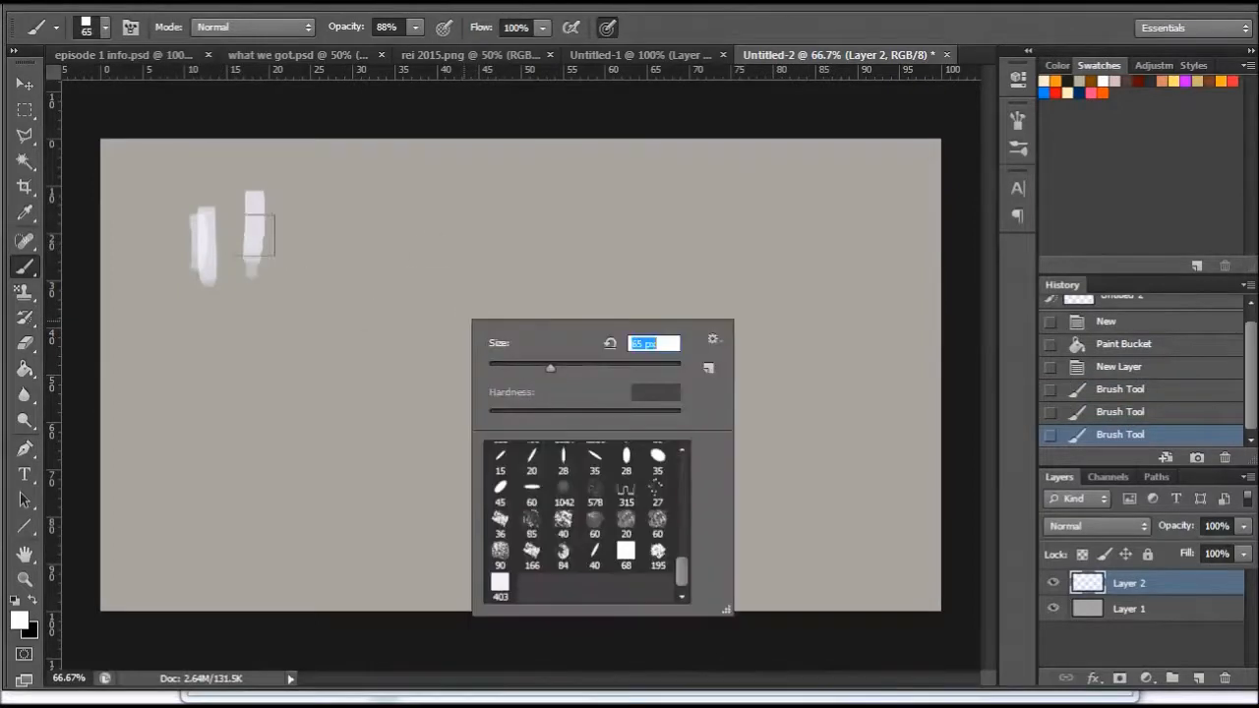
pyautogui.moveTo(263, 200); pyautogui.dragTo(262, 258)
pyautogui.moveTo(341, 188); pyautogui.dragTo(339, 251)
pyautogui.moveTo(417, 205); pyautogui.dragTo(413, 274)
pyautogui.moveTo(288, 258); pyautogui.dragTo(287, 310)
pyautogui.moveTo(152, 300); pyautogui.dragTo(152, 364)
pyautogui.moveTo(149, 275); pyautogui.dragTo(171, 310)
pyautogui.moveTo(246, 282); pyautogui.dragTo(244, 360)
pyautogui.moveTo(363, 279); pyautogui.dragTo(363, 330)
pyautogui.moveTo(436, 256); pyautogui.dragTo(434, 312)
pyautogui.moveTo(479, 207); pyautogui.dragTo(477, 275)
pyautogui.moveTo(514, 185); pyautogui.dragTo(512, 246)
pyautogui.moveTo(577, 218); pyautogui.dragTo(575, 277)
pyautogui.moveTo(343, 188)
pyautogui.mouseDown()
pyautogui.moveTo(357, 300)
pyautogui.moveTo(295, 259)
pyautogui.mouseUp()
pyautogui.moveTo(412, 203); pyautogui.dragTo(411, 236)
pyautogui.moveTo(512, 297); pyautogui.dragTo(512, 322)
pyautogui.moveTo(609, 302); pyautogui.dragTo(614, 333)
pyautogui.moveTo(403, 374); pyautogui.dragTo(401, 407)
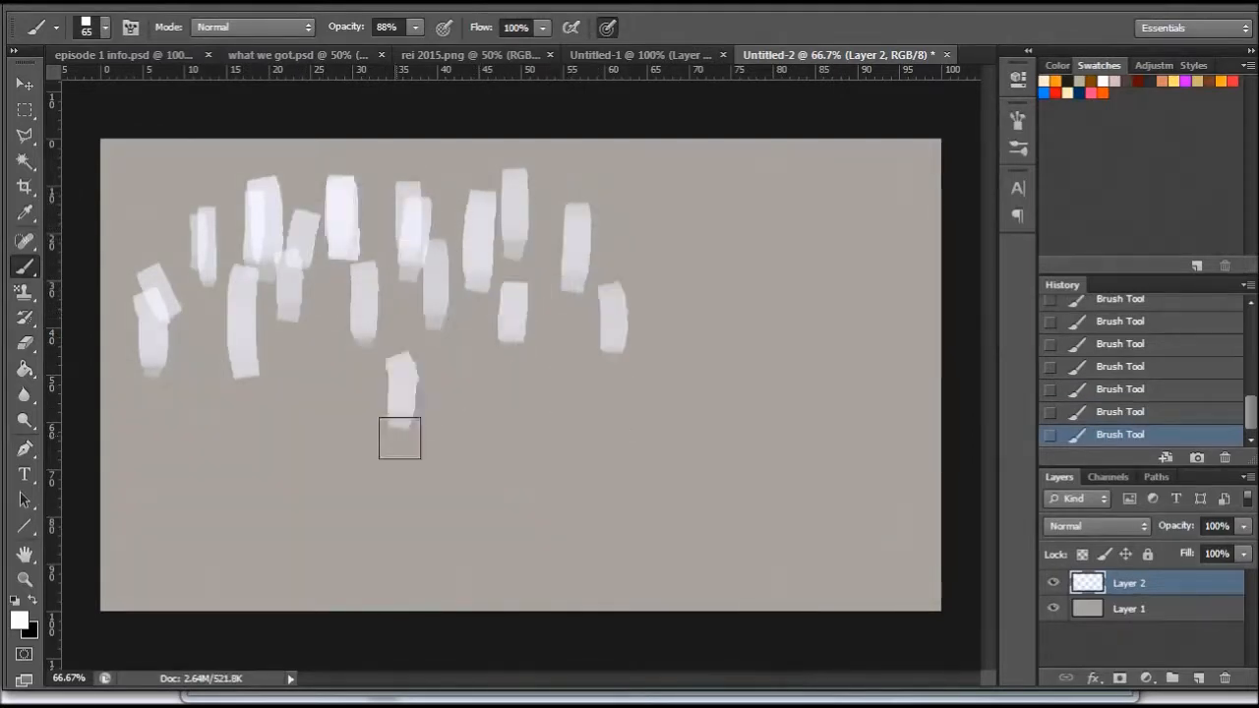
pyautogui.moveTo(293, 394); pyautogui.dragTo(295, 407)
# - Enlarge the square brush to 123 px and paint overlapping rows of bigger white blocks from mid-canvas down to the lower edge
pyautogui.rightClick(546, 399)
pyautogui.moveTo(650, 448); pyautogui.dragTo(672, 447)
pyautogui.moveTo(453, 312); pyautogui.dragTo(456, 360)
pyautogui.moveTo(541, 383); pyautogui.dragTo(541, 344)
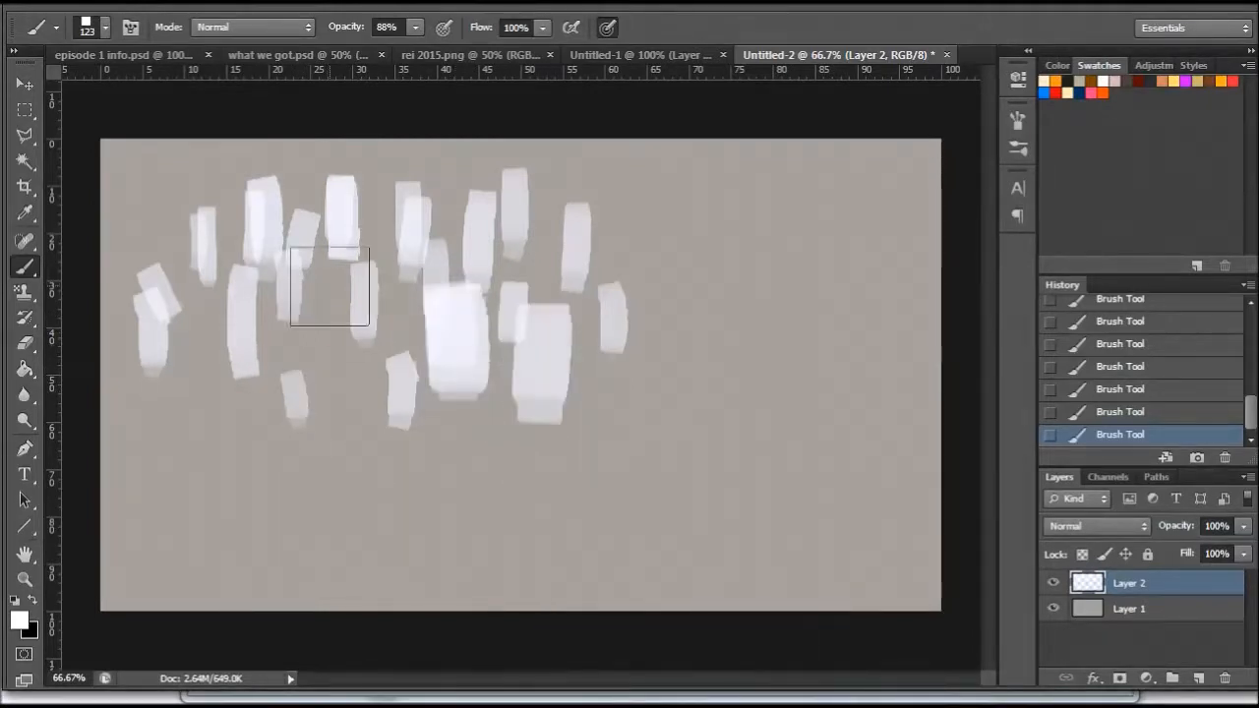
pyautogui.moveTo(333, 278); pyautogui.dragTo(334, 313)
pyautogui.moveTo(259, 335); pyautogui.dragTo(263, 357)
pyautogui.moveTo(202, 367)
pyautogui.mouseDown()
pyautogui.moveTo(205, 407)
pyautogui.moveTo(153, 465)
pyautogui.mouseUp()
pyautogui.moveTo(271, 345); pyautogui.dragTo(276, 403)
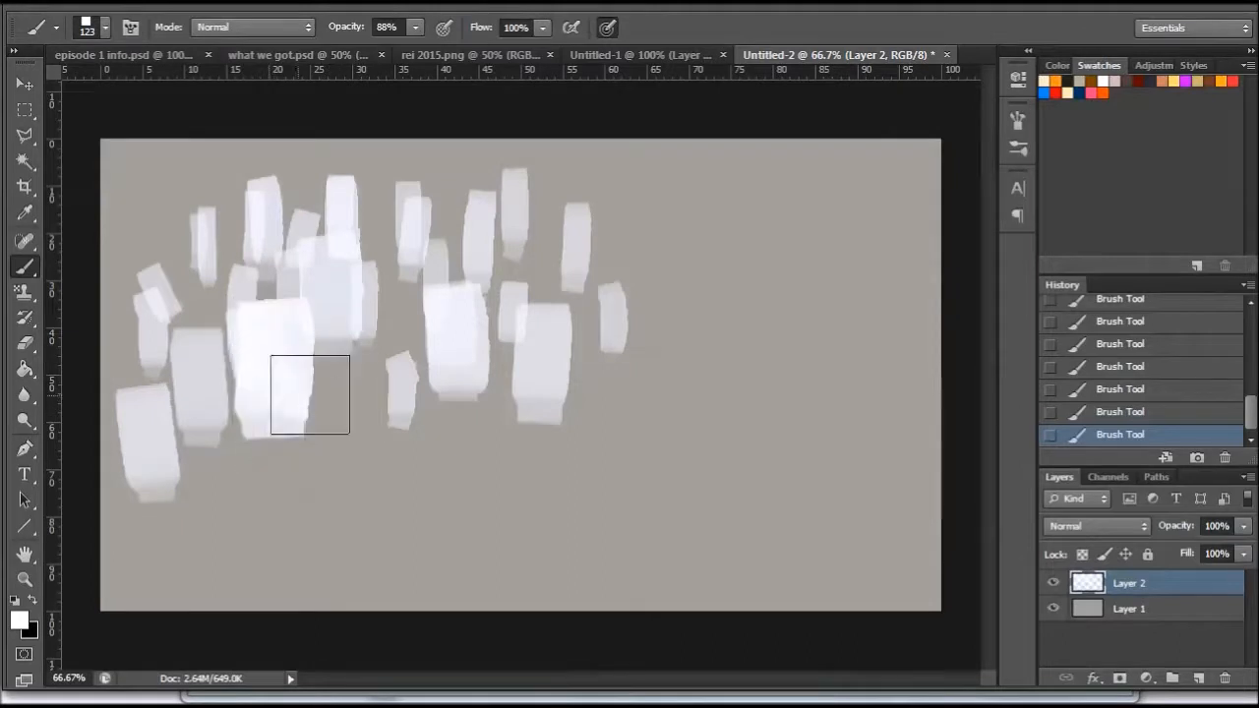
pyautogui.moveTo(200, 363); pyautogui.dragTo(203, 391)
pyautogui.moveTo(152, 450); pyautogui.dragTo(150, 476)
pyautogui.moveTo(334, 447)
pyautogui.mouseDown()
pyautogui.moveTo(356, 408)
pyautogui.moveTo(362, 447)
pyautogui.mouseUp()
pyautogui.moveTo(488, 432); pyautogui.dragTo(484, 477)
pyautogui.moveTo(606, 403); pyautogui.dragTo(606, 447)
pyautogui.moveTo(275, 497); pyautogui.dragTo(277, 464)
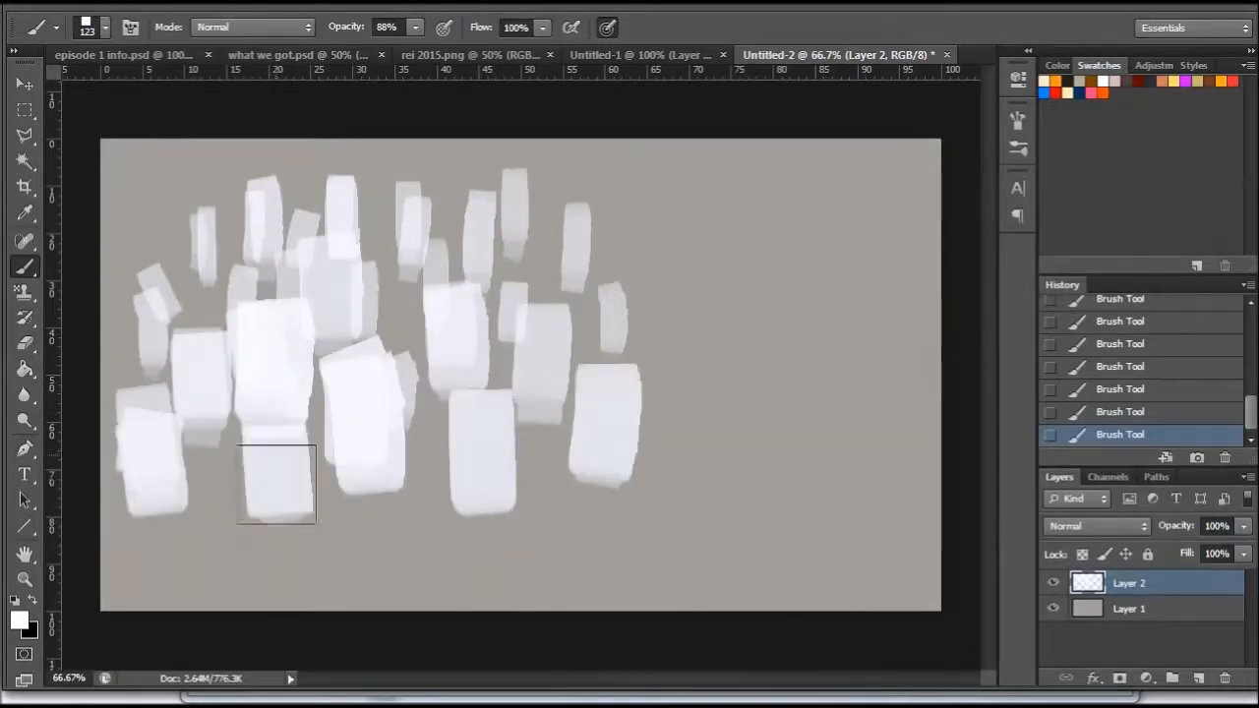
pyautogui.moveTo(405, 501); pyautogui.dragTo(407, 570)
pyautogui.moveTo(275, 472); pyautogui.dragTo(210, 580)
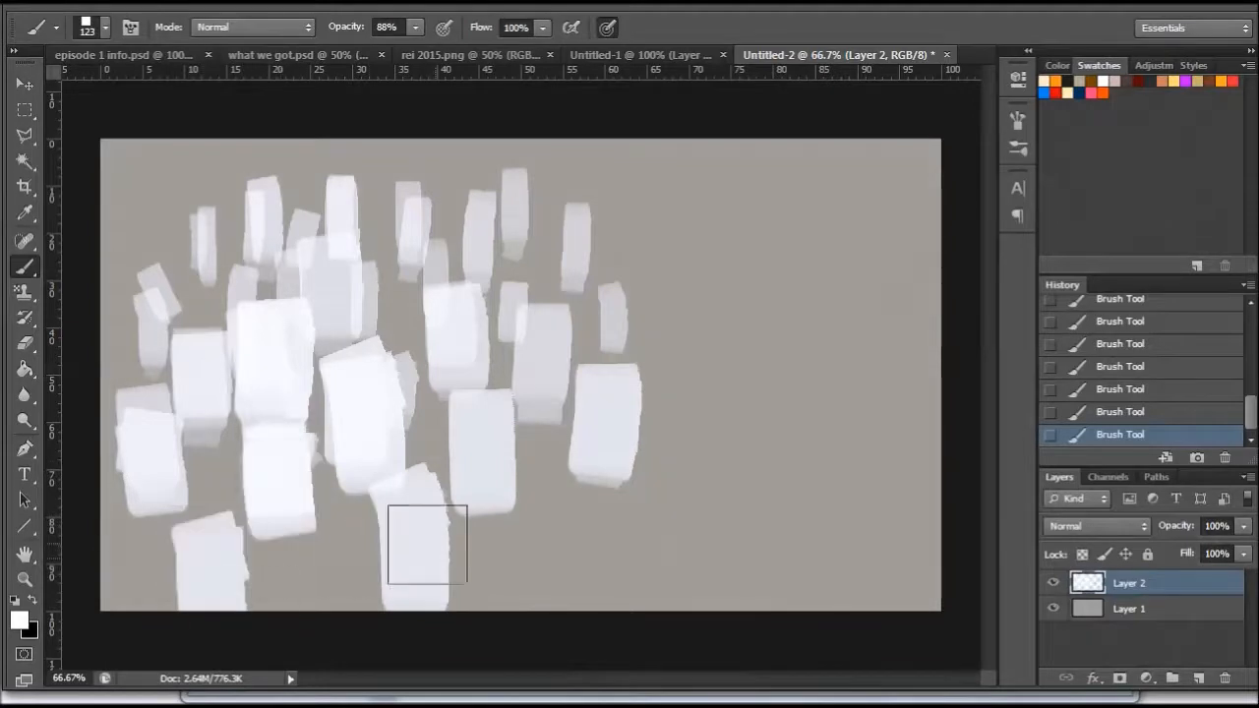
pyautogui.moveTo(521, 496); pyautogui.dragTo(523, 569)
pyautogui.moveTo(628, 481); pyautogui.dragTo(628, 511)
pyautogui.moveTo(723, 512); pyautogui.dragTo(708, 470)
pyautogui.moveTo(644, 316); pyautogui.dragTo(644, 254)
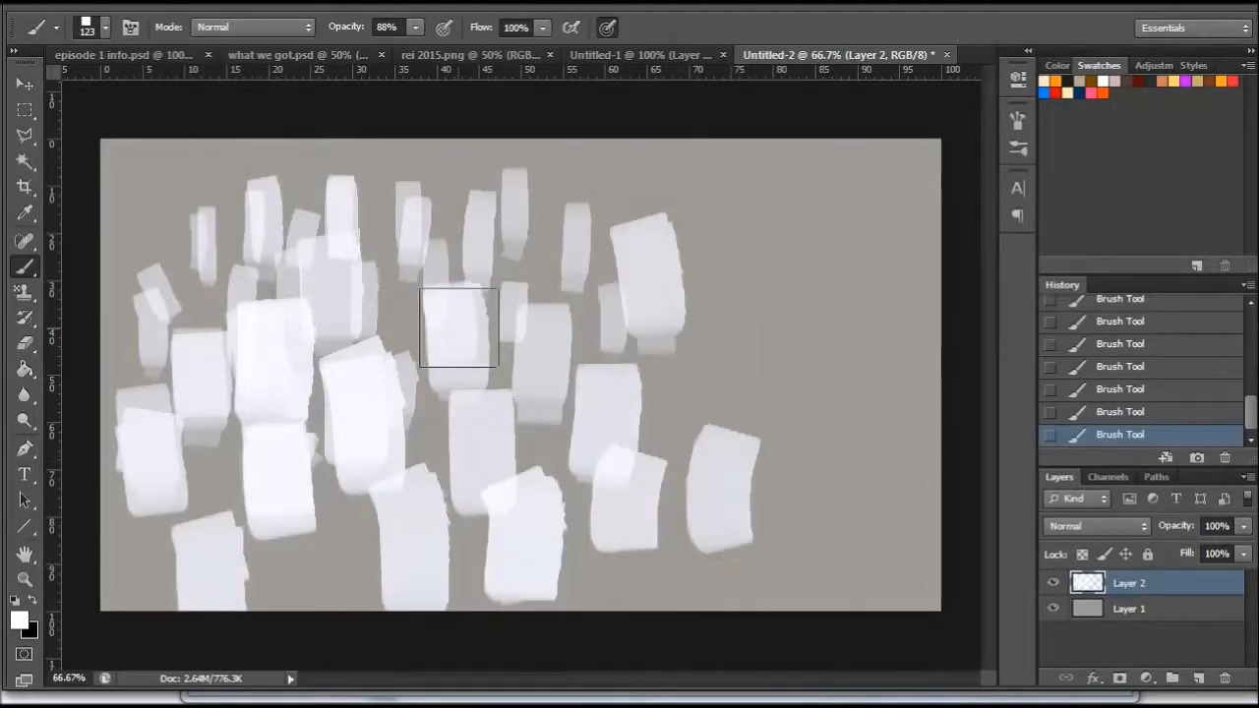
# - Finish the white blocks, and paint pink strips on five of them with the square brush at 46 px
pyautogui.moveTo(328, 283); pyautogui.dragTo(336, 309)
pyautogui.rightClick(746, 235)
pyautogui.click(791, 278)
pyautogui.click(1092, 92)
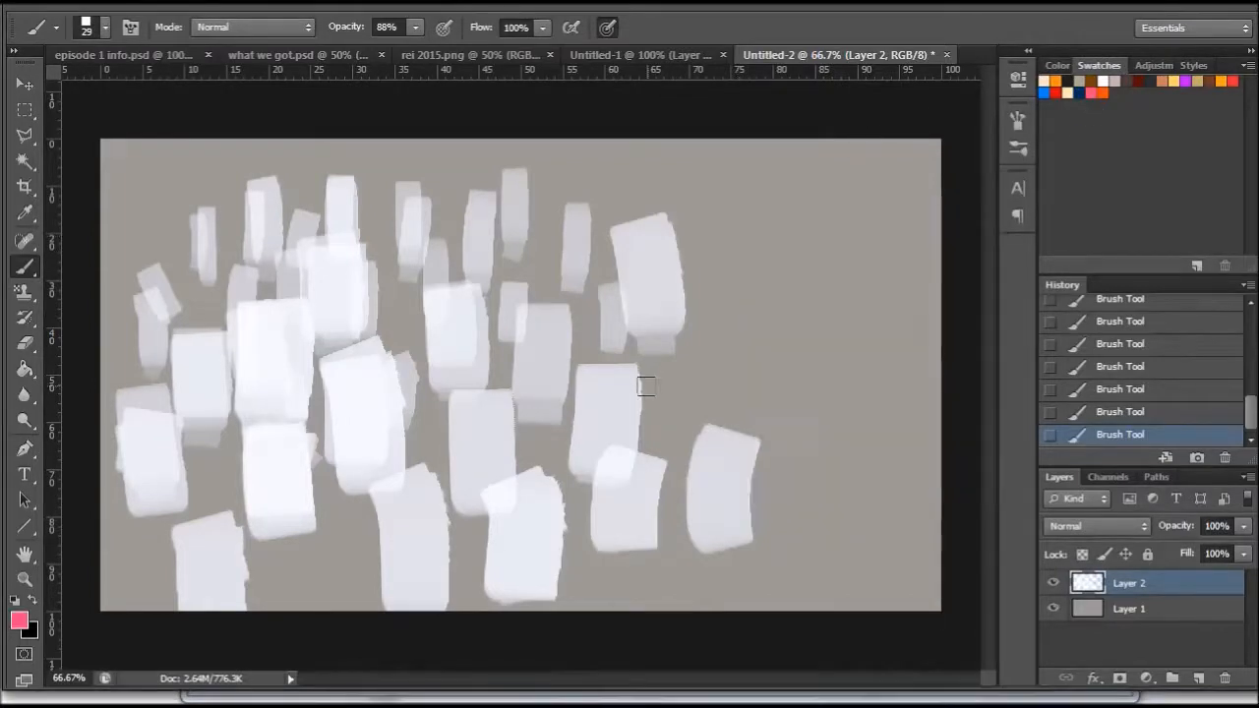
pyautogui.rightClick(662, 387)
pyautogui.moveTo(705, 433); pyautogui.dragTo(725, 436)
pyautogui.moveTo(627, 365); pyautogui.dragTo(628, 472)
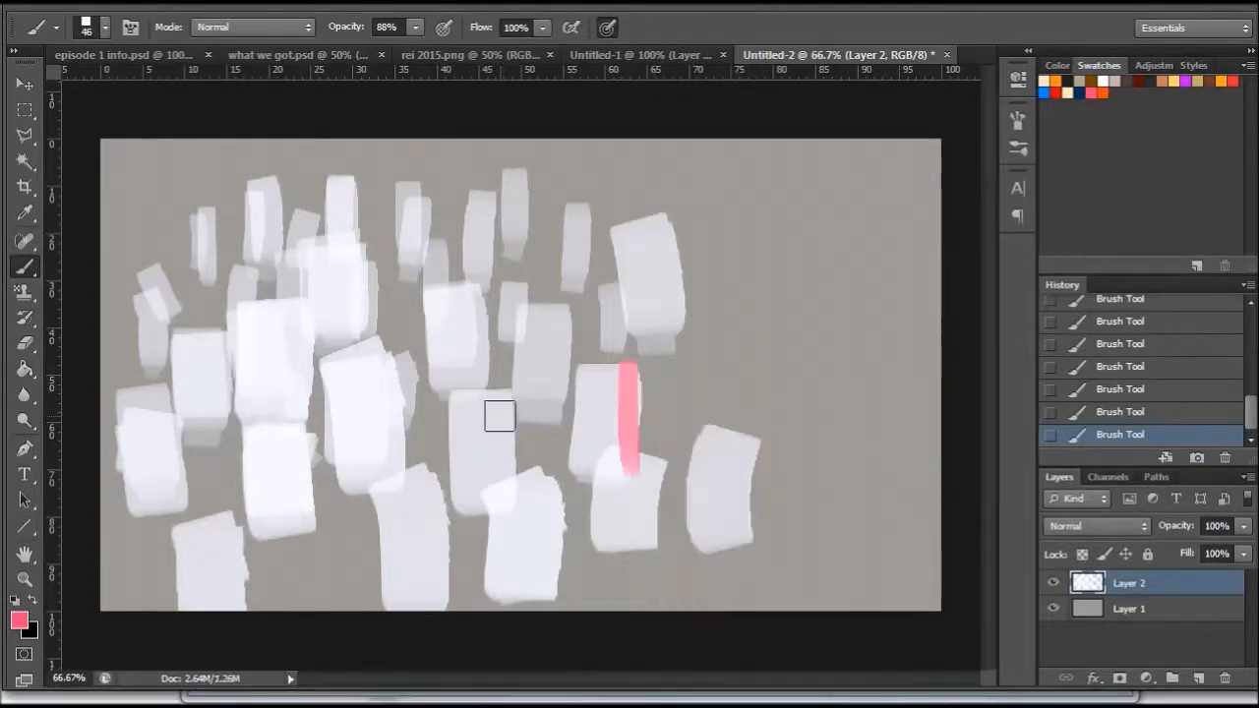
pyautogui.moveTo(501, 393); pyautogui.dragTo(508, 489)
pyautogui.moveTo(375, 366); pyautogui.dragTo(389, 462)
pyautogui.moveTo(266, 332); pyautogui.dragTo(269, 362)
pyautogui.moveTo(453, 301); pyautogui.dragTo(471, 304)
# - Reduce the square brush to 10 px and dot small pink window dashes over several of the white blocks
pyautogui.rightClick(660, 384)
pyautogui.write('10')
pyautogui.press('Return')
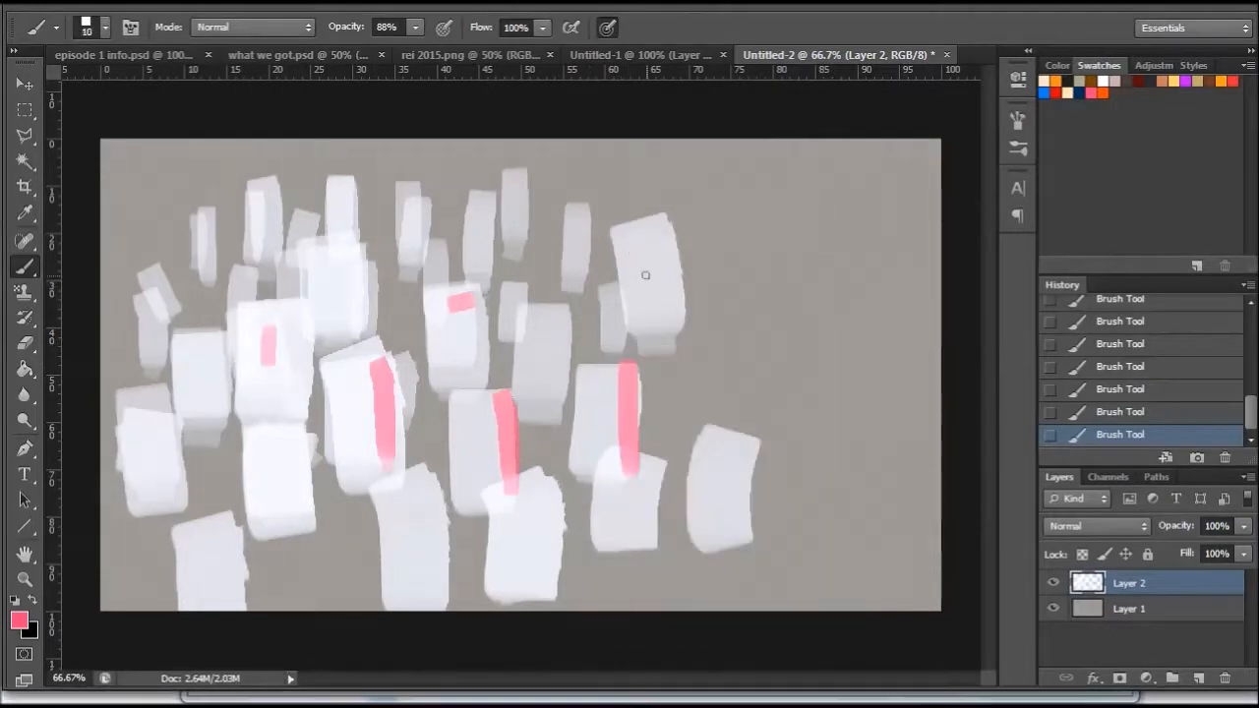
pyautogui.click(454, 328)
pyautogui.click(458, 348)
pyautogui.click(464, 361)
pyautogui.click(474, 424)
pyautogui.click(479, 446)
pyautogui.click(477, 471)
pyautogui.click(430, 511)
pyautogui.click(432, 539)
pyautogui.click(430, 567)
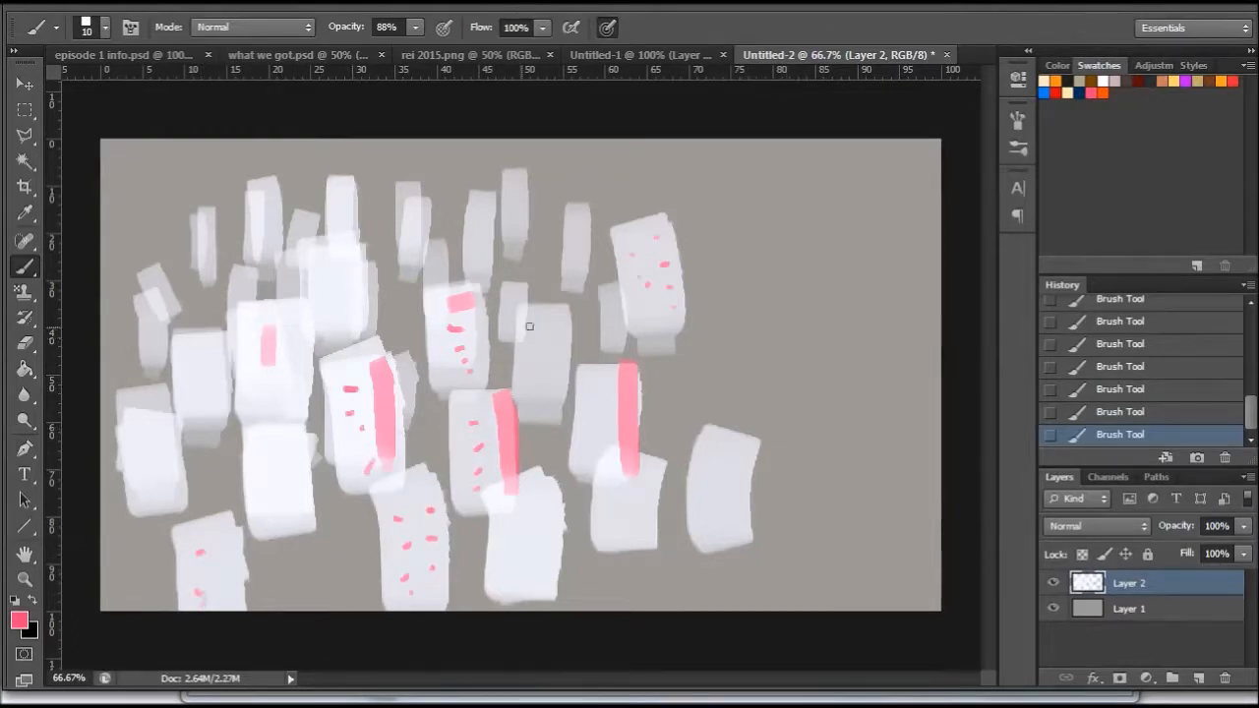
pyautogui.click(257, 378)
pyautogui.click(261, 389)
# - On a new layer, stamp four orange square markers among the blocks with the square brush at 35 px
pyautogui.click(1198, 677)
pyautogui.click(1103, 92)
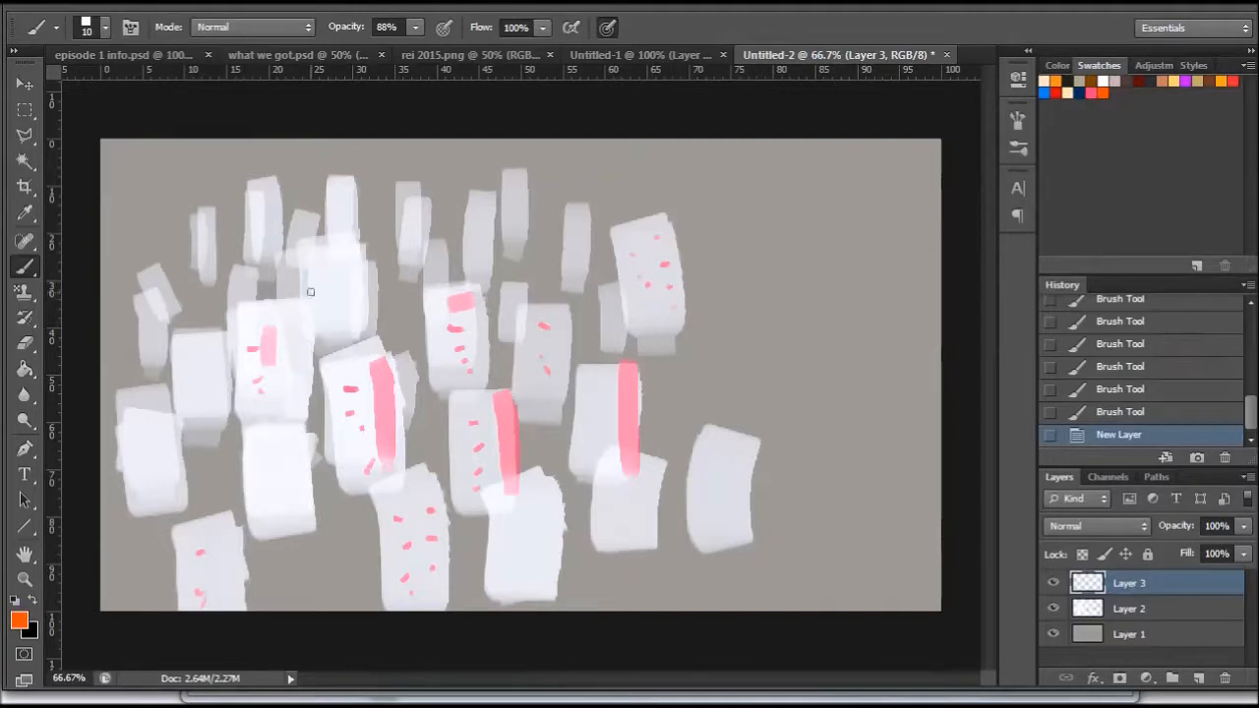
pyautogui.rightClick(739, 285)
pyautogui.moveTo(775, 337); pyautogui.dragTo(772, 333)
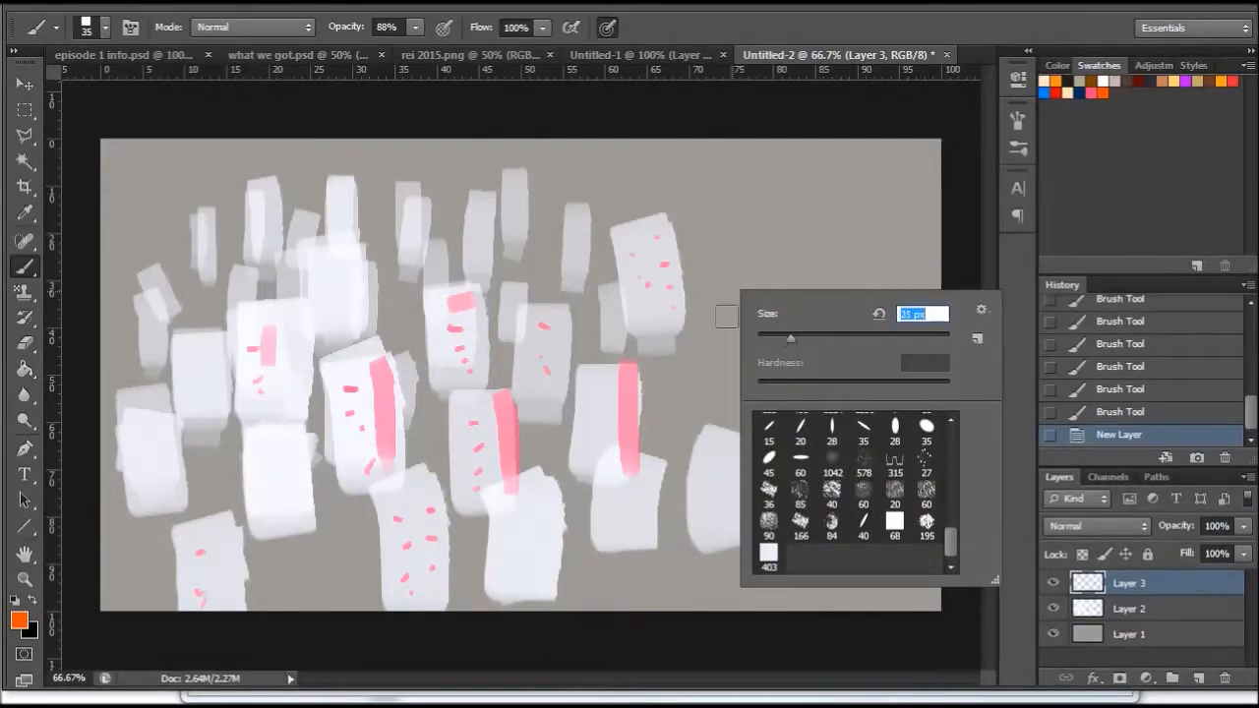
pyautogui.click(249, 274)
pyautogui.click(250, 275)
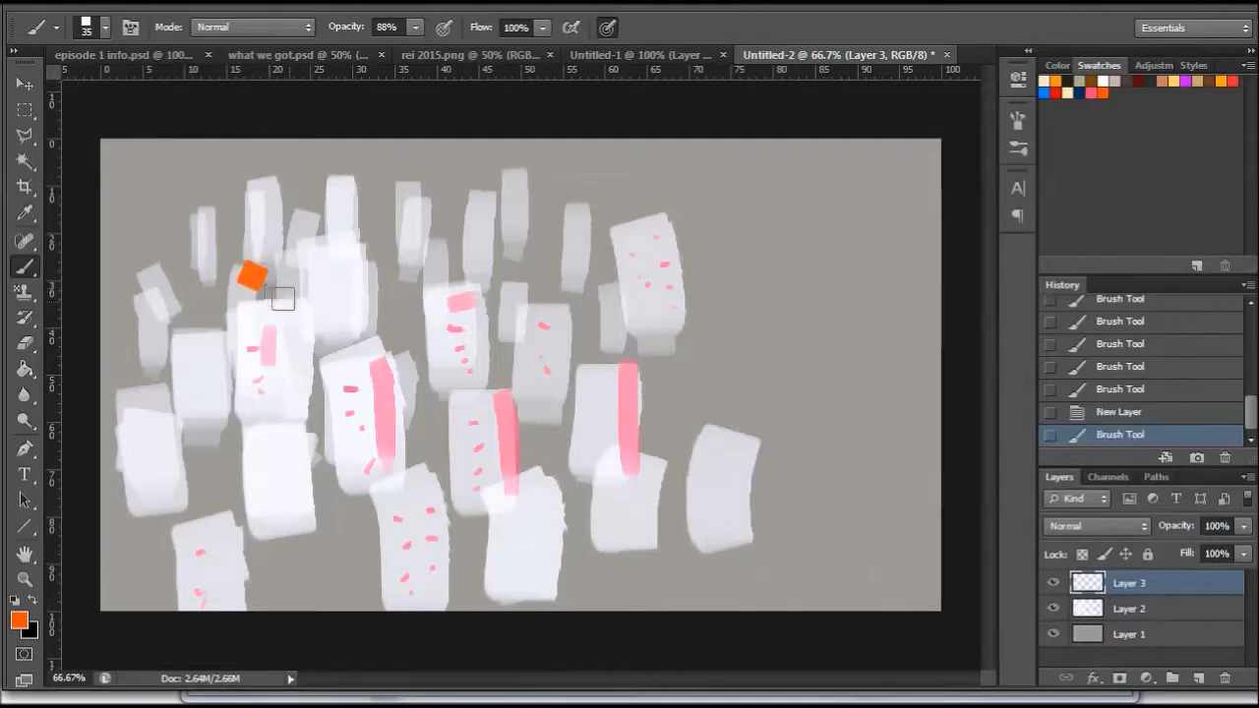
pyautogui.click(282, 449)
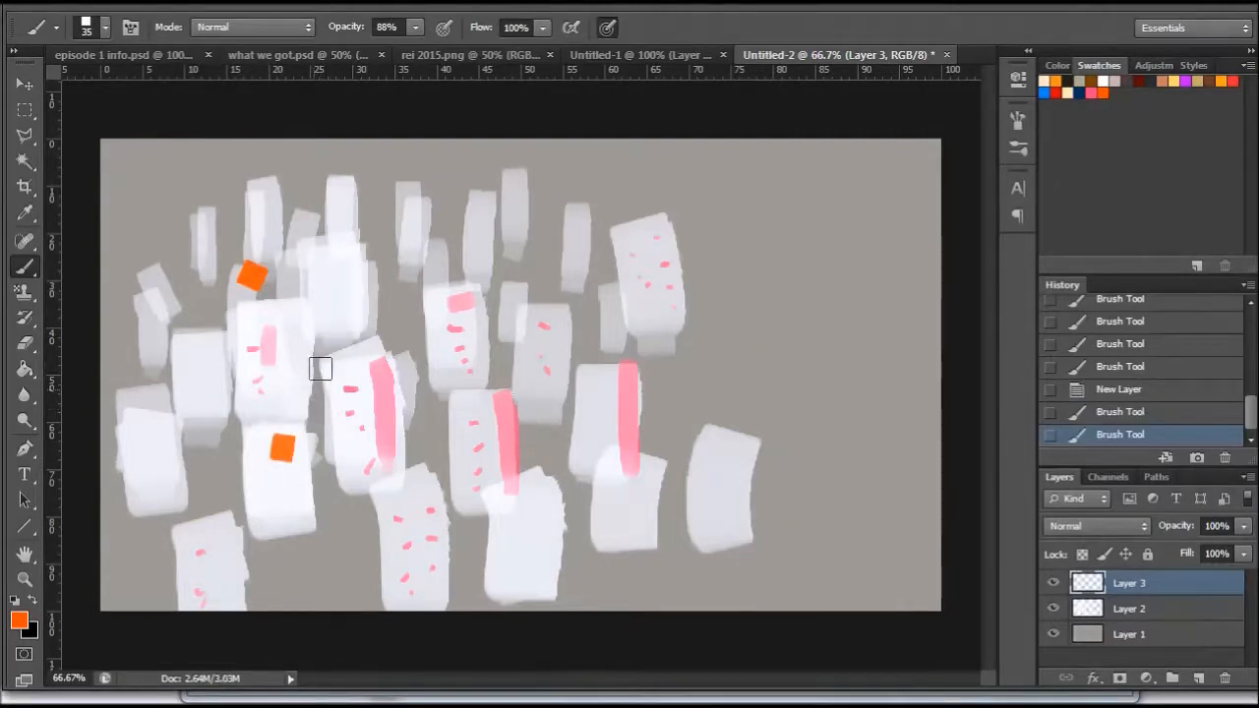
pyautogui.click(387, 262)
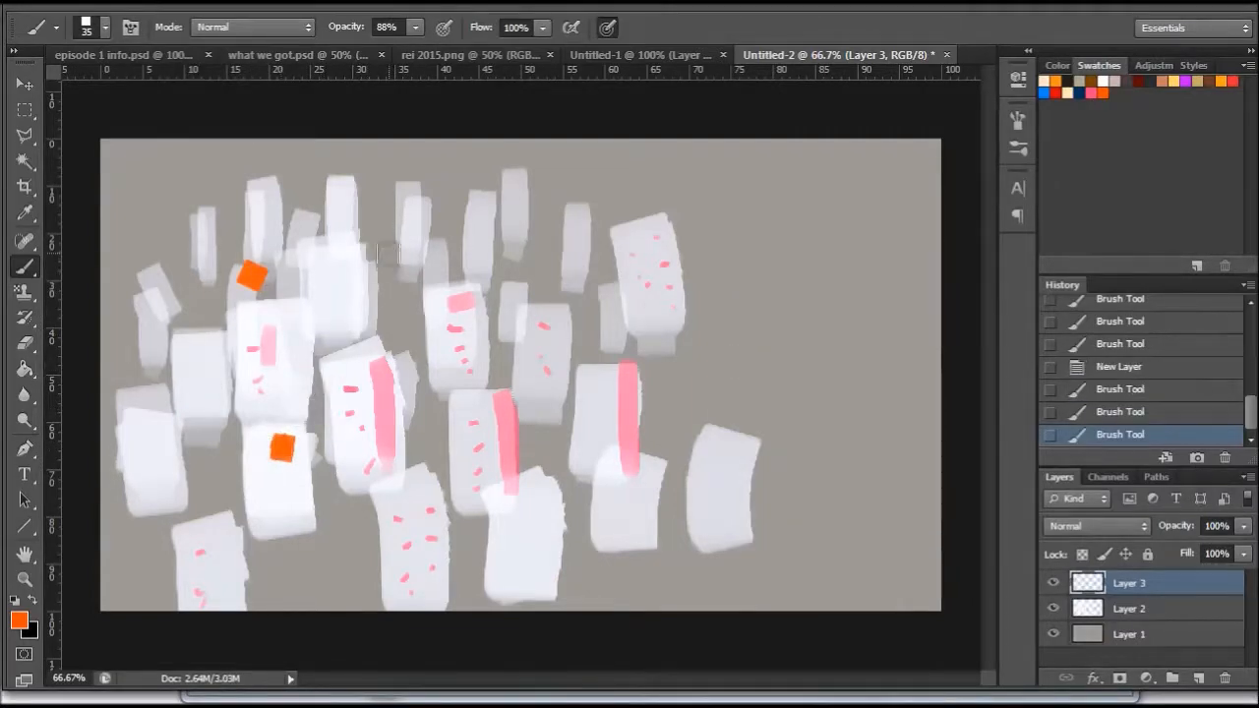
pyautogui.click(465, 371)
pyautogui.click(465, 371)
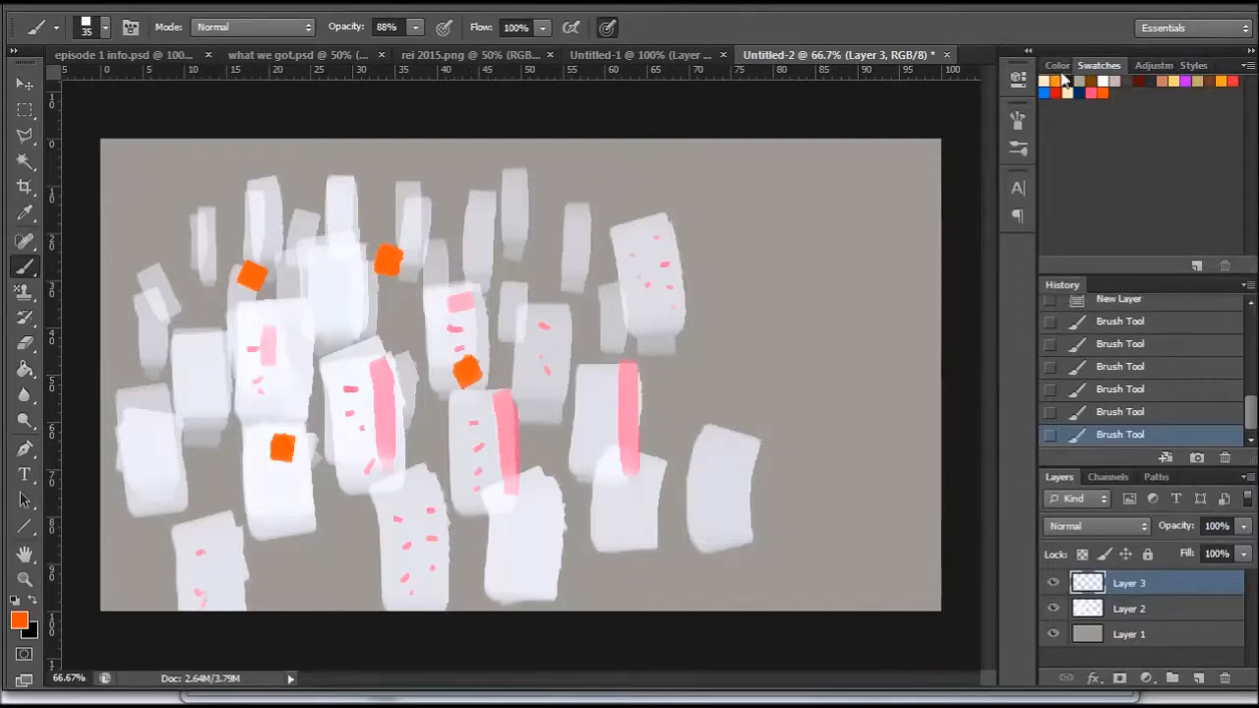
# - Stamp three blue markers and two red markers among the blocks with the 35 px square brush
pyautogui.click(1045, 91)
pyautogui.click(196, 361)
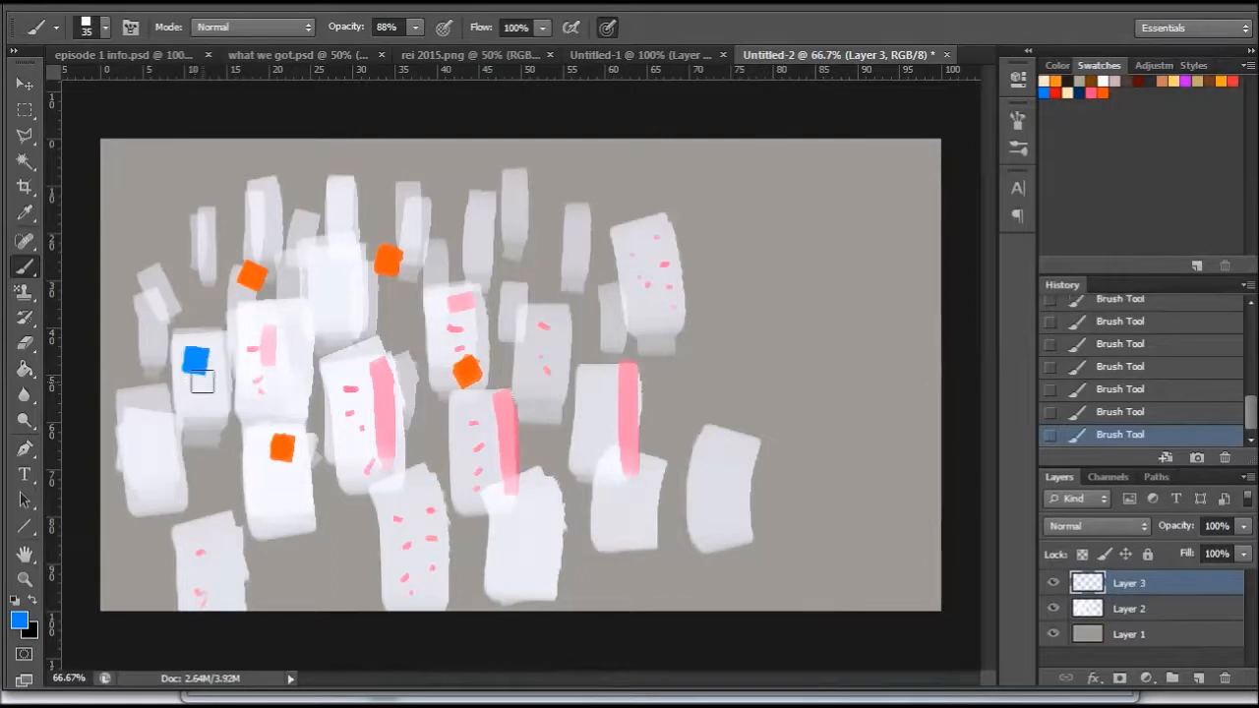
pyautogui.click(443, 480)
pyautogui.click(519, 273)
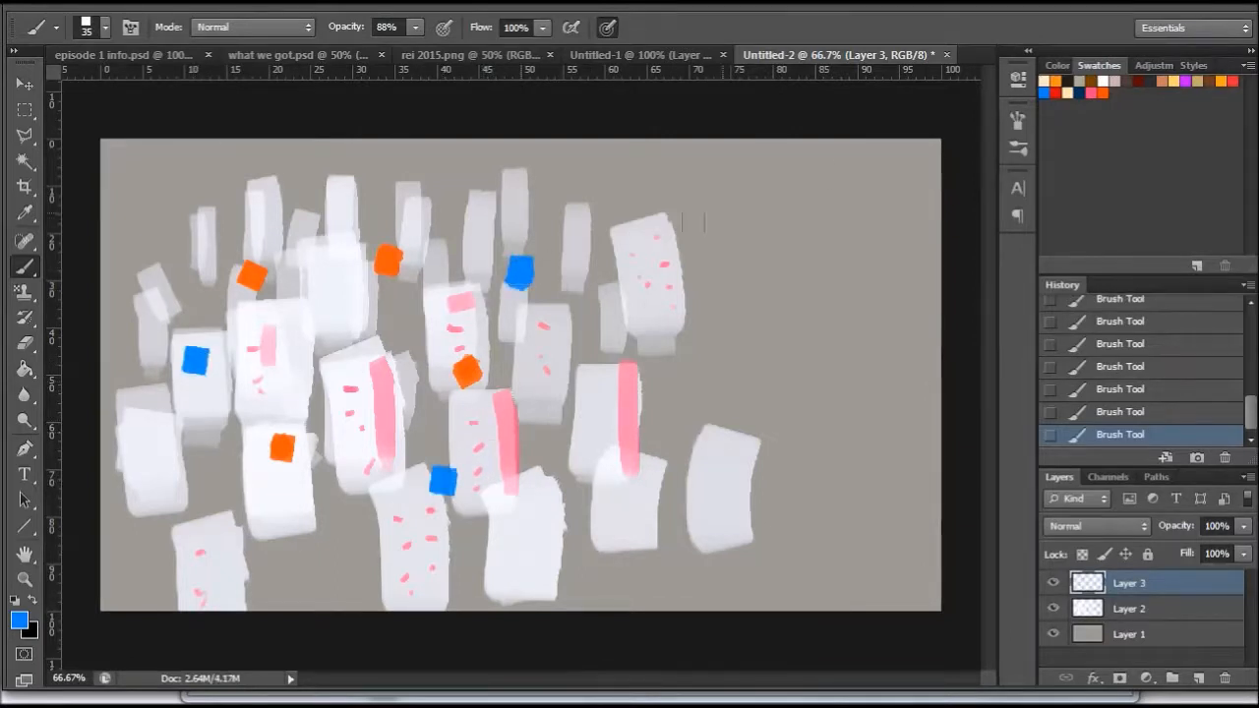
pyautogui.click(1233, 80)
pyautogui.click(327, 340)
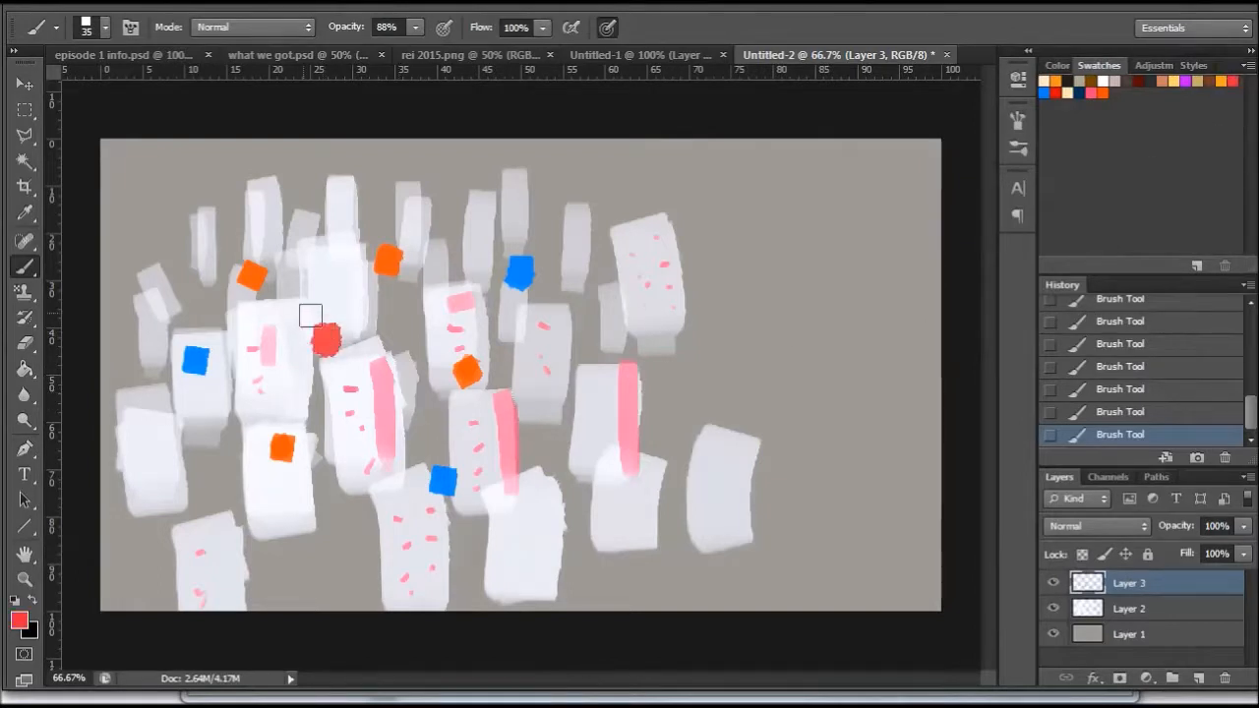
pyautogui.click(178, 223)
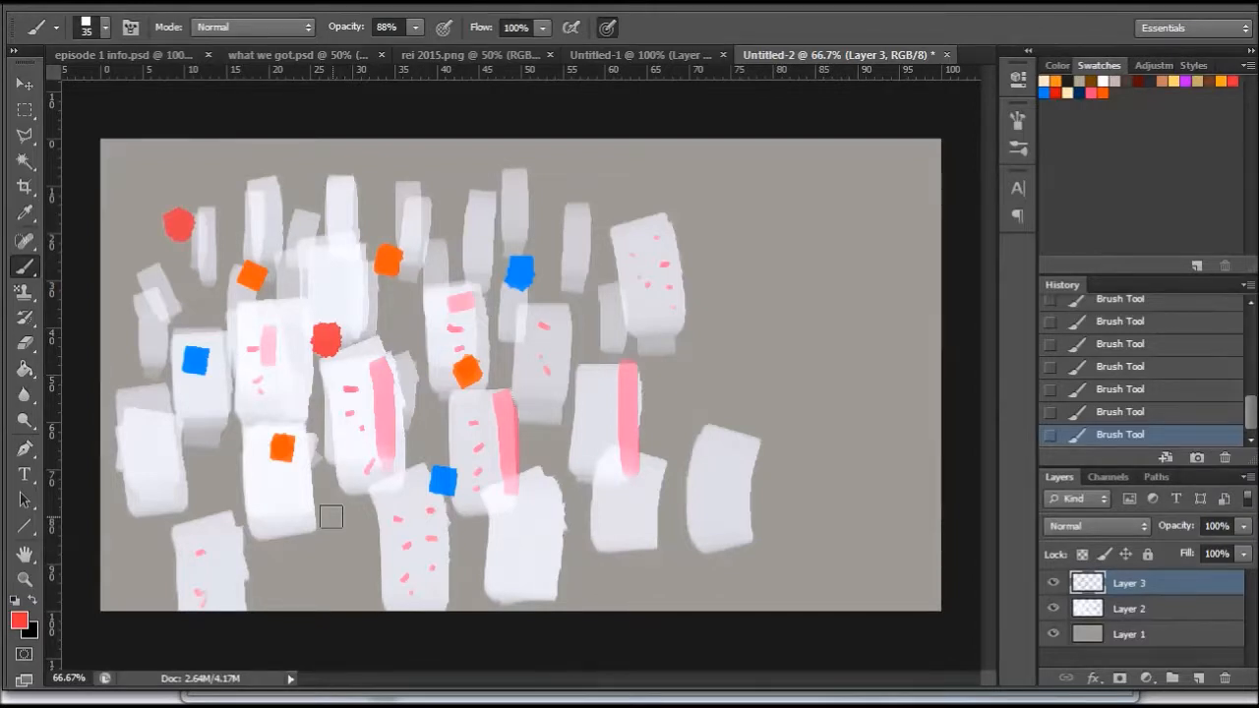
# - On a new layer, fill a full-height rectangular strip along the canvas's right edge with black as a side panel
pyautogui.click(1198, 678)
pyautogui.click(32, 599)
pyautogui.click(25, 109)
pyautogui.moveTo(753, 121); pyautogui.dragTo(967, 654)
pyautogui.click(25, 367)
pyautogui.click(935, 373)
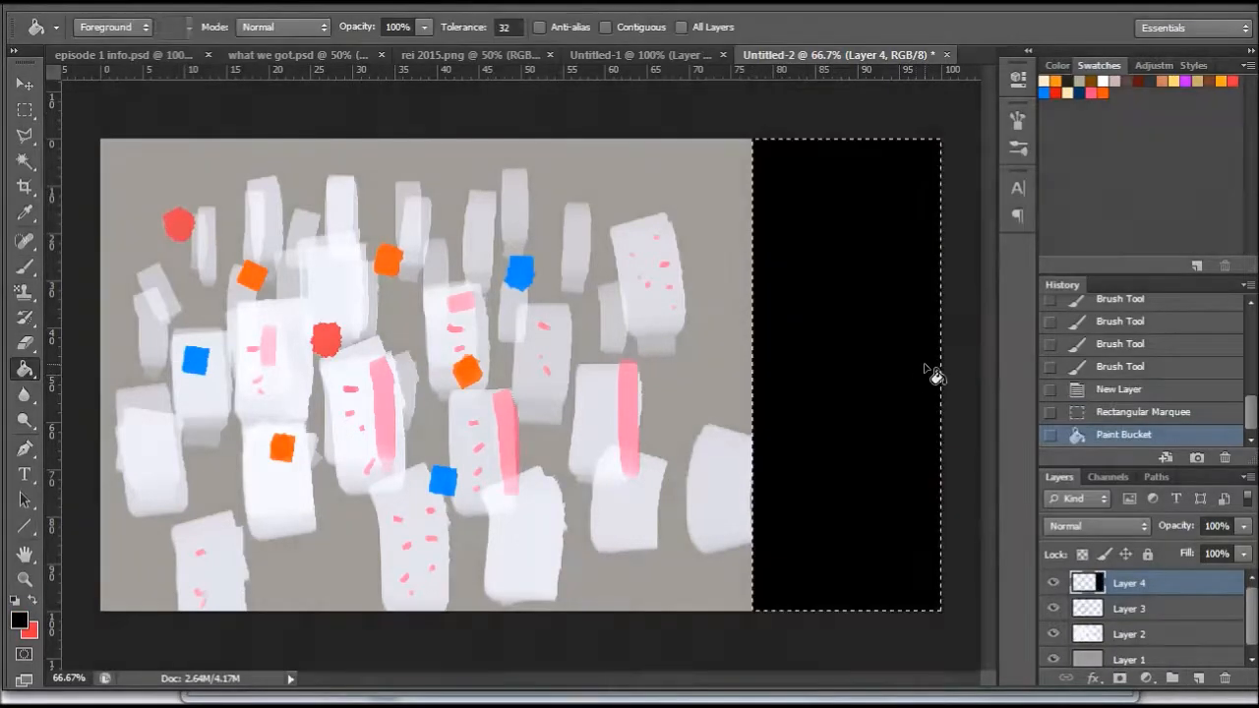
# - Lower the black side panel layer's opacity to 86% and clear the selection
pyautogui.click(1243, 526)
pyautogui.moveTo(1243, 547); pyautogui.dragTo(1239, 557)
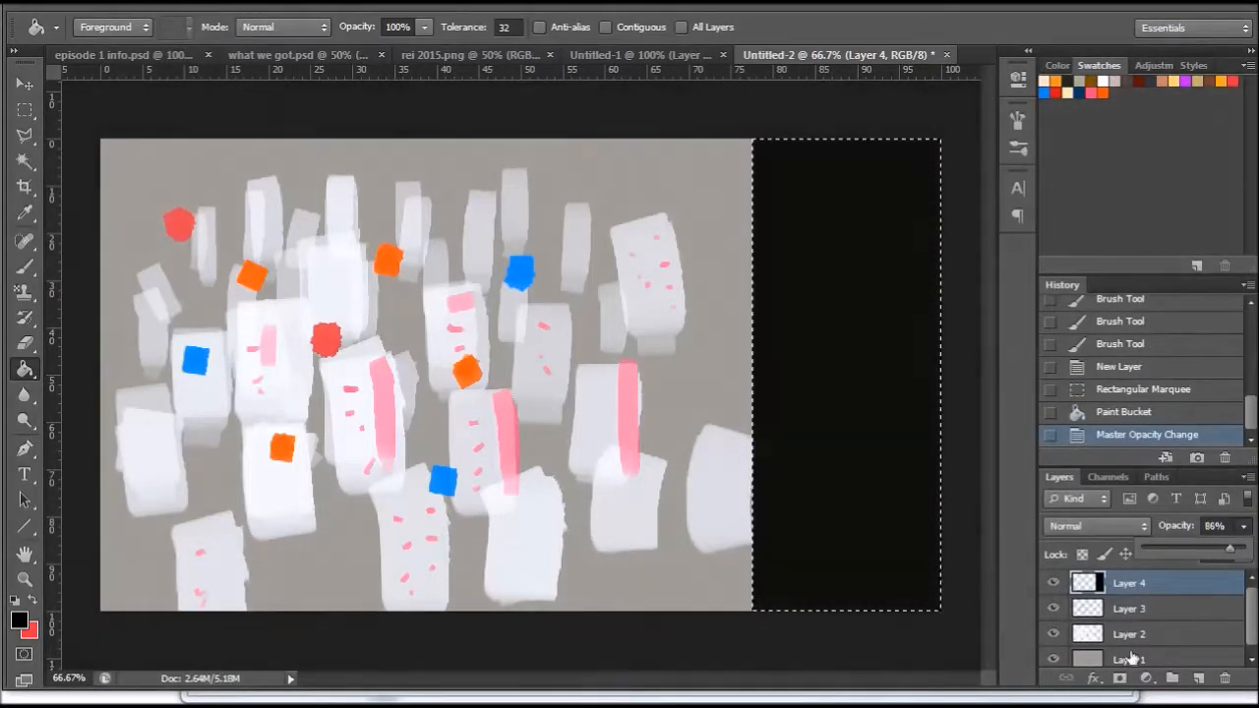
pyautogui.press('m')
pyautogui.click(865, 247)
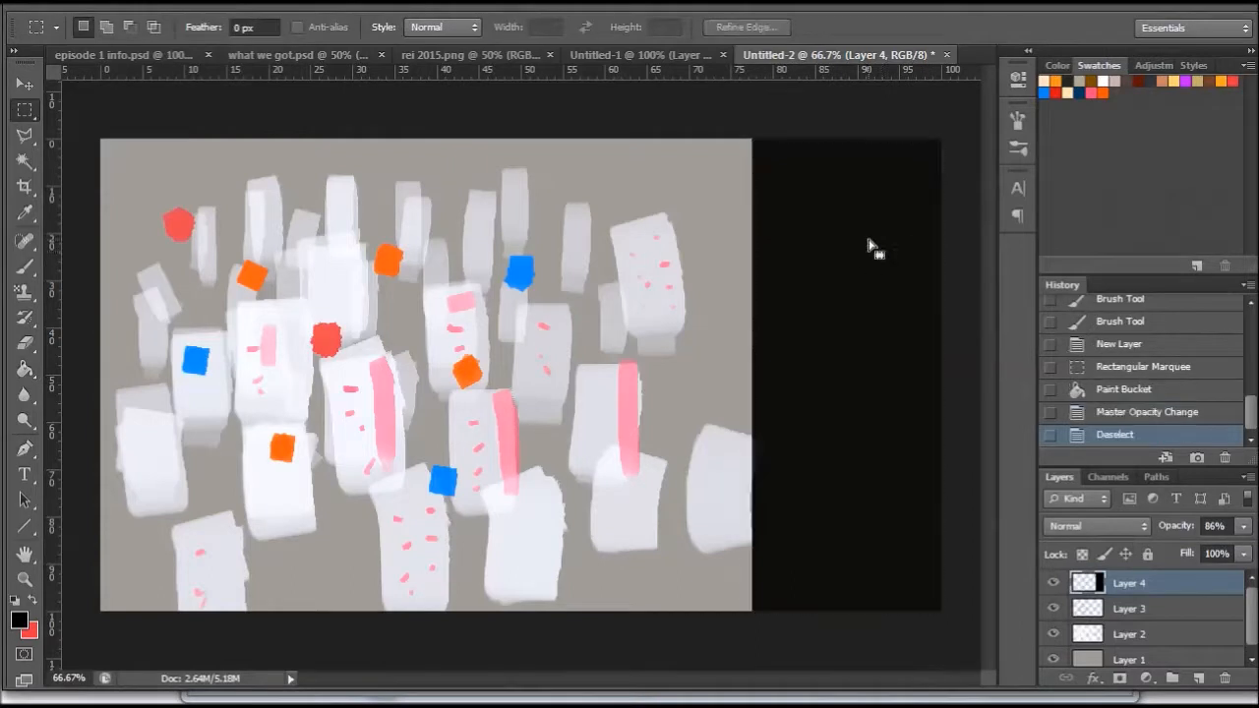
# - On a new layer, handwrite the title "Tech Head" in white across the black panel's top with the 10 px hard round brush
pyautogui.click(1194, 678)
pyautogui.click(14, 601)
pyautogui.click(33, 601)
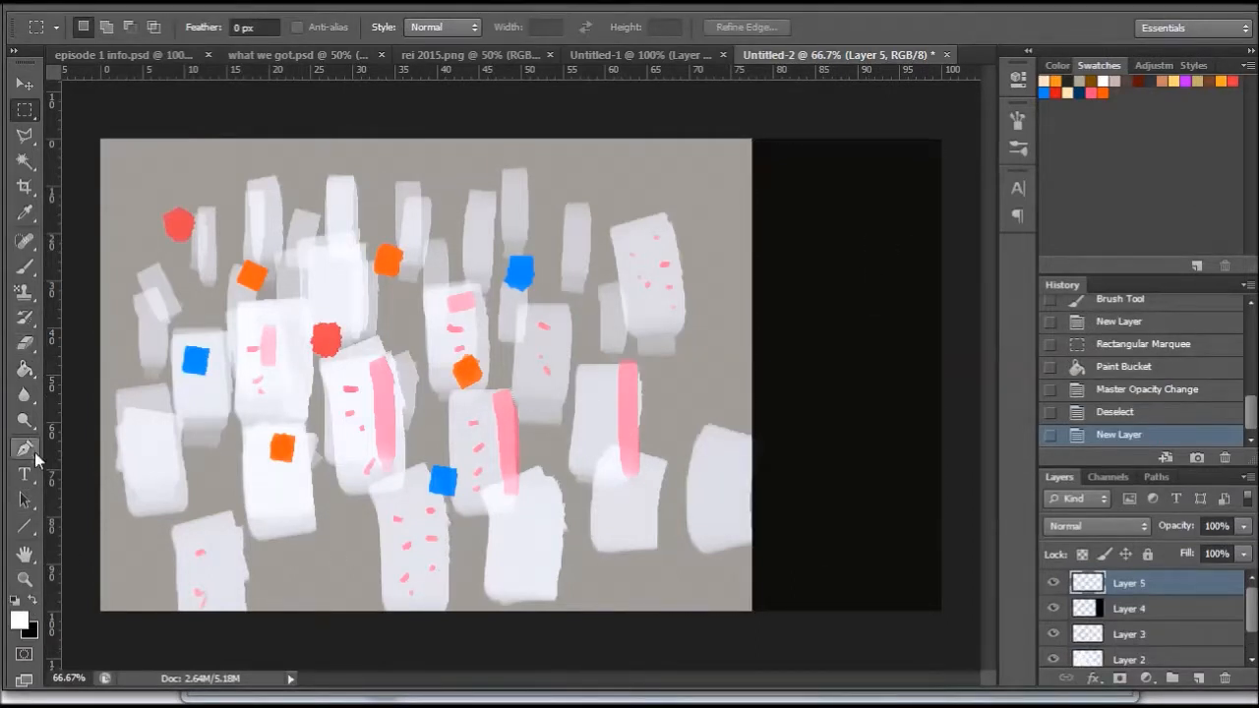
pyautogui.press('b')
pyautogui.rightClick(970, 386)
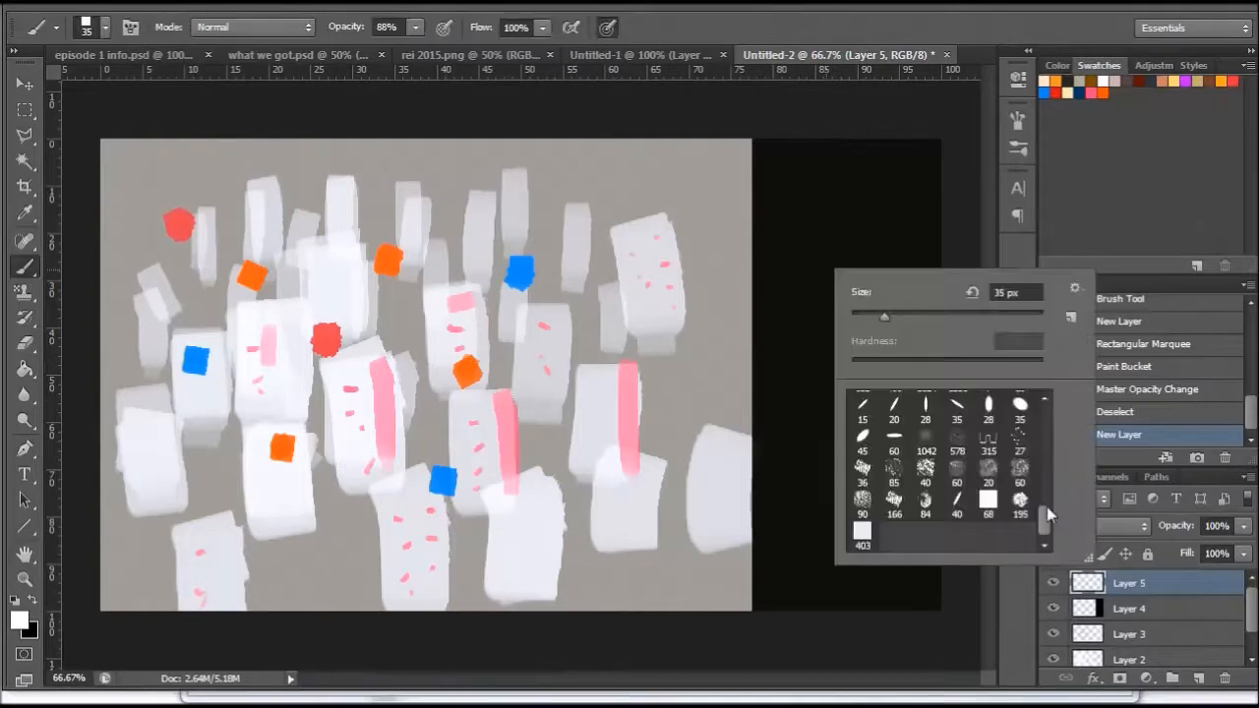
pyautogui.moveTo(1048, 513); pyautogui.dragTo(1052, 417)
pyautogui.click(894, 400)
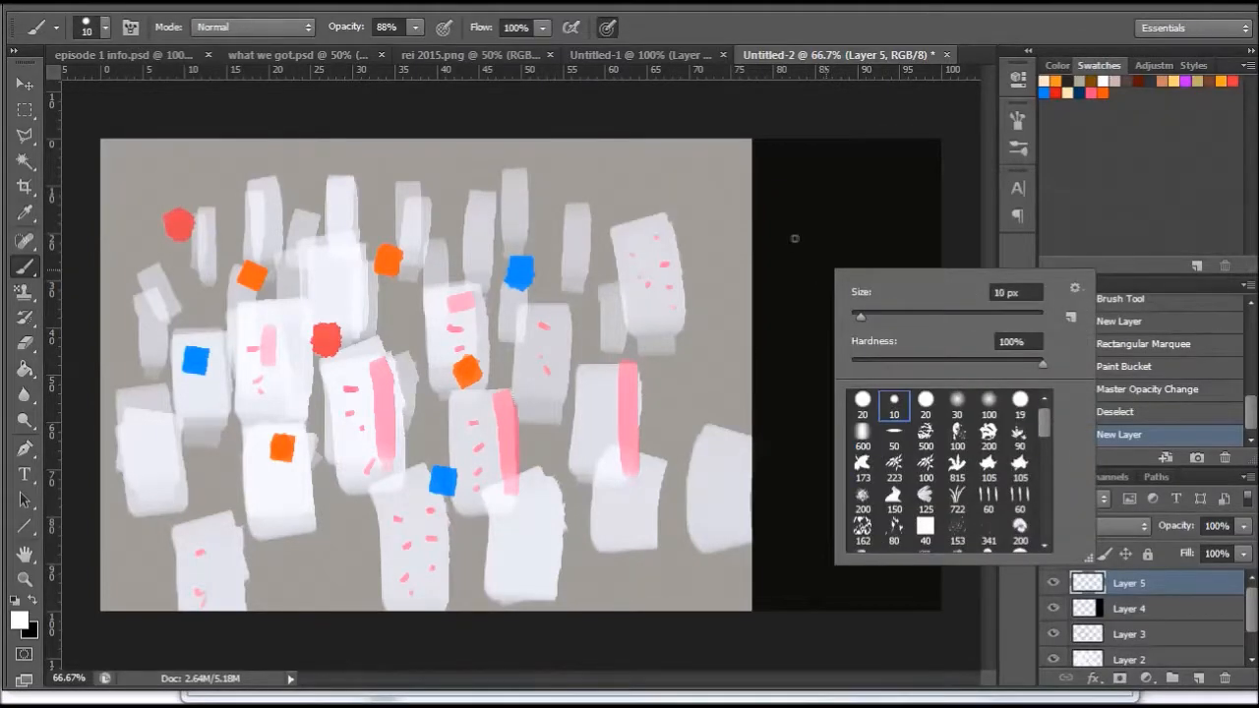
pyautogui.click(767, 157)
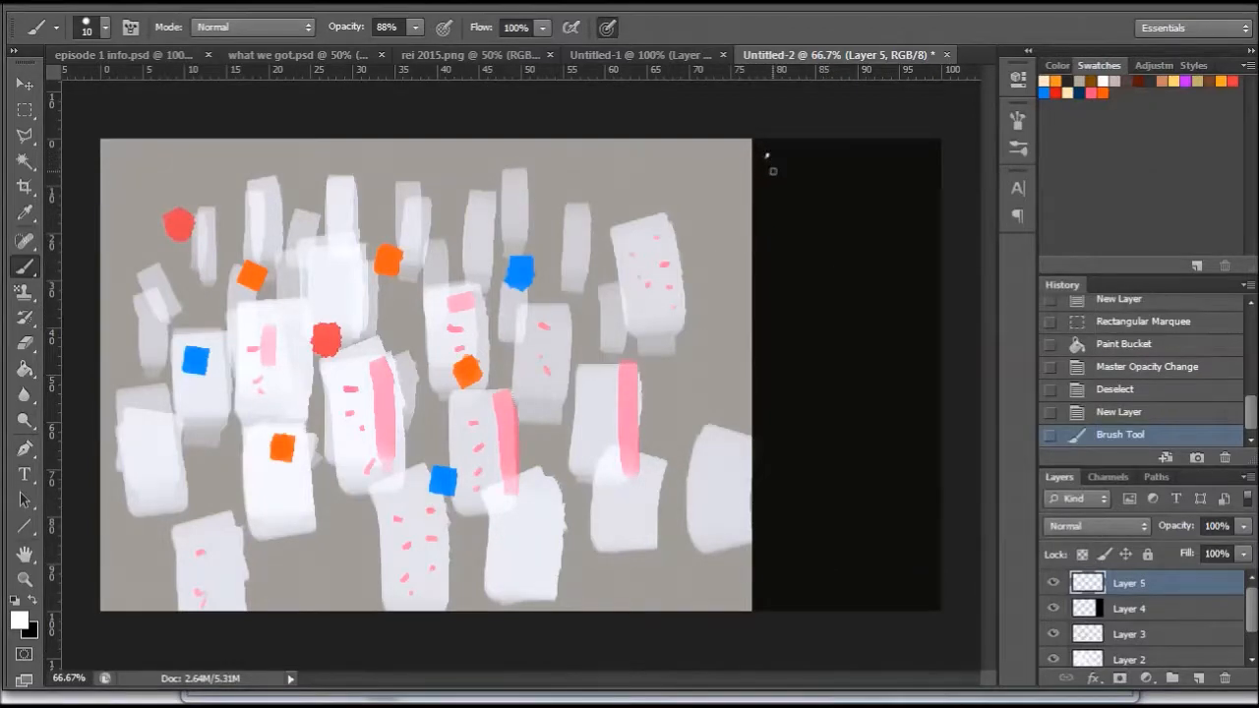
pyautogui.moveTo(764, 156)
pyautogui.mouseDown()
pyautogui.moveTo(792, 152)
pyautogui.moveTo(780, 186)
pyautogui.mouseUp()
pyautogui.moveTo(794, 177); pyautogui.dragTo(819, 186)
pyautogui.moveTo(826, 157)
pyautogui.mouseDown()
pyautogui.moveTo(830, 185)
pyautogui.moveTo(855, 192)
pyautogui.moveTo(869, 173)
pyautogui.mouseUp()
pyautogui.moveTo(868, 156); pyautogui.dragTo(869, 193)
pyautogui.moveTo(878, 179); pyautogui.dragTo(897, 189)
pyautogui.moveTo(919, 156); pyautogui.dragTo(907, 188)
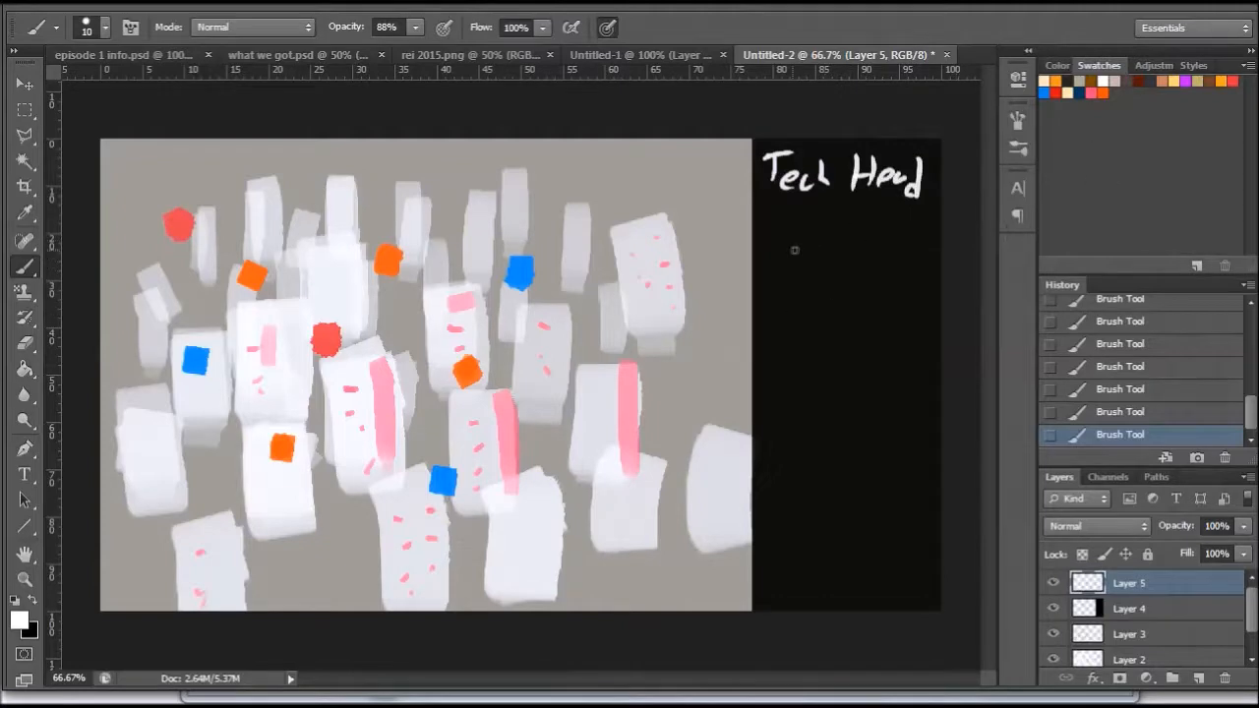
# - Sketch a rough white character portrait with a loose frame around it below the "Tech Head" title
pyautogui.moveTo(870, 258)
pyautogui.mouseDown()
pyautogui.moveTo(835, 325)
pyautogui.moveTo(880, 295)
pyautogui.moveTo(847, 241)
pyautogui.mouseUp()
pyautogui.moveTo(771, 246); pyautogui.dragTo(783, 370)
pyautogui.moveTo(824, 352); pyautogui.dragTo(891, 340)
pyautogui.moveTo(925, 236); pyautogui.dragTo(926, 320)
pyautogui.moveTo(792, 205)
pyautogui.mouseDown()
pyautogui.moveTo(799, 224)
pyautogui.moveTo(897, 234)
pyautogui.mouseUp()
pyautogui.moveTo(847, 283); pyautogui.dragTo(838, 297)
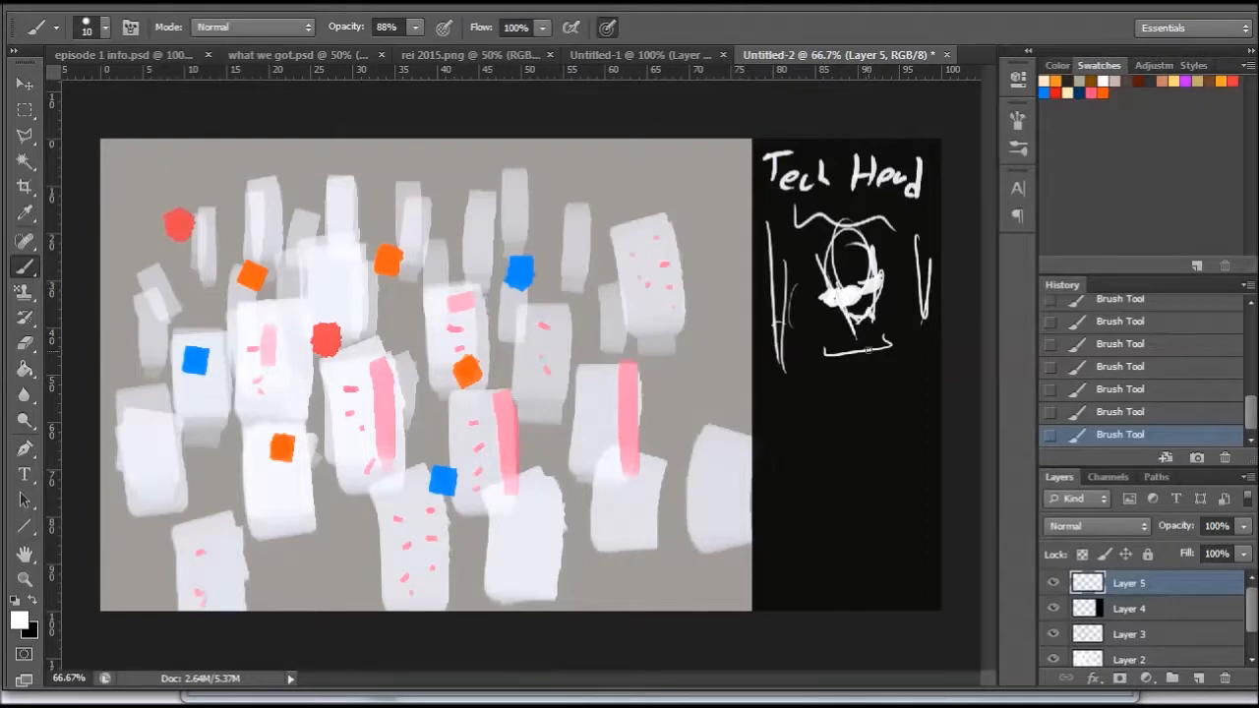
# - Handwrite "Brief" with placeholder text lines under the portrait, and draw a white line from the panel's title to the upper blue marker
pyautogui.moveTo(787, 401); pyautogui.dragTo(841, 399)
pyautogui.moveTo(858, 394); pyautogui.dragTo(880, 391)
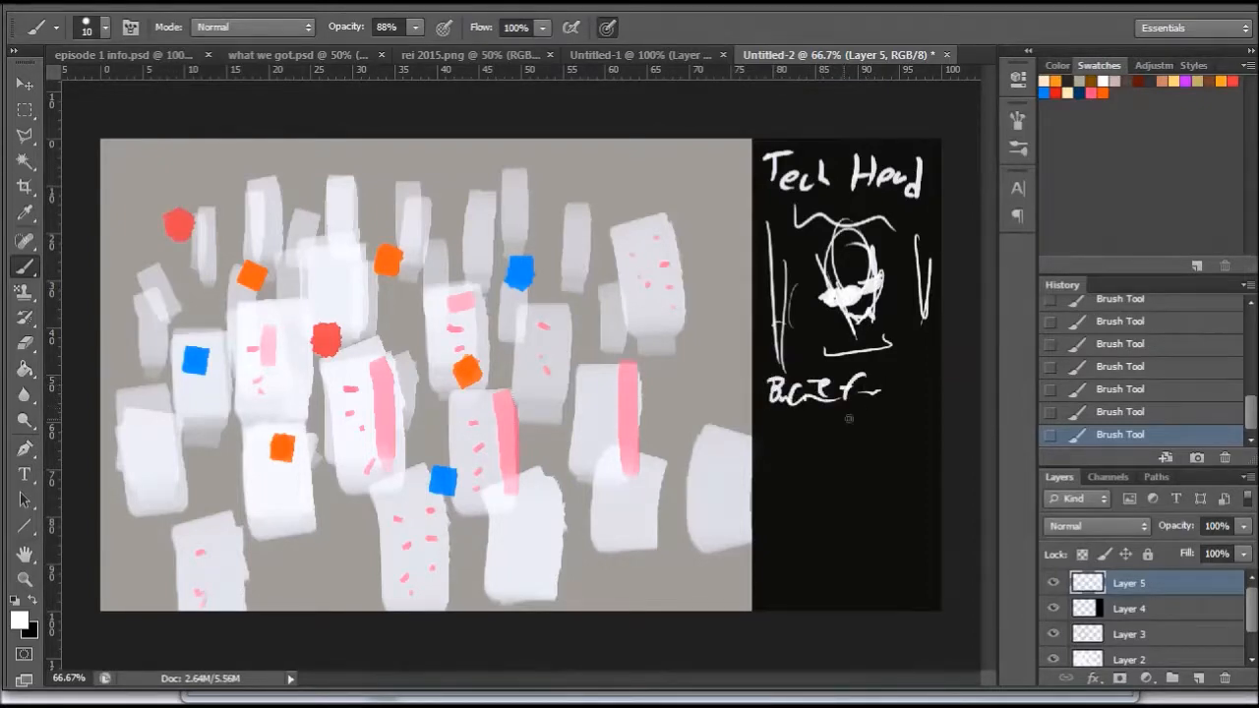
pyautogui.moveTo(797, 423); pyautogui.dragTo(884, 419)
pyautogui.moveTo(773, 452); pyautogui.dragTo(883, 435)
pyautogui.moveTo(775, 492); pyautogui.dragTo(865, 479)
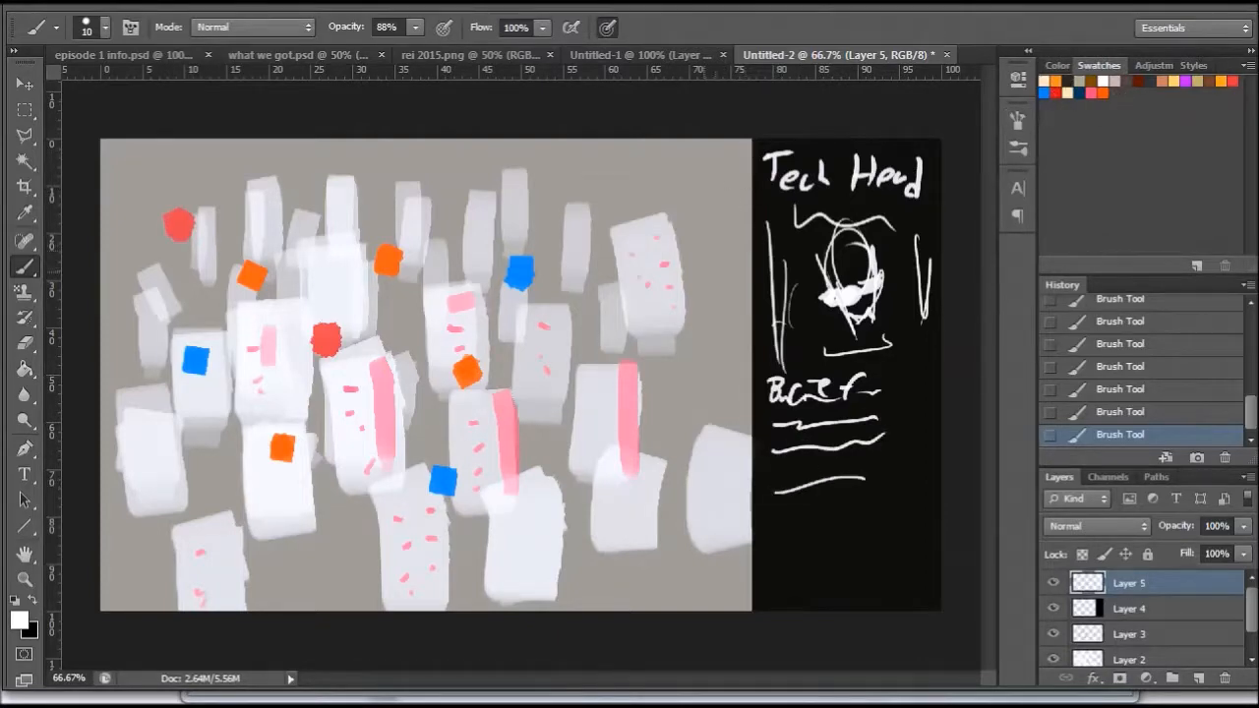
pyautogui.moveTo(750, 156)
pyautogui.mouseDown()
pyautogui.moveTo(534, 285)
pyautogui.moveTo(703, 191)
pyautogui.mouseUp()
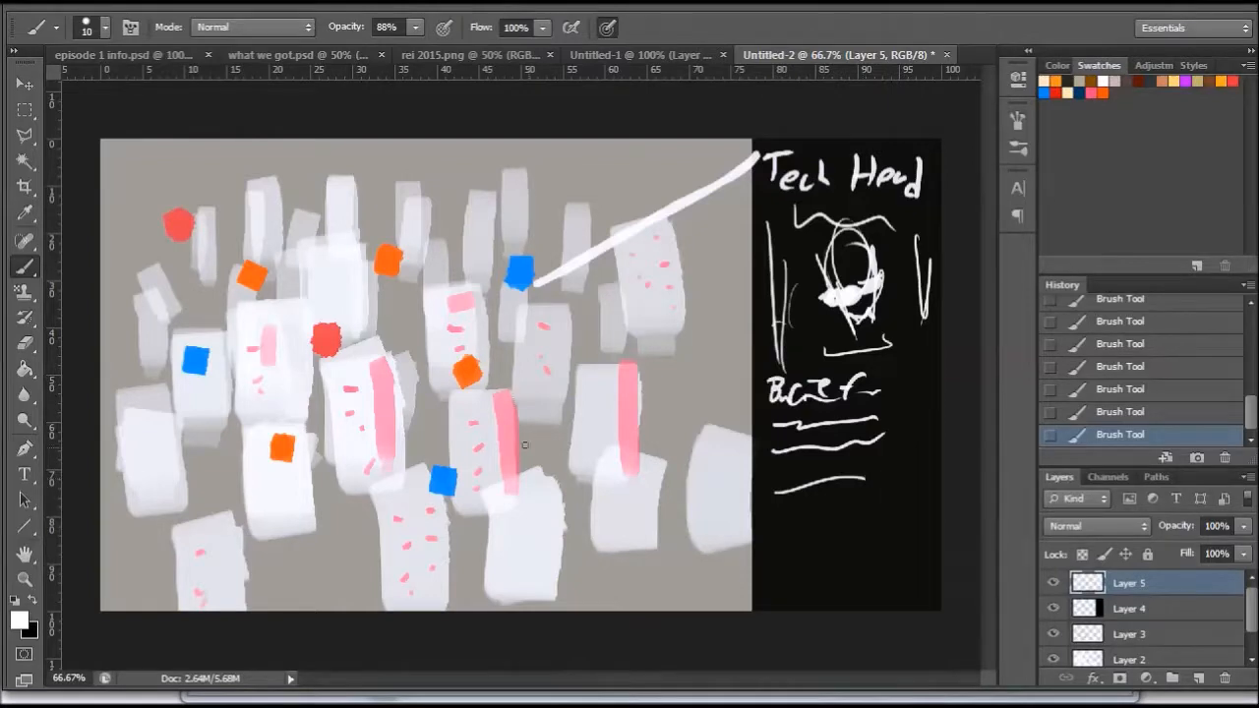
# - On a new layer, handwrite "story based events" in blue beside the upper blue marker
pyautogui.click(1044, 91)
pyautogui.click(1197, 678)
pyautogui.moveTo(496, 232); pyautogui.dragTo(494, 248)
pyautogui.moveTo(508, 222)
pyautogui.mouseDown()
pyautogui.moveTo(512, 249)
pyautogui.moveTo(521, 237)
pyautogui.mouseUp()
pyautogui.moveTo(529, 246); pyautogui.dragTo(537, 234)
pyautogui.moveTo(541, 232); pyautogui.dragTo(549, 258)
pyautogui.moveTo(579, 209)
pyautogui.mouseDown()
pyautogui.moveTo(586, 244)
pyautogui.moveTo(629, 236)
pyautogui.moveTo(655, 207)
pyautogui.mouseUp()
pyautogui.moveTo(566, 258)
pyautogui.mouseDown()
pyautogui.moveTo(567, 277)
pyautogui.moveTo(655, 253)
pyautogui.moveTo(652, 272)
pyautogui.mouseUp()
# - Handwrite an orange side-events label just above the orange marker near the middle of the blocks
pyautogui.click(1105, 93)
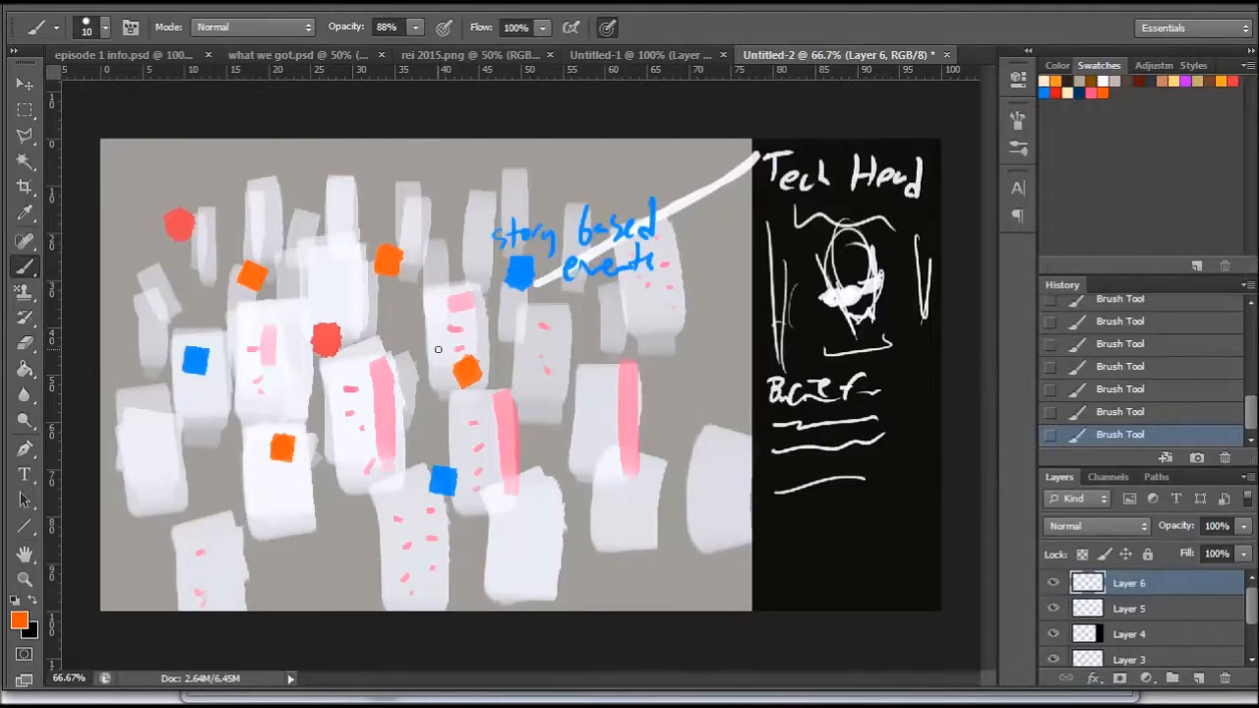
pyautogui.moveTo(441, 339)
pyautogui.mouseDown()
pyautogui.moveTo(433, 352)
pyautogui.moveTo(607, 352)
pyautogui.mouseUp()
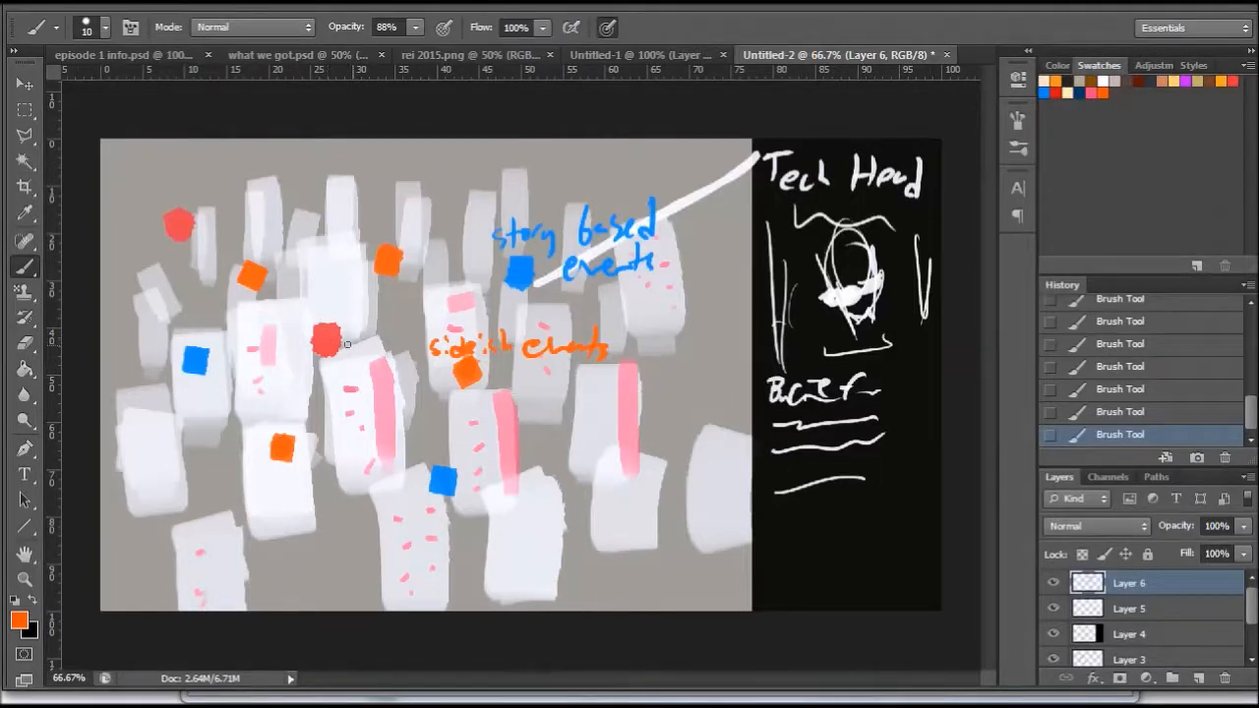
# - Handwrite red labels around the red marker in the middle of the blocks: "non events" above, "shops/upgrade" and "(minor events)" below
pyautogui.click(1232, 81)
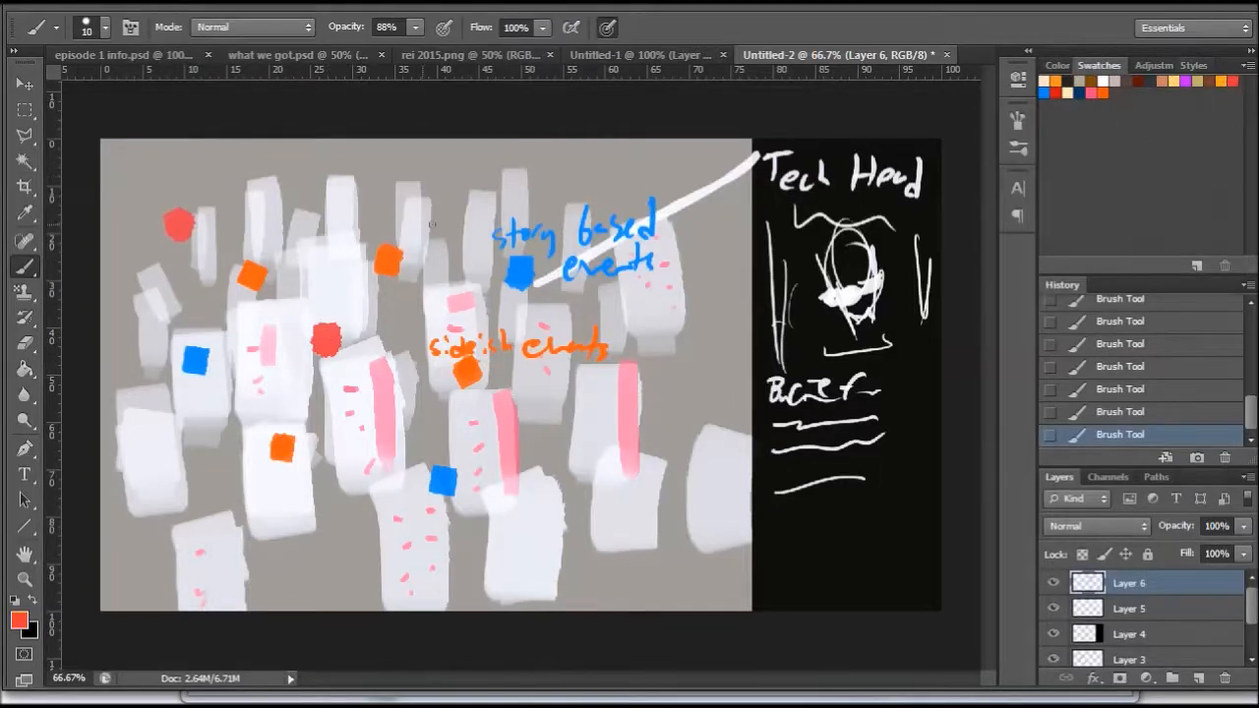
pyautogui.moveTo(281, 307)
pyautogui.mouseDown()
pyautogui.moveTo(376, 297)
pyautogui.moveTo(392, 315)
pyautogui.mouseUp()
pyautogui.moveTo(285, 360)
pyautogui.mouseDown()
pyautogui.moveTo(312, 379)
pyautogui.moveTo(323, 366)
pyautogui.moveTo(369, 366)
pyautogui.moveTo(352, 361)
pyautogui.moveTo(364, 380)
pyautogui.moveTo(432, 389)
pyautogui.mouseUp()
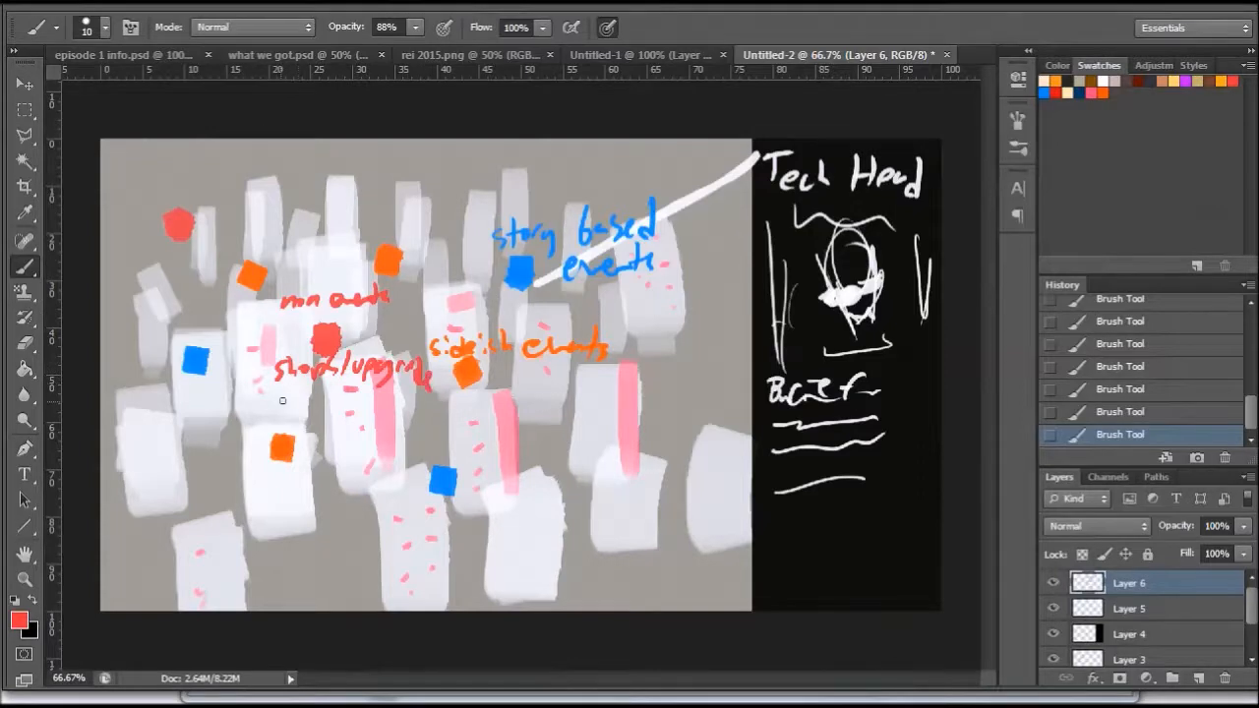
pyautogui.moveTo(267, 390)
pyautogui.mouseDown()
pyautogui.moveTo(305, 393)
pyautogui.moveTo(339, 412)
pyautogui.moveTo(369, 404)
pyautogui.moveTo(357, 413)
pyautogui.moveTo(430, 411)
pyautogui.mouseUp()
pyautogui.moveTo(437, 386); pyautogui.dragTo(439, 422)
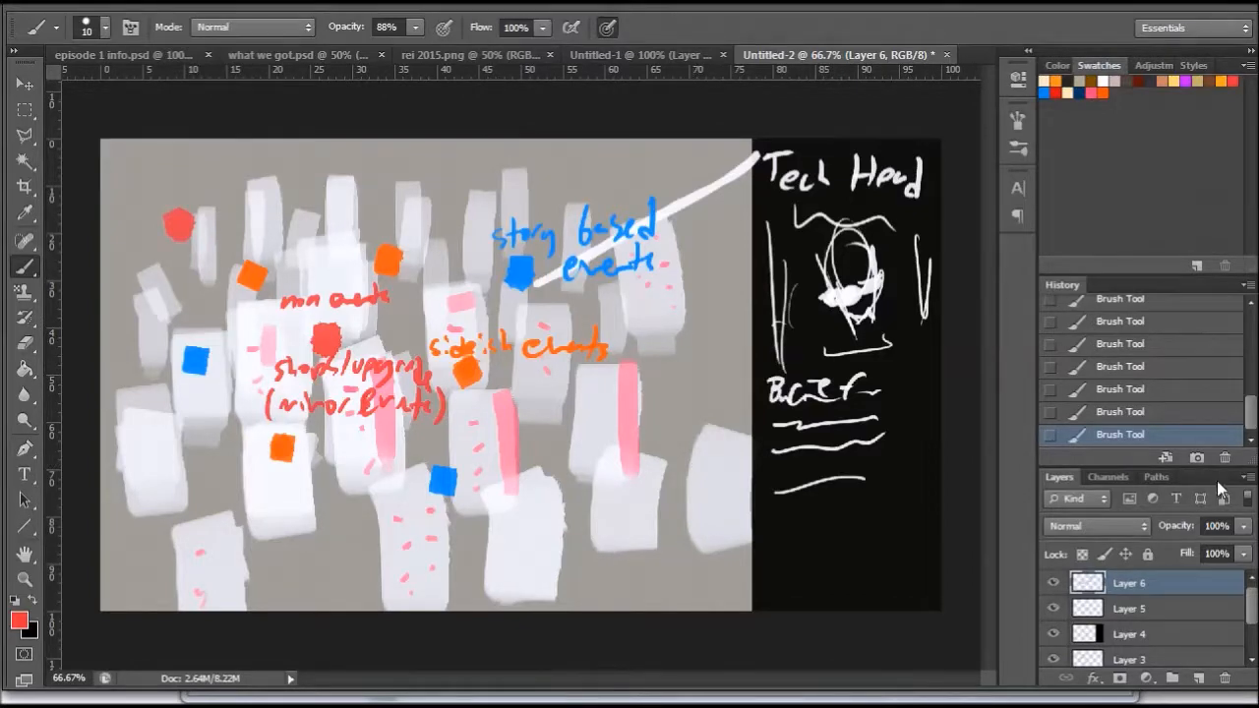
# - On a new layer, paint a black patch in the map's upper-left corner with a 34 px brush and set the layer opacity to 80%
pyautogui.click(1198, 677)
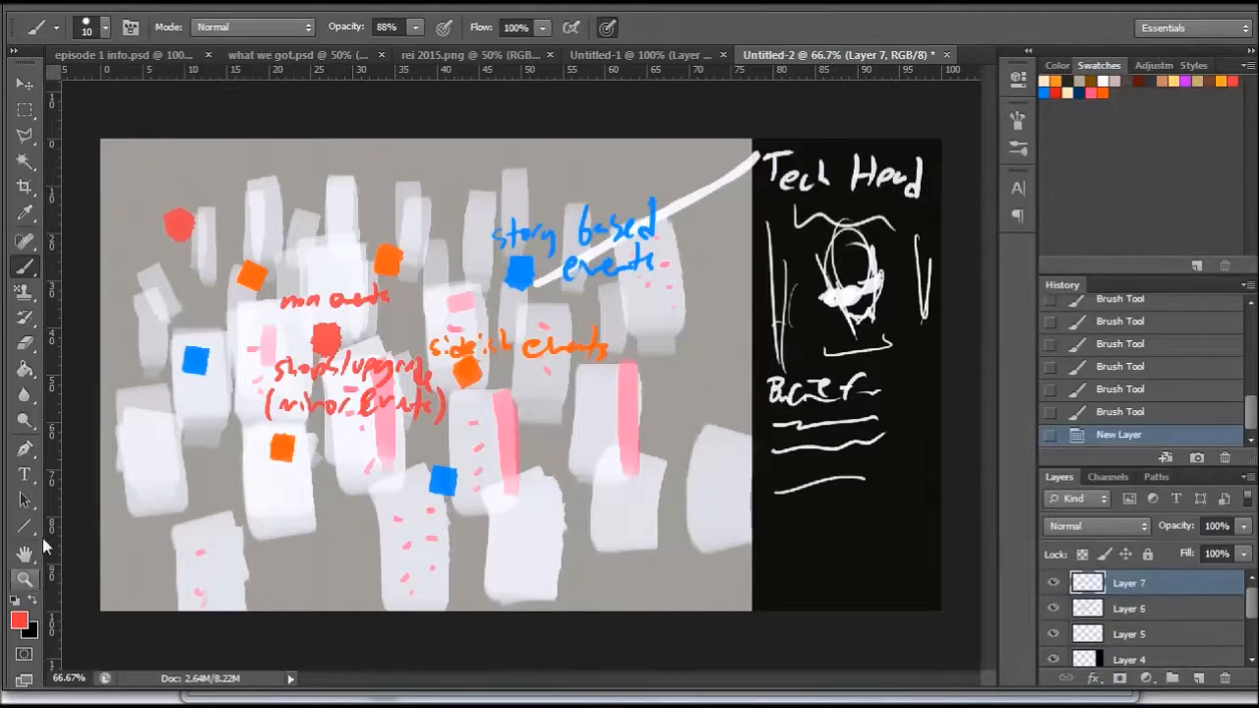
pyautogui.click(34, 600)
pyautogui.rightClick(249, 237)
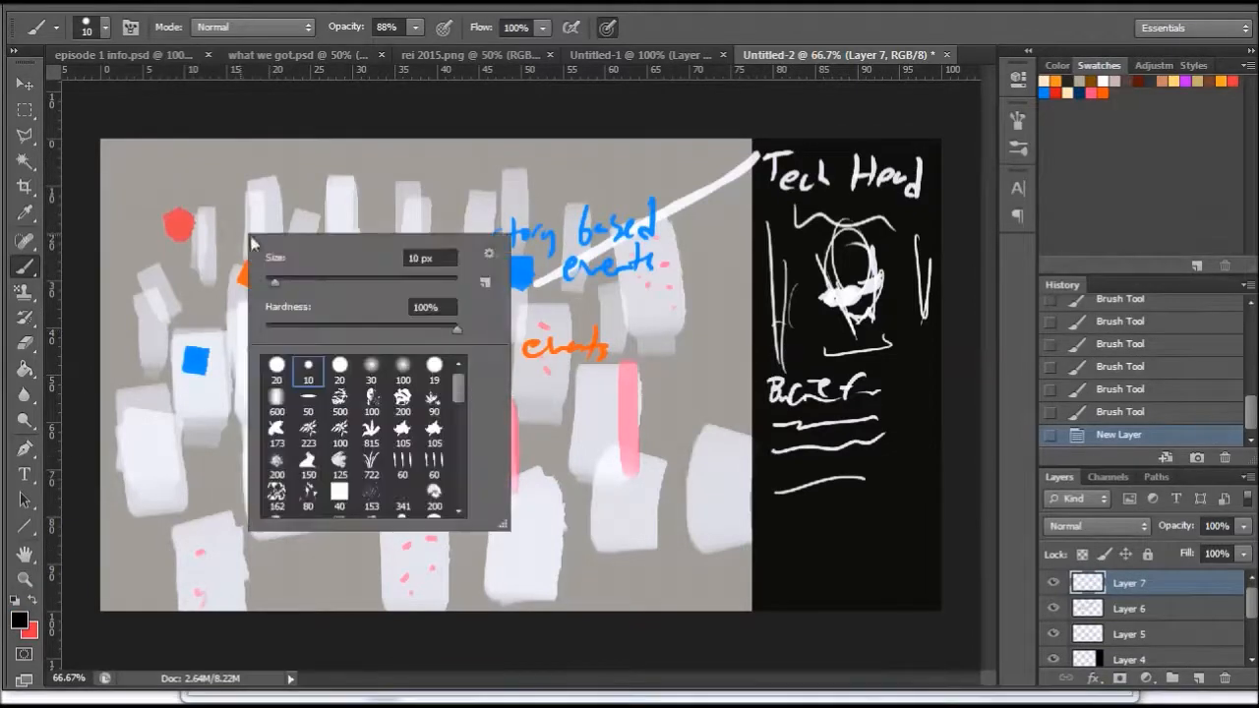
pyautogui.click(298, 281)
pyautogui.moveTo(117, 144)
pyautogui.mouseDown()
pyautogui.moveTo(193, 147)
pyautogui.moveTo(227, 163)
pyautogui.moveTo(295, 151)
pyautogui.moveTo(249, 165)
pyautogui.moveTo(296, 154)
pyautogui.mouseUp()
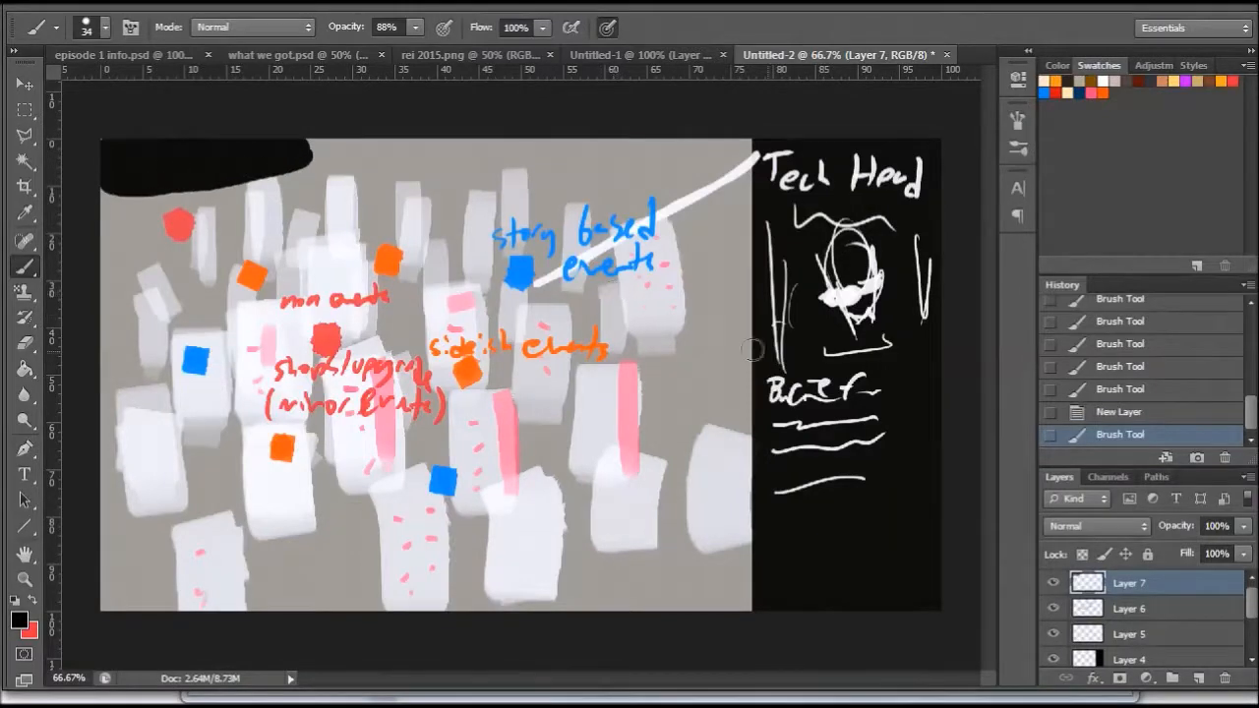
pyautogui.click(1054, 583)
pyautogui.click(1054, 583)
pyautogui.click(1243, 527)
pyautogui.moveTo(1241, 547); pyautogui.dragTo(1226, 551)
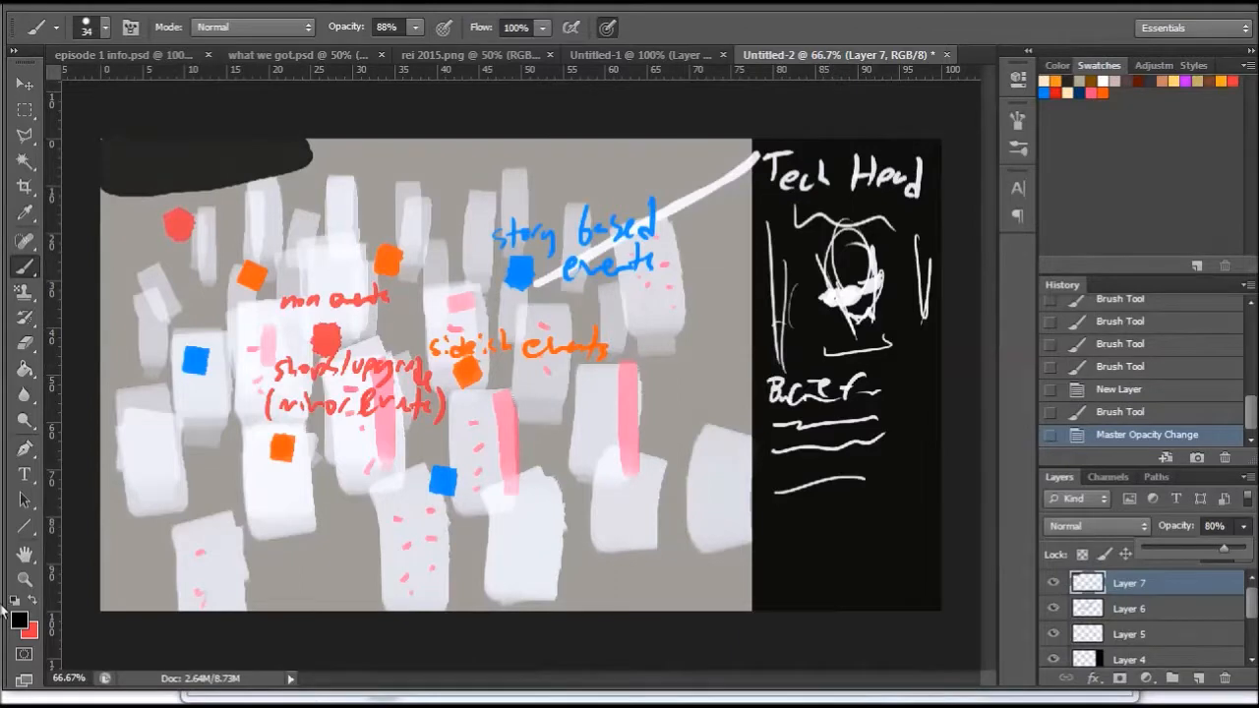
# - Add the white text "2 nodes till new day" on the black corner patch and set its layer opacity to 69%
pyautogui.click(15, 600)
pyautogui.click(33, 600)
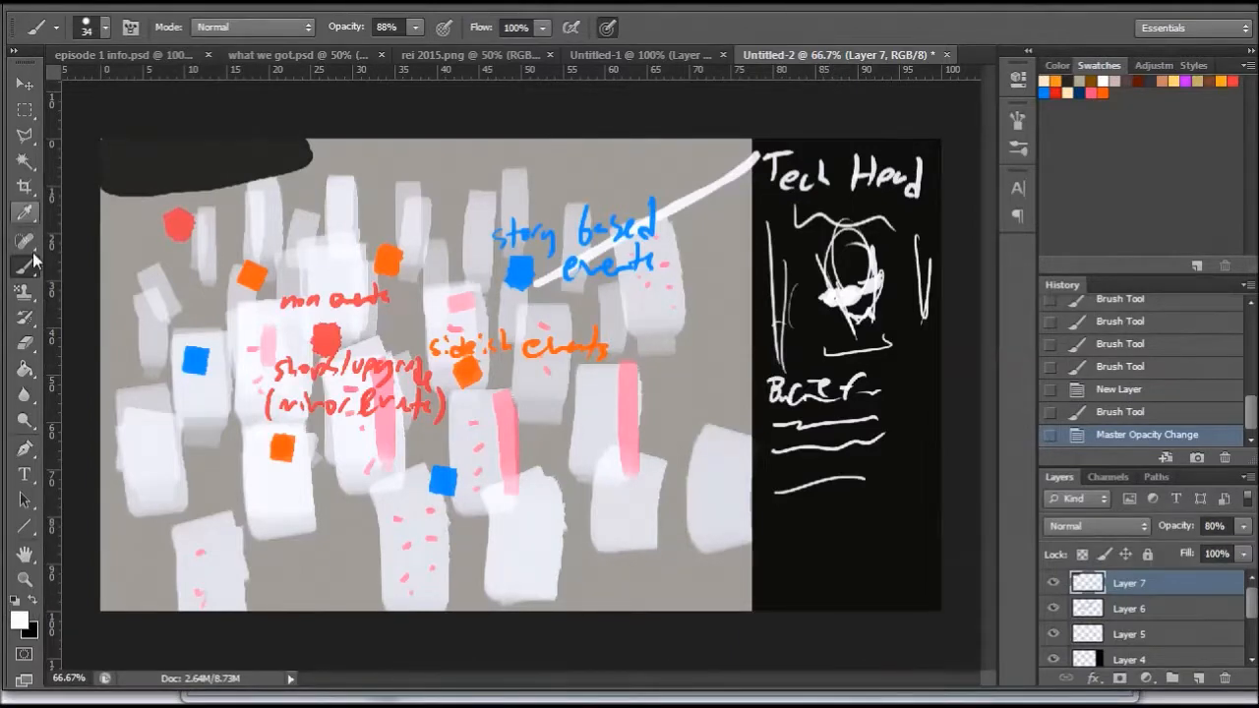
pyautogui.click(25, 473)
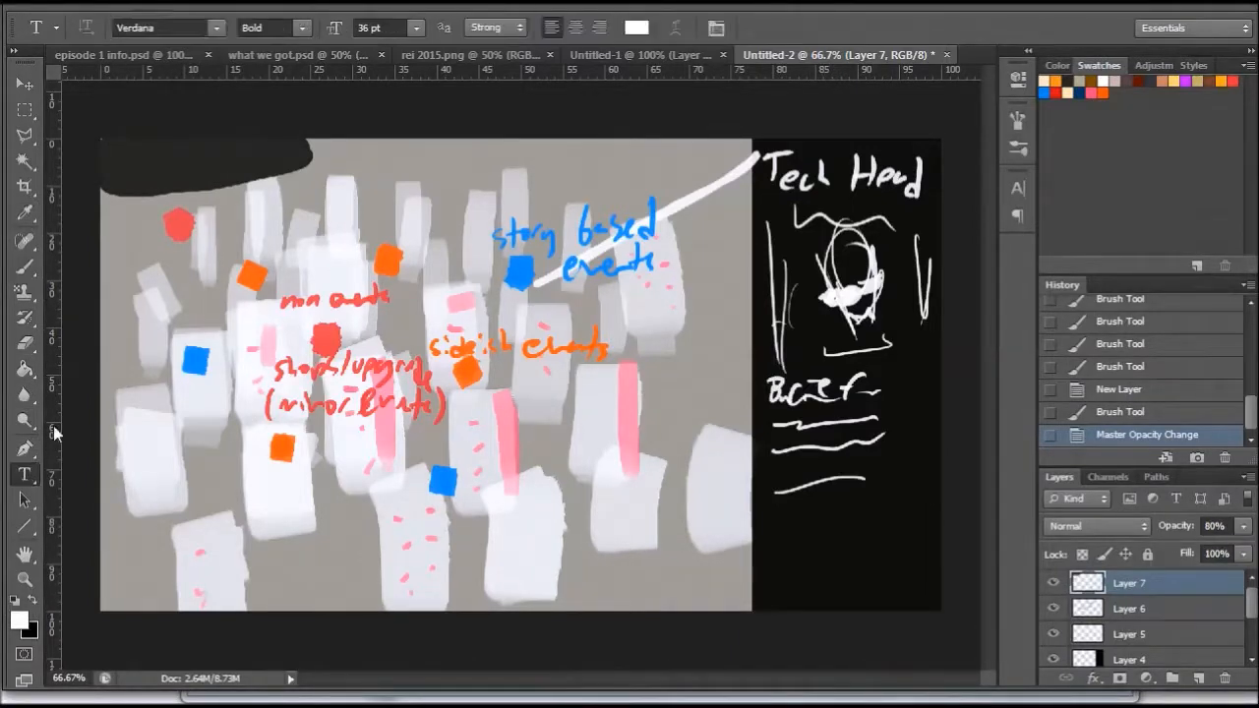
pyautogui.click(127, 159)
pyautogui.write('2 ')
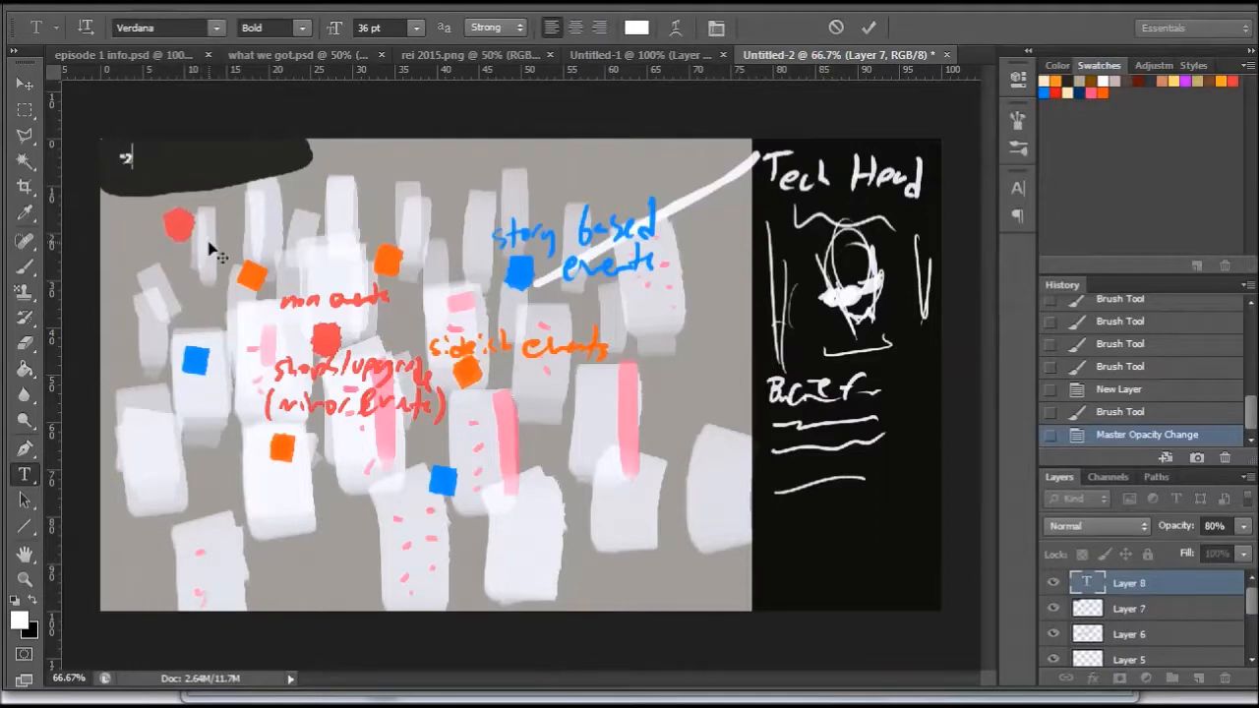
pyautogui.write('nodes tik')
pyautogui.press('BackSpace')
pyautogui.write('ll ')
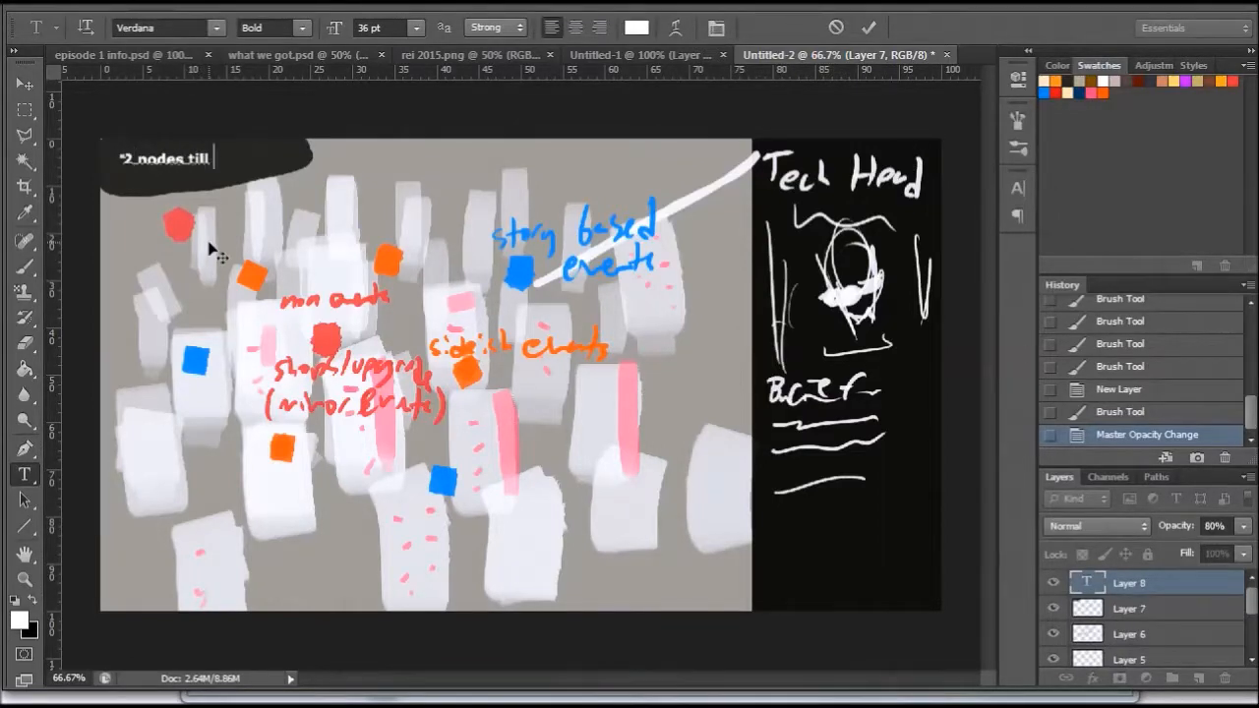
pyautogui.write('new day')
pyautogui.click(25, 83)
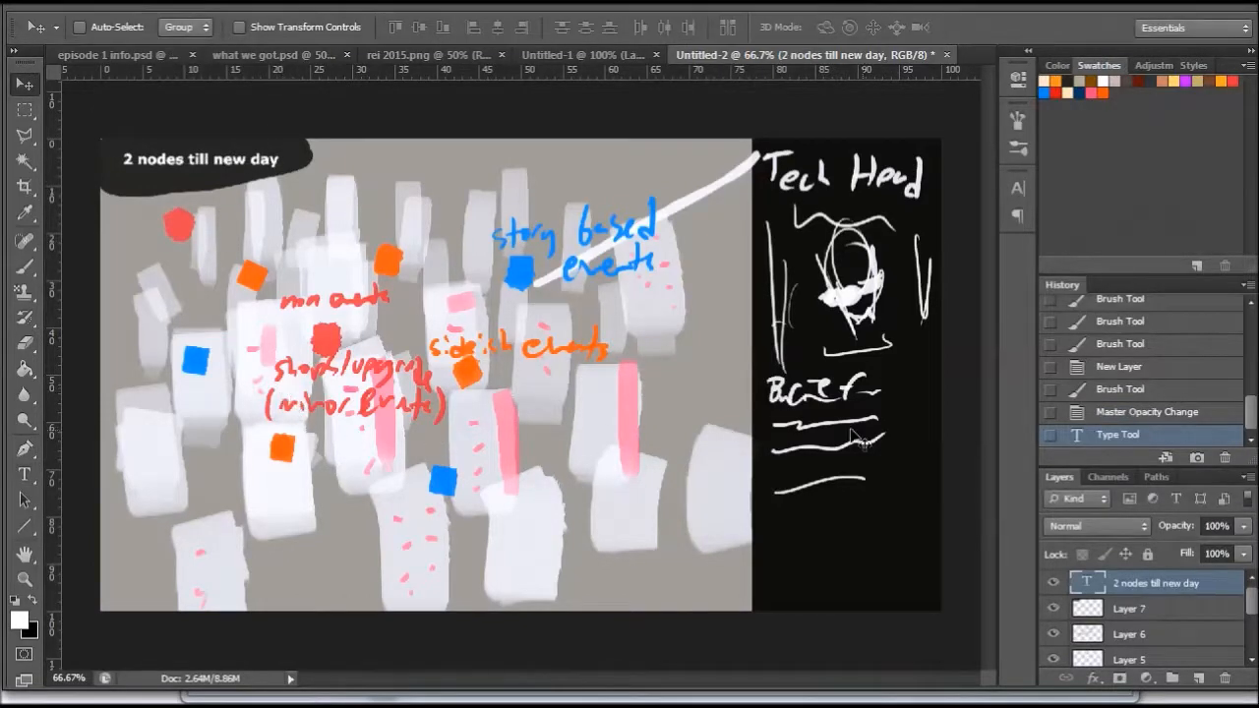
pyautogui.click(1243, 528)
pyautogui.moveTo(1243, 533); pyautogui.dragTo(1211, 553)
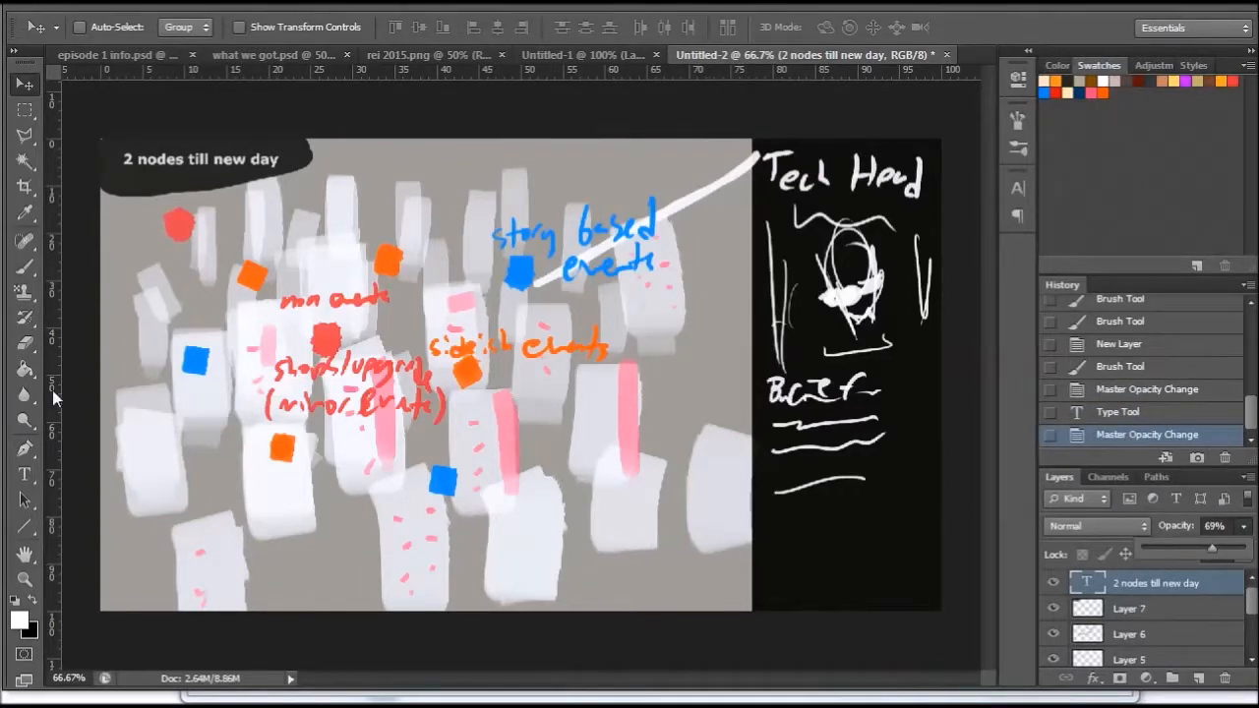
# - Add the orange text "DAY 1: Days in Hope City" along the lower edge of the map
pyautogui.click(25, 474)
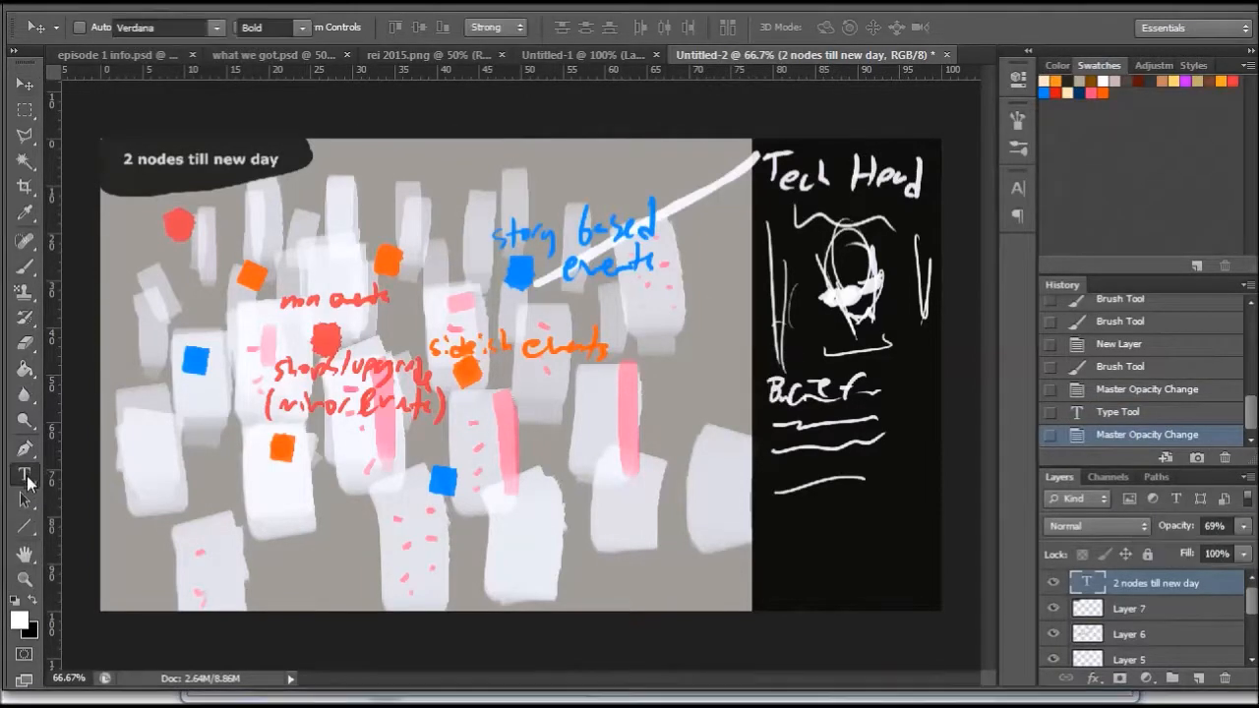
pyautogui.click(301, 595)
pyautogui.click(1106, 91)
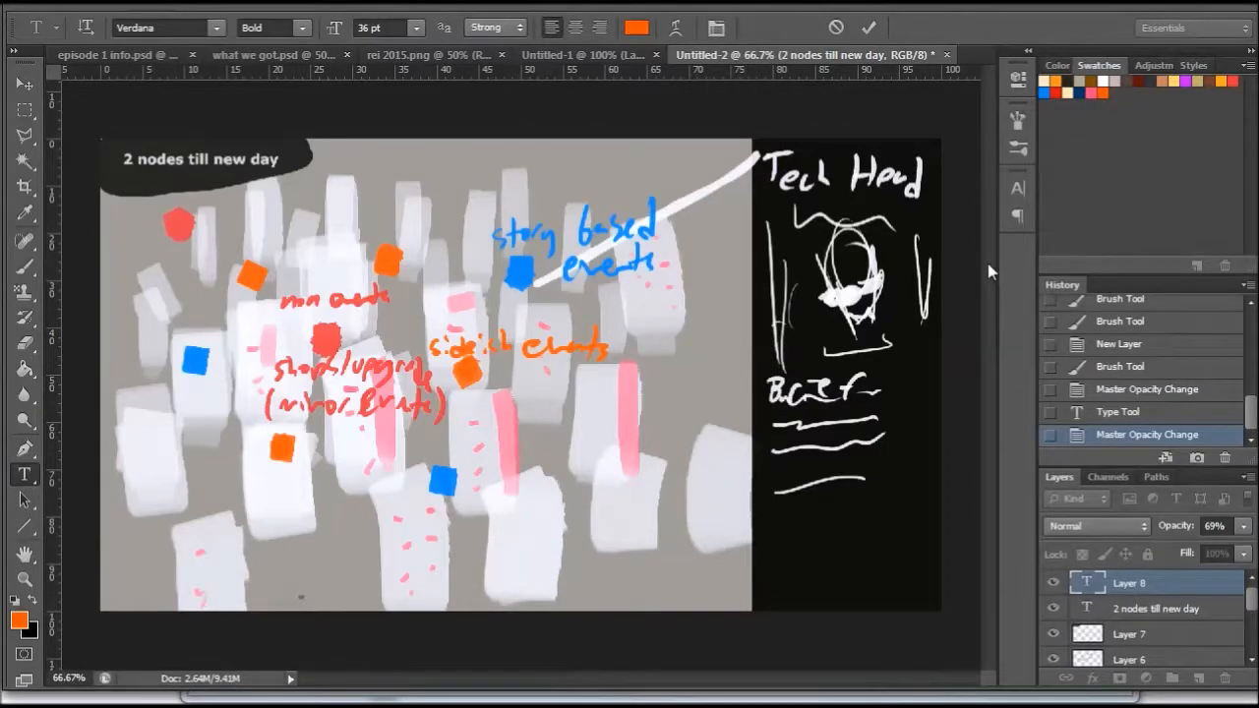
pyautogui.write('noe')
pyautogui.press('BackSpace')
pyautogui.write('1: Days in Hope City')
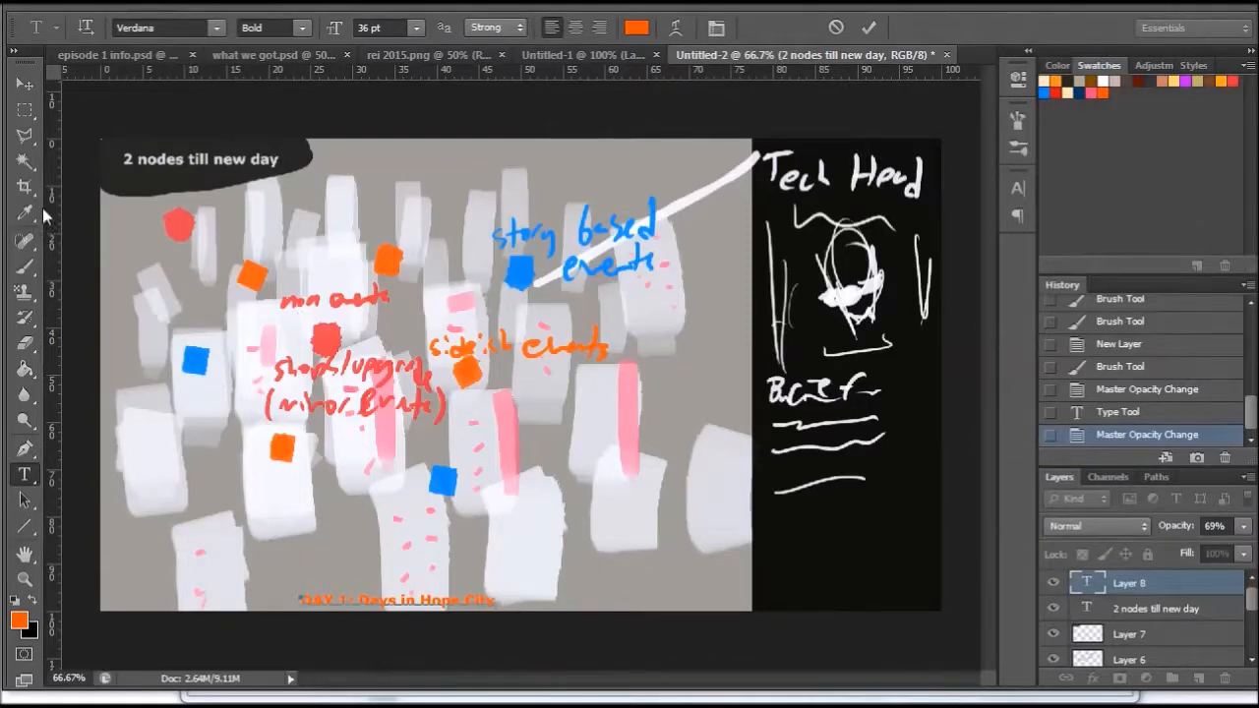
pyautogui.click(25, 84)
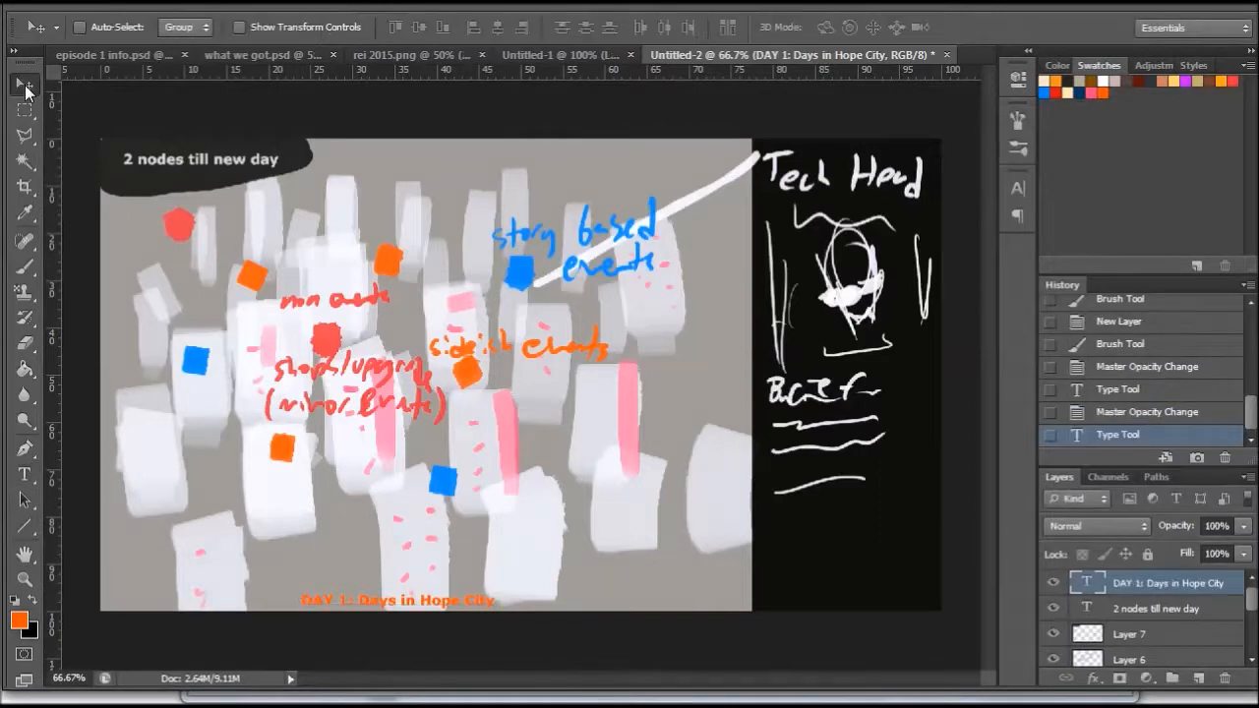
# - On Layer 7, paint a black backing strip behind the orange "DAY 1: Days in Hope City" text
pyautogui.click(1139, 635)
pyautogui.click(32, 601)
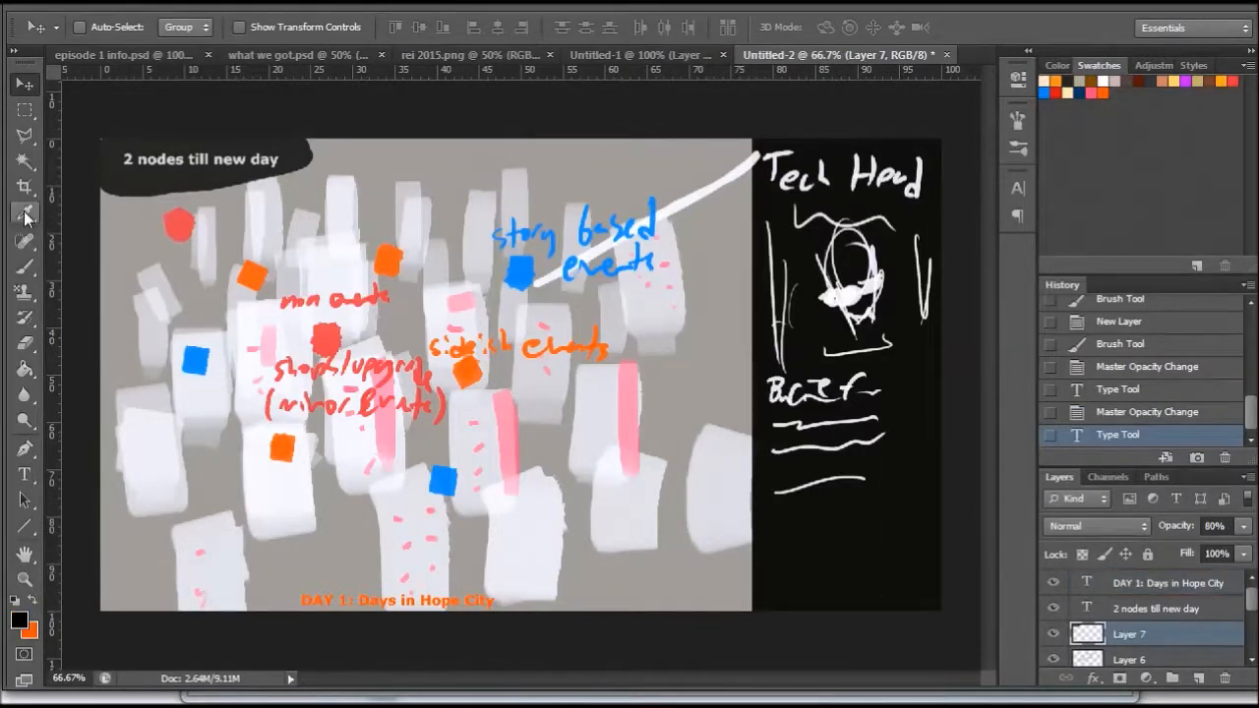
pyautogui.click(27, 267)
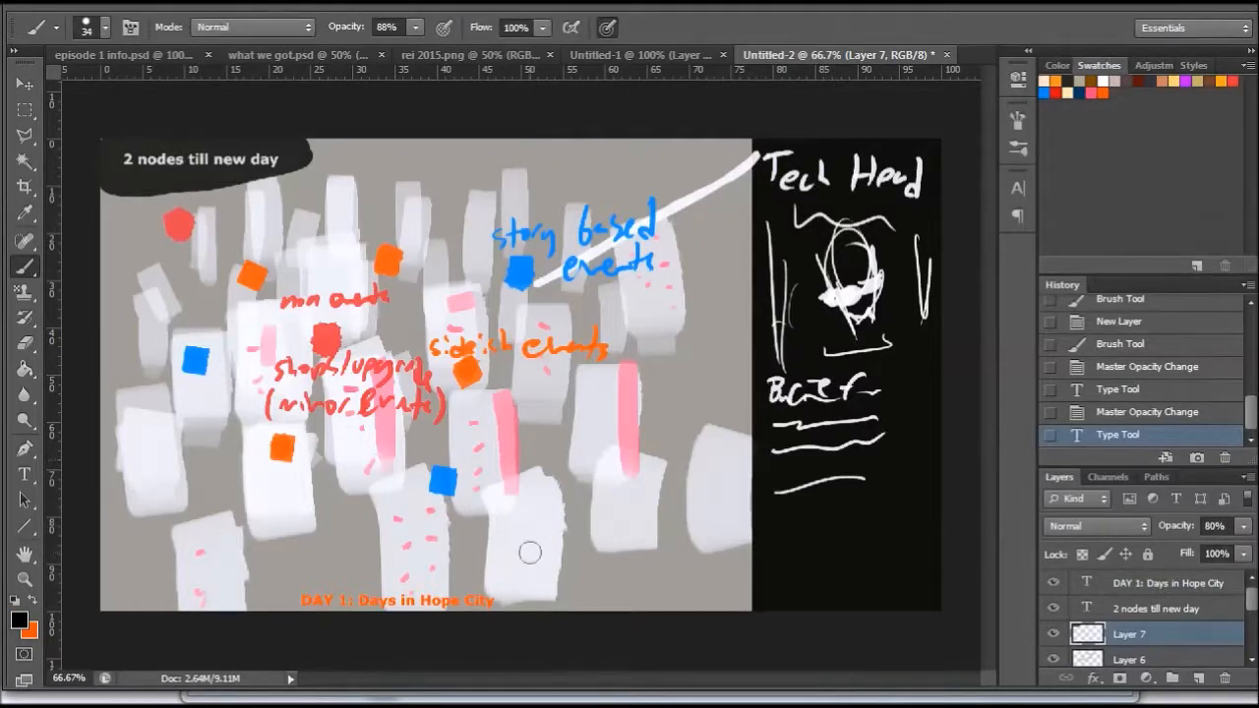
pyautogui.moveTo(303, 599)
pyautogui.mouseDown()
pyautogui.moveTo(397, 610)
pyautogui.moveTo(541, 600)
pyautogui.moveTo(354, 595)
pyautogui.mouseUp()
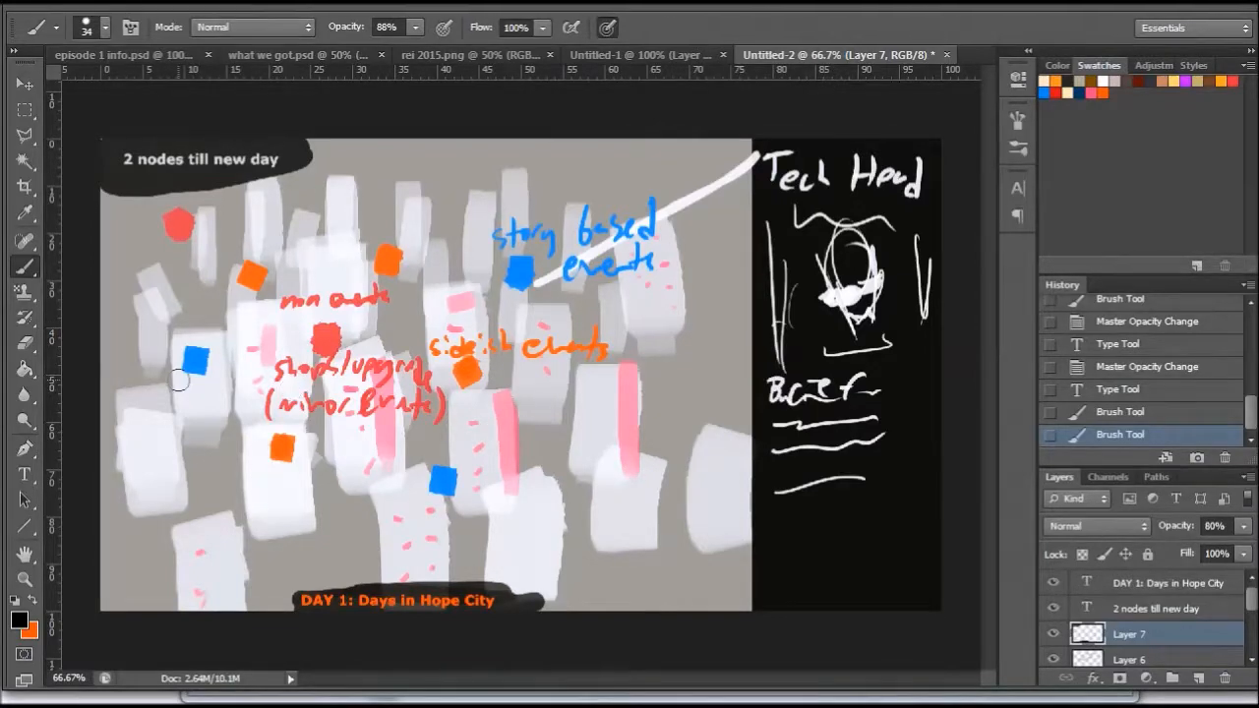
# - Hide Layer 6 and both dialogue text layers in Untitled-1, and compare its character scene with the city map in Untitled-2
pyautogui.click(644, 55)
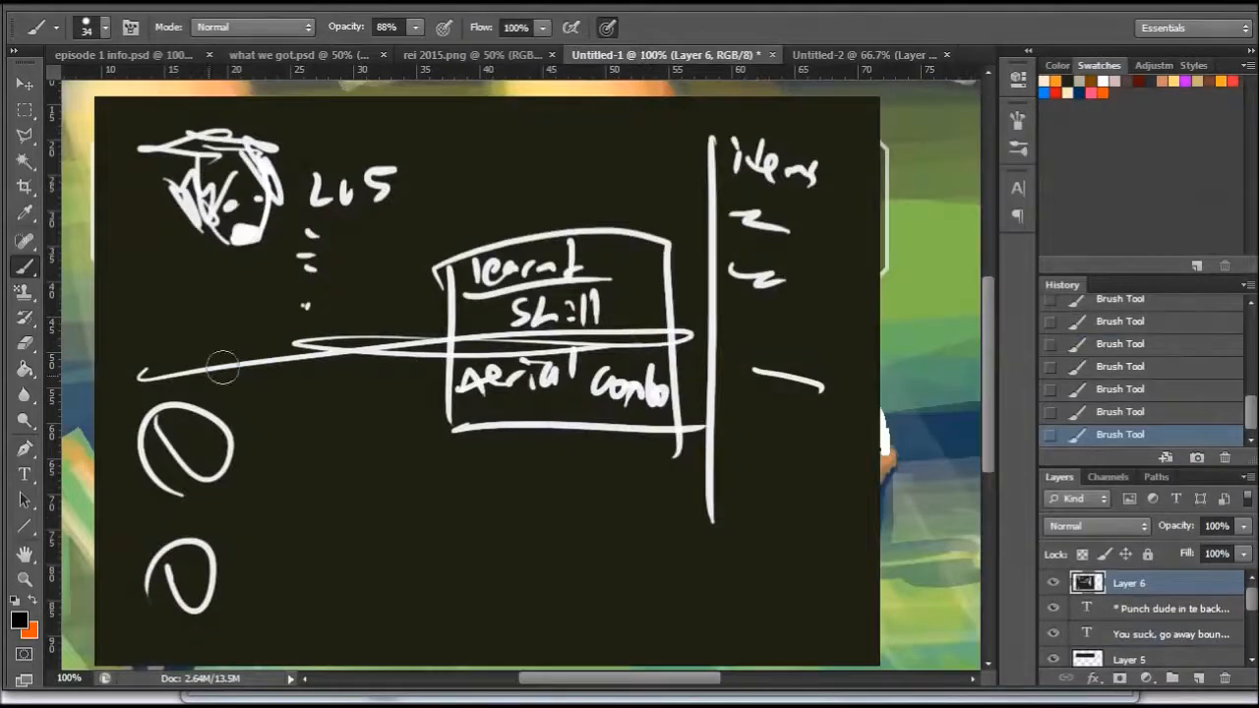
pyautogui.moveTo(1053, 582); pyautogui.dragTo(1053, 634)
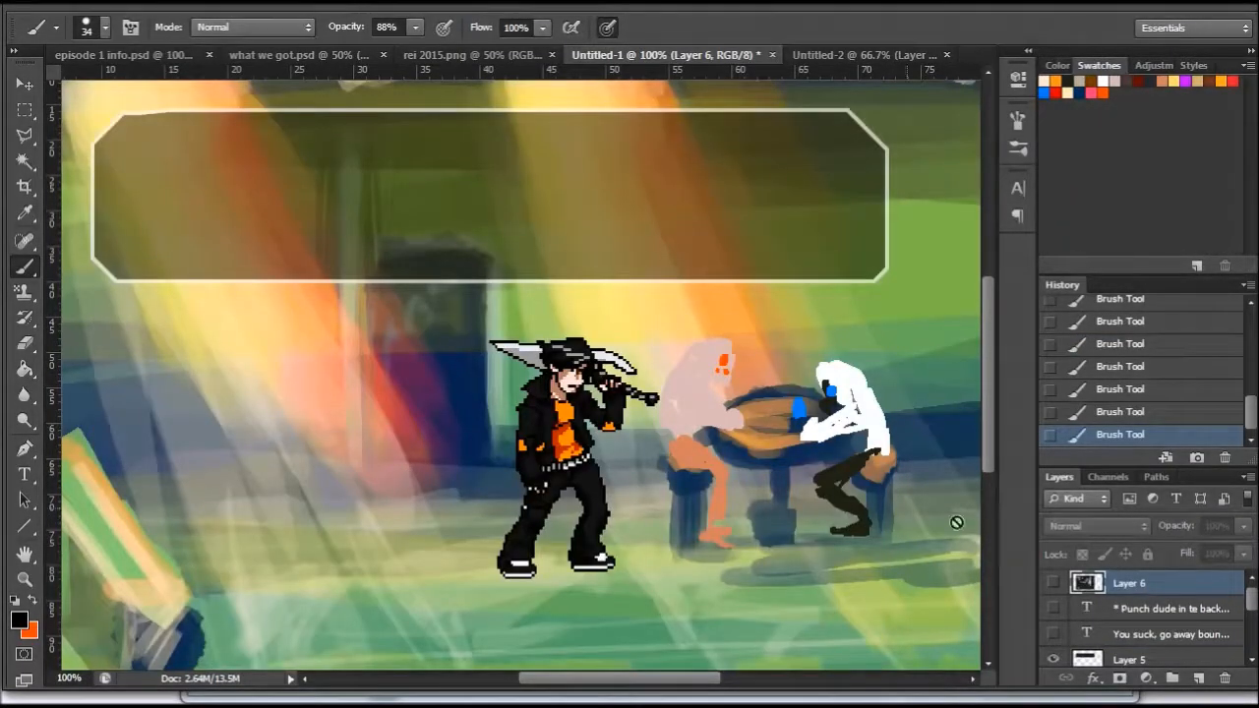
pyautogui.click(847, 54)
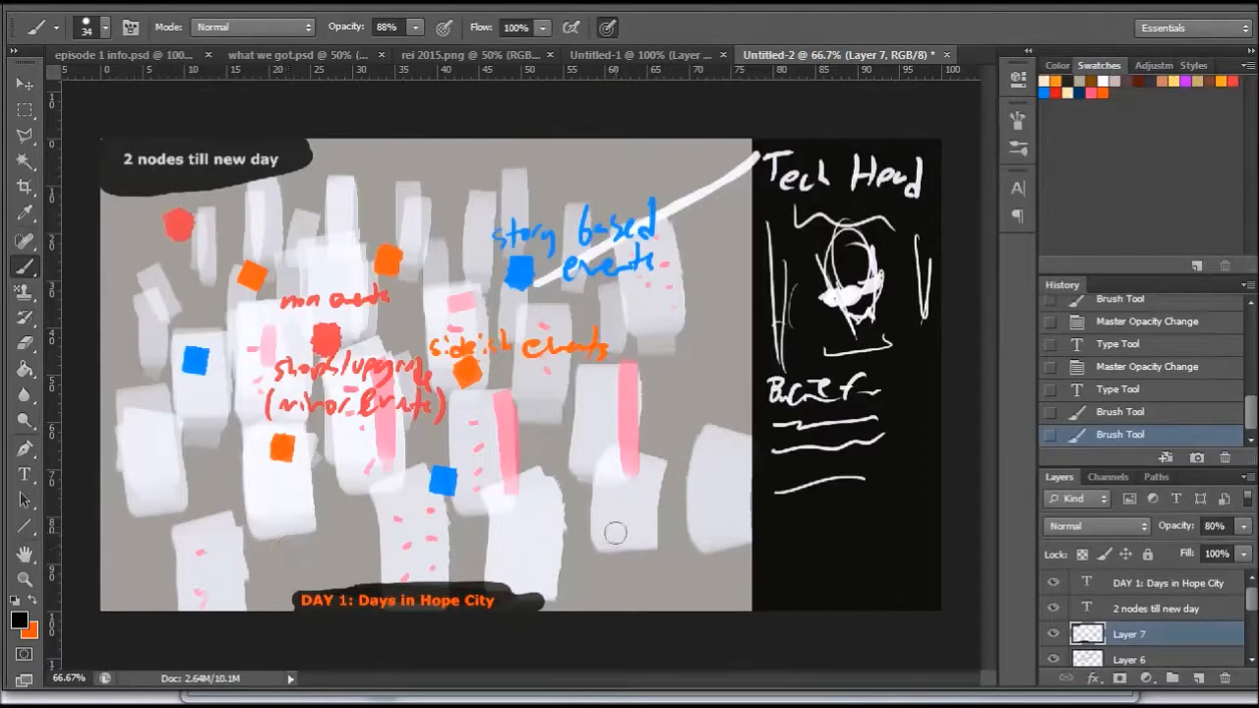
pyautogui.click(639, 54)
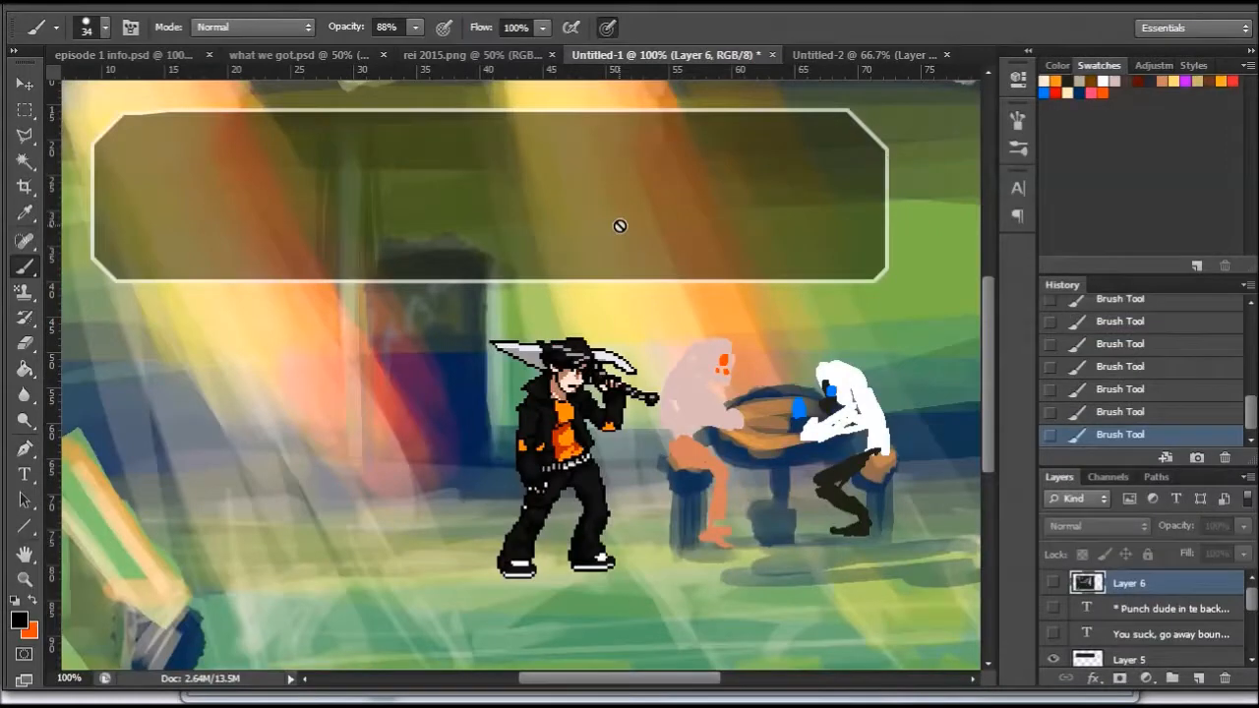
pyautogui.click(848, 54)
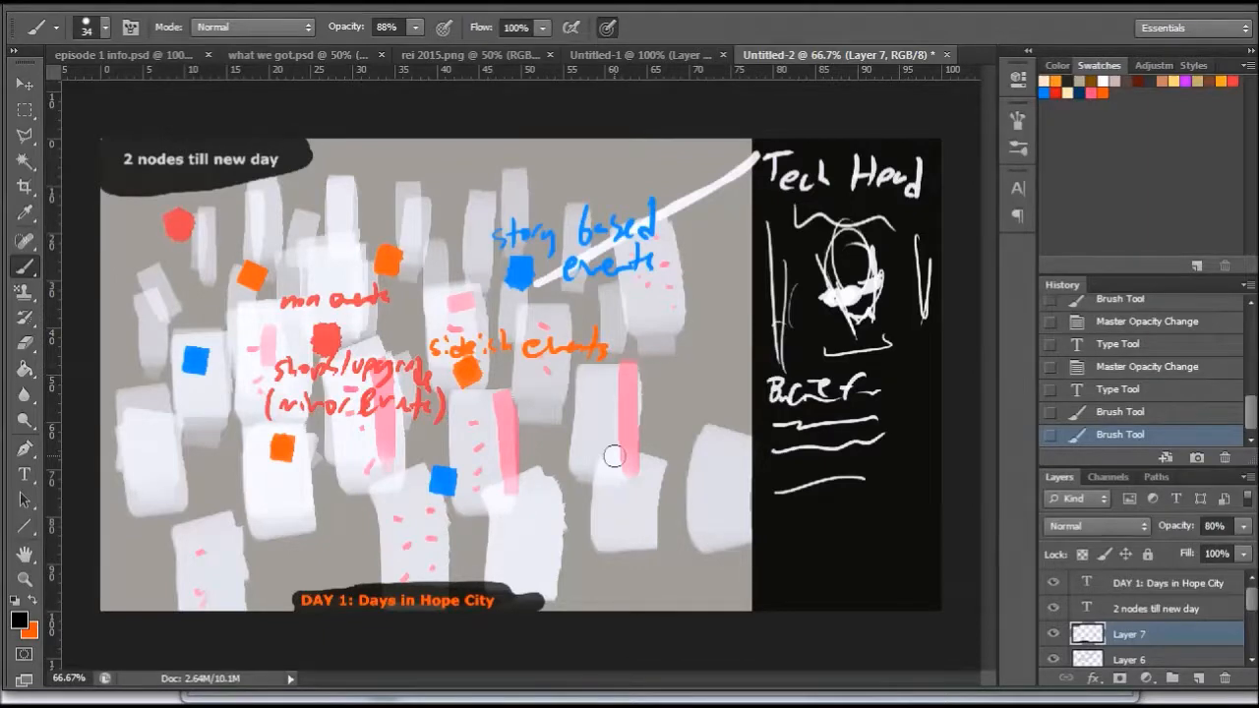
pyautogui.click(640, 55)
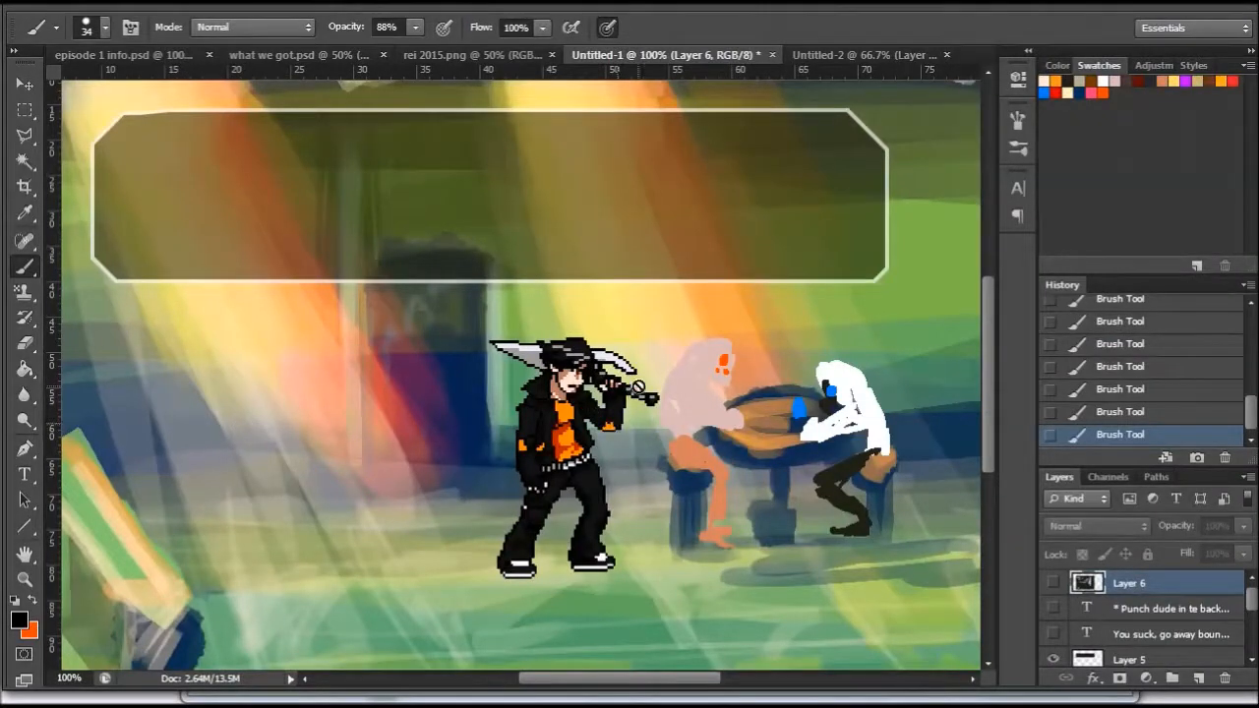
pyautogui.click(826, 55)
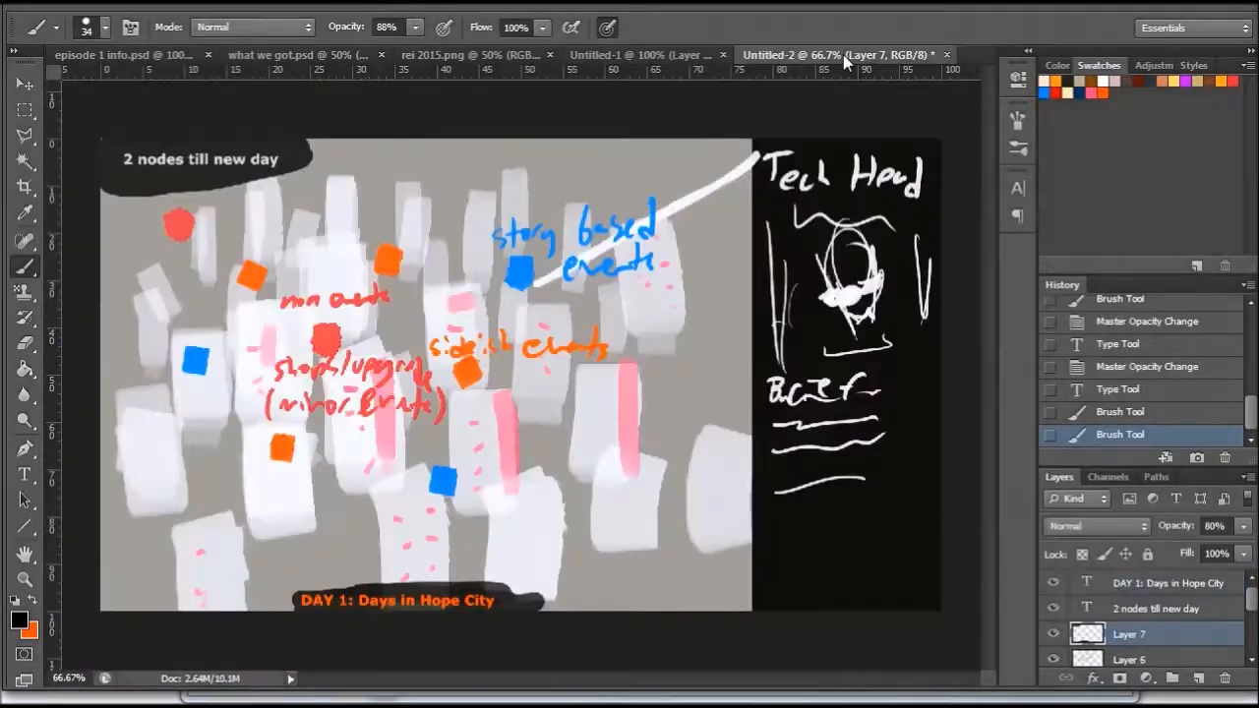
# - In Untitled-1, show both dialogue text layers, hide the dialogue box on Layer 5 and show the skill screen on Layer 6
pyautogui.click(703, 55)
pyautogui.click(1053, 608)
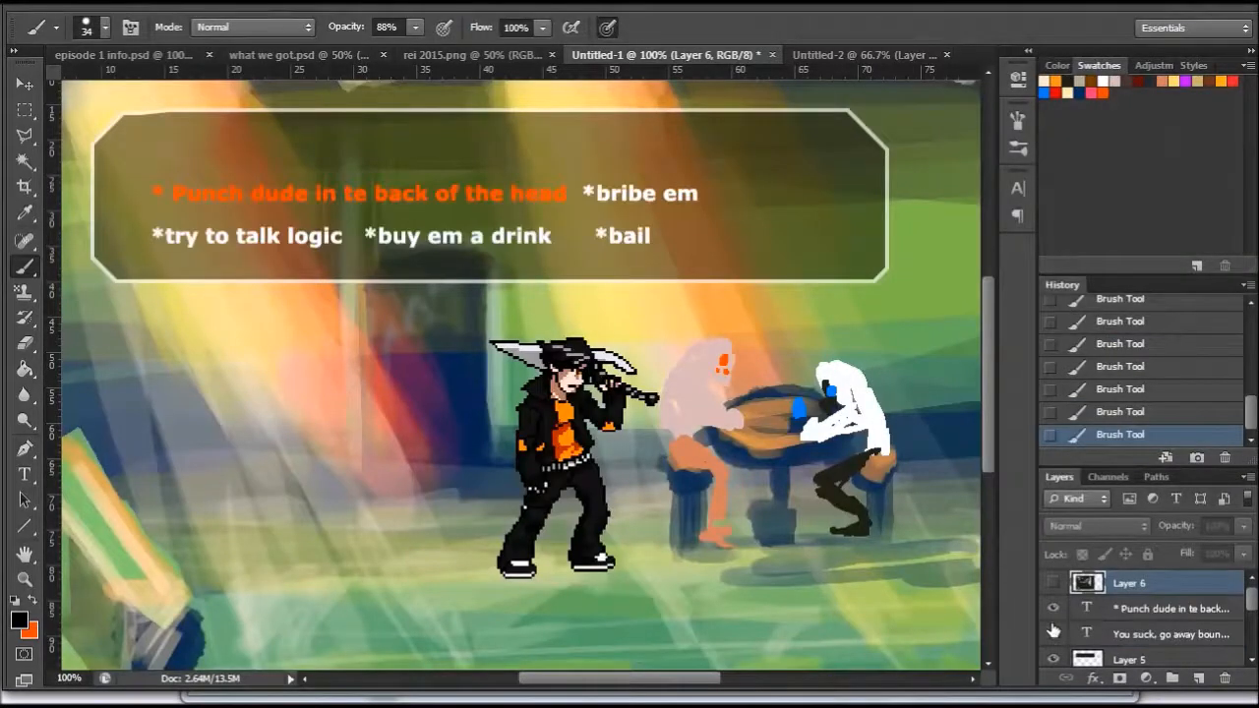
pyautogui.click(1053, 633)
pyautogui.click(1053, 658)
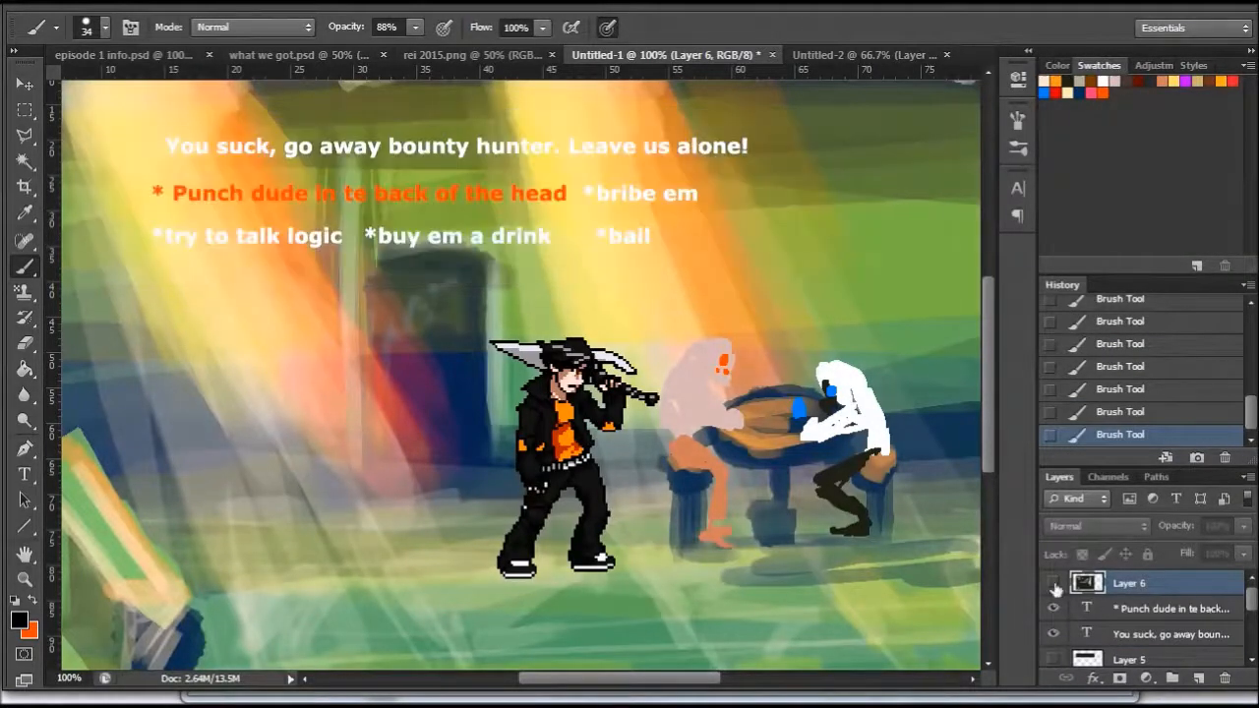
pyautogui.click(1053, 583)
pyautogui.moveTo(1251, 596)
pyautogui.mouseDown()
pyautogui.moveTo(1252, 621)
pyautogui.moveTo(1252, 594)
pyautogui.mouseUp()
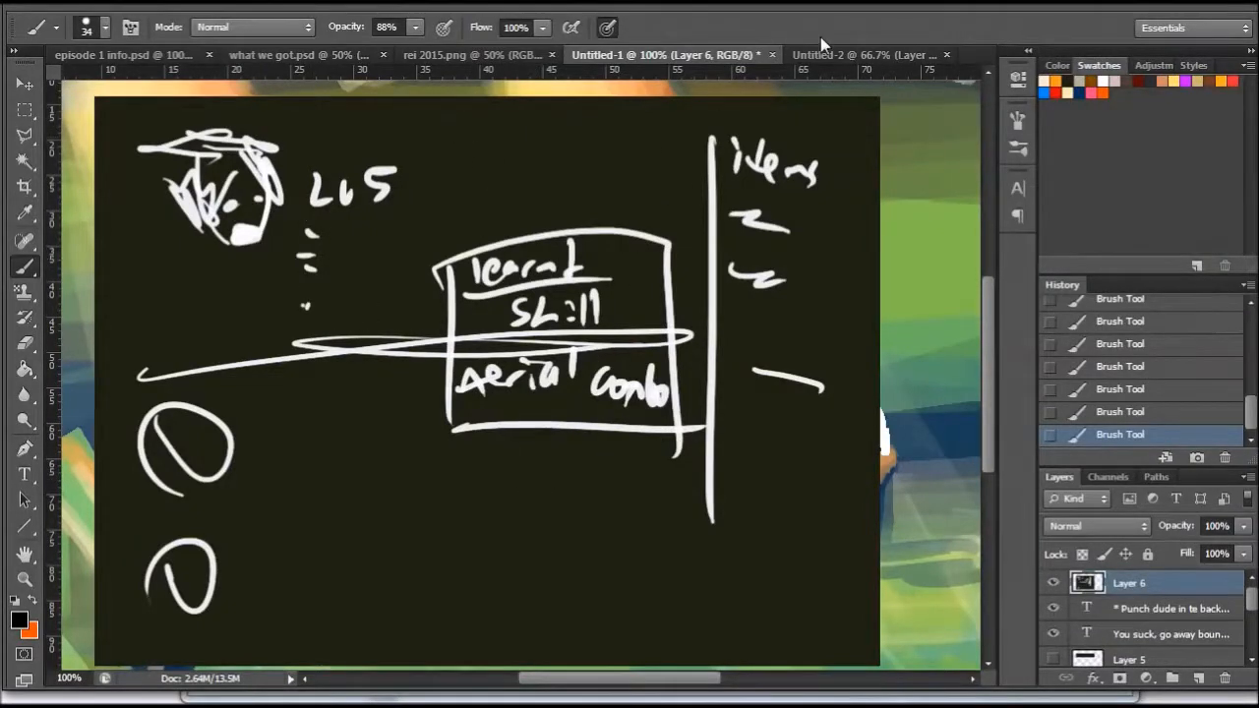
# - Review the city map in Untitled-2, and hide the skill screen on Layer 6 in Untitled-1
pyautogui.click(840, 57)
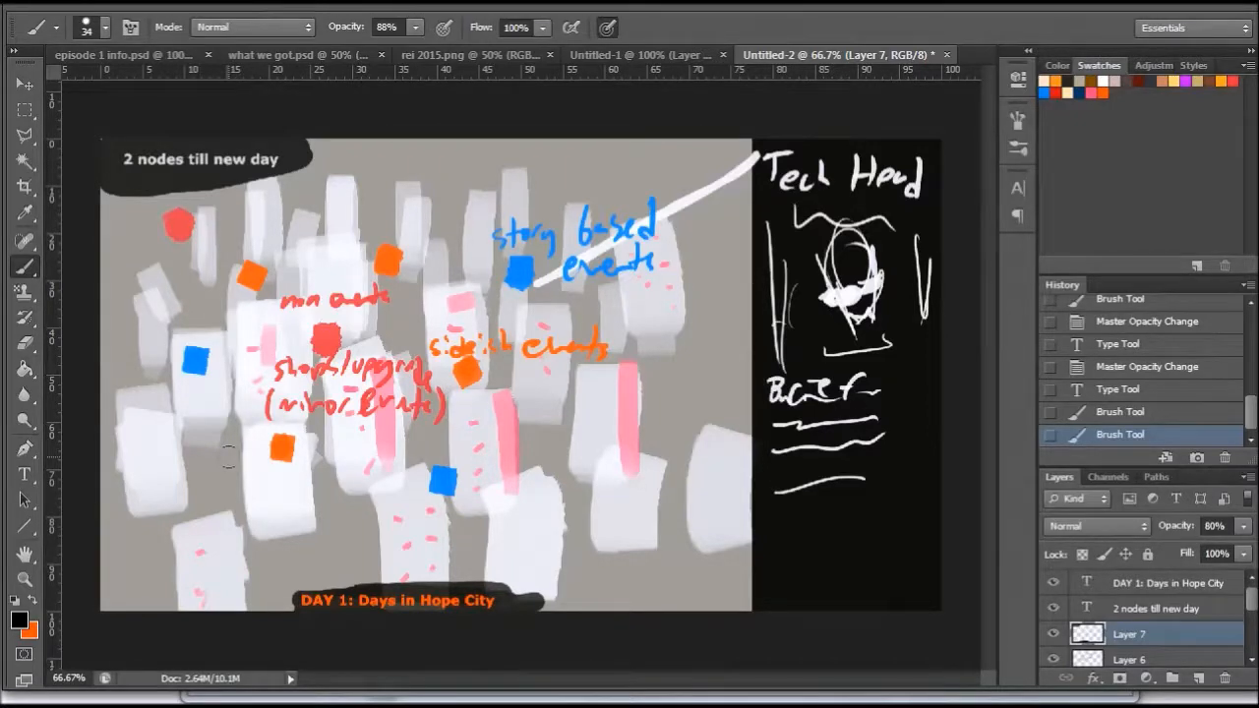
pyautogui.click(610, 56)
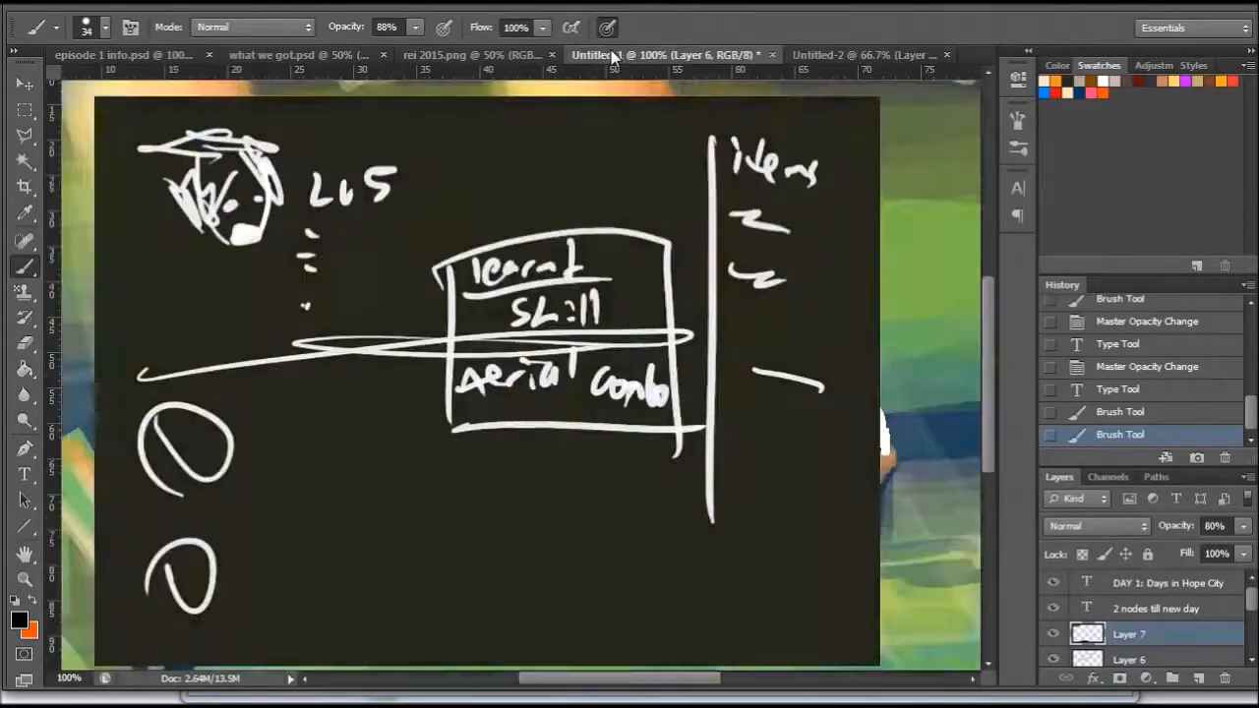
pyautogui.click(1052, 583)
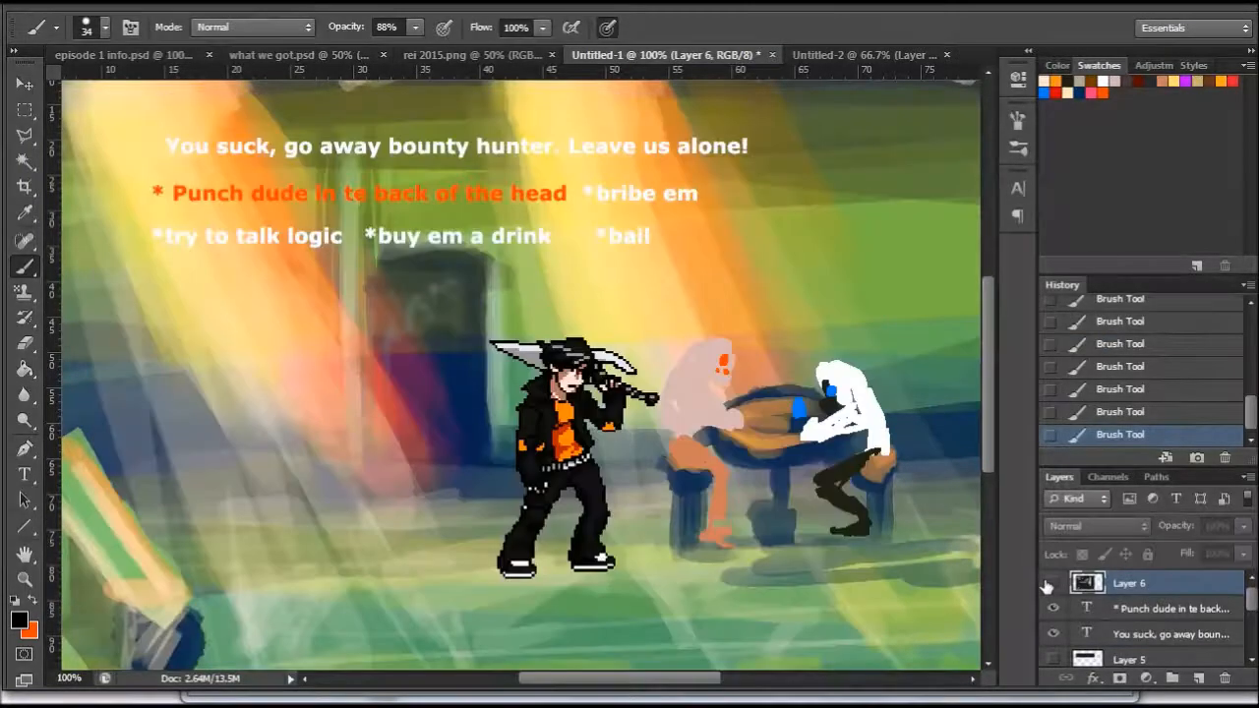
pyautogui.moveTo(987, 307)
pyautogui.mouseDown()
pyautogui.moveTo(987, 344)
pyautogui.moveTo(987, 278)
pyautogui.moveTo(987, 330)
pyautogui.moveTo(986, 313)
pyautogui.mouseUp()
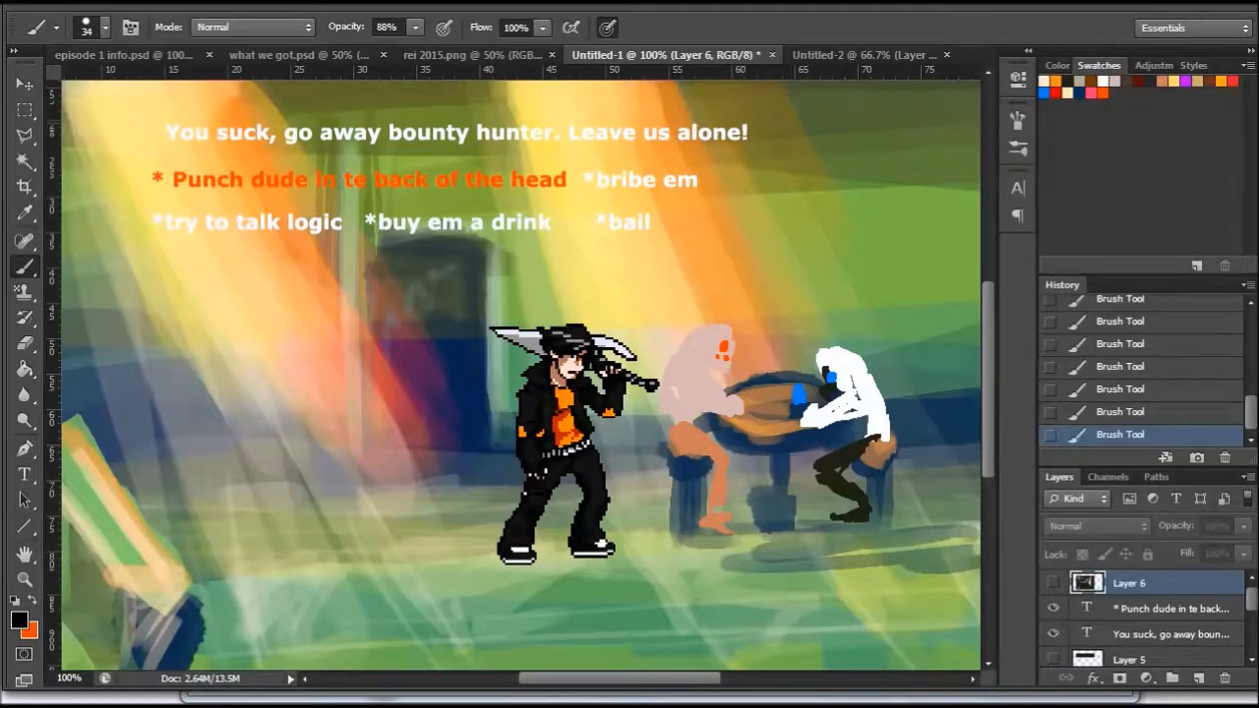
# - Duplicate the rei character layer as "rei copy" and flip the copy horizontally
pyautogui.scroll(-3, 1255, 629)
pyautogui.scroll(-1, 1256, 630)
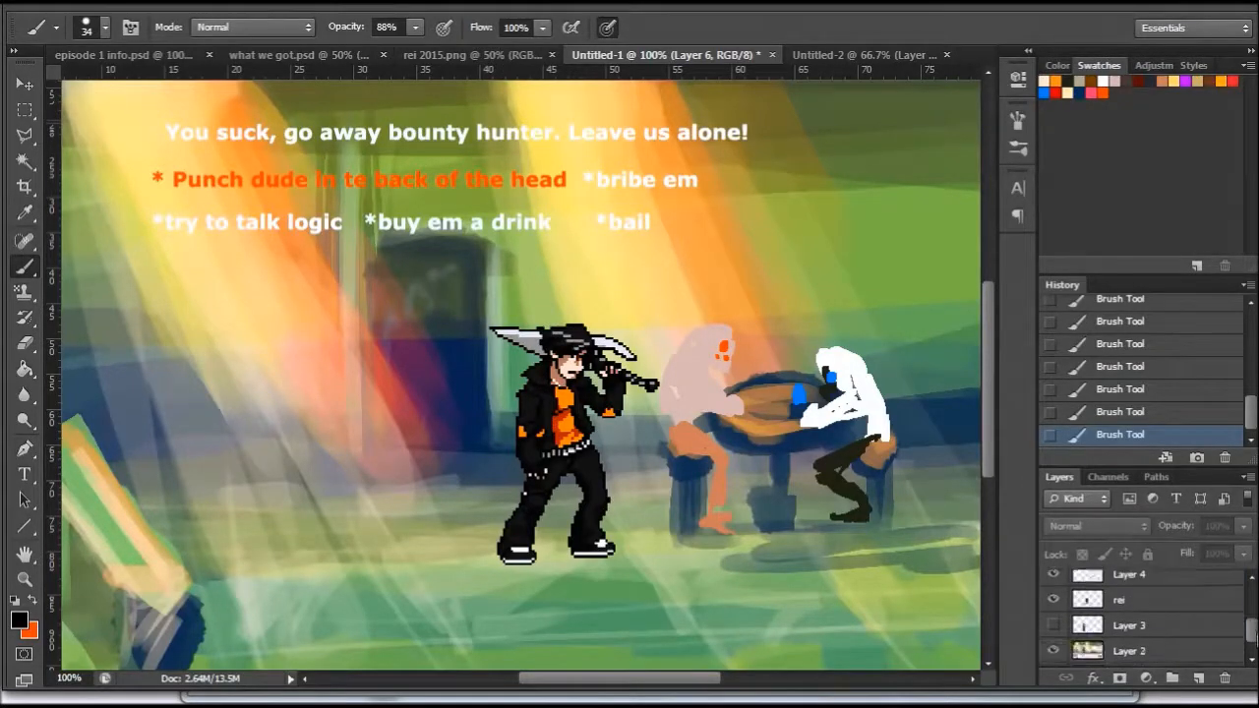
pyautogui.click(1121, 600)
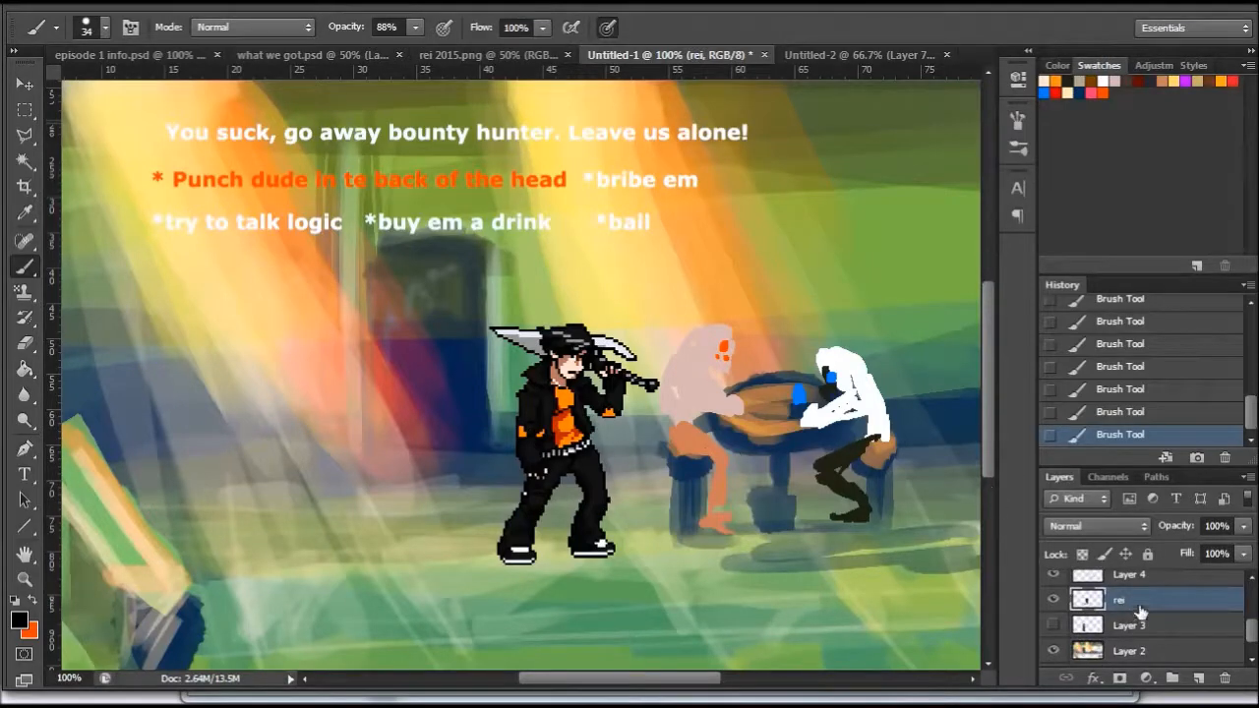
pyautogui.rightClick(1138, 612)
pyautogui.click(1209, 222)
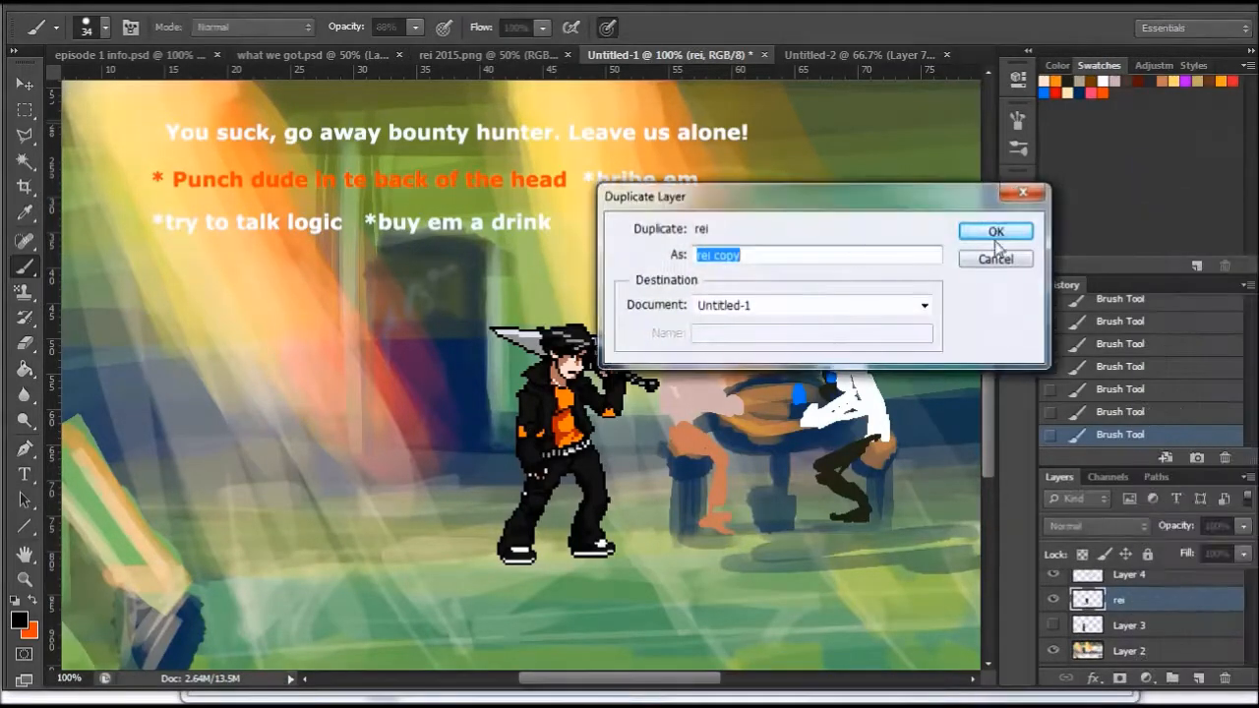
pyautogui.click(1006, 233)
pyautogui.click(134, 3)
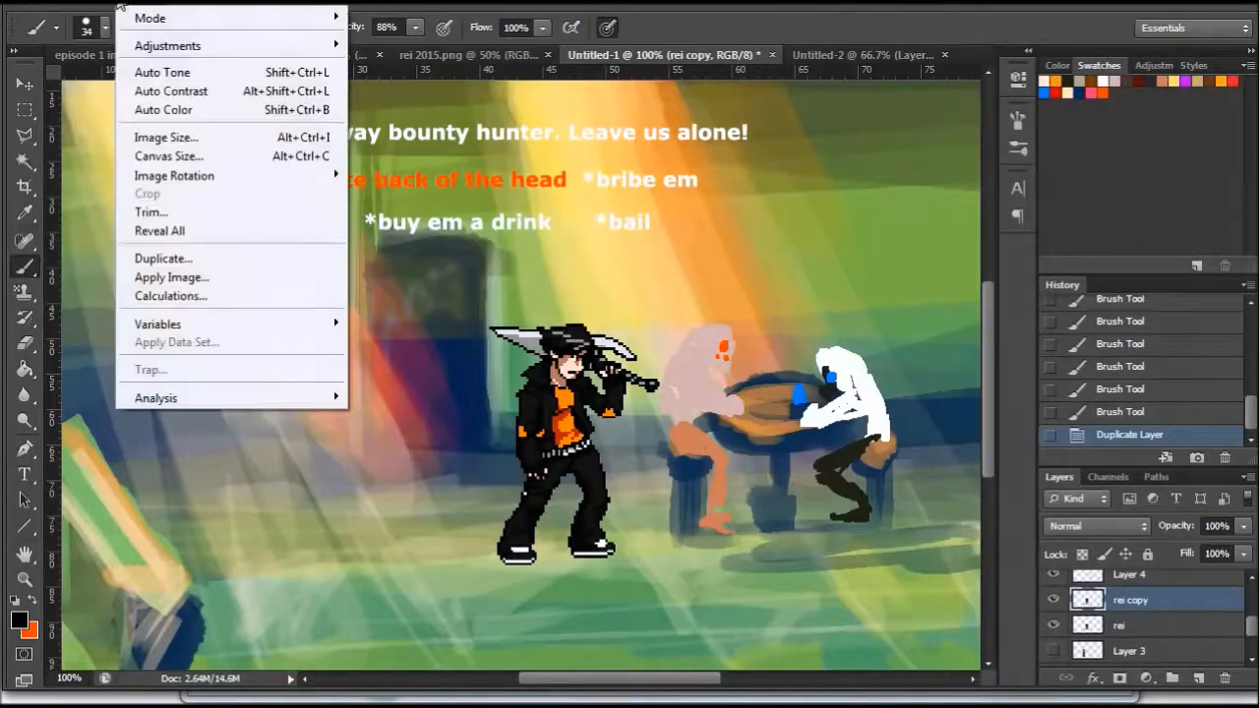
pyautogui.moveTo(99, 4)
pyautogui.moveTo(163, 382)
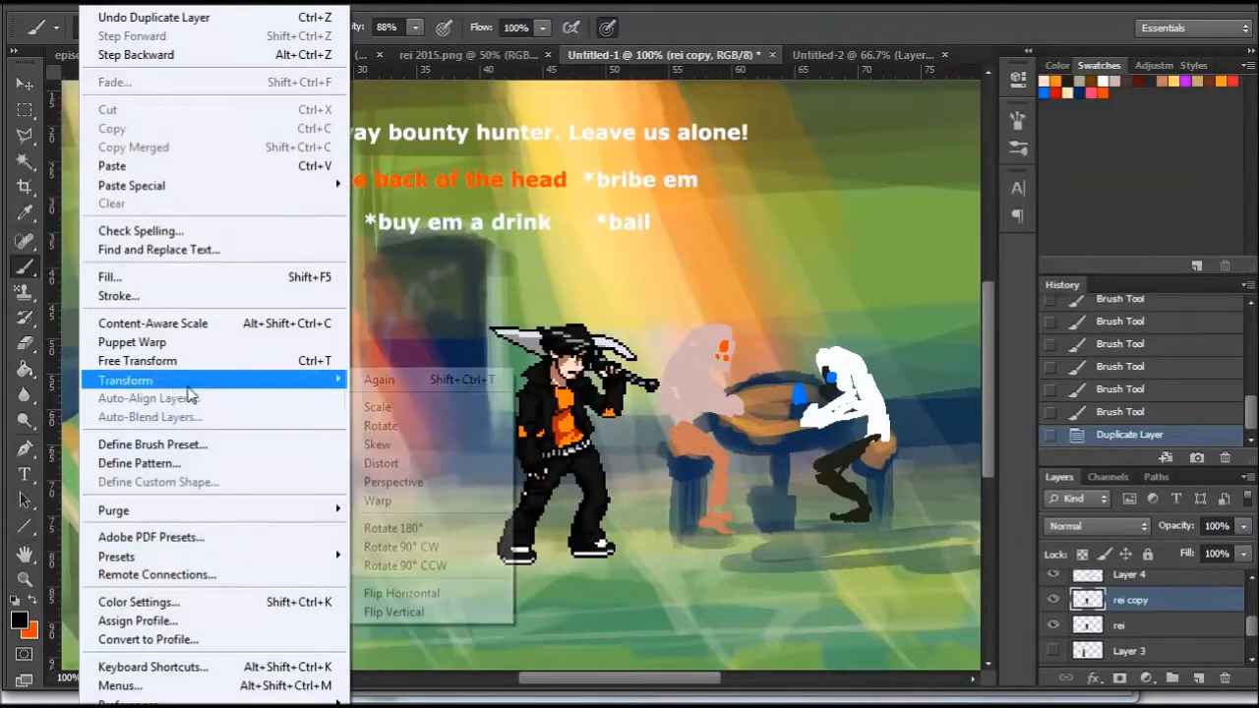
pyautogui.click(442, 595)
# - Hide the original rei layer so only the flipped "rei copy" character shows in the scene
pyautogui.click(1053, 600)
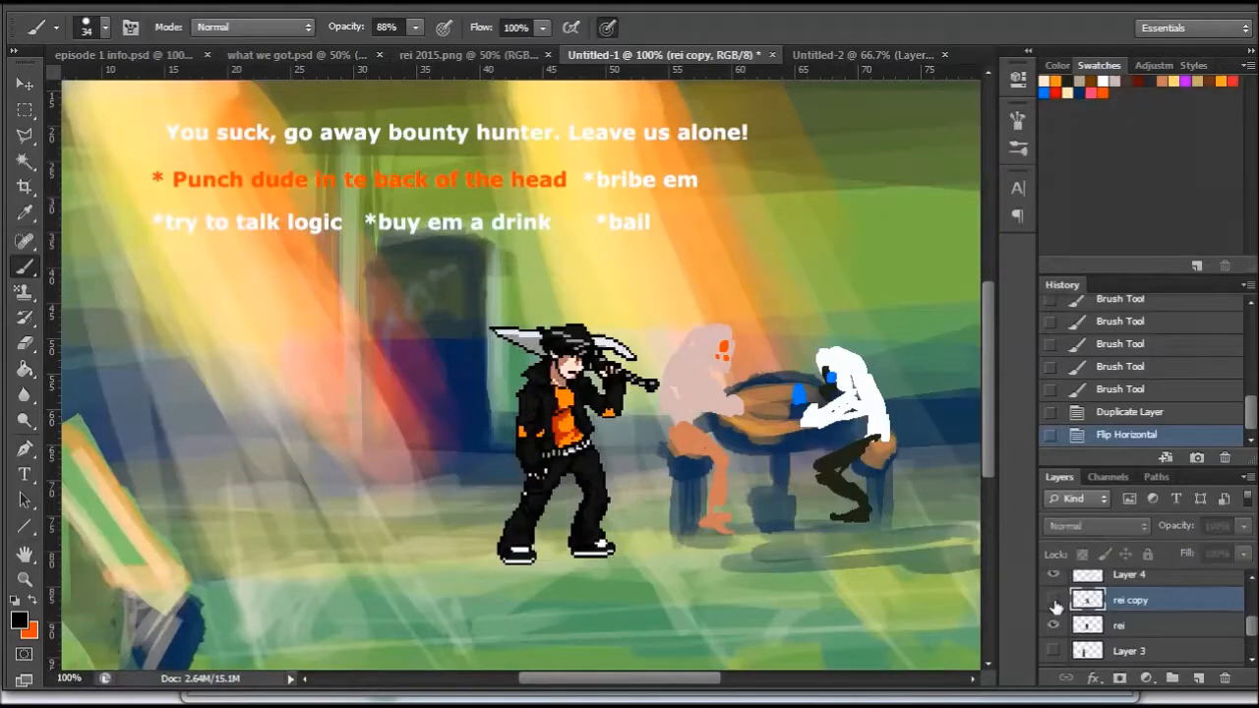
pyautogui.click(1053, 626)
pyautogui.click(1053, 602)
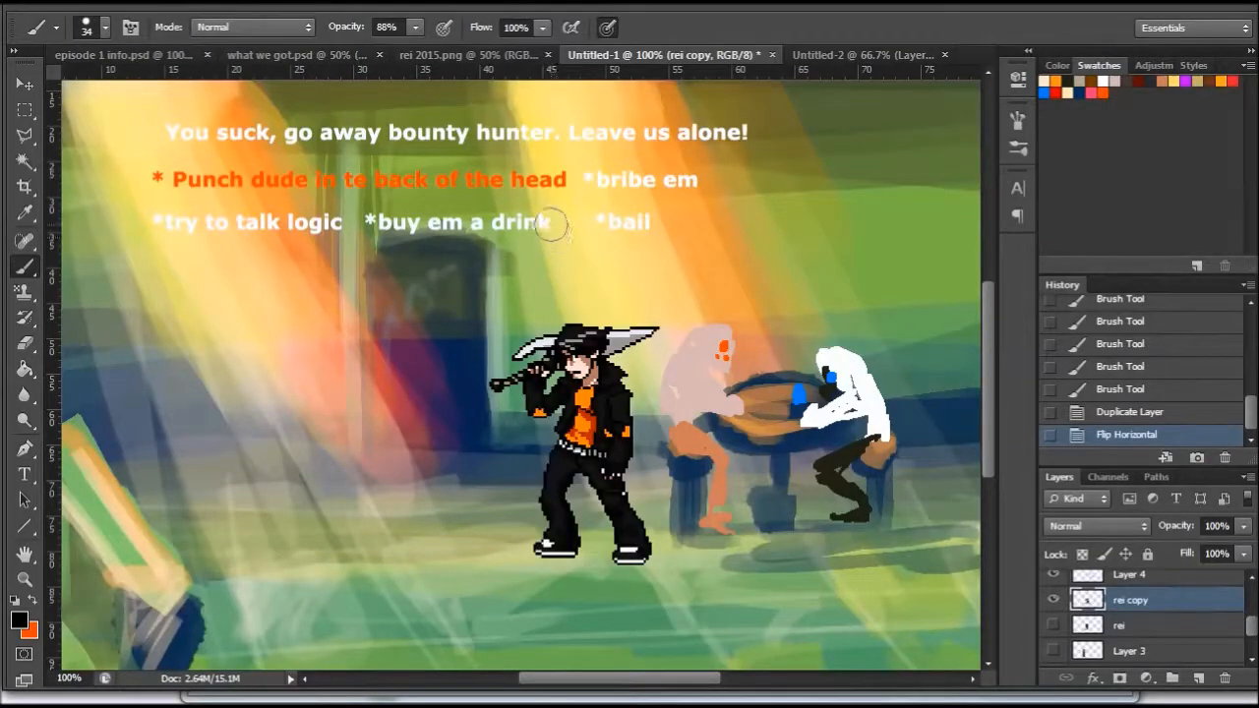
pyautogui.scroll(-3, 989, 312)
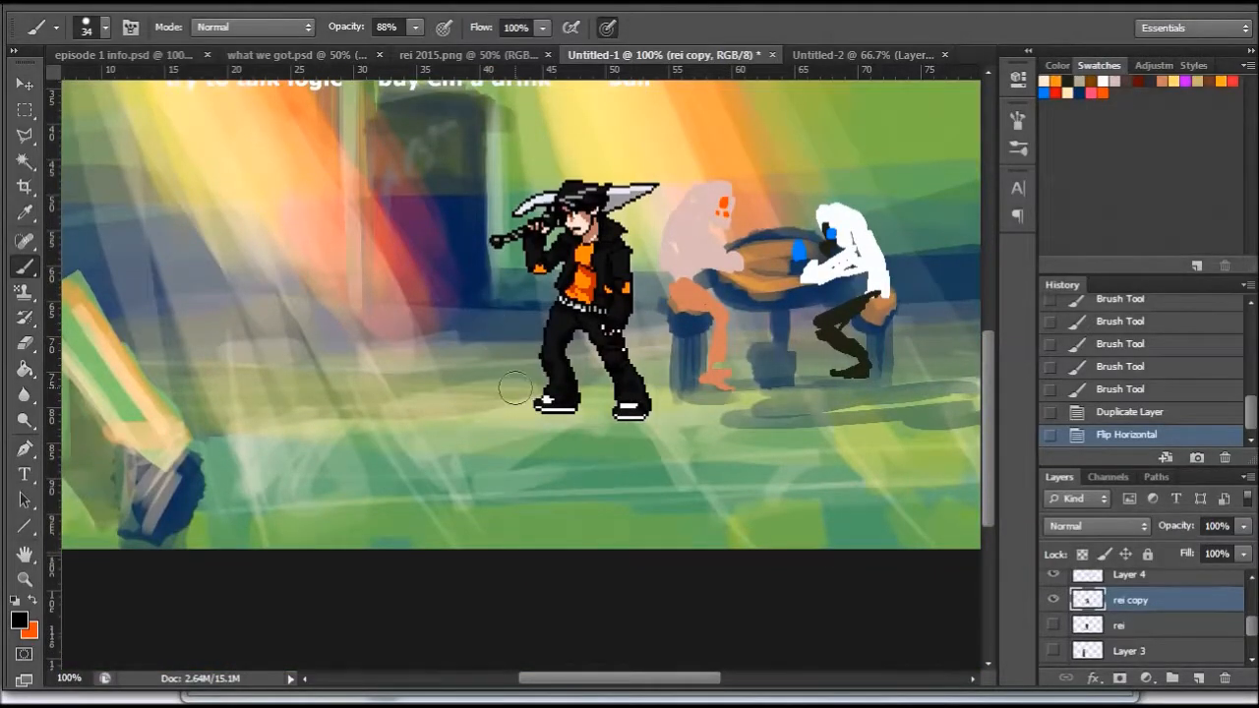
pyautogui.moveTo(988, 372); pyautogui.dragTo(987, 321)
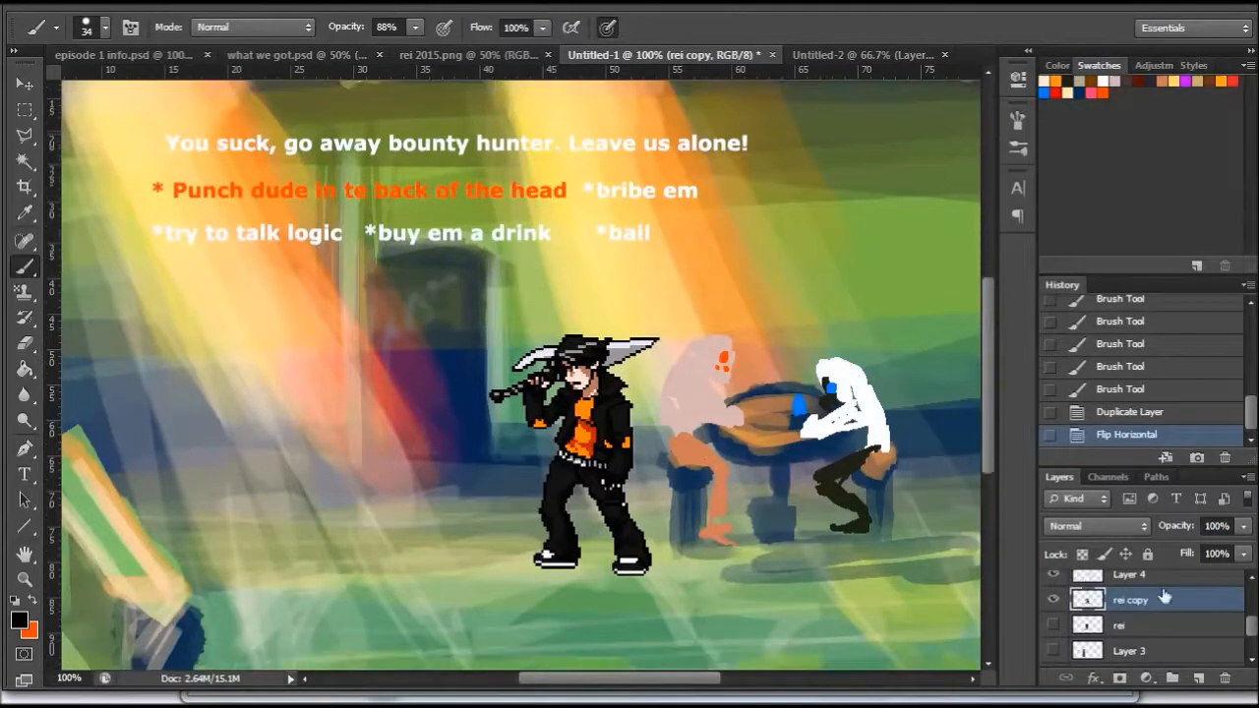
# - Show the dialogue box on Layer 5 behind the dialogue texts
pyautogui.moveTo(1254, 626); pyautogui.dragTo(1252, 604)
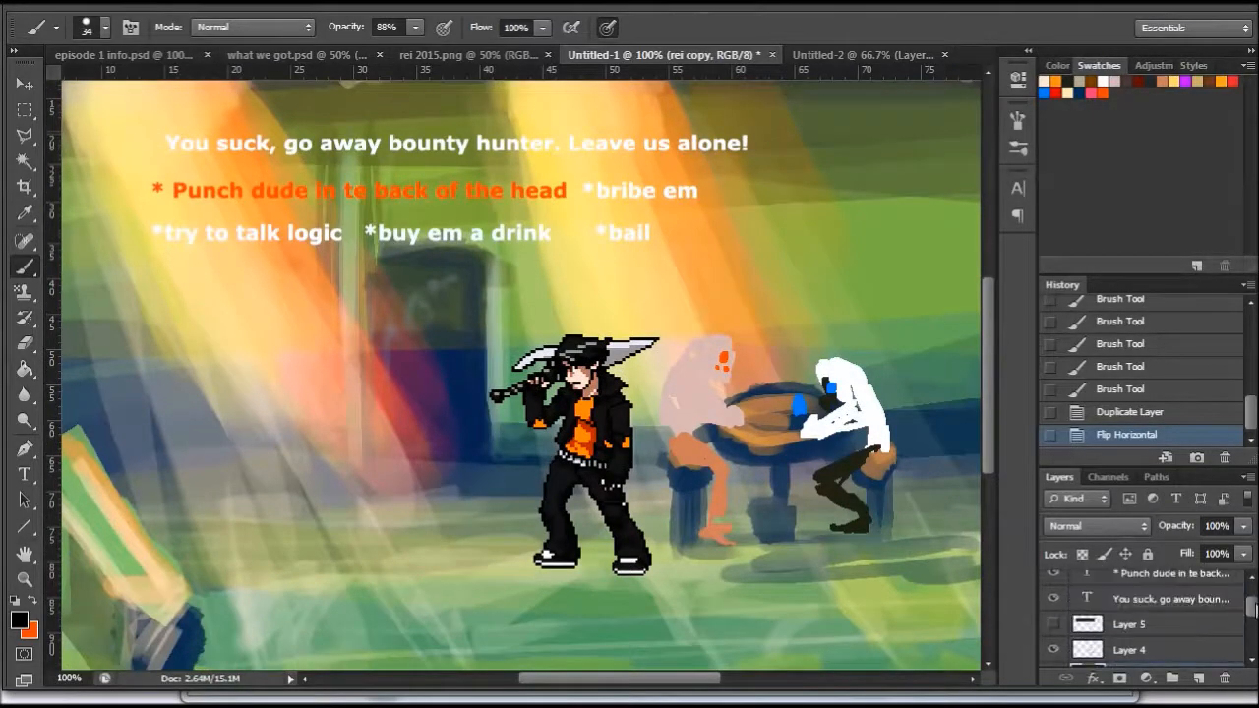
pyautogui.click(1052, 624)
pyautogui.moveTo(985, 307)
pyautogui.mouseDown()
pyautogui.moveTo(985, 326)
pyautogui.moveTo(988, 307)
pyautogui.mouseUp()
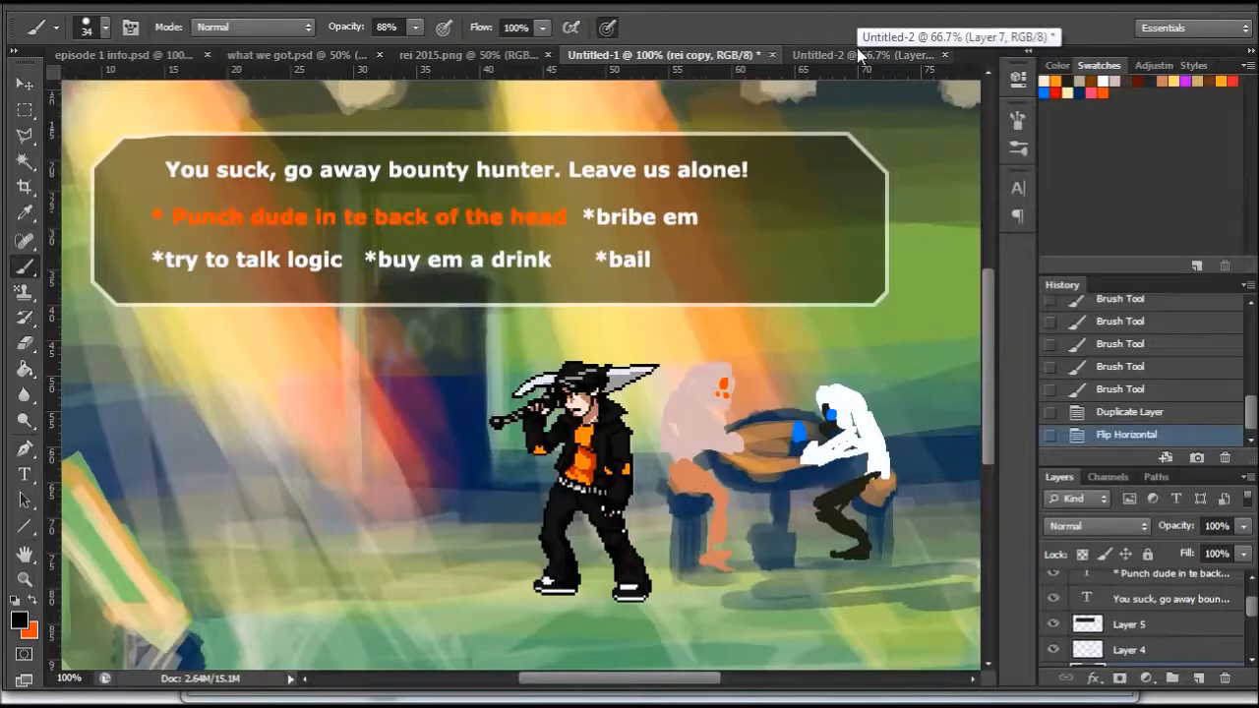
# - View the city map in Untitled-2, and create a new document with the 1600 px X 1200 px 600dpi preset
pyautogui.click(857, 54)
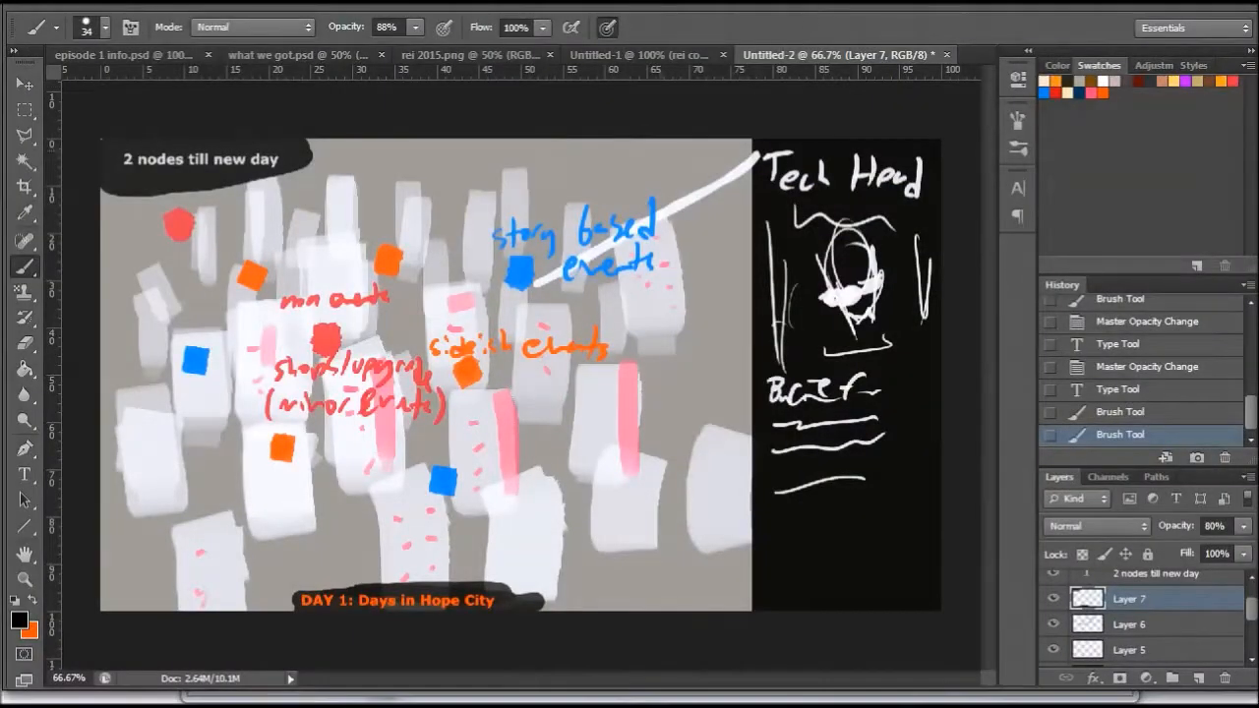
pyautogui.hotkey('ctrl', 'n')
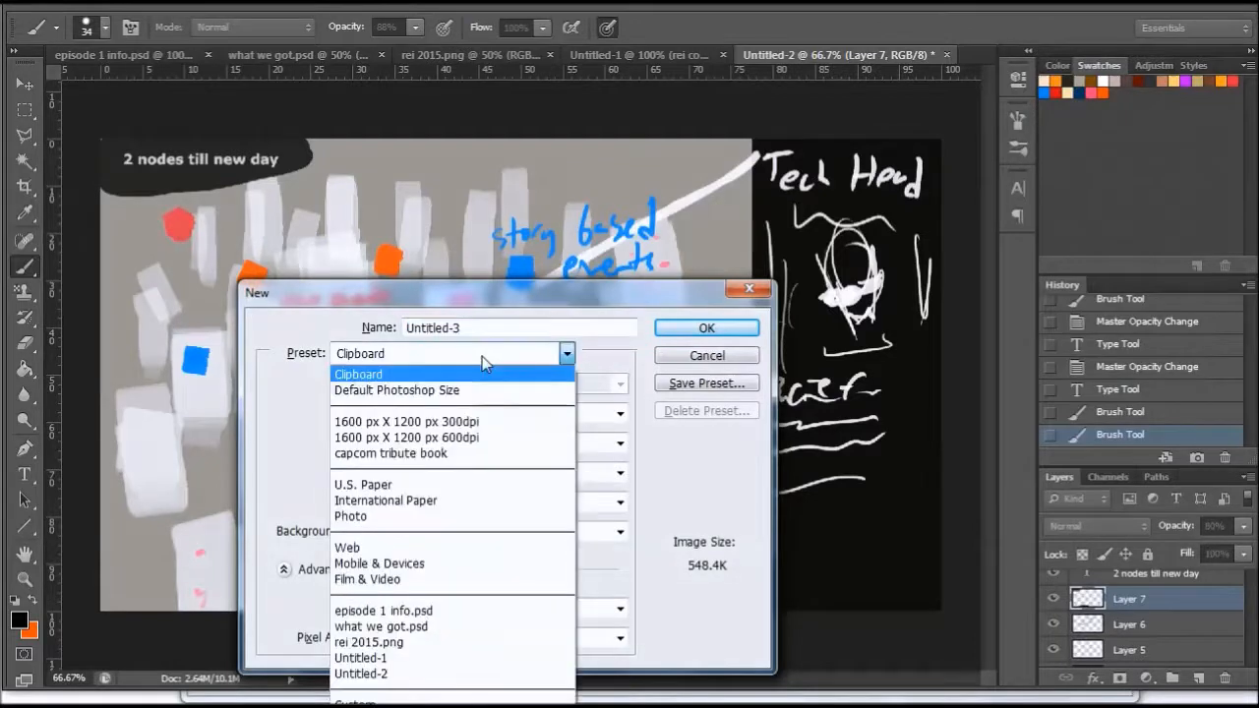
pyautogui.click(480, 439)
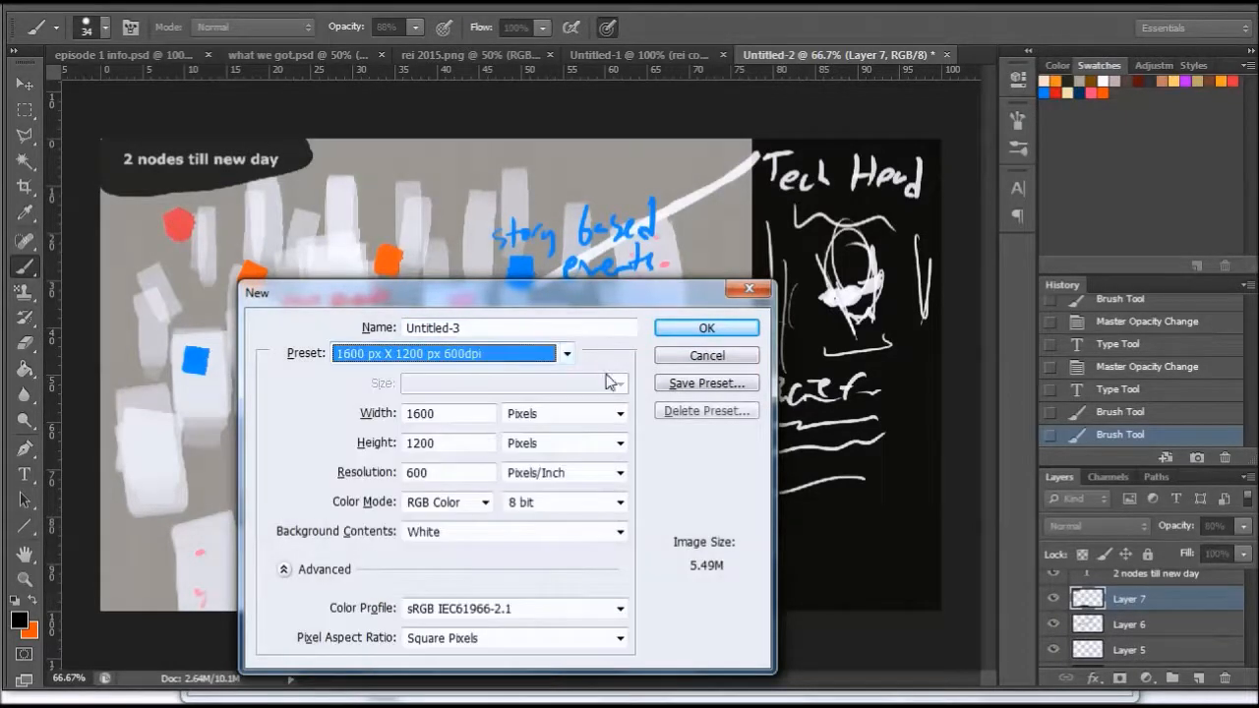
pyautogui.click(732, 330)
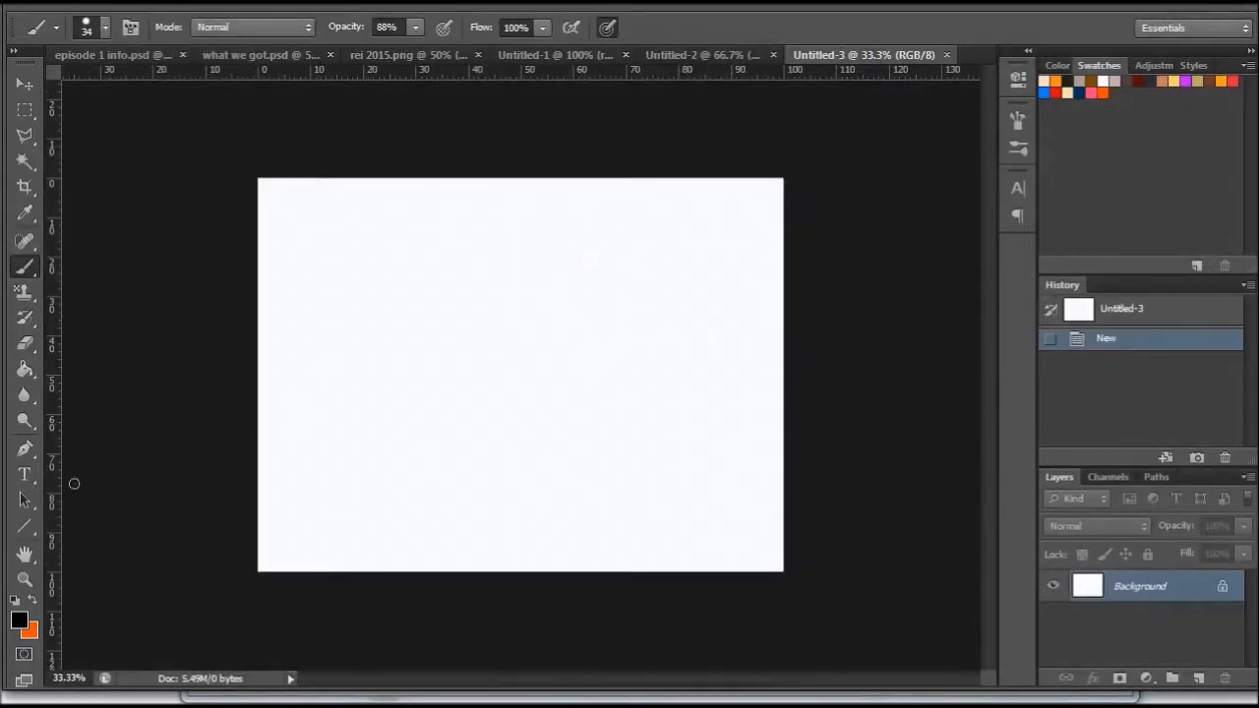
# - Rotate the blank Untitled-3 canvas 90° clockwise into portrait orientation
pyautogui.click(143, 5)
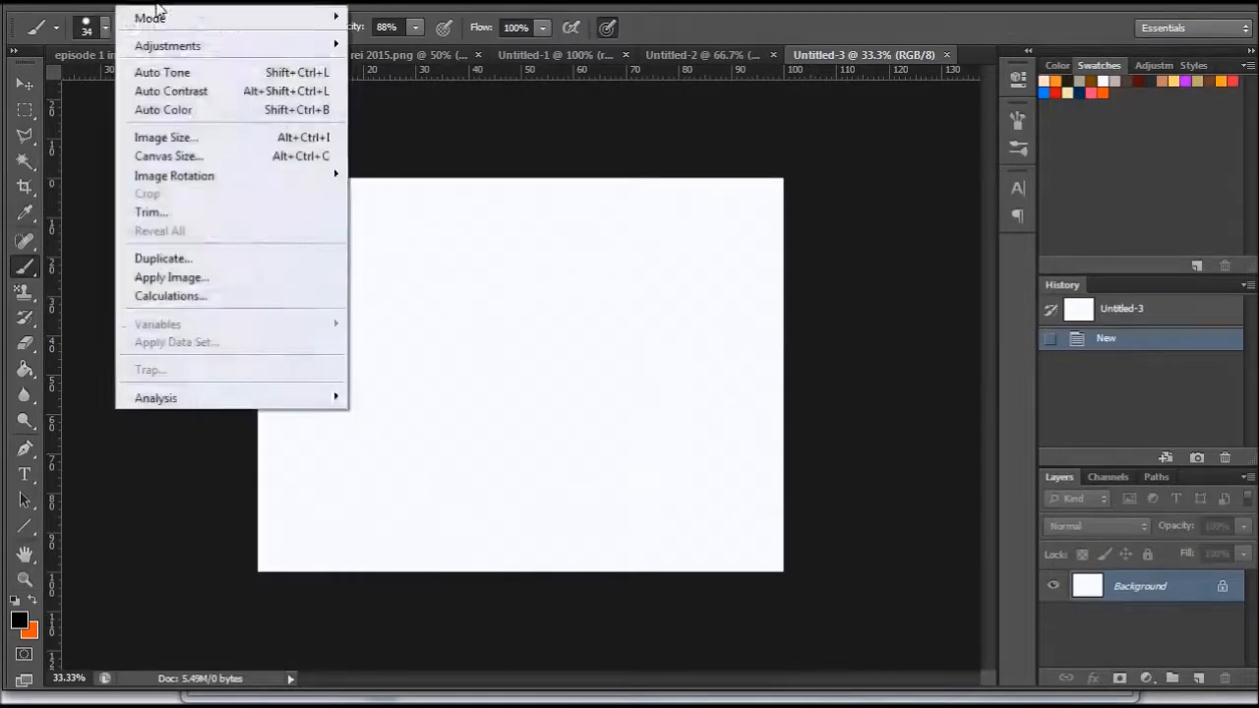
pyautogui.moveTo(160, 49)
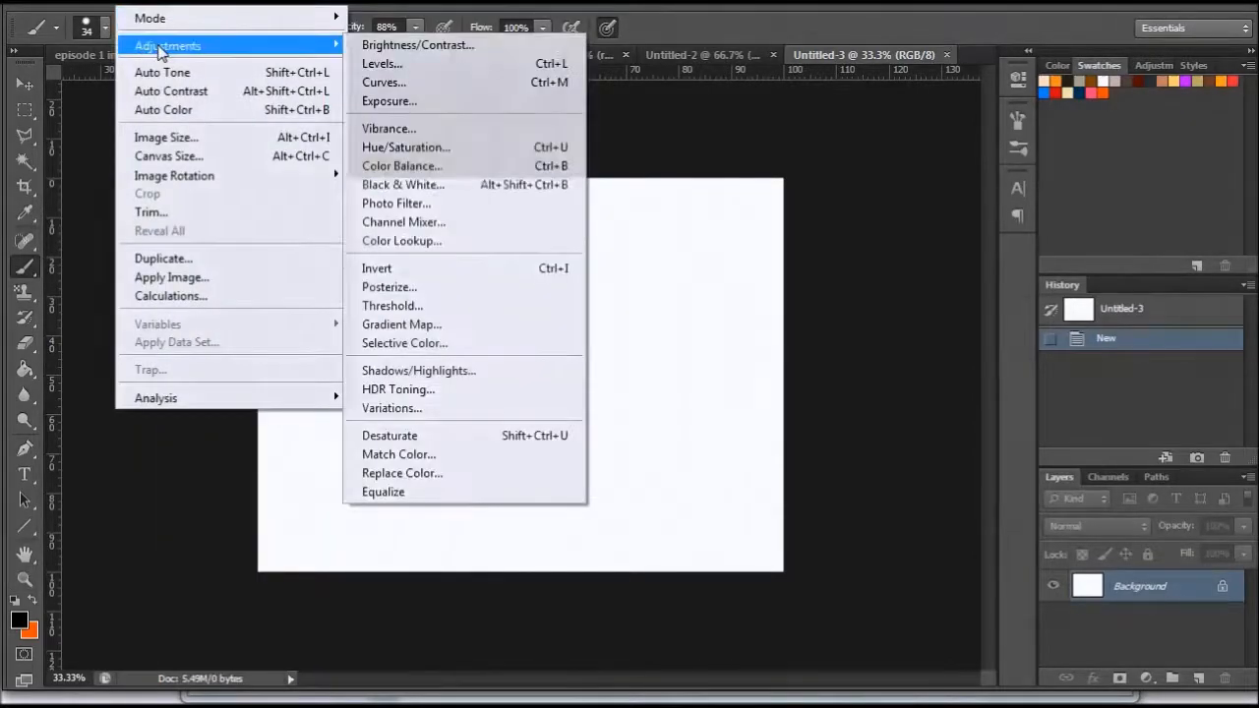
pyautogui.moveTo(187, 179)
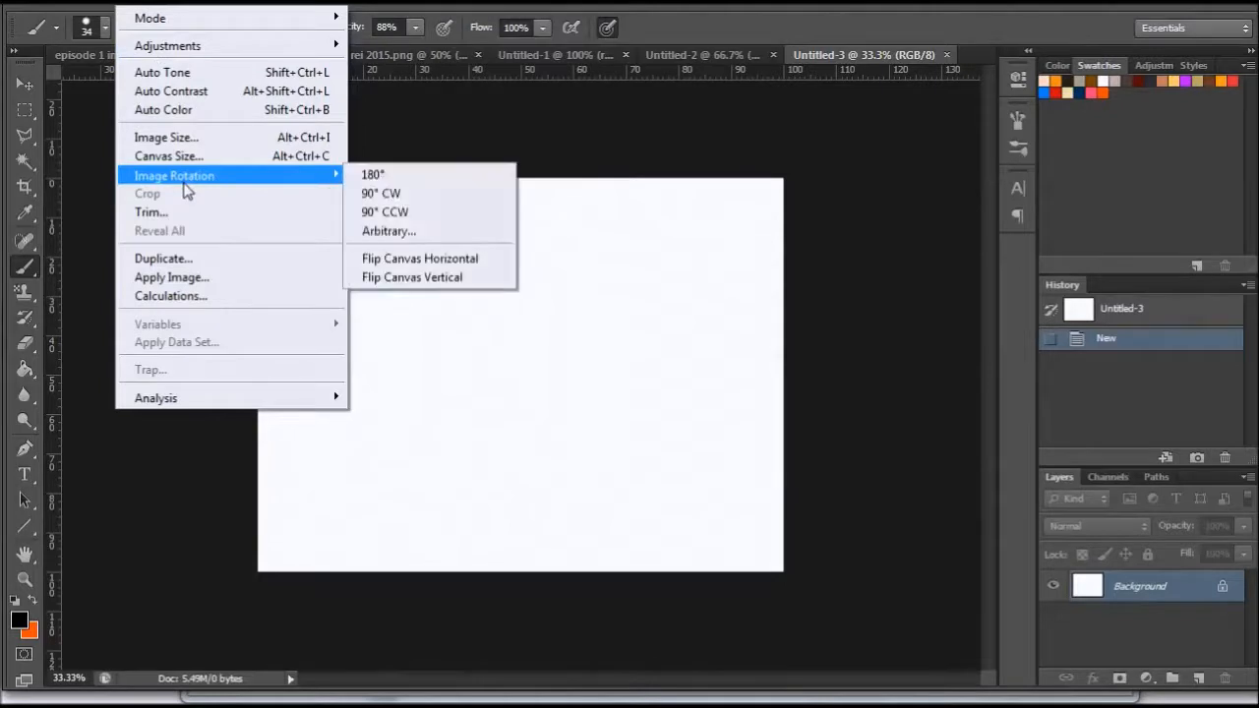
pyautogui.click(401, 195)
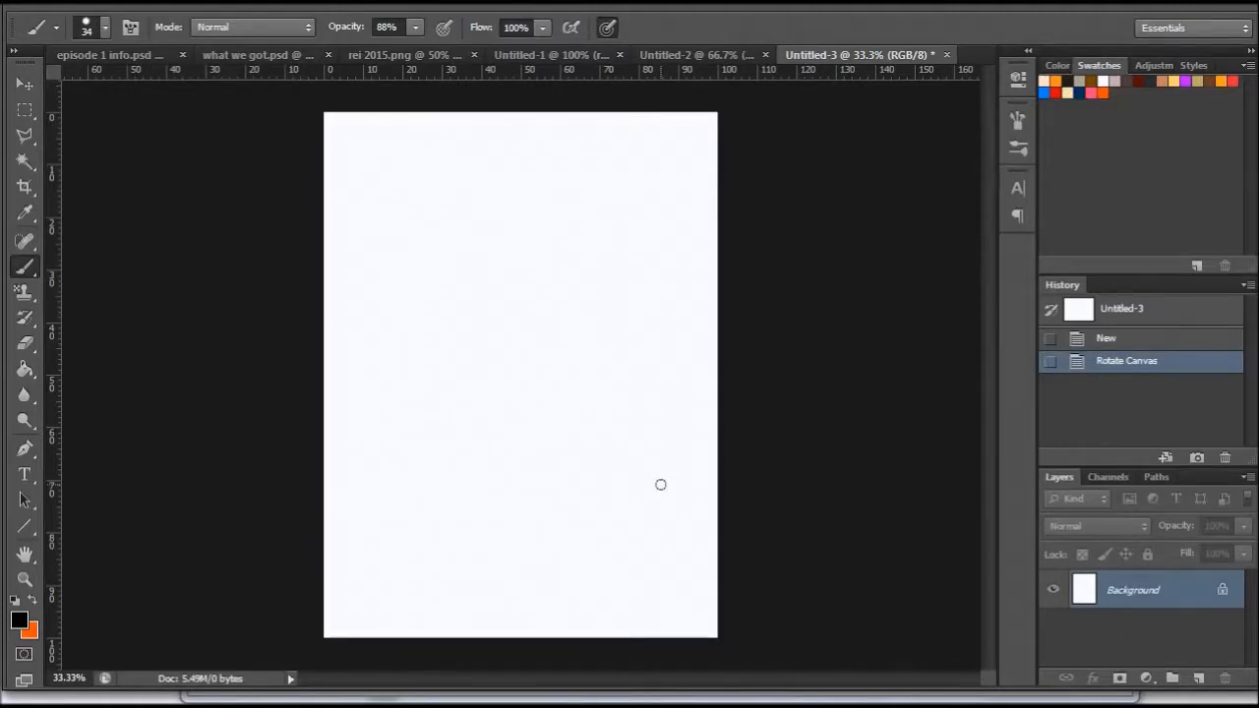
# - Add a new layer above the Background and fill it with a muted olive colour
pyautogui.click(1208, 677)
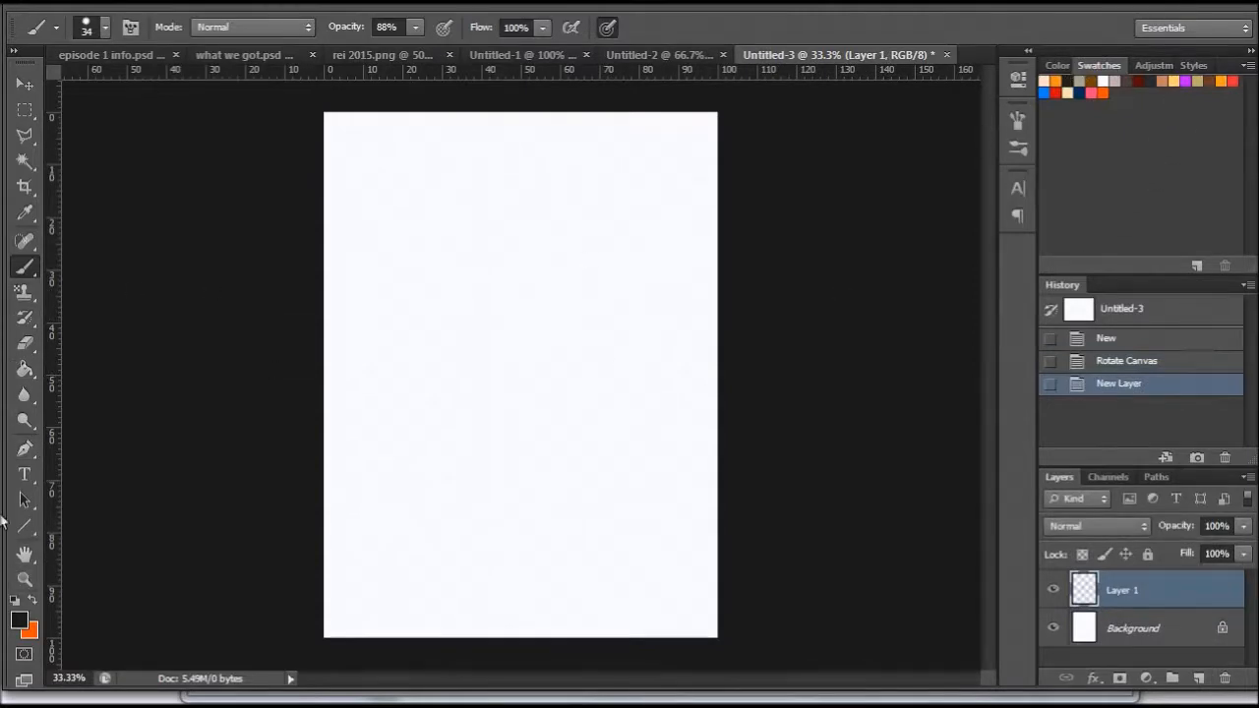
pyautogui.click(17, 617)
pyautogui.click(735, 411)
pyautogui.click(1152, 273)
pyautogui.click(25, 369)
pyautogui.click(483, 362)
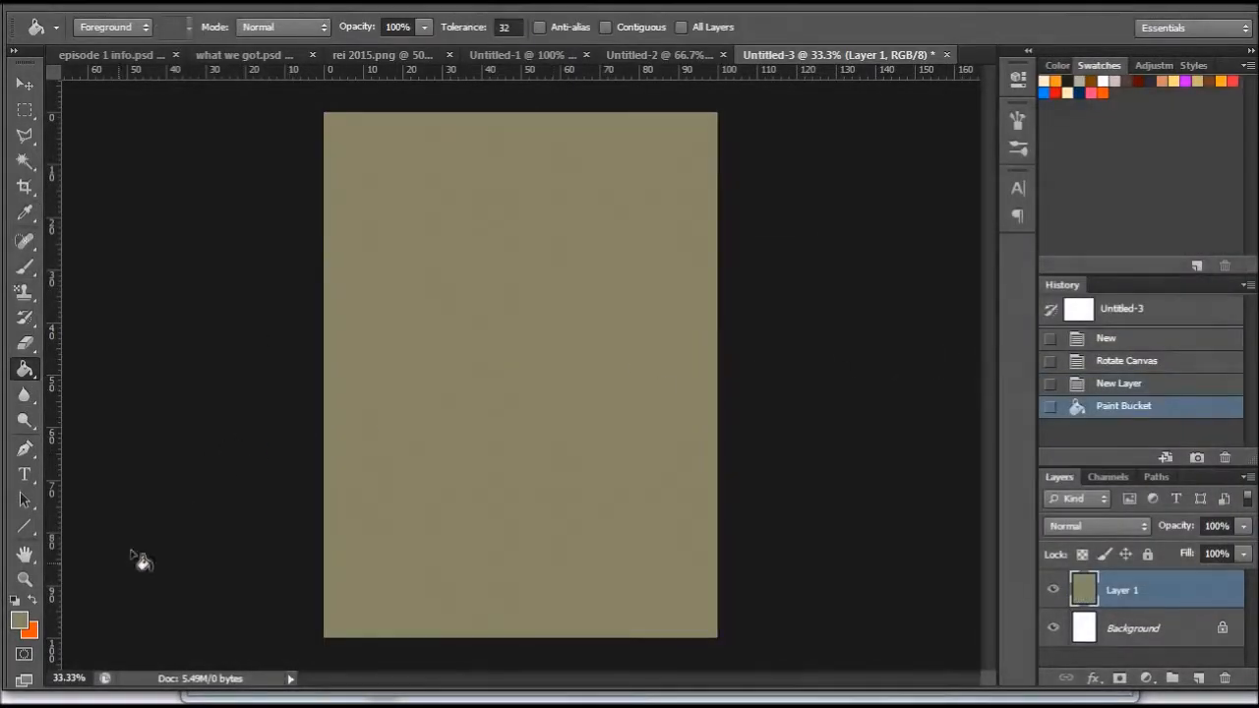
# - Change the foreground colour to a muted green (#677e65) and refill Layer 1 with it
pyautogui.click(19, 621)
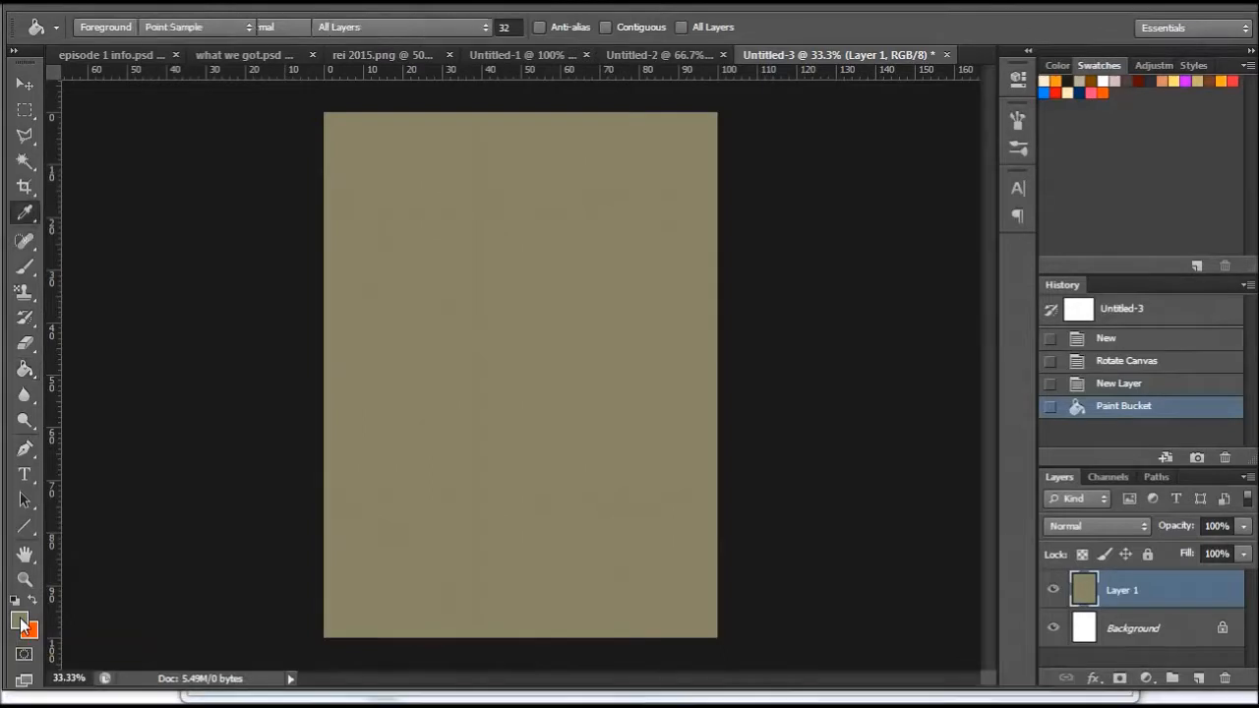
pyautogui.click(964, 468)
pyautogui.moveTo(964, 474); pyautogui.dragTo(963, 457)
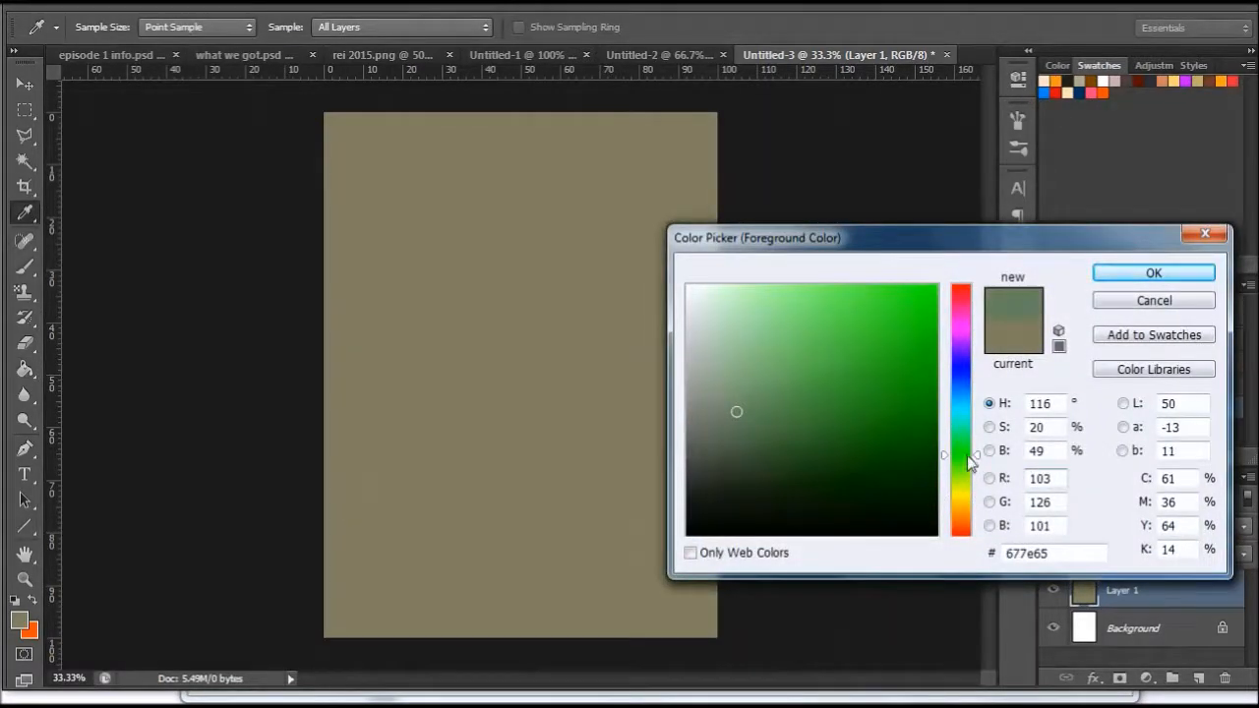
pyautogui.click(1153, 273)
pyautogui.click(537, 313)
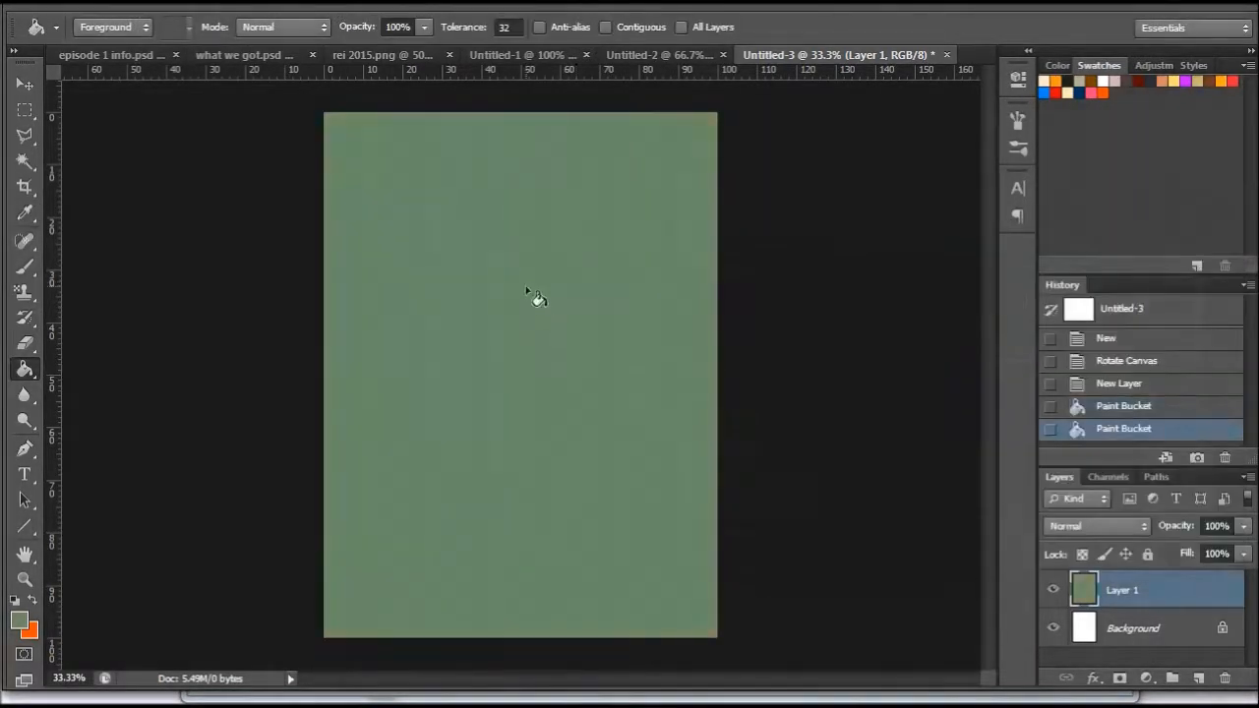
# - Add a new layer above the green fill, reset the colours to black and white, and choose a 10 px brush
pyautogui.click(1196, 678)
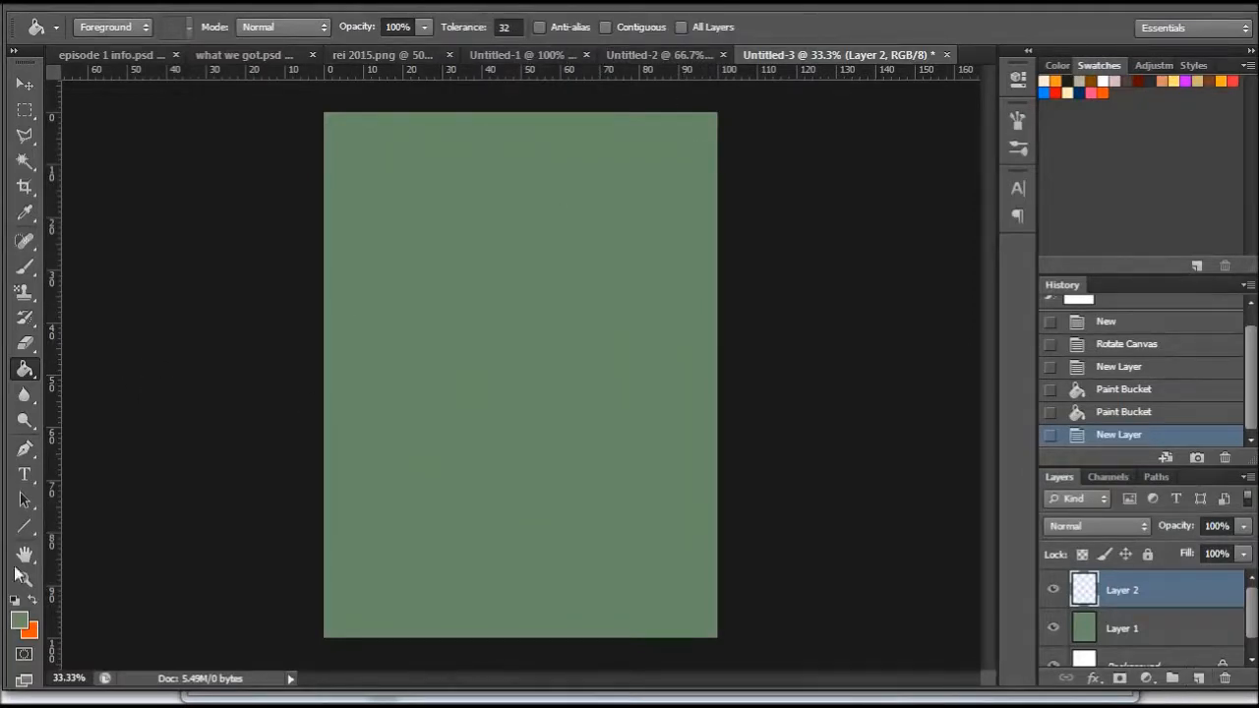
pyautogui.click(15, 600)
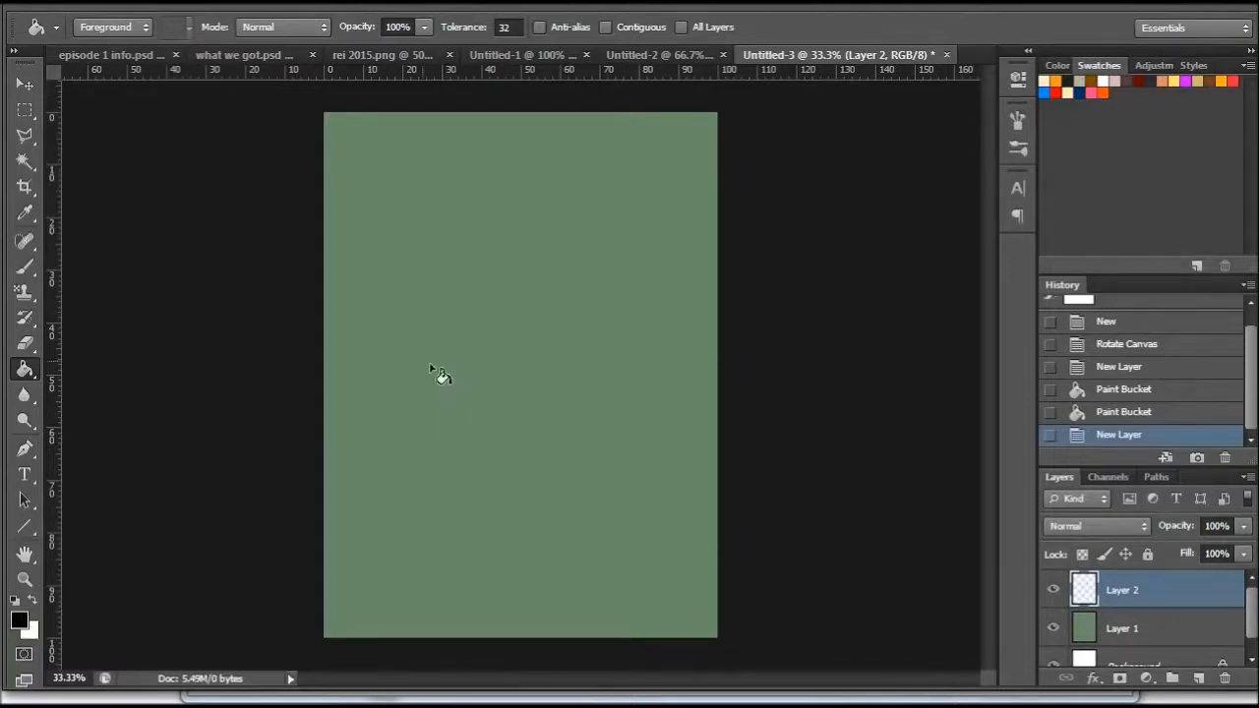
pyautogui.click(24, 266)
pyautogui.rightClick(605, 383)
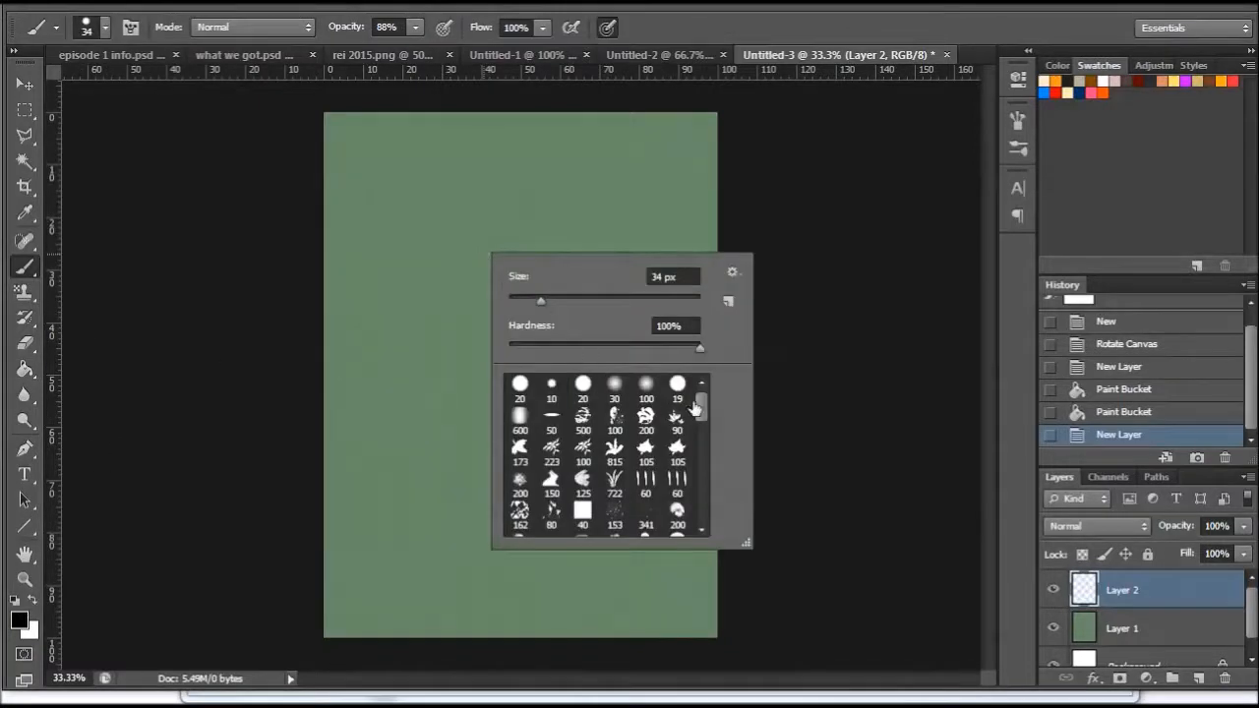
pyautogui.click(552, 386)
pyautogui.moveTo(511, 295); pyautogui.dragTo(512, 299)
pyautogui.click(543, 386)
# - Set Layer 2's opacity to 68% and return to the Brush tool
pyautogui.click(25, 579)
pyautogui.click(542, 255)
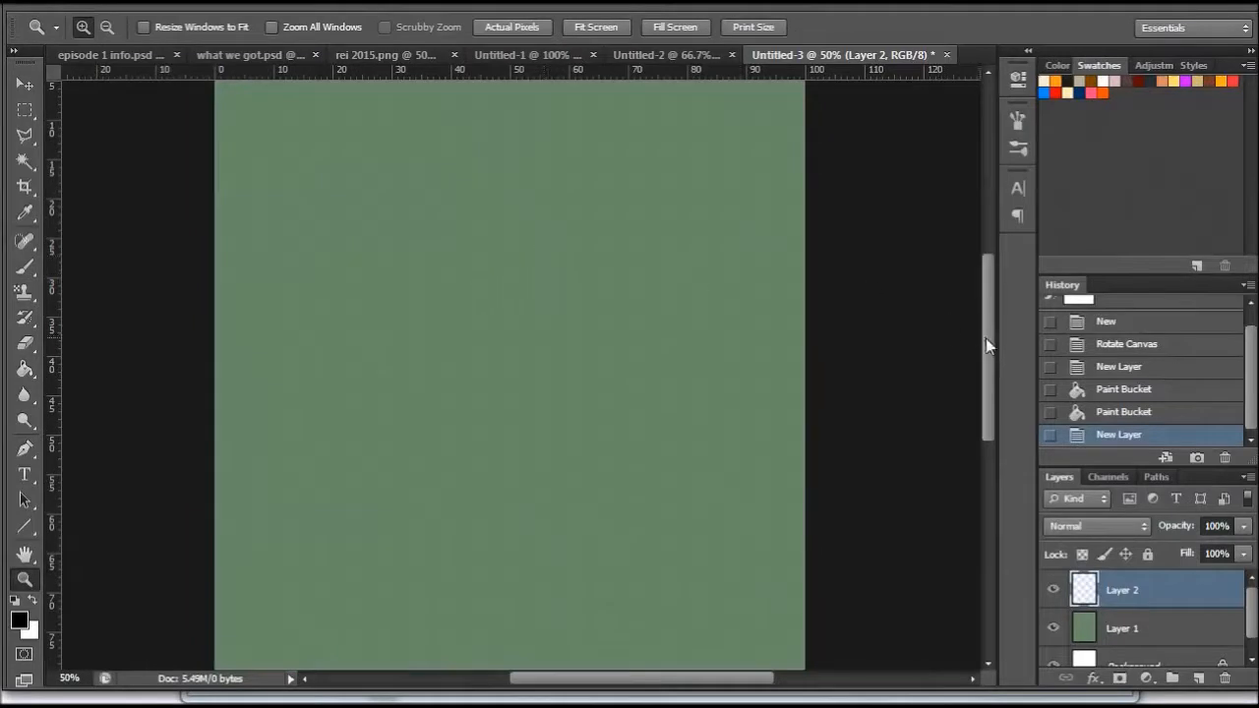
pyautogui.click(1243, 526)
pyautogui.moveTo(1241, 548); pyautogui.dragTo(1210, 548)
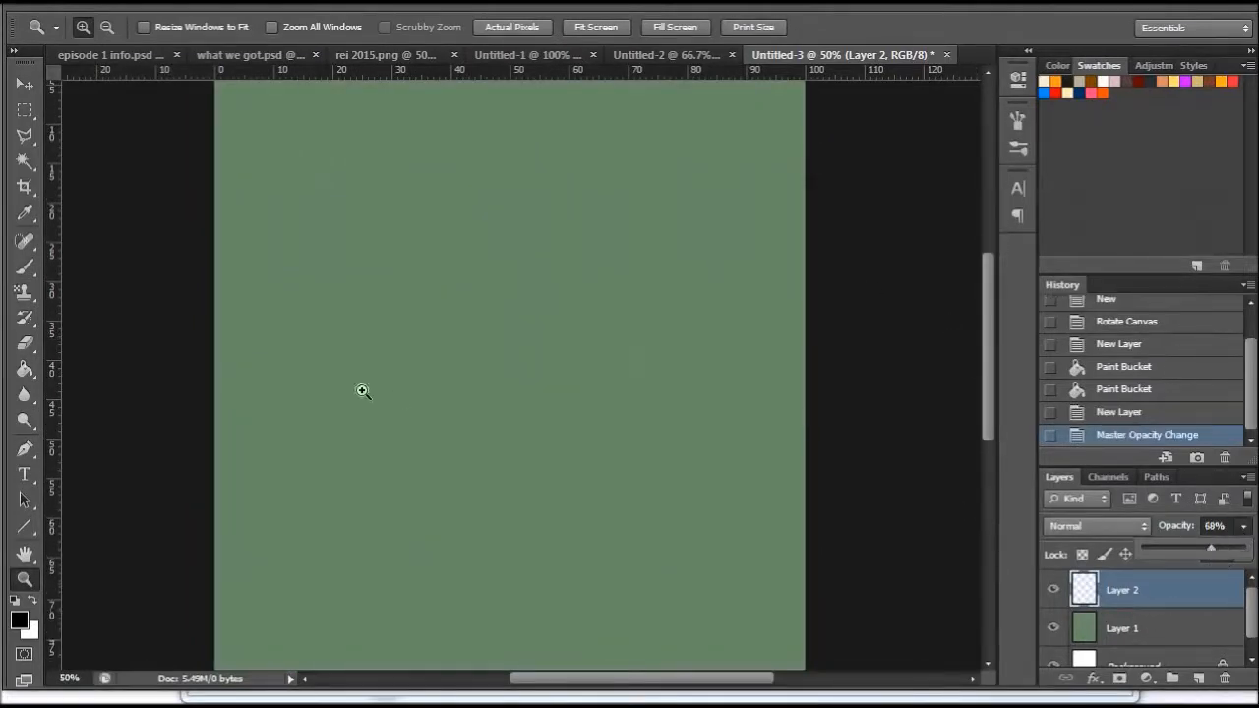
pyautogui.click(25, 266)
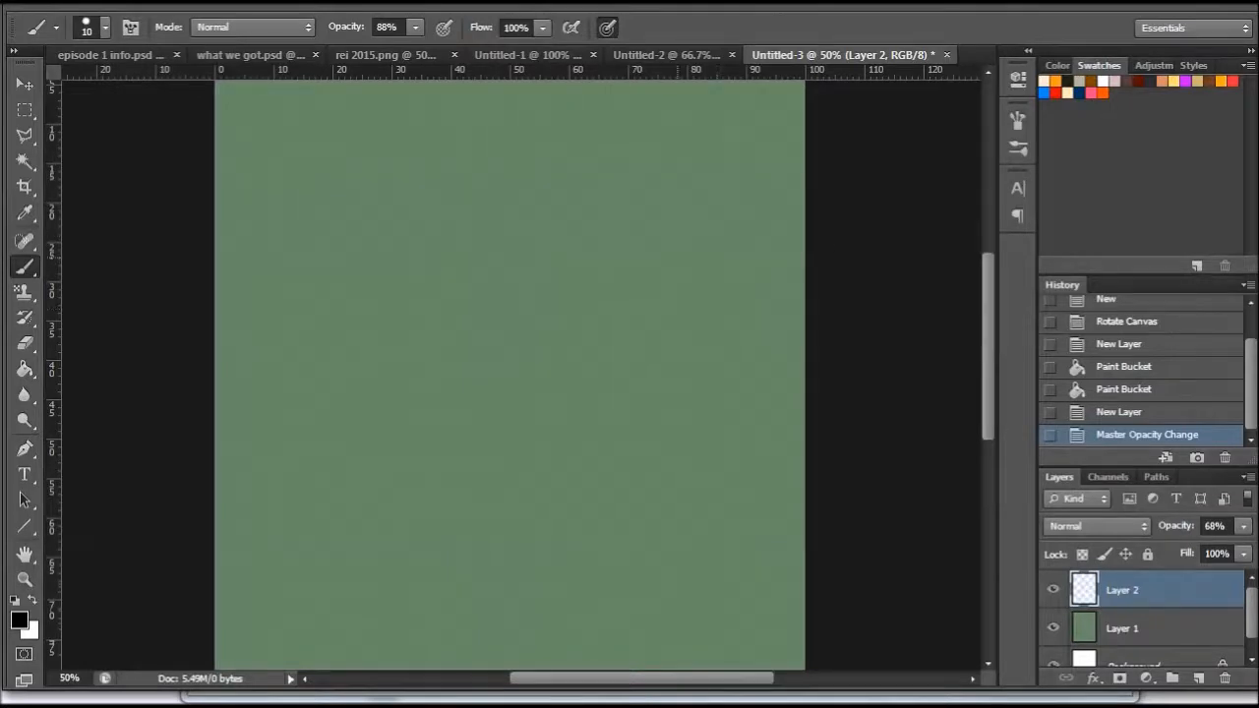
# - Sketch the head guidelines on Layer 2: overlapping skull ovals, a vertical centre line, and a tapering jaw on both sides
pyautogui.click(25, 579)
pyautogui.rightClick(483, 270)
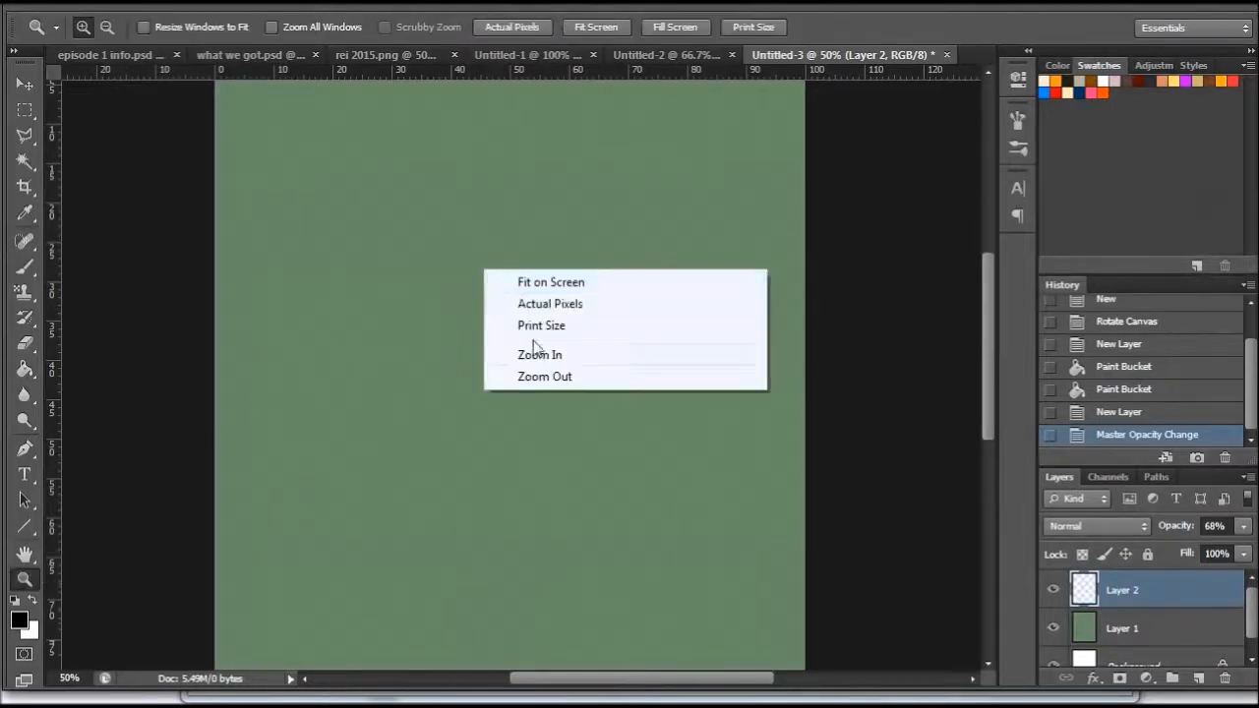
pyautogui.click(538, 377)
pyautogui.press('b')
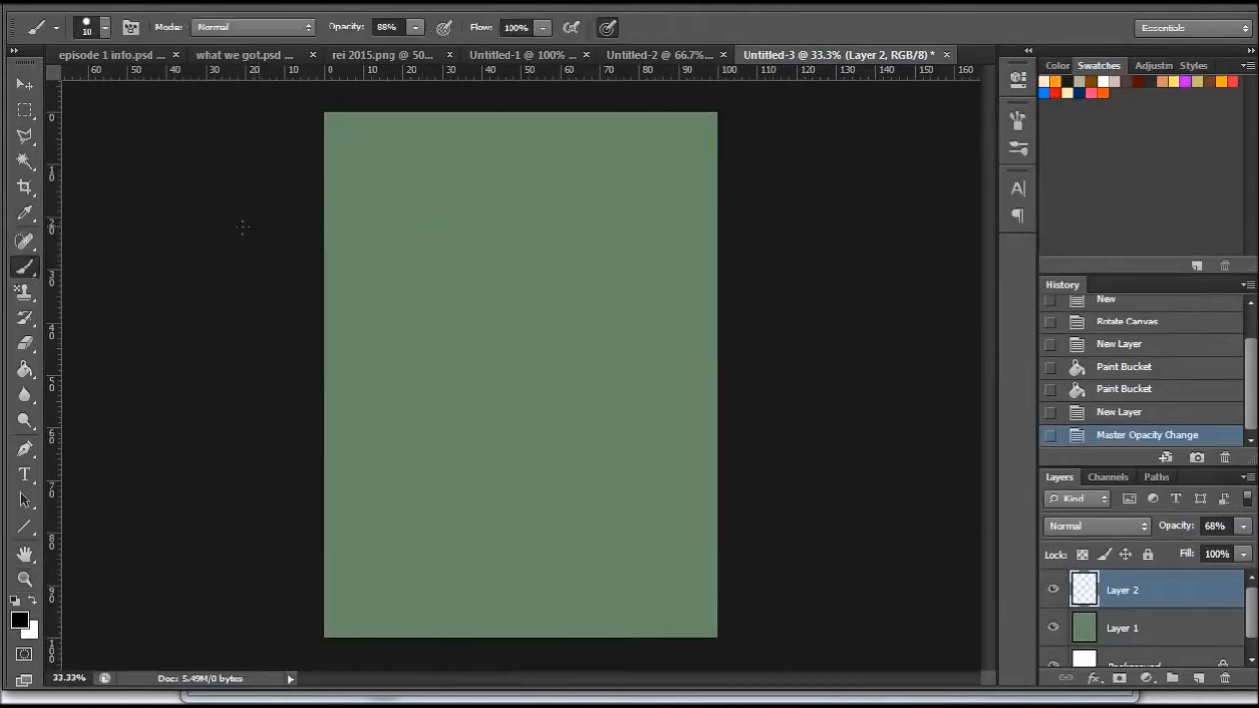
pyautogui.moveTo(462, 187)
pyautogui.mouseDown()
pyautogui.moveTo(497, 157)
pyautogui.moveTo(445, 236)
pyautogui.moveTo(514, 374)
pyautogui.mouseUp()
pyautogui.moveTo(505, 226); pyautogui.dragTo(510, 404)
pyautogui.moveTo(501, 274); pyautogui.dragTo(506, 425)
pyautogui.moveTo(448, 275); pyautogui.dragTo(463, 364)
pyautogui.moveTo(451, 295); pyautogui.dragTo(466, 375)
pyautogui.moveTo(445, 270)
pyautogui.mouseDown()
pyautogui.moveTo(459, 339)
pyautogui.moveTo(499, 413)
pyautogui.mouseUp()
pyautogui.moveTo(462, 340)
pyautogui.mouseDown()
pyautogui.moveTo(502, 419)
pyautogui.moveTo(529, 412)
pyautogui.mouseUp()
pyautogui.moveTo(450, 320); pyautogui.dragTo(495, 407)
pyautogui.moveTo(450, 323); pyautogui.dragTo(482, 370)
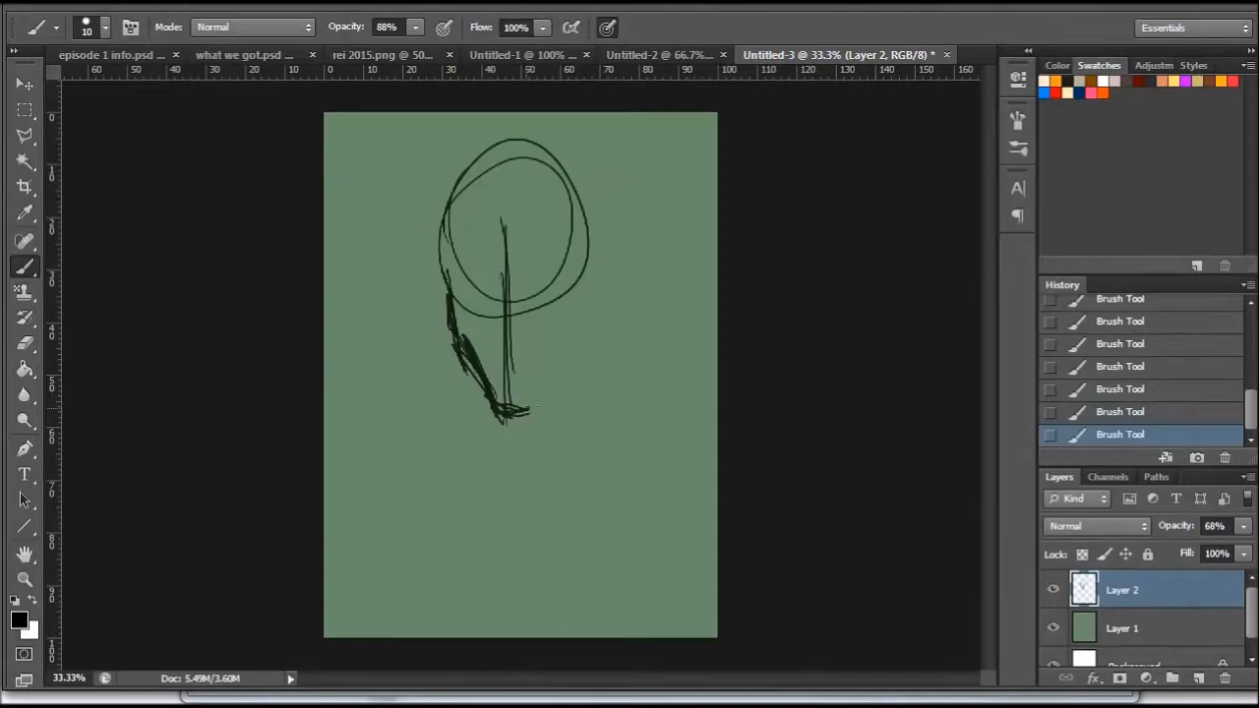
pyautogui.moveTo(558, 399)
pyautogui.mouseDown()
pyautogui.moveTo(584, 347)
pyautogui.moveTo(567, 374)
pyautogui.moveTo(586, 241)
pyautogui.mouseUp()
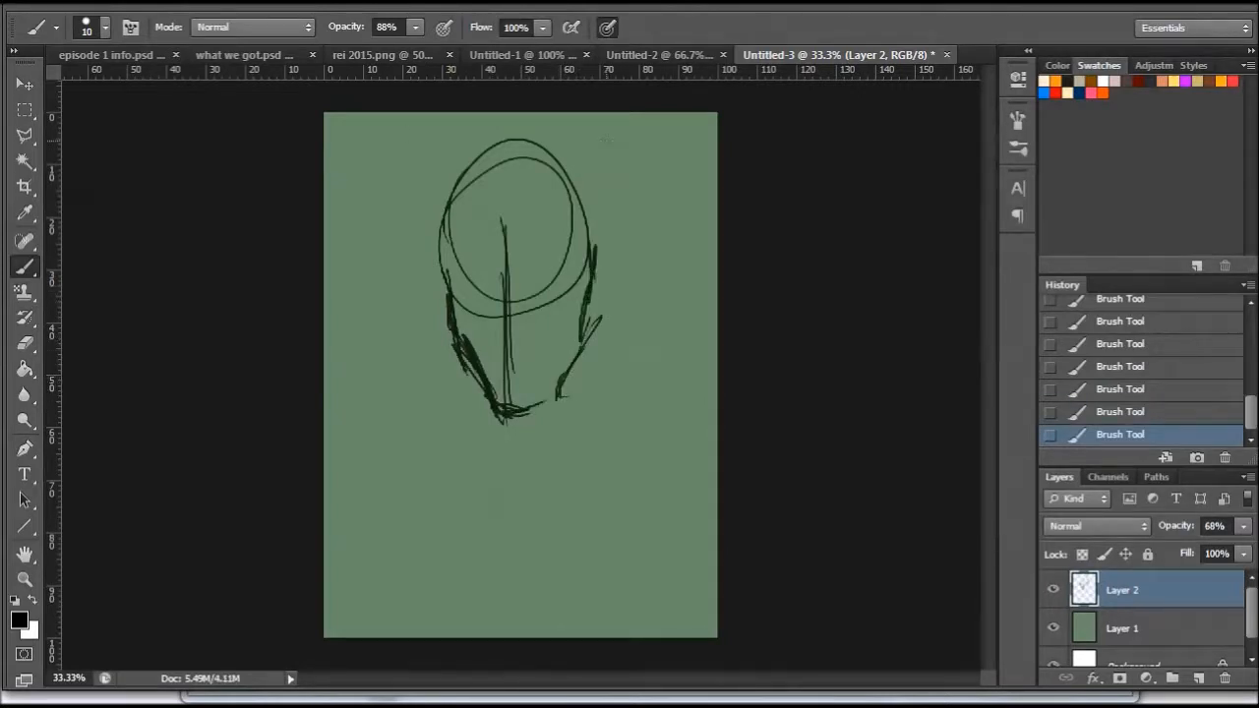
# - Handwrite the note "guidelines phase" beside the head
pyautogui.moveTo(571, 126)
pyautogui.mouseDown()
pyautogui.moveTo(625, 154)
pyautogui.moveTo(635, 177)
pyautogui.mouseUp()
pyautogui.moveTo(645, 158); pyautogui.dragTo(646, 179)
pyautogui.moveTo(639, 168); pyautogui.dragTo(690, 184)
pyautogui.moveTo(619, 202)
pyautogui.mouseDown()
pyautogui.moveTo(620, 227)
pyautogui.moveTo(649, 223)
pyautogui.mouseUp()
pyautogui.moveTo(663, 204); pyautogui.dragTo(653, 225)
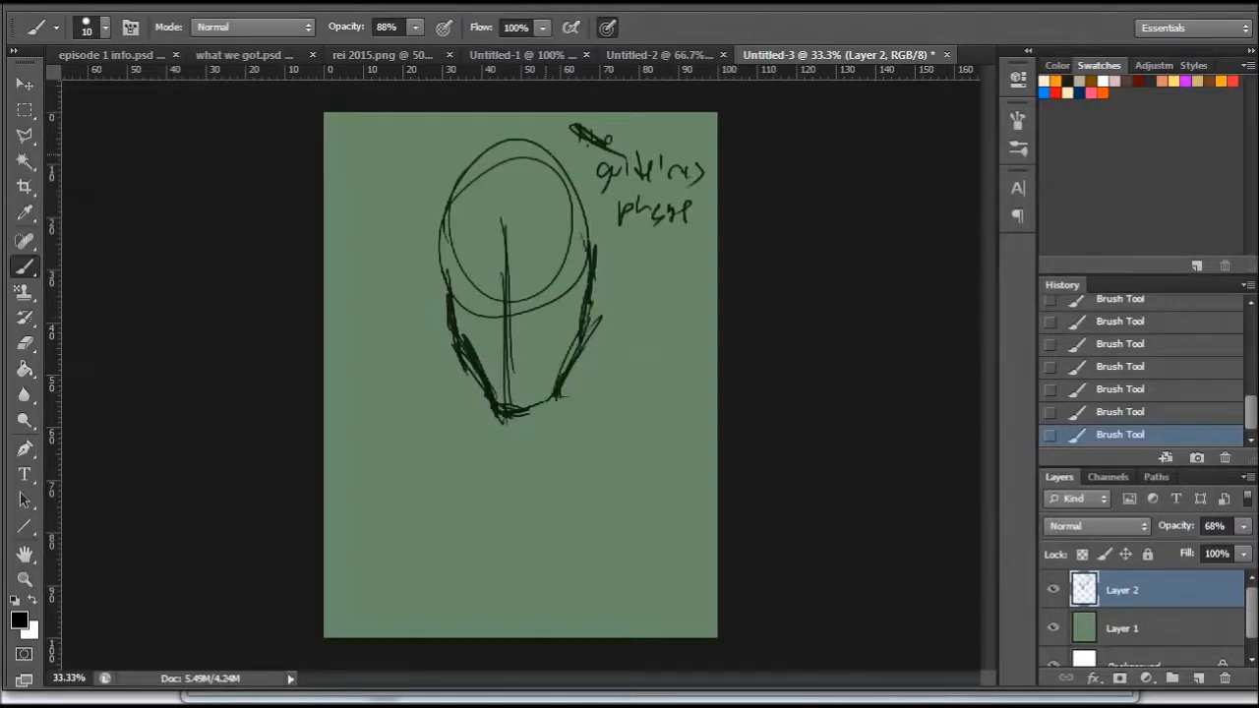
# - Add a curve over the crown and sketch the neck, sloping shoulders and oval shoulder joints below the head
pyautogui.moveTo(445, 283)
pyautogui.mouseDown()
pyautogui.moveTo(496, 160)
pyautogui.moveTo(596, 257)
pyautogui.mouseUp()
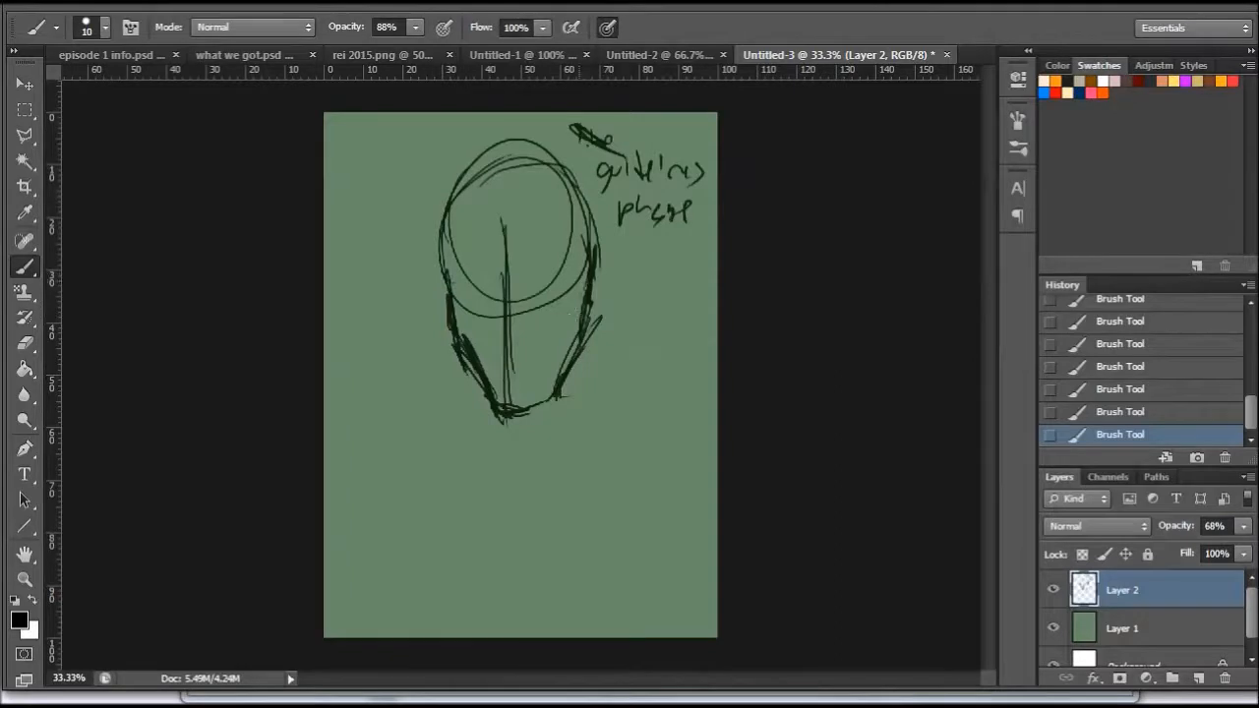
pyautogui.moveTo(574, 356)
pyautogui.mouseDown()
pyautogui.moveTo(576, 462)
pyautogui.moveTo(578, 449)
pyautogui.mouseUp()
pyautogui.moveTo(580, 391); pyautogui.dragTo(630, 463)
pyautogui.moveTo(594, 419)
pyautogui.mouseDown()
pyautogui.moveTo(679, 454)
pyautogui.moveTo(718, 441)
pyautogui.mouseUp()
pyautogui.moveTo(494, 394)
pyautogui.mouseDown()
pyautogui.moveTo(482, 448)
pyautogui.moveTo(427, 503)
pyautogui.mouseUp()
pyautogui.moveTo(468, 428); pyautogui.dragTo(325, 483)
pyautogui.moveTo(370, 484)
pyautogui.mouseDown()
pyautogui.moveTo(445, 495)
pyautogui.moveTo(399, 511)
pyautogui.moveTo(357, 582)
pyautogui.moveTo(393, 609)
pyautogui.mouseUp()
pyautogui.moveTo(698, 453)
pyautogui.mouseDown()
pyautogui.moveTo(688, 531)
pyautogui.moveTo(716, 571)
pyautogui.mouseUp()
# - Rough in the upper arms, armpits and lower chest line, with hatching at the right armpit
pyautogui.moveTo(582, 557); pyautogui.dragTo(714, 569)
pyautogui.moveTo(397, 566)
pyautogui.mouseDown()
pyautogui.moveTo(450, 590)
pyautogui.moveTo(458, 638)
pyautogui.mouseUp()
pyautogui.moveTo(609, 624); pyautogui.dragTo(679, 559)
pyautogui.moveTo(653, 629)
pyautogui.mouseDown()
pyautogui.moveTo(661, 657)
pyautogui.moveTo(725, 674)
pyautogui.moveTo(716, 536)
pyautogui.mouseUp()
pyautogui.moveTo(346, 533); pyautogui.dragTo(339, 639)
pyautogui.moveTo(377, 561); pyautogui.dragTo(340, 639)
pyautogui.moveTo(380, 586)
pyautogui.mouseDown()
pyautogui.moveTo(394, 611)
pyautogui.moveTo(433, 620)
pyautogui.moveTo(649, 616)
pyautogui.mouseUp()
pyautogui.moveTo(504, 637); pyautogui.dragTo(673, 607)
pyautogui.moveTo(675, 547)
pyautogui.mouseDown()
pyautogui.moveTo(643, 629)
pyautogui.moveTo(704, 631)
pyautogui.mouseUp()
pyautogui.moveTo(667, 556); pyautogui.dragTo(656, 375)
pyautogui.moveTo(657, 512)
pyautogui.mouseDown()
pyautogui.moveTo(672, 564)
pyautogui.moveTo(662, 560)
pyautogui.mouseUp()
pyautogui.moveTo(645, 504); pyautogui.dragTo(667, 562)
# - Reinforce the left shoulder and neck lines and the underside of the chin
pyautogui.moveTo(423, 468)
pyautogui.mouseDown()
pyautogui.moveTo(471, 427)
pyautogui.moveTo(485, 392)
pyautogui.moveTo(654, 367)
pyautogui.moveTo(484, 454)
pyautogui.mouseUp()
pyautogui.moveTo(483, 392)
pyautogui.mouseDown()
pyautogui.moveTo(497, 445)
pyautogui.moveTo(482, 477)
pyautogui.mouseUp()
pyautogui.moveTo(504, 420); pyautogui.dragTo(547, 402)
pyautogui.moveTo(556, 396); pyautogui.dragTo(563, 388)
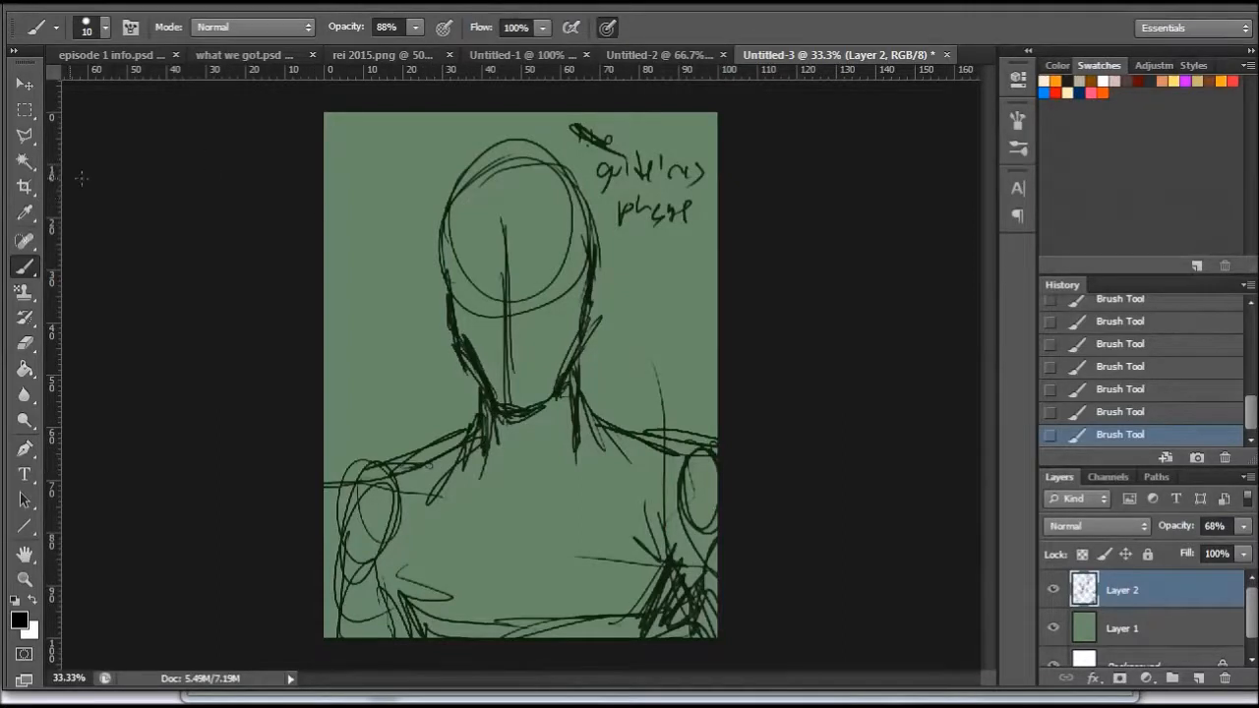
# - Select the head with the Polygonal Lasso and enlarge it slightly with Free Transform
pyautogui.click(25, 135)
pyautogui.click(595, 345)
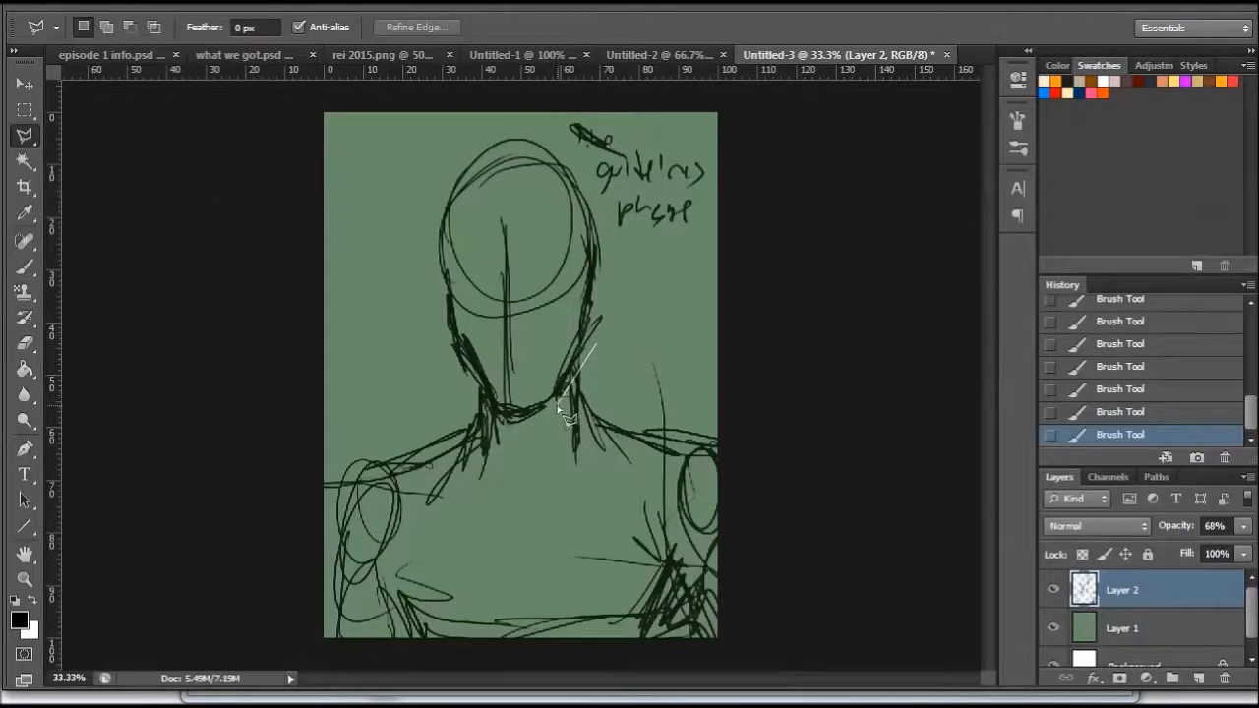
pyautogui.click(556, 401)
pyautogui.click(510, 422)
pyautogui.click(454, 377)
pyautogui.click(423, 236)
pyautogui.click(452, 138)
pyautogui.click(549, 127)
pyautogui.click(623, 265)
pyautogui.doubleClick(615, 298)
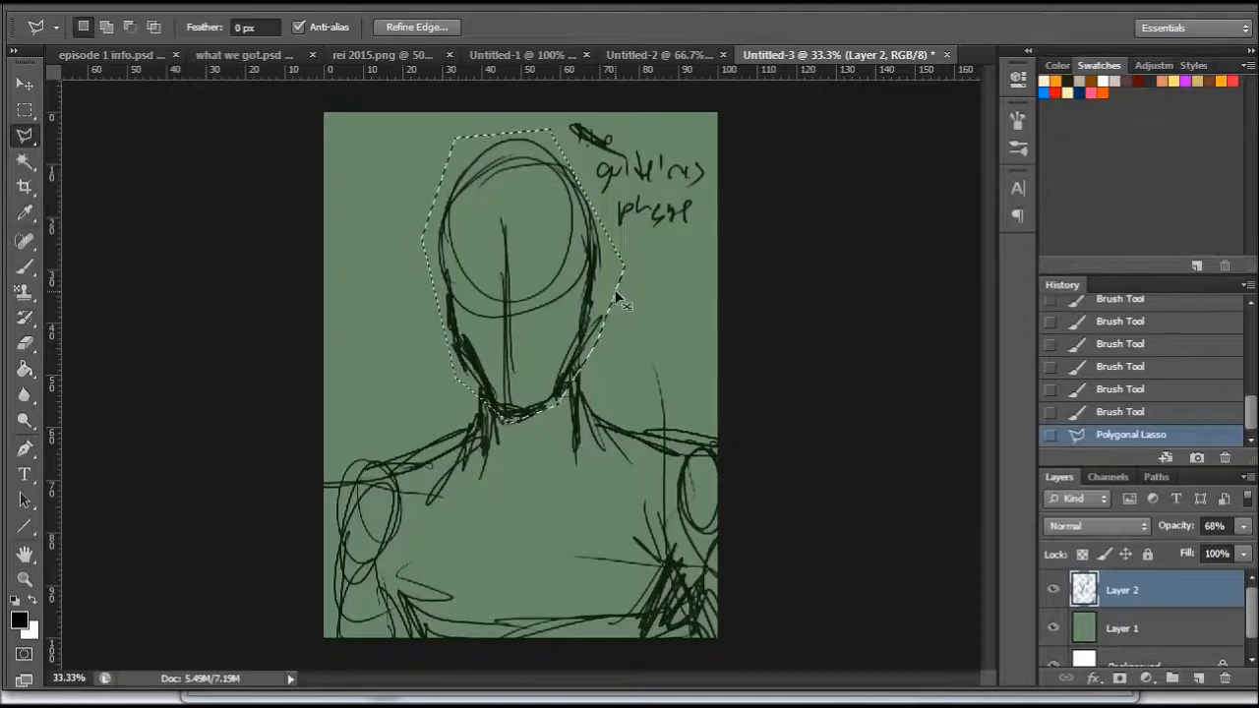
pyautogui.hotkey('ctrl', 't')
pyautogui.moveTo(610, 415); pyautogui.dragTo(623, 430)
pyautogui.moveTo(579, 385)
pyautogui.mouseDown()
pyautogui.moveTo(561, 381)
pyautogui.moveTo(584, 388)
pyautogui.mouseUp()
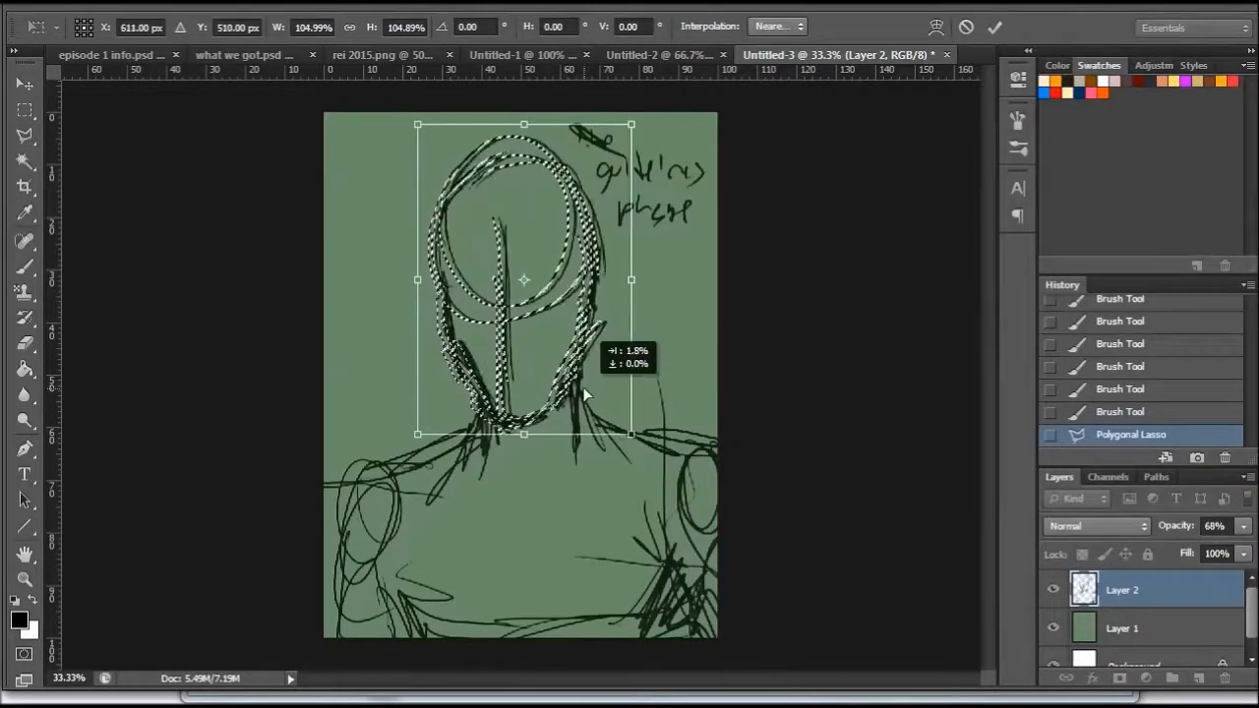
pyautogui.moveTo(416, 433); pyautogui.dragTo(414, 440)
pyautogui.press('Return')
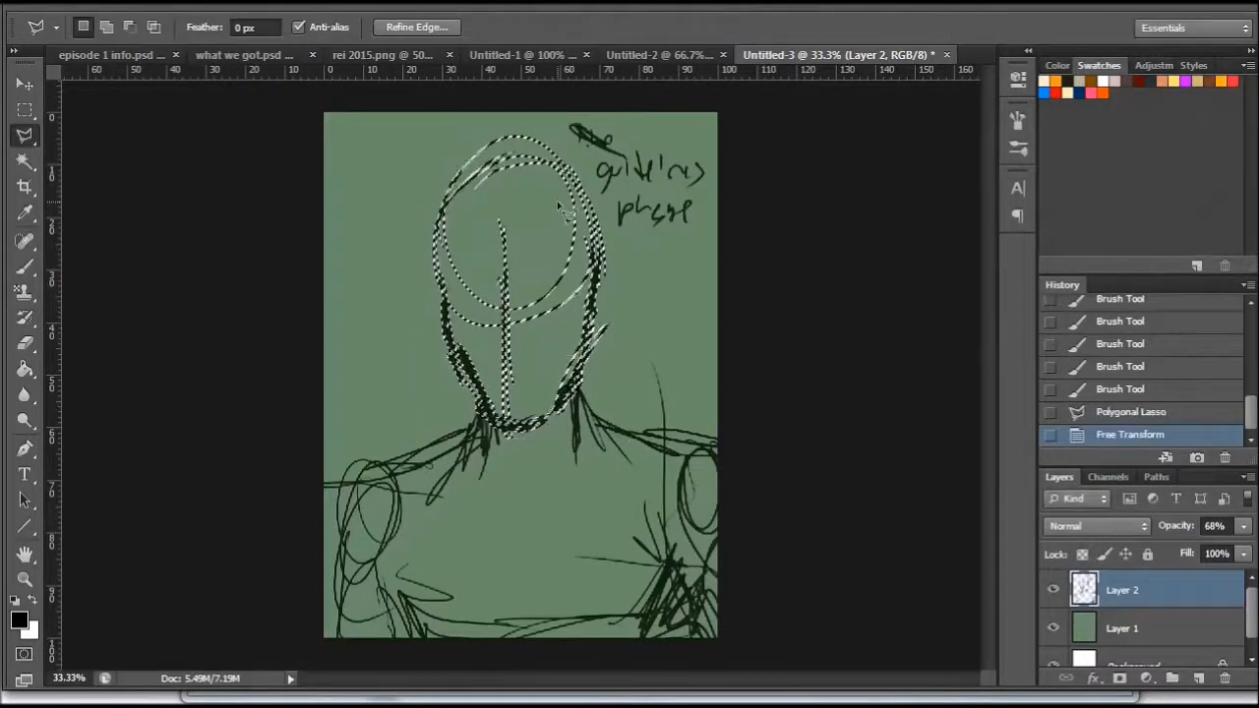
pyautogui.rightClick(498, 222)
pyautogui.click(539, 236)
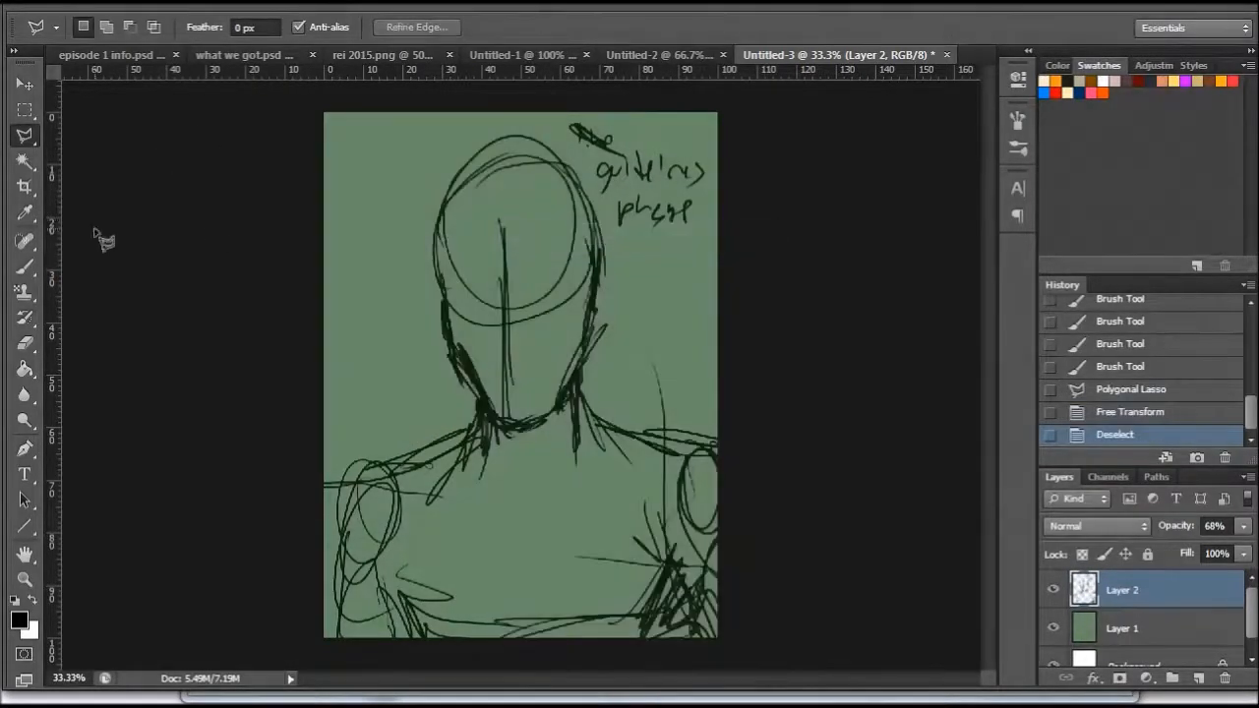
pyautogui.hotkey('ctrl', 'z')
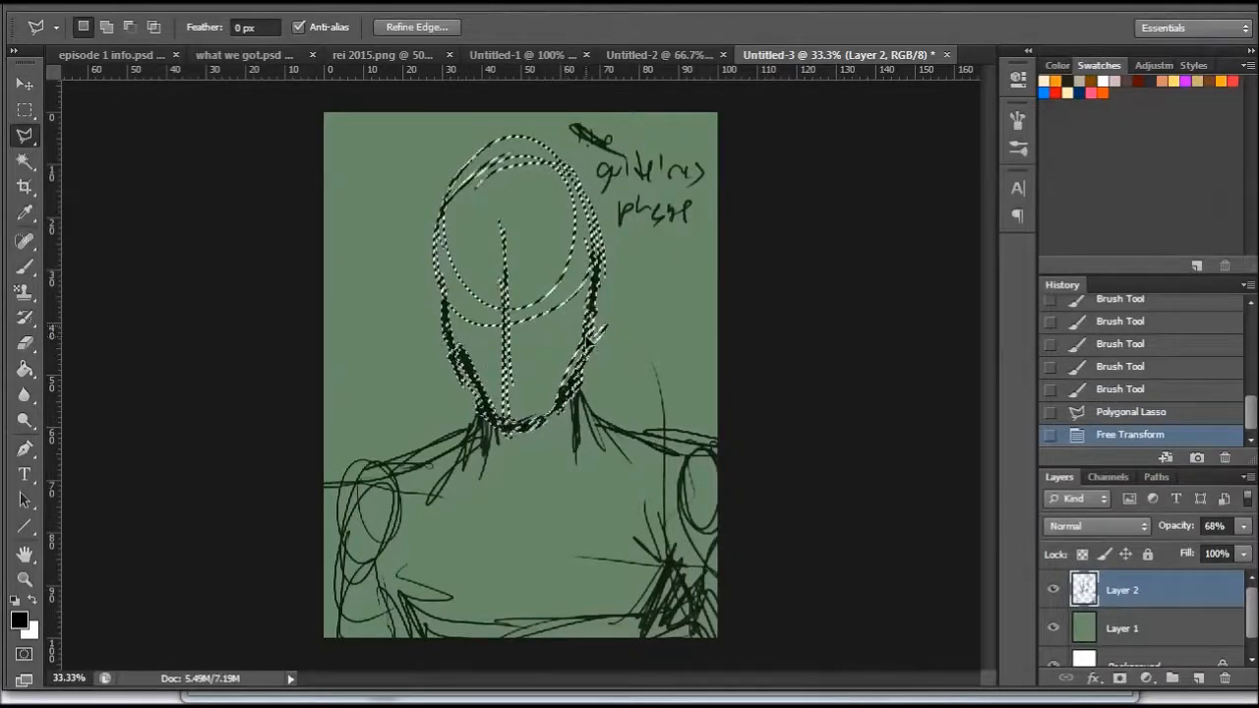
# - Nudge the selected head slightly upward over the neck and deselect it
pyautogui.click(25, 84)
pyautogui.moveTo(603, 313); pyautogui.dragTo(590, 313)
pyautogui.click(27, 138)
pyautogui.rightClick(619, 238)
pyautogui.click(637, 258)
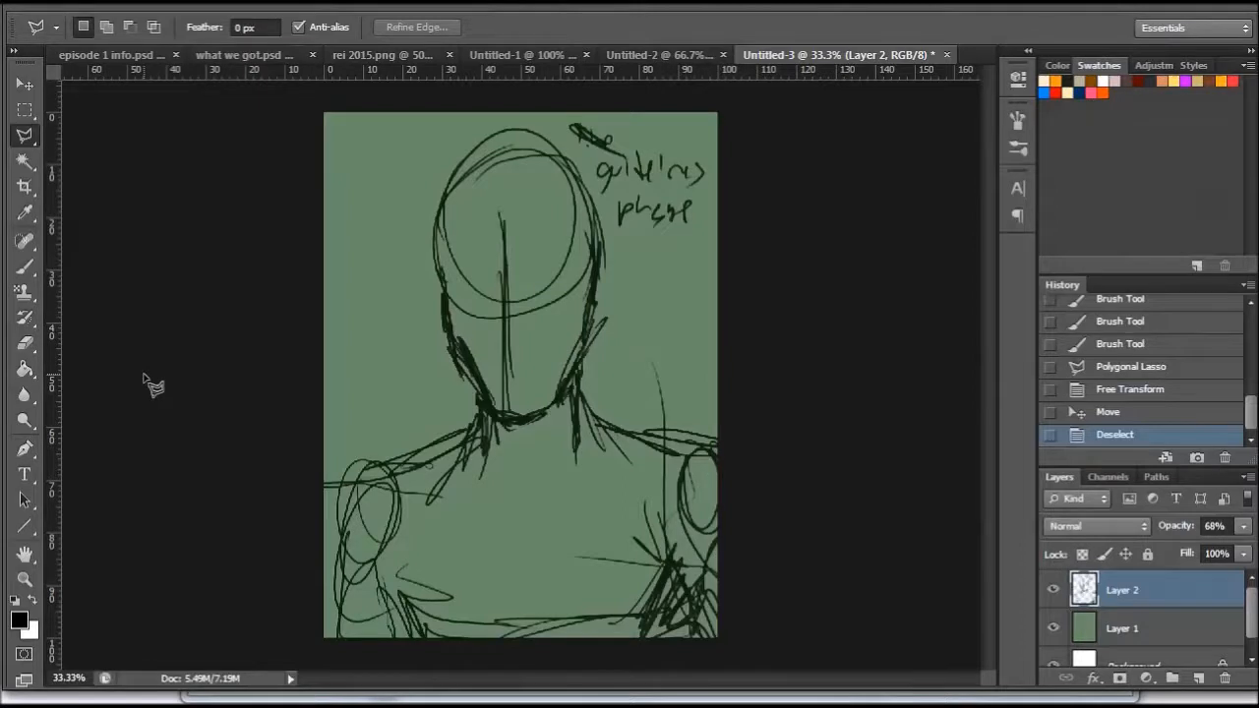
# - Add a new layer above the guideline sketch and choose the Brush tool for the facial features
pyautogui.click(25, 579)
pyautogui.click(614, 244)
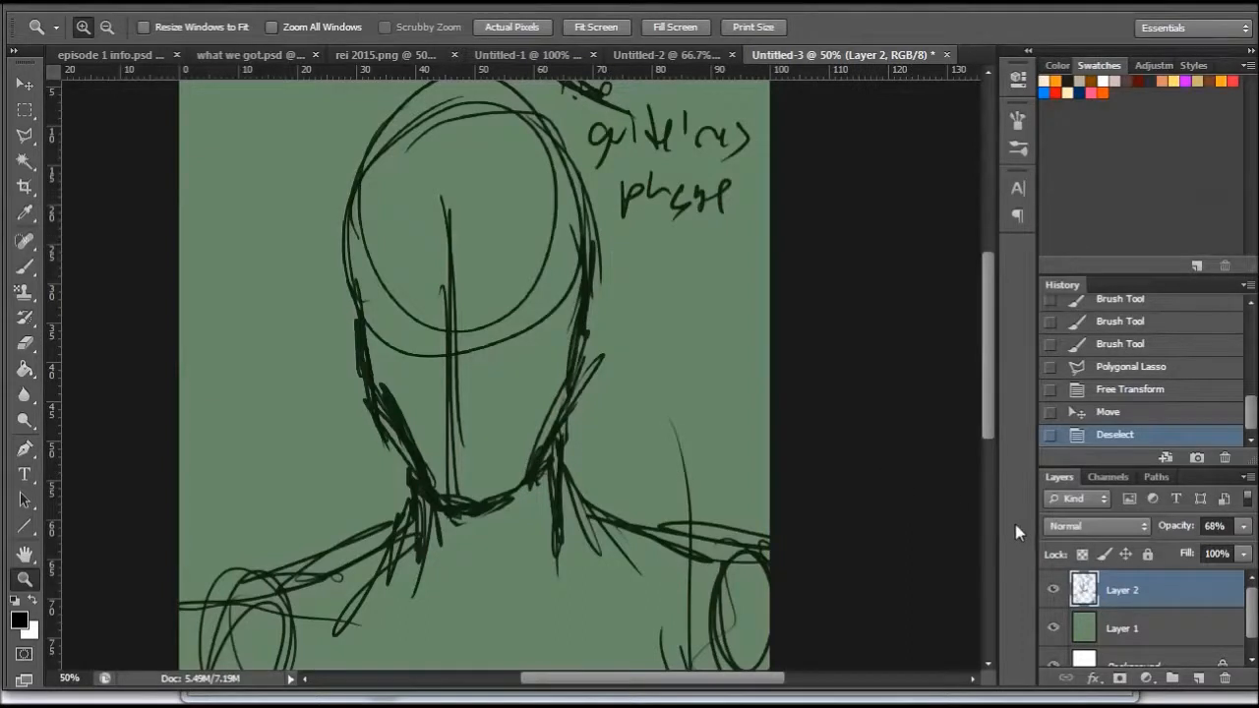
pyautogui.click(1197, 677)
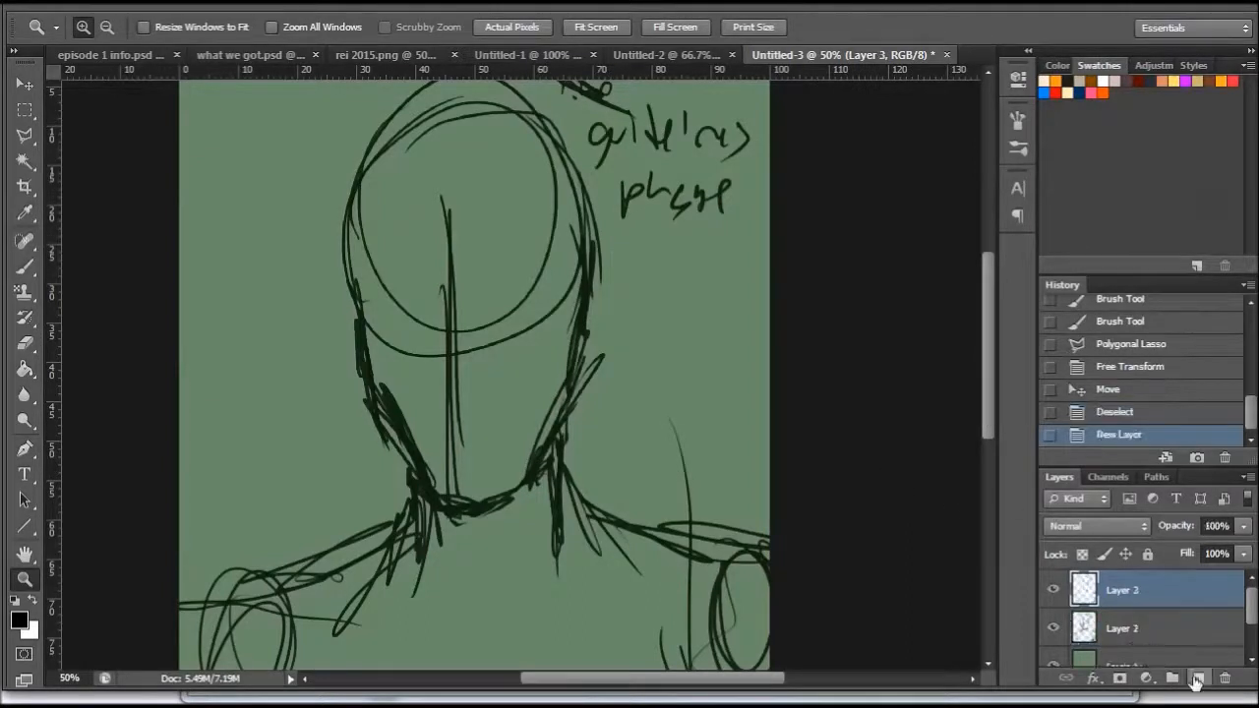
pyautogui.click(25, 266)
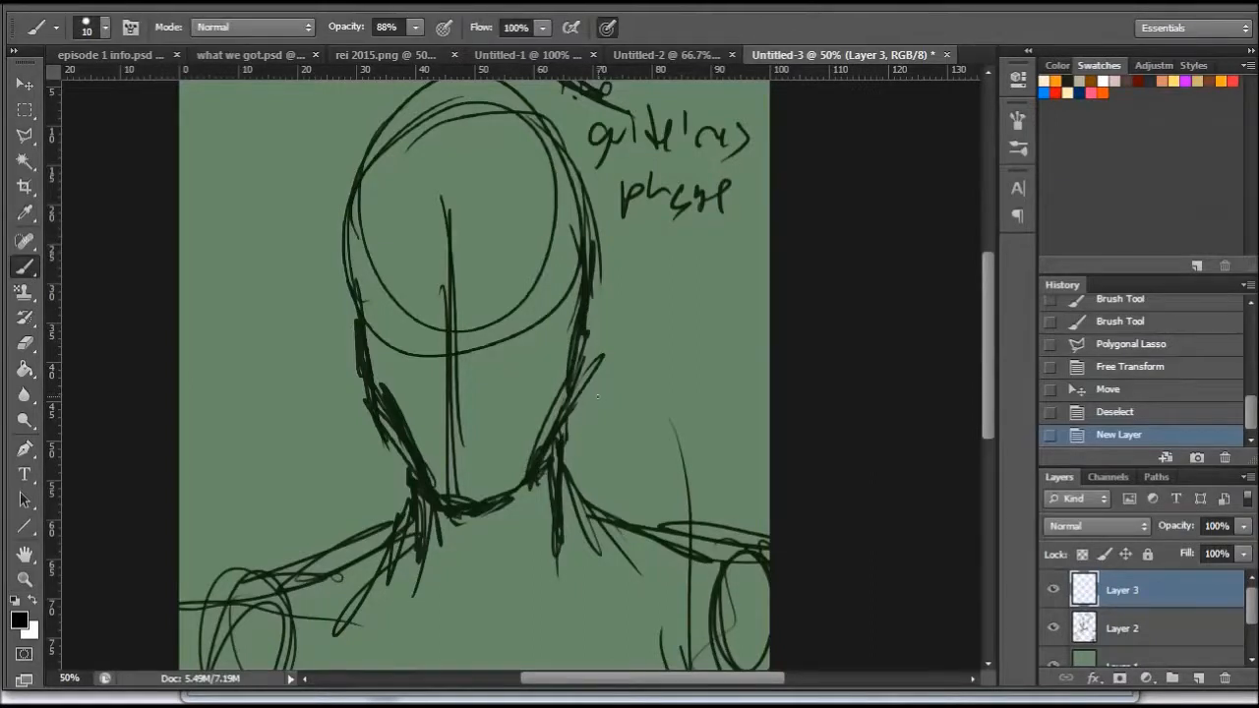
# - Draw a slightly tilted eye line across the face on Layer 3
pyautogui.click(25, 580)
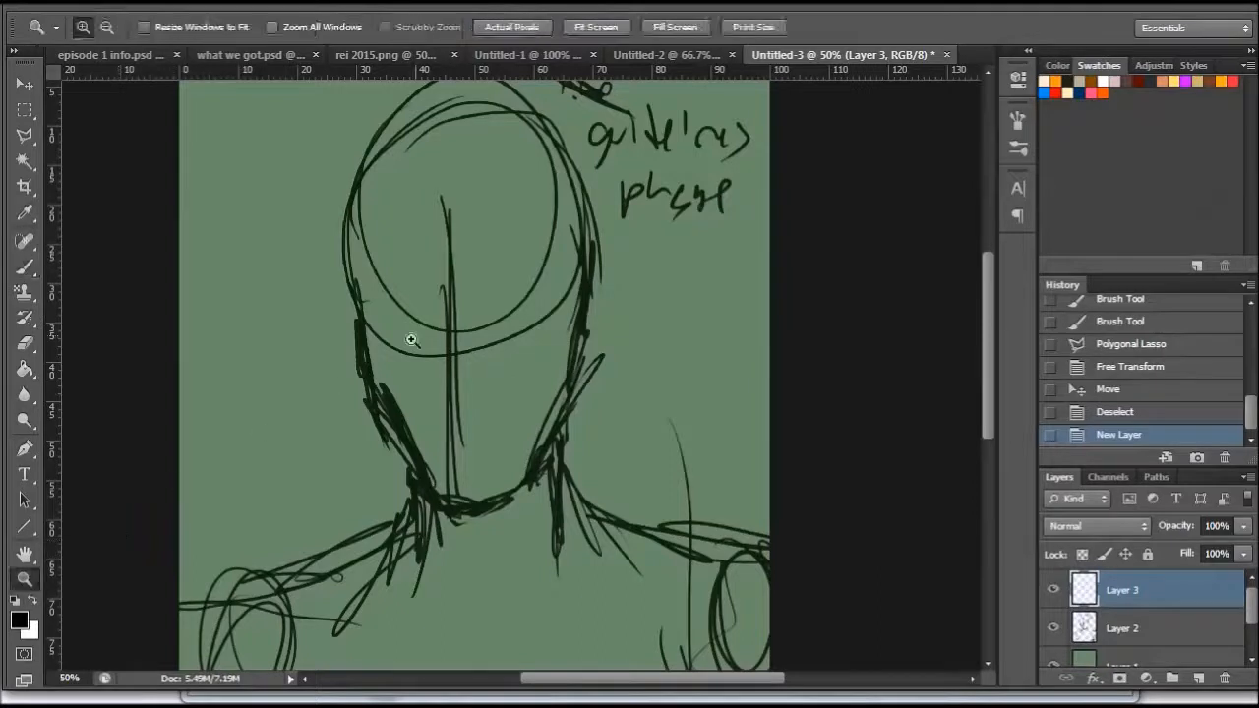
pyautogui.click(465, 309)
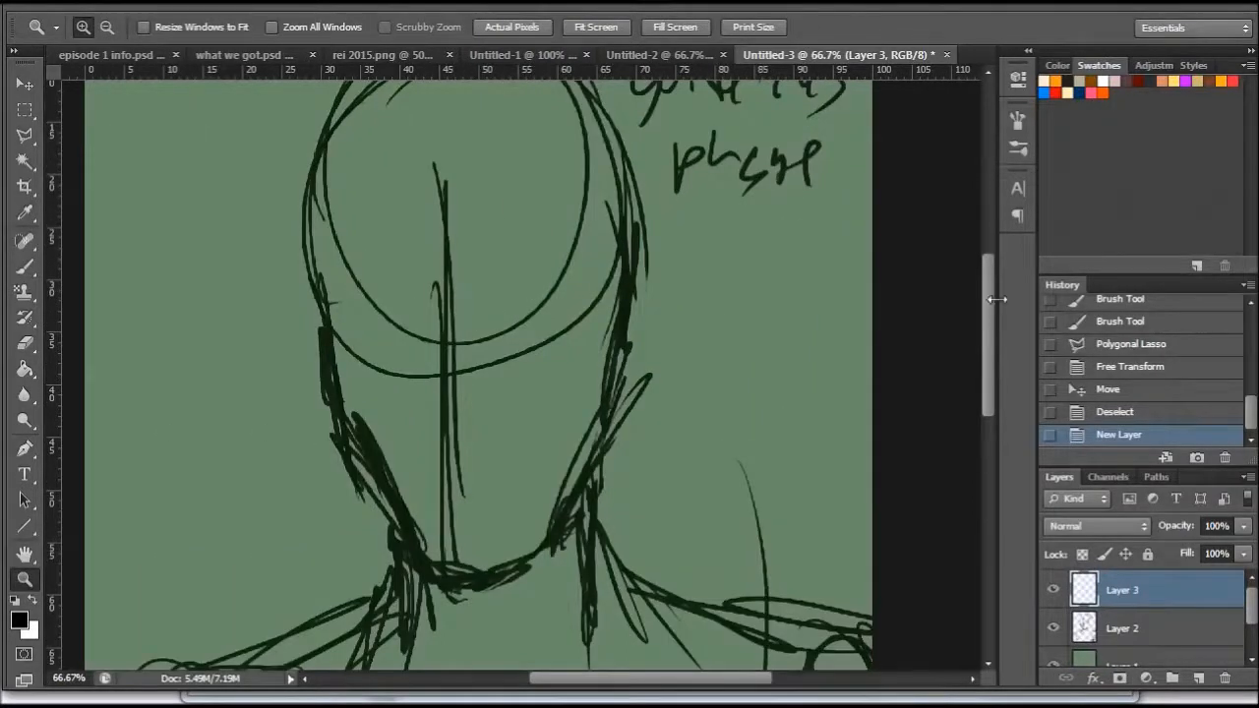
pyautogui.moveTo(986, 317)
pyautogui.mouseDown()
pyautogui.moveTo(985, 292)
pyautogui.moveTo(987, 323)
pyautogui.mouseUp()
pyautogui.press('b')
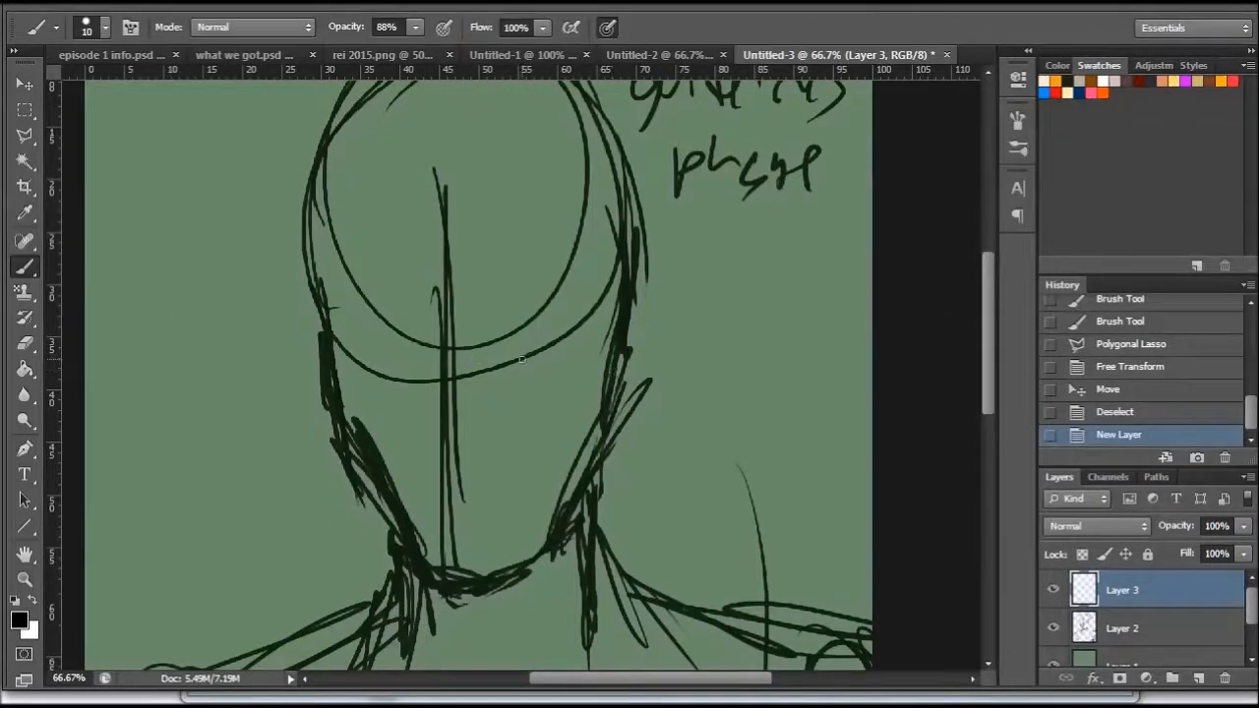
pyautogui.moveTo(335, 347)
pyautogui.mouseDown()
pyautogui.moveTo(566, 322)
pyautogui.moveTo(590, 333)
pyautogui.mouseUp()
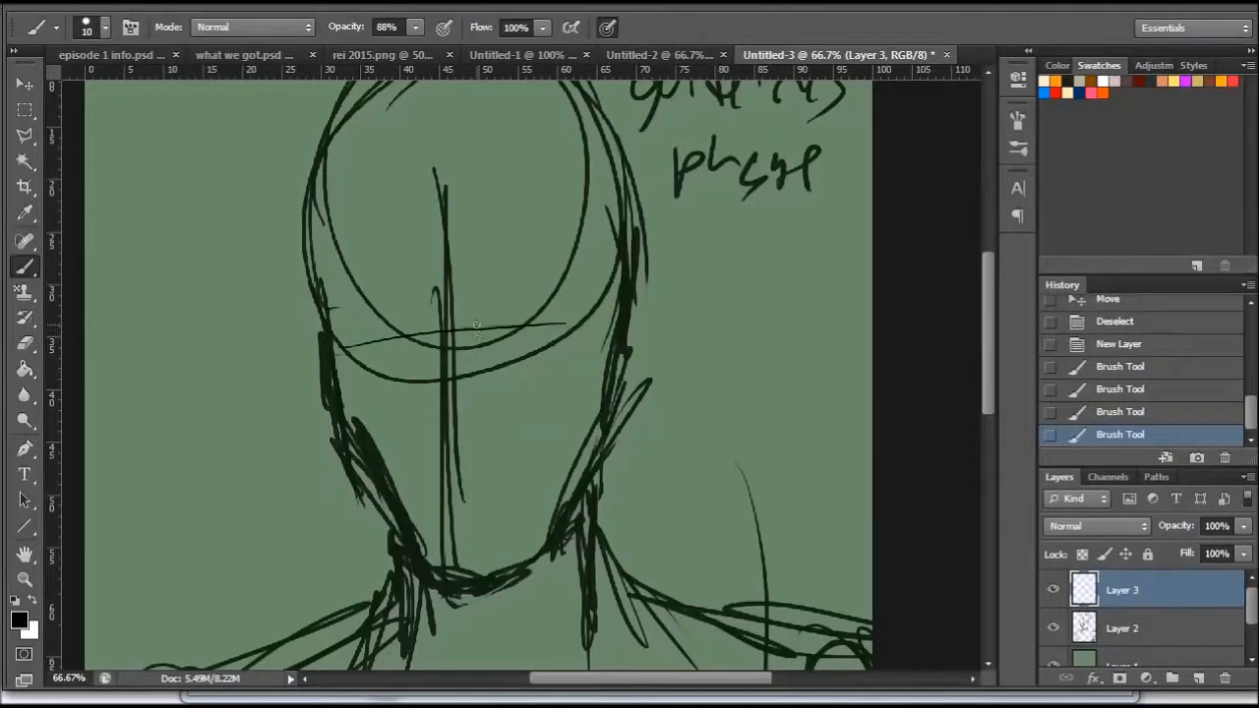
# - Sketch the eye to the right of the centre line, with its lids, iris and a slanted eyebrow
pyautogui.moveTo(475, 318)
pyautogui.mouseDown()
pyautogui.moveTo(507, 306)
pyautogui.moveTo(547, 307)
pyautogui.mouseUp()
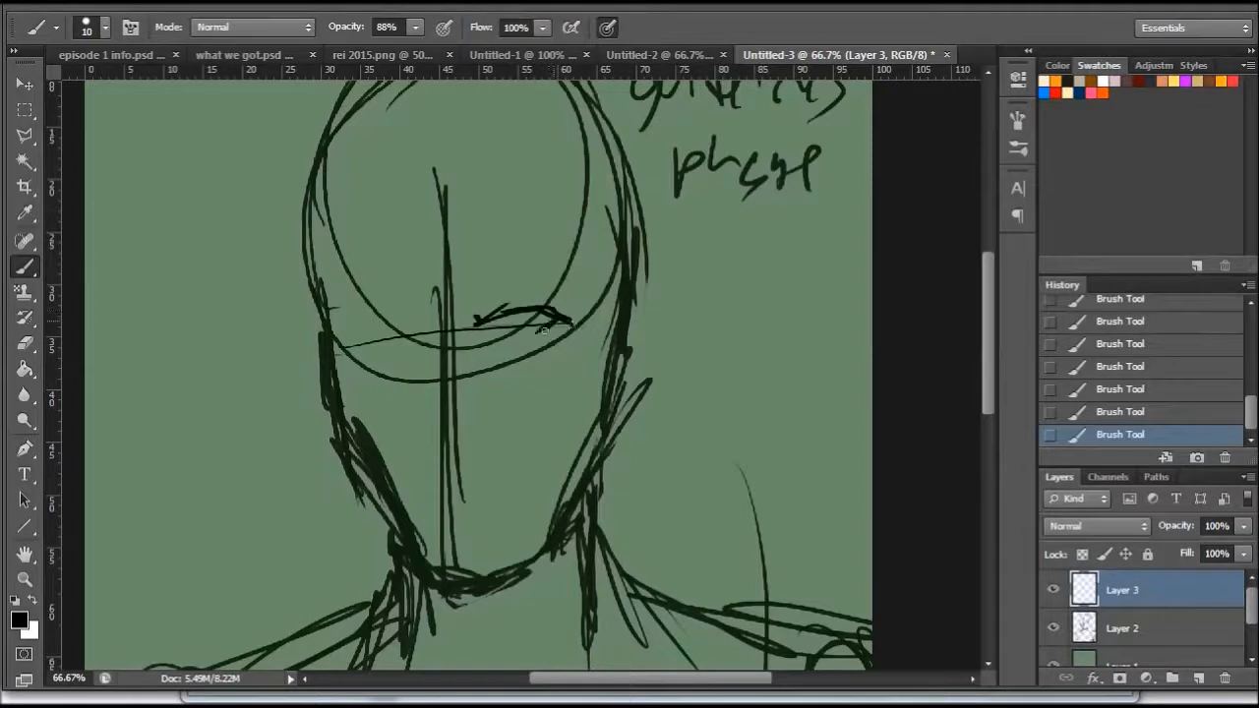
pyautogui.moveTo(474, 325); pyautogui.dragTo(477, 342)
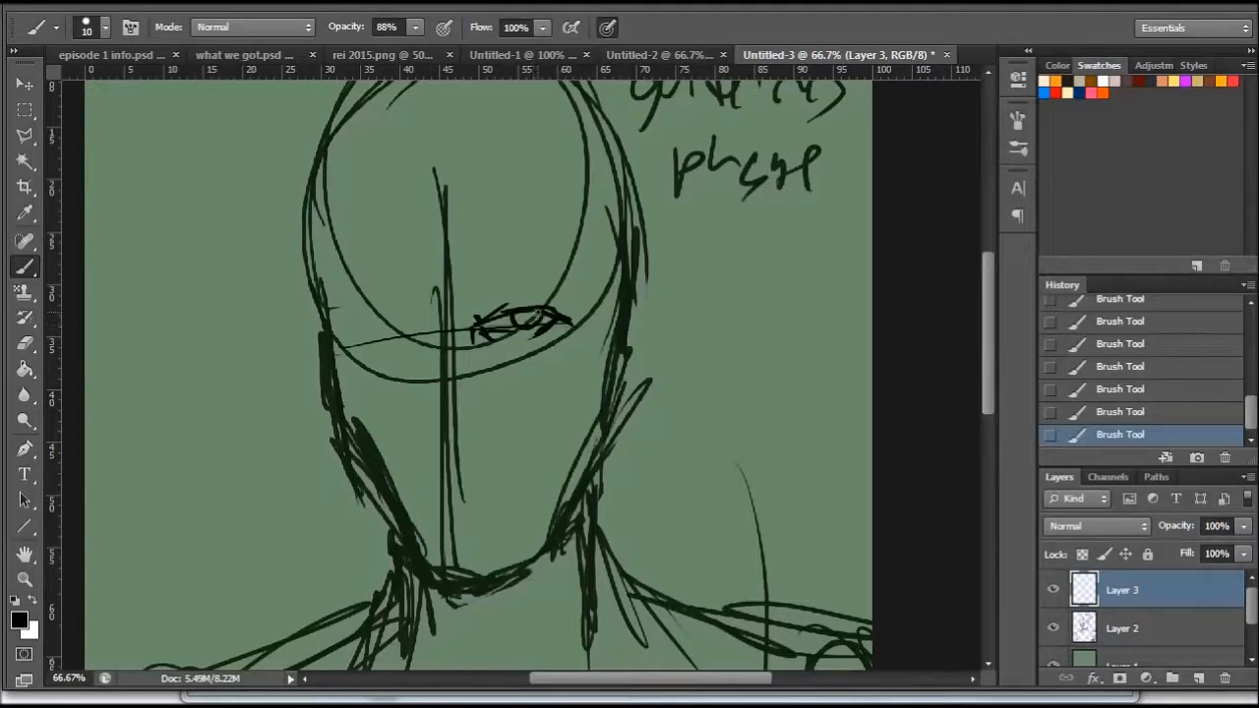
pyautogui.moveTo(529, 317)
pyautogui.mouseDown()
pyautogui.moveTo(519, 321)
pyautogui.moveTo(544, 316)
pyautogui.mouseUp()
pyautogui.moveTo(470, 299); pyautogui.dragTo(555, 273)
pyautogui.moveTo(482, 296)
pyautogui.mouseDown()
pyautogui.moveTo(470, 298)
pyautogui.moveTo(566, 266)
pyautogui.mouseUp()
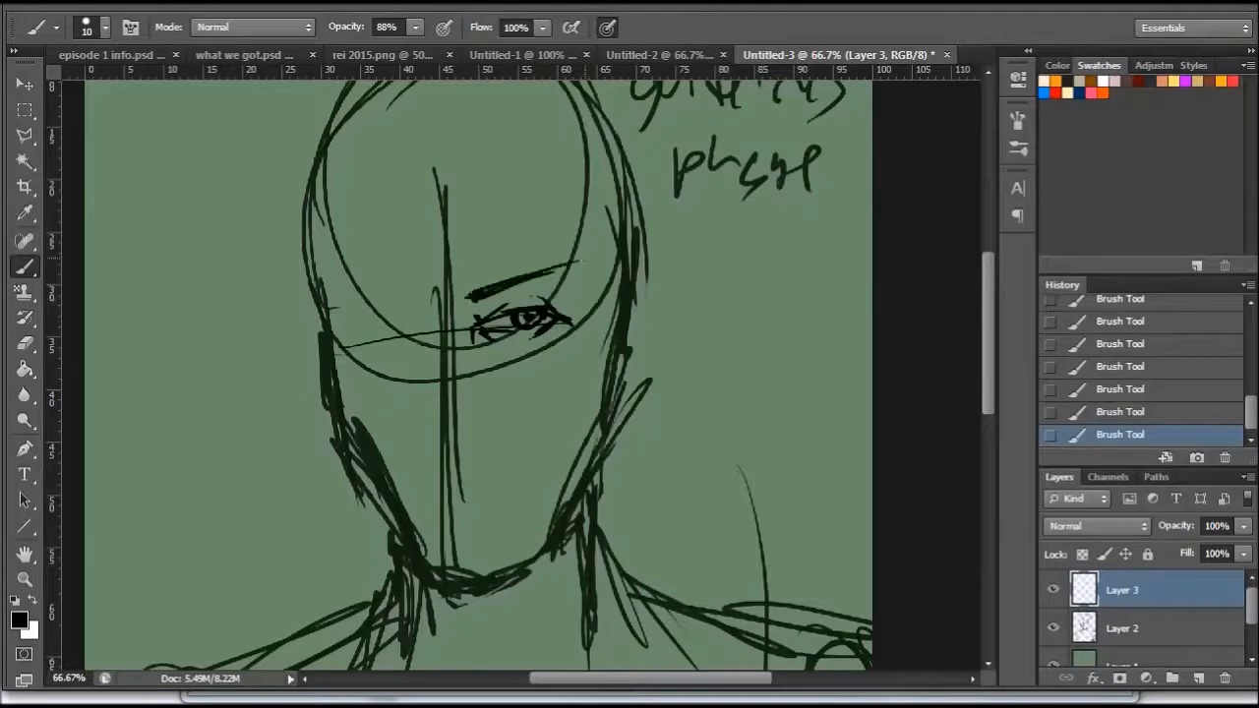
# - Sketch the nose and small cheek marks, plus the eye and eyebrow on the face's left side
pyautogui.moveTo(586, 338); pyautogui.dragTo(589, 385)
pyautogui.moveTo(427, 366); pyautogui.dragTo(428, 399)
pyautogui.moveTo(428, 444); pyautogui.dragTo(421, 439)
pyautogui.moveTo(458, 445); pyautogui.dragTo(471, 439)
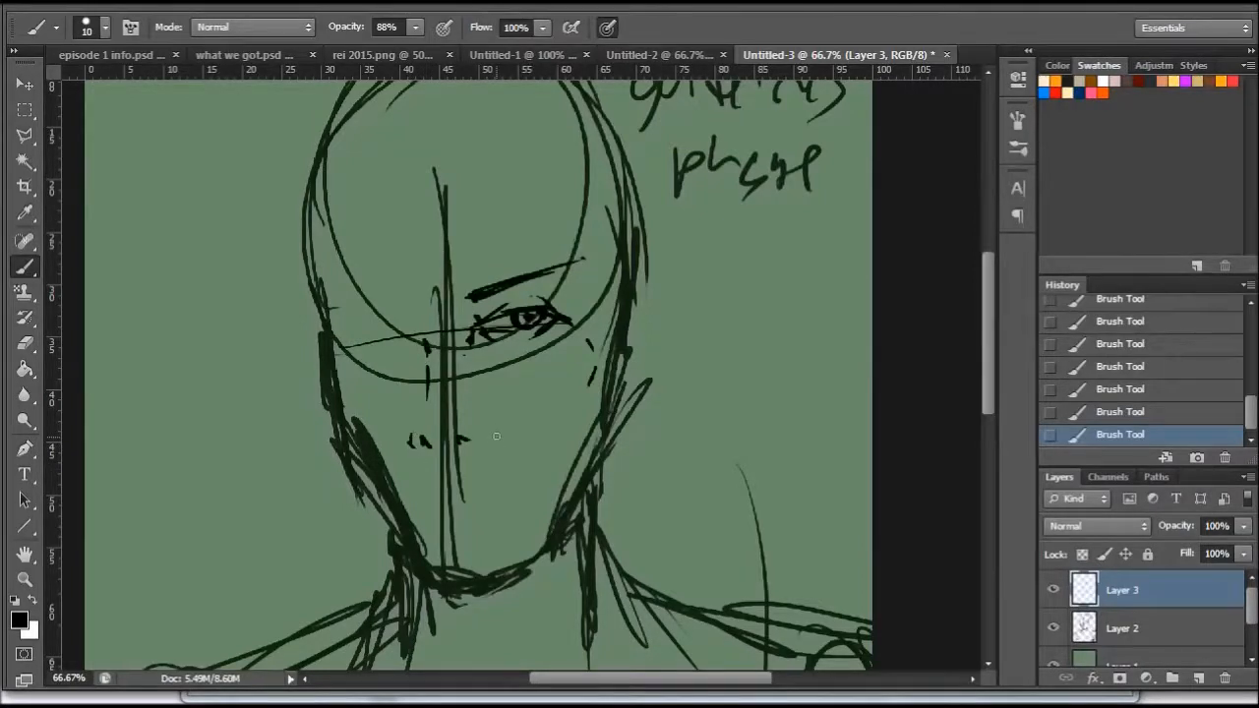
pyautogui.moveTo(423, 410)
pyautogui.mouseDown()
pyautogui.moveTo(425, 372)
pyautogui.moveTo(424, 436)
pyautogui.mouseUp()
pyautogui.moveTo(397, 314)
pyautogui.mouseDown()
pyautogui.moveTo(336, 291)
pyautogui.moveTo(398, 316)
pyautogui.moveTo(340, 295)
pyautogui.moveTo(390, 323)
pyautogui.moveTo(363, 320)
pyautogui.moveTo(346, 334)
pyautogui.moveTo(393, 333)
pyautogui.moveTo(370, 323)
pyautogui.moveTo(367, 333)
pyautogui.moveTo(395, 339)
pyautogui.moveTo(365, 333)
pyautogui.mouseUp()
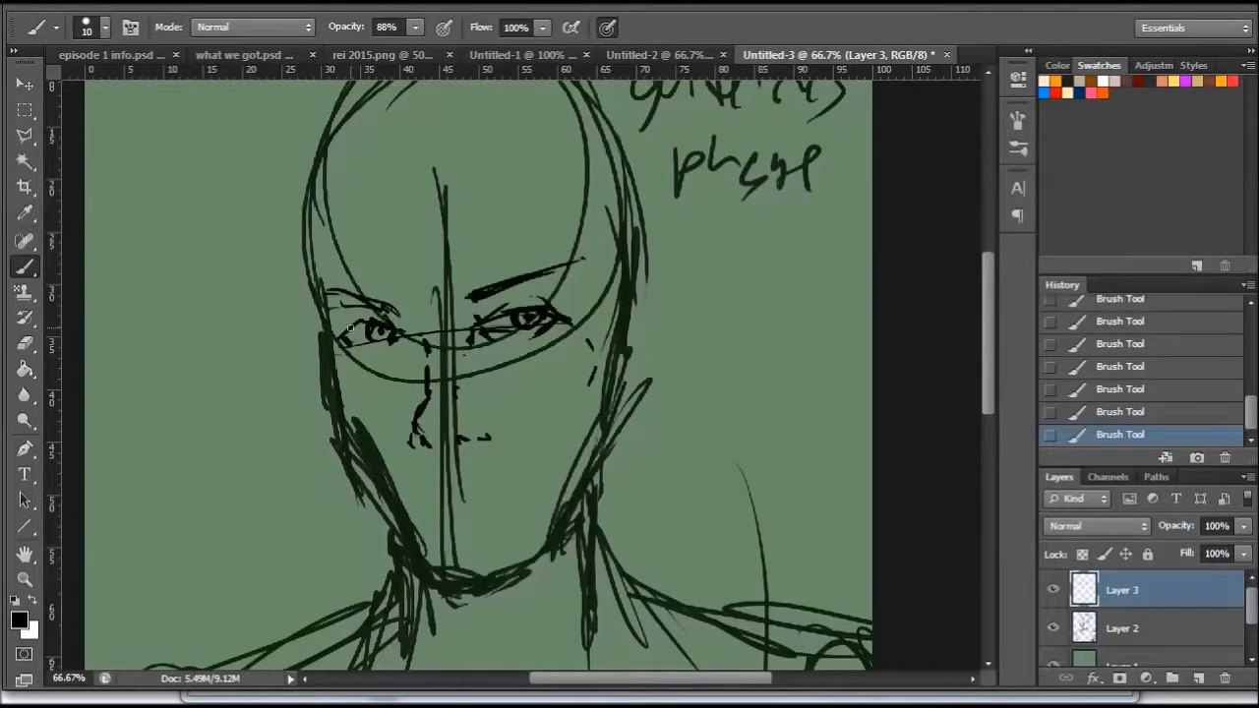
pyautogui.moveTo(380, 307); pyautogui.dragTo(402, 332)
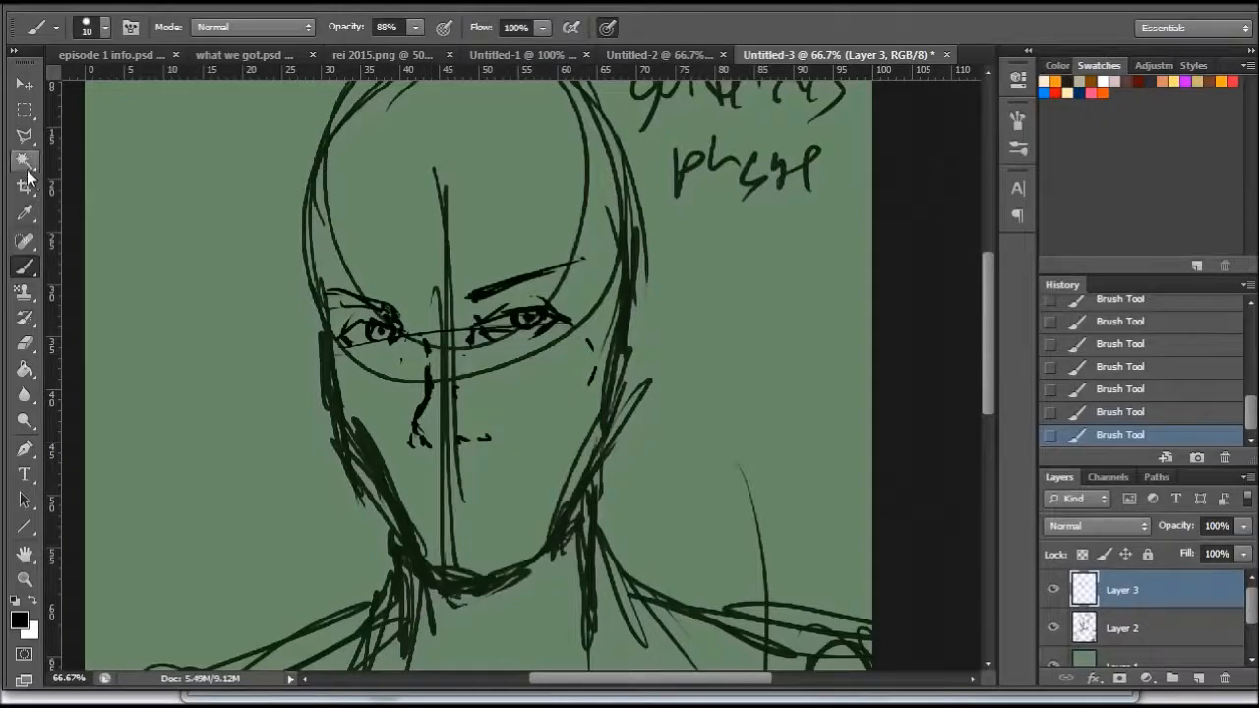
# - Select the nose with the Polygonal Lasso, shift it slightly, and deselect it
pyautogui.click(24, 134)
pyautogui.click(430, 361)
pyautogui.click(456, 362)
pyautogui.click(515, 400)
pyautogui.click(519, 456)
pyautogui.click(407, 468)
pyautogui.click(388, 434)
pyautogui.click(429, 361)
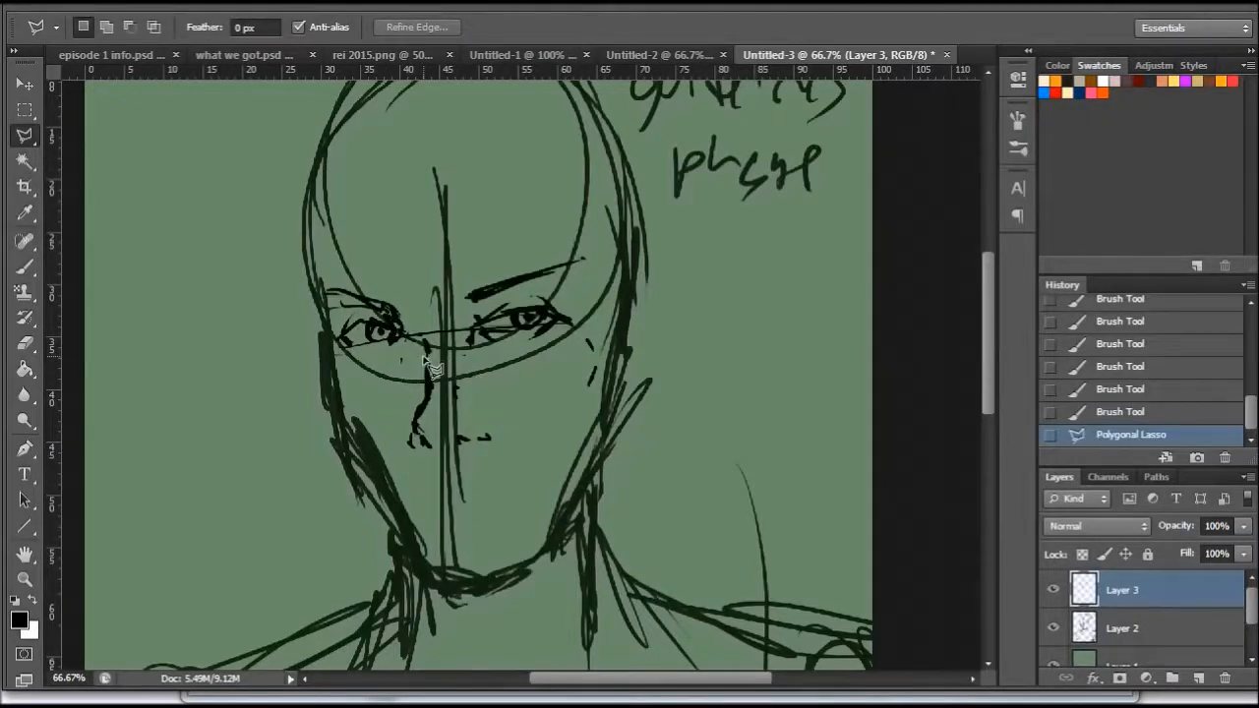
pyautogui.press('v')
pyautogui.moveTo(460, 429); pyautogui.dragTo(470, 425)
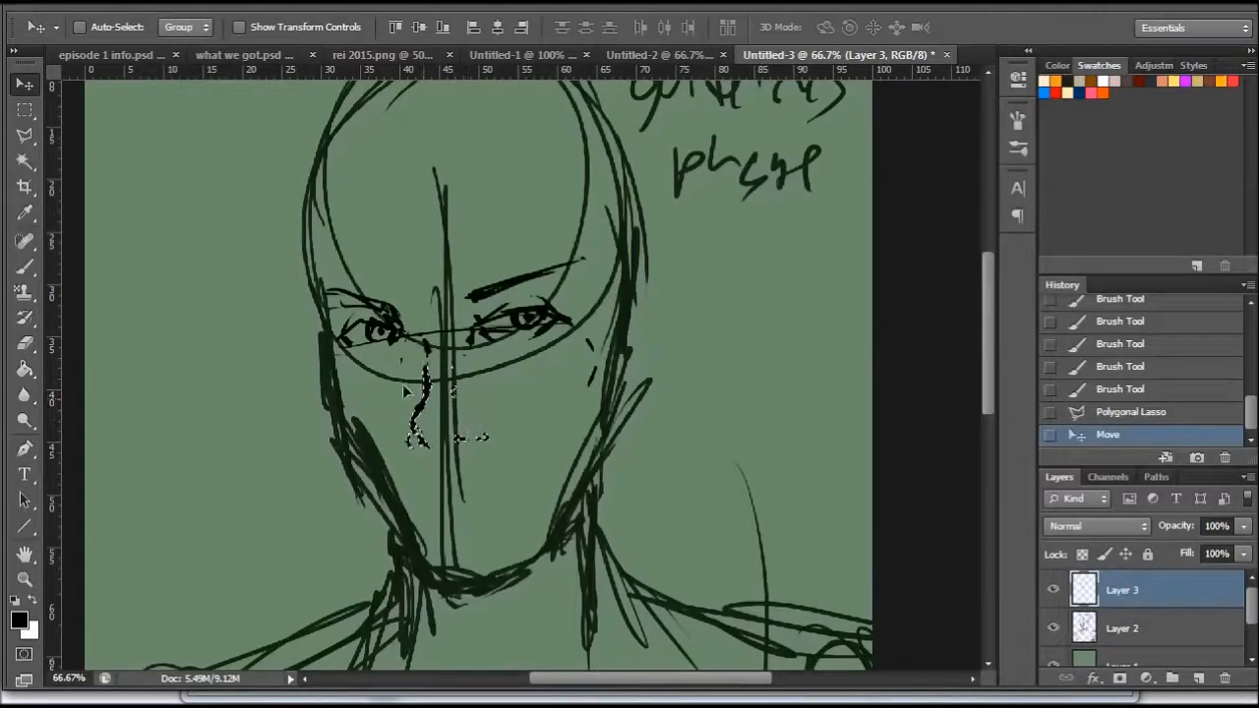
pyautogui.click(25, 135)
pyautogui.rightClick(476, 350)
pyautogui.click(526, 362)
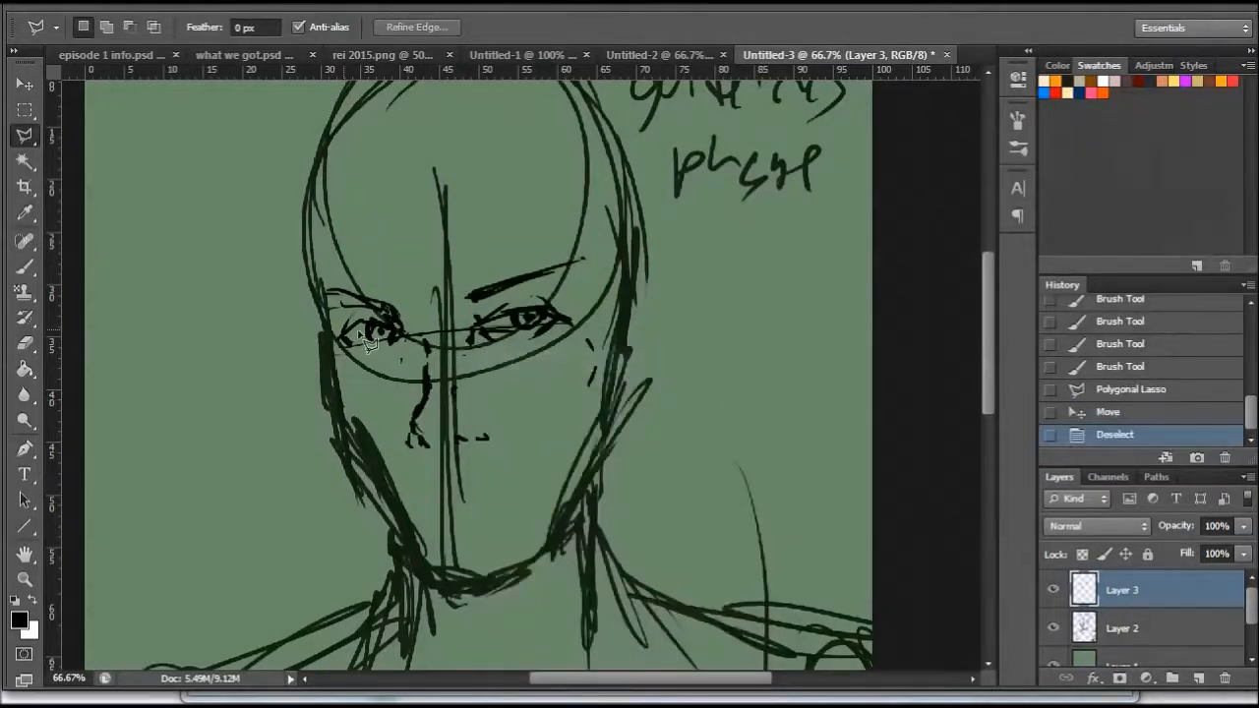
# - Draw the mouth below the nose, with a slanted parting line and upper and lower lip contours
pyautogui.press('b')
pyautogui.moveTo(426, 484); pyautogui.dragTo(492, 478)
pyautogui.moveTo(484, 480); pyautogui.dragTo(521, 473)
pyautogui.moveTo(452, 486)
pyautogui.mouseDown()
pyautogui.moveTo(531, 470)
pyautogui.moveTo(407, 491)
pyautogui.moveTo(445, 490)
pyautogui.mouseUp()
pyautogui.moveTo(532, 470); pyautogui.dragTo(528, 478)
pyautogui.moveTo(432, 489)
pyautogui.mouseDown()
pyautogui.moveTo(483, 496)
pyautogui.moveTo(530, 476)
pyautogui.mouseUp()
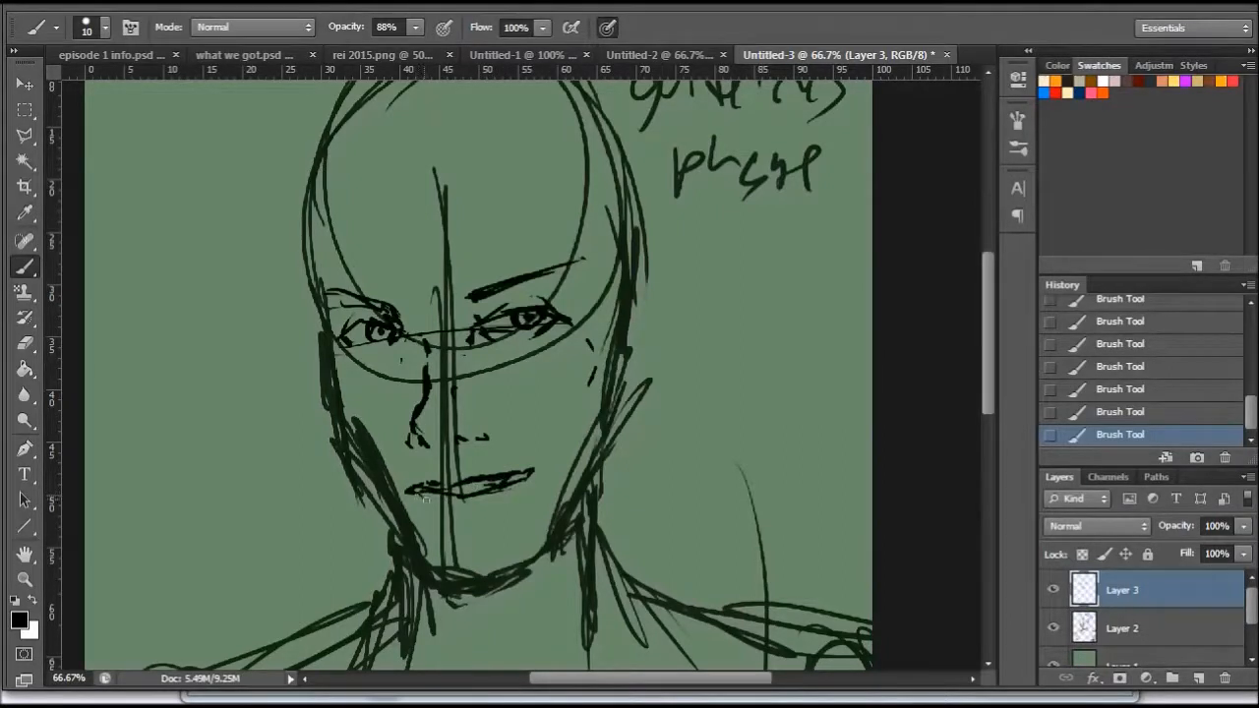
# - Add crease marks under the lip and at the mouth corner, and redraw the jawline in bolder strokes
pyautogui.moveTo(447, 521); pyautogui.dragTo(470, 517)
pyautogui.moveTo(532, 492); pyautogui.dragTo(516, 476)
pyautogui.moveTo(429, 562)
pyautogui.mouseDown()
pyautogui.moveTo(458, 582)
pyautogui.moveTo(532, 561)
pyautogui.moveTo(560, 523)
pyautogui.moveTo(618, 375)
pyautogui.mouseUp()
pyautogui.moveTo(329, 356)
pyautogui.mouseDown()
pyautogui.moveTo(338, 416)
pyautogui.moveTo(391, 472)
pyautogui.moveTo(363, 458)
pyautogui.moveTo(416, 560)
pyautogui.moveTo(415, 550)
pyautogui.moveTo(463, 592)
pyautogui.mouseUp()
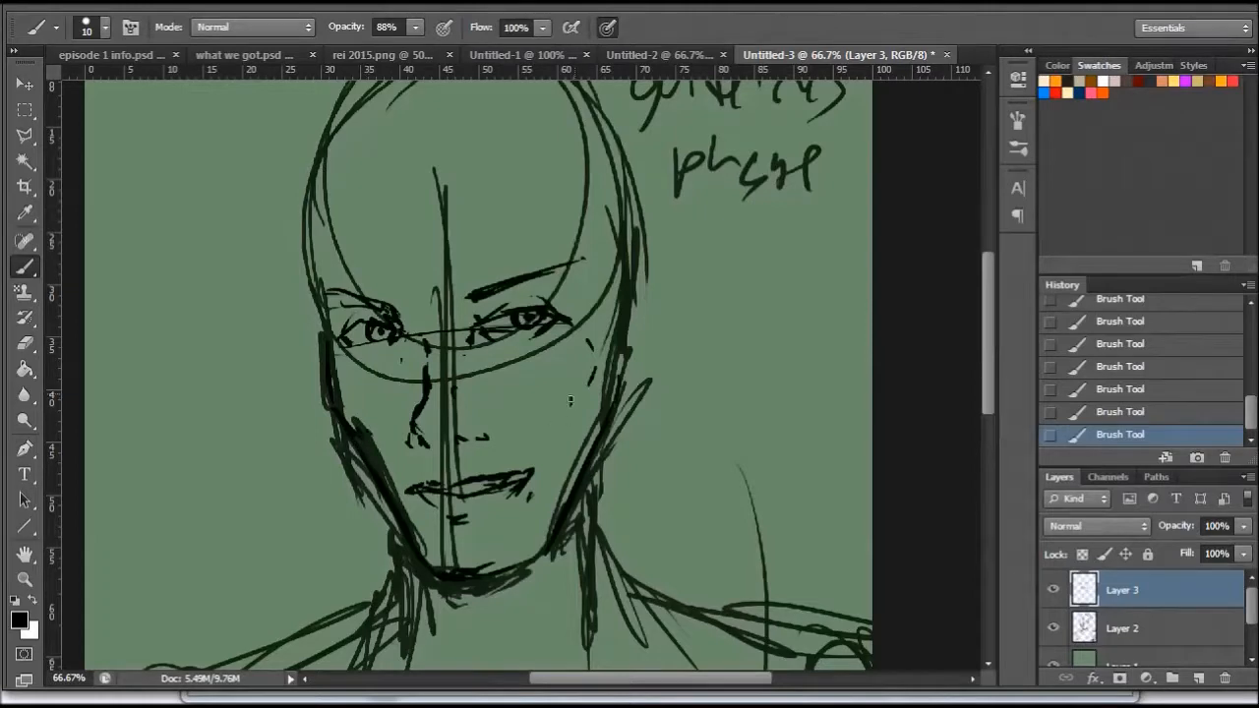
# - Add short brush marks along the head's edge at the ear position and beside the left eyebrow
pyautogui.moveTo(632, 367); pyautogui.dragTo(630, 356)
pyautogui.moveTo(325, 332); pyautogui.dragTo(318, 293)
pyautogui.moveTo(989, 324); pyautogui.dragTo(987, 302)
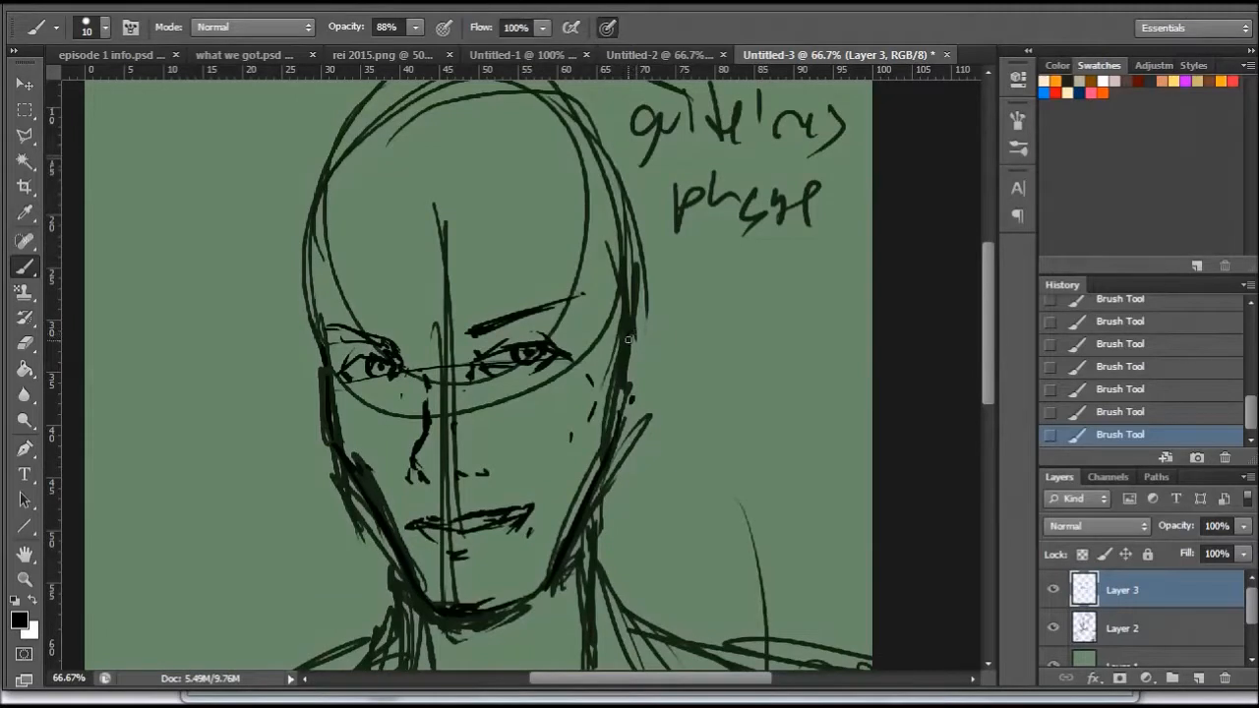
# - Step back through the history to remove the last few brush strokes at the ear edge
pyautogui.moveTo(631, 333)
pyautogui.mouseDown()
pyautogui.moveTo(649, 324)
pyautogui.moveTo(655, 366)
pyautogui.moveTo(645, 406)
pyautogui.moveTo(631, 401)
pyautogui.mouseUp()
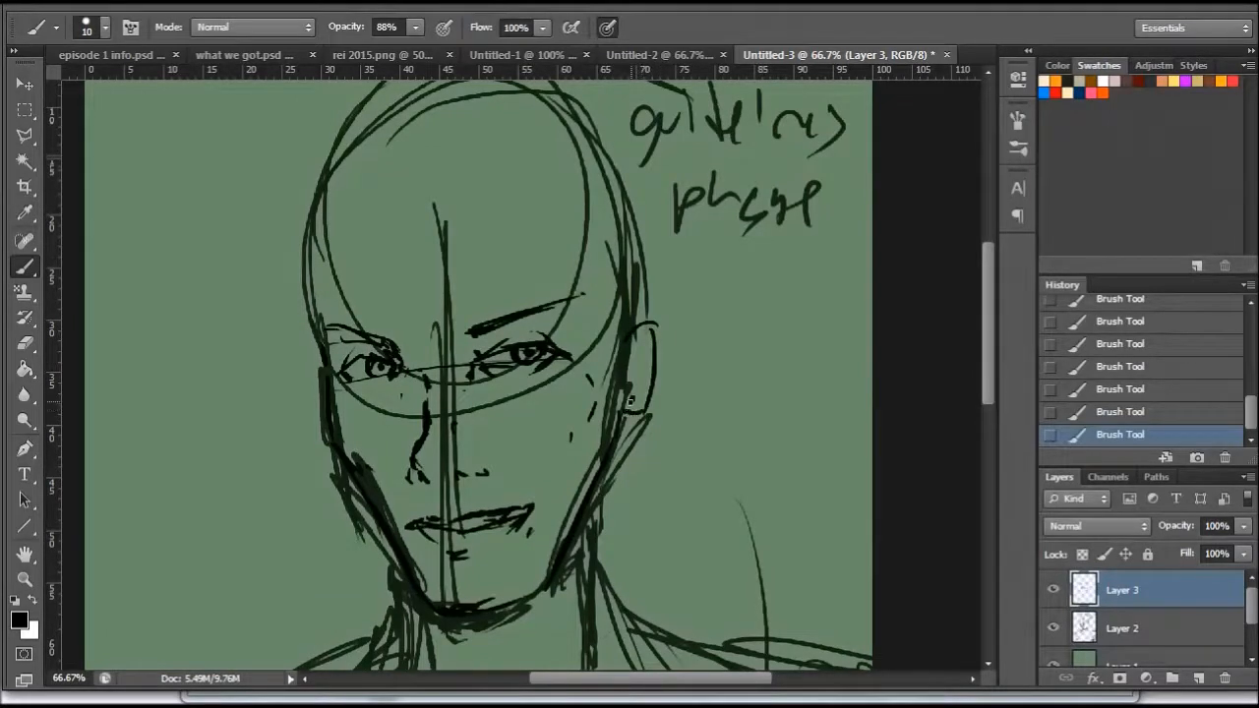
pyautogui.click(1138, 411)
pyautogui.click(1150, 389)
pyautogui.click(1146, 367)
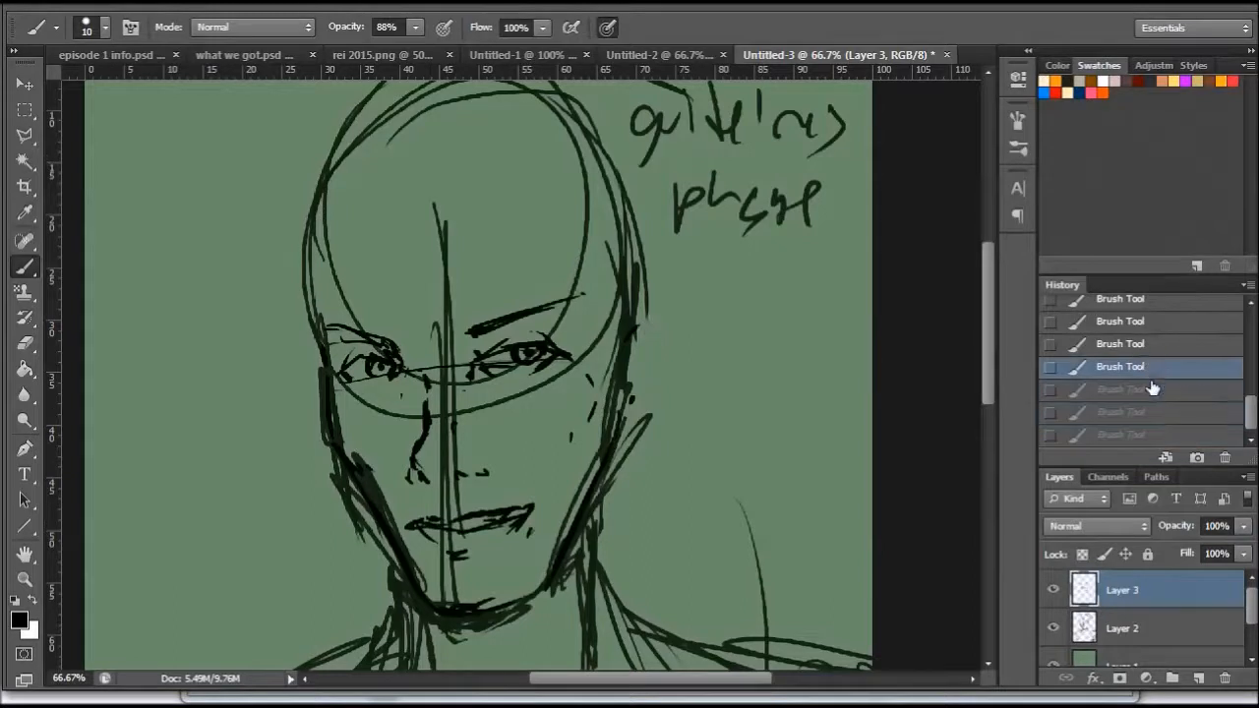
pyautogui.click(1143, 349)
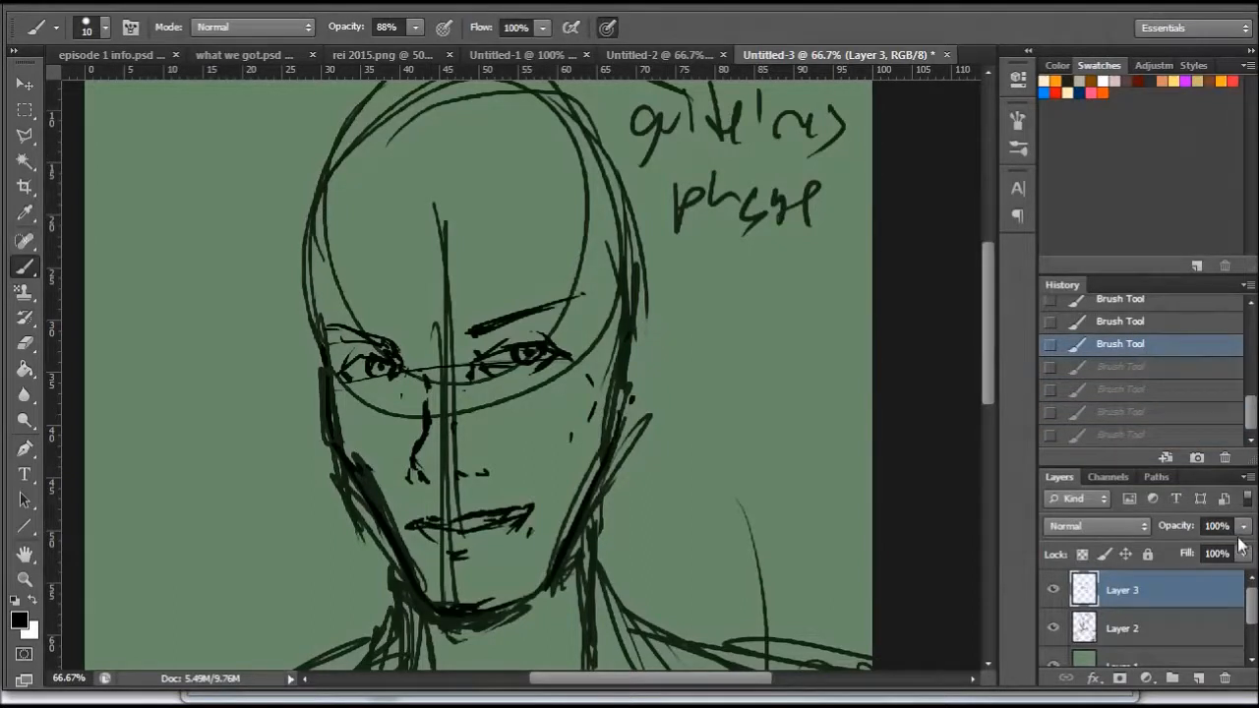
# - Fade the guideline sketch on Layer 2 to 40% opacity and make Layer 3 active again
pyautogui.click(1173, 625)
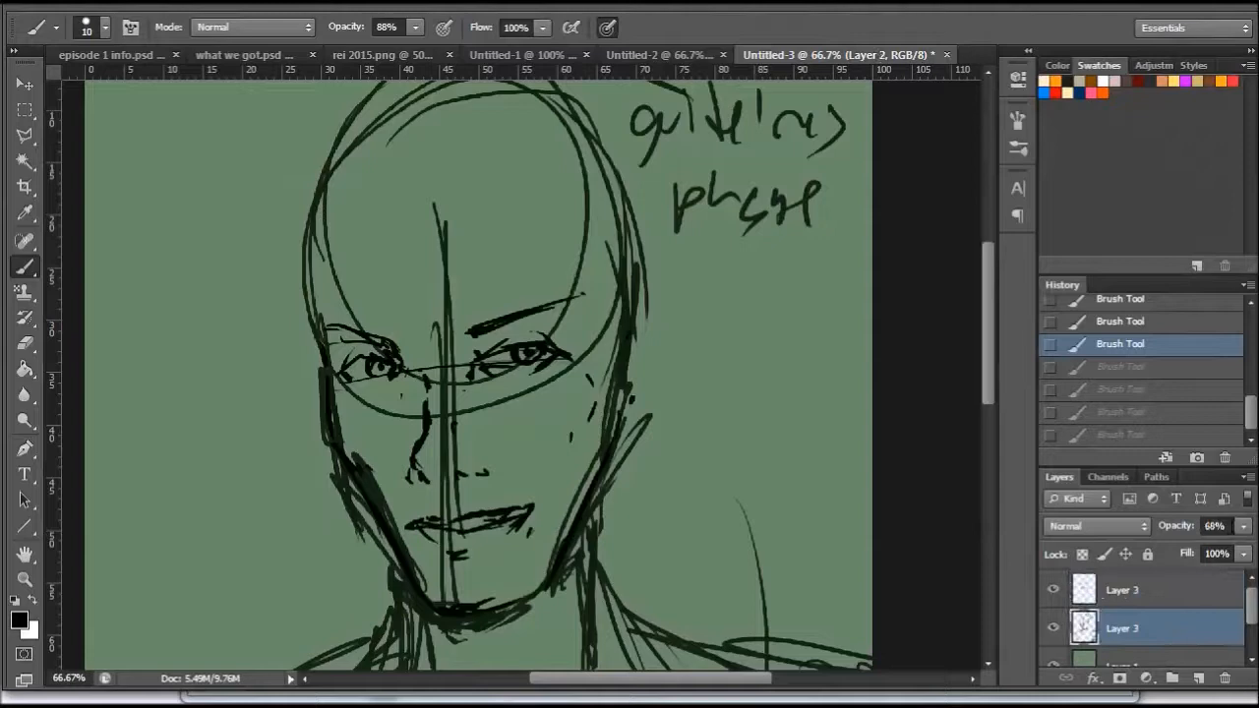
pyautogui.click(1243, 527)
pyautogui.click(1187, 548)
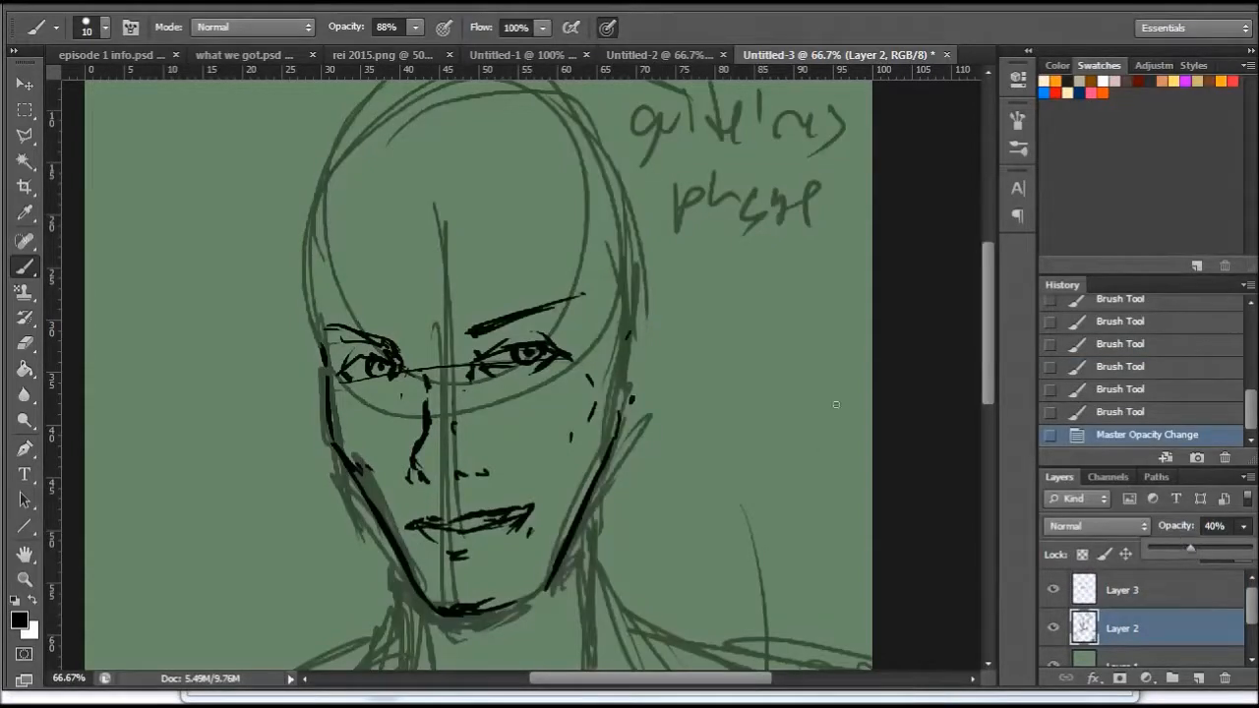
pyautogui.click(1141, 596)
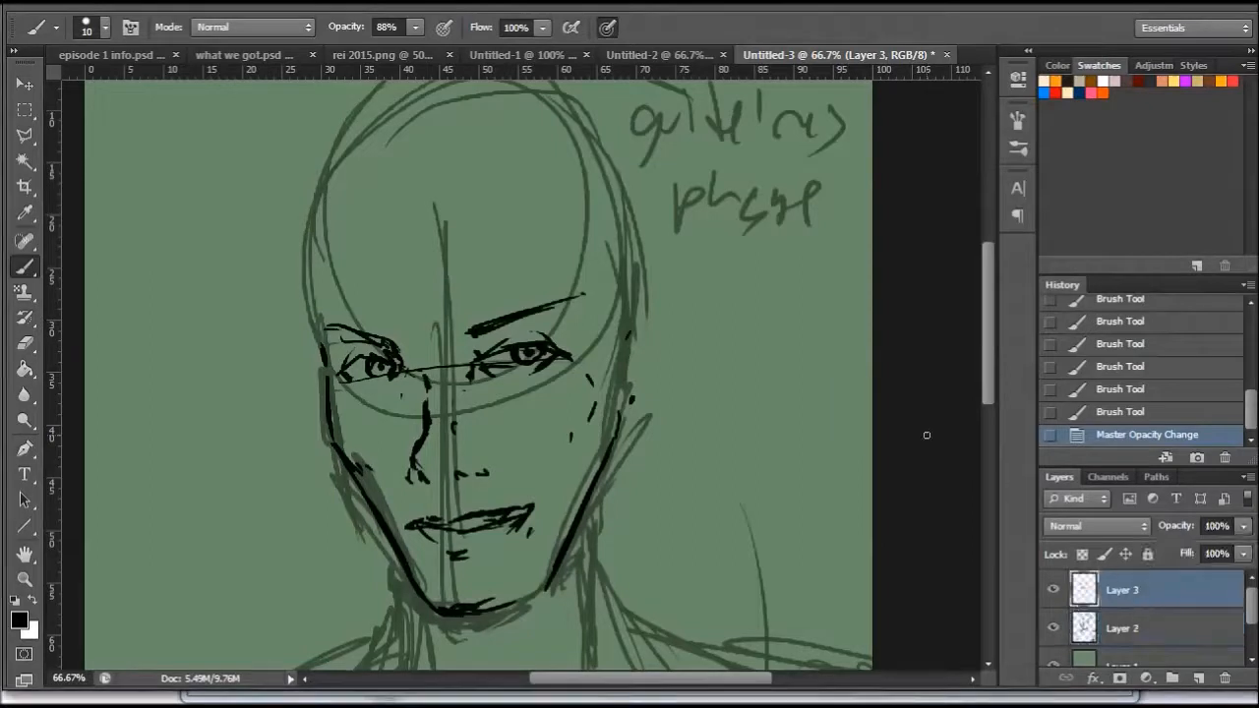
# - Draw the pointed ear with its inner folds, extend the right eyebrow's inner end, and mark the left temple
pyautogui.moveTo(627, 338); pyautogui.dragTo(636, 328)
pyautogui.moveTo(629, 336)
pyautogui.mouseDown()
pyautogui.moveTo(661, 319)
pyautogui.moveTo(664, 383)
pyautogui.moveTo(640, 412)
pyautogui.moveTo(627, 406)
pyautogui.moveTo(626, 386)
pyautogui.moveTo(644, 388)
pyautogui.moveTo(632, 389)
pyautogui.moveTo(640, 337)
pyautogui.mouseUp()
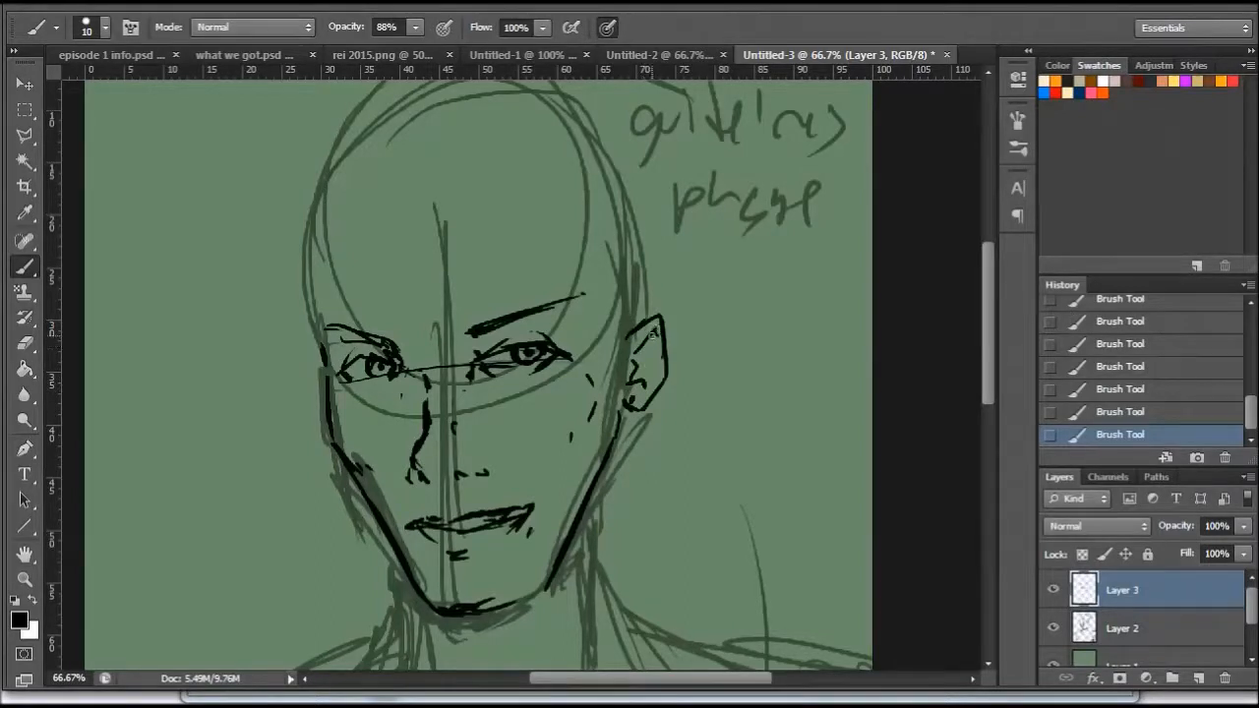
pyautogui.moveTo(647, 365); pyautogui.dragTo(648, 380)
pyautogui.moveTo(472, 332); pyautogui.dragTo(458, 338)
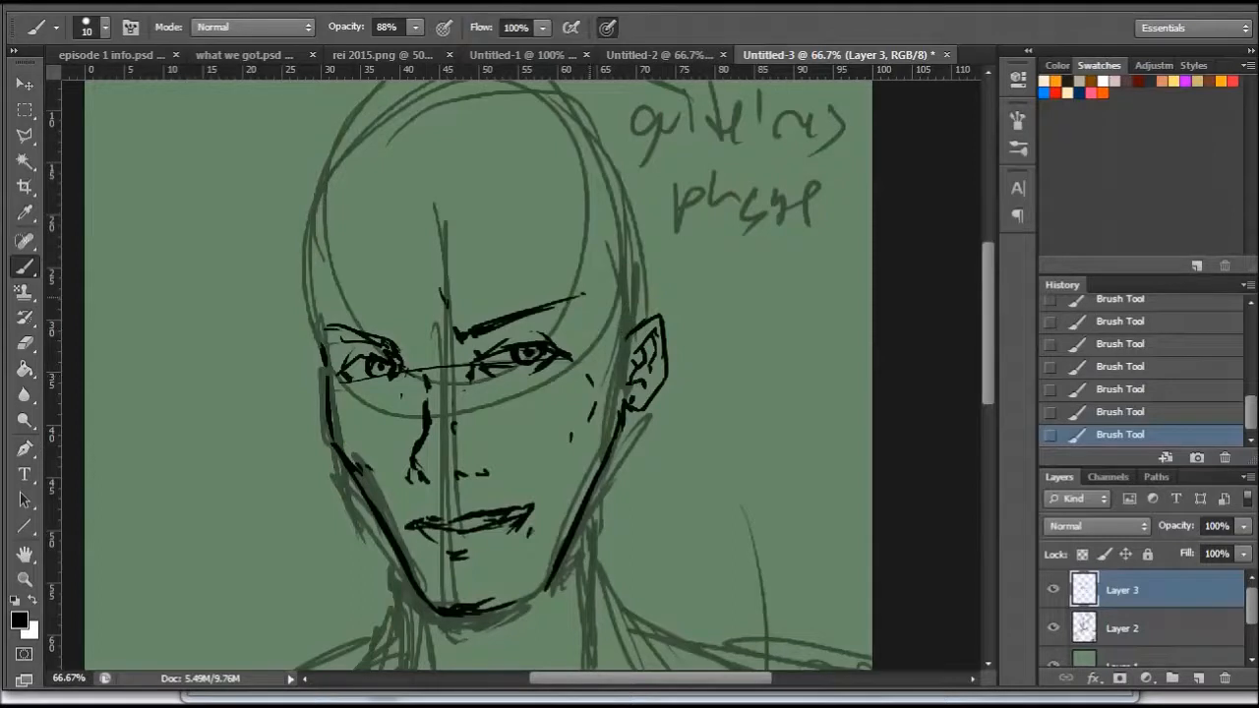
pyautogui.moveTo(313, 325); pyautogui.dragTo(308, 278)
# - Shift the Layer 3 face linework slightly down and left, and reduce Layer 2's opacity to 19%
pyautogui.press('v')
pyautogui.moveTo(509, 413); pyautogui.dragTo(496, 424)
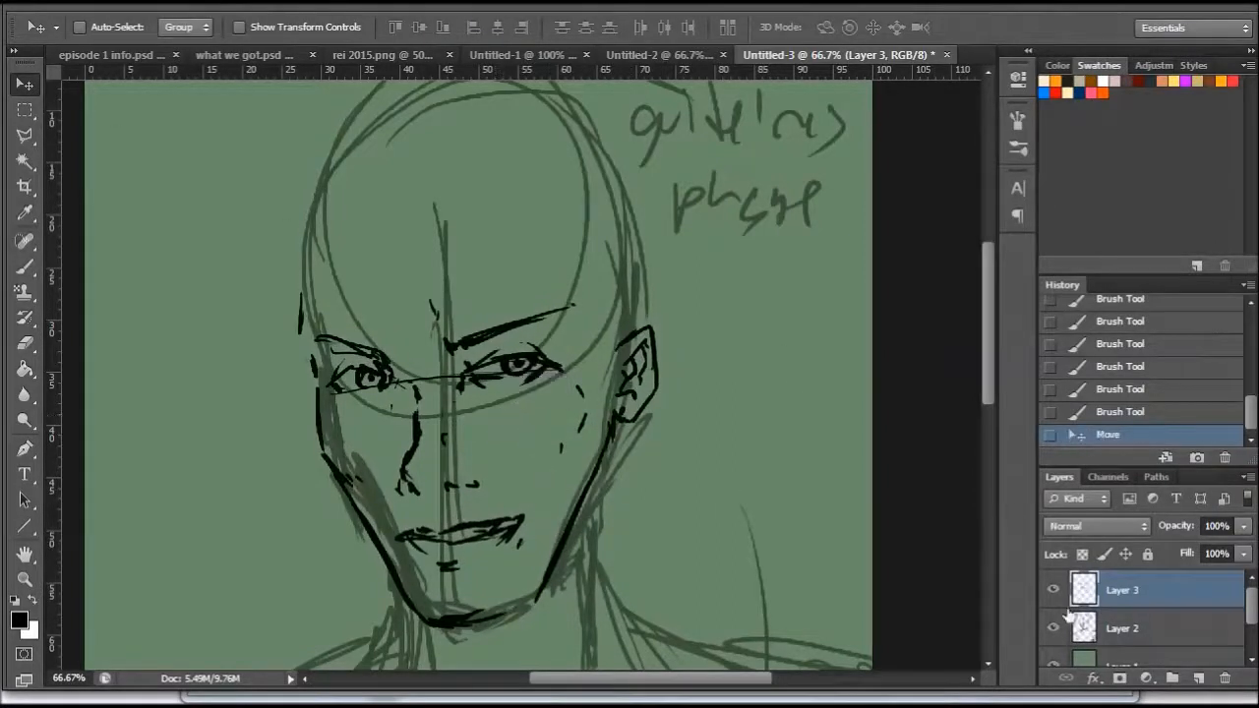
pyautogui.click(1121, 629)
pyautogui.press('4')
pyautogui.click(1242, 526)
pyautogui.moveTo(1207, 547); pyautogui.dragTo(1168, 546)
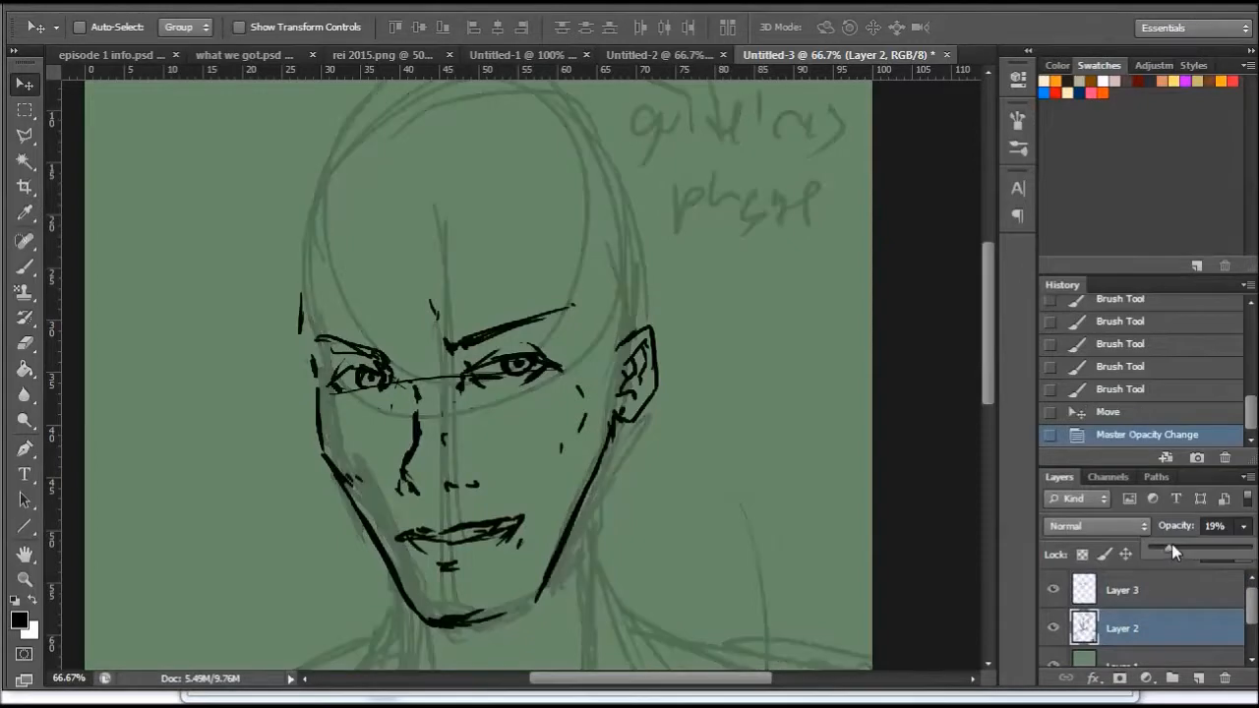
# - On Layer 3, strengthen the left temple line and start the hair with curved strokes above the forehead
pyautogui.moveTo(987, 330); pyautogui.dragTo(987, 338)
pyautogui.click(30, 269)
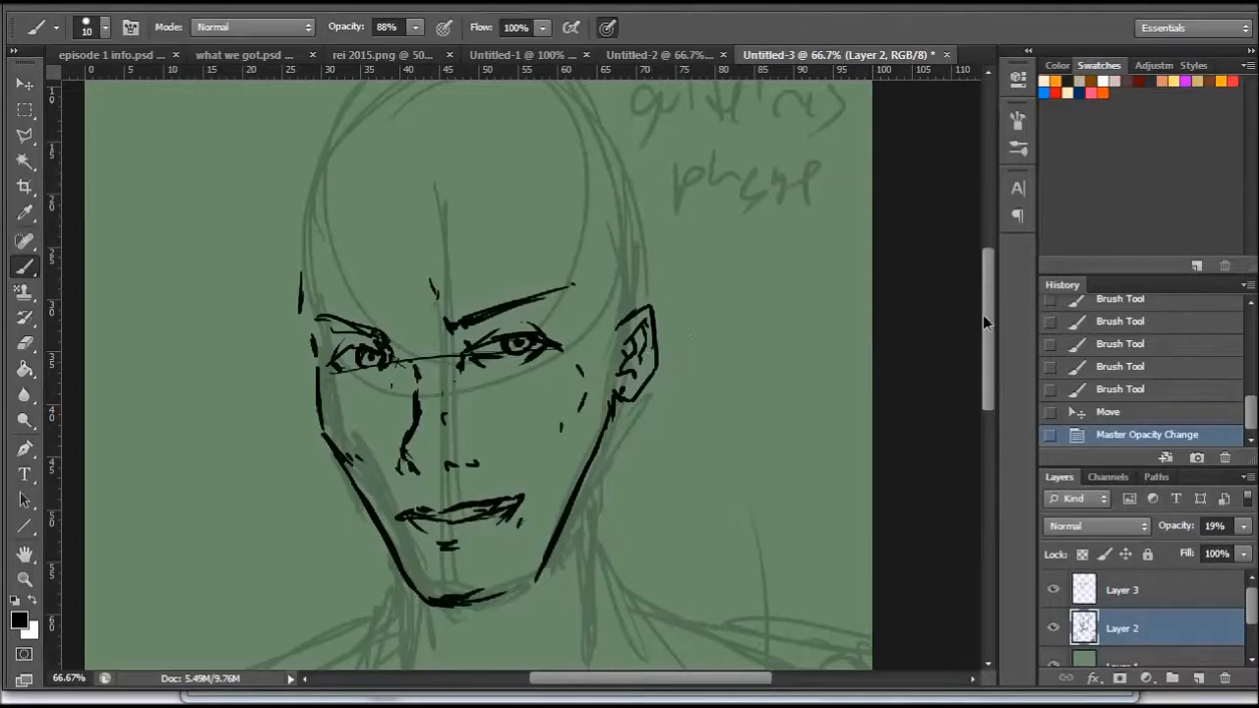
pyautogui.moveTo(983, 315); pyautogui.dragTo(982, 295)
pyautogui.moveTo(310, 391)
pyautogui.mouseDown()
pyautogui.moveTo(333, 379)
pyautogui.moveTo(378, 394)
pyautogui.moveTo(311, 382)
pyautogui.moveTo(308, 331)
pyautogui.moveTo(305, 366)
pyautogui.mouseUp()
pyautogui.click(1121, 589)
pyautogui.moveTo(315, 313); pyautogui.dragTo(317, 329)
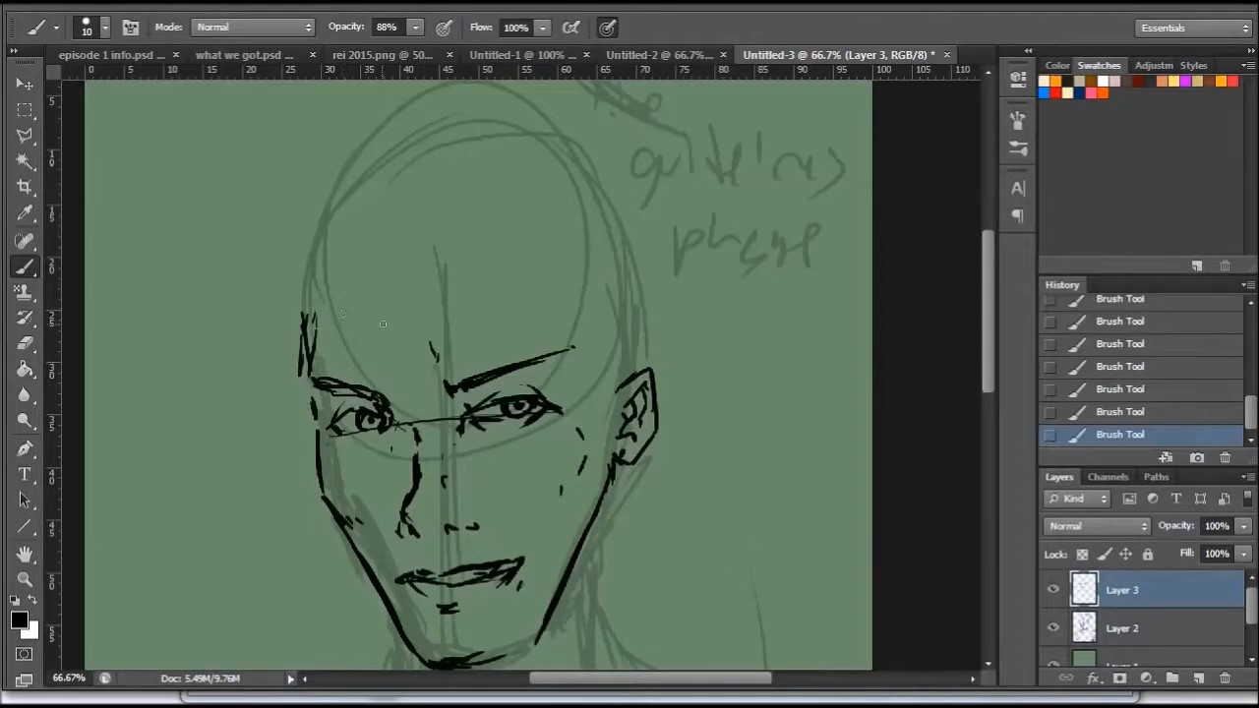
pyautogui.moveTo(346, 270); pyautogui.dragTo(385, 314)
pyautogui.moveTo(374, 282)
pyautogui.mouseDown()
pyautogui.moveTo(399, 314)
pyautogui.moveTo(409, 277)
pyautogui.moveTo(434, 275)
pyautogui.mouseUp()
pyautogui.moveTo(329, 151); pyautogui.dragTo(385, 310)
pyautogui.moveTo(344, 247); pyautogui.dragTo(397, 104)
# - Draw tall, spiky hair strands rising from the hairline across the top of the head
pyautogui.click(25, 579)
pyautogui.rightClick(567, 289)
pyautogui.click(644, 396)
pyautogui.rightClick(617, 333)
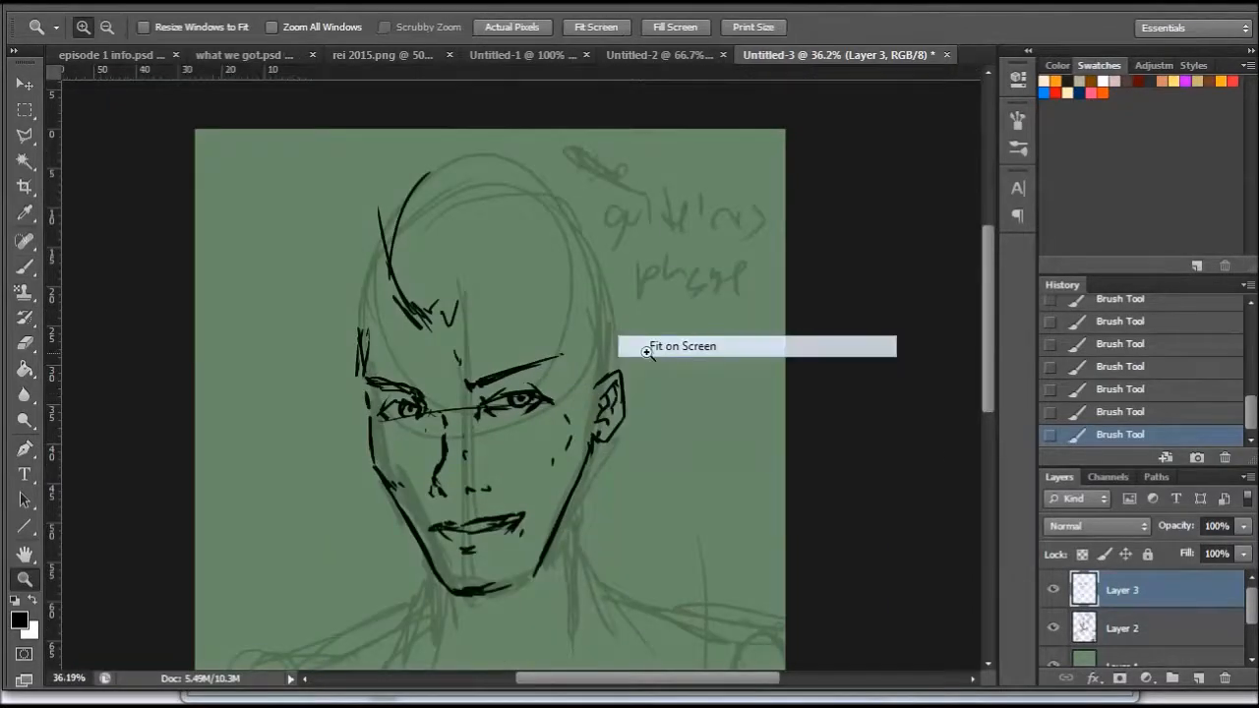
pyautogui.click(642, 348)
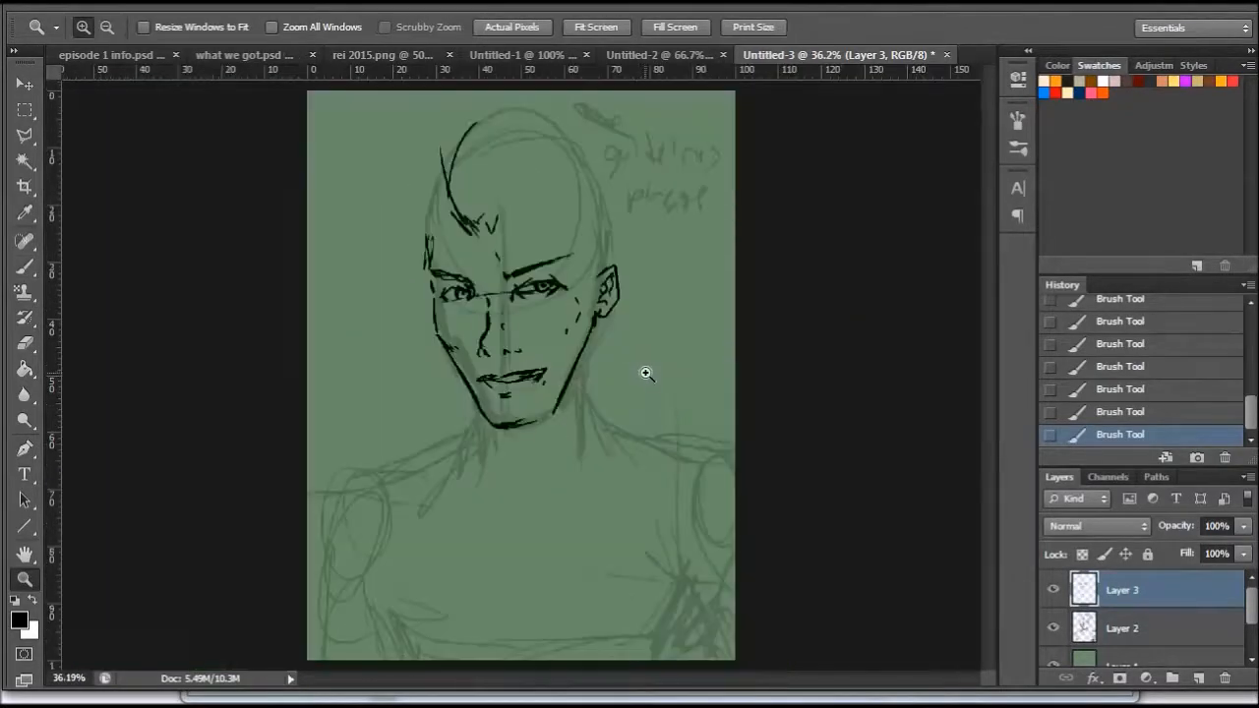
pyautogui.click(495, 177)
pyautogui.scroll(2, 984, 294)
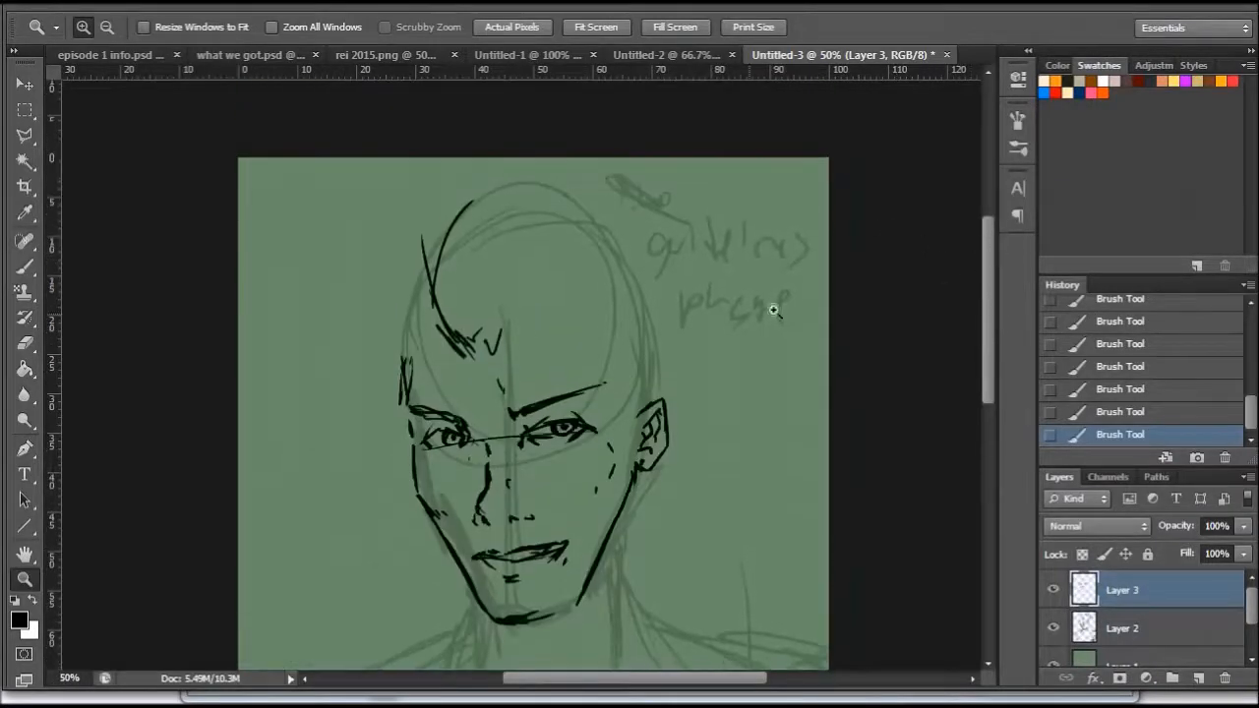
pyautogui.click(25, 266)
pyautogui.moveTo(483, 352); pyautogui.dragTo(472, 192)
pyautogui.moveTo(474, 298); pyautogui.dragTo(509, 178)
pyautogui.moveTo(473, 227)
pyautogui.mouseDown()
pyautogui.moveTo(502, 180)
pyautogui.moveTo(526, 277)
pyautogui.mouseUp()
pyautogui.moveTo(527, 226); pyautogui.dragTo(495, 322)
pyautogui.moveTo(527, 254); pyautogui.dragTo(494, 343)
pyautogui.moveTo(525, 280); pyautogui.dragTo(493, 341)
pyautogui.moveTo(470, 238)
pyautogui.mouseDown()
pyautogui.moveTo(508, 147)
pyautogui.moveTo(526, 231)
pyautogui.mouseUp()
pyautogui.moveTo(537, 164)
pyautogui.mouseDown()
pyautogui.moveTo(575, 232)
pyautogui.moveTo(572, 273)
pyautogui.mouseUp()
pyautogui.moveTo(569, 234); pyautogui.dragTo(526, 315)
pyautogui.moveTo(587, 203)
pyautogui.mouseDown()
pyautogui.moveTo(581, 306)
pyautogui.moveTo(531, 360)
pyautogui.mouseUp()
pyautogui.moveTo(547, 306)
pyautogui.mouseDown()
pyautogui.moveTo(525, 362)
pyautogui.moveTo(498, 364)
pyautogui.moveTo(525, 344)
pyautogui.mouseUp()
pyautogui.moveTo(562, 315)
pyautogui.mouseDown()
pyautogui.moveTo(541, 346)
pyautogui.moveTo(566, 346)
pyautogui.mouseUp()
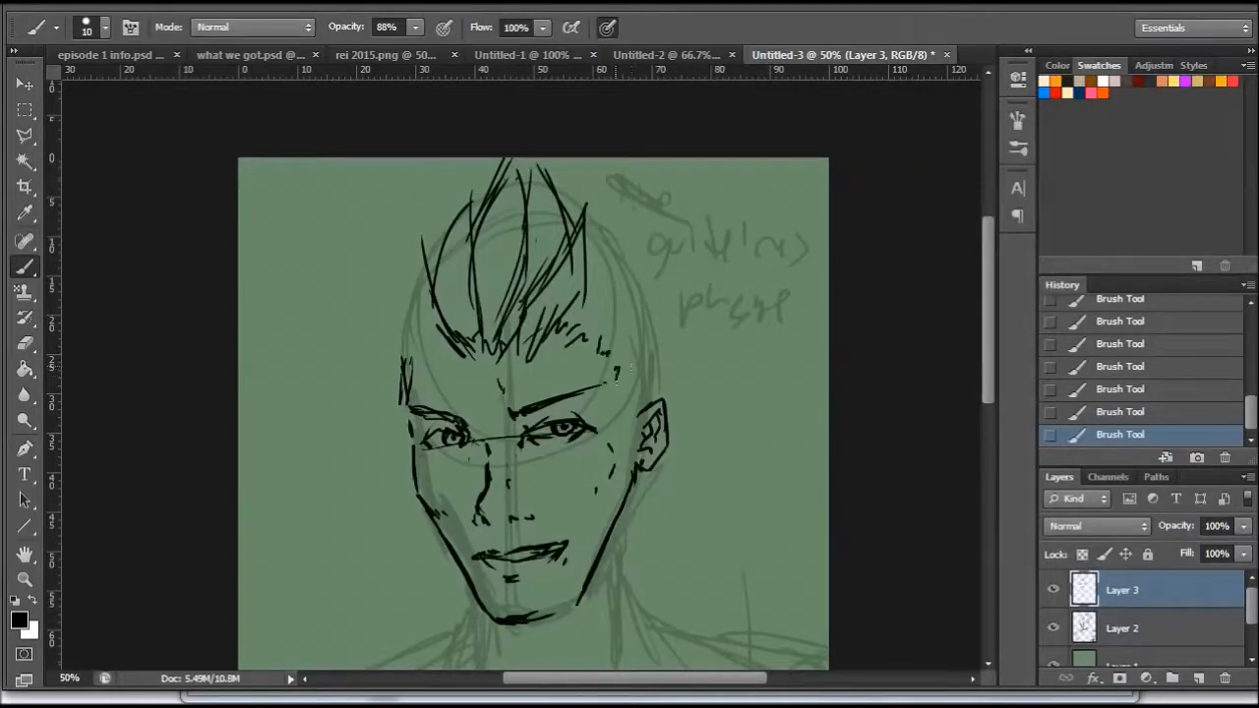
# - Sketch the sideburn in front of the ear and short hair strands along the right side of the head
pyautogui.moveTo(619, 388); pyautogui.dragTo(615, 407)
pyautogui.moveTo(616, 439); pyautogui.dragTo(627, 435)
pyautogui.moveTo(632, 427); pyautogui.dragTo(626, 439)
pyautogui.moveTo(642, 377)
pyautogui.mouseDown()
pyautogui.moveTo(639, 433)
pyautogui.moveTo(653, 405)
pyautogui.mouseUp()
pyautogui.moveTo(653, 385)
pyautogui.mouseDown()
pyautogui.moveTo(643, 345)
pyautogui.moveTo(632, 372)
pyautogui.moveTo(640, 344)
pyautogui.moveTo(614, 333)
pyautogui.moveTo(640, 297)
pyautogui.mouseUp()
pyautogui.moveTo(582, 216)
pyautogui.mouseDown()
pyautogui.moveTo(629, 313)
pyautogui.moveTo(646, 303)
pyautogui.moveTo(650, 318)
pyautogui.mouseUp()
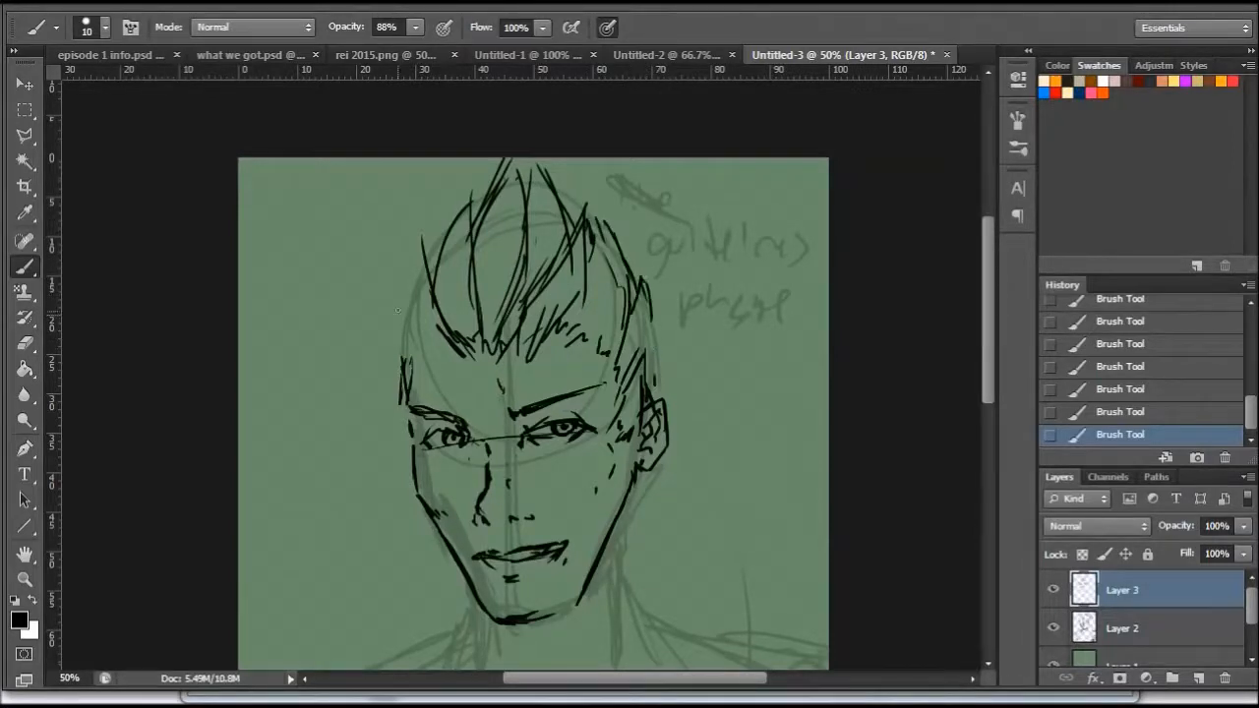
# - Add hair strands along the left side of the head and outline the hair above the ear
pyautogui.moveTo(436, 342); pyautogui.dragTo(397, 346)
pyautogui.moveTo(411, 298)
pyautogui.mouseDown()
pyautogui.moveTo(399, 364)
pyautogui.moveTo(415, 277)
pyautogui.mouseUp()
pyautogui.moveTo(429, 340)
pyautogui.mouseDown()
pyautogui.moveTo(421, 274)
pyautogui.moveTo(412, 316)
pyautogui.moveTo(444, 232)
pyautogui.mouseUp()
pyautogui.moveTo(419, 299); pyautogui.dragTo(439, 242)
pyautogui.moveTo(417, 305); pyautogui.dragTo(393, 342)
pyautogui.moveTo(395, 334); pyautogui.dragTo(390, 368)
pyautogui.moveTo(405, 310); pyautogui.dragTo(393, 336)
pyautogui.moveTo(645, 299)
pyautogui.mouseDown()
pyautogui.moveTo(669, 354)
pyautogui.moveTo(671, 425)
pyautogui.mouseUp()
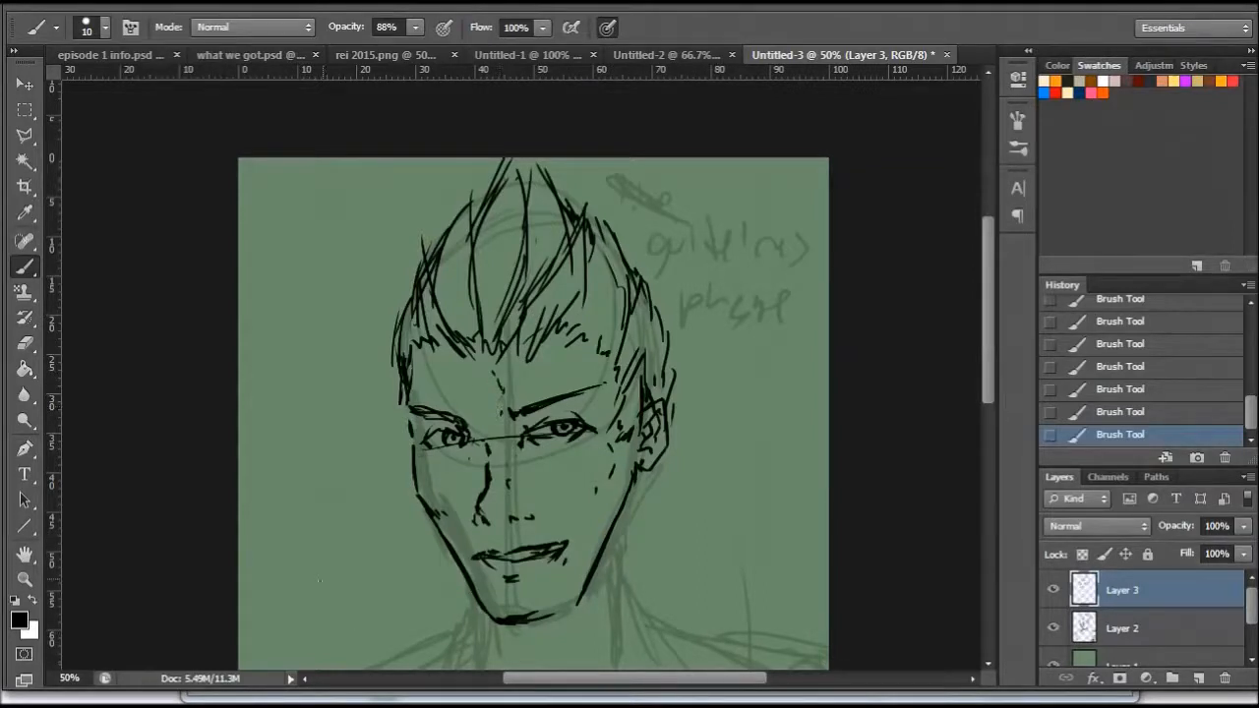
# - Erase the construction line running across the eyes and tidy the eye edges
pyautogui.click(26, 342)
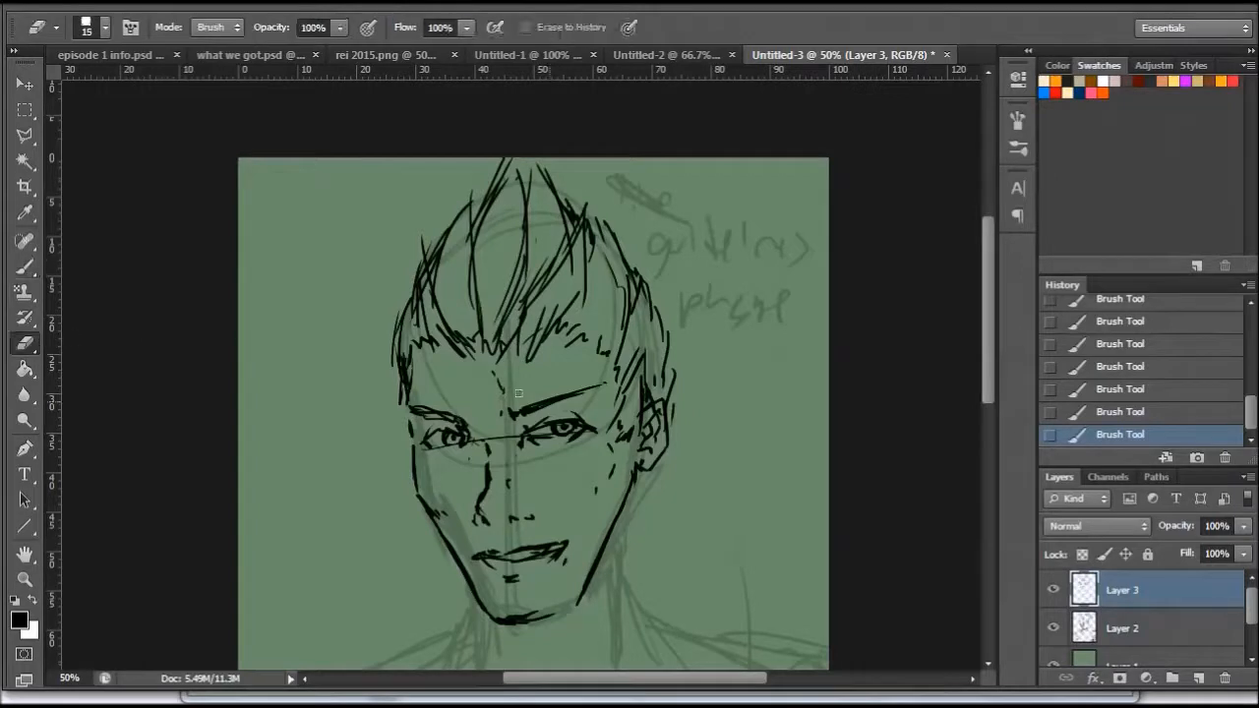
pyautogui.moveTo(512, 435); pyautogui.dragTo(506, 436)
pyautogui.click(492, 439)
pyautogui.moveTo(478, 439); pyautogui.dragTo(447, 450)
pyautogui.click(460, 448)
pyautogui.click(580, 437)
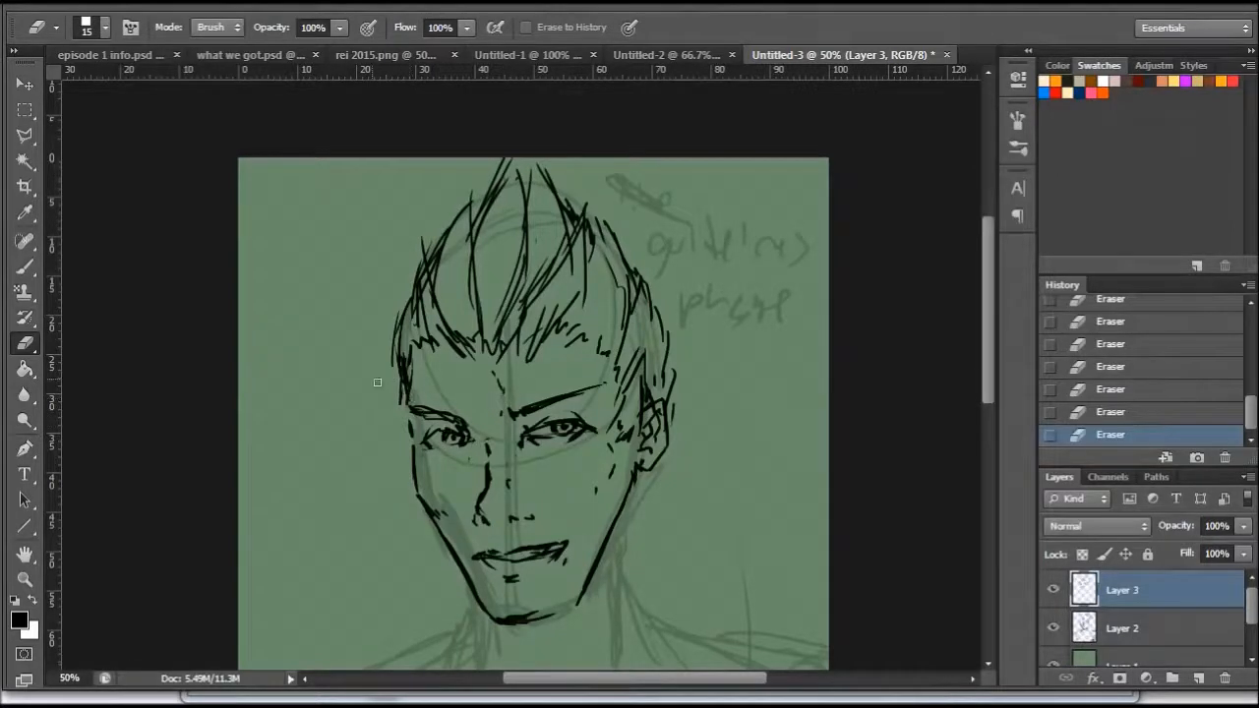
# - Enlarge the eraser to 44 px and erase the hair spikes above the middle and left of the forehead
pyautogui.click(25, 267)
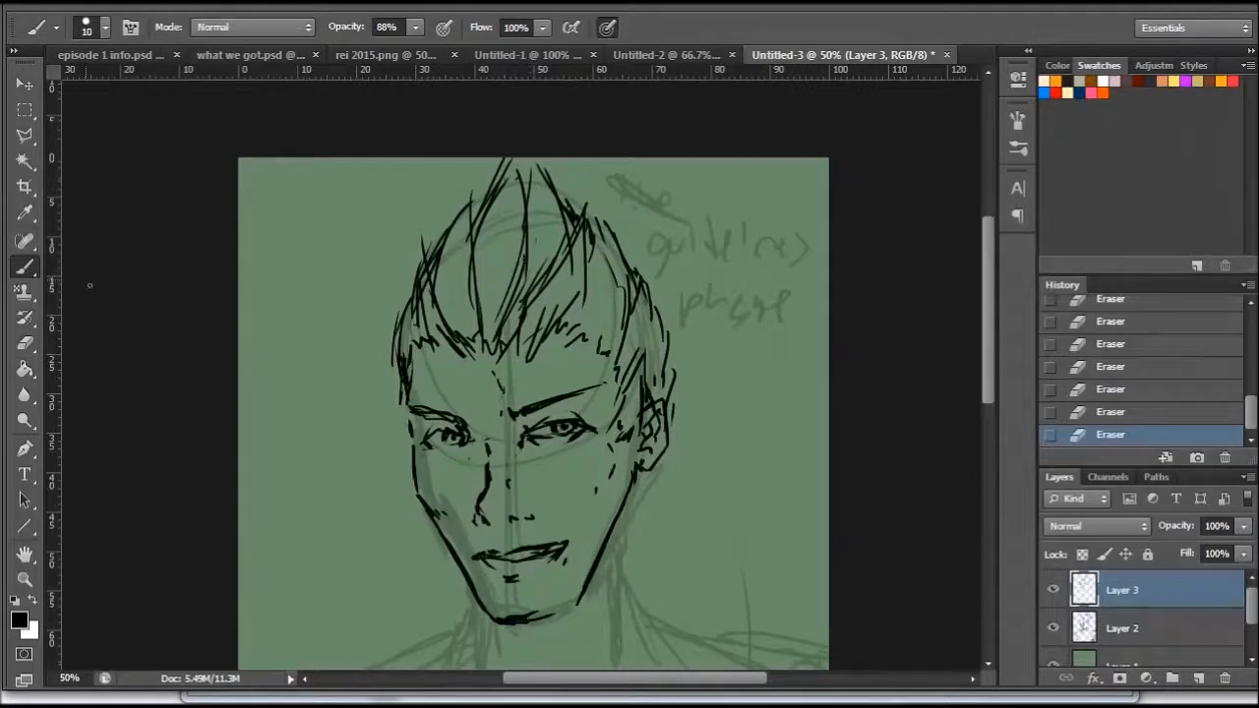
pyautogui.click(31, 346)
pyautogui.rightClick(530, 291)
pyautogui.click(595, 338)
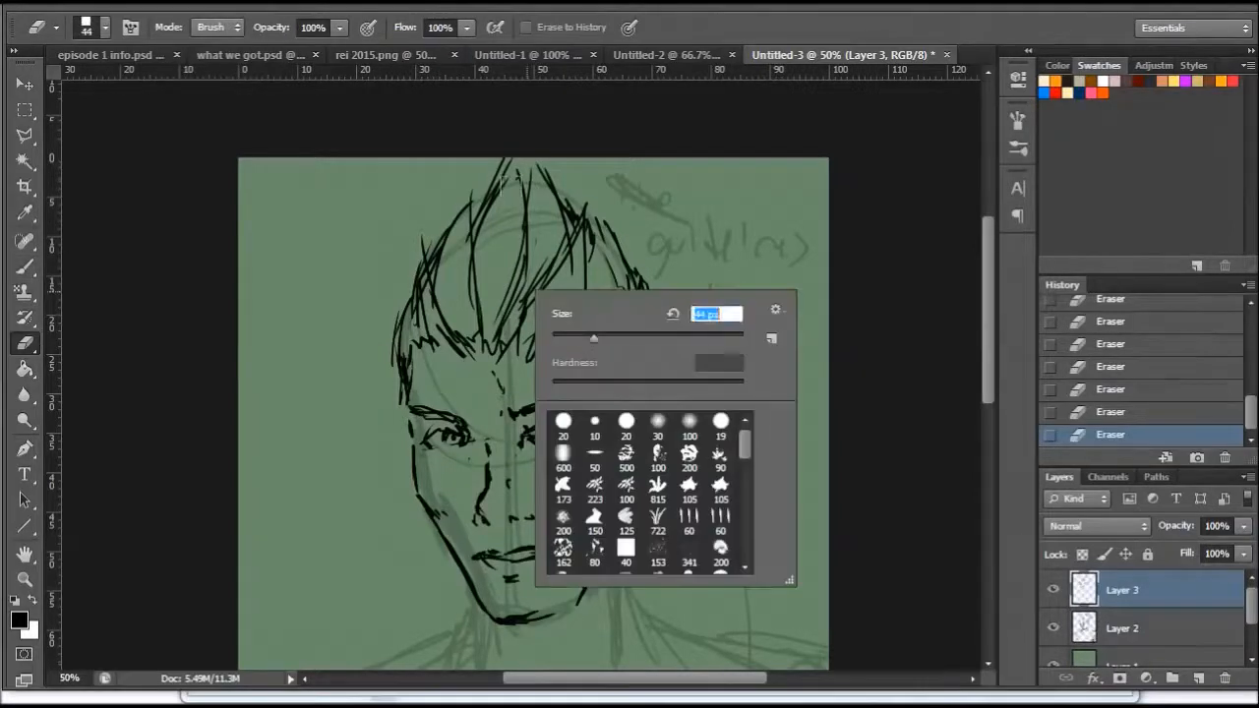
pyautogui.click(508, 179)
pyautogui.moveTo(512, 170)
pyautogui.mouseDown()
pyautogui.moveTo(476, 306)
pyautogui.moveTo(484, 342)
pyautogui.moveTo(435, 278)
pyautogui.moveTo(464, 346)
pyautogui.moveTo(454, 210)
pyautogui.moveTo(427, 252)
pyautogui.mouseUp()
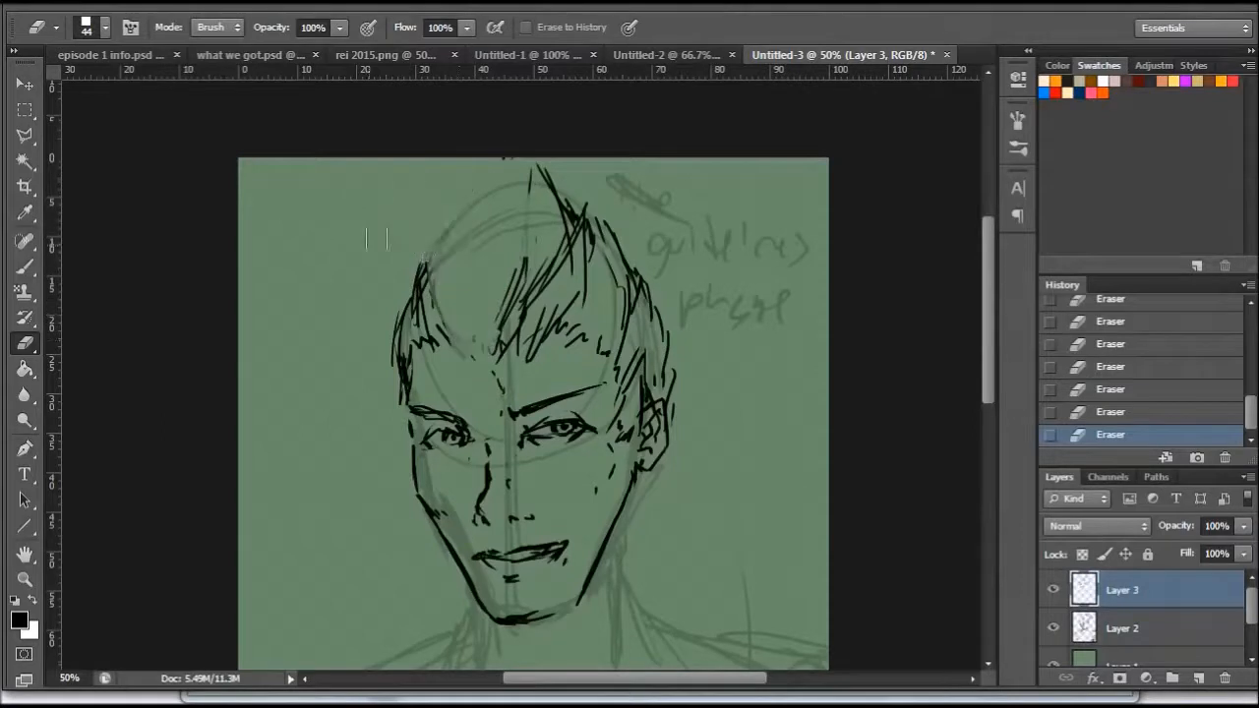
# - Redraw the front hair as taller spikes fanning from the hairline up to the page's top edge
pyautogui.click(24, 267)
pyautogui.moveTo(474, 355)
pyautogui.mouseDown()
pyautogui.moveTo(423, 293)
pyautogui.moveTo(405, 222)
pyautogui.moveTo(429, 159)
pyautogui.mouseUp()
pyautogui.moveTo(464, 280); pyautogui.dragTo(429, 160)
pyautogui.moveTo(479, 354); pyautogui.dragTo(443, 160)
pyautogui.moveTo(479, 252); pyautogui.dragTo(463, 157)
pyautogui.moveTo(482, 350)
pyautogui.mouseDown()
pyautogui.moveTo(506, 173)
pyautogui.moveTo(587, 166)
pyautogui.mouseUp()
pyautogui.moveTo(507, 283); pyautogui.dragTo(568, 149)
pyautogui.moveTo(547, 317); pyautogui.dragTo(574, 155)
pyautogui.moveTo(496, 374)
pyautogui.mouseDown()
pyautogui.moveTo(563, 245)
pyautogui.moveTo(558, 298)
pyautogui.moveTo(610, 280)
pyautogui.mouseUp()
pyautogui.moveTo(550, 335)
pyautogui.mouseDown()
pyautogui.moveTo(620, 246)
pyautogui.moveTo(613, 236)
pyautogui.moveTo(558, 299)
pyautogui.mouseUp()
pyautogui.moveTo(548, 228); pyautogui.dragTo(512, 159)
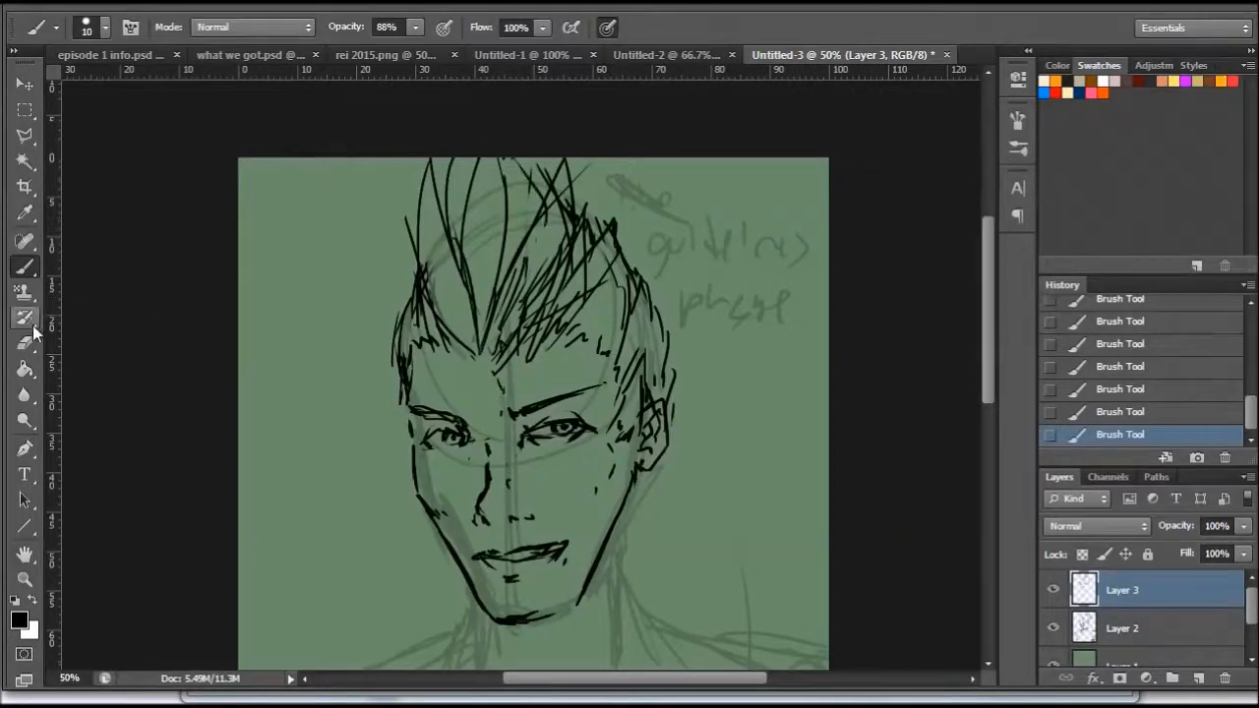
# - Erase the overlapping hair strokes at the top centre and right of the head
pyautogui.press('e')
pyautogui.moveTo(985, 280)
pyautogui.mouseDown()
pyautogui.moveTo(985, 355)
pyautogui.moveTo(986, 267)
pyautogui.mouseUp()
pyautogui.moveTo(538, 218)
pyautogui.mouseDown()
pyautogui.moveTo(530, 288)
pyautogui.moveTo(552, 285)
pyautogui.moveTo(555, 256)
pyautogui.moveTo(576, 247)
pyautogui.moveTo(600, 285)
pyautogui.mouseUp()
pyautogui.moveTo(526, 314); pyautogui.dragTo(511, 379)
pyautogui.moveTo(986, 261)
pyautogui.mouseDown()
pyautogui.moveTo(987, 285)
pyautogui.moveTo(990, 269)
pyautogui.mouseUp()
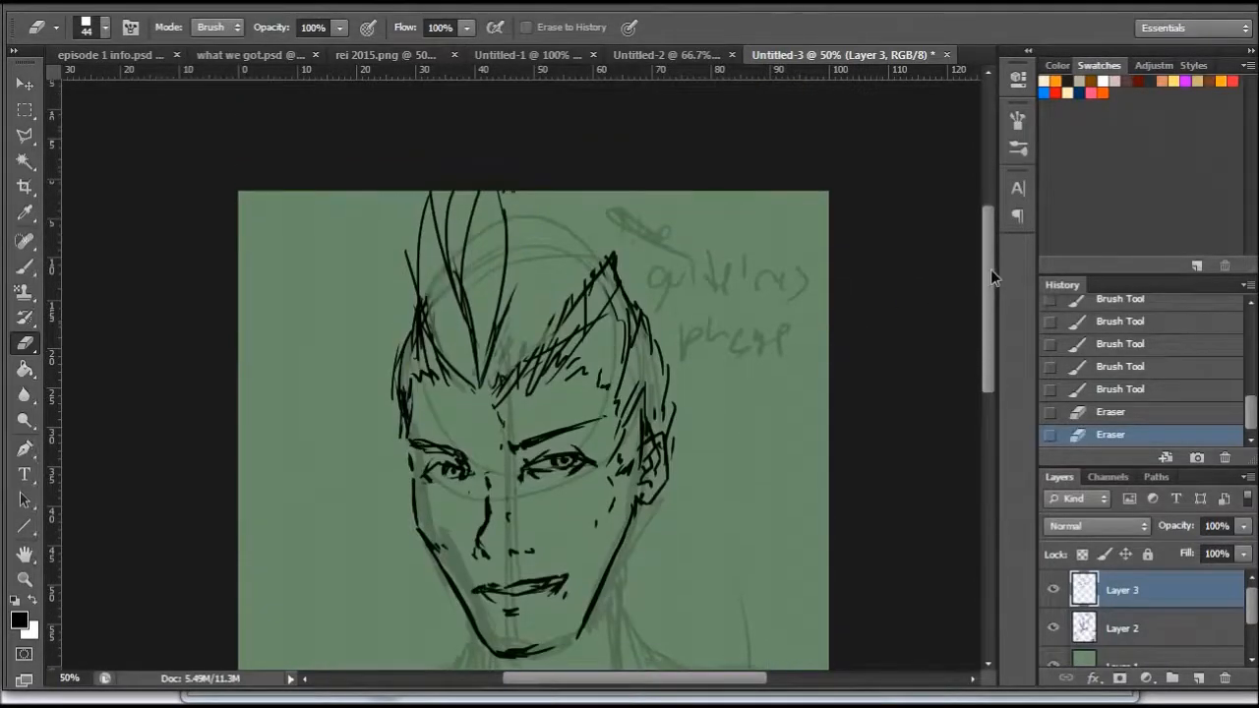
# - Rough out a new hair shape on the faded Layer 2, sloping from the top spikes toward the right peak
pyautogui.click(24, 266)
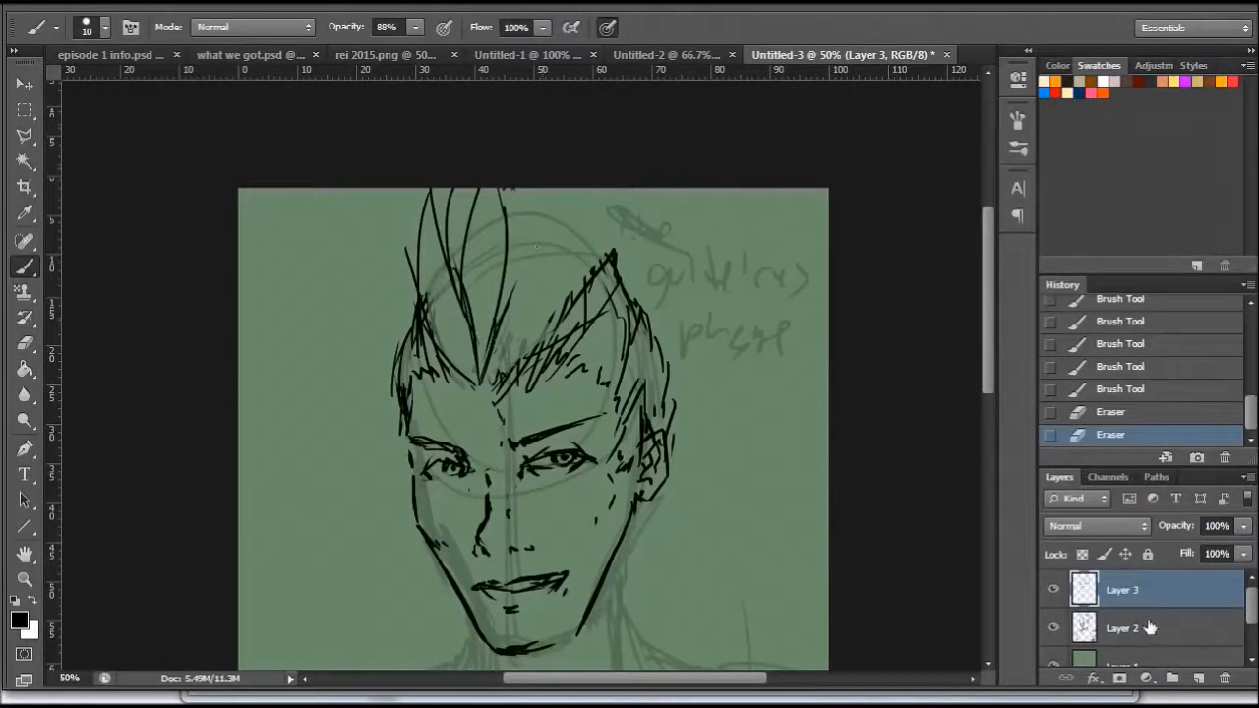
pyautogui.click(1115, 639)
pyautogui.moveTo(482, 191); pyautogui.dragTo(536, 263)
pyautogui.moveTo(501, 224)
pyautogui.mouseDown()
pyautogui.moveTo(543, 268)
pyautogui.moveTo(580, 259)
pyautogui.mouseUp()
pyautogui.moveTo(498, 188); pyautogui.dragTo(535, 260)
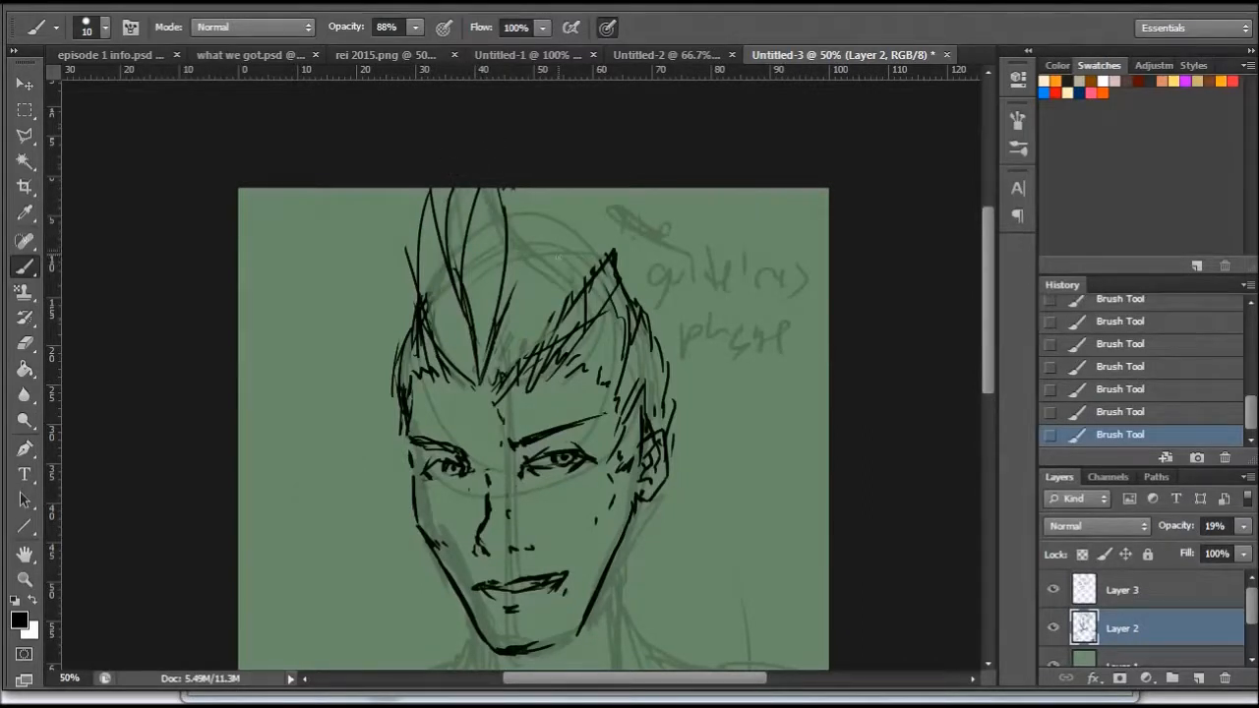
pyautogui.moveTo(529, 201); pyautogui.dragTo(537, 240)
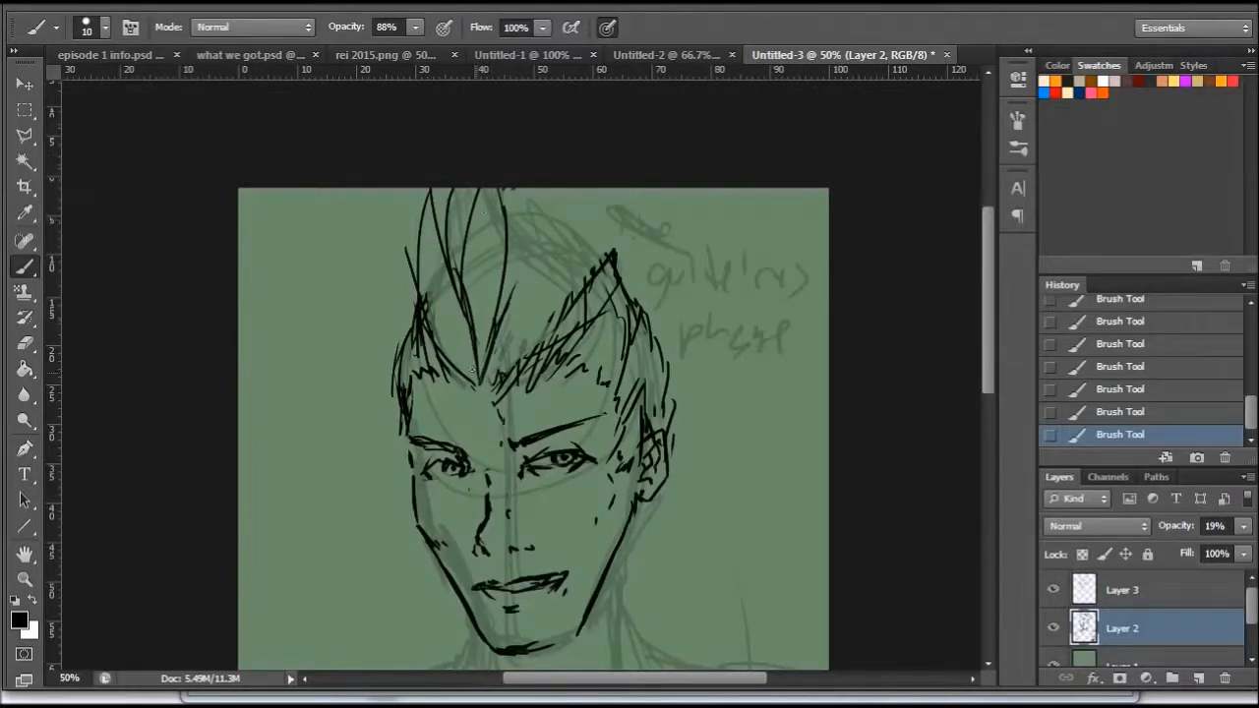
# - Erase the remaining front hair spikes on Layer 3, clearing the area over the rough hair shape
pyautogui.click(1106, 594)
pyautogui.click(25, 342)
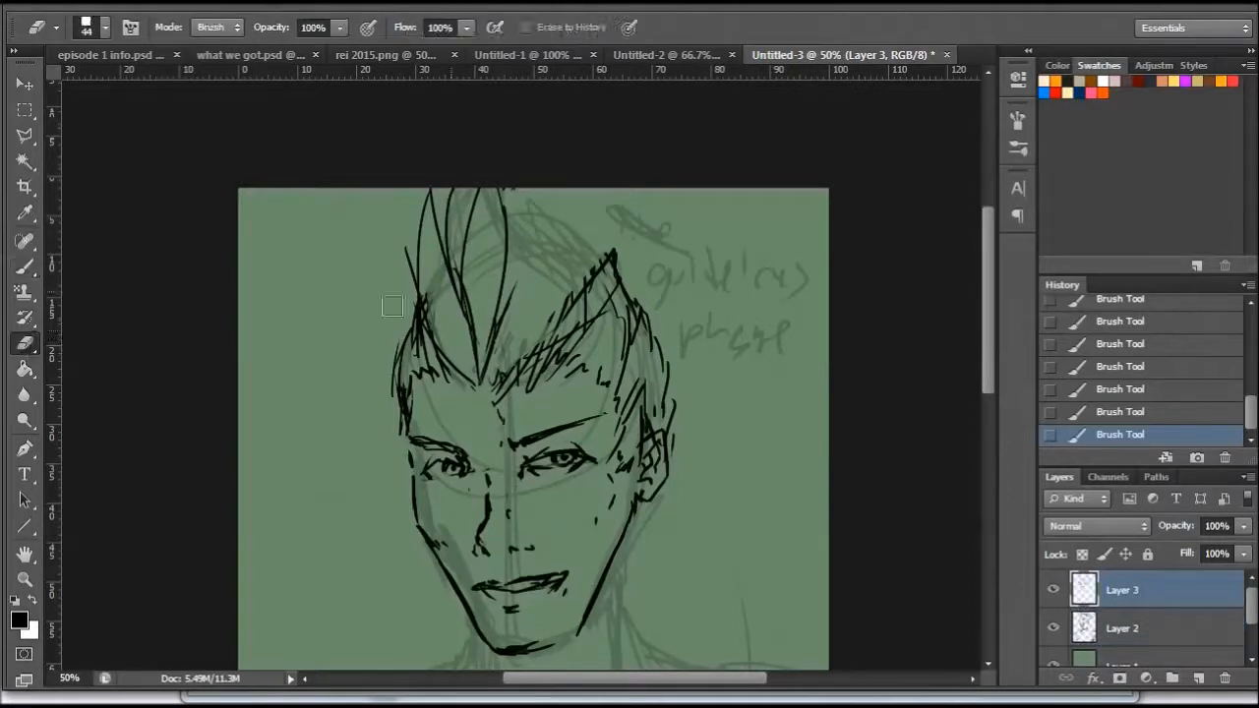
pyautogui.moveTo(511, 340)
pyautogui.mouseDown()
pyautogui.moveTo(491, 364)
pyautogui.moveTo(508, 283)
pyautogui.moveTo(481, 287)
pyautogui.moveTo(476, 272)
pyautogui.moveTo(514, 247)
pyautogui.moveTo(471, 275)
pyautogui.moveTo(442, 250)
pyautogui.moveTo(434, 203)
pyautogui.moveTo(470, 340)
pyautogui.mouseUp()
pyautogui.moveTo(421, 300); pyautogui.dragTo(408, 251)
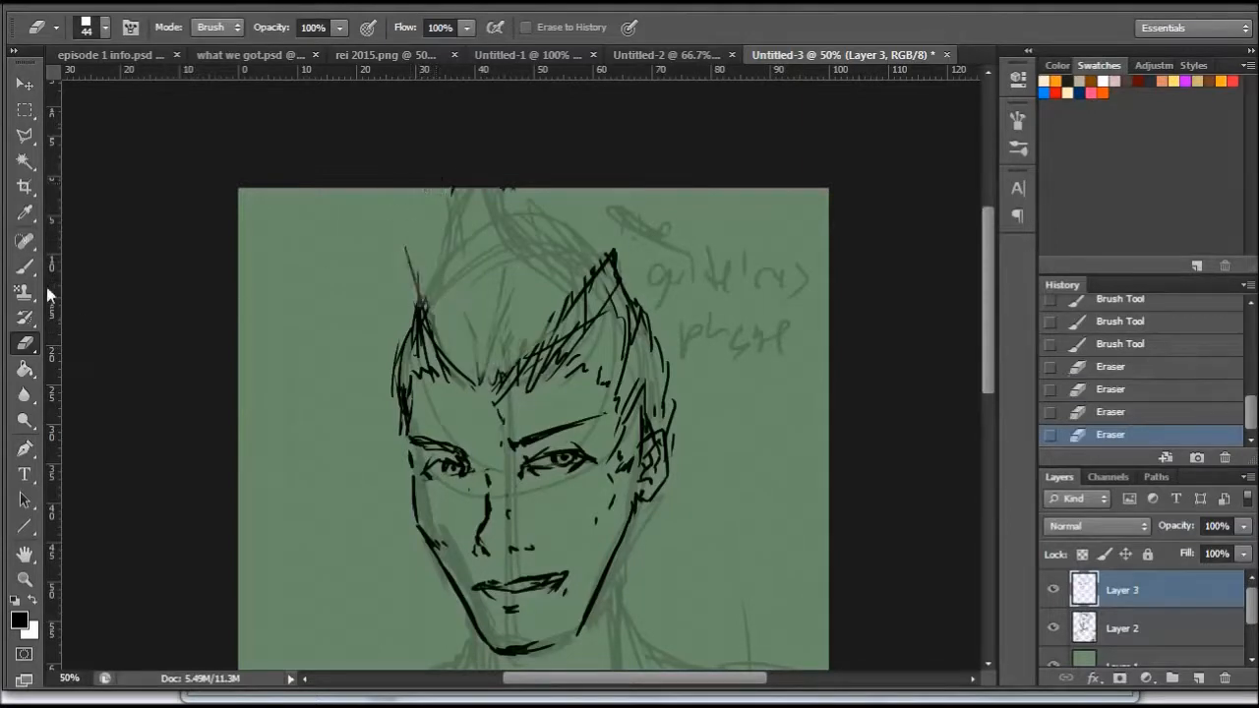
# - Draw the front tuft on Layer 3 with long strands converging at the centre of the hairline
pyautogui.click(24, 265)
pyautogui.moveTo(475, 376)
pyautogui.mouseDown()
pyautogui.moveTo(462, 385)
pyautogui.moveTo(434, 254)
pyautogui.moveTo(449, 360)
pyautogui.mouseUp()
pyautogui.moveTo(443, 224); pyautogui.dragTo(494, 354)
pyautogui.moveTo(470, 291); pyautogui.dragTo(495, 376)
pyautogui.moveTo(443, 189)
pyautogui.mouseDown()
pyautogui.moveTo(489, 360)
pyautogui.moveTo(450, 295)
pyautogui.mouseUp()
pyautogui.moveTo(482, 190); pyautogui.dragTo(524, 346)
pyautogui.moveTo(500, 261); pyautogui.dragTo(523, 333)
pyautogui.moveTo(523, 333); pyautogui.dragTo(520, 389)
pyautogui.moveTo(487, 210); pyautogui.dragTo(520, 346)
pyautogui.moveTo(496, 189)
pyautogui.mouseDown()
pyautogui.moveTo(489, 206)
pyautogui.moveTo(511, 246)
pyautogui.mouseUp()
# - Outline the hair sweeping from the tuft down to the right peak and fill it with strands
pyautogui.moveTo(509, 248); pyautogui.dragTo(582, 297)
pyautogui.moveTo(549, 250)
pyautogui.mouseDown()
pyautogui.moveTo(568, 332)
pyautogui.moveTo(500, 395)
pyautogui.moveTo(563, 323)
pyautogui.mouseUp()
pyautogui.moveTo(517, 211); pyautogui.dragTo(550, 270)
pyautogui.moveTo(511, 188); pyautogui.dragTo(590, 271)
pyautogui.moveTo(535, 218)
pyautogui.mouseDown()
pyautogui.moveTo(603, 281)
pyautogui.moveTo(611, 273)
pyautogui.mouseUp()
pyautogui.moveTo(617, 265); pyautogui.dragTo(623, 315)
# - Thicken the left side of the tuft with more strands and add short strokes along the hairline
pyautogui.moveTo(466, 191); pyautogui.dragTo(427, 316)
pyautogui.moveTo(441, 285); pyautogui.dragTo(435, 340)
pyautogui.moveTo(464, 263)
pyautogui.mouseDown()
pyautogui.moveTo(459, 289)
pyautogui.moveTo(500, 374)
pyautogui.mouseUp()
pyautogui.moveTo(509, 368); pyautogui.dragTo(496, 384)
pyautogui.moveTo(447, 262); pyautogui.dragTo(497, 370)
pyautogui.moveTo(486, 189)
pyautogui.mouseDown()
pyautogui.moveTo(459, 268)
pyautogui.moveTo(464, 237)
pyautogui.mouseUp()
pyautogui.moveTo(544, 383); pyautogui.dragTo(612, 373)
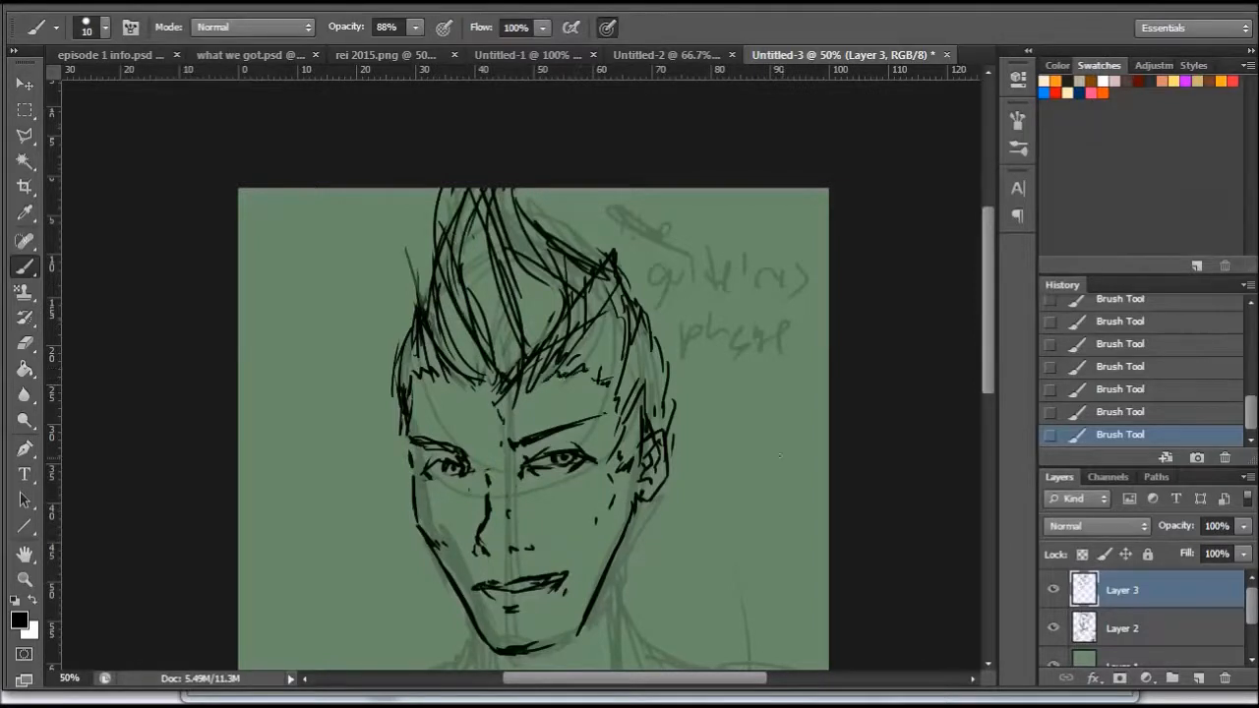
# - Detail the earlobe, strengthen the left face edge and chin line, and draw the right neck contour down to the shoulder
pyautogui.moveTo(988, 283); pyautogui.dragTo(988, 322)
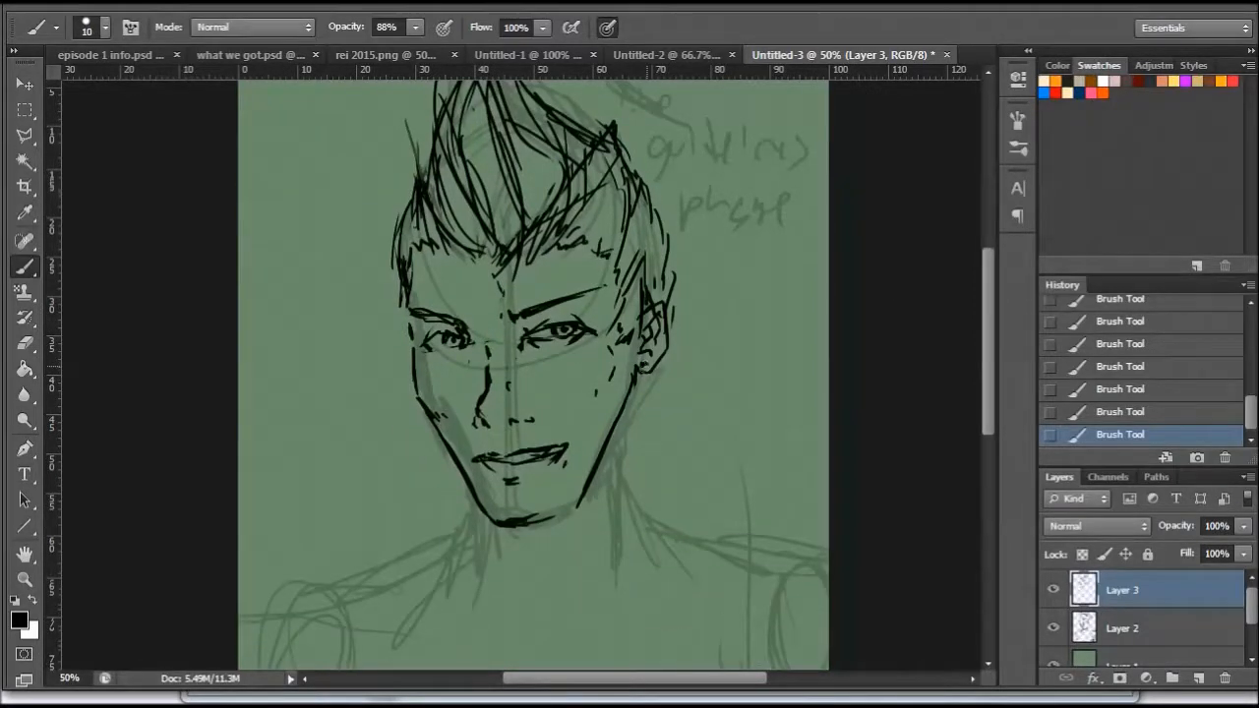
pyautogui.moveTo(657, 352); pyautogui.dragTo(665, 360)
pyautogui.moveTo(624, 411); pyautogui.dragTo(619, 444)
pyautogui.moveTo(405, 302); pyautogui.dragTo(417, 376)
pyautogui.moveTo(531, 517)
pyautogui.mouseDown()
pyautogui.moveTo(578, 497)
pyautogui.moveTo(590, 464)
pyautogui.moveTo(562, 519)
pyautogui.moveTo(525, 532)
pyautogui.mouseUp()
pyautogui.moveTo(987, 341); pyautogui.dragTo(988, 378)
pyautogui.moveTo(621, 297)
pyautogui.mouseDown()
pyautogui.moveTo(635, 381)
pyautogui.moveTo(665, 419)
pyautogui.mouseUp()
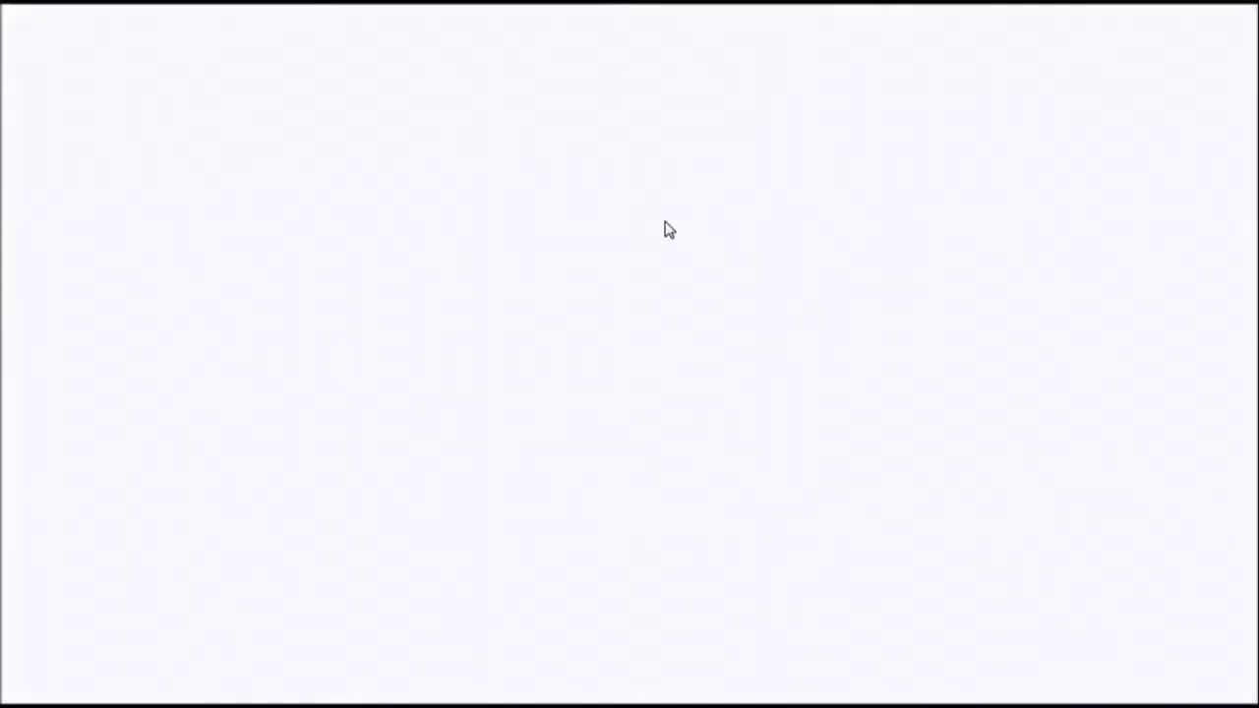
# - In the web browser, search Google Images for "star lord costume" and look through the jacket and collar references
pyautogui.write('star')
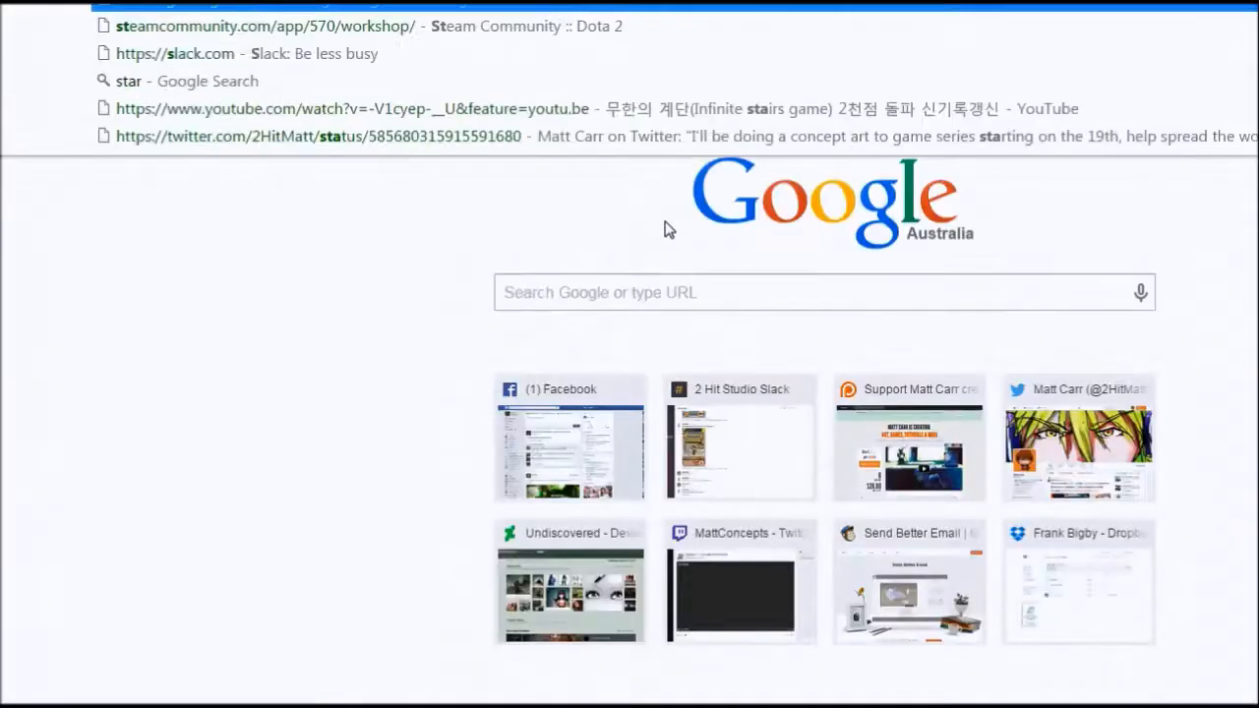
pyautogui.write(' lord')
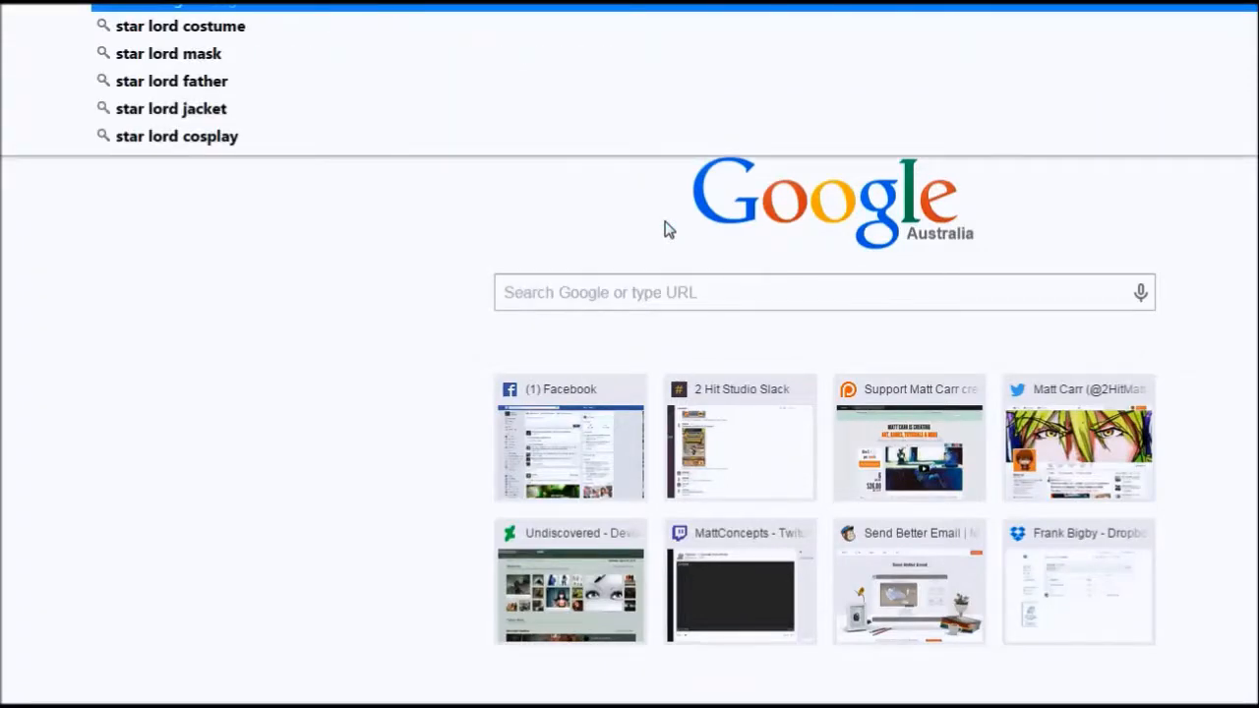
pyautogui.write(' guard')
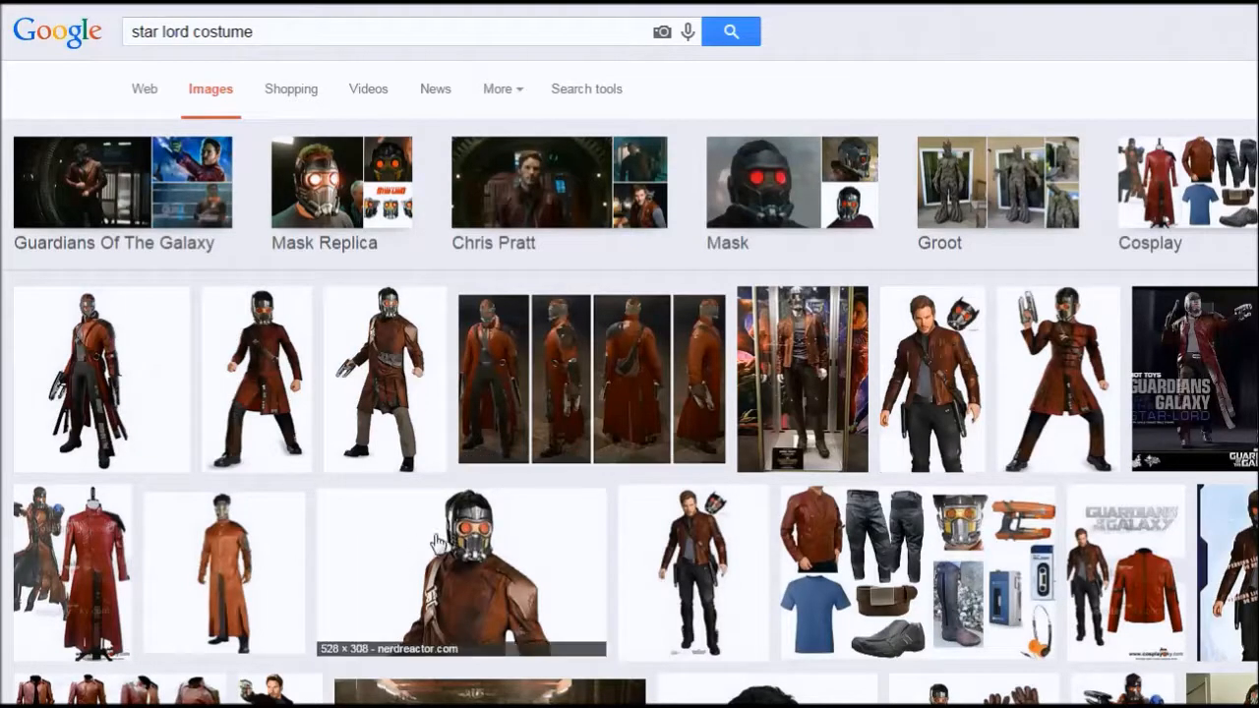
pyautogui.scroll(-3, 445, 544)
pyautogui.scroll(-2, 445, 543)
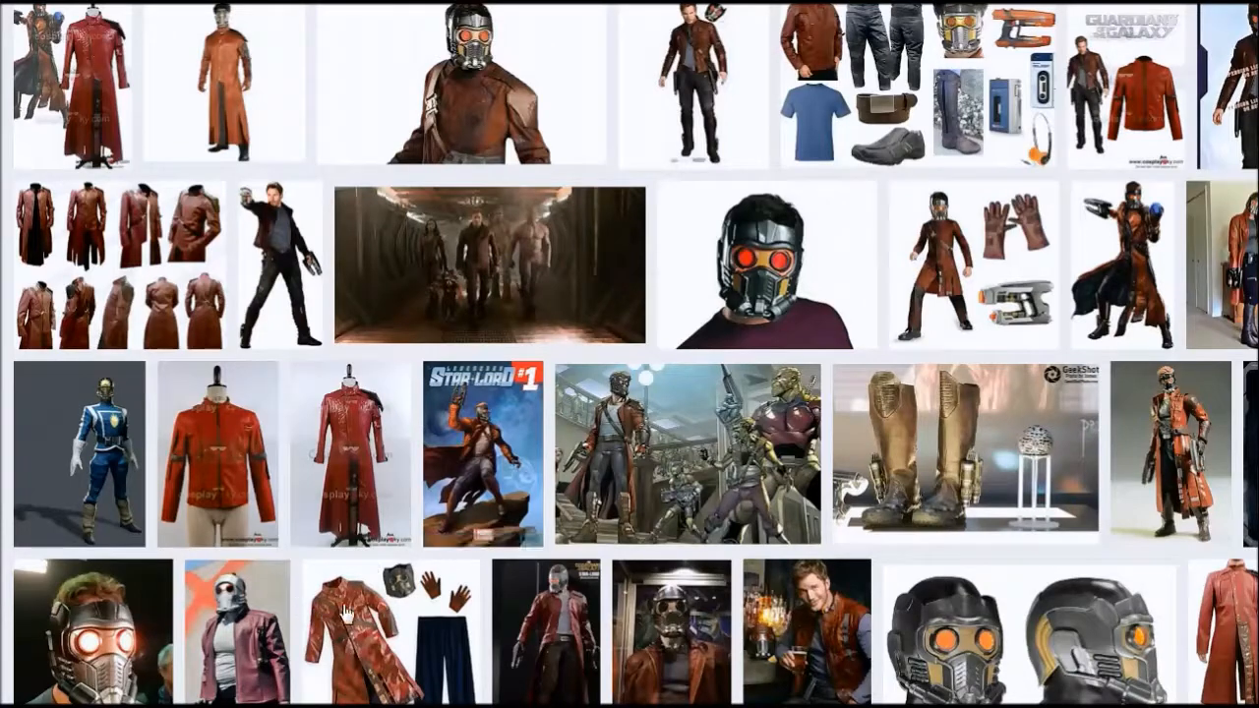
pyautogui.scroll(-7, 1001, 495)
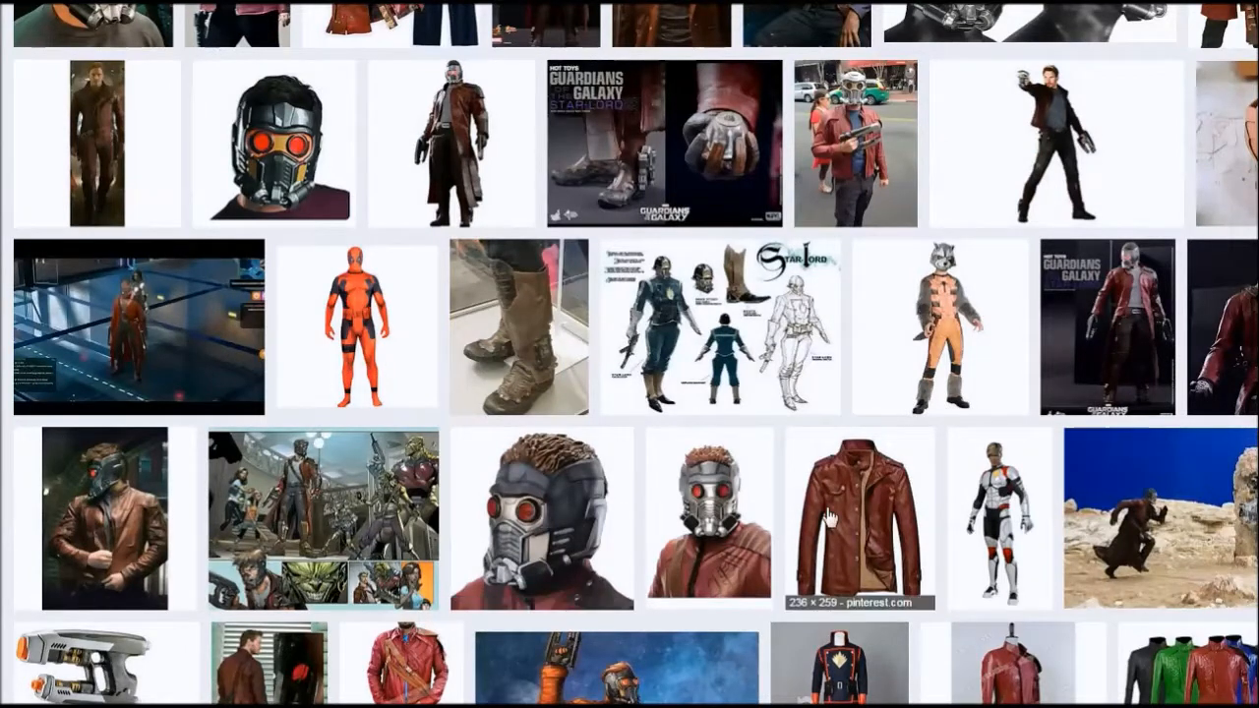
pyautogui.scroll(10, 829, 518)
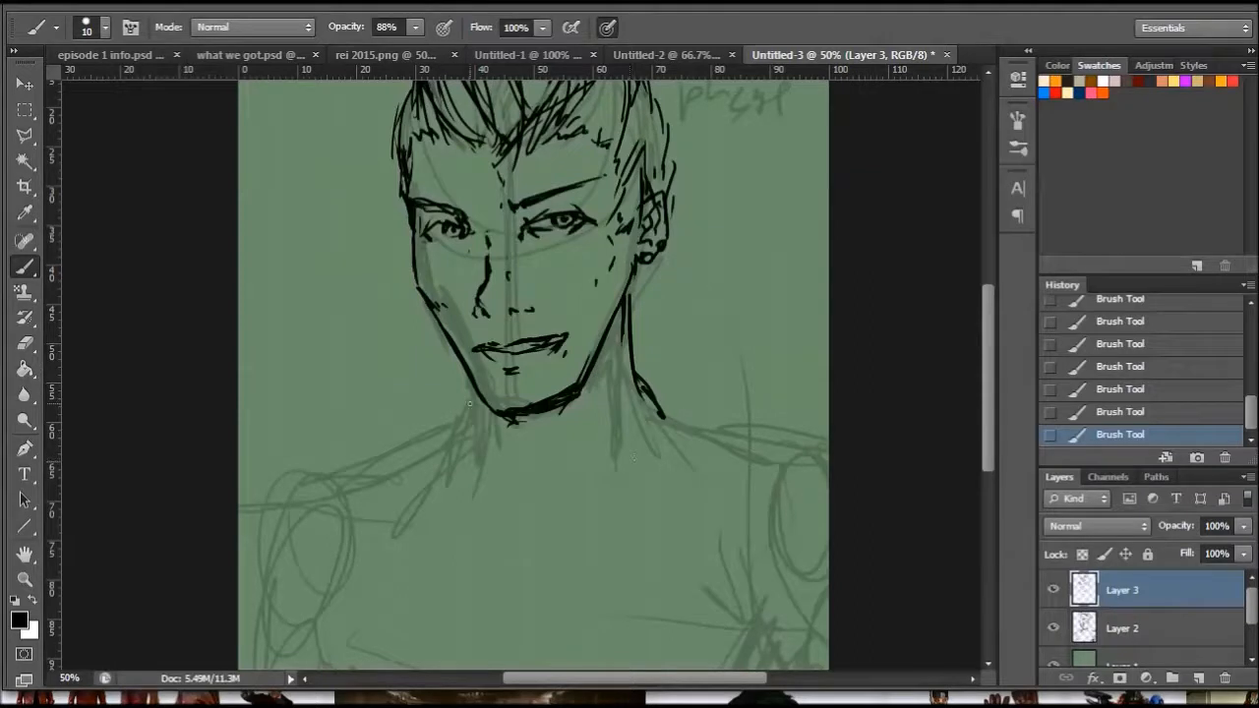
# - Back in Photoshop, outline an open jacket collar with wide flaps on both sides of the neck, meeting at the front opening
pyautogui.moveTo(417, 421)
pyautogui.mouseDown()
pyautogui.moveTo(363, 459)
pyautogui.moveTo(510, 534)
pyautogui.mouseUp()
pyautogui.moveTo(459, 390)
pyautogui.mouseDown()
pyautogui.moveTo(544, 497)
pyautogui.moveTo(561, 497)
pyautogui.moveTo(554, 487)
pyautogui.moveTo(565, 548)
pyautogui.moveTo(626, 571)
pyautogui.moveTo(657, 647)
pyautogui.mouseUp()
pyautogui.moveTo(638, 580); pyautogui.dragTo(651, 621)
pyautogui.moveTo(633, 482); pyautogui.dragTo(659, 630)
pyautogui.moveTo(688, 420); pyautogui.dragTo(639, 524)
pyautogui.moveTo(633, 352)
pyautogui.mouseDown()
pyautogui.moveTo(766, 348)
pyautogui.moveTo(750, 459)
pyautogui.moveTo(649, 543)
pyautogui.mouseUp()
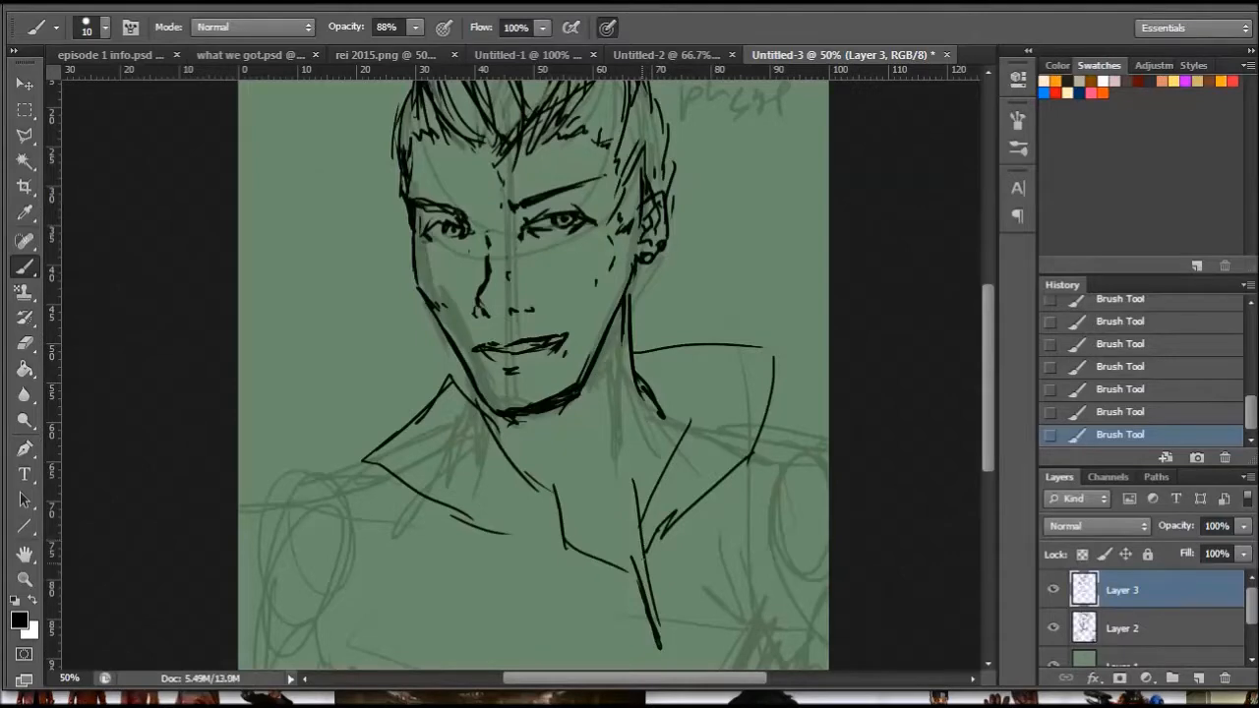
# - Draw a zipper from the base of the collar down to the canvas's lower edge, with short teeth marks along it
pyautogui.moveTo(989, 372); pyautogui.dragTo(987, 440)
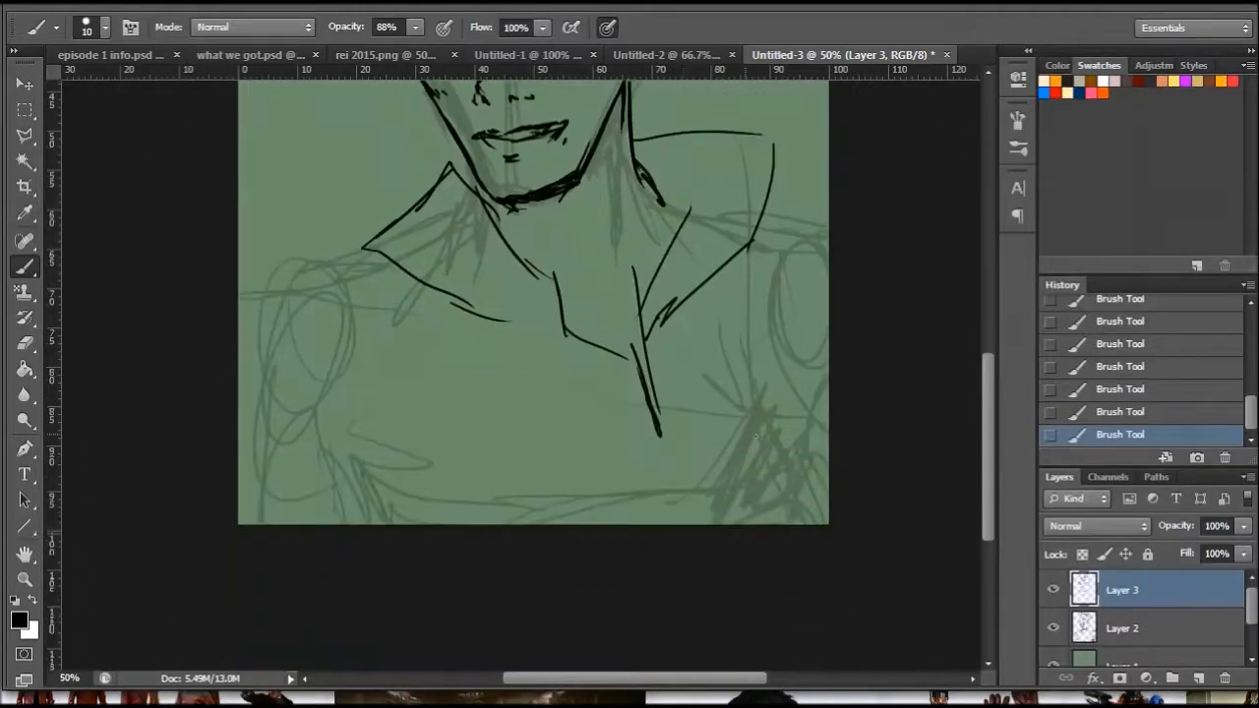
pyautogui.moveTo(652, 386); pyautogui.dragTo(691, 497)
pyautogui.moveTo(661, 428)
pyautogui.mouseDown()
pyautogui.moveTo(678, 524)
pyautogui.moveTo(690, 525)
pyautogui.mouseUp()
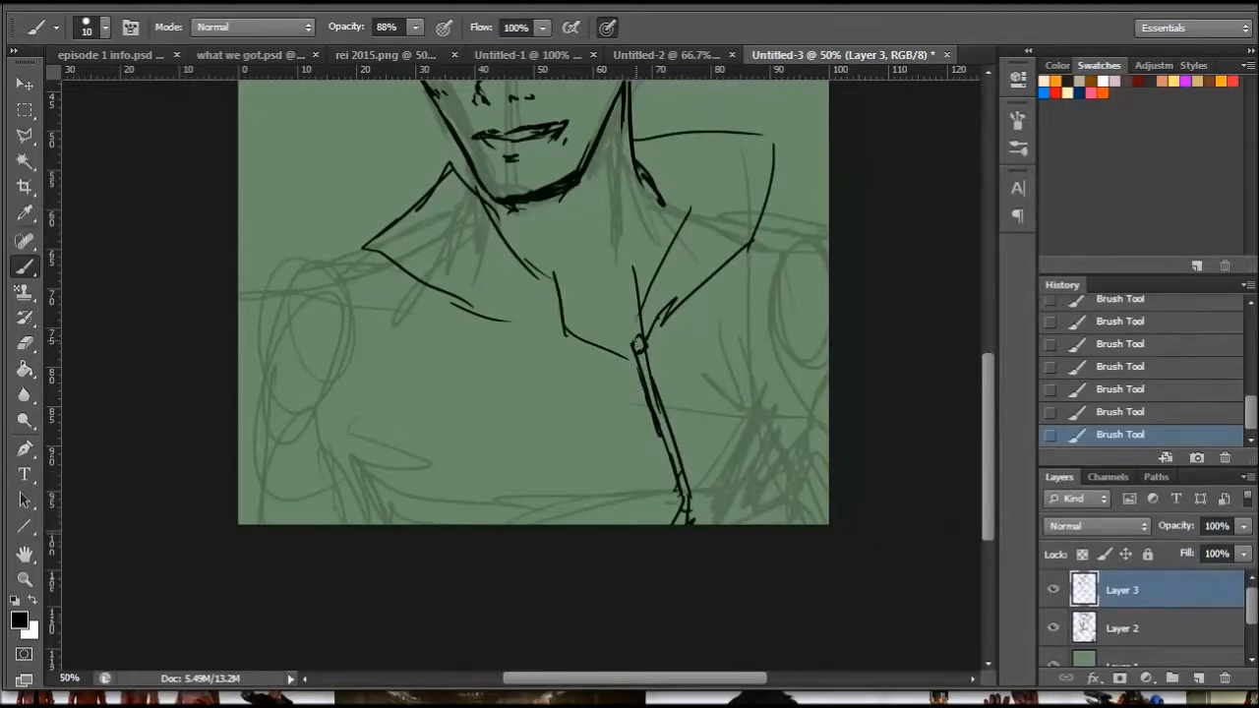
pyautogui.moveTo(649, 367); pyautogui.dragTo(644, 377)
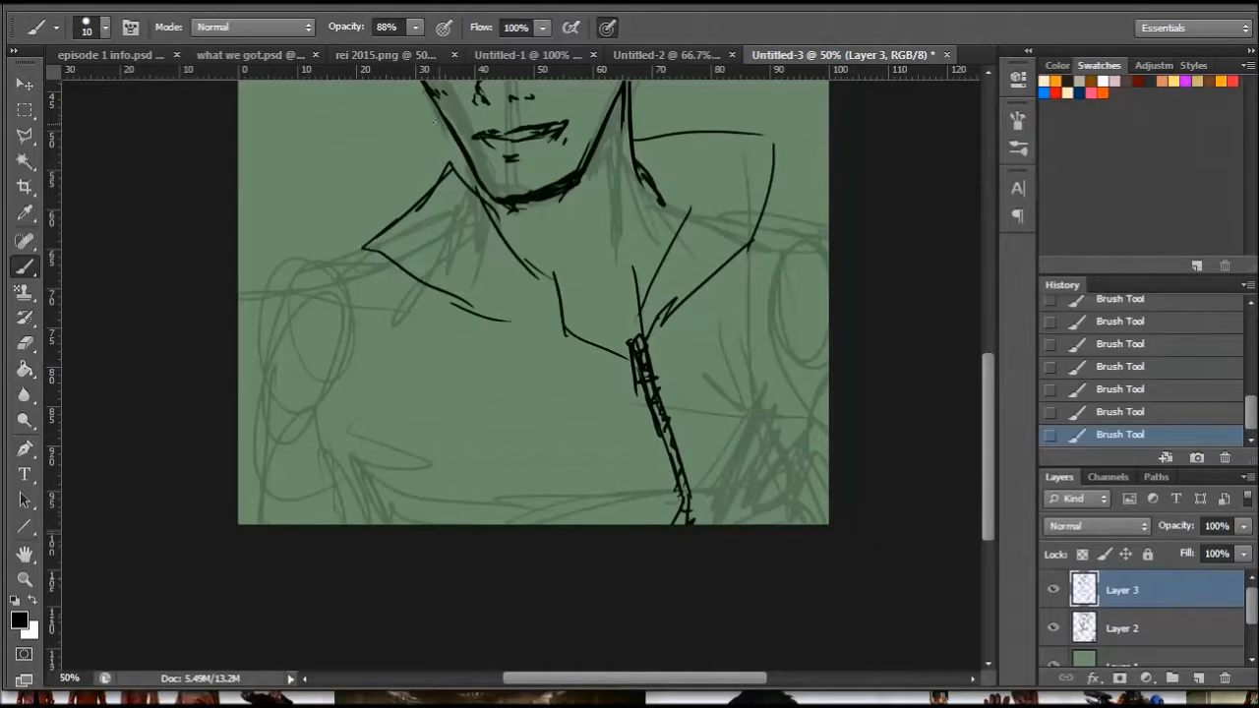
# - Erase the left collar flap and redraw it as a high collar hugging the neck, with zipper teeth along its front edge
pyautogui.scroll(5, 982, 396)
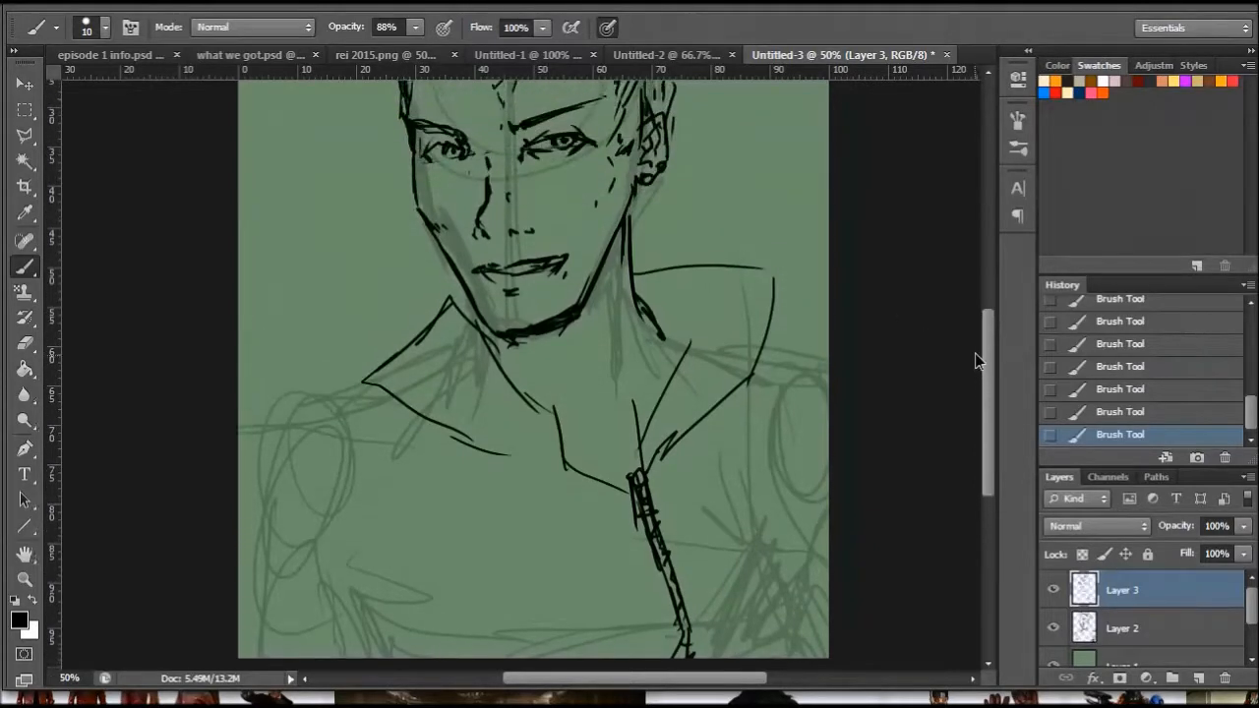
pyautogui.click(28, 346)
pyautogui.moveTo(570, 468)
pyautogui.mouseDown()
pyautogui.moveTo(546, 416)
pyautogui.moveTo(489, 397)
pyautogui.moveTo(492, 373)
pyautogui.moveTo(452, 340)
pyautogui.moveTo(476, 353)
pyautogui.moveTo(419, 312)
pyautogui.moveTo(420, 360)
pyautogui.moveTo(364, 387)
pyautogui.moveTo(417, 388)
pyautogui.moveTo(447, 454)
pyautogui.moveTo(434, 440)
pyautogui.moveTo(506, 443)
pyautogui.mouseUp()
pyautogui.press('b')
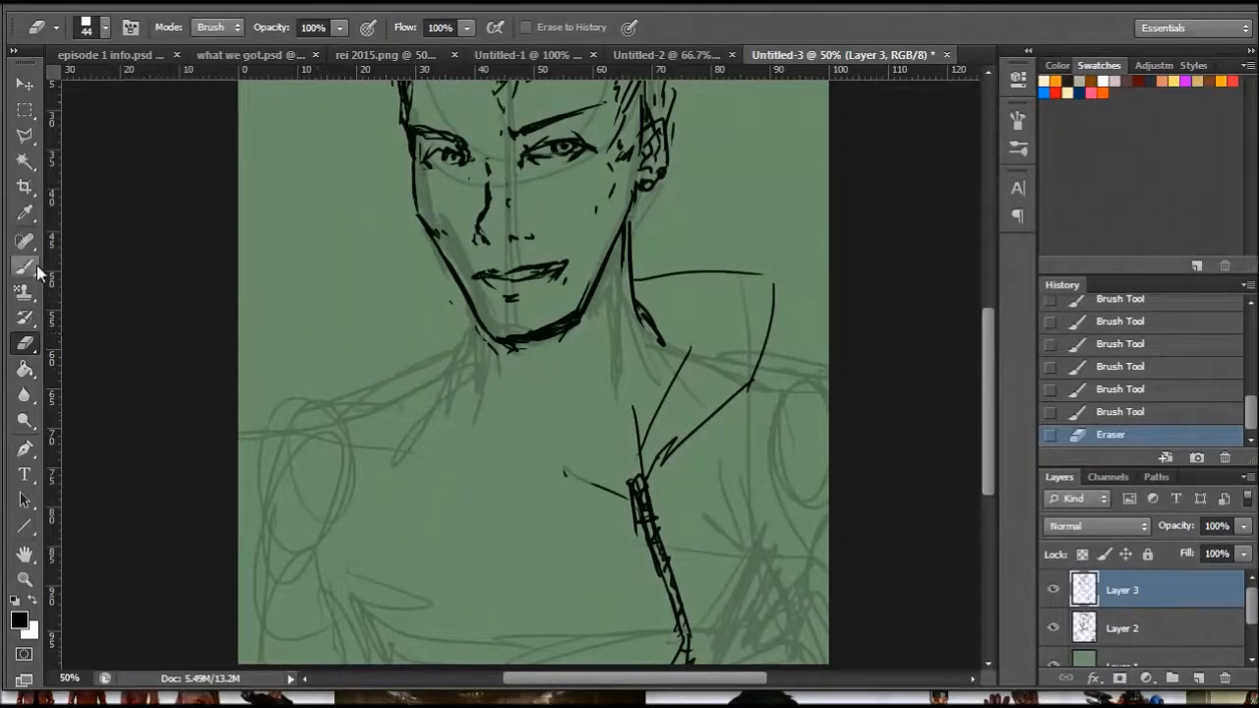
pyautogui.moveTo(389, 379)
pyautogui.mouseDown()
pyautogui.moveTo(435, 353)
pyautogui.moveTo(452, 308)
pyautogui.moveTo(445, 318)
pyautogui.moveTo(466, 309)
pyautogui.moveTo(545, 339)
pyautogui.moveTo(534, 340)
pyautogui.moveTo(546, 431)
pyautogui.moveTo(564, 472)
pyautogui.moveTo(595, 488)
pyautogui.mouseUp()
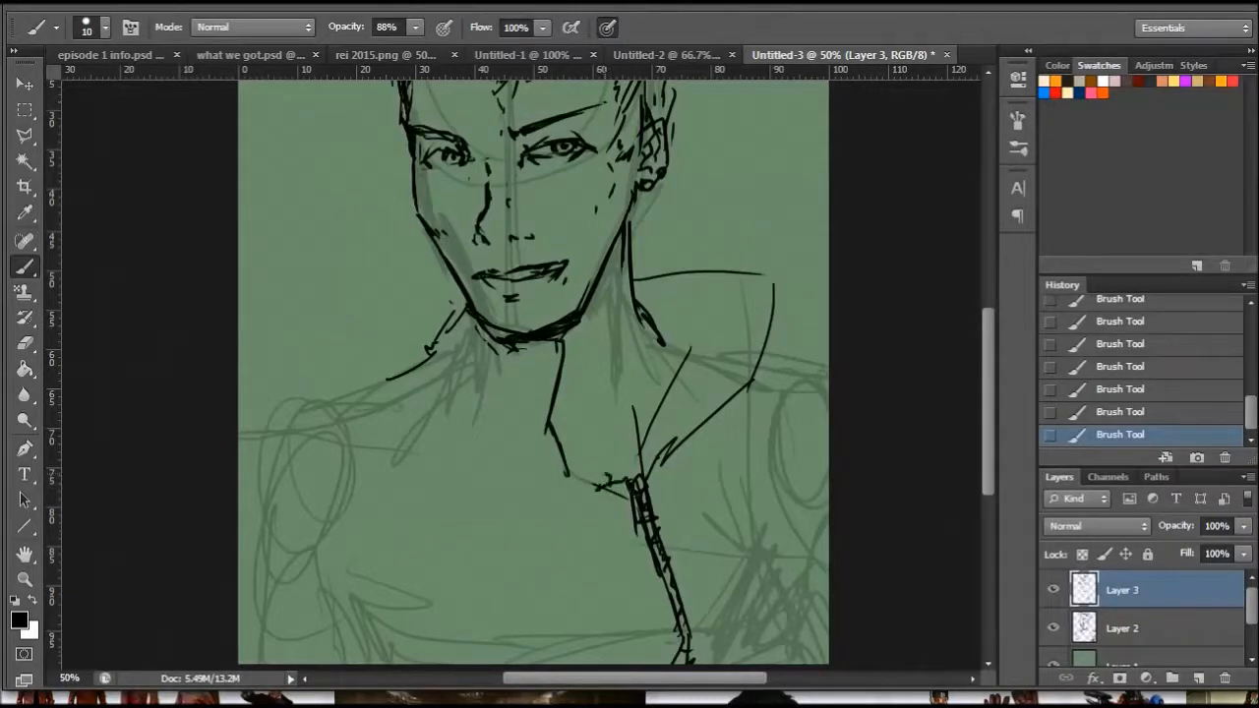
pyautogui.moveTo(561, 429); pyautogui.dragTo(576, 460)
pyautogui.moveTo(555, 410); pyautogui.dragTo(572, 346)
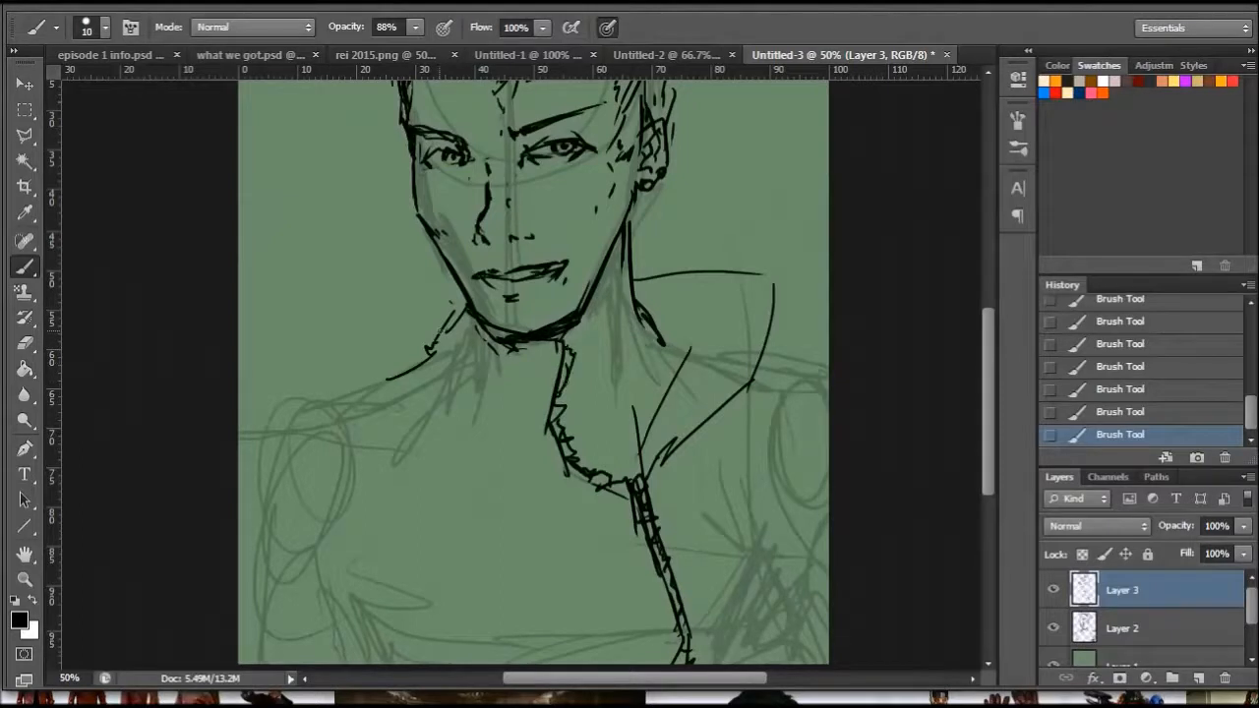
# - Add fold strokes beneath the left side of the collar and extend the left shoulder line outward
pyautogui.moveTo(429, 377); pyautogui.dragTo(494, 423)
pyautogui.moveTo(438, 403); pyautogui.dragTo(452, 432)
pyautogui.moveTo(398, 372); pyautogui.dragTo(311, 415)
# - Draw a toothed zipper strip along the inside edge of the open right collar flap, up to its tip
pyautogui.moveTo(658, 452)
pyautogui.mouseDown()
pyautogui.moveTo(691, 421)
pyautogui.moveTo(694, 435)
pyautogui.mouseUp()
pyautogui.moveTo(686, 426); pyautogui.dragTo(746, 342)
pyautogui.moveTo(707, 402)
pyautogui.mouseDown()
pyautogui.moveTo(742, 331)
pyautogui.moveTo(747, 344)
pyautogui.mouseUp()
pyautogui.moveTo(744, 277); pyautogui.dragTo(735, 334)
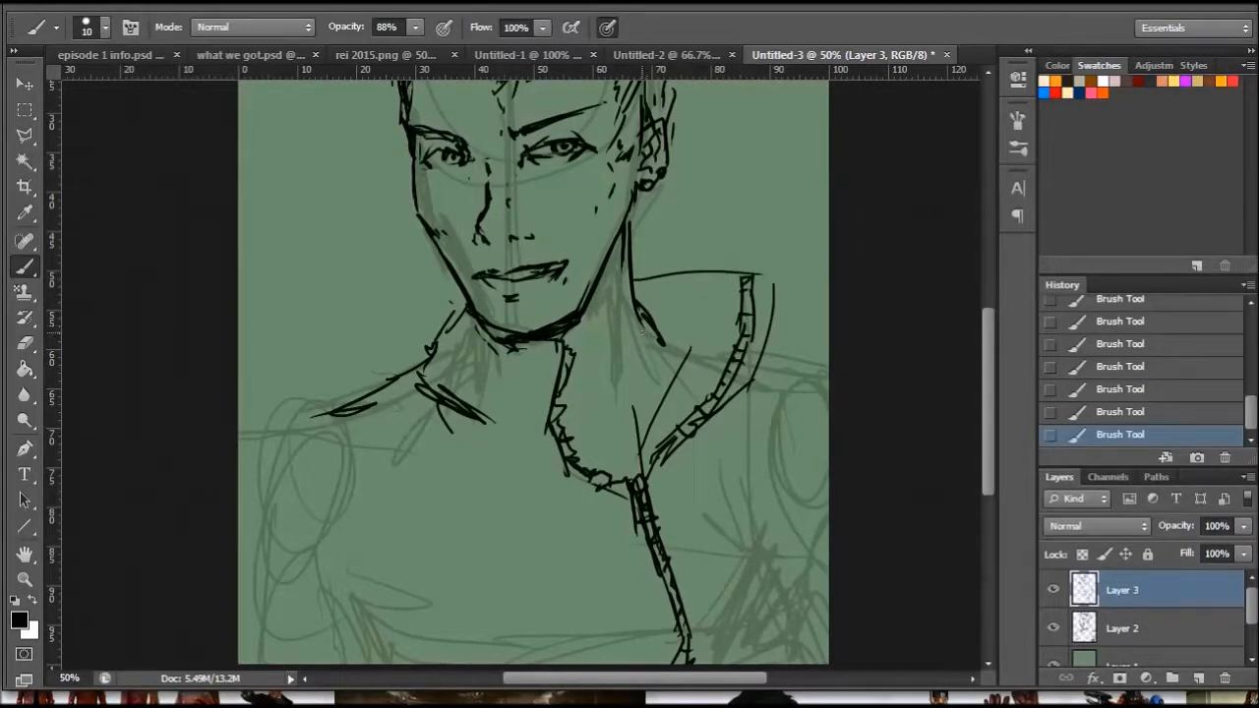
# - Draw the base of the neck and the inner collar folds inside the open right flap
pyautogui.moveTo(675, 347); pyautogui.dragTo(706, 364)
pyautogui.moveTo(634, 311)
pyautogui.mouseDown()
pyautogui.moveTo(630, 360)
pyautogui.moveTo(559, 393)
pyautogui.mouseUp()
pyautogui.moveTo(614, 364); pyautogui.dragTo(575, 386)
pyautogui.moveTo(637, 338); pyautogui.dragTo(612, 360)
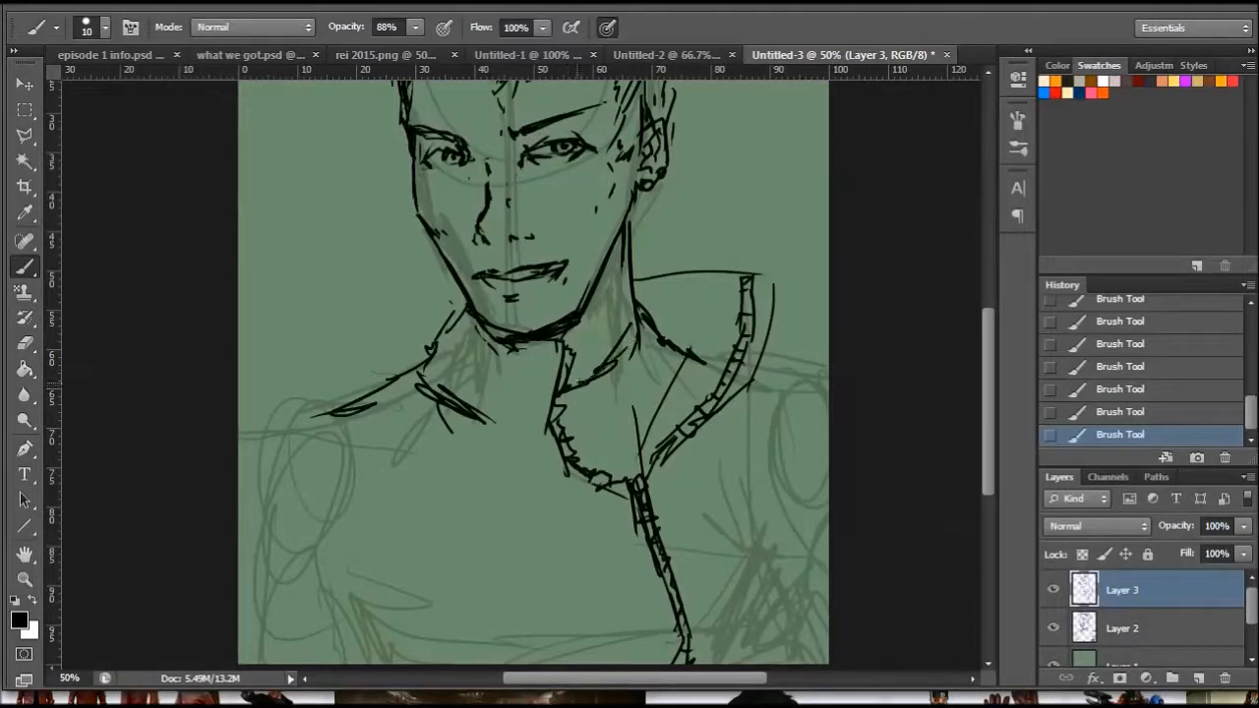
pyautogui.moveTo(578, 405); pyautogui.dragTo(612, 394)
pyautogui.moveTo(566, 433); pyautogui.dragTo(675, 377)
pyautogui.moveTo(684, 353); pyautogui.dragTo(722, 364)
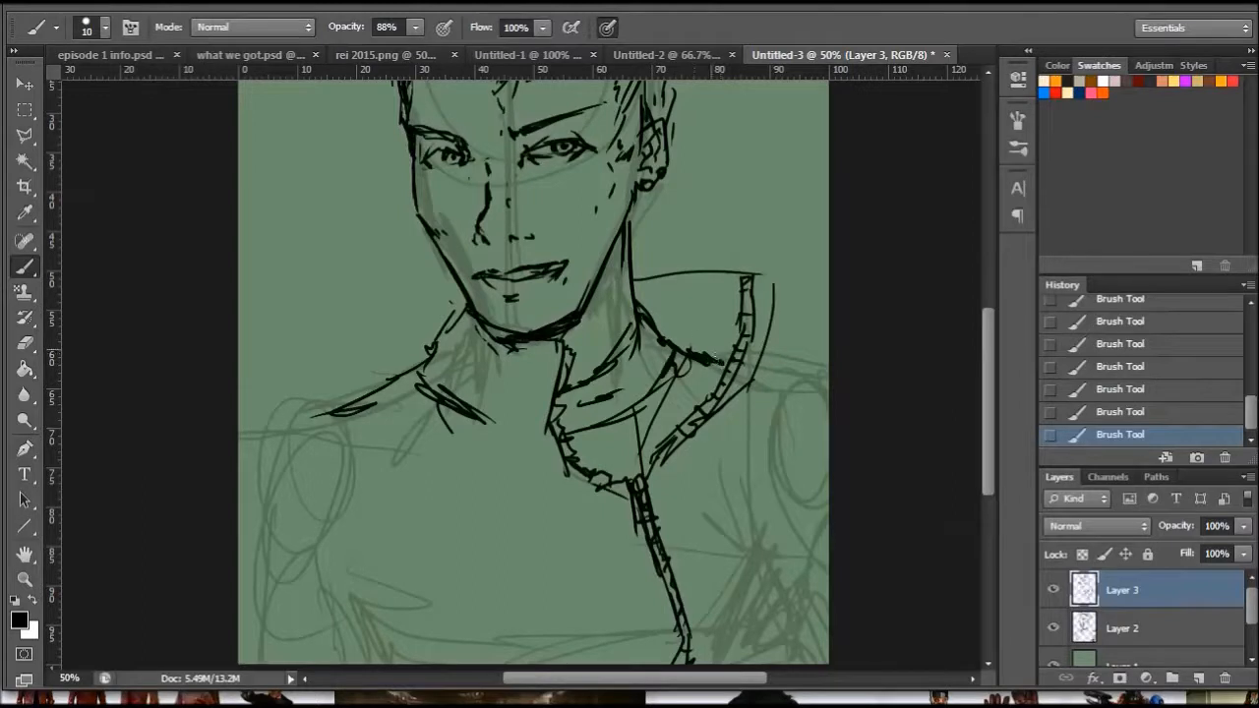
pyautogui.moveTo(640, 305); pyautogui.dragTo(708, 317)
pyautogui.moveTo(674, 334); pyautogui.dragTo(698, 338)
# - Draw the left collar's upper rim and clean up the stray strokes under the chin with a 16 px eraser
pyautogui.moveTo(457, 322); pyautogui.dragTo(540, 359)
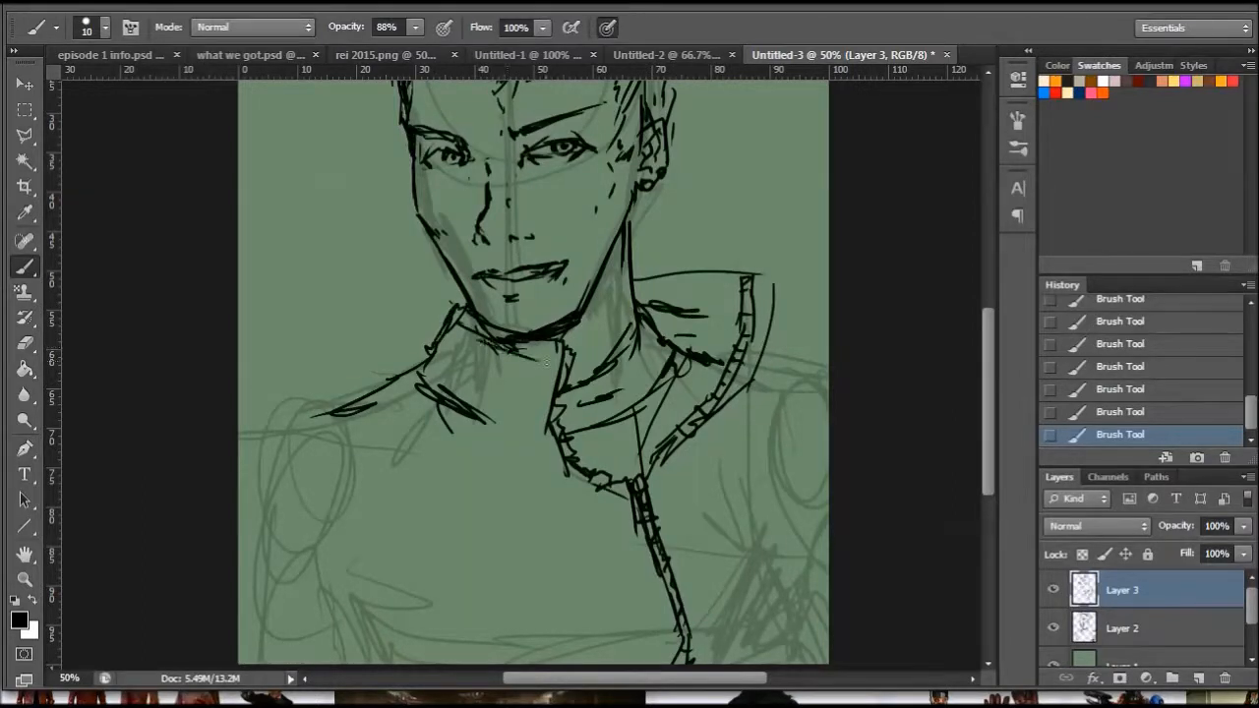
pyautogui.click(24, 343)
pyautogui.rightClick(615, 289)
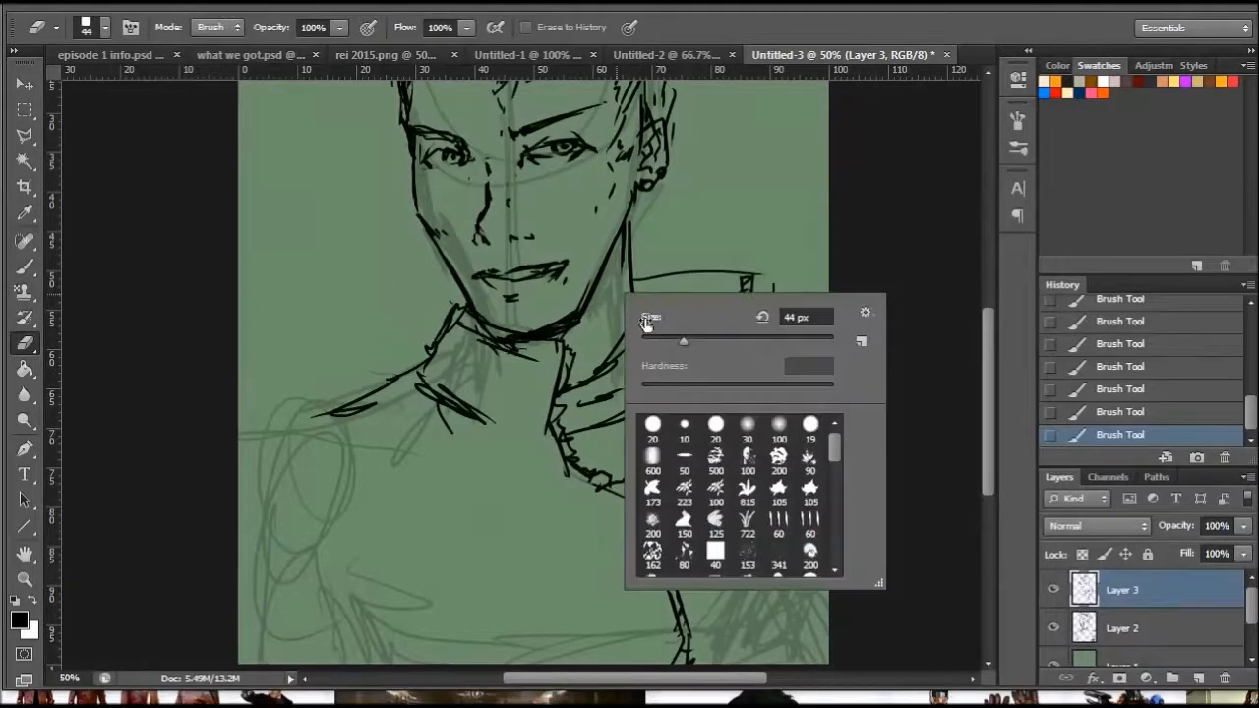
pyautogui.moveTo(484, 330)
pyautogui.mouseDown()
pyautogui.moveTo(537, 345)
pyautogui.moveTo(524, 347)
pyautogui.mouseUp()
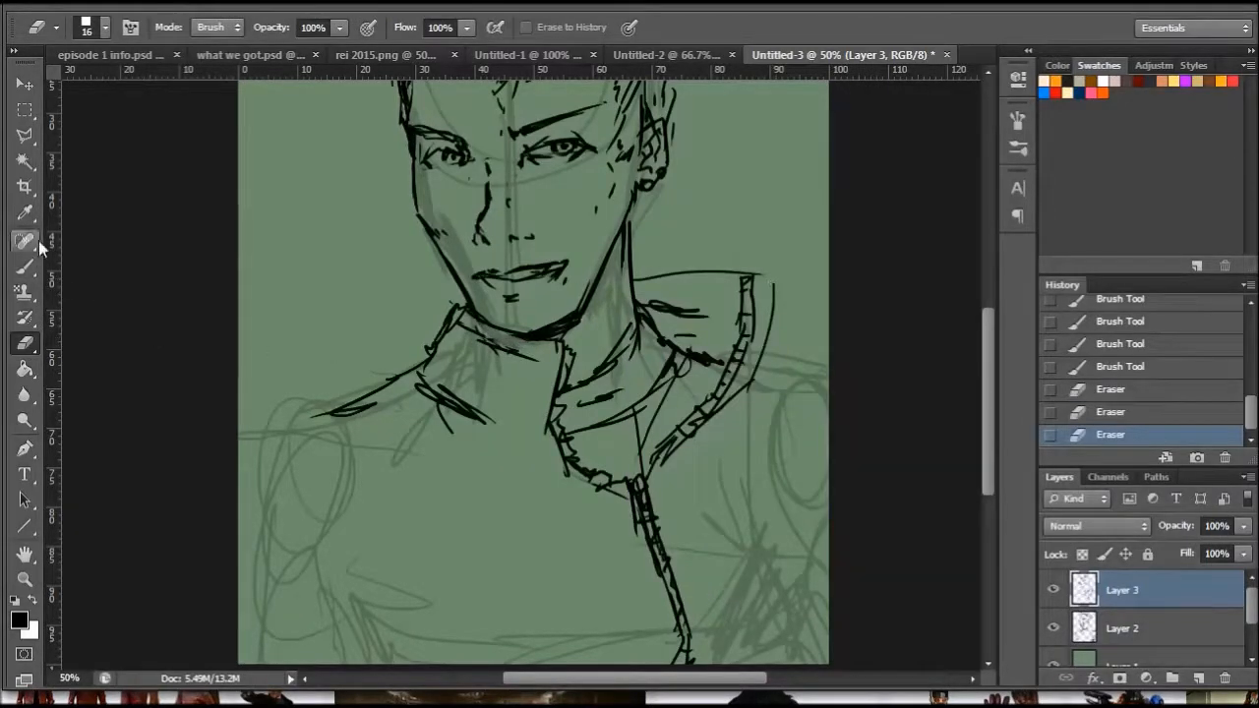
# - Reinforce the tips of both collar sides with the brush and draw the right shoulder line to the canvas edge
pyautogui.click(24, 265)
pyautogui.moveTo(455, 302)
pyautogui.mouseDown()
pyautogui.moveTo(447, 318)
pyautogui.moveTo(459, 316)
pyautogui.mouseUp()
pyautogui.moveTo(773, 290); pyautogui.dragTo(773, 297)
pyautogui.moveTo(756, 373); pyautogui.dragTo(837, 387)
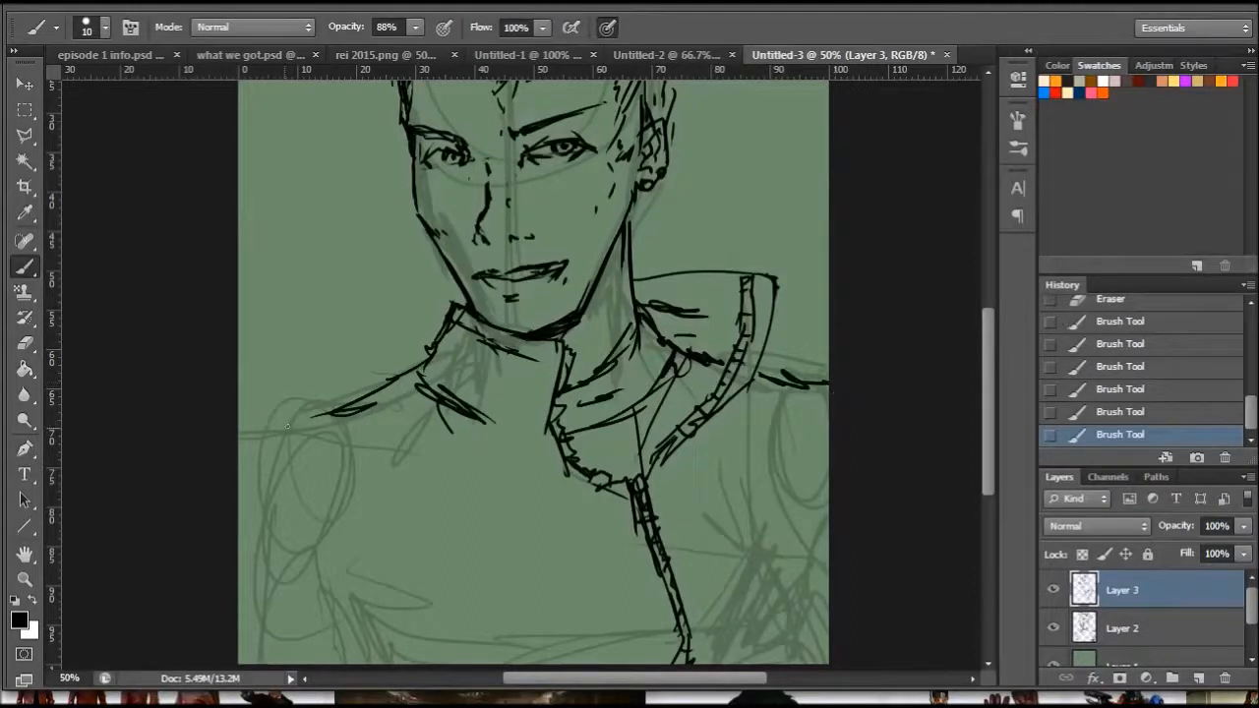
# - Outline the left sleeve from the shoulder down to the canvas's lower edge, with outer and inner contours
pyautogui.moveTo(300, 417)
pyautogui.mouseDown()
pyautogui.moveTo(252, 435)
pyautogui.moveTo(269, 511)
pyautogui.moveTo(240, 668)
pyautogui.mouseUp()
pyautogui.moveTo(307, 430)
pyautogui.mouseDown()
pyautogui.moveTo(350, 539)
pyautogui.moveTo(354, 664)
pyautogui.mouseUp()
pyautogui.moveTo(348, 547); pyautogui.dragTo(352, 664)
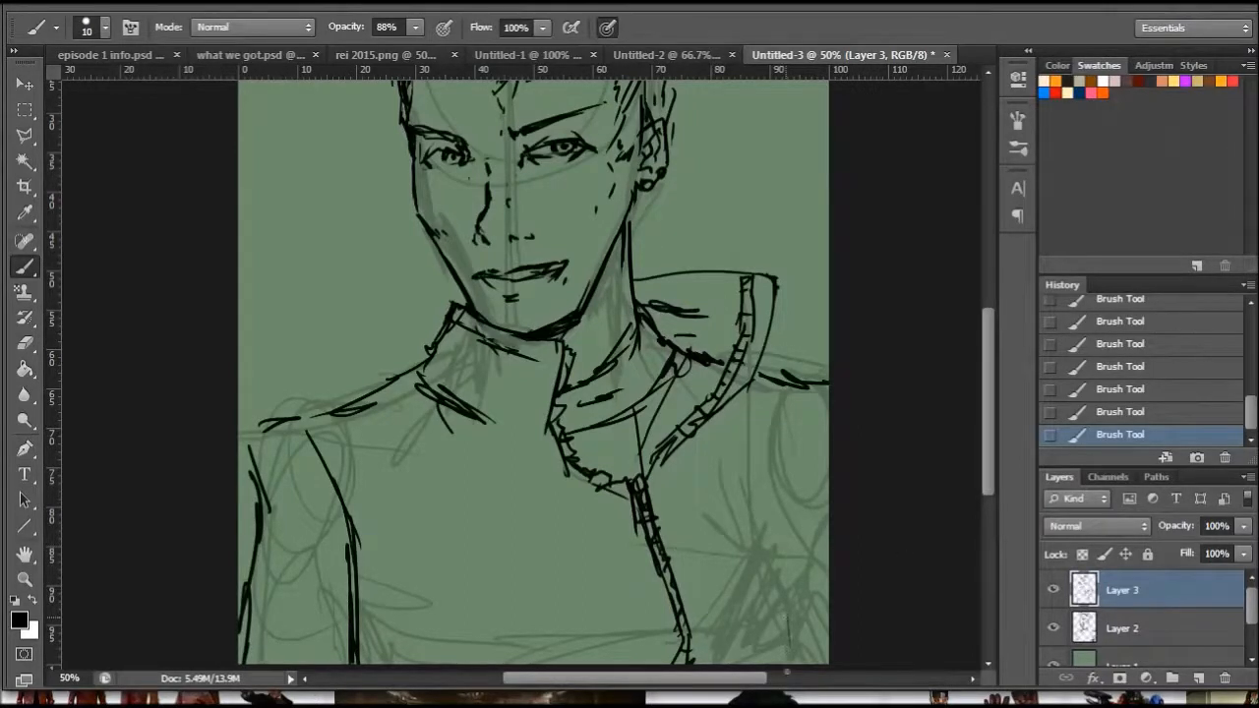
# - Draw the right armhole seam and the torso's right side from the shoulder down to the canvas's lower edge
pyautogui.moveTo(787, 580); pyautogui.dragTo(786, 667)
pyautogui.click(787, 676)
pyautogui.hscroll(-10, 896, 406)
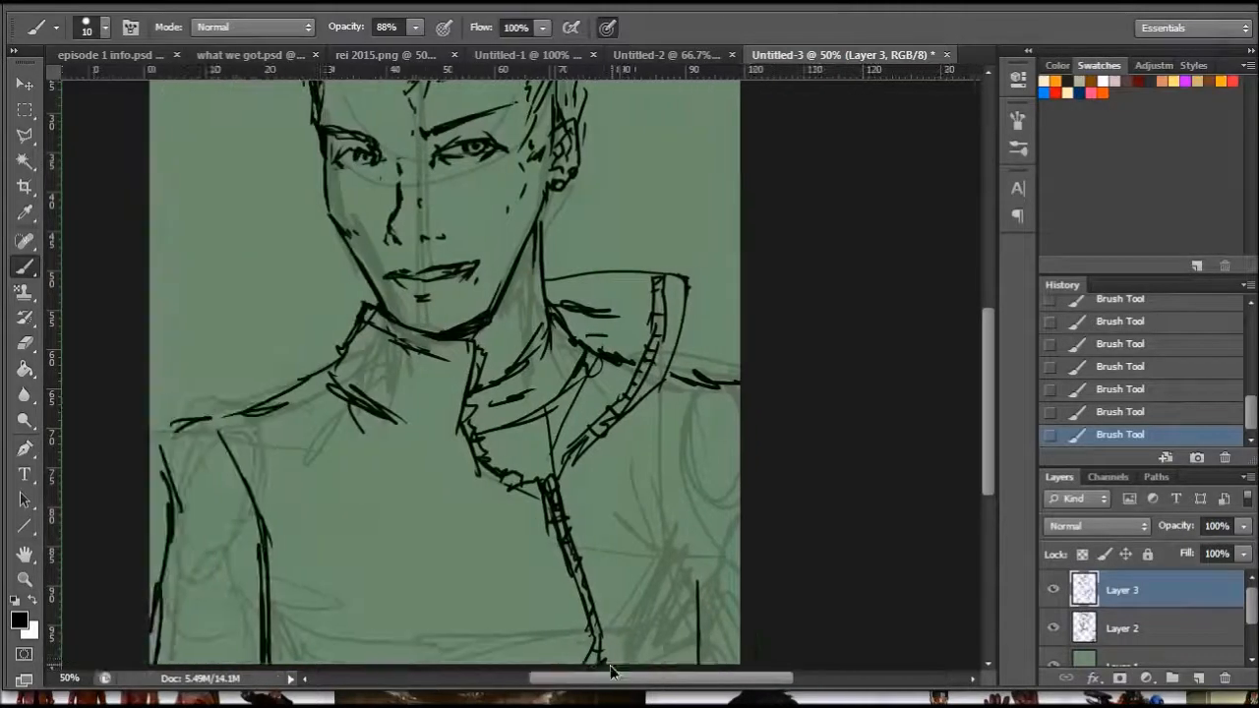
pyautogui.moveTo(986, 397); pyautogui.dragTo(986, 436)
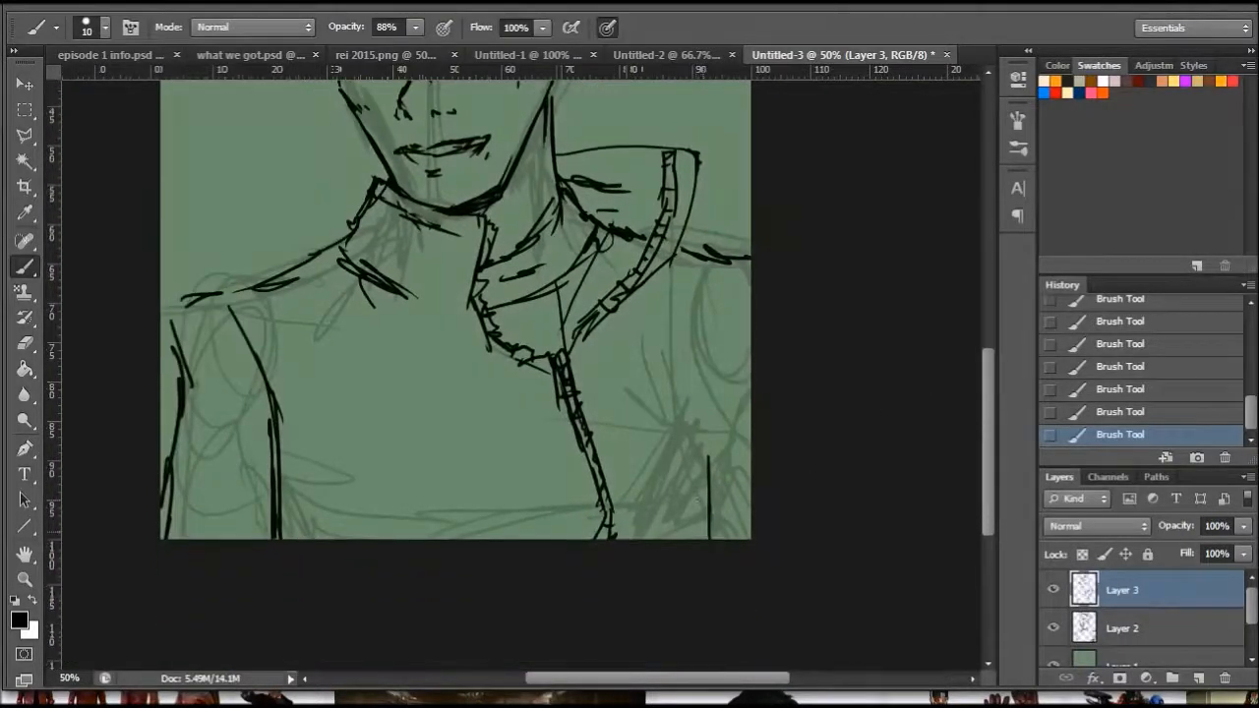
pyautogui.moveTo(706, 536); pyautogui.dragTo(707, 418)
pyautogui.moveTo(662, 382); pyautogui.dragTo(696, 490)
pyautogui.moveTo(669, 354); pyautogui.dragTo(684, 438)
pyautogui.moveTo(686, 381); pyautogui.dragTo(701, 503)
pyautogui.moveTo(701, 432); pyautogui.dragTo(700, 539)
pyautogui.moveTo(680, 395); pyautogui.dragTo(710, 275)
pyautogui.moveTo(688, 352); pyautogui.dragTo(726, 261)
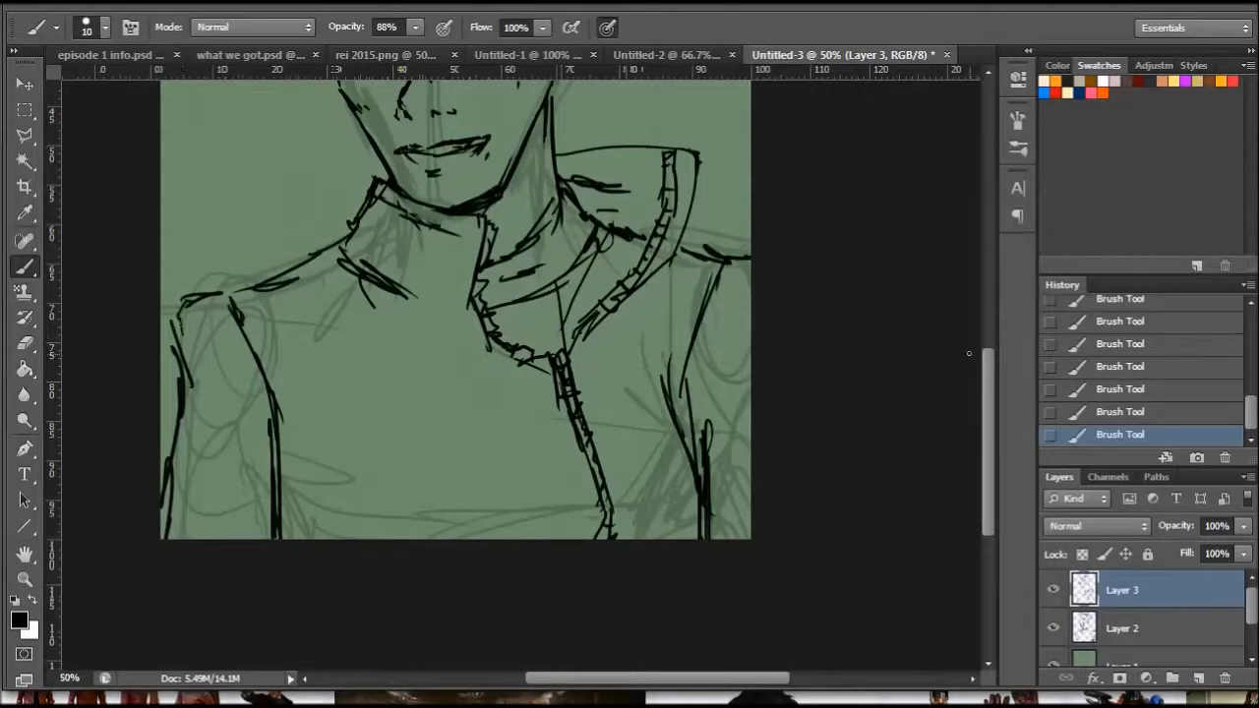
# - Draw a round button at the front of the collar and add hatching at the jacket's lower right side
pyautogui.moveTo(989, 380); pyautogui.dragTo(989, 341)
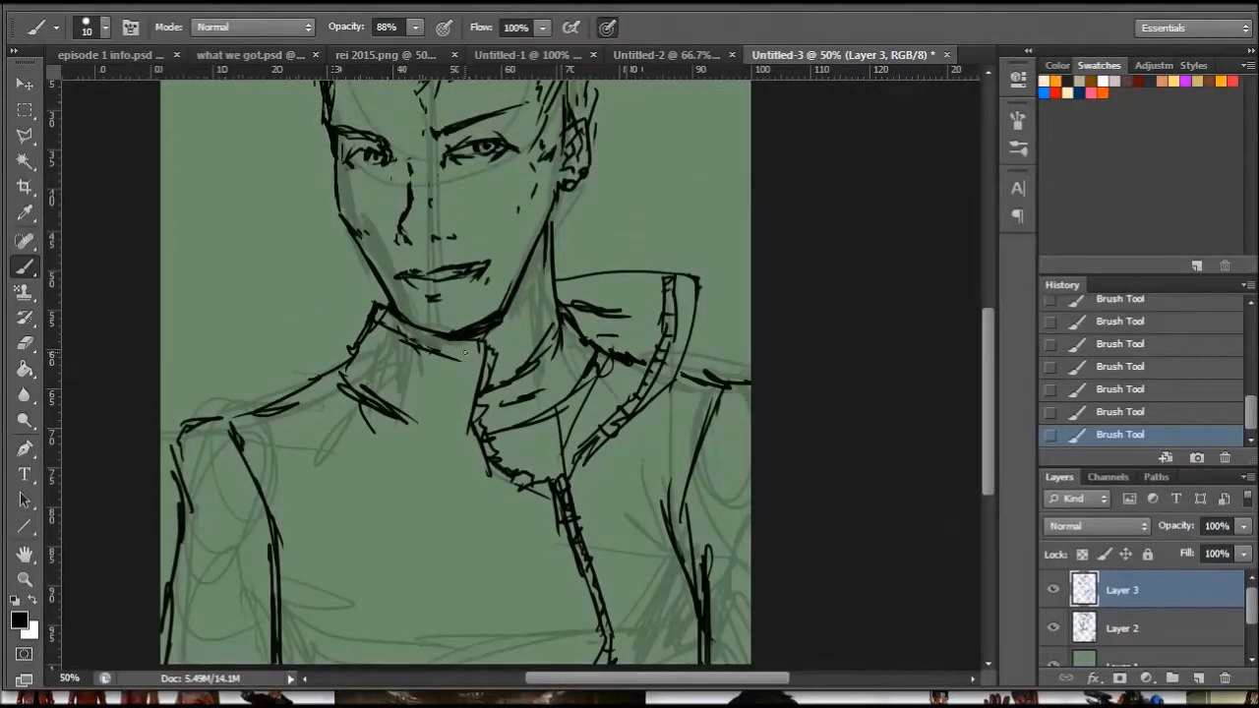
pyautogui.moveTo(462, 355); pyautogui.dragTo(469, 349)
pyautogui.moveTo(691, 611)
pyautogui.mouseDown()
pyautogui.moveTo(645, 653)
pyautogui.moveTo(687, 645)
pyautogui.mouseUp()
pyautogui.scroll(2, 982, 365)
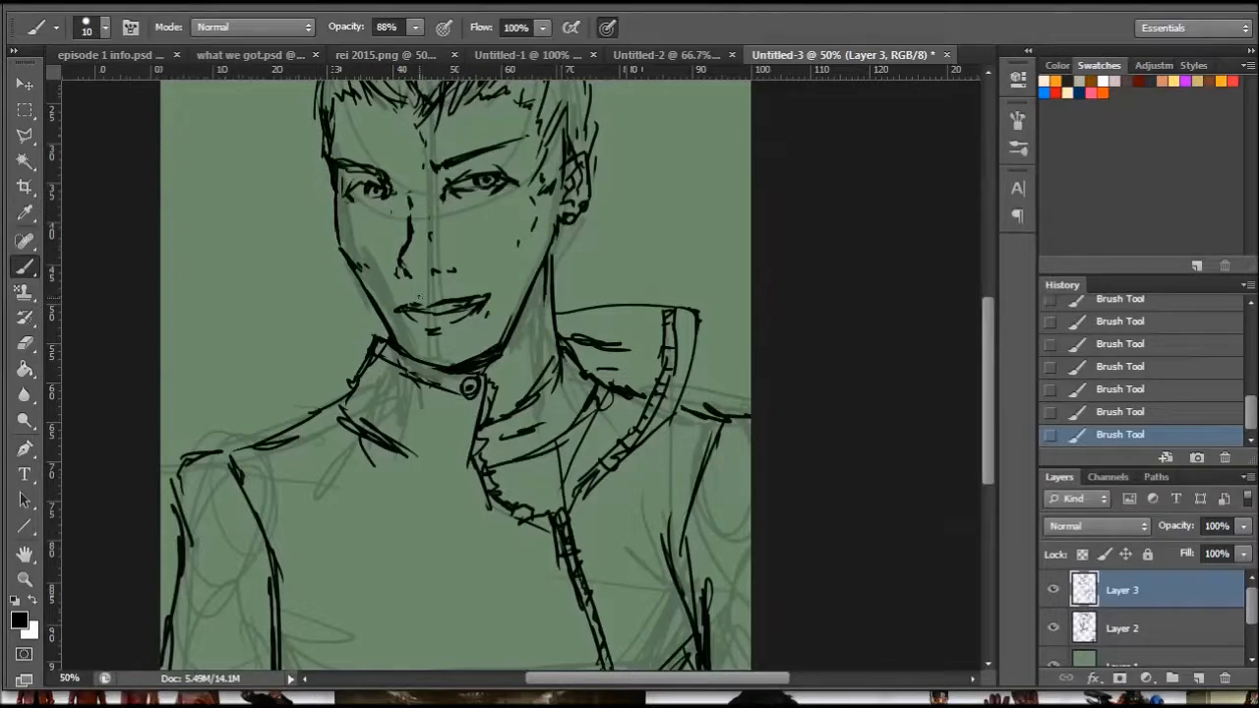
# - Handwrite "I heard" to the right of the hair and set Layer 3's opacity to 88%
pyautogui.moveTo(984, 350); pyautogui.dragTo(983, 266)
pyautogui.moveTo(645, 146)
pyautogui.mouseDown()
pyautogui.moveTo(700, 167)
pyautogui.moveTo(719, 144)
pyautogui.mouseUp()
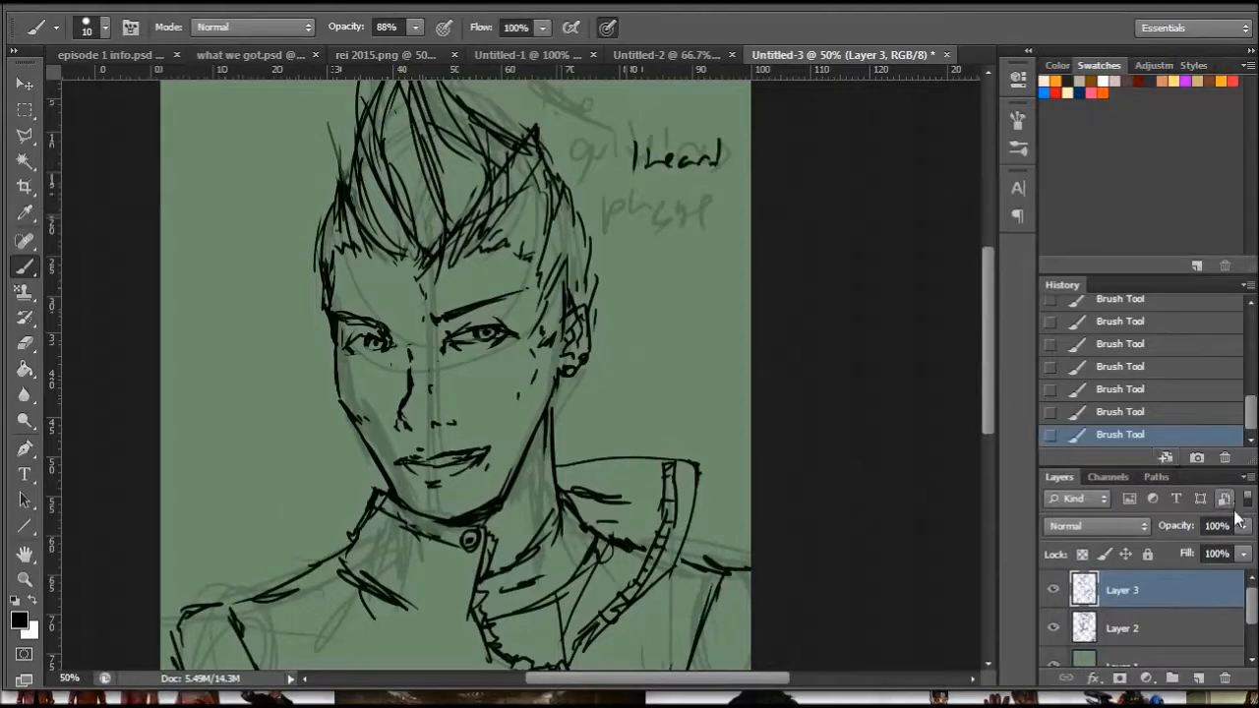
pyautogui.click(1243, 525)
pyautogui.moveTo(1241, 547); pyautogui.dragTo(1231, 548)
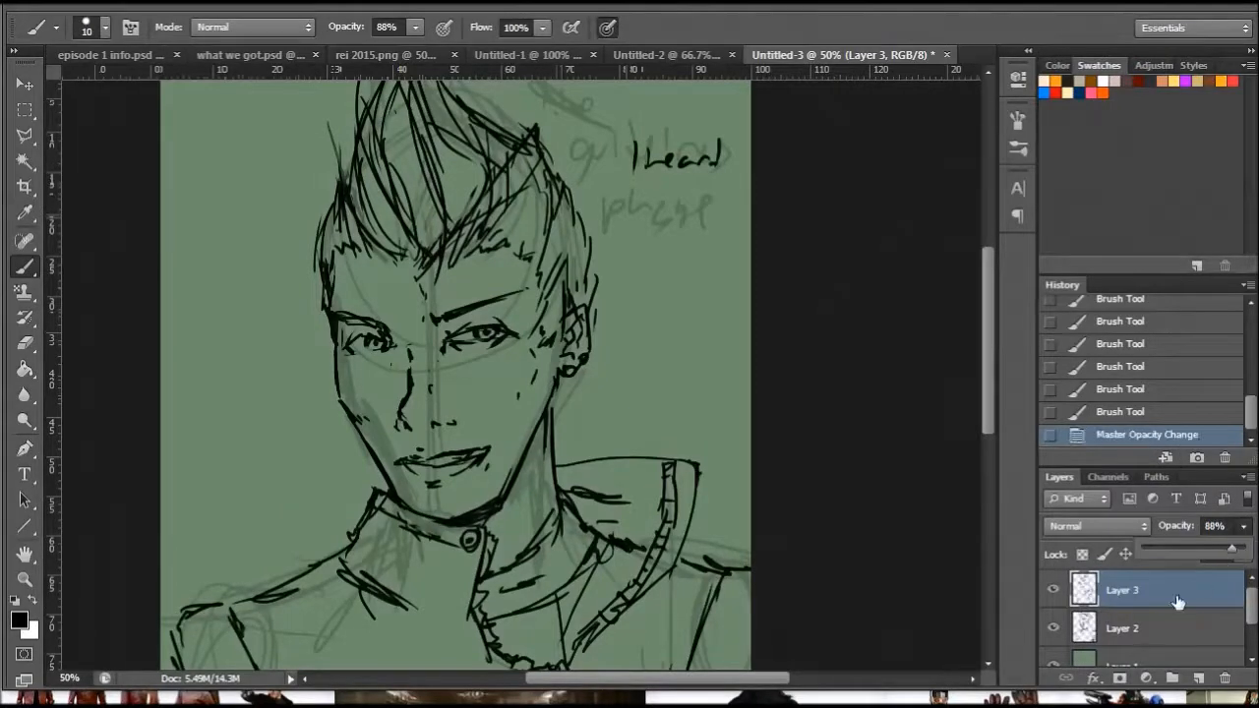
# - Add a new layer beneath Layer 3 and paint the face, ear and neck in pale peach with a square 83 px brush
pyautogui.keyDown('ctrl'); pyautogui.click(1197, 677); pyautogui.keyUp('ctrl')
pyautogui.moveTo(990, 331); pyautogui.dragTo(984, 385)
pyautogui.press('z')
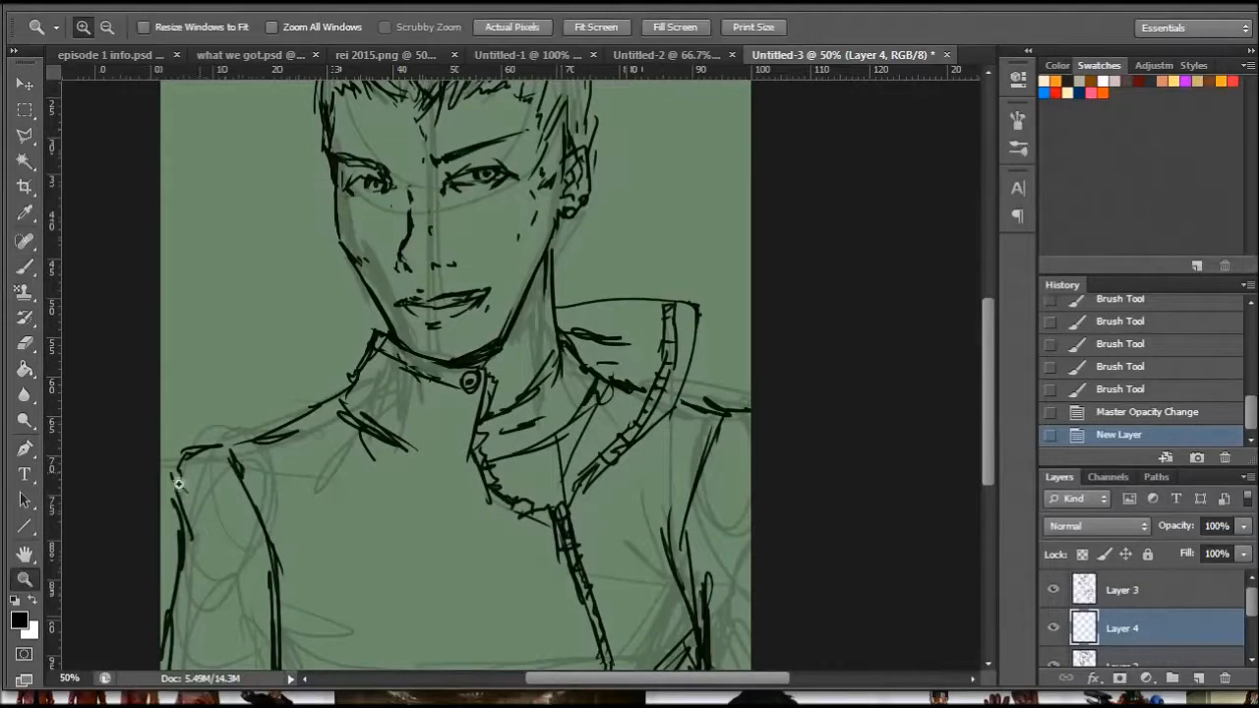
pyautogui.rightClick(578, 285)
pyautogui.click(651, 390)
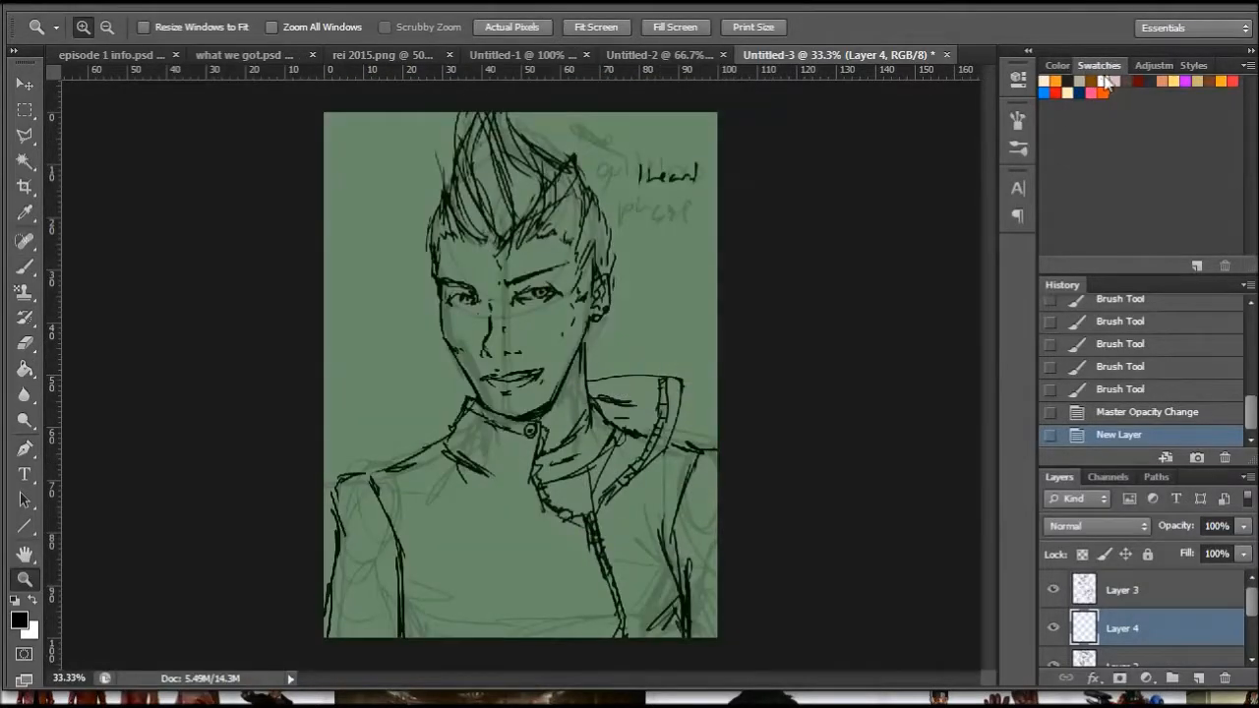
pyautogui.click(1049, 80)
pyautogui.click(24, 266)
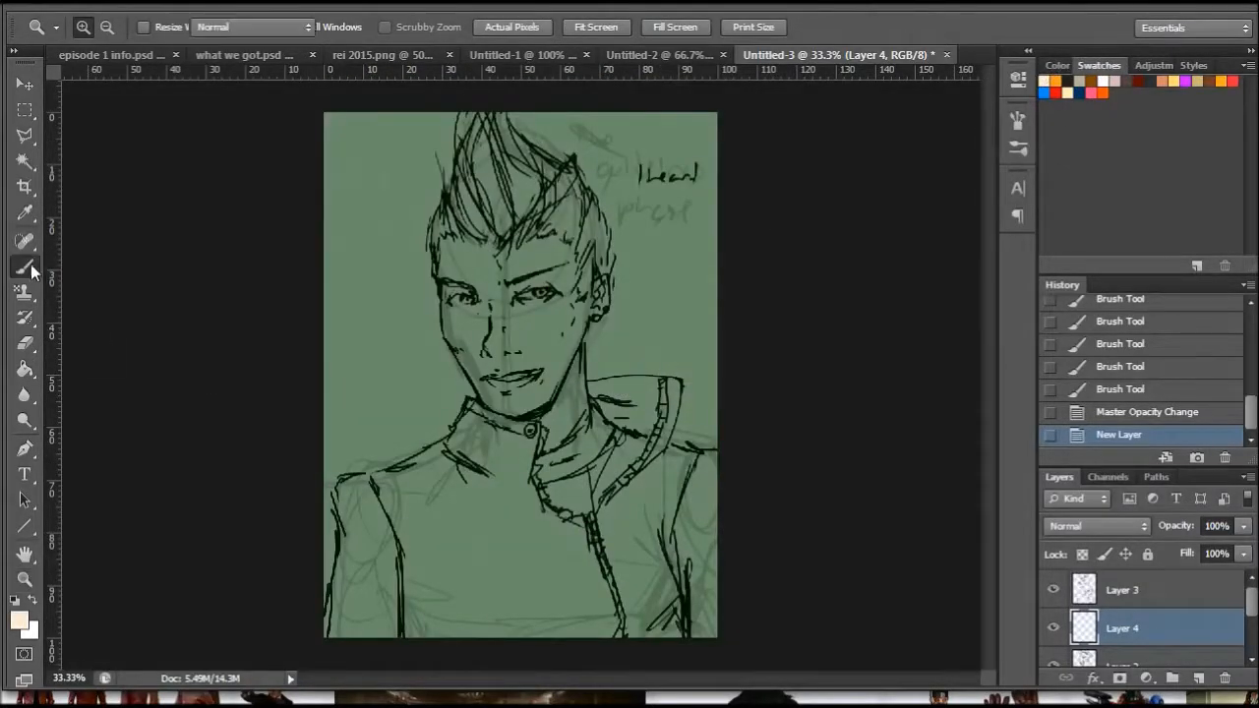
pyautogui.rightClick(550, 287)
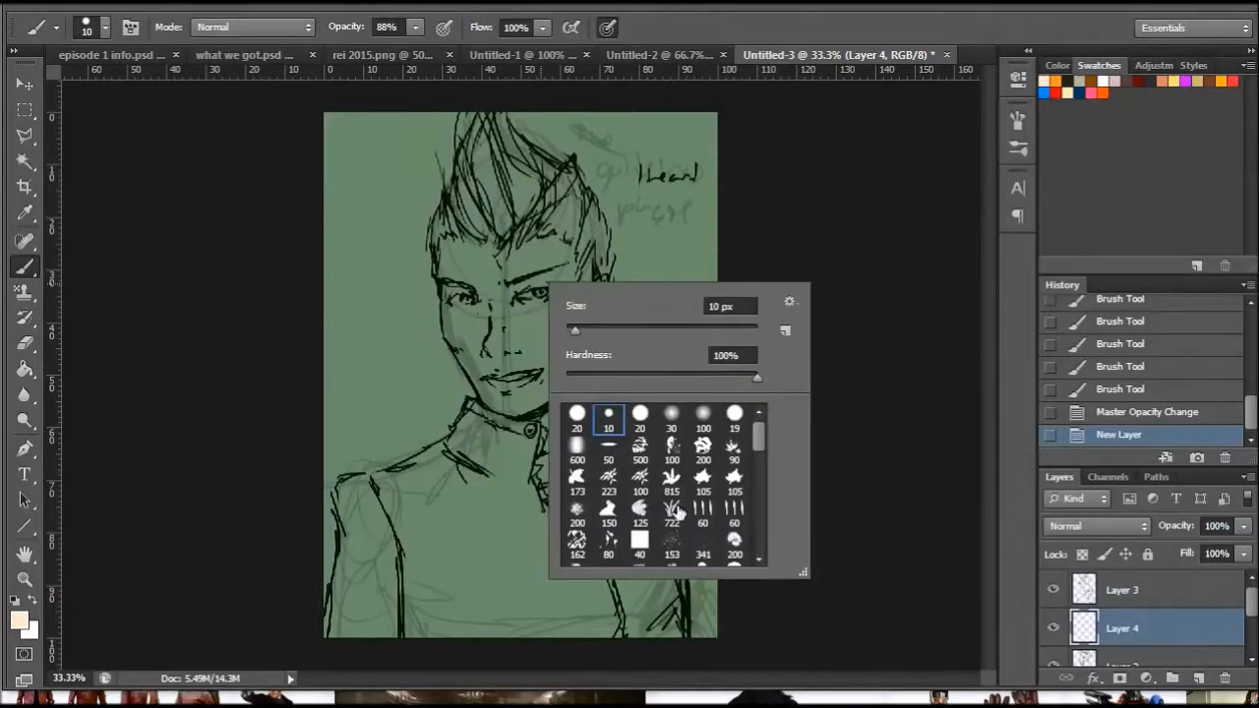
pyautogui.moveTo(758, 433); pyautogui.dragTo(774, 531)
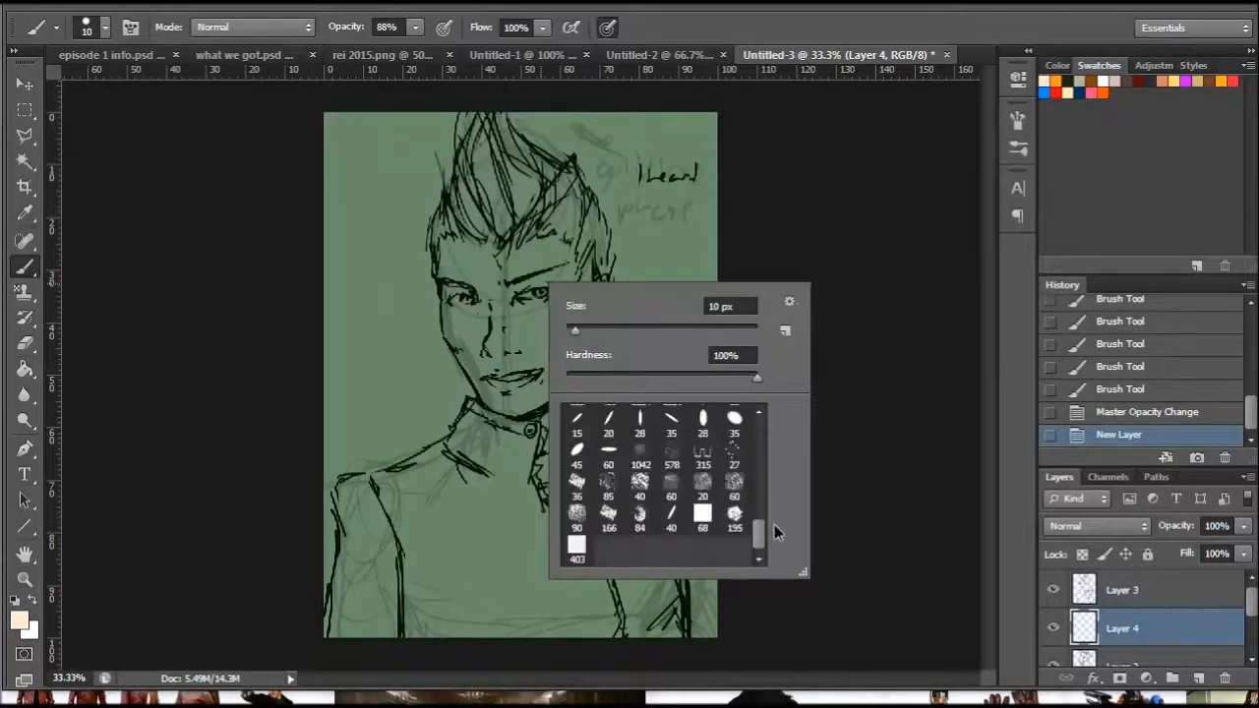
pyautogui.click(697, 526)
pyautogui.moveTo(631, 329); pyautogui.dragTo(646, 330)
pyautogui.moveTo(453, 256)
pyautogui.mouseDown()
pyautogui.moveTo(493, 386)
pyautogui.moveTo(535, 394)
pyautogui.moveTo(556, 295)
pyautogui.moveTo(514, 318)
pyautogui.moveTo(518, 261)
pyautogui.moveTo(566, 369)
pyautogui.moveTo(590, 295)
pyautogui.moveTo(565, 452)
pyautogui.moveTo(563, 378)
pyautogui.moveTo(565, 423)
pyautogui.moveTo(529, 484)
pyautogui.mouseUp()
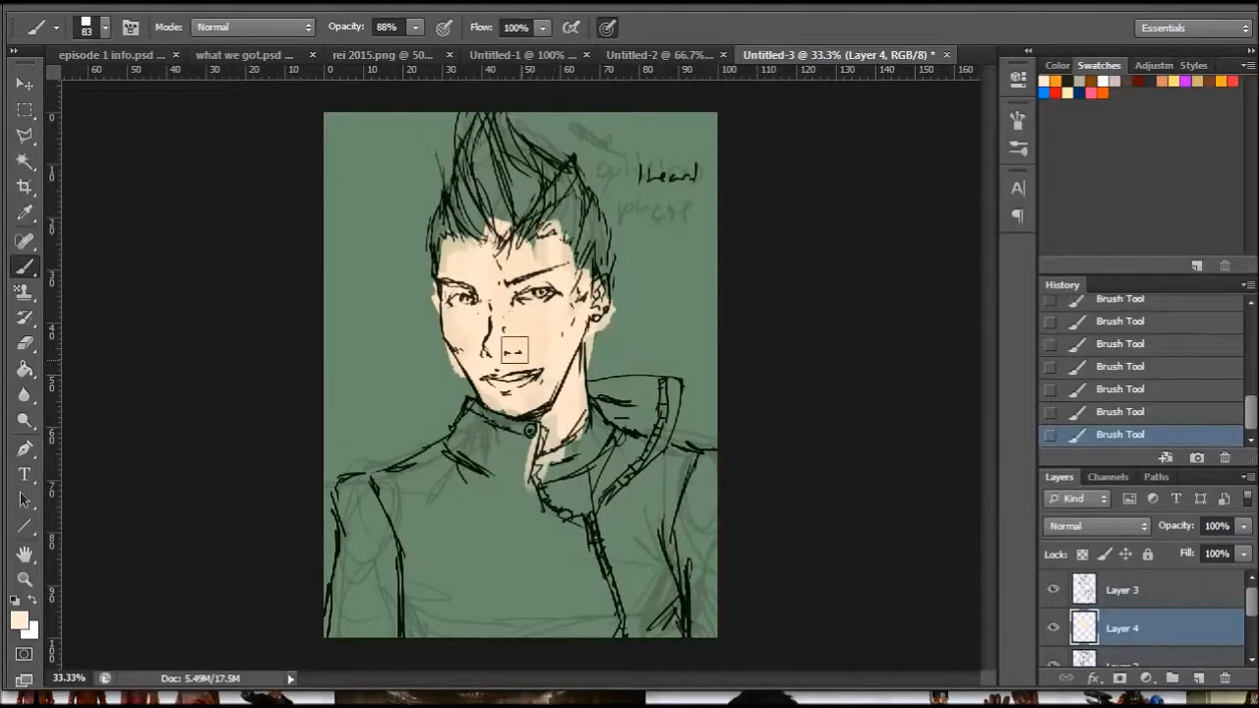
# - Paint the jacket's inner collar near-black and fill the rest of the jacket with dark olive green (#464c2c) on Layer 4
pyautogui.click(1079, 81)
pyautogui.moveTo(609, 418)
pyautogui.mouseDown()
pyautogui.moveTo(532, 475)
pyautogui.moveTo(584, 487)
pyautogui.moveTo(549, 476)
pyautogui.moveTo(595, 511)
pyautogui.mouseUp()
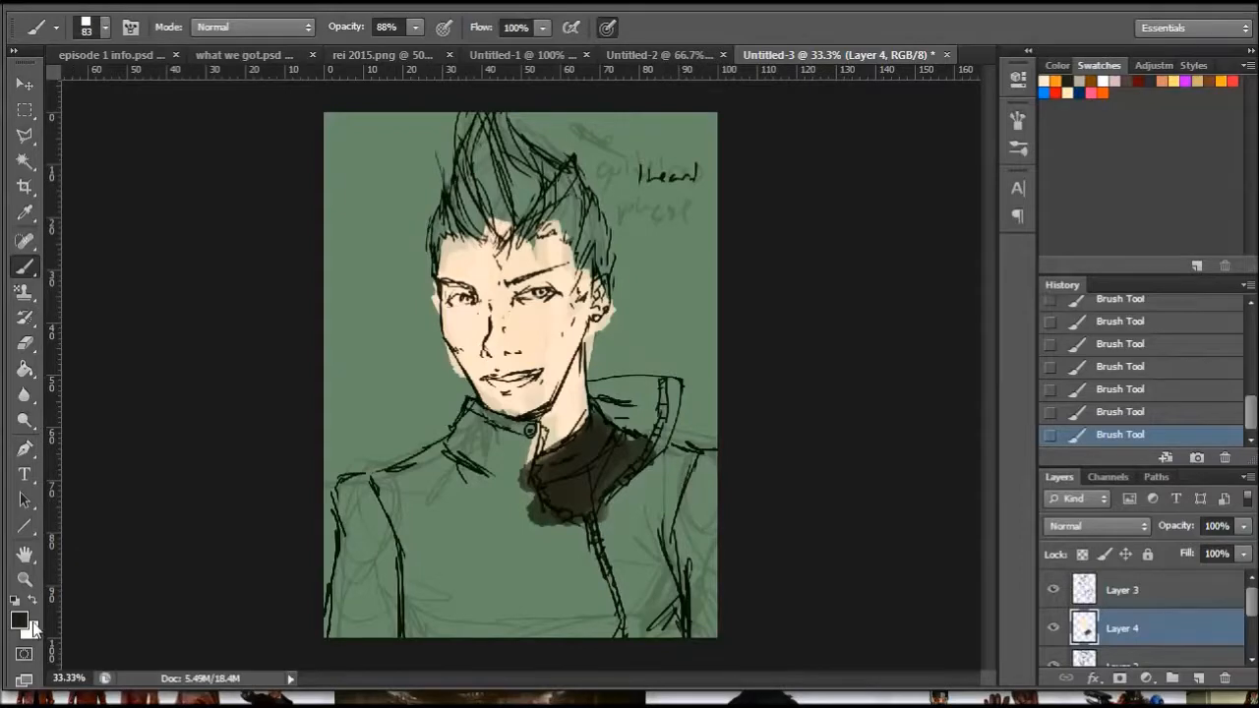
pyautogui.click(33, 624)
pyautogui.moveTo(813, 445); pyautogui.dragTo(789, 461)
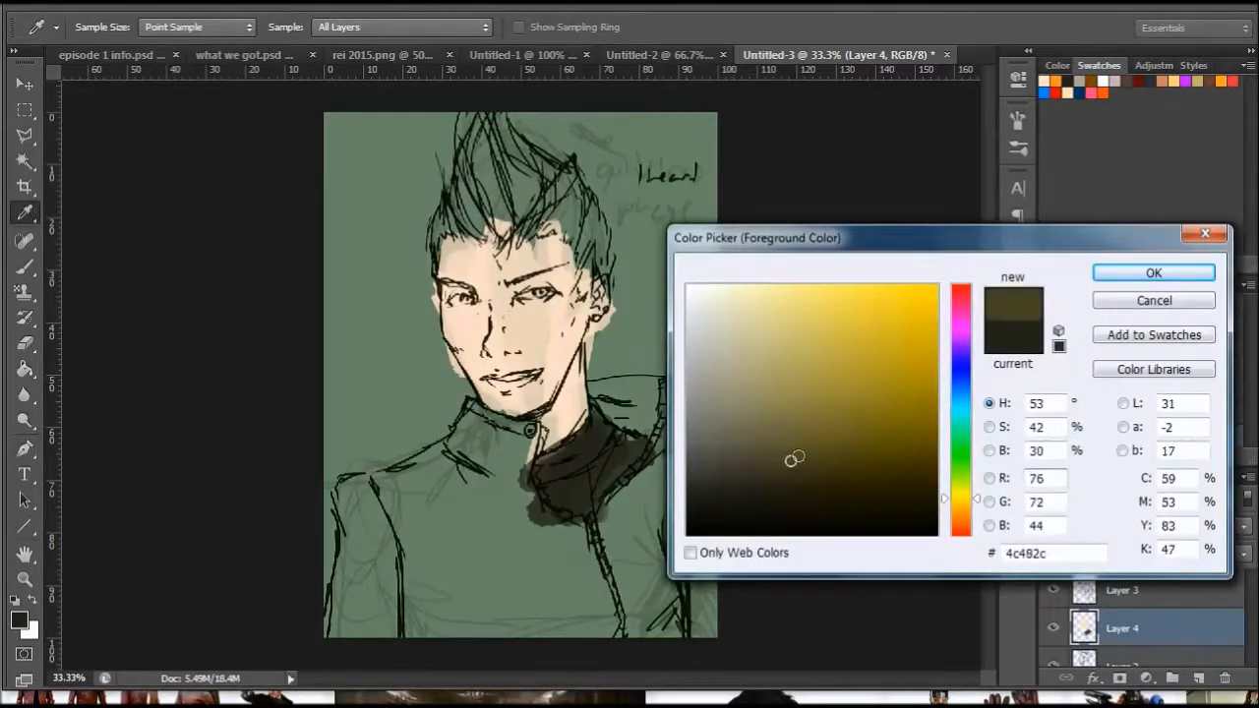
pyautogui.moveTo(958, 492); pyautogui.dragTo(958, 485)
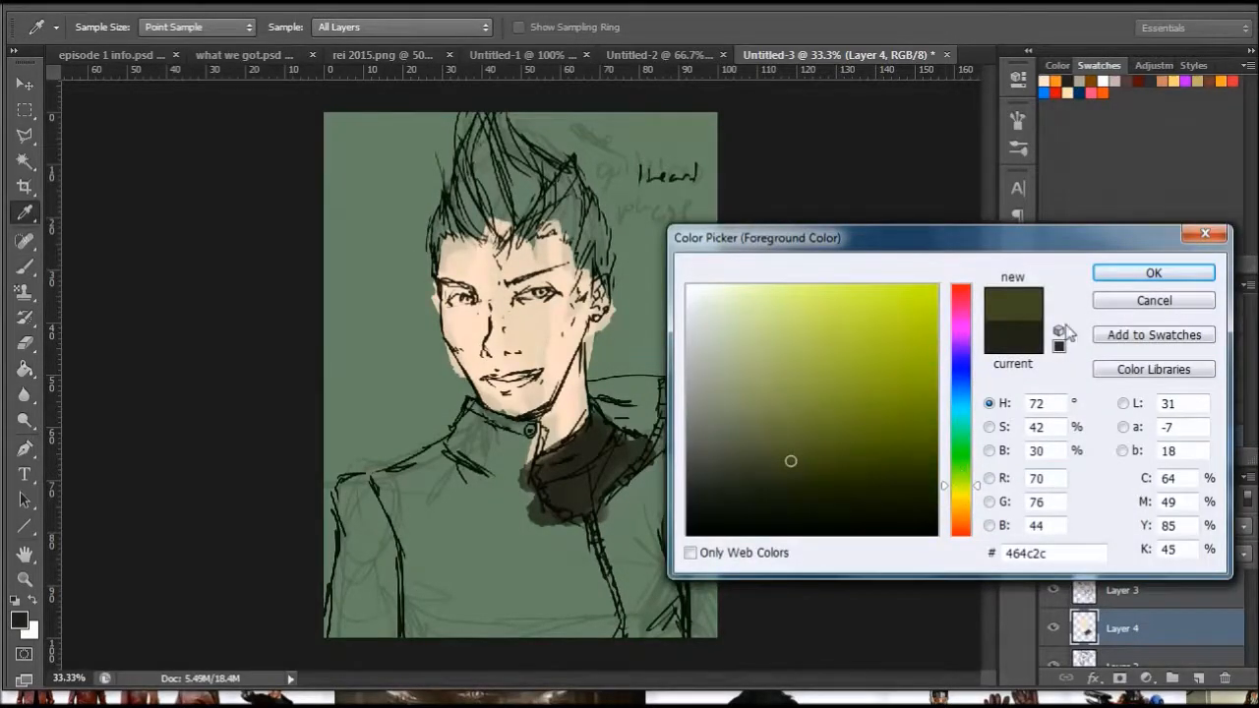
pyautogui.click(1105, 276)
pyautogui.moveTo(601, 390)
pyautogui.mouseDown()
pyautogui.moveTo(682, 448)
pyautogui.moveTo(622, 547)
pyautogui.moveTo(600, 513)
pyautogui.moveTo(639, 571)
pyautogui.moveTo(693, 605)
pyautogui.moveTo(681, 548)
pyautogui.moveTo(593, 577)
pyautogui.moveTo(658, 601)
pyautogui.moveTo(513, 622)
pyautogui.mouseUp()
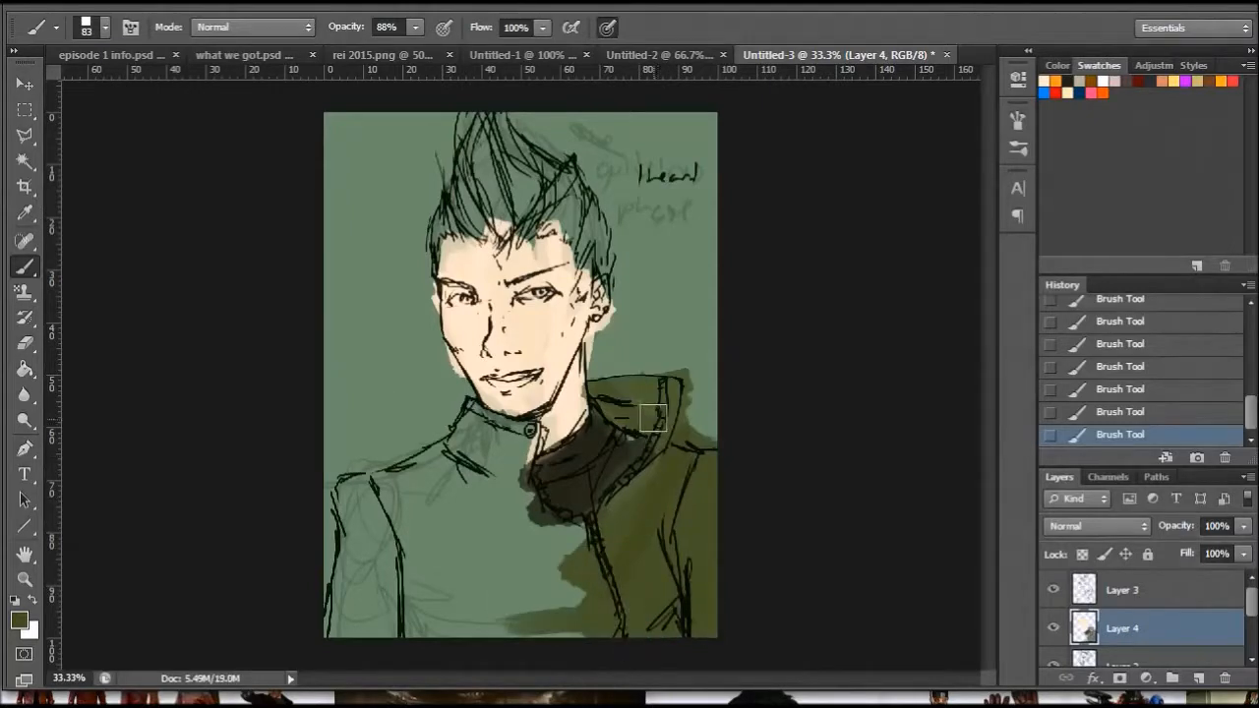
pyautogui.moveTo(516, 430)
pyautogui.mouseDown()
pyautogui.moveTo(519, 467)
pyautogui.moveTo(467, 462)
pyautogui.moveTo(423, 492)
pyautogui.moveTo(397, 497)
pyautogui.moveTo(423, 472)
pyautogui.moveTo(350, 501)
pyautogui.moveTo(345, 590)
pyautogui.moveTo(374, 634)
pyautogui.moveTo(472, 590)
pyautogui.moveTo(592, 609)
pyautogui.moveTo(558, 536)
pyautogui.moveTo(521, 521)
pyautogui.moveTo(501, 487)
pyautogui.moveTo(481, 516)
pyautogui.moveTo(364, 543)
pyautogui.moveTo(413, 578)
pyautogui.moveTo(550, 553)
pyautogui.moveTo(639, 502)
pyautogui.mouseUp()
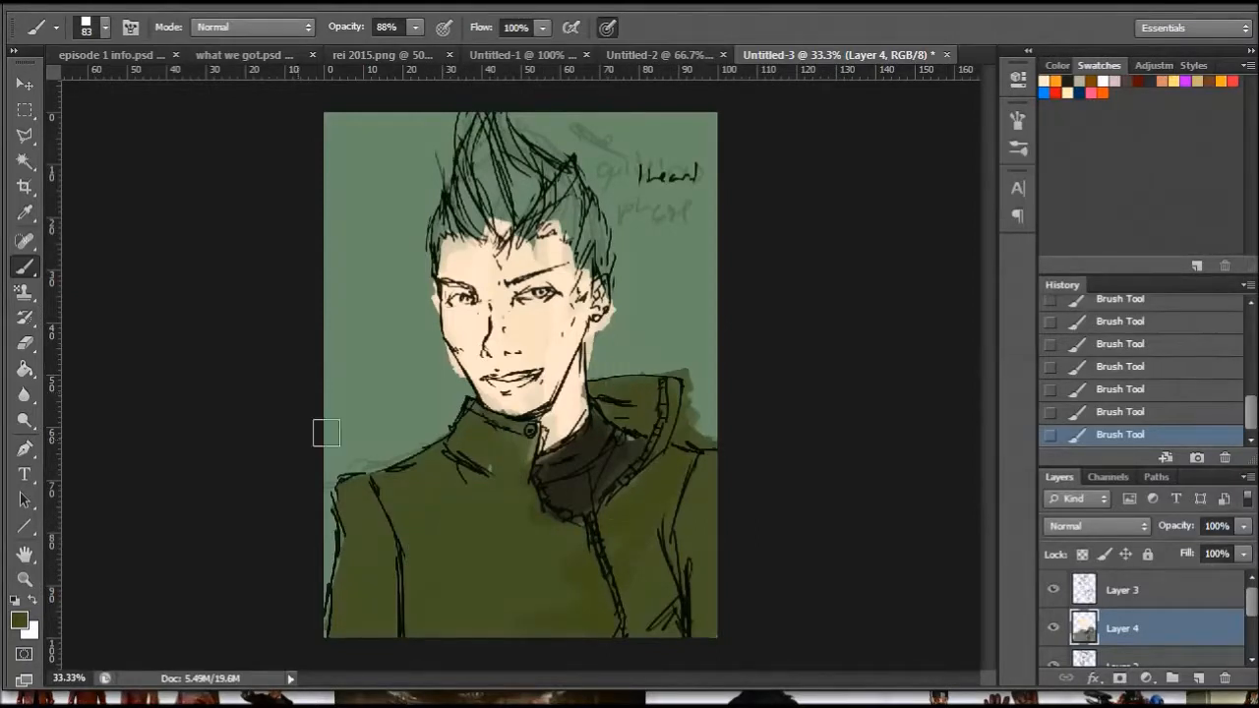
# - Block in the whole hairstyle with golden yellow, reducing the square brush to 43 px for the narrower areas
pyautogui.click(25, 579)
pyautogui.click(518, 158)
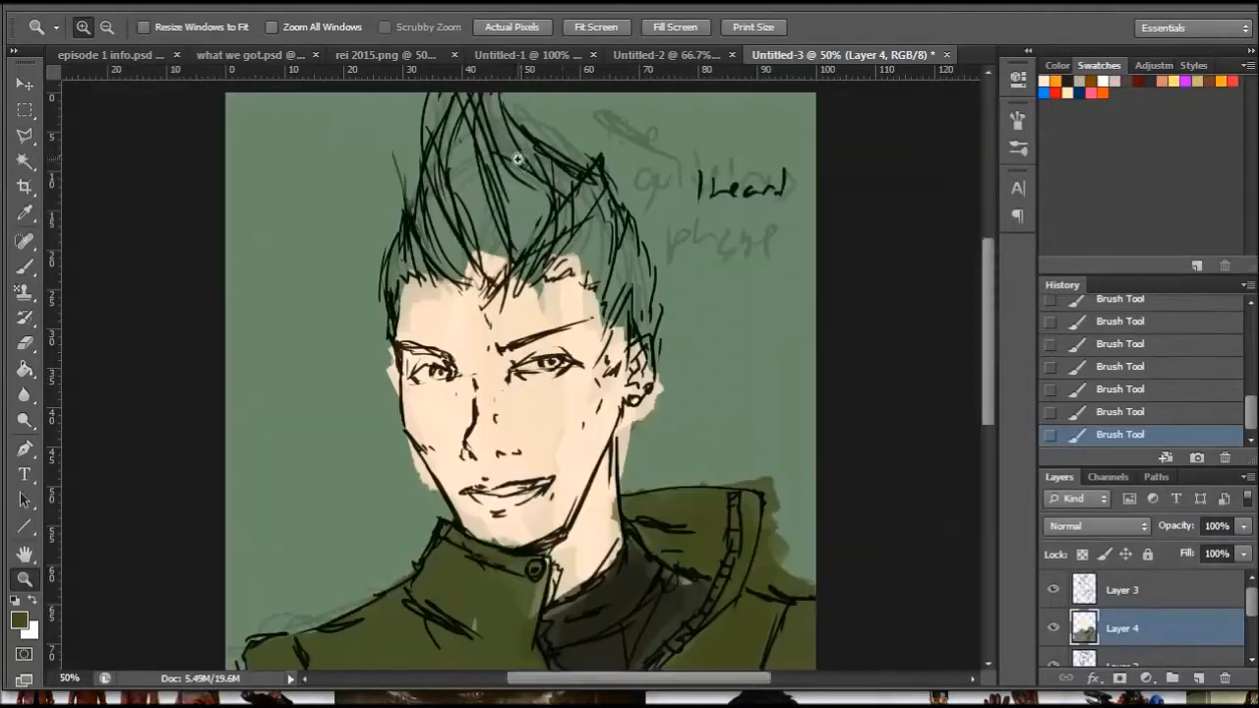
pyautogui.click(540, 201)
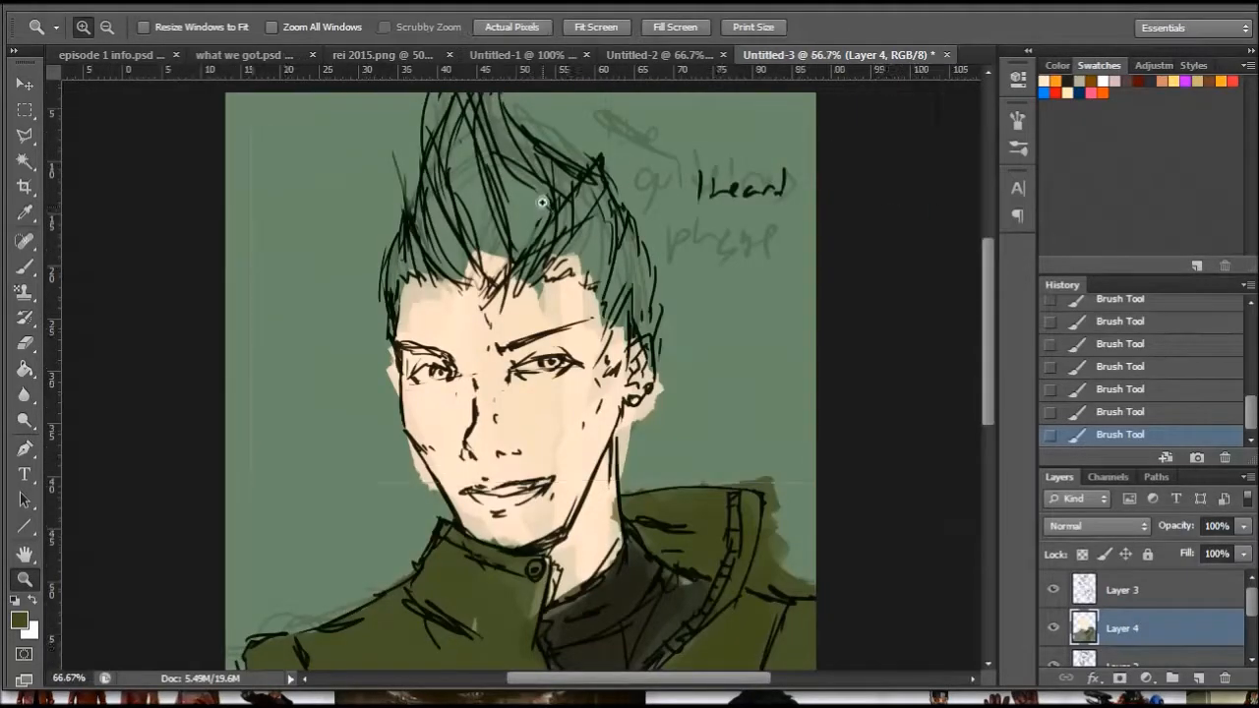
pyautogui.moveTo(986, 288); pyautogui.dragTo(986, 282)
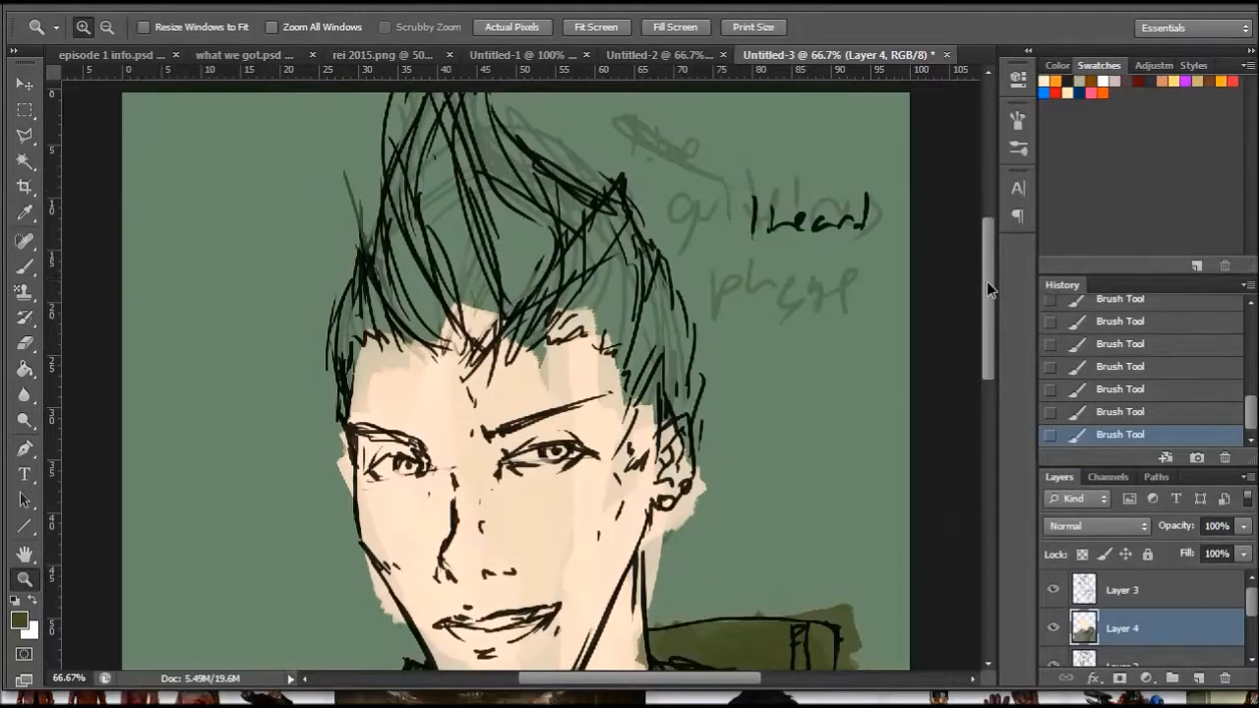
pyautogui.click(34, 264)
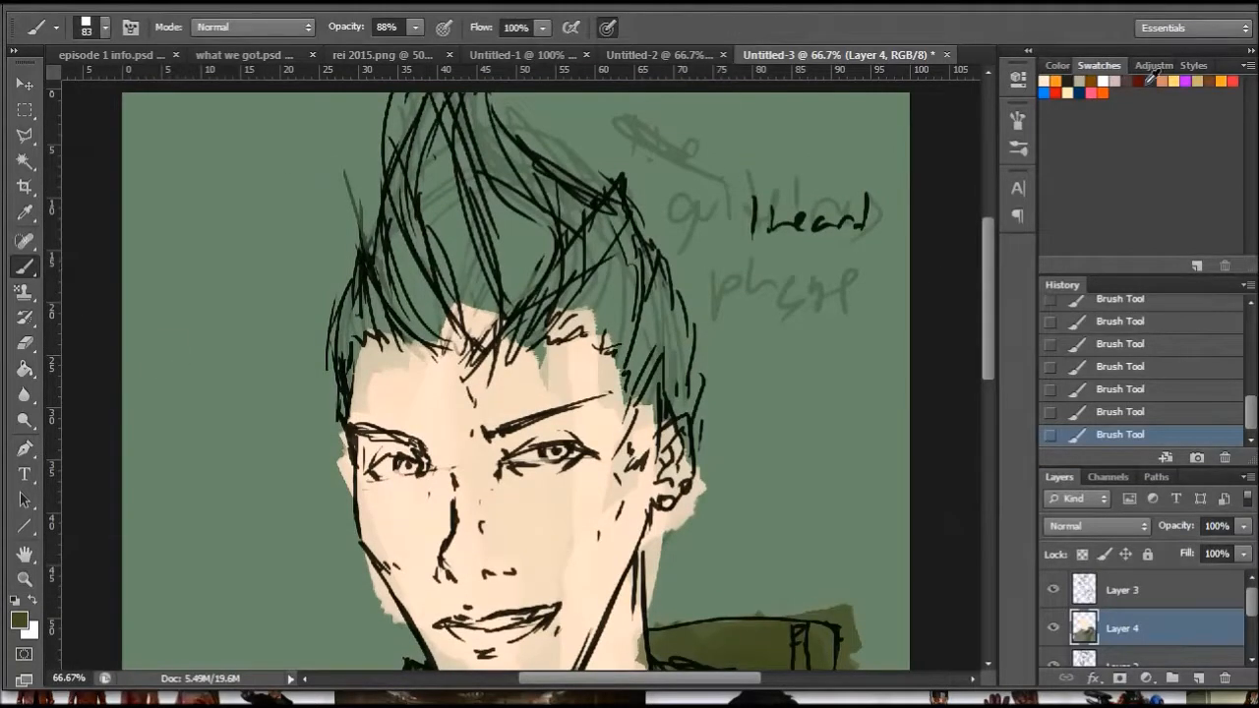
pyautogui.click(1177, 80)
pyautogui.moveTo(482, 312)
pyautogui.mouseDown()
pyautogui.moveTo(443, 228)
pyautogui.moveTo(457, 161)
pyautogui.moveTo(442, 307)
pyautogui.moveTo(359, 295)
pyautogui.moveTo(348, 364)
pyautogui.mouseUp()
pyautogui.moveTo(496, 187)
pyautogui.mouseDown()
pyautogui.moveTo(518, 323)
pyautogui.moveTo(482, 108)
pyautogui.moveTo(576, 295)
pyautogui.moveTo(550, 324)
pyautogui.moveTo(615, 258)
pyautogui.moveTo(639, 373)
pyautogui.moveTo(693, 388)
pyautogui.moveTo(644, 379)
pyautogui.moveTo(632, 453)
pyautogui.moveTo(657, 401)
pyautogui.moveTo(688, 391)
pyautogui.moveTo(642, 315)
pyautogui.moveTo(558, 244)
pyautogui.moveTo(544, 174)
pyautogui.mouseUp()
pyautogui.rightClick(849, 345)
pyautogui.moveTo(409, 218)
pyautogui.mouseDown()
pyautogui.moveTo(429, 125)
pyautogui.moveTo(467, 96)
pyautogui.mouseUp()
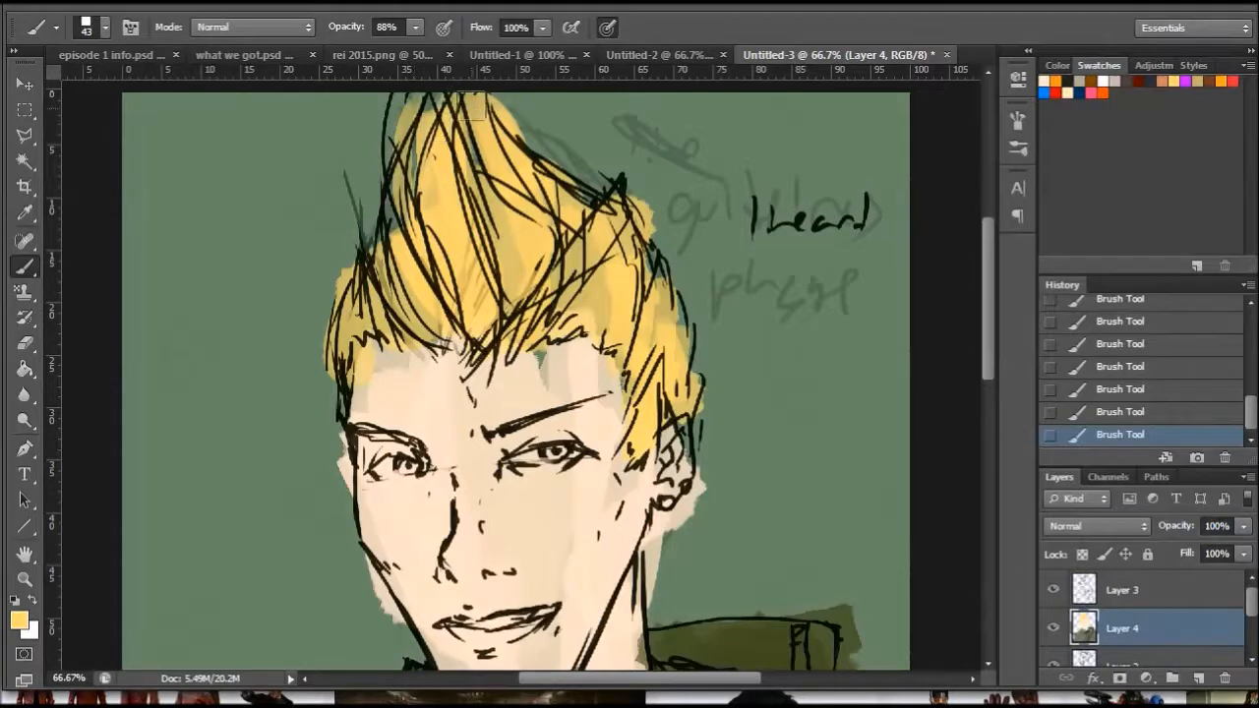
# - Shade the hair with orange strokes through the quiff, the hairline and the side above the ear using the 43 px brush
pyautogui.scroll(3, 974, 236)
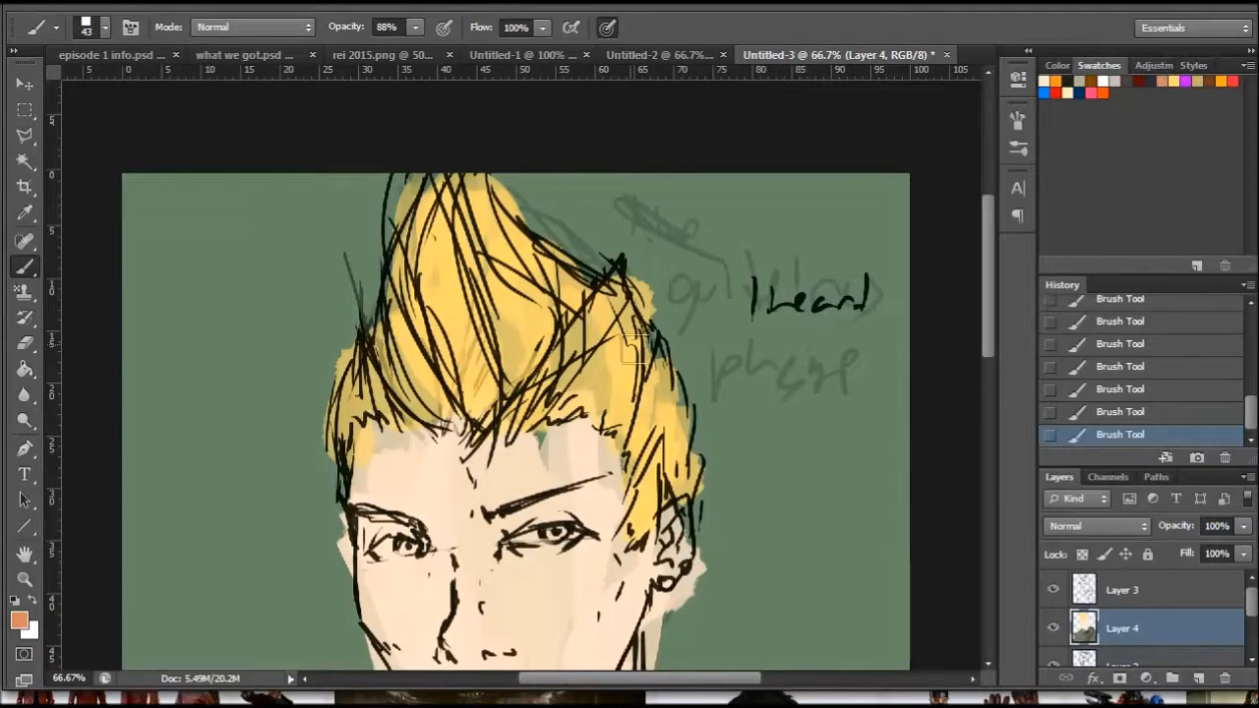
pyautogui.moveTo(515, 370)
pyautogui.mouseDown()
pyautogui.moveTo(511, 287)
pyautogui.moveTo(482, 211)
pyautogui.moveTo(551, 285)
pyautogui.moveTo(572, 403)
pyautogui.moveTo(621, 373)
pyautogui.moveTo(637, 413)
pyautogui.moveTo(679, 433)
pyautogui.moveTo(649, 453)
pyautogui.moveTo(648, 413)
pyautogui.moveTo(680, 463)
pyautogui.moveTo(651, 521)
pyautogui.moveTo(645, 509)
pyautogui.mouseUp()
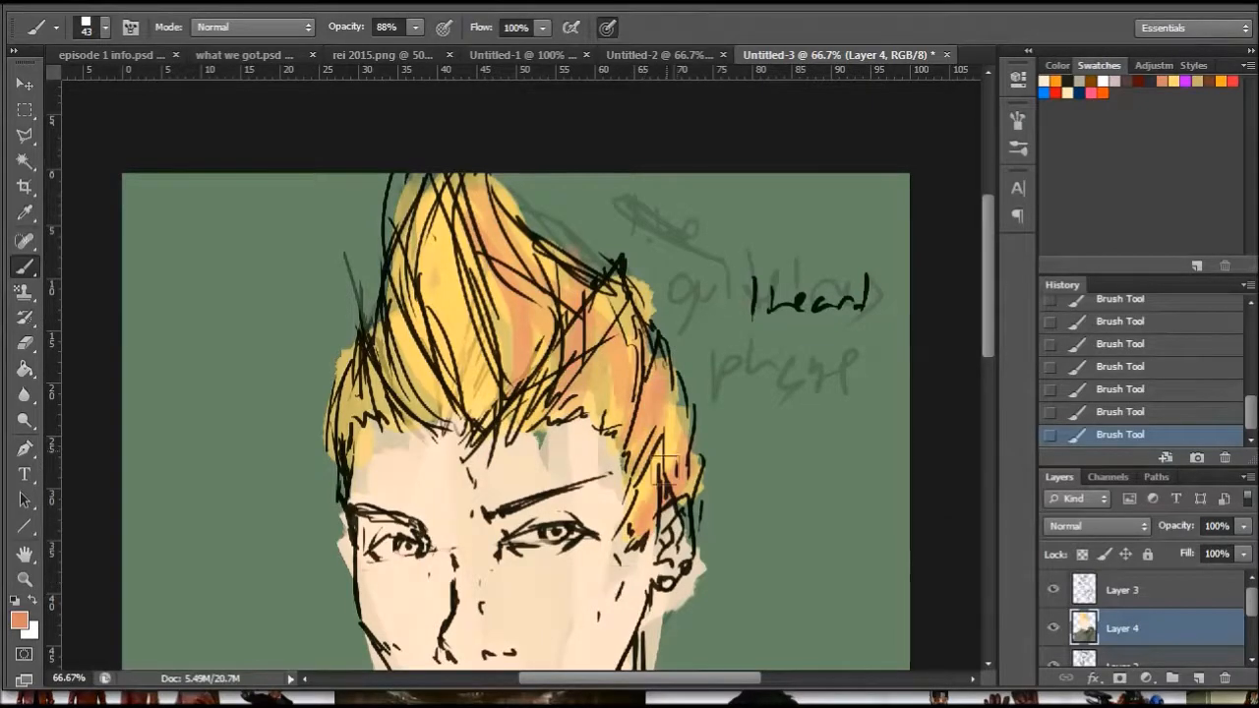
pyautogui.moveTo(492, 409); pyautogui.dragTo(444, 245)
pyautogui.moveTo(462, 421)
pyautogui.mouseDown()
pyautogui.moveTo(445, 365)
pyautogui.moveTo(467, 404)
pyautogui.moveTo(408, 289)
pyautogui.moveTo(423, 395)
pyautogui.moveTo(391, 365)
pyautogui.moveTo(404, 389)
pyautogui.moveTo(372, 275)
pyautogui.moveTo(376, 403)
pyautogui.mouseUp()
pyautogui.moveTo(587, 312); pyautogui.dragTo(562, 251)
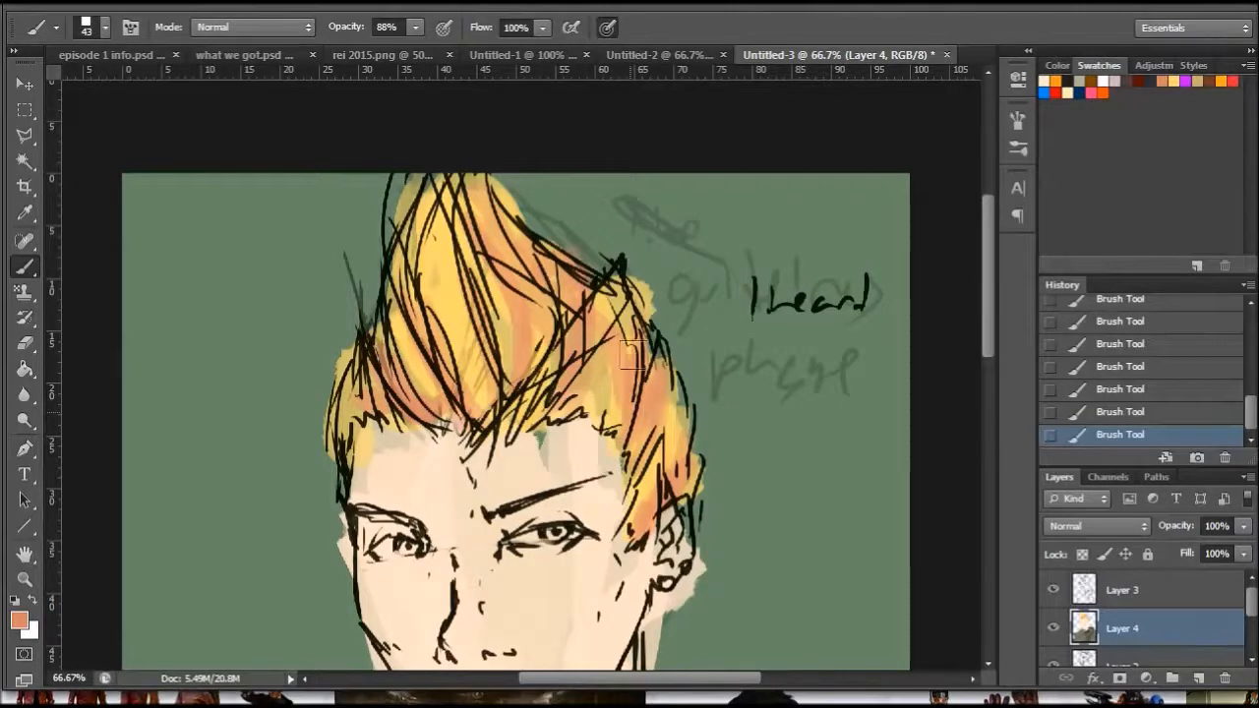
# - Paint darker brown strands through the quiff, side hair and hairline with a 26 px brush
pyautogui.rightClick(656, 305)
pyautogui.click(698, 353)
pyautogui.click(617, 399)
pyautogui.moveTo(623, 333)
pyautogui.mouseDown()
pyautogui.moveTo(641, 433)
pyautogui.moveTo(596, 293)
pyautogui.moveTo(586, 401)
pyautogui.moveTo(550, 380)
pyautogui.moveTo(560, 390)
pyautogui.moveTo(521, 403)
pyautogui.moveTo(462, 197)
pyautogui.moveTo(497, 379)
pyautogui.moveTo(482, 295)
pyautogui.moveTo(443, 413)
pyautogui.moveTo(432, 236)
pyautogui.moveTo(436, 320)
pyautogui.moveTo(431, 246)
pyautogui.moveTo(482, 388)
pyautogui.moveTo(442, 418)
pyautogui.moveTo(386, 270)
pyautogui.moveTo(423, 378)
pyautogui.moveTo(389, 409)
pyautogui.moveTo(354, 413)
pyautogui.moveTo(477, 157)
pyautogui.mouseUp()
pyautogui.moveTo(590, 366)
pyautogui.mouseDown()
pyautogui.moveTo(605, 428)
pyautogui.moveTo(664, 484)
pyautogui.moveTo(608, 578)
pyautogui.mouseUp()
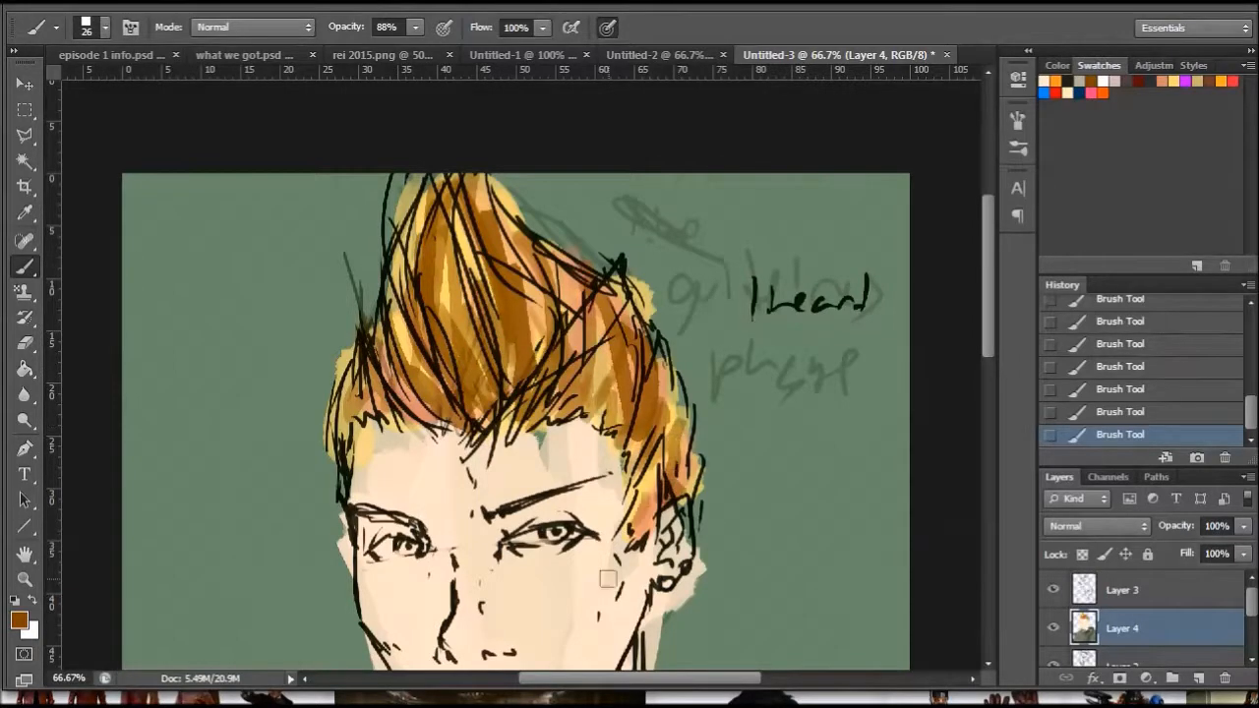
pyautogui.moveTo(379, 392)
pyautogui.mouseDown()
pyautogui.moveTo(369, 432)
pyautogui.moveTo(403, 442)
pyautogui.mouseUp()
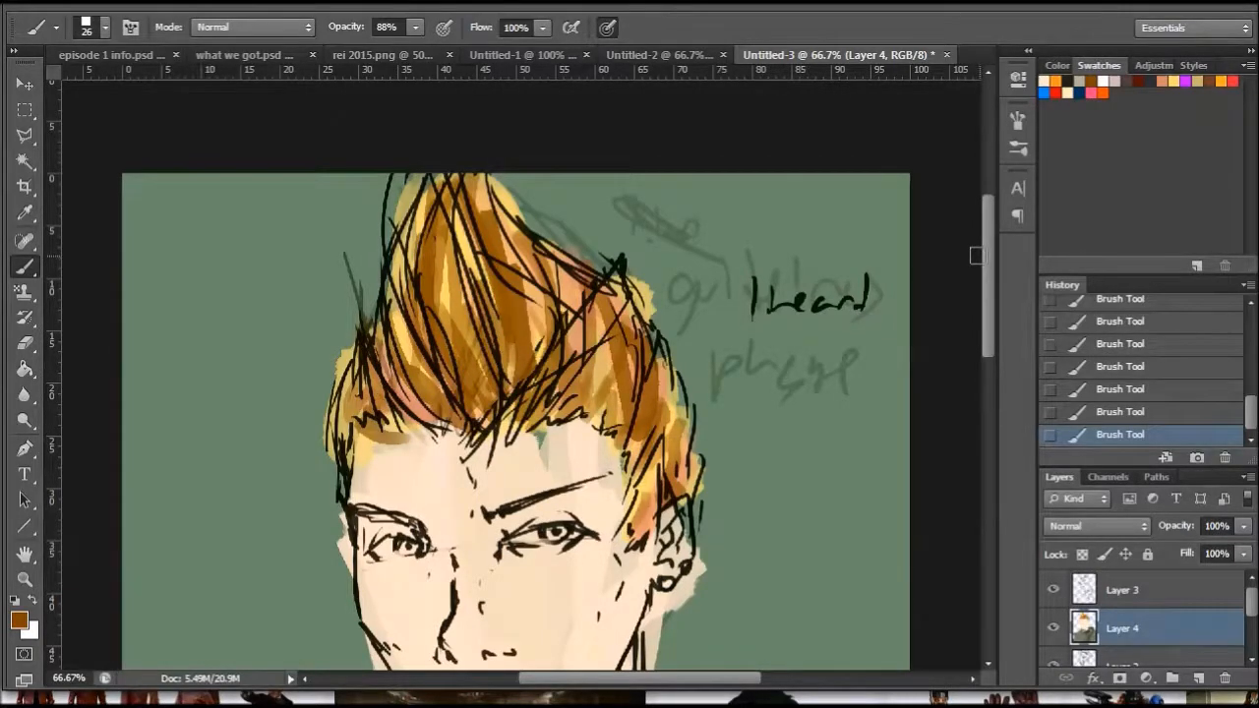
# - Sketch a brown sun symbol around the "I heard" text, with a circle and short rays pointing toward the character
pyautogui.moveTo(986, 261); pyautogui.dragTo(986, 296)
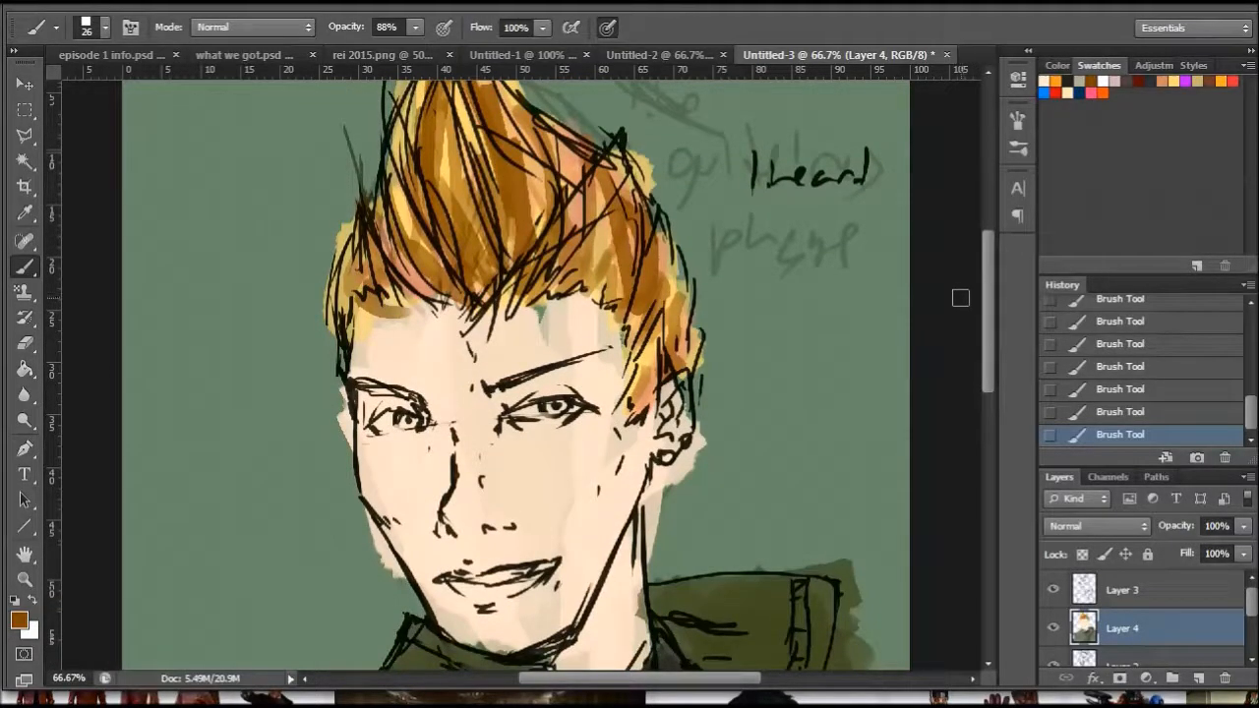
pyautogui.moveTo(812, 120); pyautogui.dragTo(808, 124)
pyautogui.moveTo(752, 169); pyautogui.dragTo(730, 180)
pyautogui.moveTo(760, 220); pyautogui.dragTo(721, 265)
pyautogui.moveTo(799, 236); pyautogui.dragTo(777, 295)
# - Add thin white highlight strands across the quiff and the side hair with a 13 px brush
pyautogui.click(1102, 81)
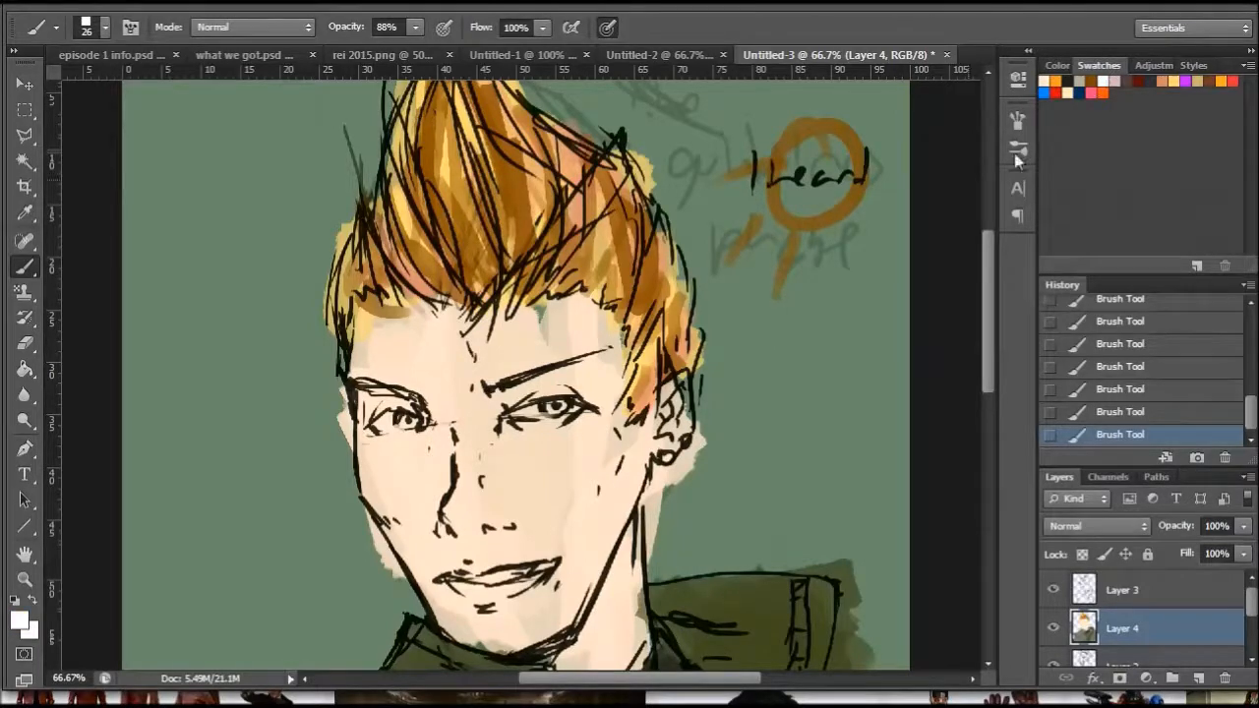
pyautogui.rightClick(745, 267)
pyautogui.moveTo(538, 227); pyautogui.dragTo(505, 136)
pyautogui.moveTo(444, 110); pyautogui.dragTo(478, 181)
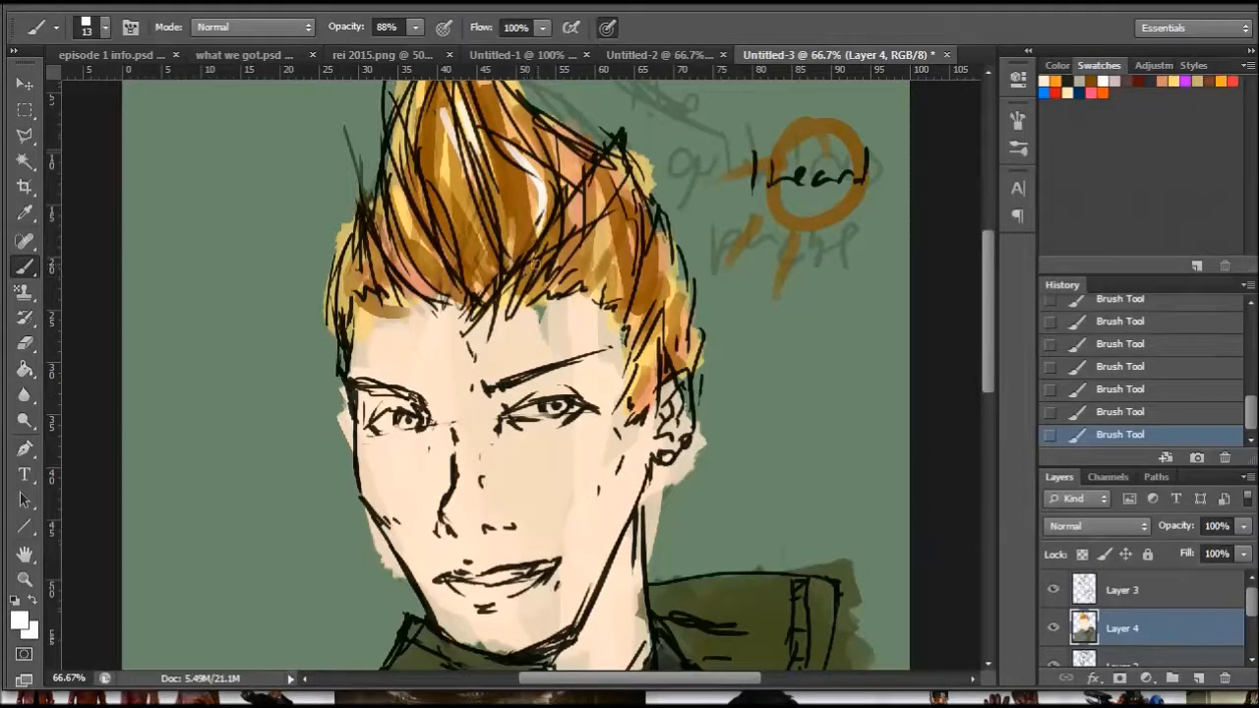
pyautogui.moveTo(603, 244); pyautogui.dragTo(616, 195)
pyautogui.moveTo(627, 275); pyautogui.dragTo(628, 223)
pyautogui.moveTo(574, 173); pyautogui.dragTo(515, 105)
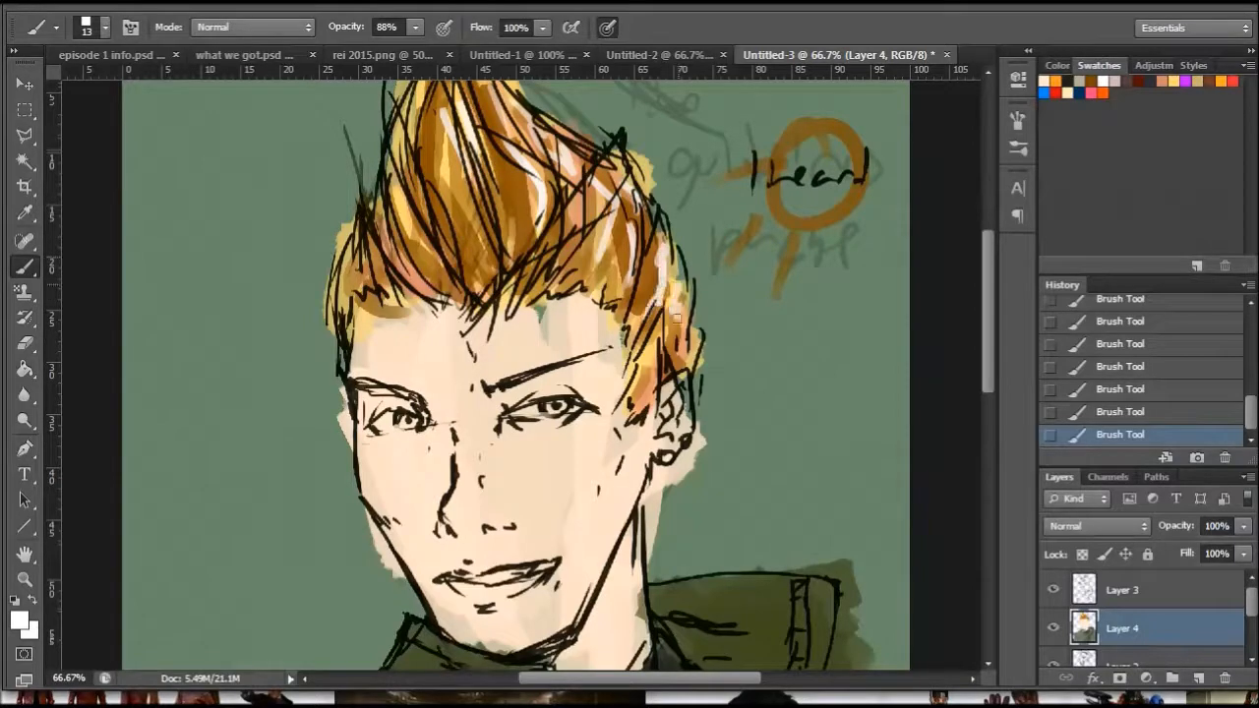
pyautogui.moveTo(452, 132); pyautogui.dragTo(480, 240)
pyautogui.moveTo(407, 221); pyautogui.dragTo(449, 292)
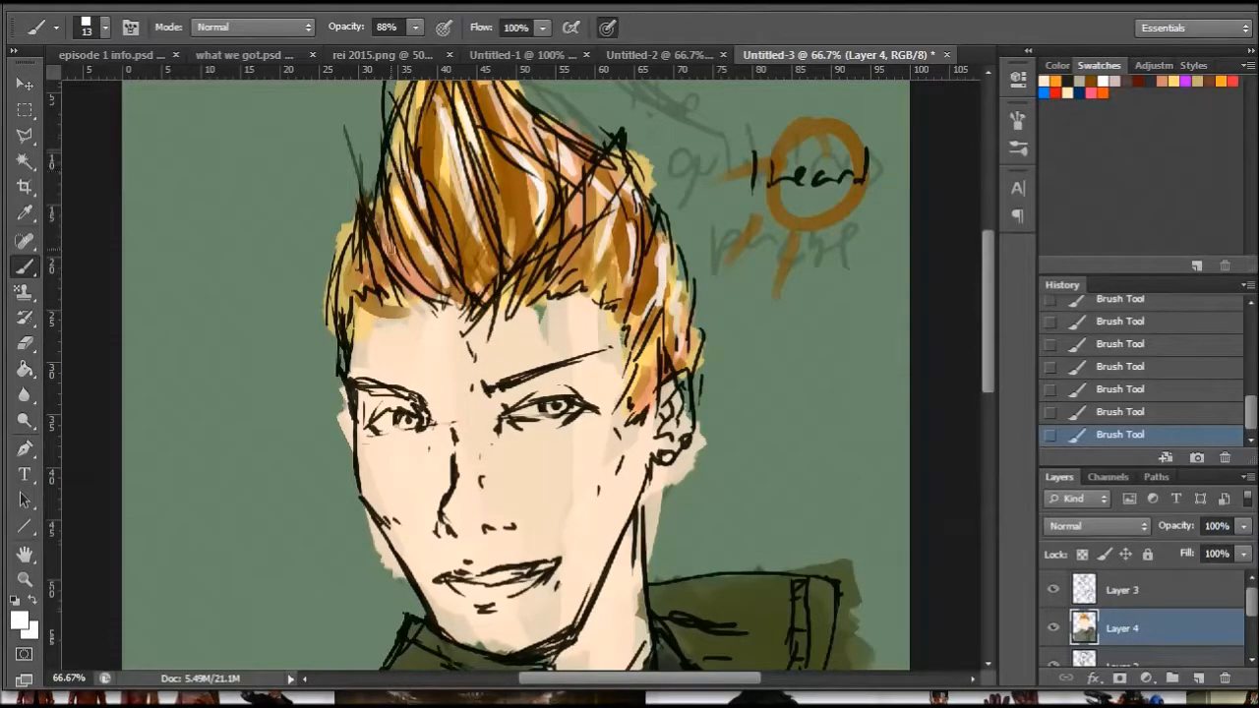
pyautogui.moveTo(630, 200); pyautogui.dragTo(640, 282)
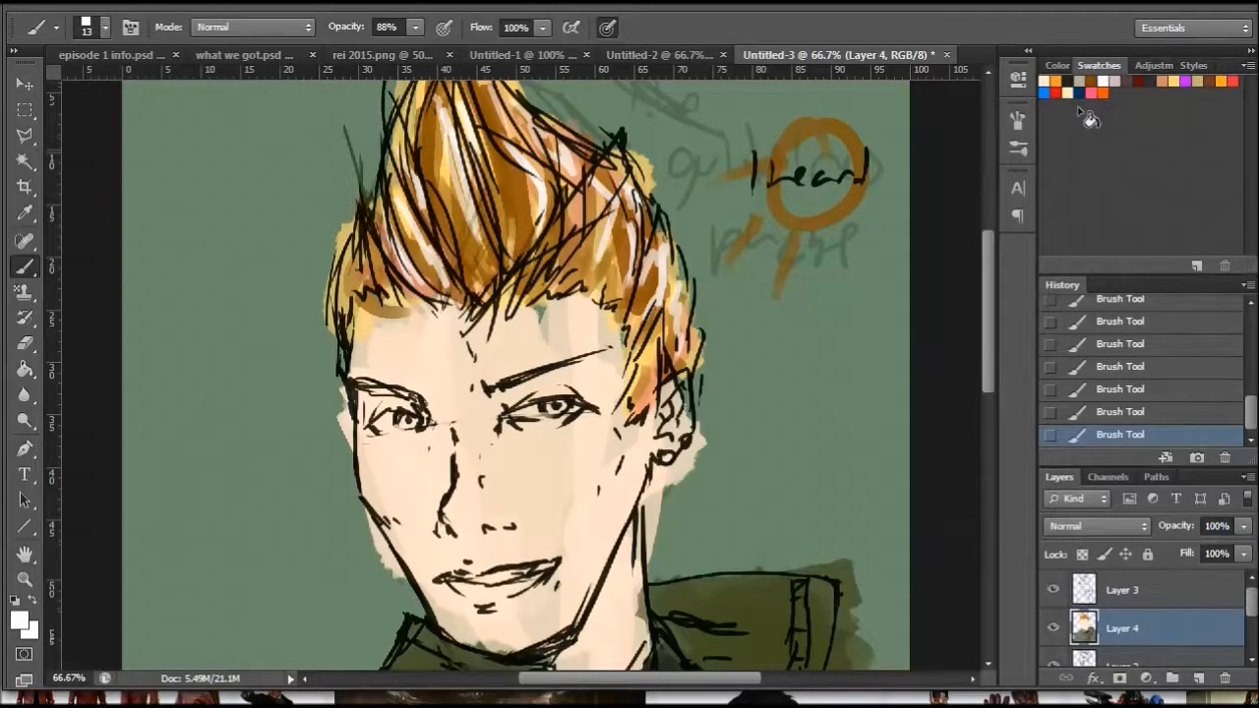
# - Sample the skin tone, darken it to #c79862 and shade the face's shadow side, chin and neck with a 55 px brush
pyautogui.moveTo(987, 255); pyautogui.dragTo(988, 308)
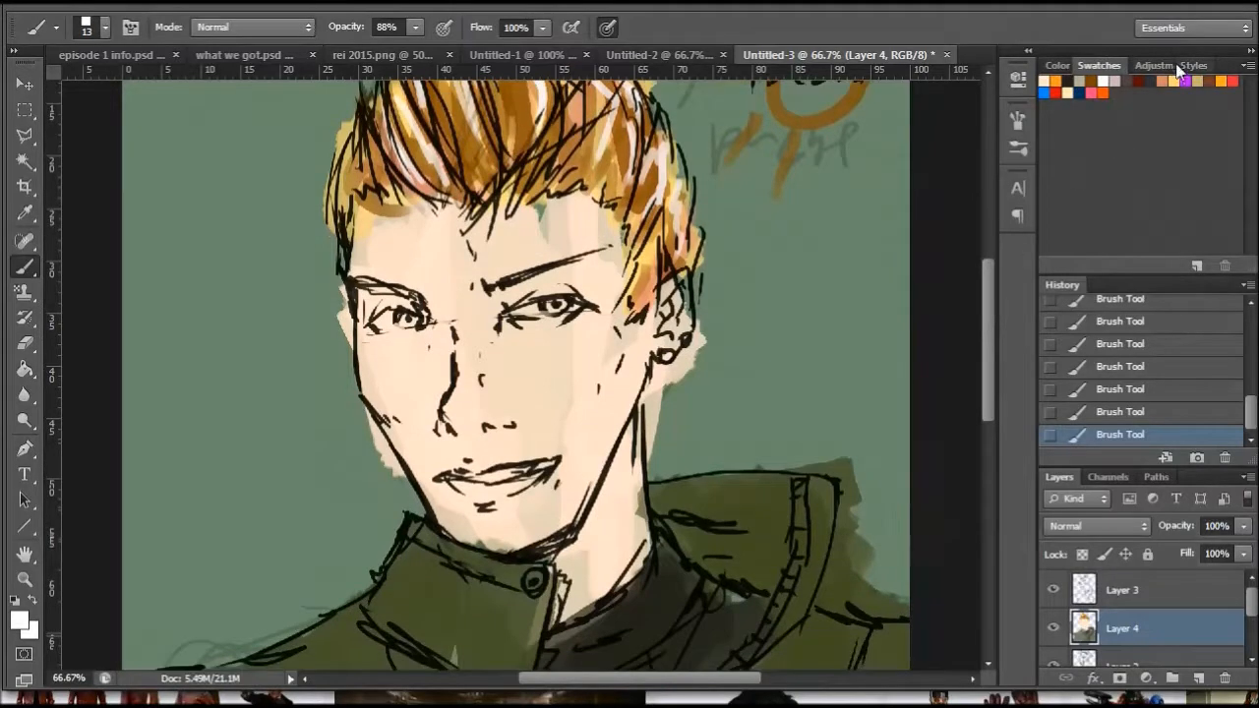
pyautogui.click(25, 213)
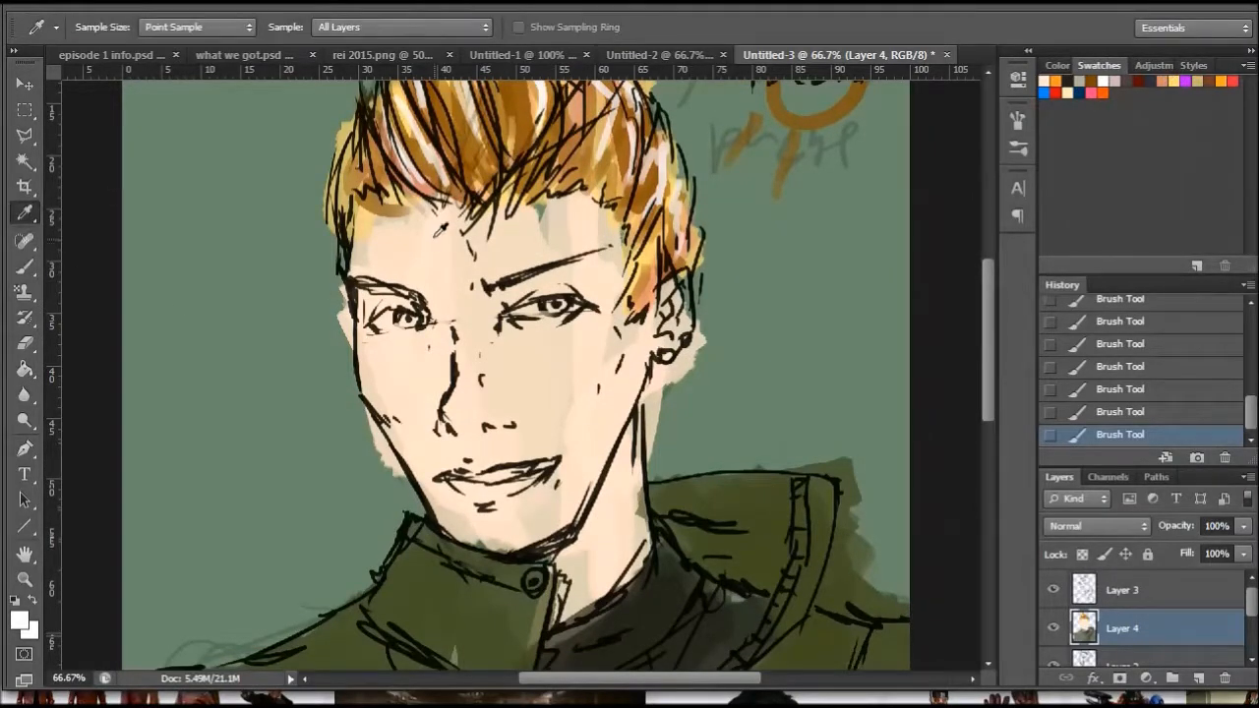
pyautogui.click(20, 620)
pyautogui.moveTo(812, 334); pyautogui.dragTo(803, 347)
pyautogui.click(815, 337)
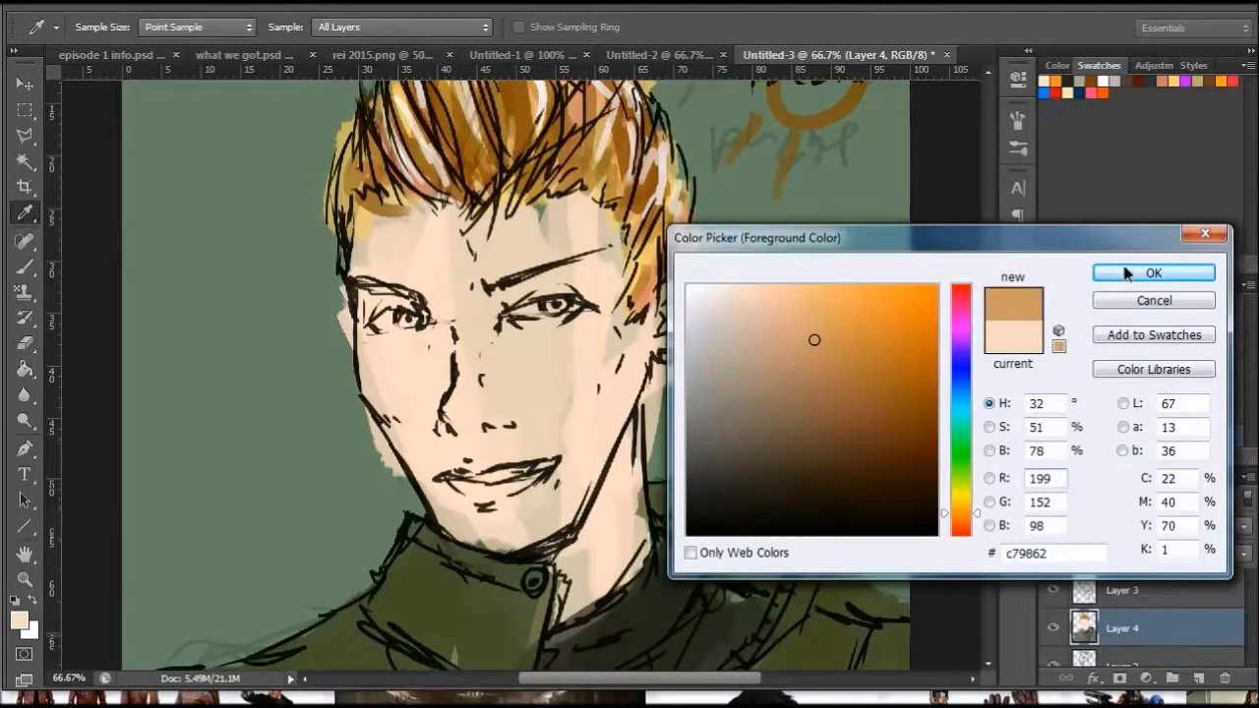
pyautogui.click(1153, 272)
pyautogui.press('b')
pyautogui.rightClick(651, 376)
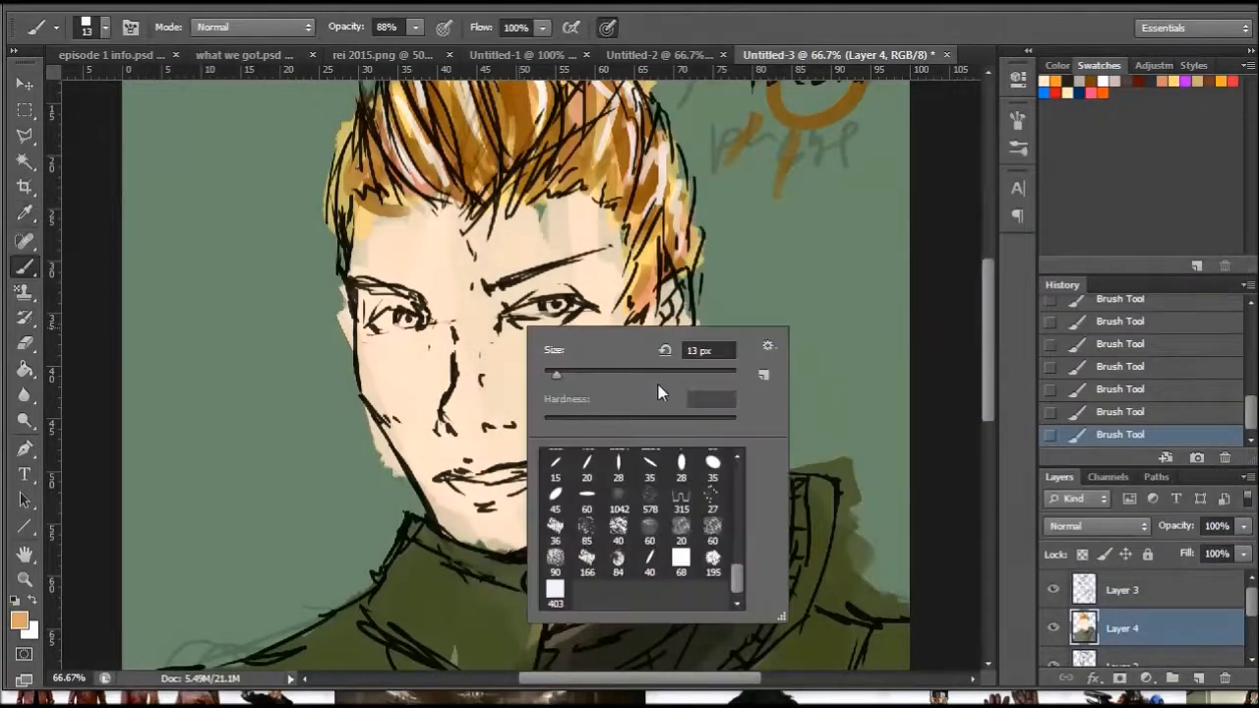
pyautogui.moveTo(571, 375); pyautogui.dragTo(595, 376)
pyautogui.moveTo(423, 303)
pyautogui.mouseDown()
pyautogui.moveTo(423, 350)
pyautogui.moveTo(421, 317)
pyautogui.moveTo(360, 306)
pyautogui.moveTo(354, 261)
pyautogui.moveTo(375, 230)
pyautogui.moveTo(418, 392)
pyautogui.moveTo(370, 369)
pyautogui.moveTo(393, 377)
pyautogui.moveTo(433, 361)
pyautogui.moveTo(424, 434)
pyautogui.moveTo(405, 427)
pyautogui.moveTo(451, 493)
pyautogui.moveTo(442, 514)
pyautogui.moveTo(506, 536)
pyautogui.moveTo(527, 484)
pyautogui.moveTo(537, 529)
pyautogui.moveTo(566, 551)
pyautogui.moveTo(588, 527)
pyautogui.moveTo(598, 578)
pyautogui.mouseUp()
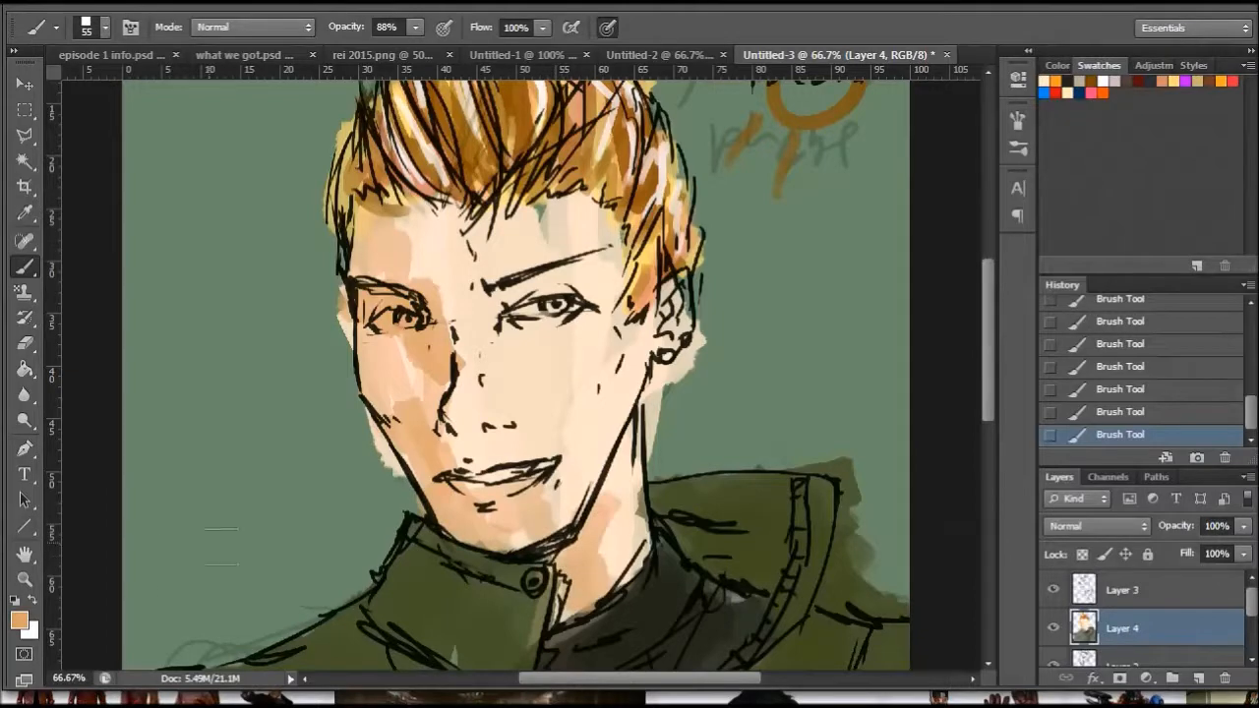
# - Shift the shading colour's hue toward red and paint blush on both cheeks, the nose and the lower lip
pyautogui.click(20, 620)
pyautogui.moveTo(969, 512); pyautogui.dragTo(966, 524)
pyautogui.click(1127, 279)
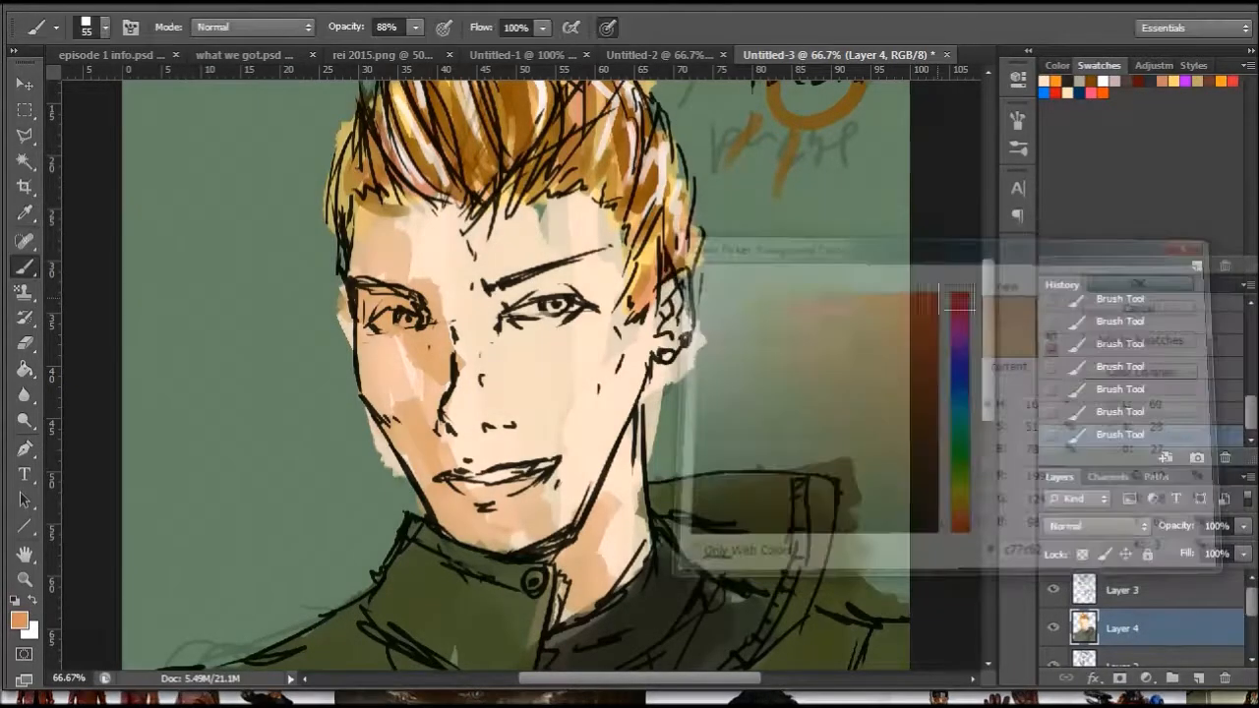
pyautogui.moveTo(459, 418); pyautogui.dragTo(481, 418)
pyautogui.moveTo(494, 360)
pyautogui.mouseDown()
pyautogui.moveTo(541, 332)
pyautogui.moveTo(559, 344)
pyautogui.moveTo(533, 344)
pyautogui.moveTo(593, 349)
pyautogui.moveTo(592, 368)
pyautogui.moveTo(538, 372)
pyautogui.mouseUp()
pyautogui.moveTo(411, 356)
pyautogui.mouseDown()
pyautogui.moveTo(381, 368)
pyautogui.moveTo(431, 381)
pyautogui.mouseUp()
pyautogui.moveTo(515, 479); pyautogui.dragTo(476, 486)
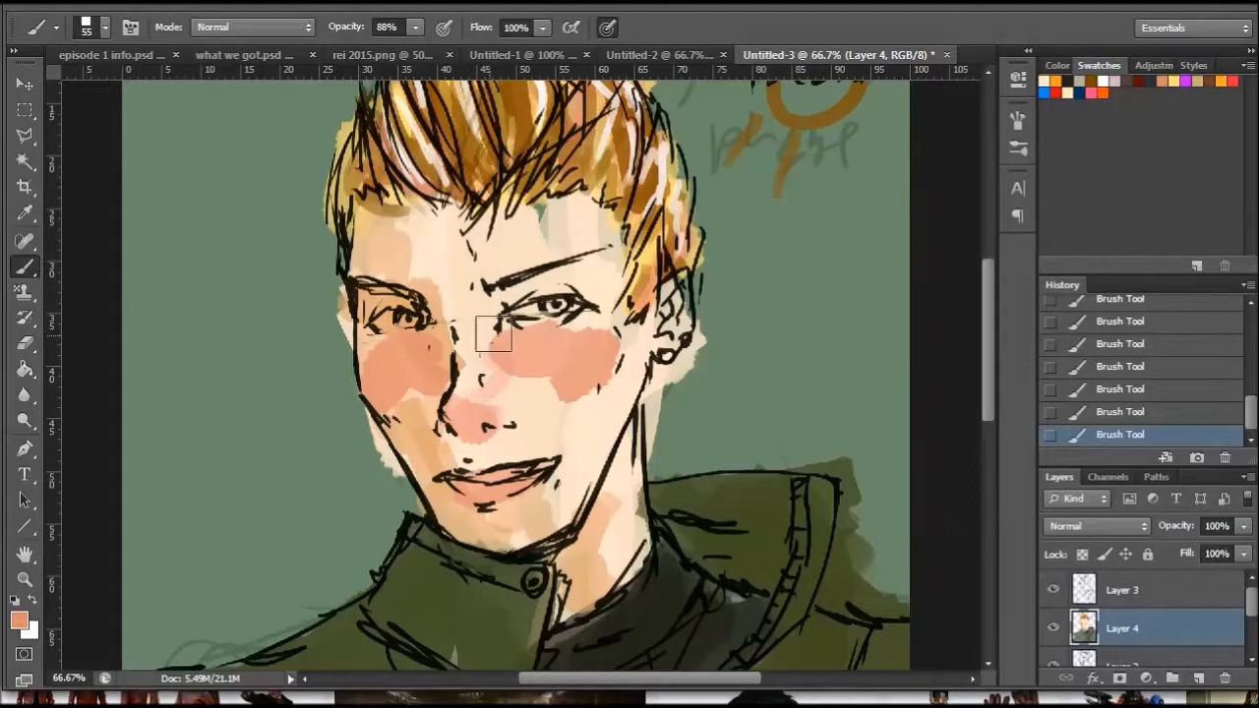
# - On Layer 3, lasso the eye nearest the visible ear and use Free Transform to shrink and reposition it slightly
pyautogui.click(1131, 590)
pyautogui.click(25, 135)
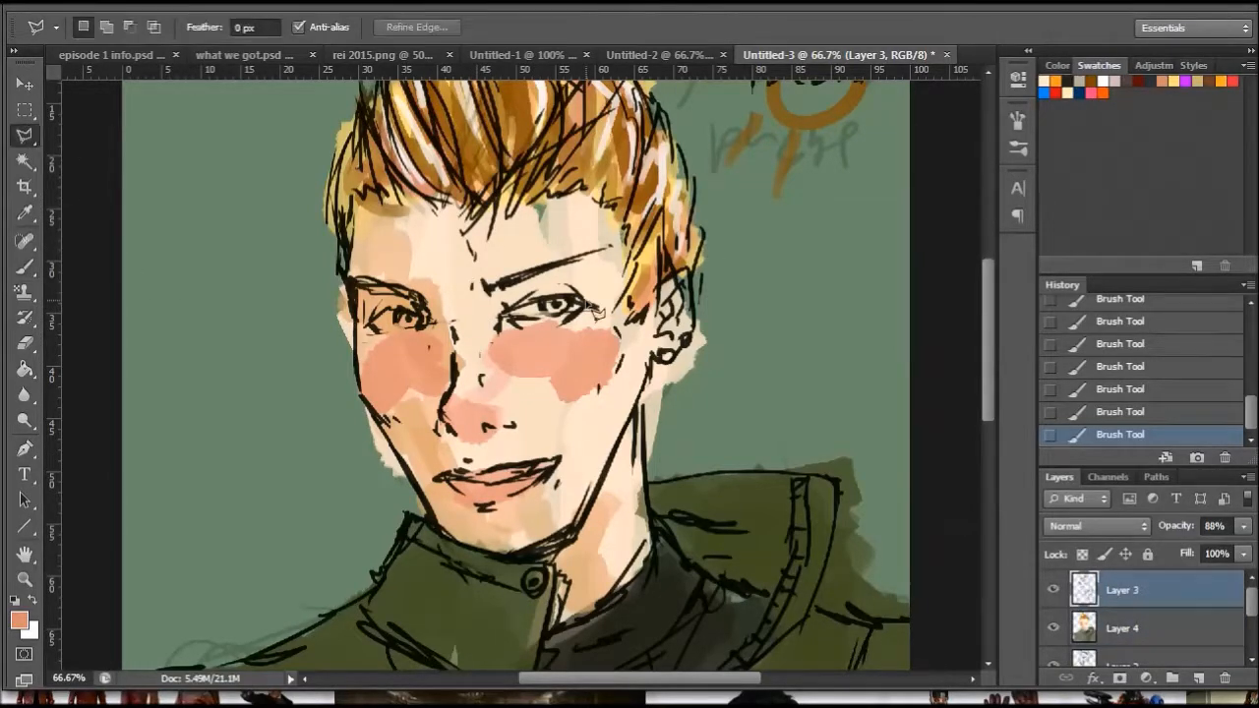
pyautogui.click(26, 580)
pyautogui.rightClick(598, 362)
pyautogui.click(622, 372)
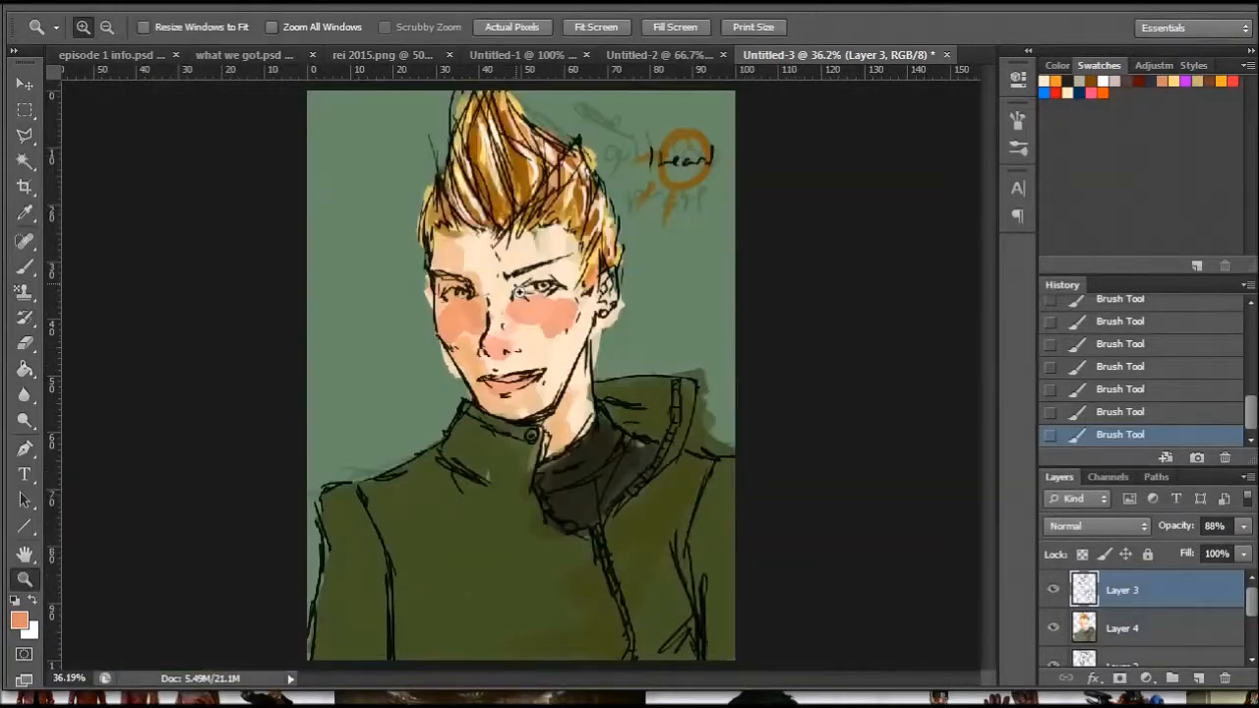
pyautogui.click(502, 281)
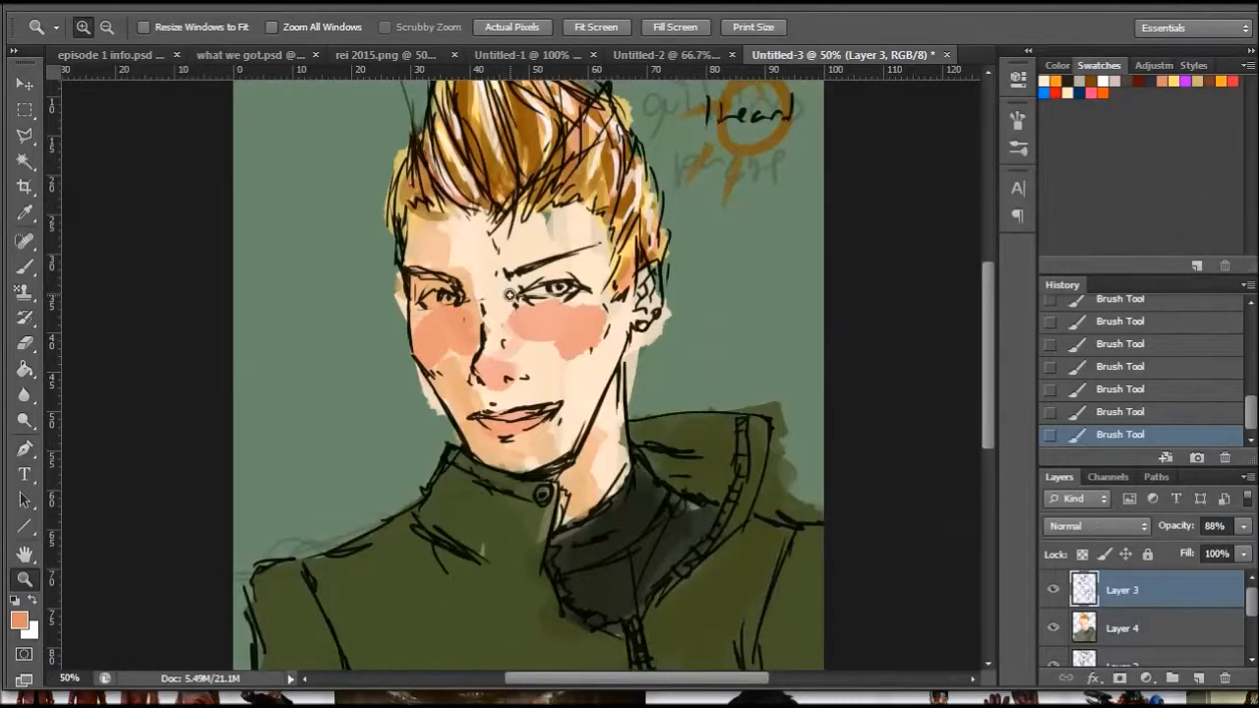
pyautogui.click(509, 294)
pyautogui.click(489, 289)
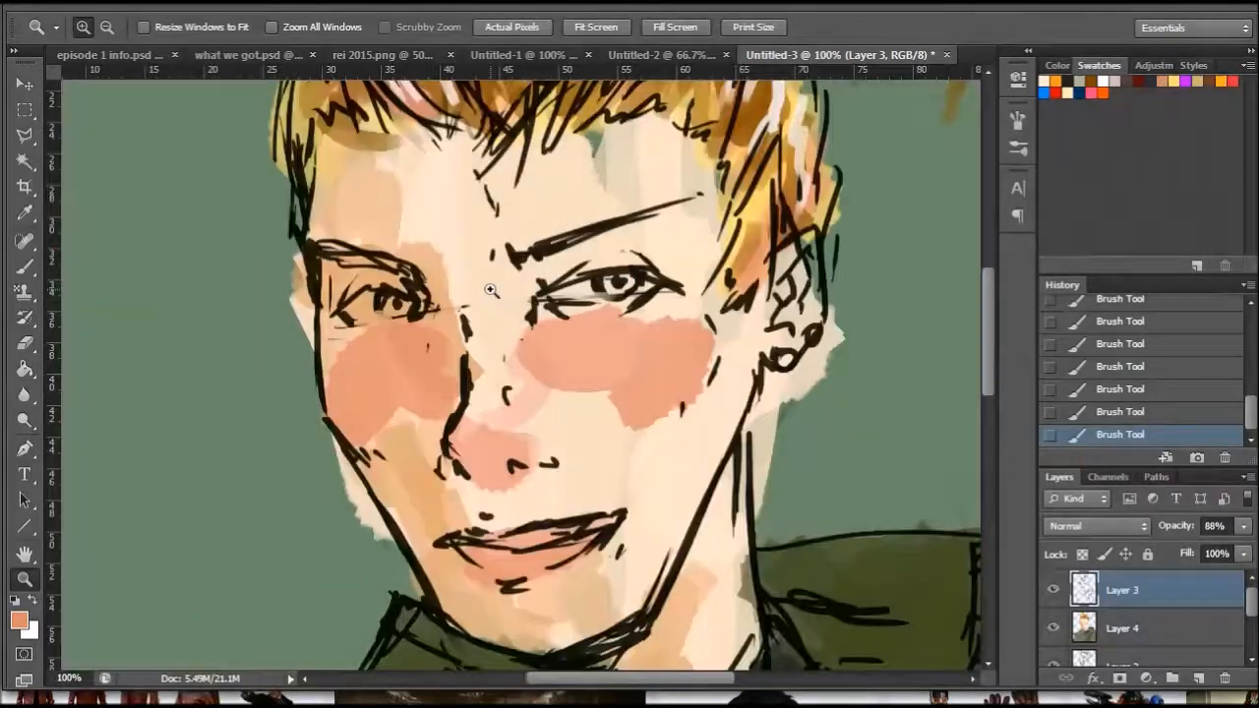
pyautogui.click(25, 135)
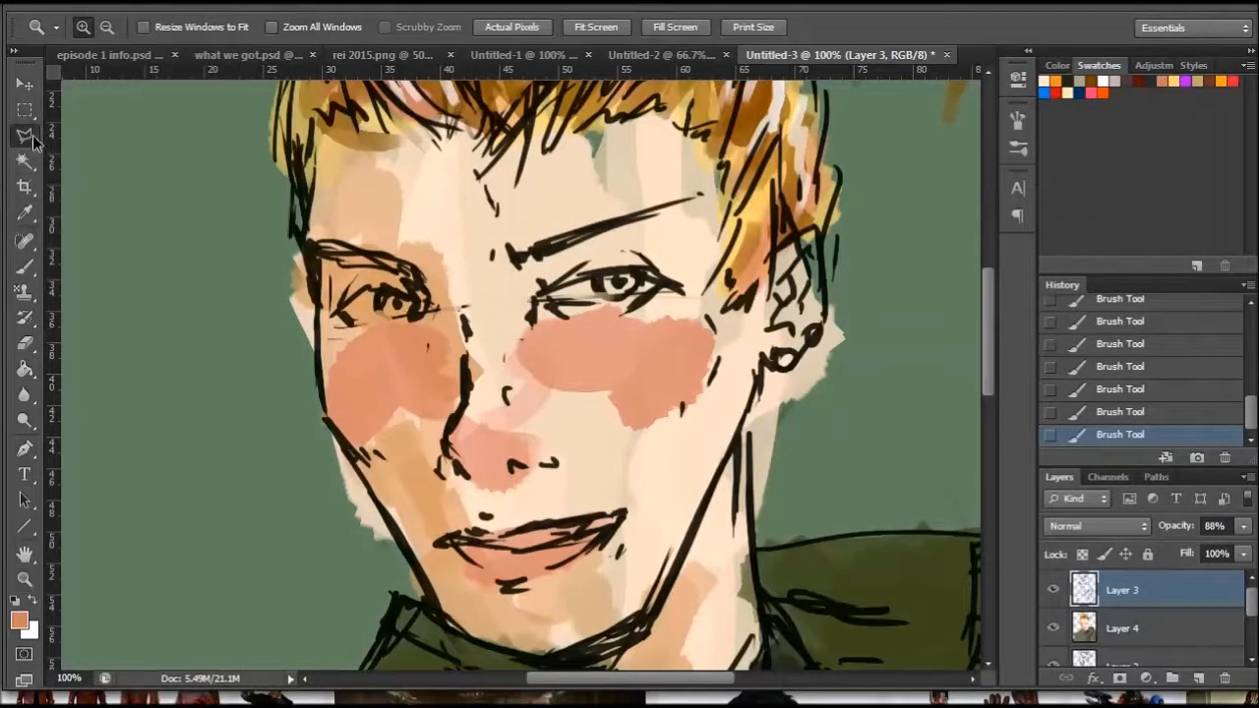
pyautogui.click(531, 337)
pyautogui.click(509, 286)
pyautogui.click(589, 248)
pyautogui.click(669, 243)
pyautogui.click(700, 293)
pyautogui.click(653, 324)
pyautogui.hotkey('ctrl', 't')
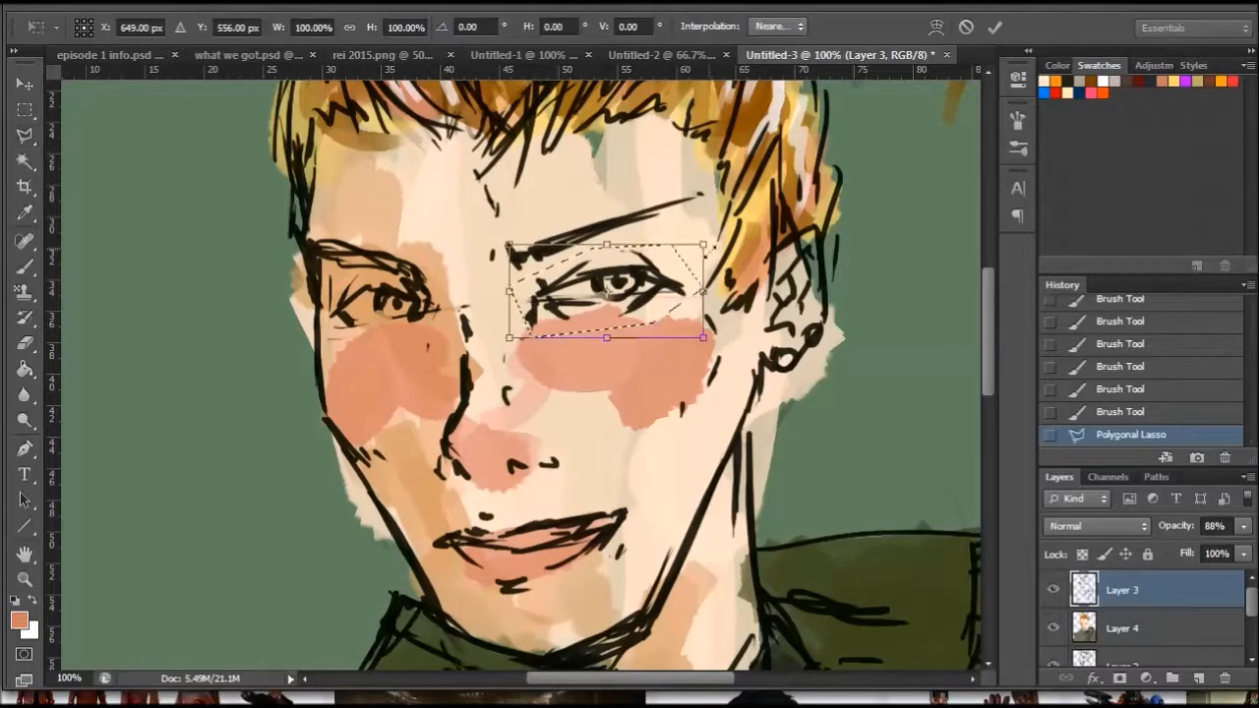
pyautogui.moveTo(704, 245); pyautogui.dragTo(679, 256)
pyautogui.moveTo(656, 307); pyautogui.dragTo(662, 304)
pyautogui.press('Return')
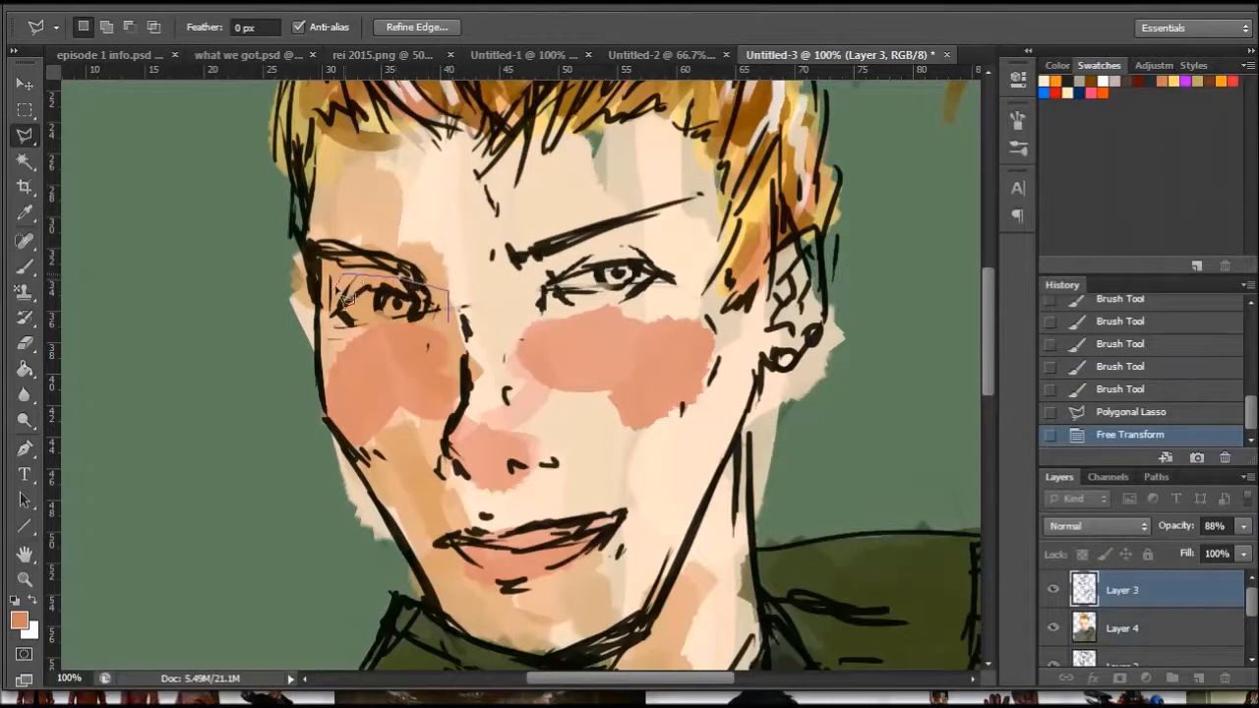
# - Lasso the other eye on Layer 3, shrink it slightly with Free Transform, deselect and return to the Brush tool
pyautogui.doubleClick(340, 337)
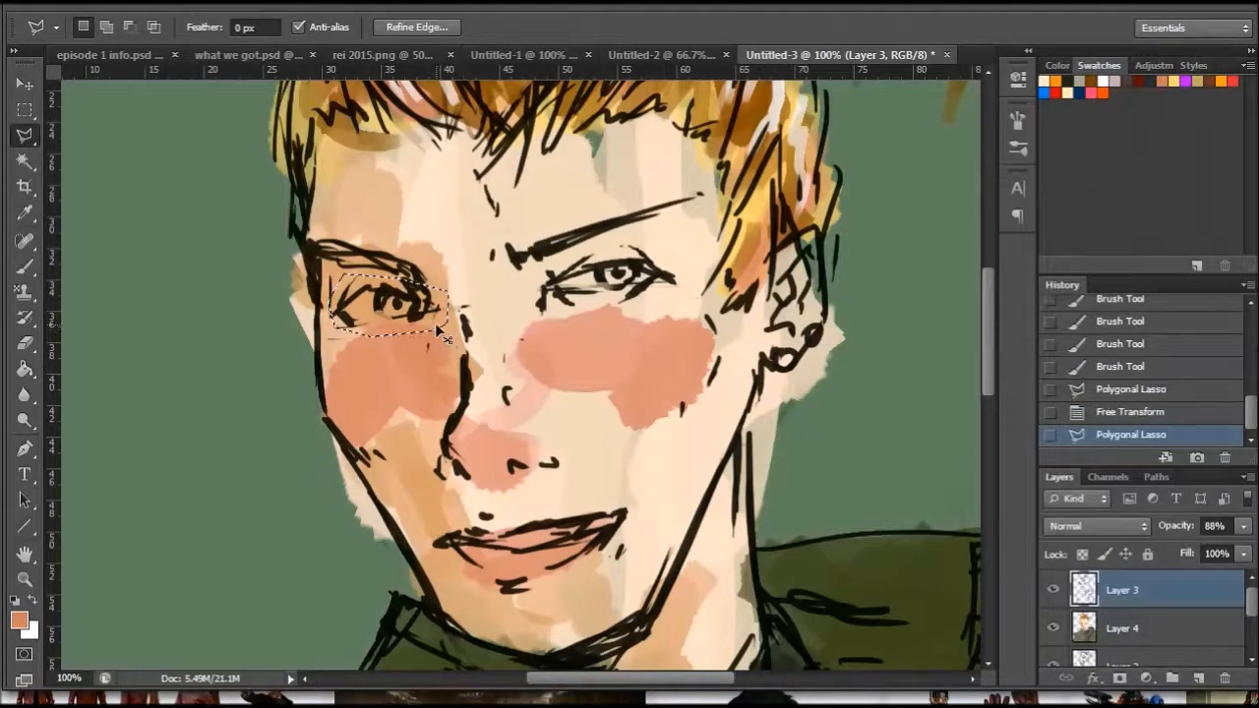
pyautogui.hotkey('ctrl', 't')
pyautogui.moveTo(448, 336); pyautogui.dragTo(430, 318)
pyautogui.press('Return')
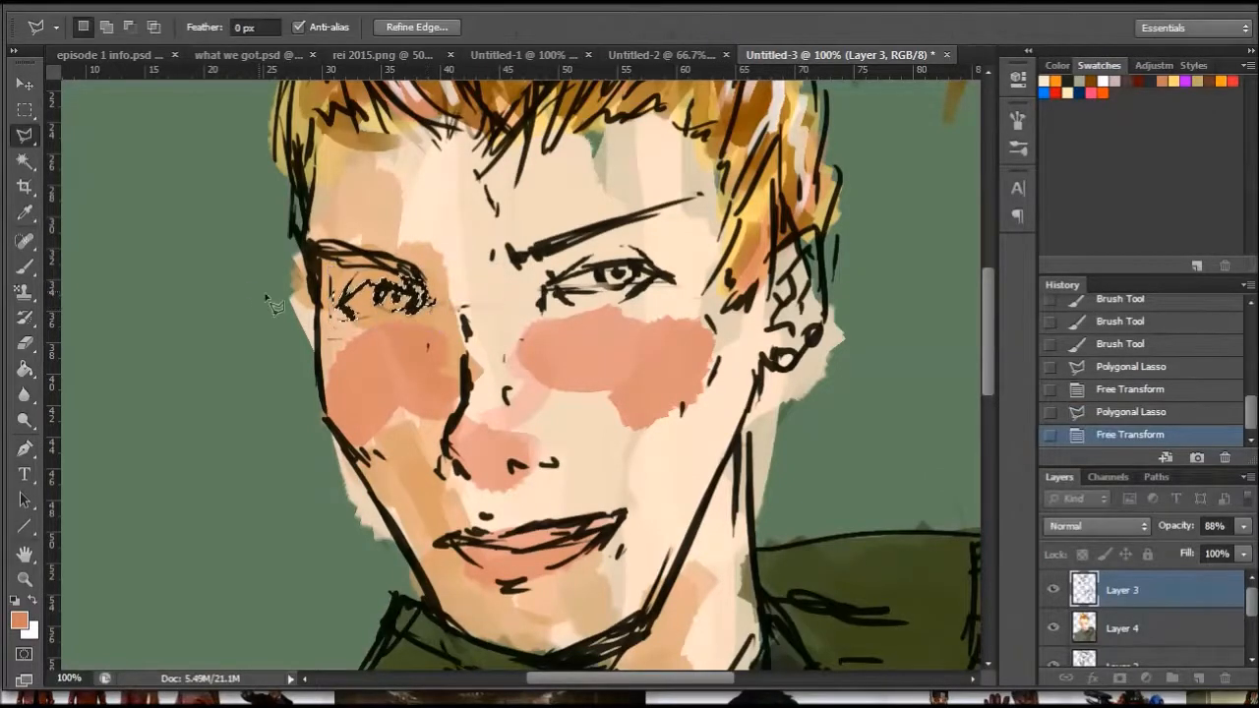
pyautogui.rightClick(498, 260)
pyautogui.click(536, 272)
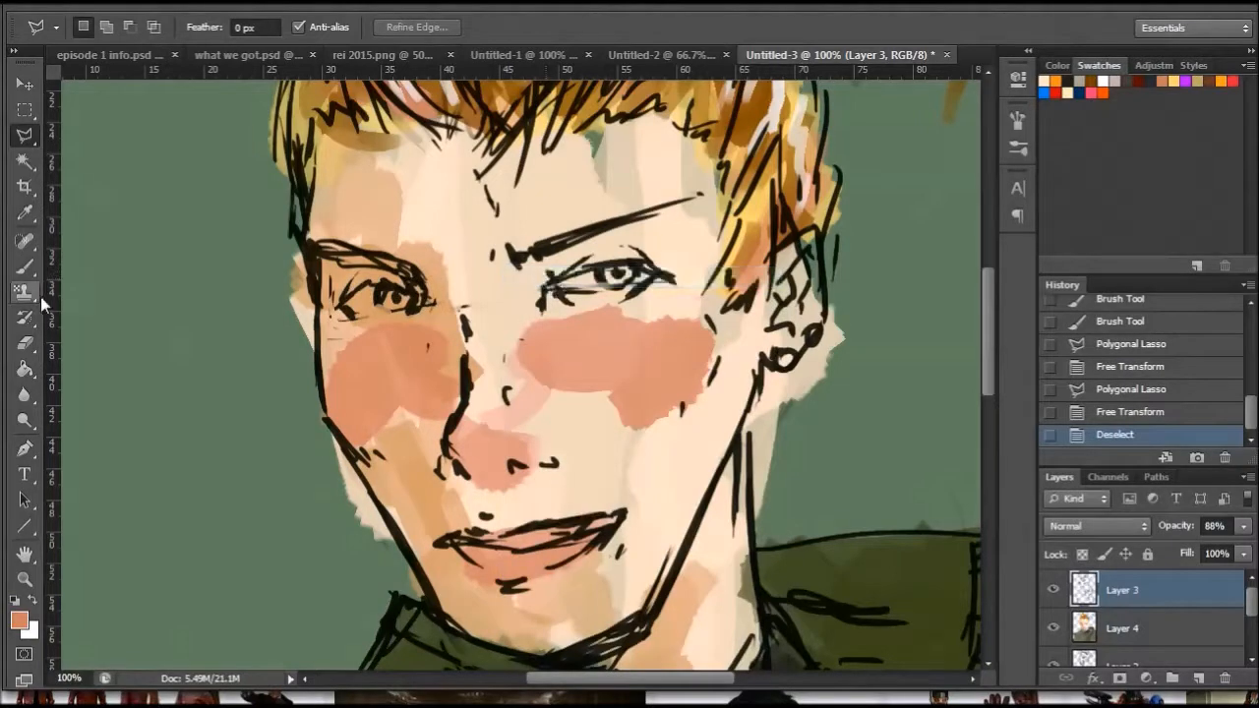
pyautogui.click(26, 267)
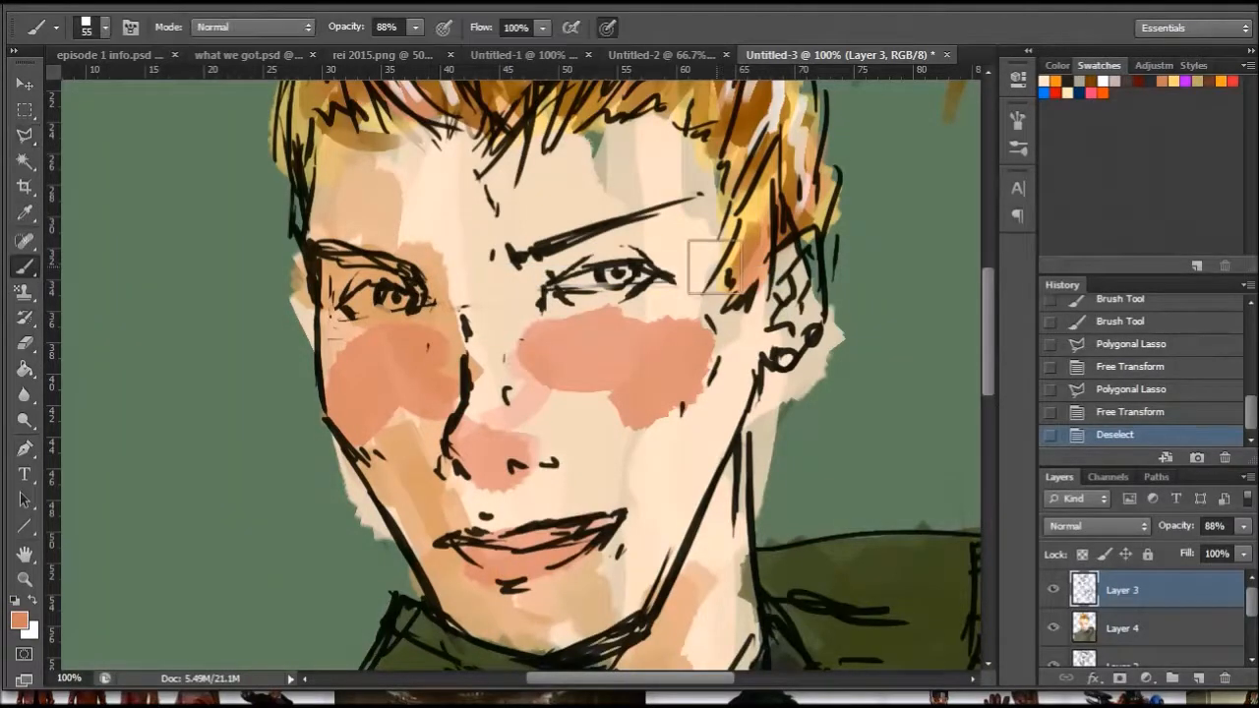
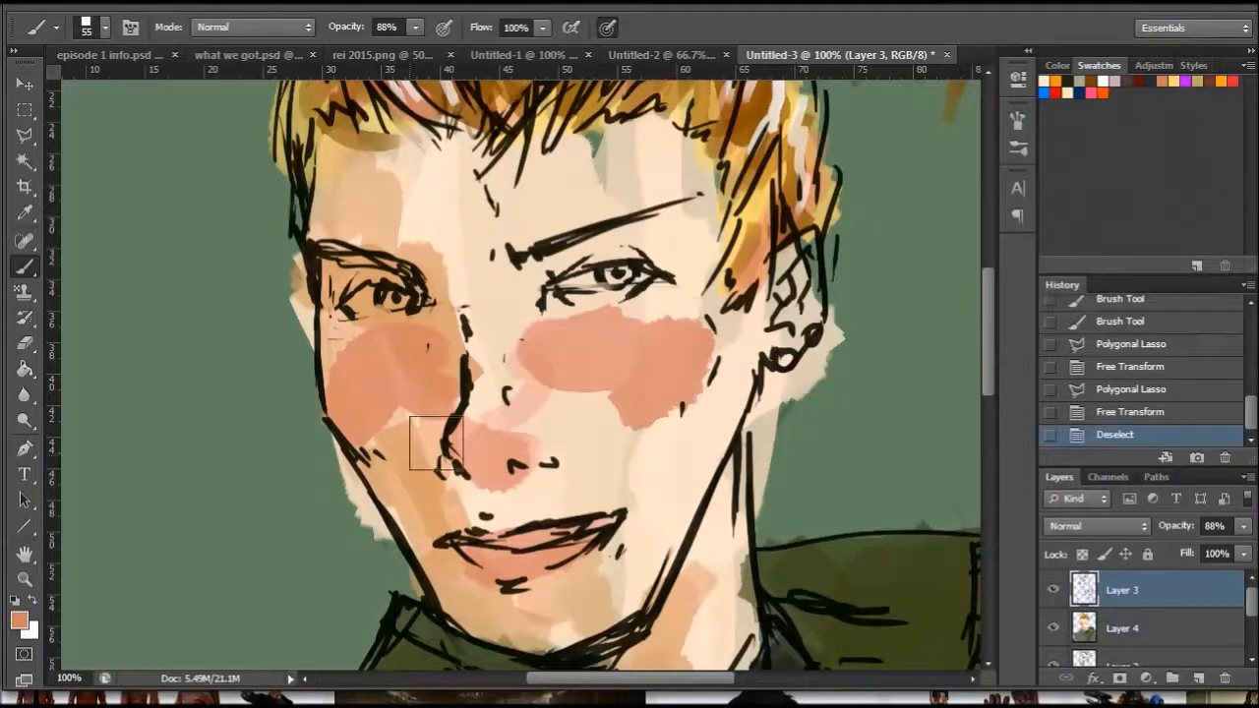
# - Set the foreground colour to #905541 and, on Layer 4, shade the inner socket of the eye nearest the ear and the cheek beside the nose
pyautogui.click(19, 620)
pyautogui.click(823, 392)
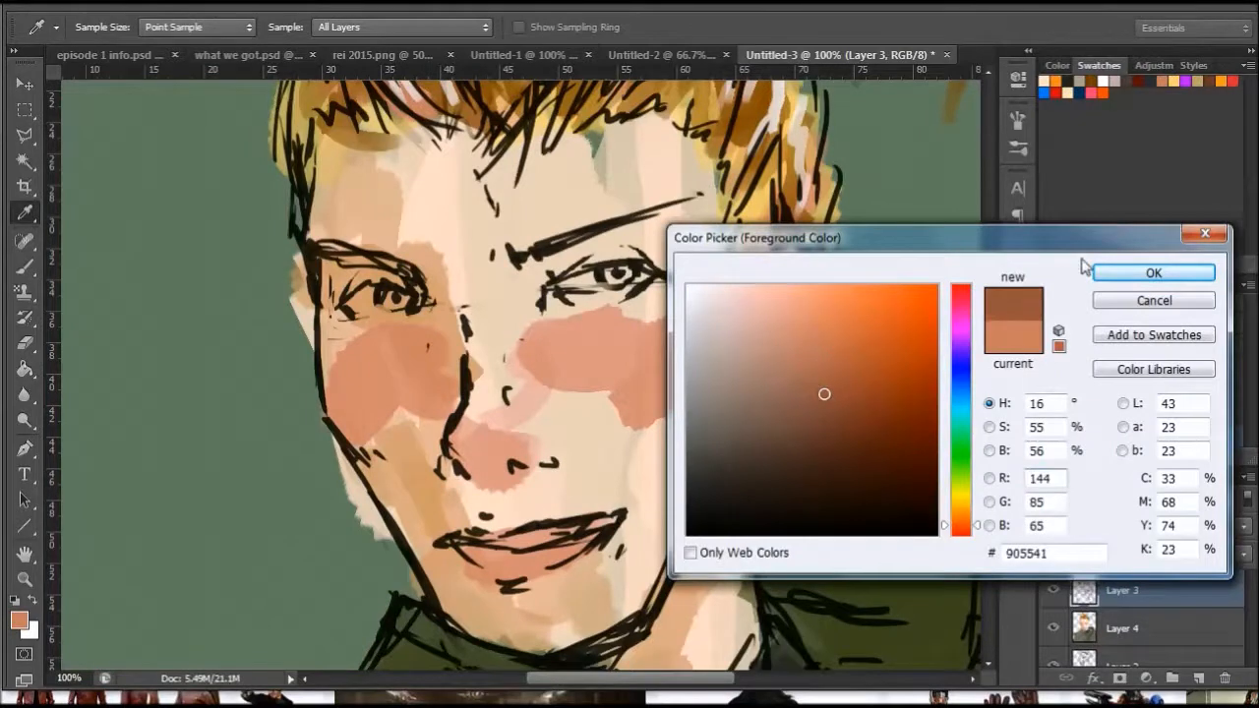
pyautogui.click(1141, 272)
pyautogui.moveTo(516, 332)
pyautogui.mouseDown()
pyautogui.moveTo(557, 262)
pyautogui.moveTo(600, 258)
pyautogui.mouseUp()
pyautogui.click(1099, 391)
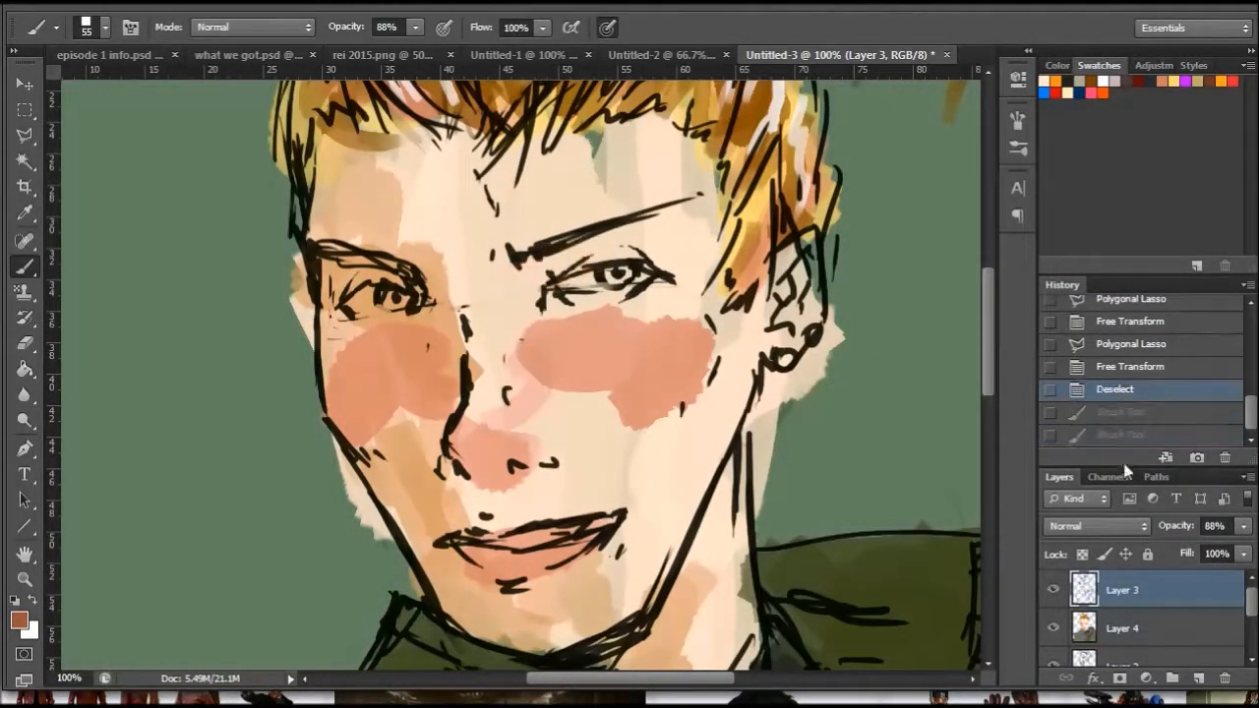
pyautogui.click(1125, 632)
pyautogui.moveTo(521, 305)
pyautogui.mouseDown()
pyautogui.moveTo(549, 267)
pyautogui.moveTo(617, 253)
pyautogui.moveTo(530, 315)
pyautogui.moveTo(587, 315)
pyautogui.moveTo(506, 365)
pyautogui.mouseUp()
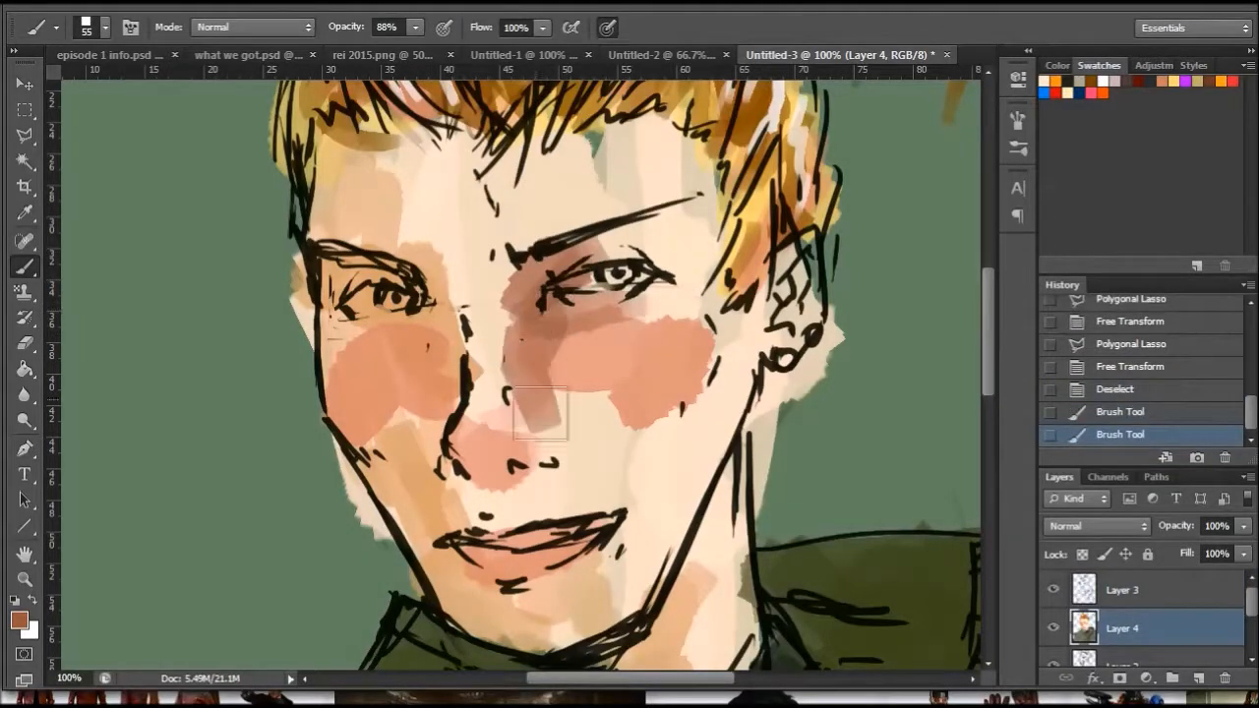
pyautogui.moveTo(480, 439); pyautogui.dragTo(458, 474)
# - Using a 34 px brush, shade under the nose, around the far eye and along the shadow-side cheek, jaw and chin
pyautogui.rightClick(567, 448)
pyautogui.moveTo(632, 513); pyautogui.dragTo(620, 513)
pyautogui.moveTo(471, 454)
pyautogui.mouseDown()
pyautogui.moveTo(516, 466)
pyautogui.moveTo(515, 448)
pyautogui.moveTo(543, 464)
pyautogui.moveTo(452, 458)
pyautogui.mouseUp()
pyautogui.moveTo(390, 311)
pyautogui.mouseDown()
pyautogui.moveTo(447, 295)
pyautogui.moveTo(462, 353)
pyautogui.moveTo(424, 370)
pyautogui.mouseUp()
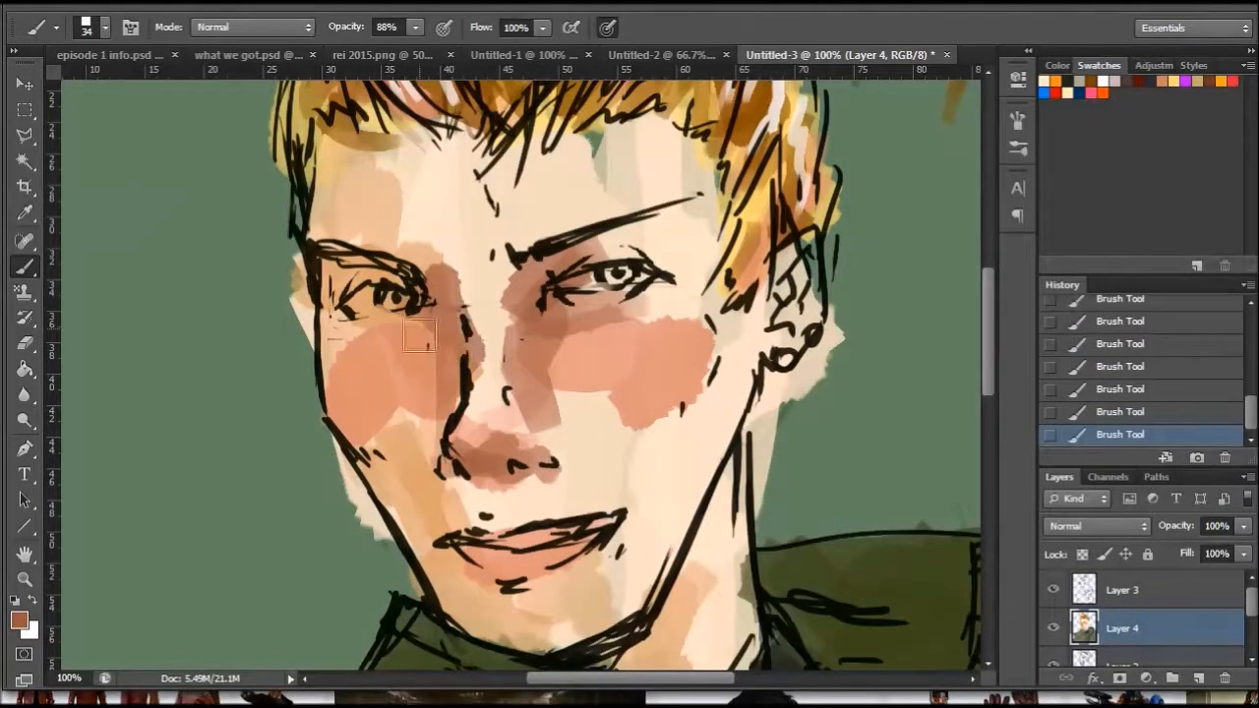
pyautogui.moveTo(335, 313)
pyautogui.mouseDown()
pyautogui.moveTo(340, 355)
pyautogui.moveTo(378, 489)
pyautogui.moveTo(436, 452)
pyautogui.moveTo(374, 498)
pyautogui.moveTo(455, 598)
pyautogui.moveTo(399, 495)
pyautogui.moveTo(447, 590)
pyautogui.moveTo(477, 581)
pyautogui.moveTo(543, 614)
pyautogui.mouseUp()
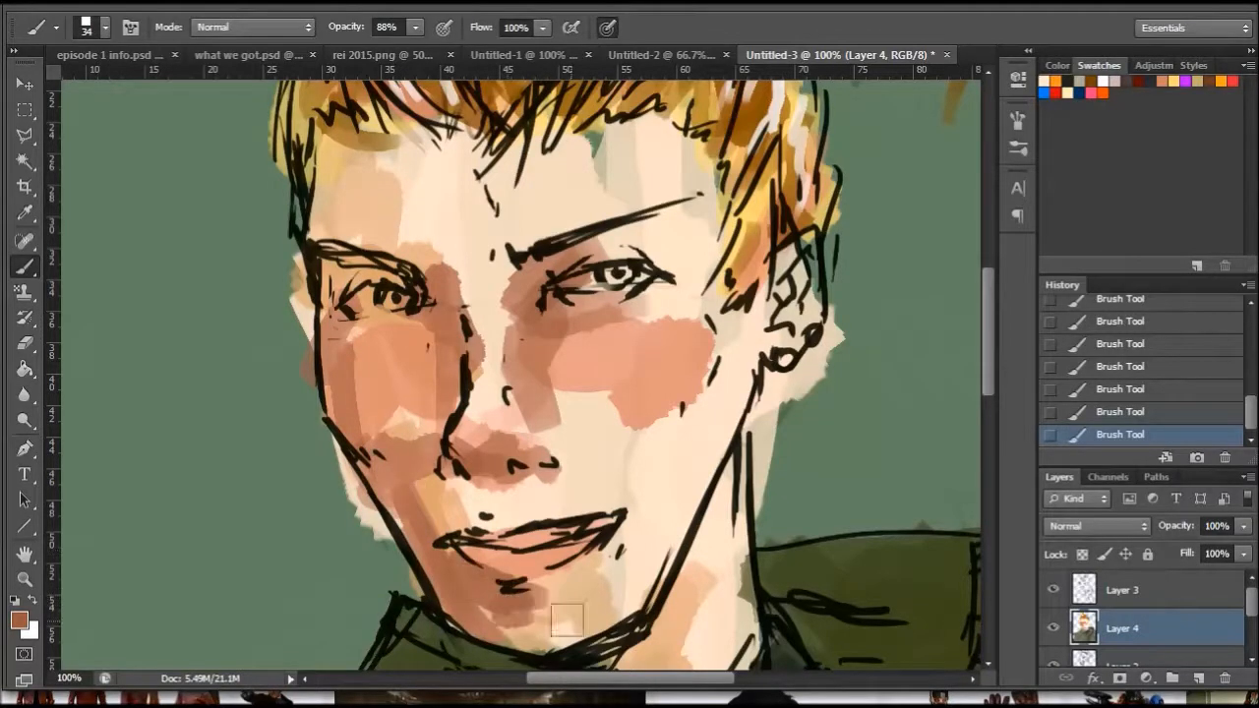
# - Shade the forehead's shadow side and the near eye's upper lid, and darken the near nostril with a 19 px brush
pyautogui.moveTo(989, 315)
pyautogui.mouseDown()
pyautogui.moveTo(989, 368)
pyautogui.moveTo(987, 299)
pyautogui.mouseUp()
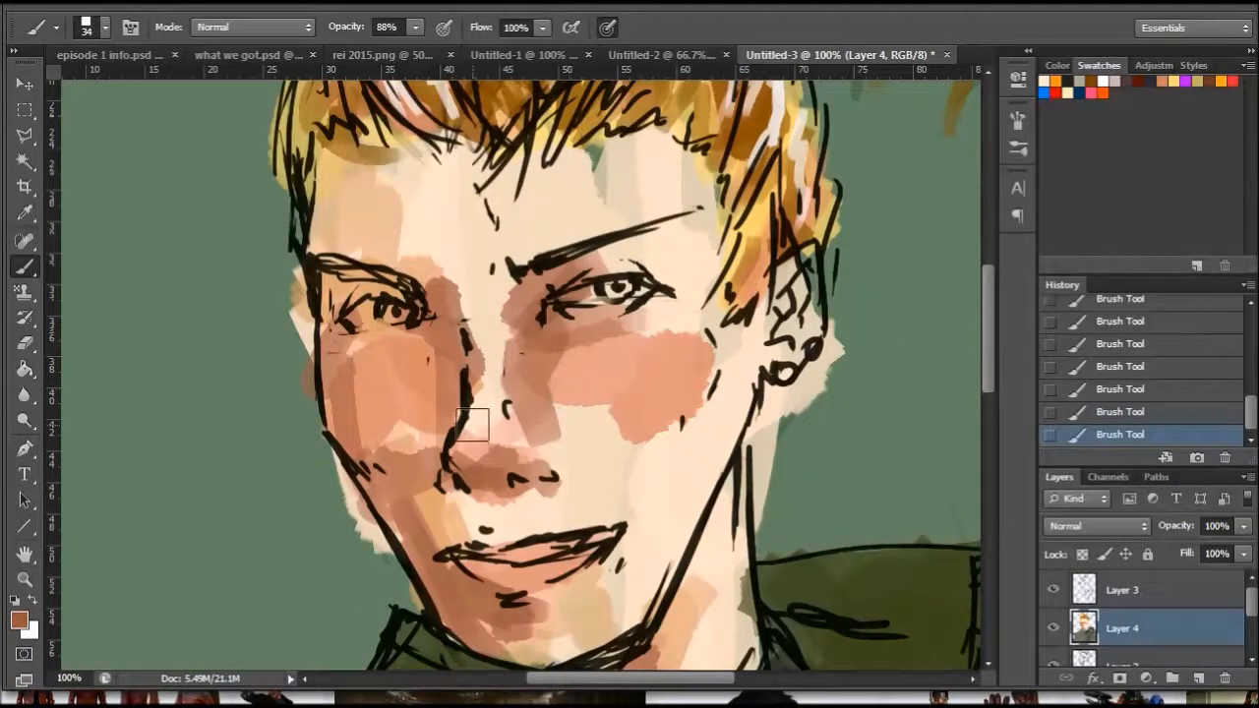
pyautogui.moveTo(476, 423)
pyautogui.mouseDown()
pyautogui.moveTo(480, 351)
pyautogui.moveTo(480, 374)
pyautogui.moveTo(444, 282)
pyautogui.moveTo(469, 301)
pyautogui.moveTo(427, 264)
pyautogui.moveTo(380, 251)
pyautogui.moveTo(396, 162)
pyautogui.moveTo(339, 150)
pyautogui.moveTo(348, 196)
pyautogui.moveTo(403, 149)
pyautogui.moveTo(475, 157)
pyautogui.moveTo(350, 160)
pyautogui.moveTo(339, 226)
pyautogui.moveTo(349, 266)
pyautogui.moveTo(390, 295)
pyautogui.moveTo(305, 324)
pyautogui.mouseUp()
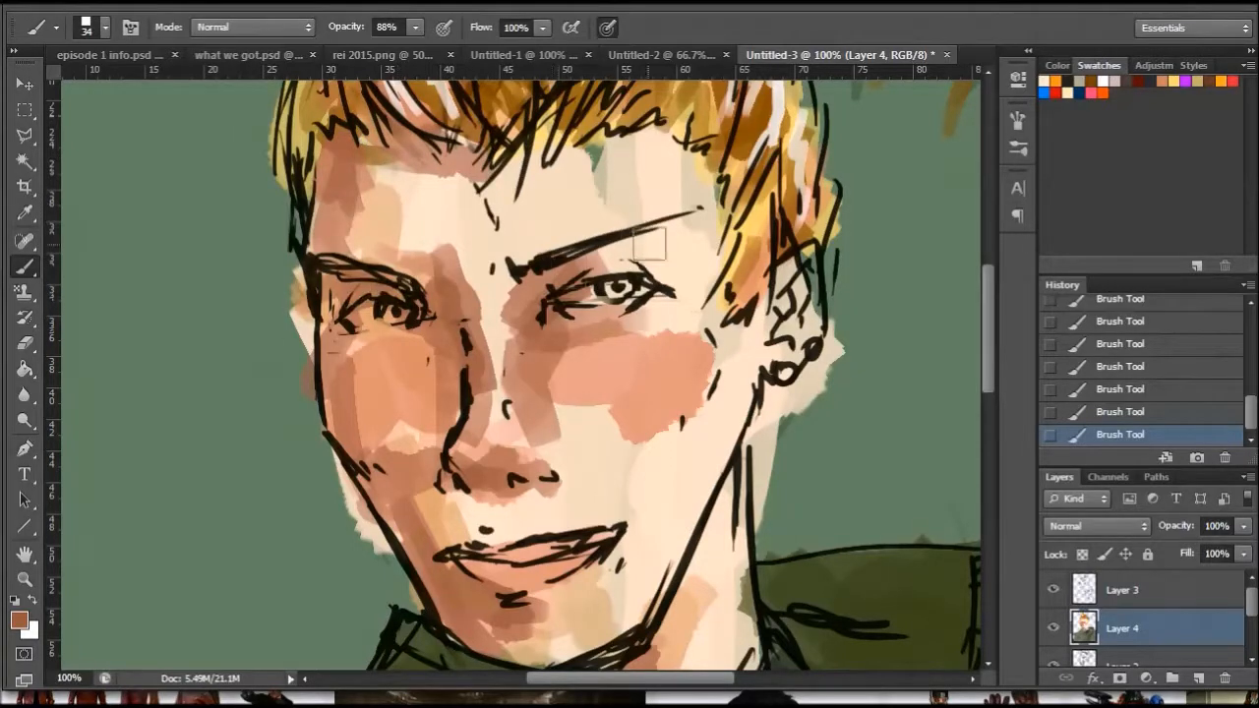
pyautogui.moveTo(649, 244); pyautogui.dragTo(586, 270)
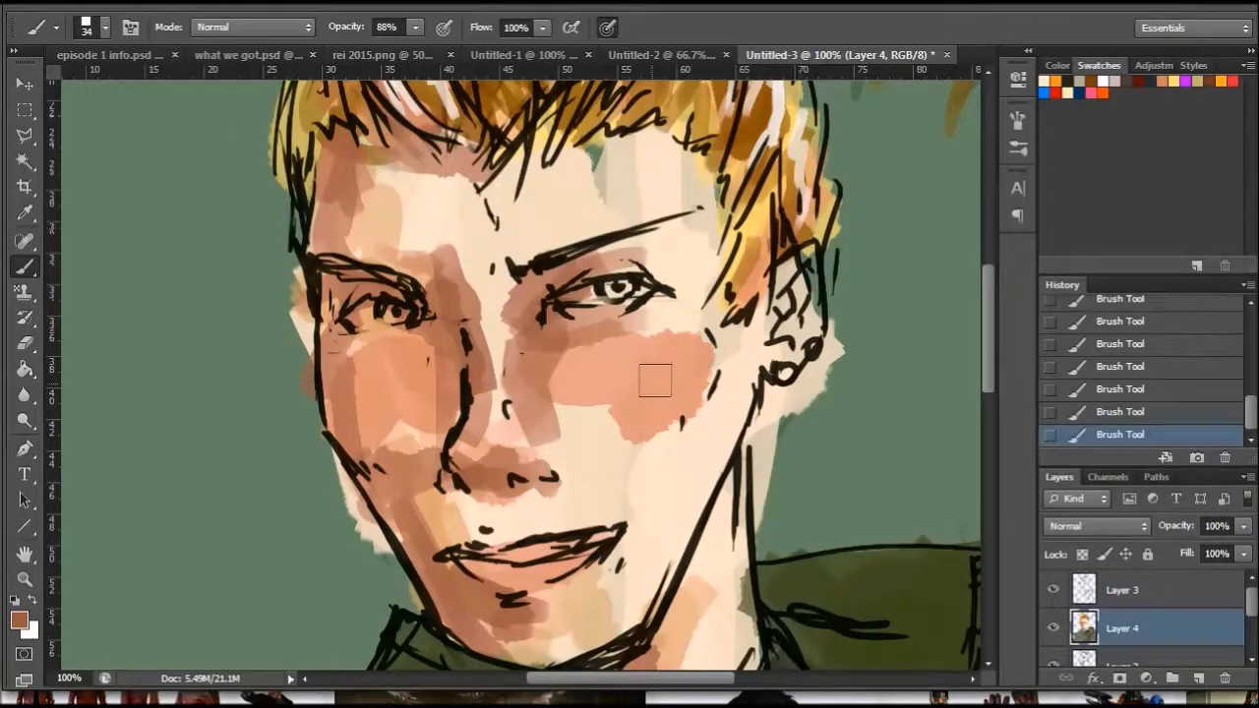
pyautogui.rightClick(631, 447)
pyautogui.moveTo(665, 490); pyautogui.dragTo(659, 494)
pyautogui.click(549, 479)
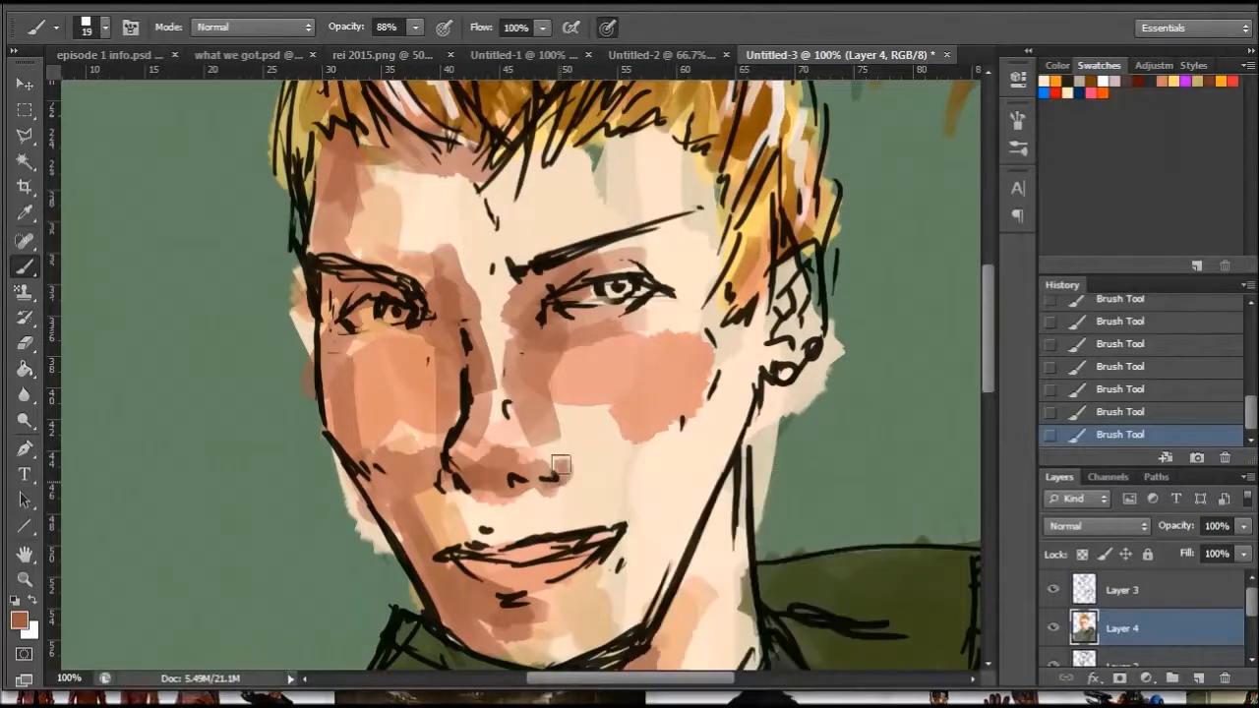
pyautogui.moveTo(558, 475); pyautogui.dragTo(553, 452)
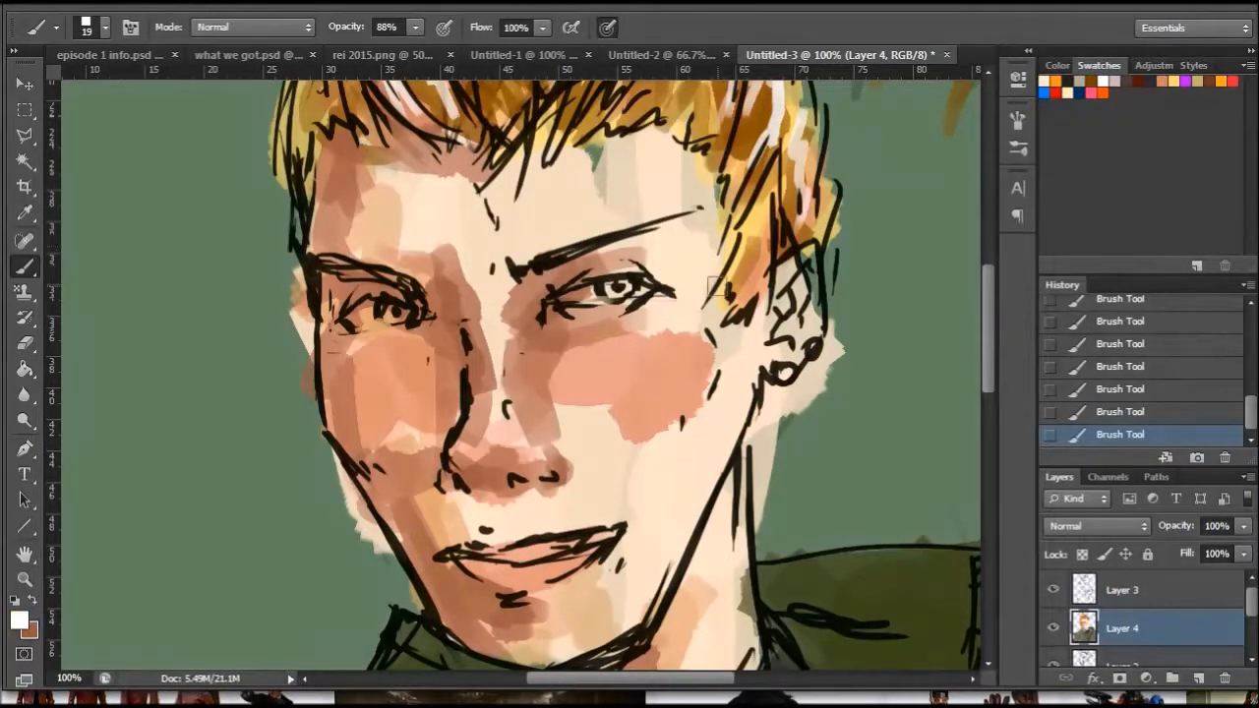
# - Swap to white, change it to pale yellow #fff4b8 and highlight the lit cheek and forehead with a 39 px brush
pyautogui.rightClick(717, 268)
pyautogui.click(21, 619)
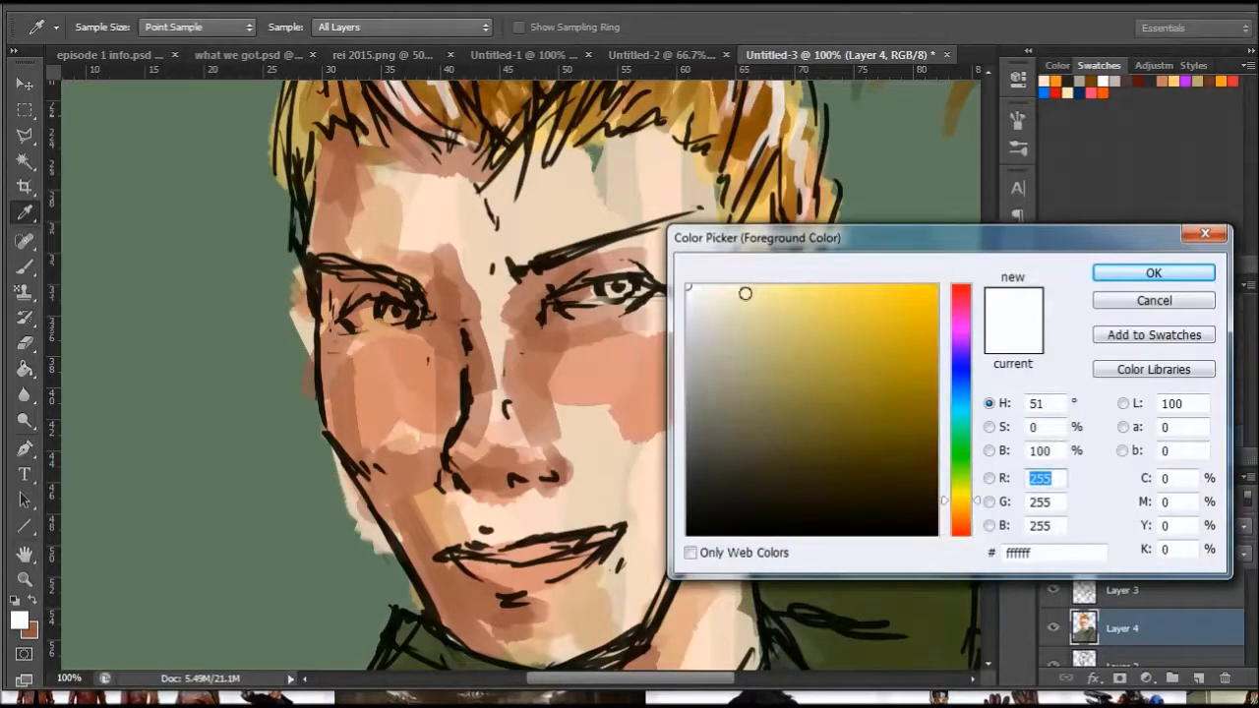
pyautogui.click(755, 280)
pyautogui.press('Return')
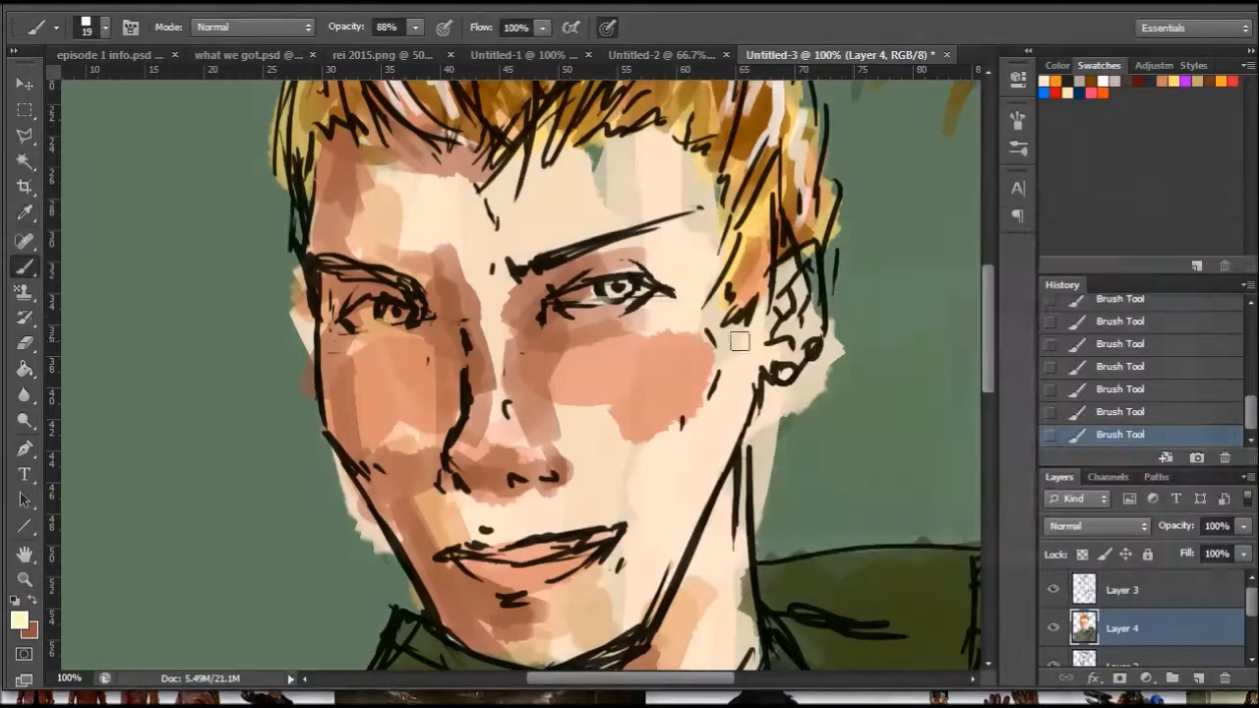
pyautogui.rightClick(730, 464)
pyautogui.moveTo(749, 494); pyautogui.dragTo(770, 493)
pyautogui.moveTo(673, 348)
pyautogui.mouseDown()
pyautogui.moveTo(682, 363)
pyautogui.moveTo(621, 356)
pyautogui.mouseUp()
pyautogui.moveTo(677, 277)
pyautogui.mouseDown()
pyautogui.moveTo(605, 216)
pyautogui.moveTo(639, 197)
pyautogui.moveTo(620, 163)
pyautogui.mouseUp()
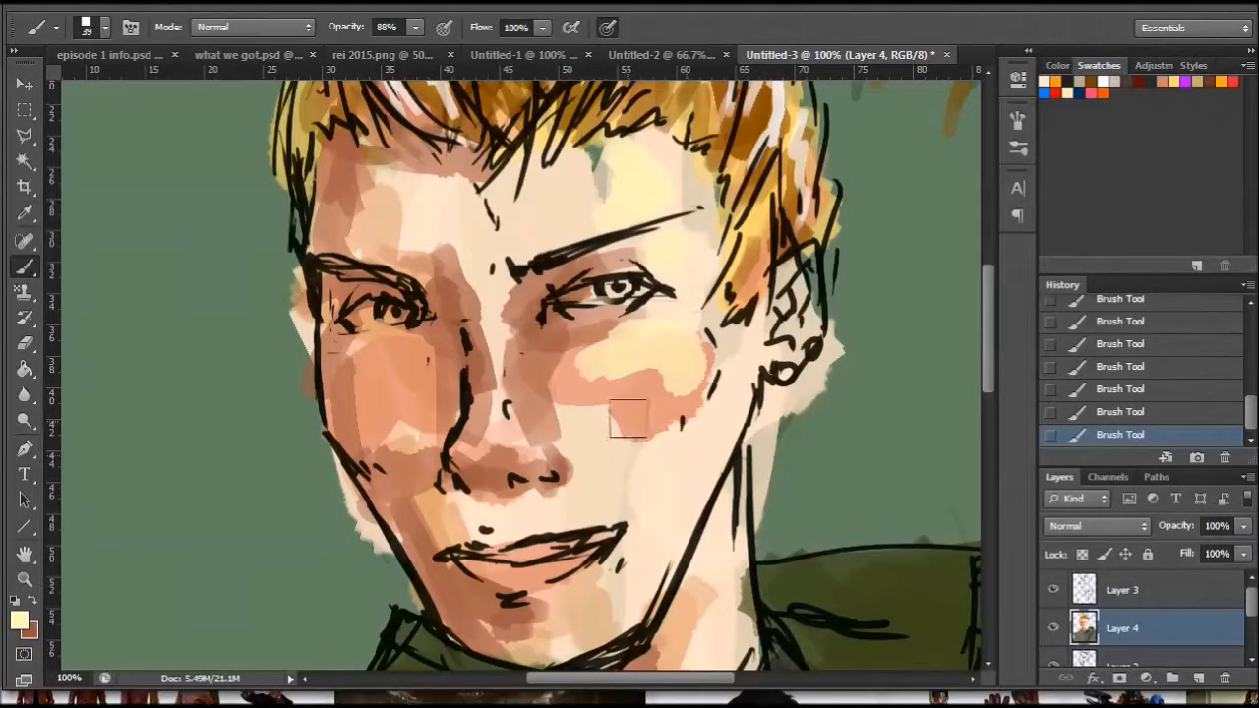
# - Highlight the bridge of the nose with a smaller brush, reducing it to 11 px for the details around the nostrils
pyautogui.rightClick(555, 419)
pyautogui.moveTo(608, 465); pyautogui.dragTo(593, 465)
pyautogui.moveTo(498, 423)
pyautogui.mouseDown()
pyautogui.moveTo(489, 304)
pyautogui.moveTo(488, 323)
pyautogui.mouseUp()
pyautogui.rightClick(547, 463)
pyautogui.moveTo(607, 506); pyautogui.dragTo(602, 506)
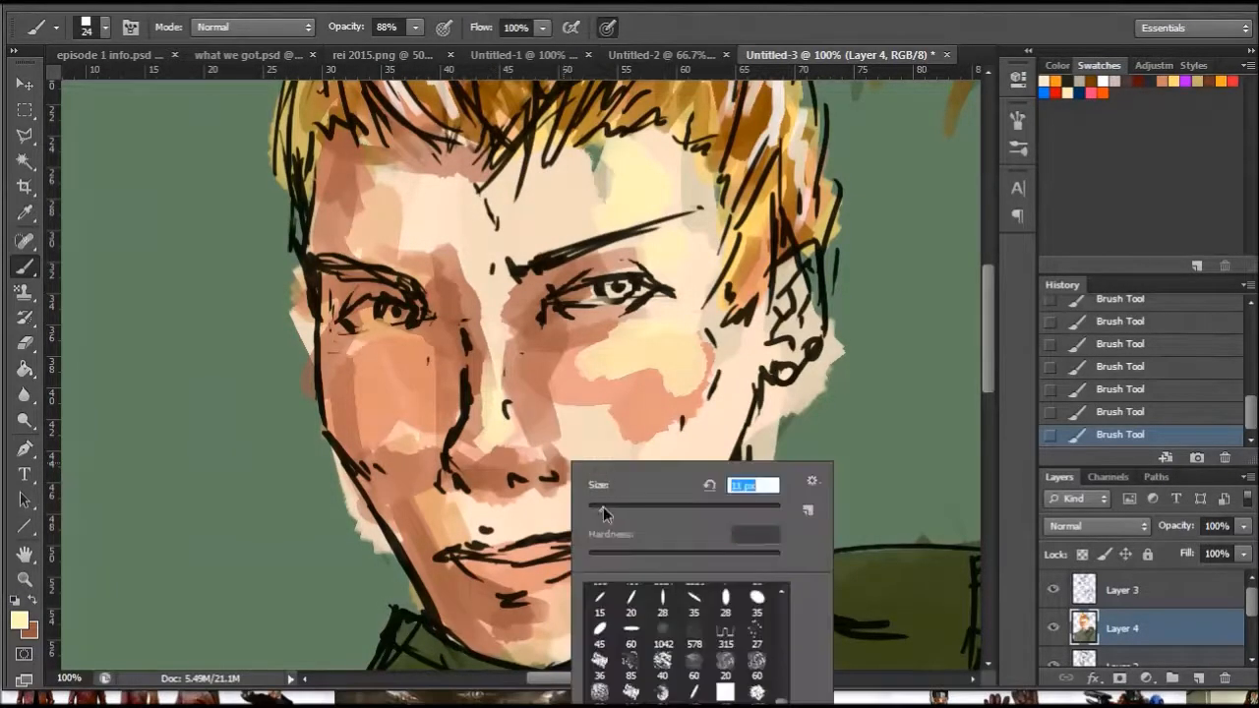
pyautogui.click(463, 455)
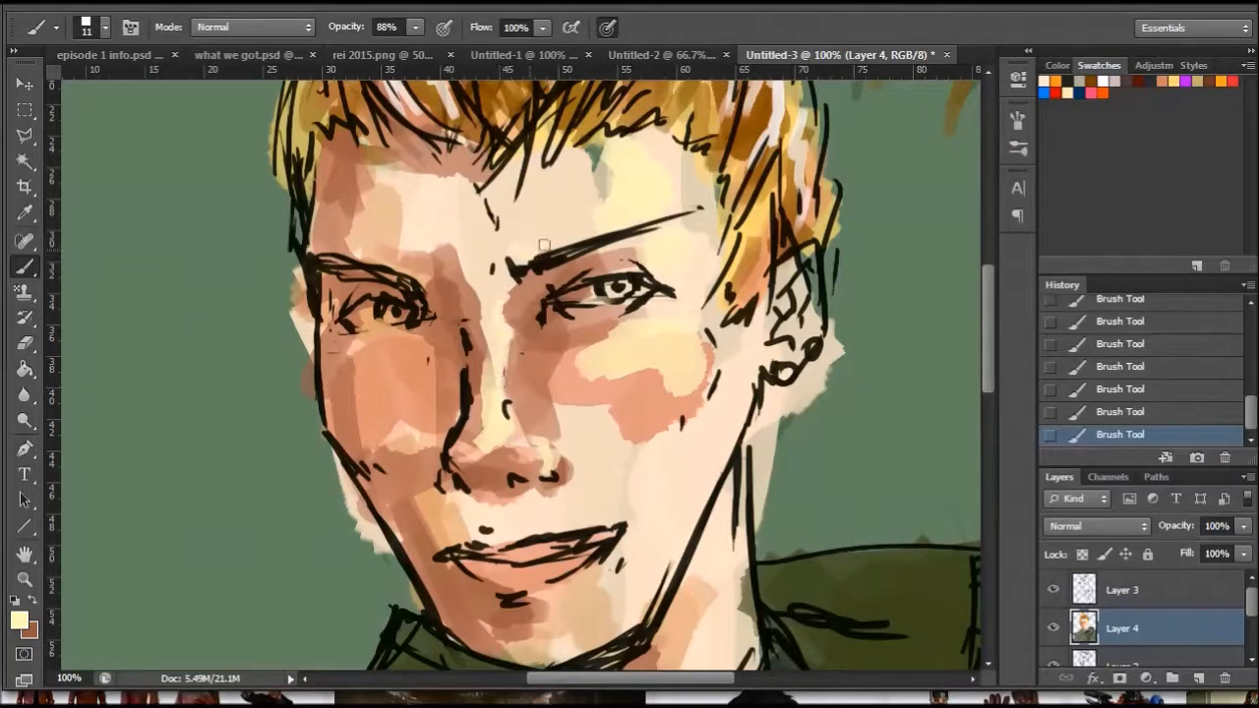
# - Resize the brush to 16 px and paint pale yellow highlights on the ear
pyautogui.rightClick(719, 267)
pyautogui.click(776, 316)
pyautogui.click(639, 371)
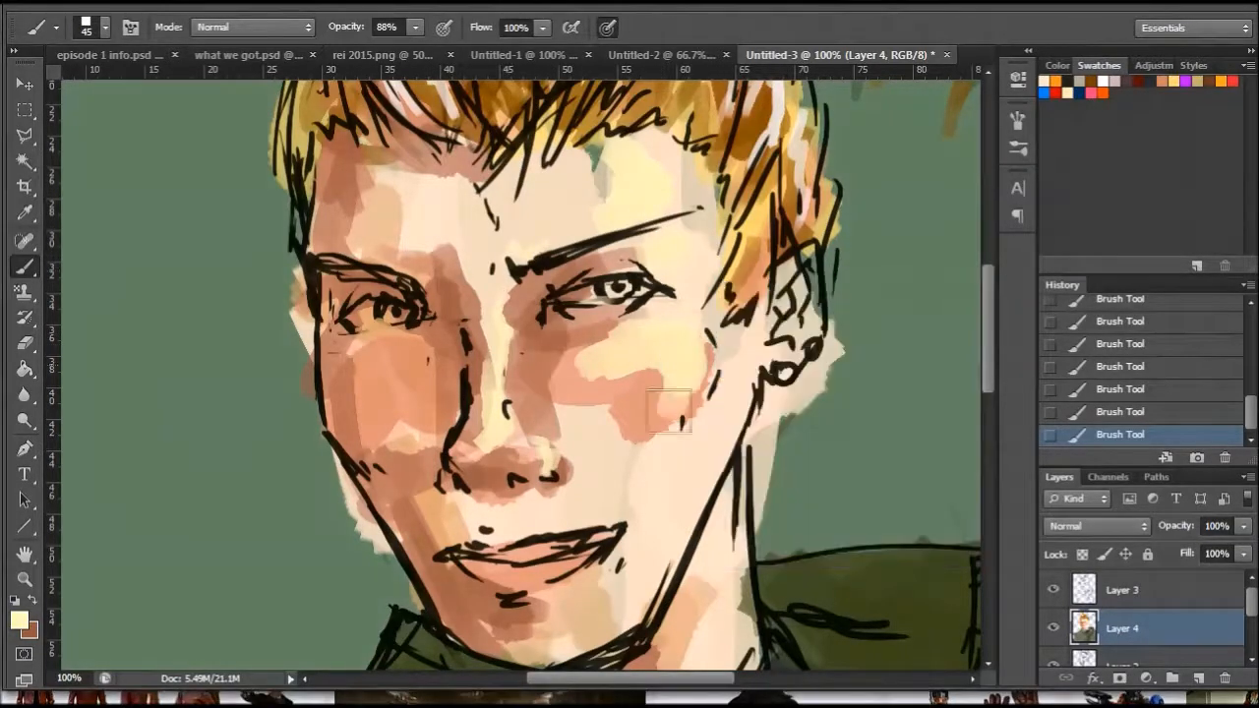
pyautogui.rightClick(843, 361)
pyautogui.moveTo(880, 411); pyautogui.dragTo(871, 411)
pyautogui.click(795, 343)
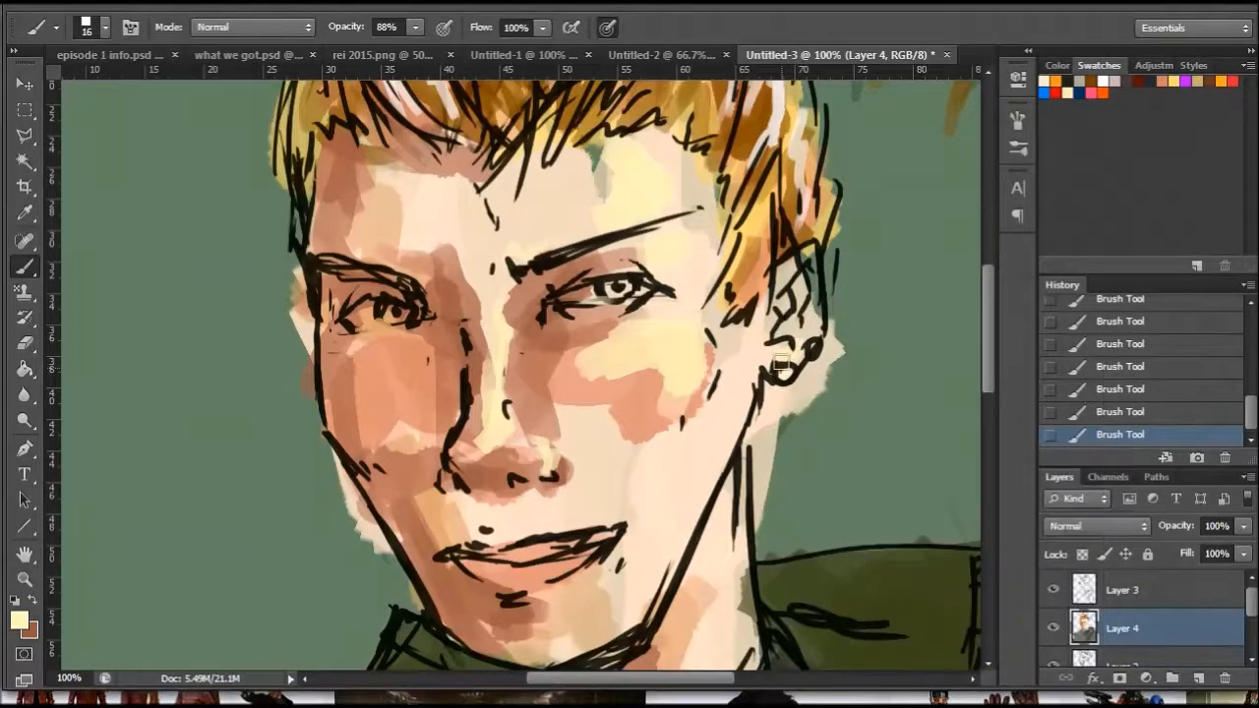
pyautogui.moveTo(815, 339); pyautogui.dragTo(808, 262)
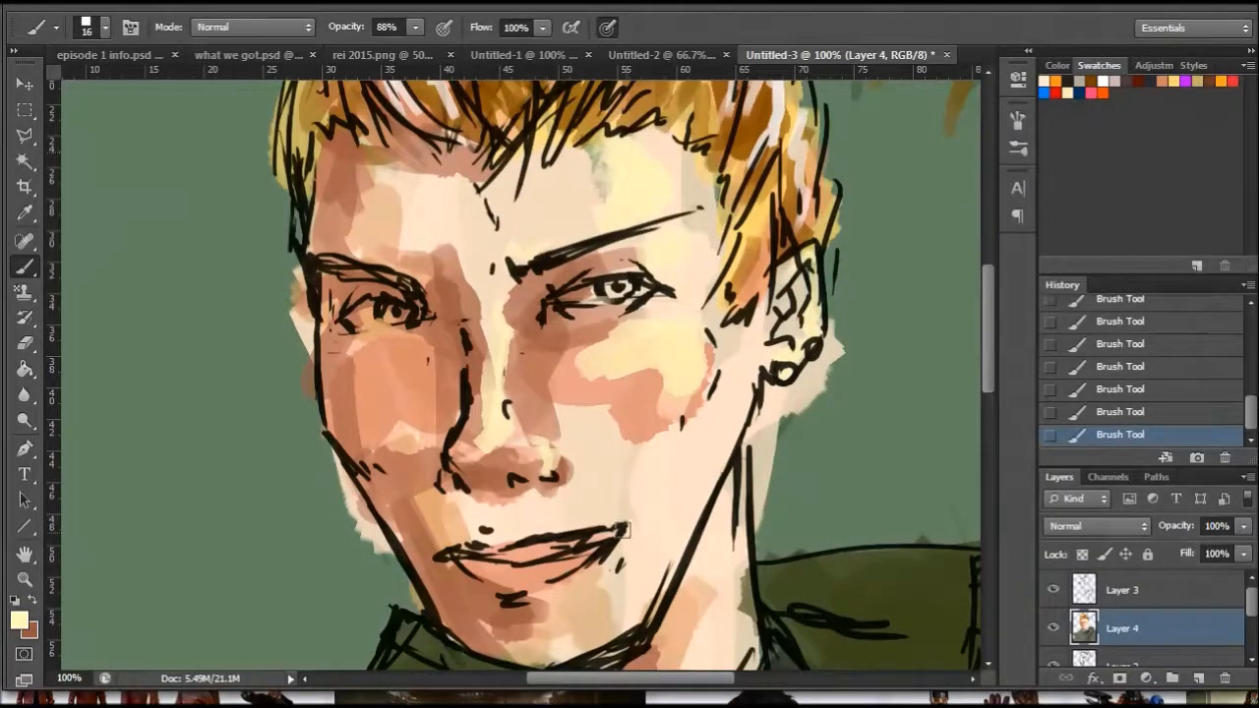
# - Using a 43 px brush, extend the pale yellow highlights over the chin, lit cheek, brow, forehead, jaw edge and neck
pyautogui.rightClick(687, 506)
pyautogui.click(755, 560)
pyautogui.click(610, 625)
pyautogui.moveTo(591, 630); pyautogui.dragTo(622, 590)
pyautogui.moveTo(592, 475)
pyautogui.mouseDown()
pyautogui.moveTo(572, 509)
pyautogui.moveTo(630, 447)
pyautogui.moveTo(616, 457)
pyautogui.moveTo(652, 354)
pyautogui.moveTo(650, 399)
pyautogui.mouseUp()
pyautogui.moveTo(606, 351); pyautogui.dragTo(573, 357)
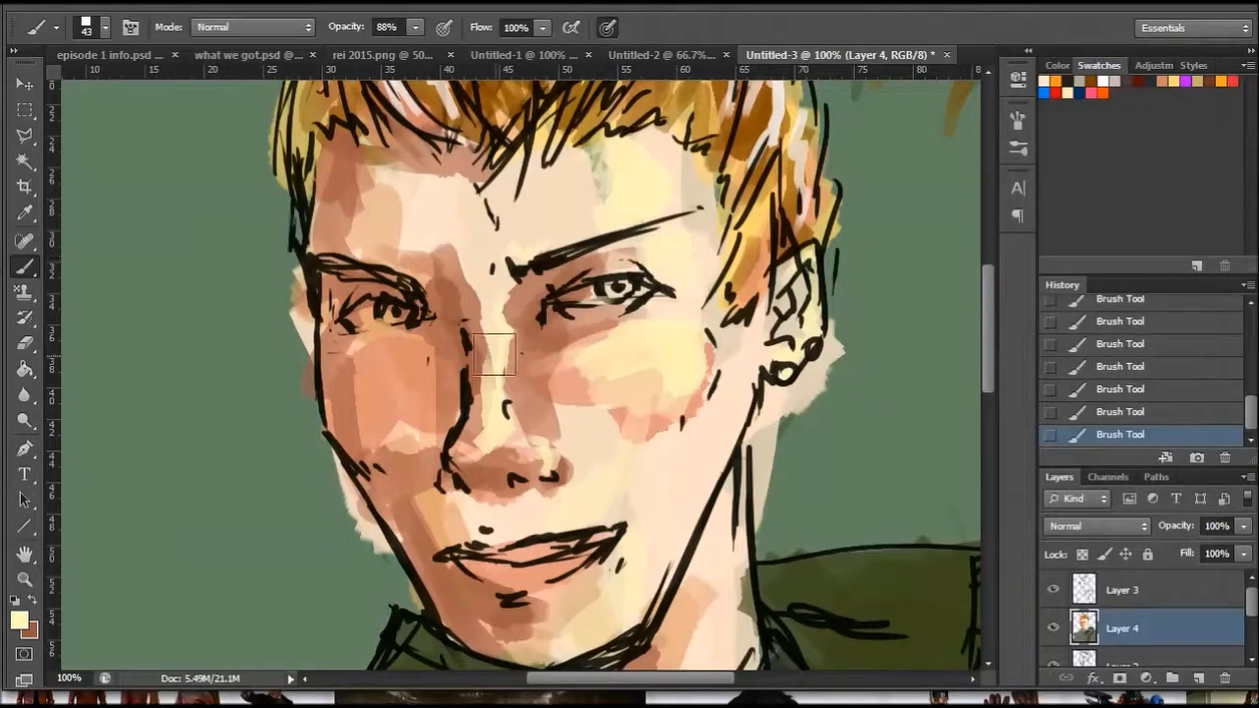
pyautogui.moveTo(500, 277)
pyautogui.mouseDown()
pyautogui.moveTo(507, 304)
pyautogui.moveTo(604, 197)
pyautogui.moveTo(593, 160)
pyautogui.moveTo(577, 167)
pyautogui.mouseUp()
pyautogui.moveTo(715, 399)
pyautogui.mouseDown()
pyautogui.moveTo(704, 475)
pyautogui.moveTo(720, 441)
pyautogui.moveTo(850, 528)
pyautogui.moveTo(711, 567)
pyautogui.moveTo(750, 660)
pyautogui.mouseUp()
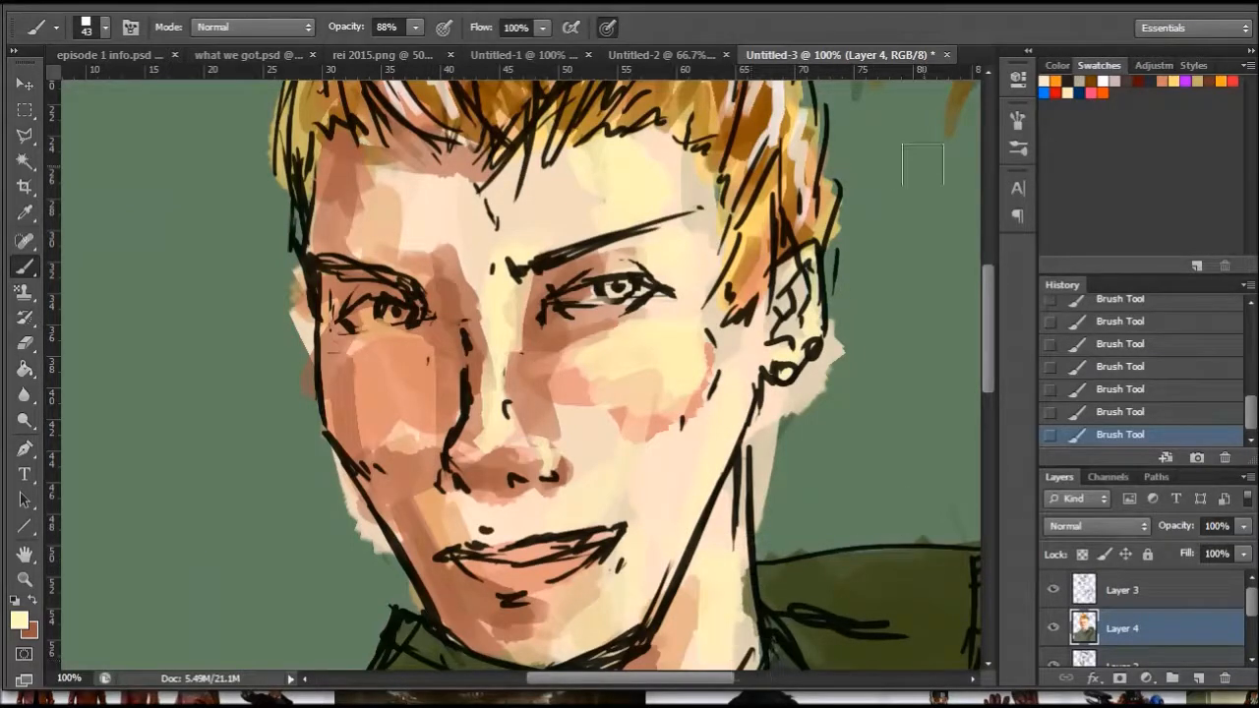
# - Reduce the brush to 10 px and paint small pale yellow highlights on the lower lip
pyautogui.moveTo(982, 293)
pyautogui.mouseDown()
pyautogui.moveTo(988, 347)
pyautogui.moveTo(988, 335)
pyautogui.mouseUp()
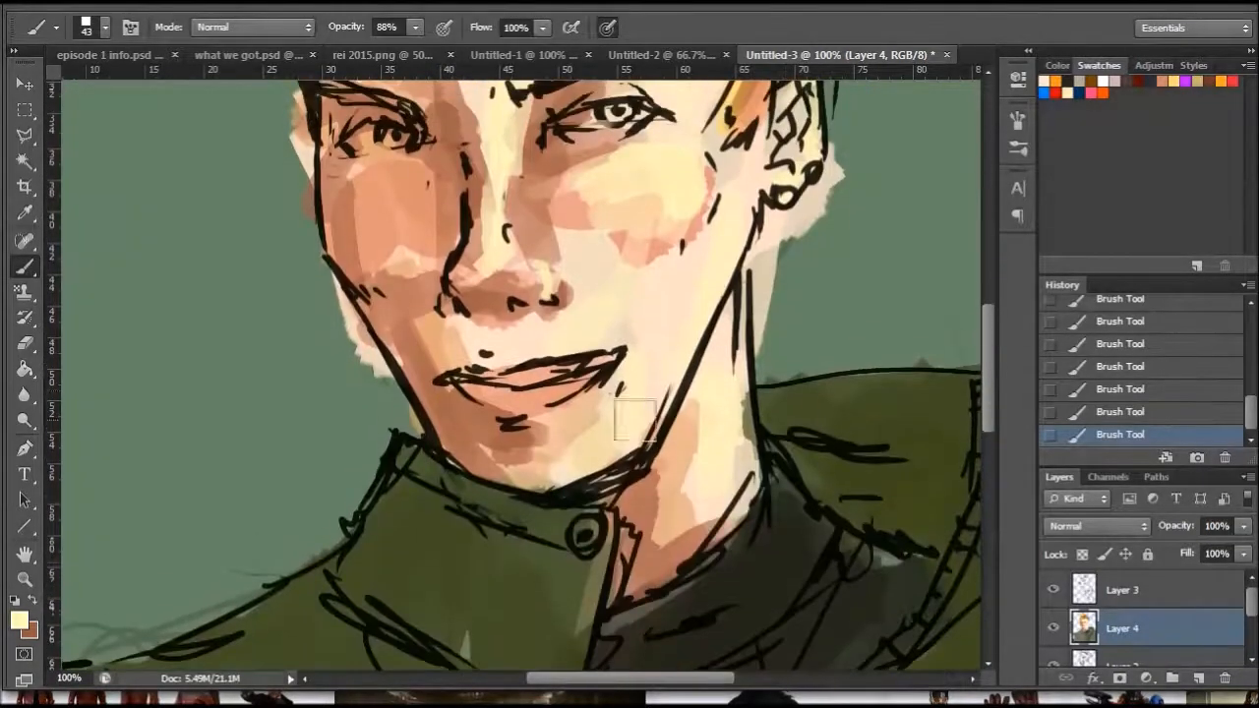
pyautogui.rightClick(695, 337)
pyautogui.click(741, 383)
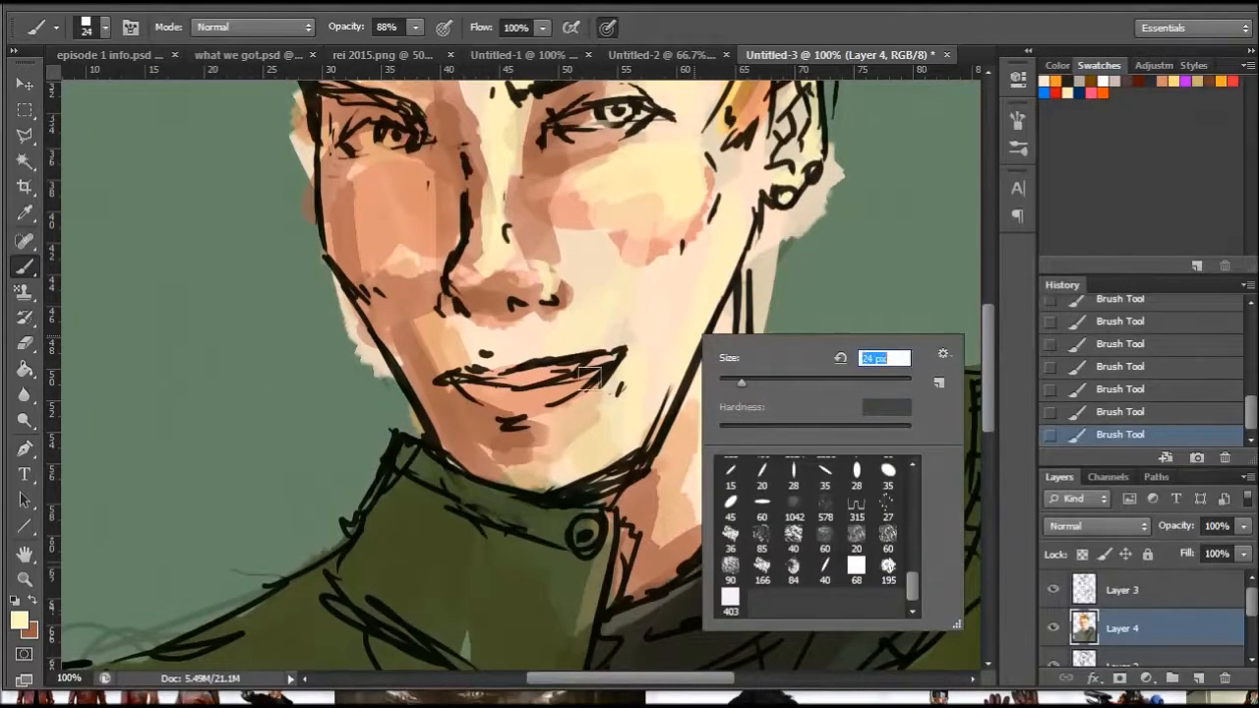
pyautogui.press('Return')
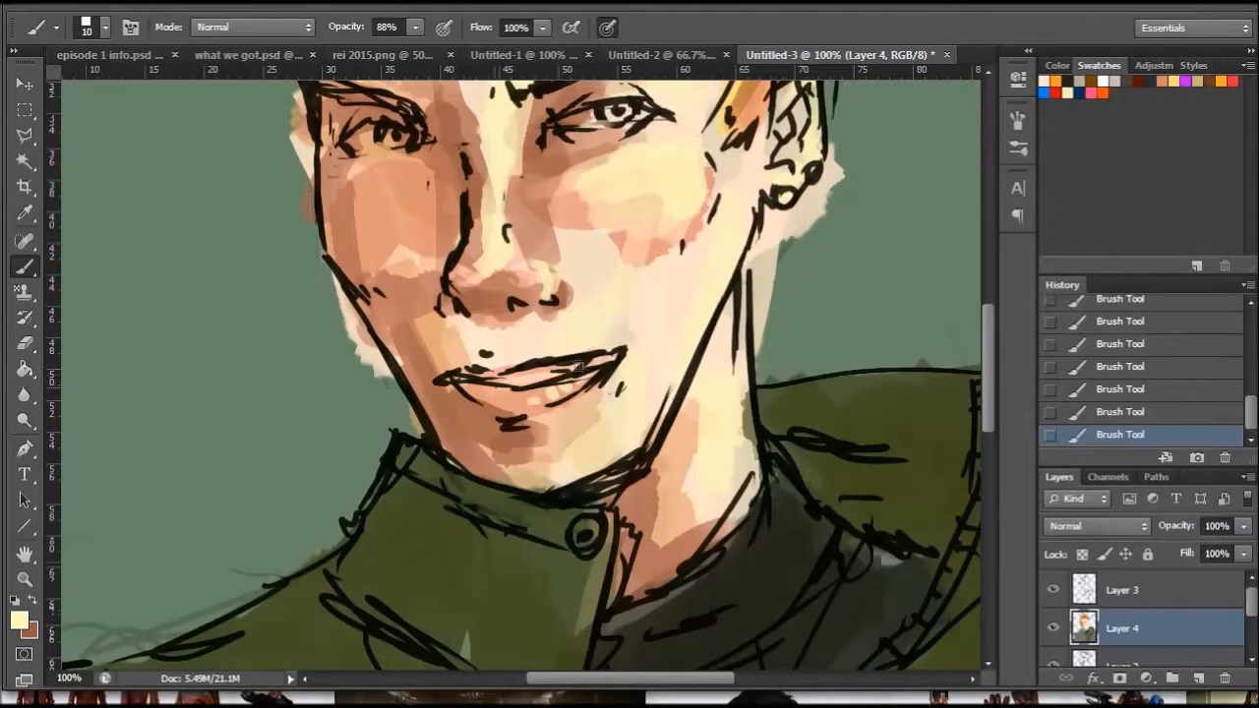
# - Paint a small pale yellow ring in the background beside the hair, keeping the current foreground colour
pyautogui.scroll(5, 931, 330)
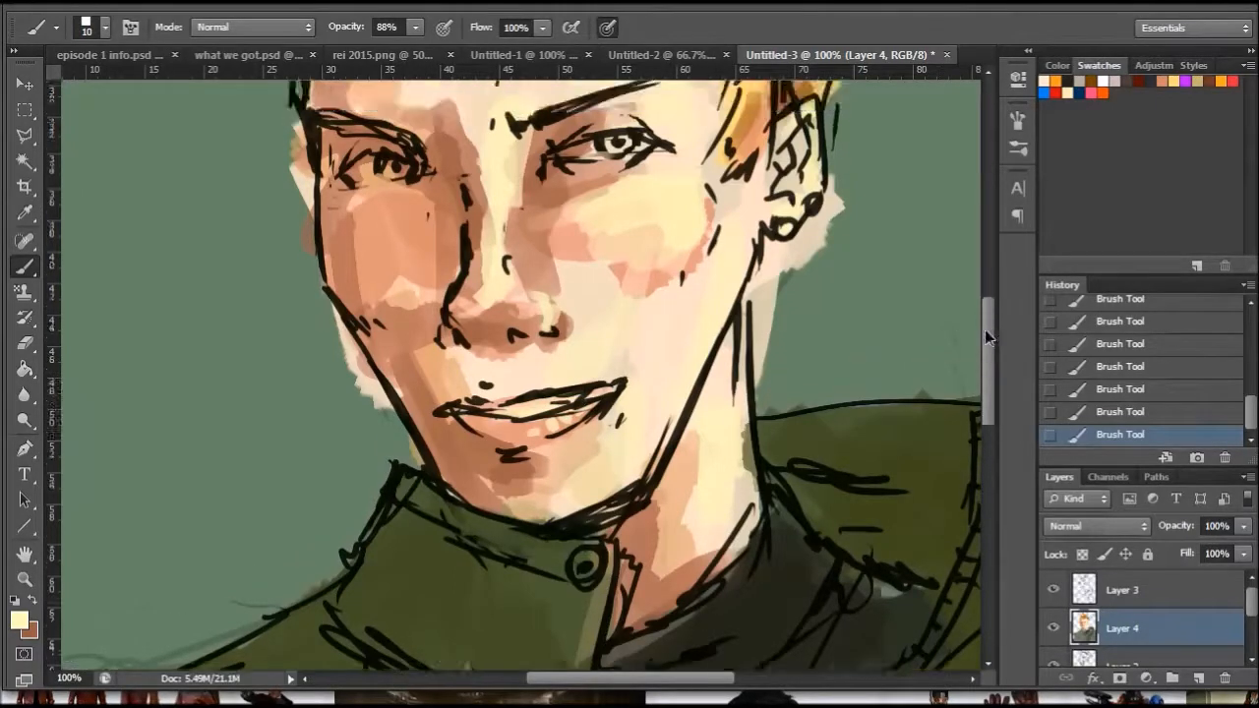
pyautogui.moveTo(950, 154); pyautogui.dragTo(962, 158)
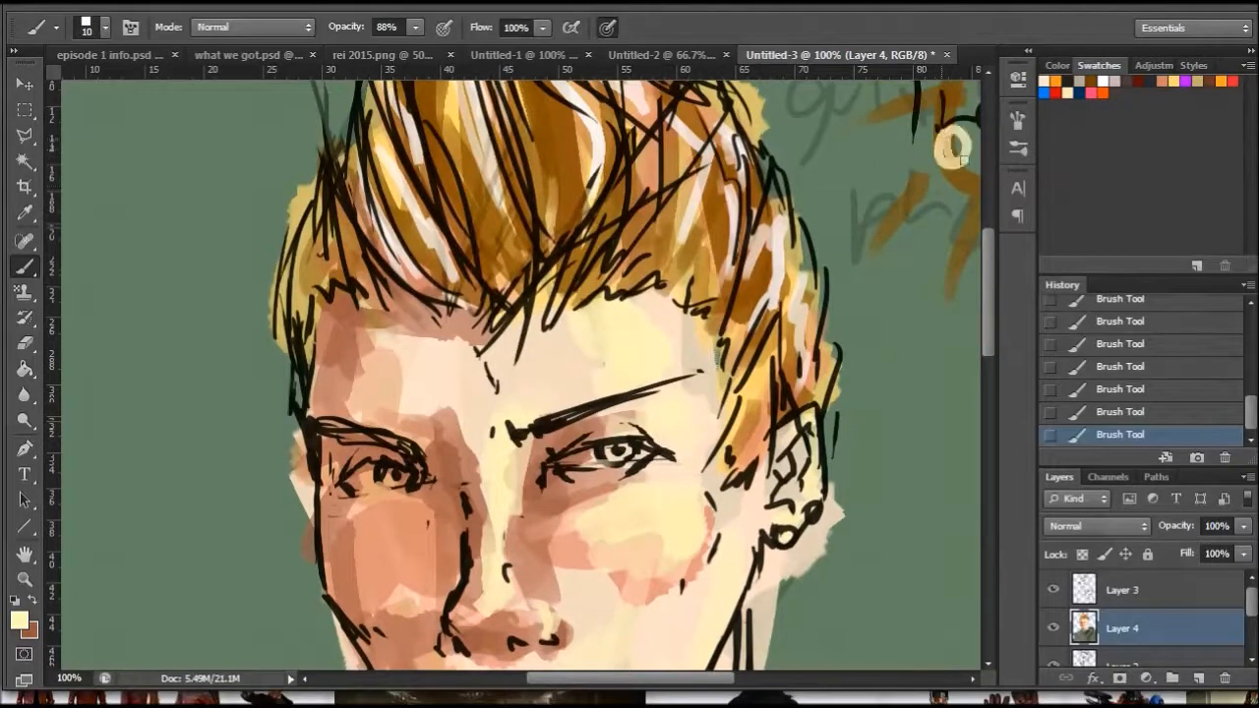
pyautogui.moveTo(994, 291); pyautogui.dragTo(980, 353)
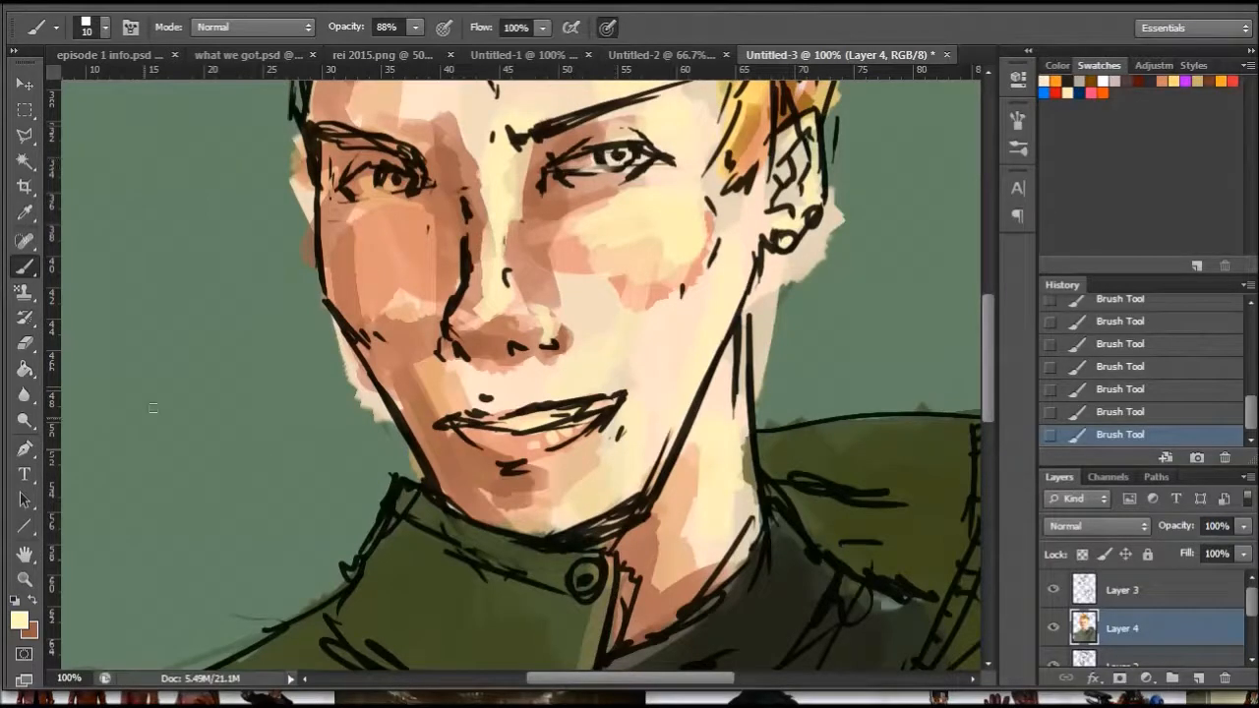
pyautogui.click(20, 622)
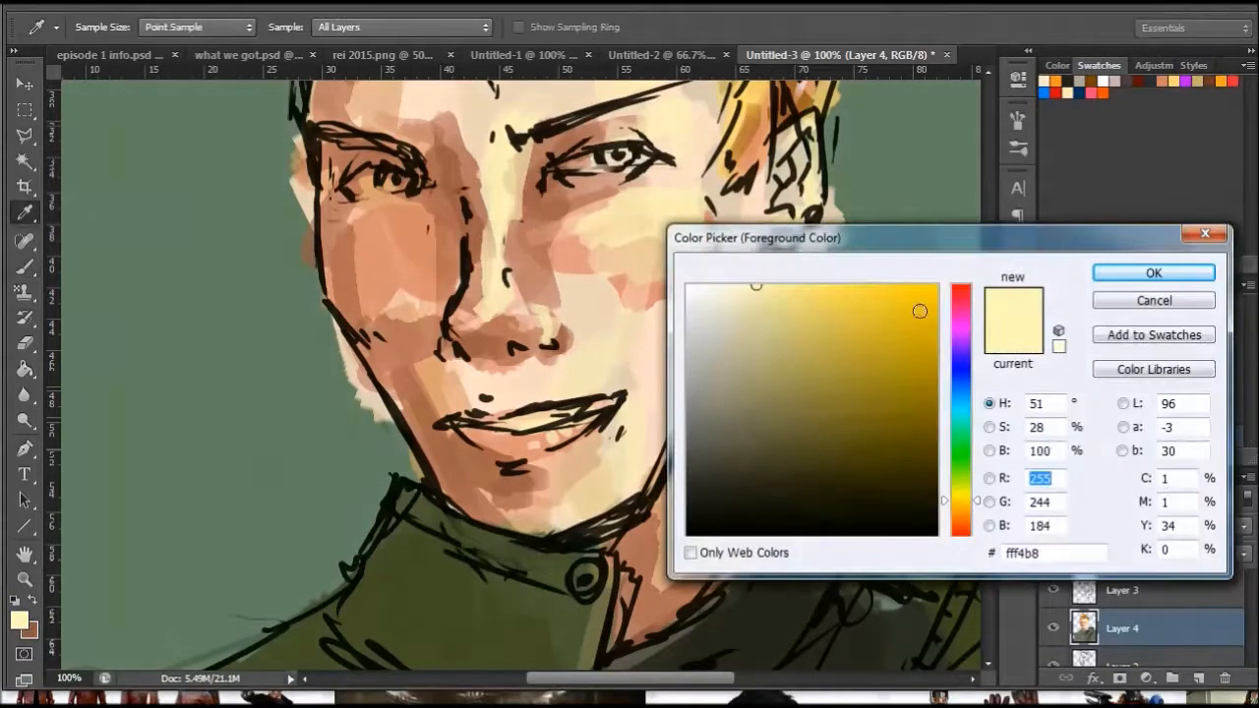
pyautogui.click(1146, 300)
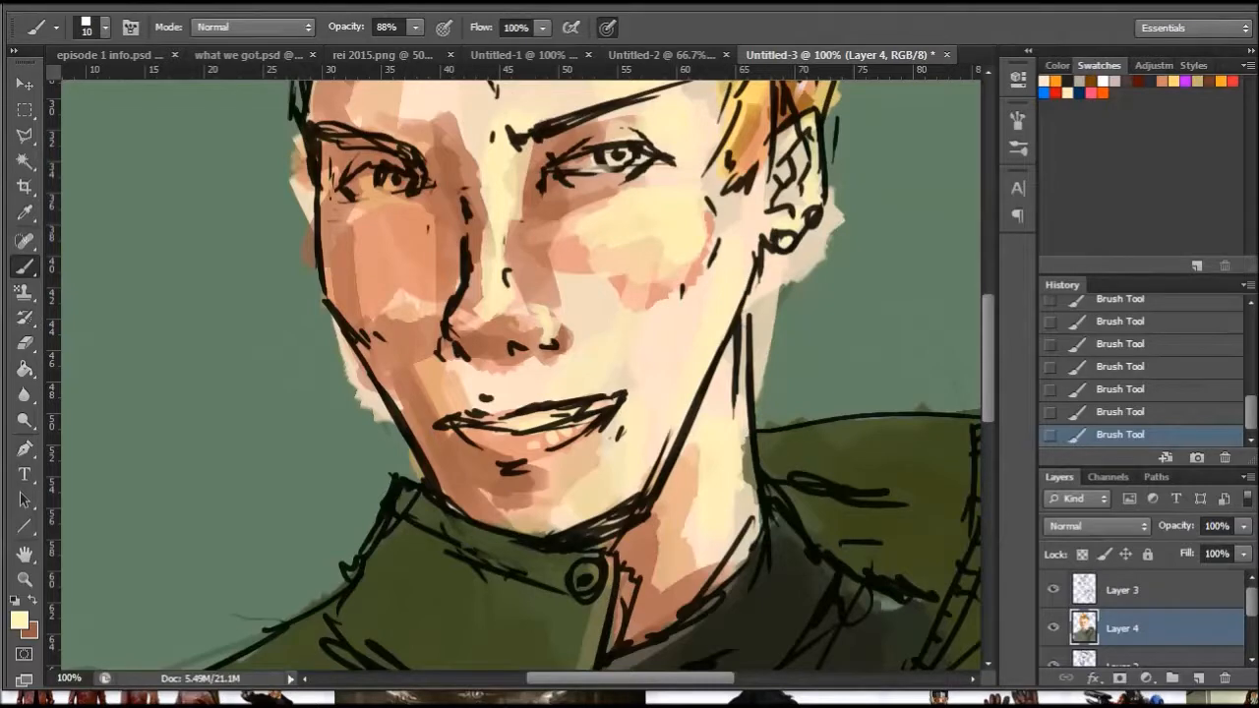
# - Swap the foreground and background colours, change the foreground to muted violet-grey #494555 and return to the Brush tool
pyautogui.press('z')
pyautogui.rightClick(762, 392)
pyautogui.click(865, 506)
pyautogui.scroll(-5, 989, 367)
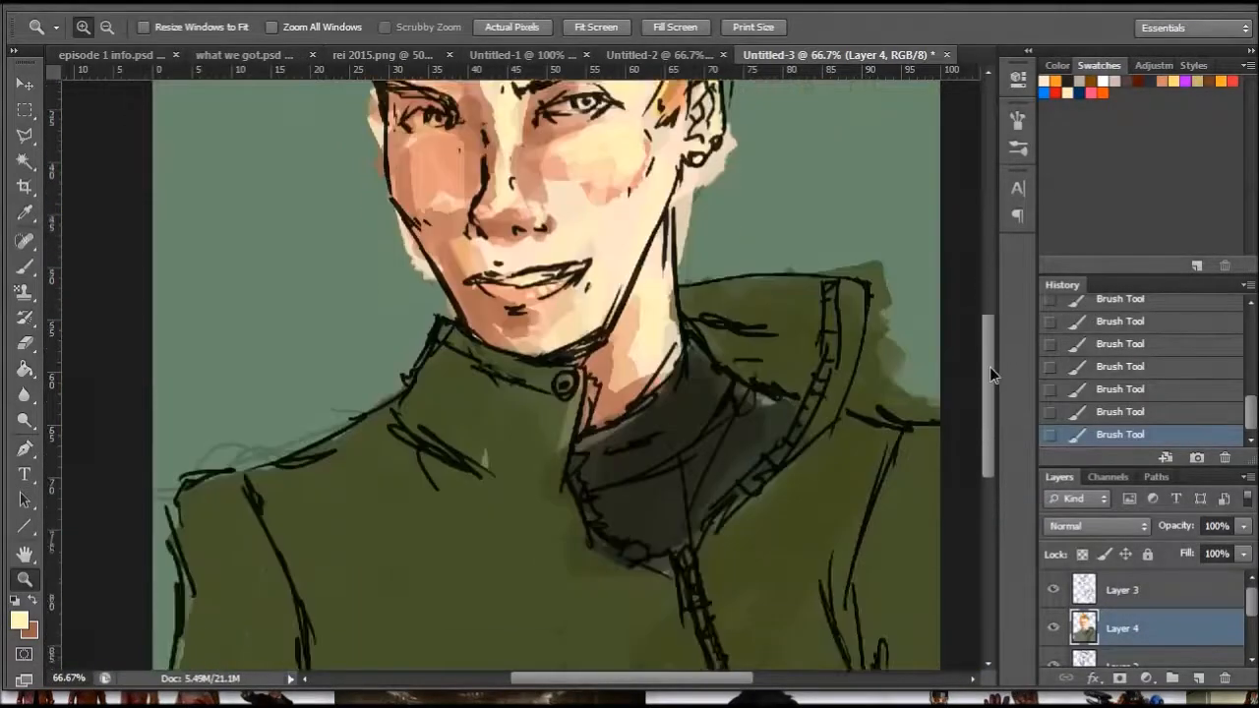
pyautogui.rightClick(704, 325)
pyautogui.click(780, 430)
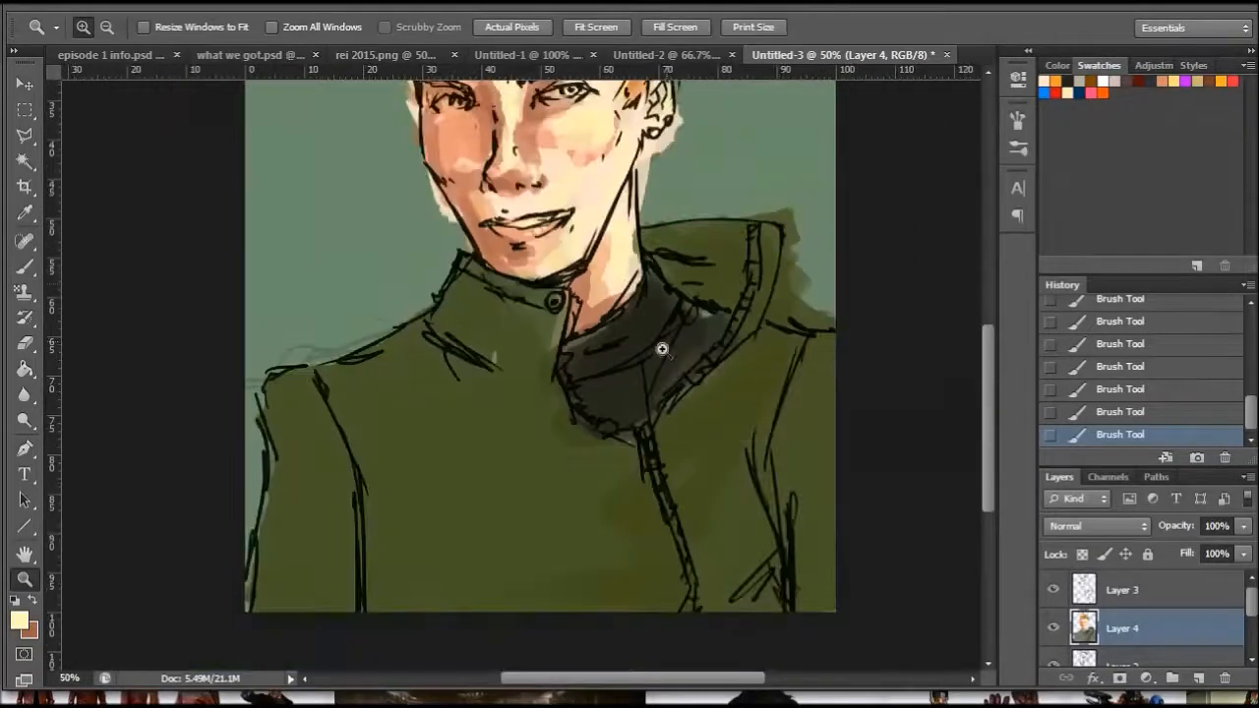
pyautogui.click(28, 620)
pyautogui.moveTo(971, 348); pyautogui.dragTo(961, 358)
pyautogui.moveTo(834, 447); pyautogui.dragTo(732, 451)
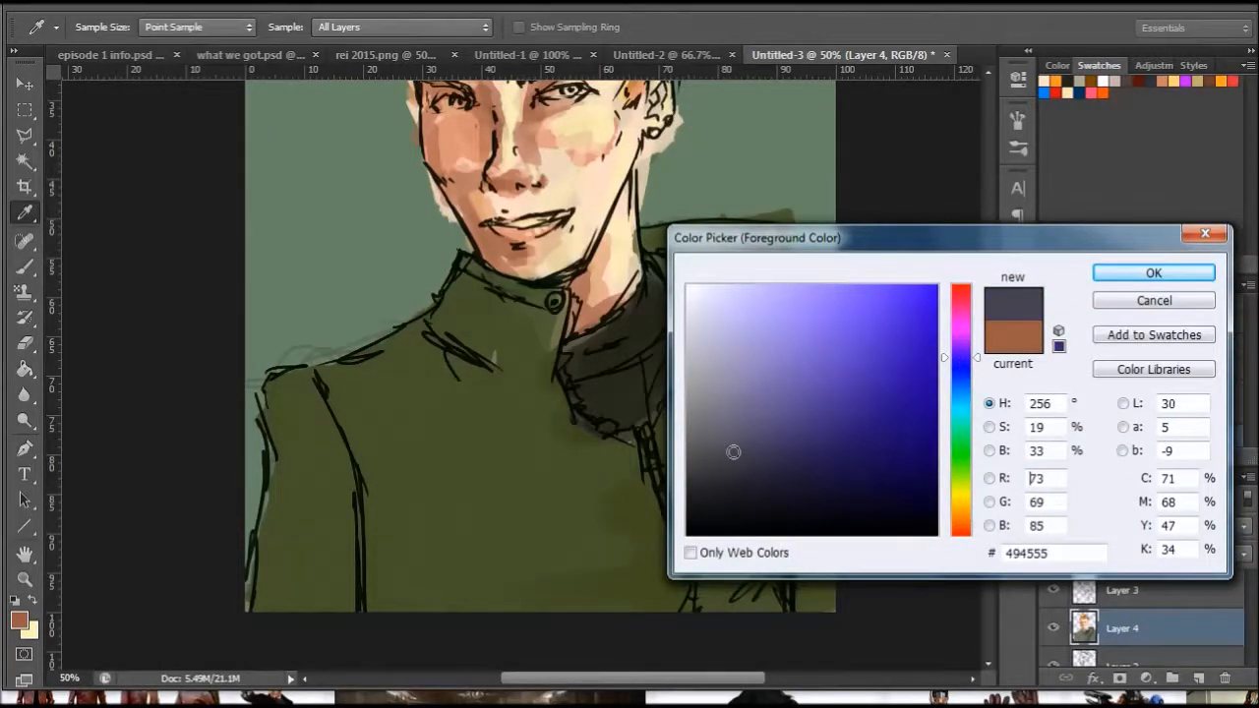
pyautogui.click(1146, 284)
pyautogui.click(25, 265)
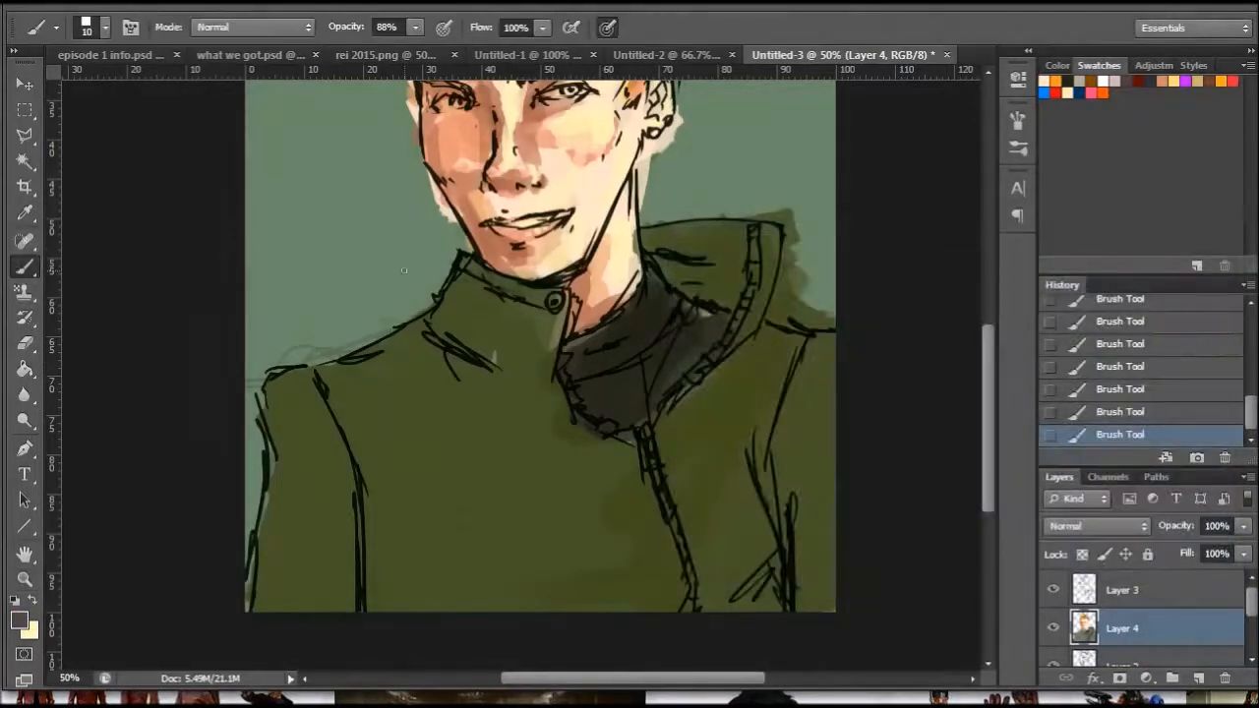
# - Using a 67 px brush, repaint the open collar flap and the jacket on the zipper side in violet-grey
pyautogui.rightClick(489, 318)
pyautogui.moveTo(440, 317); pyautogui.dragTo(456, 317)
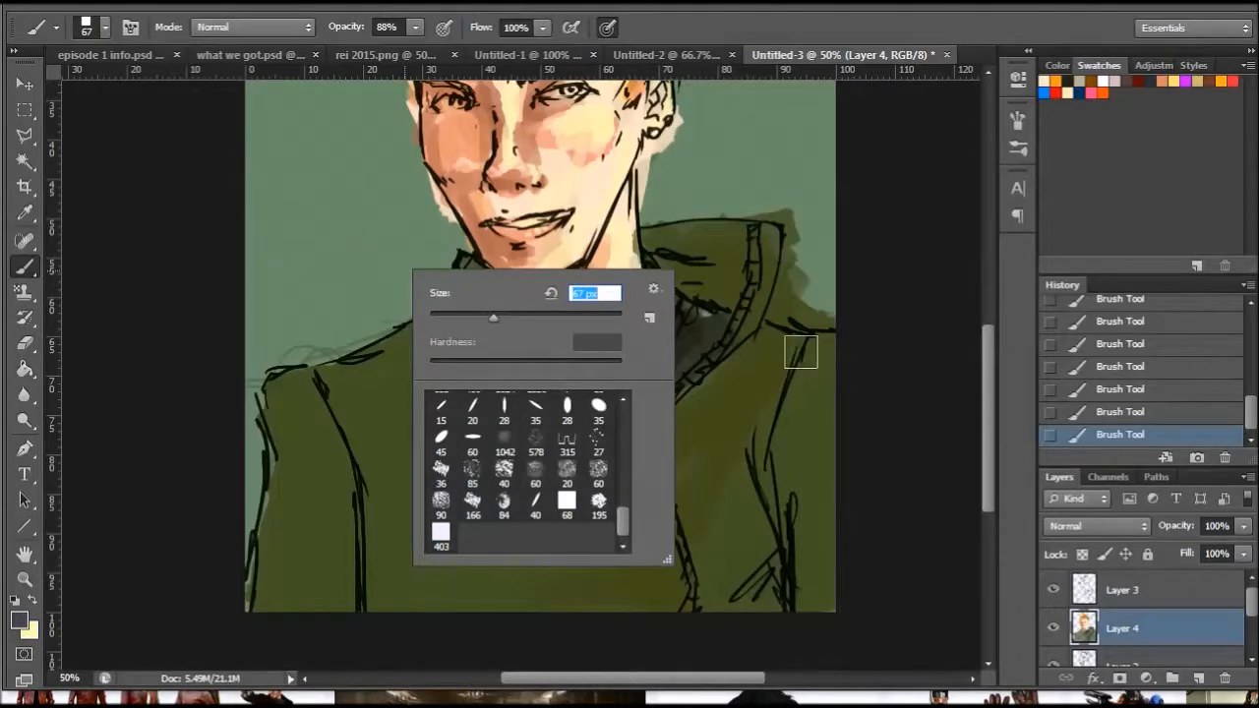
pyautogui.moveTo(727, 258)
pyautogui.mouseDown()
pyautogui.moveTo(670, 254)
pyautogui.moveTo(732, 283)
pyautogui.mouseUp()
pyautogui.moveTo(656, 240)
pyautogui.mouseDown()
pyautogui.moveTo(728, 250)
pyautogui.moveTo(764, 323)
pyautogui.mouseUp()
pyautogui.moveTo(668, 440)
pyautogui.mouseDown()
pyautogui.moveTo(767, 390)
pyautogui.moveTo(790, 499)
pyautogui.moveTo(799, 392)
pyautogui.moveTo(816, 475)
pyautogui.moveTo(753, 621)
pyautogui.moveTo(845, 522)
pyautogui.moveTo(669, 596)
pyautogui.moveTo(666, 572)
pyautogui.moveTo(697, 540)
pyautogui.moveTo(613, 441)
pyautogui.moveTo(674, 501)
pyautogui.mouseUp()
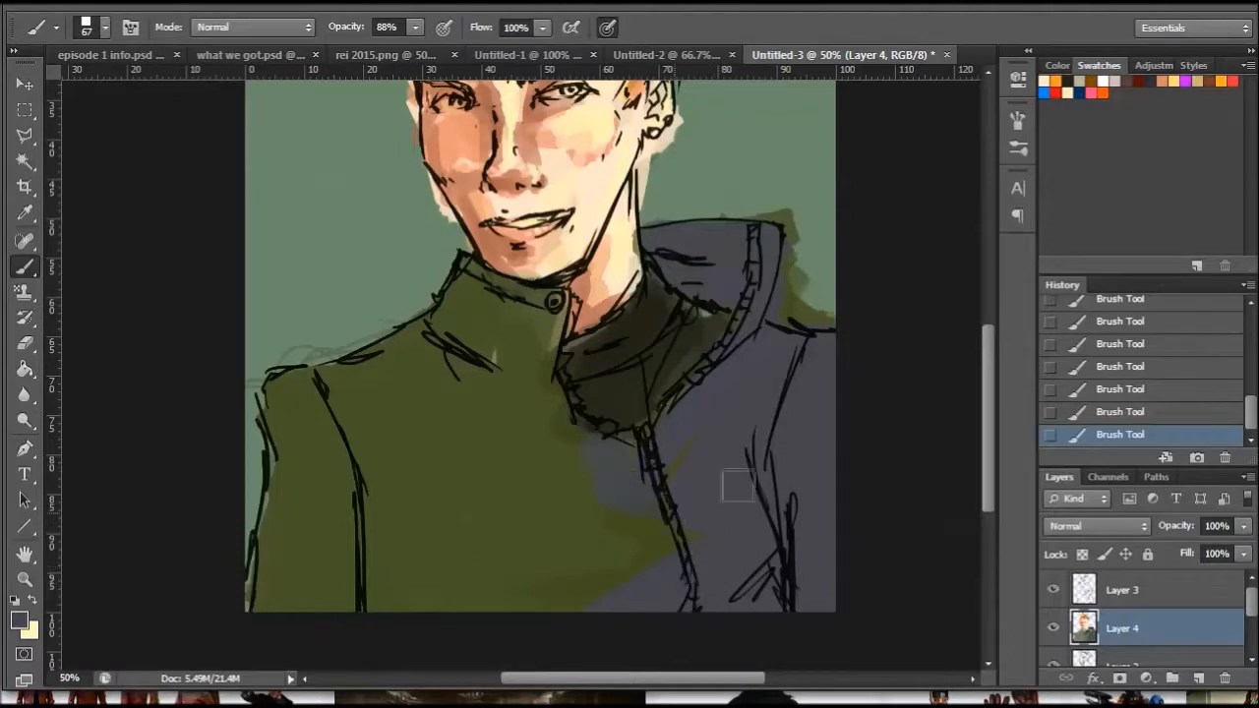
# - Cover the rest of the green jacket in violet-grey, including the buttoned collar, chest, shoulder and sleeve
pyautogui.moveTo(753, 482)
pyautogui.mouseDown()
pyautogui.moveTo(640, 478)
pyautogui.moveTo(534, 430)
pyautogui.moveTo(528, 371)
pyautogui.moveTo(537, 385)
pyautogui.moveTo(547, 317)
pyautogui.moveTo(444, 285)
pyautogui.moveTo(502, 295)
pyautogui.moveTo(433, 325)
pyautogui.moveTo(482, 374)
pyautogui.mouseUp()
pyautogui.moveTo(365, 368)
pyautogui.mouseDown()
pyautogui.moveTo(282, 385)
pyautogui.moveTo(280, 407)
pyautogui.moveTo(318, 448)
pyautogui.moveTo(319, 498)
pyautogui.mouseUp()
pyautogui.moveTo(508, 345)
pyautogui.mouseDown()
pyautogui.moveTo(488, 493)
pyautogui.moveTo(533, 493)
pyautogui.moveTo(575, 471)
pyautogui.moveTo(580, 526)
pyautogui.moveTo(540, 566)
pyautogui.moveTo(579, 615)
pyautogui.moveTo(552, 569)
pyautogui.moveTo(472, 550)
pyautogui.moveTo(367, 597)
pyautogui.mouseUp()
pyautogui.moveTo(454, 436)
pyautogui.mouseDown()
pyautogui.moveTo(299, 501)
pyautogui.moveTo(317, 487)
pyautogui.moveTo(335, 575)
pyautogui.moveTo(436, 536)
pyautogui.mouseUp()
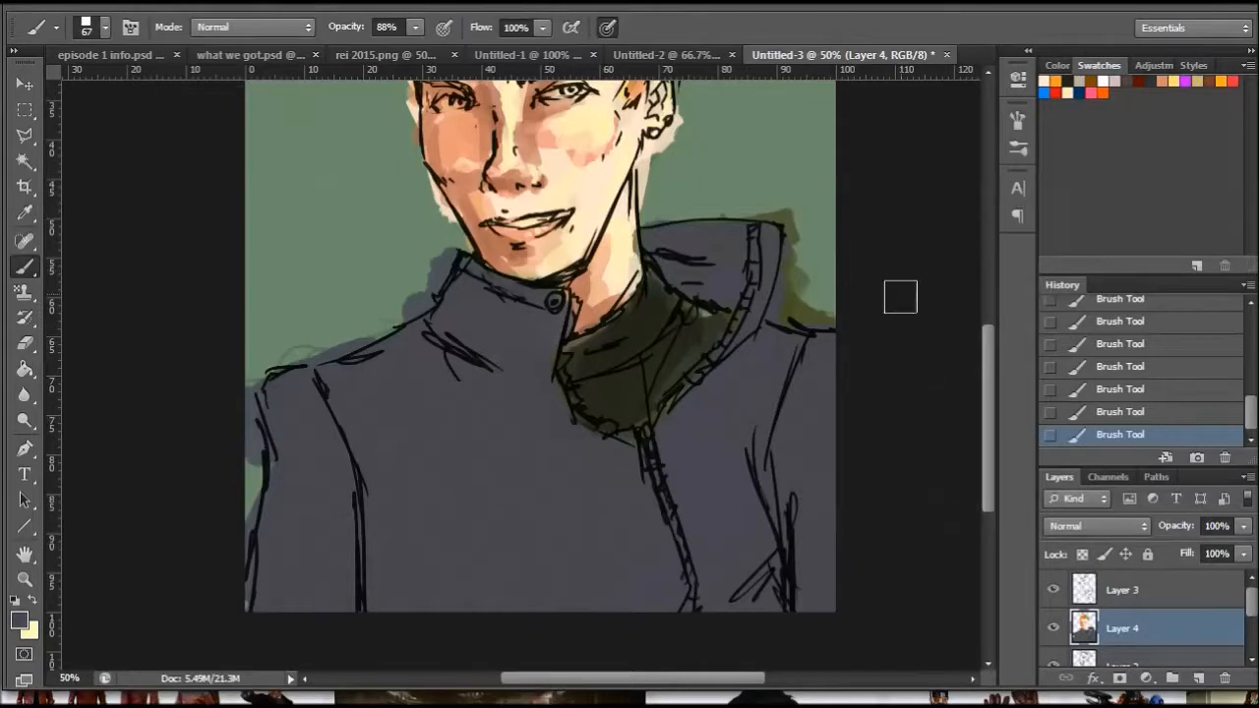
# - Change the foreground colour to a very dark purple for shading the jacket
pyautogui.moveTo(989, 387)
pyautogui.mouseDown()
pyautogui.moveTo(986, 376)
pyautogui.moveTo(990, 389)
pyautogui.mouseUp()
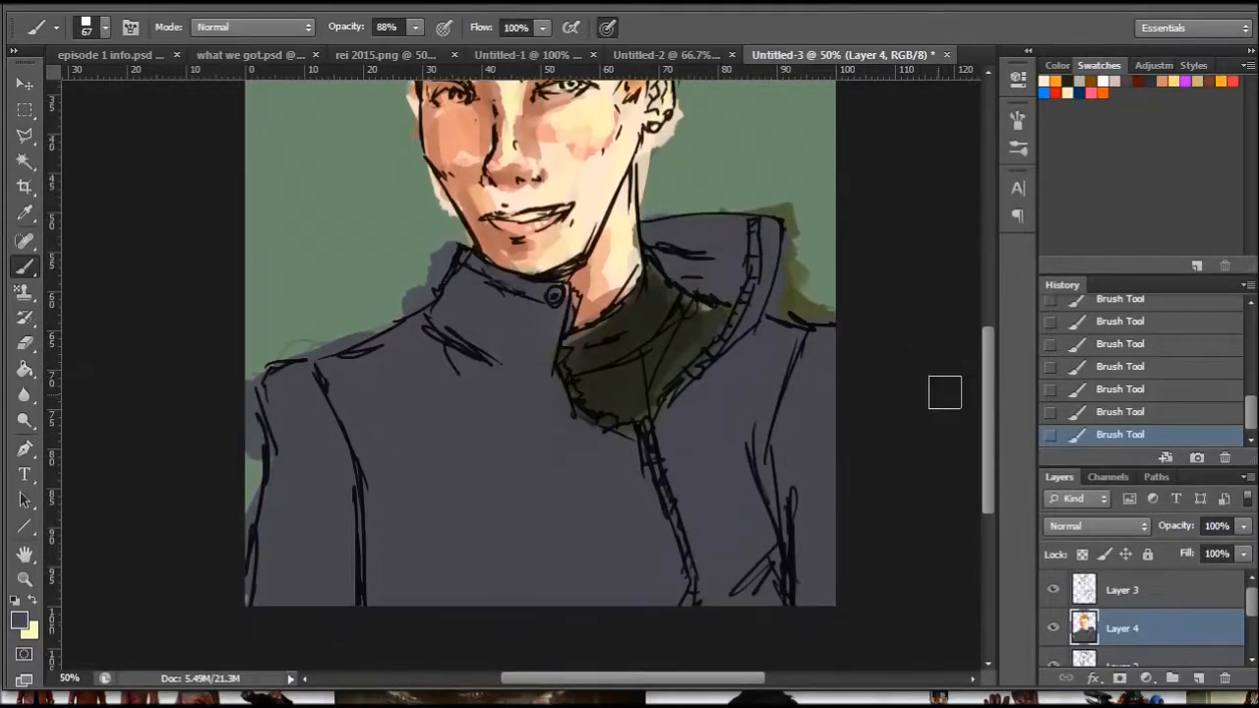
pyautogui.click(21, 620)
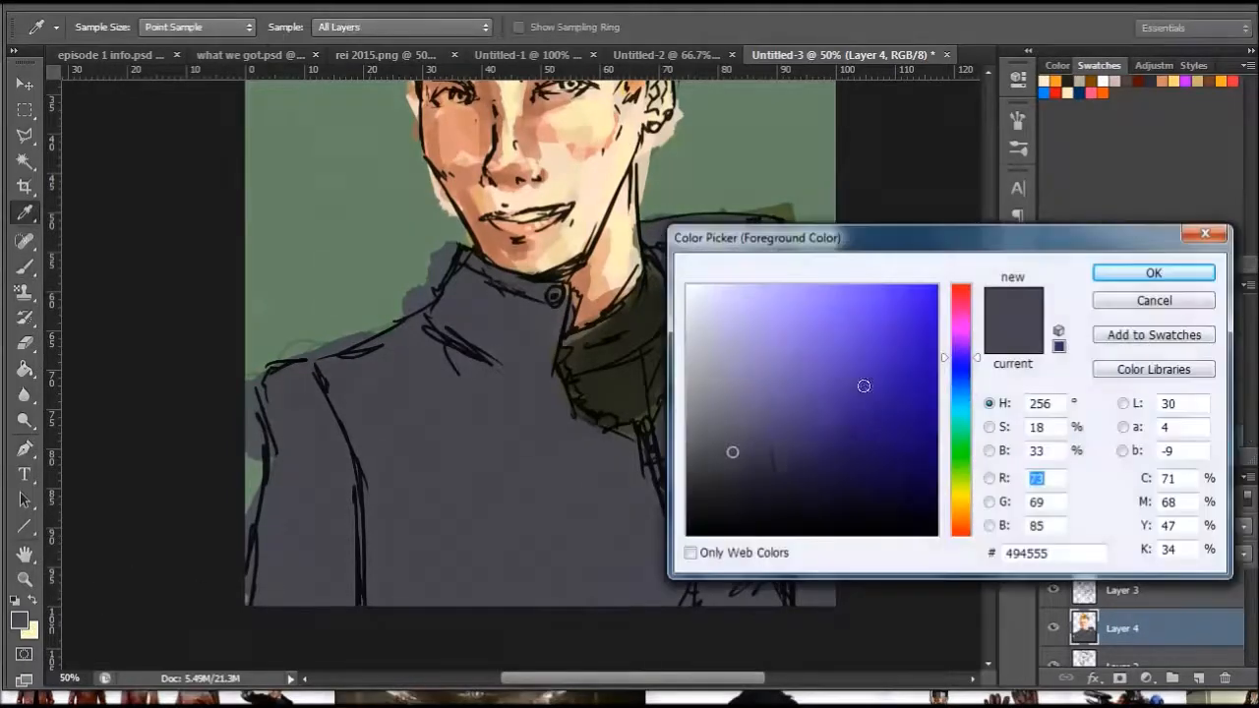
pyautogui.moveTo(972, 360); pyautogui.dragTo(964, 350)
pyautogui.moveTo(702, 511); pyautogui.dragTo(758, 479)
pyautogui.moveTo(973, 351); pyautogui.dragTo(964, 342)
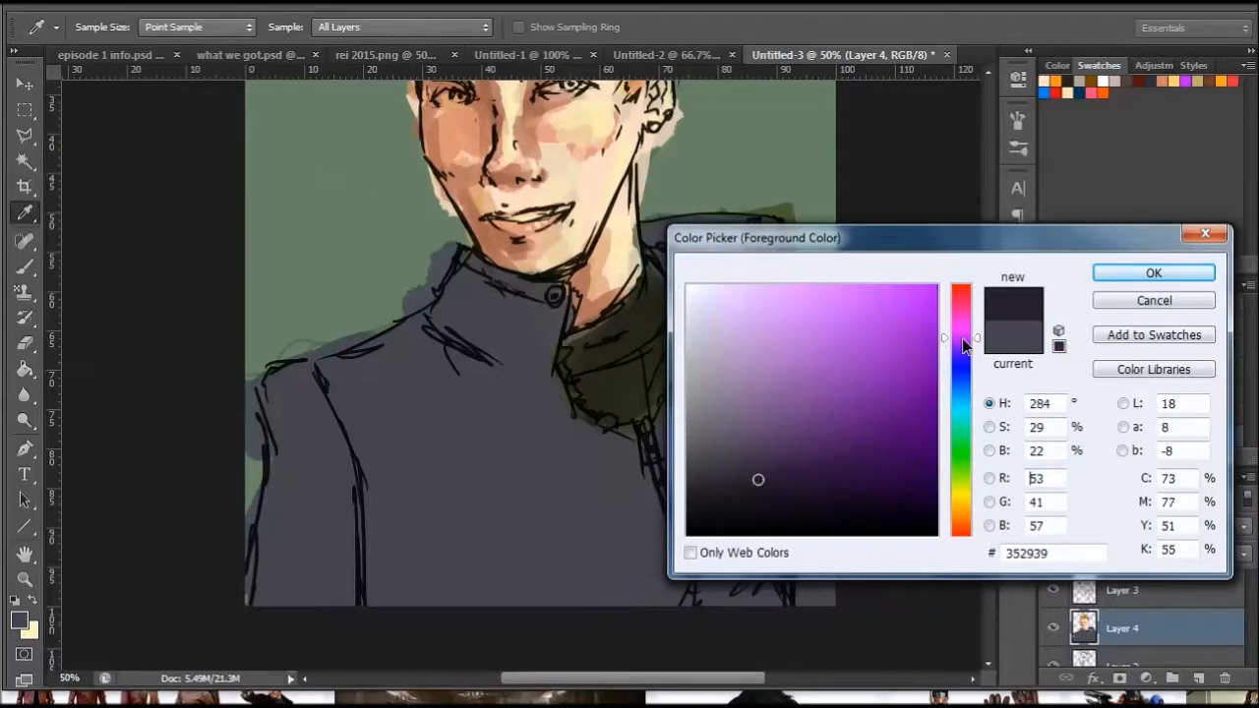
pyautogui.click(767, 496)
pyautogui.click(1119, 275)
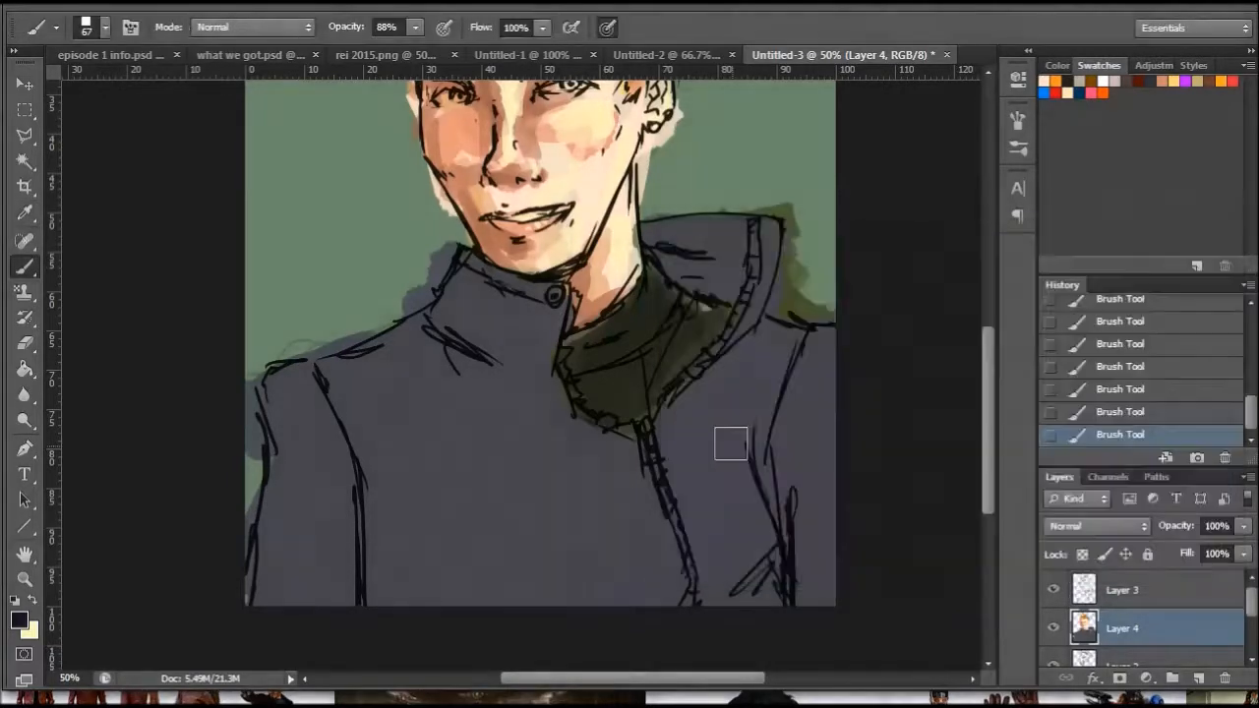
# - Using a 143 px brush, block in dark purple shadows on the sleeve, lower chest, zipper side and beneath the buttoned collar
pyautogui.rightClick(734, 453)
pyautogui.click(865, 500)
pyautogui.moveTo(354, 574)
pyautogui.mouseDown()
pyautogui.moveTo(418, 609)
pyautogui.moveTo(357, 444)
pyautogui.moveTo(349, 580)
pyautogui.moveTo(265, 578)
pyautogui.moveTo(336, 387)
pyautogui.mouseUp()
pyautogui.moveTo(603, 613)
pyautogui.mouseDown()
pyautogui.moveTo(680, 615)
pyautogui.moveTo(751, 568)
pyautogui.moveTo(735, 421)
pyautogui.moveTo(781, 357)
pyautogui.mouseUp()
pyautogui.moveTo(441, 332)
pyautogui.mouseDown()
pyautogui.moveTo(472, 289)
pyautogui.moveTo(503, 390)
pyautogui.mouseUp()
# - Using a 71 px brush, deepen the dark shadows on the buttoned collar, shoulder and sleeve seam
pyautogui.rightClick(617, 454)
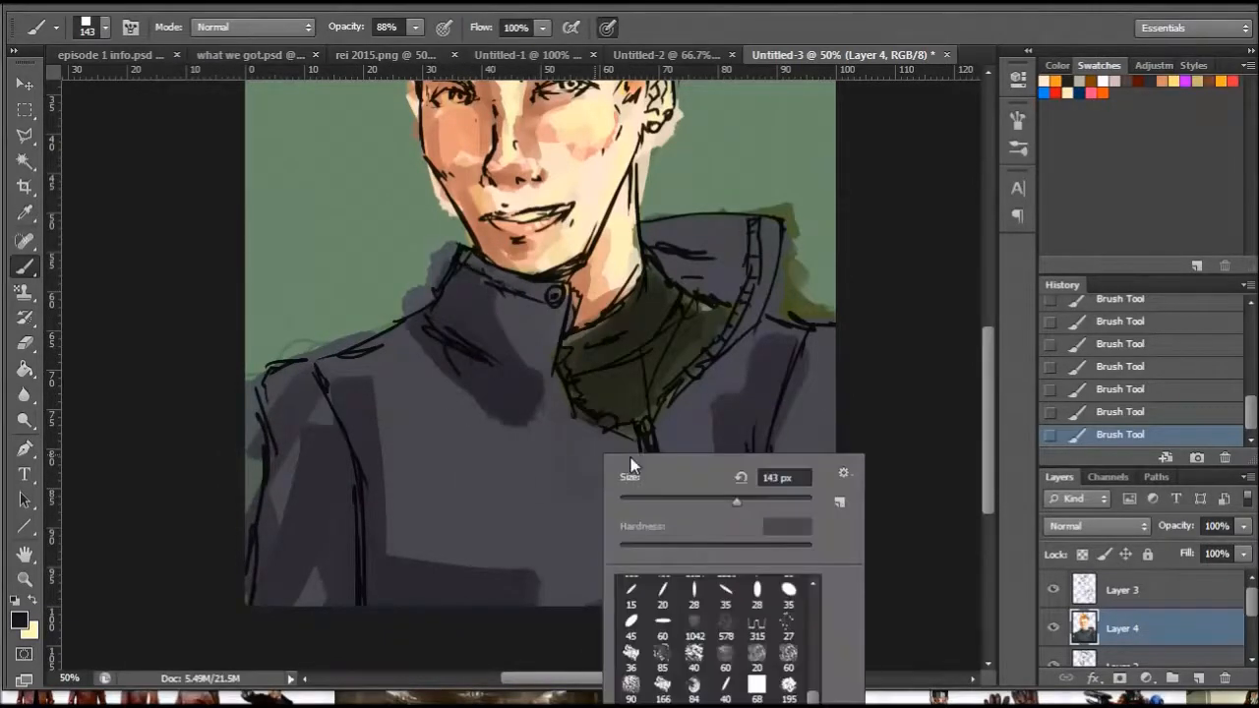
pyautogui.click(687, 503)
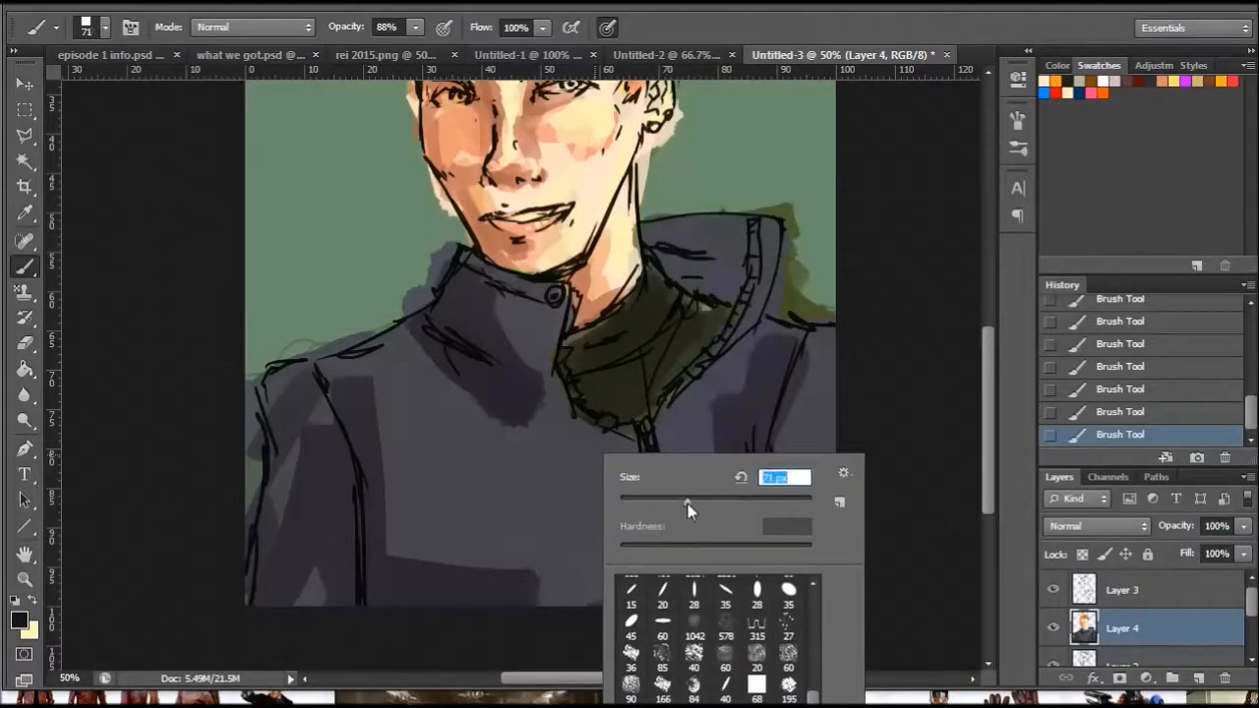
pyautogui.click(470, 315)
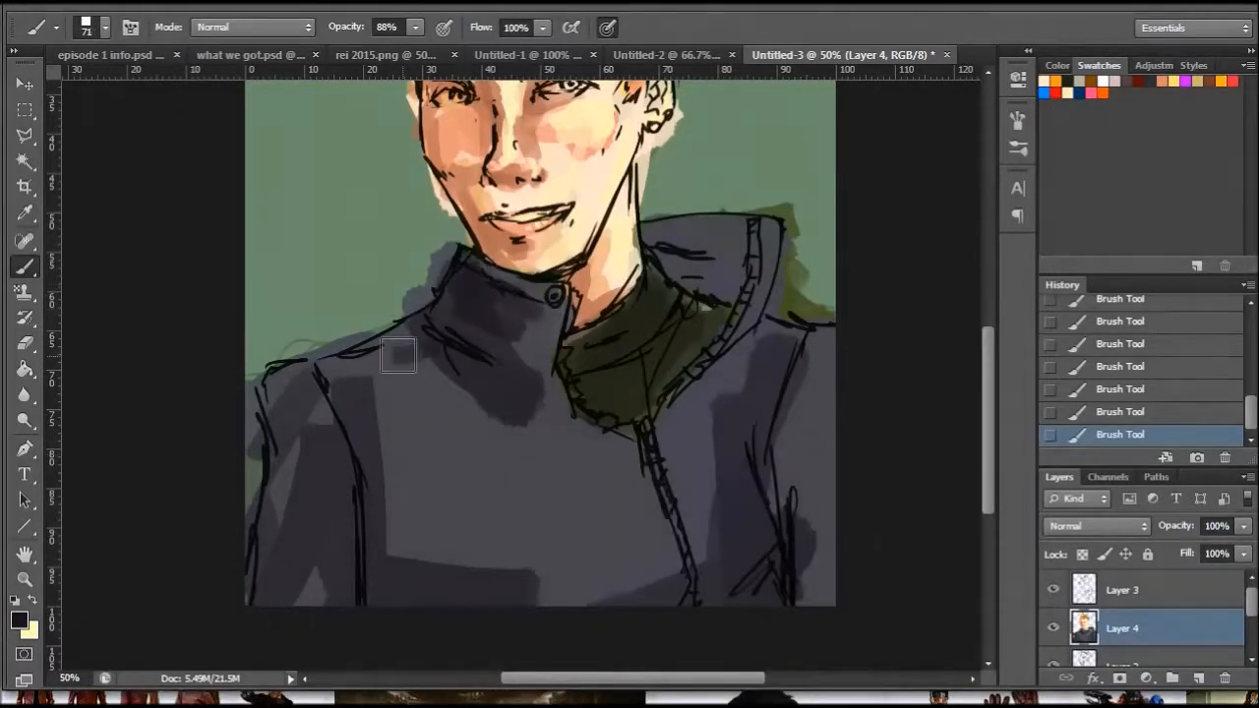
pyautogui.moveTo(314, 367); pyautogui.dragTo(362, 598)
# - Using a 41 px brush, darken the zipper strip and refine the shadows around the sleeve seam on the zipper side
pyautogui.rightClick(802, 476)
pyautogui.click(865, 521)
pyautogui.moveTo(652, 439)
pyautogui.mouseDown()
pyautogui.moveTo(700, 570)
pyautogui.moveTo(699, 532)
pyautogui.mouseUp()
pyautogui.moveTo(792, 388); pyautogui.dragTo(790, 547)
pyautogui.moveTo(807, 492); pyautogui.dragTo(843, 538)
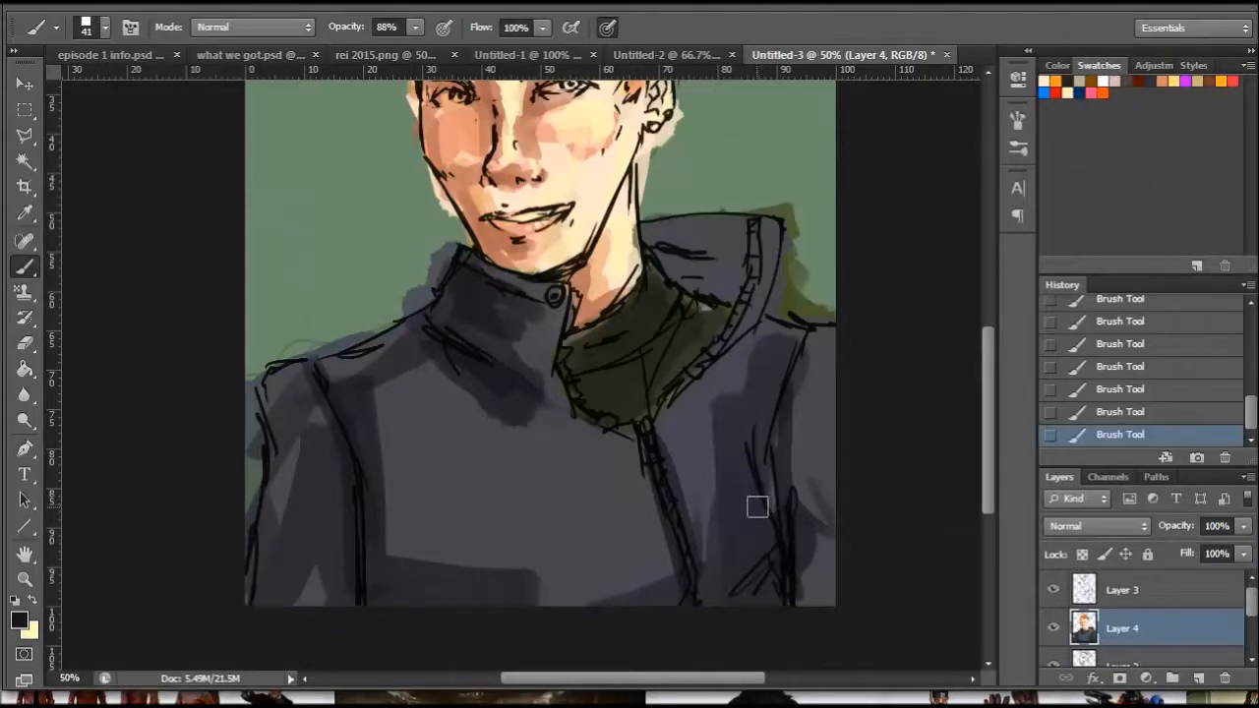
# - Paint pink trim along the buttoned collar's rim, the jacket opening, both zipper edges and the open flap's outer edge
pyautogui.click(1089, 93)
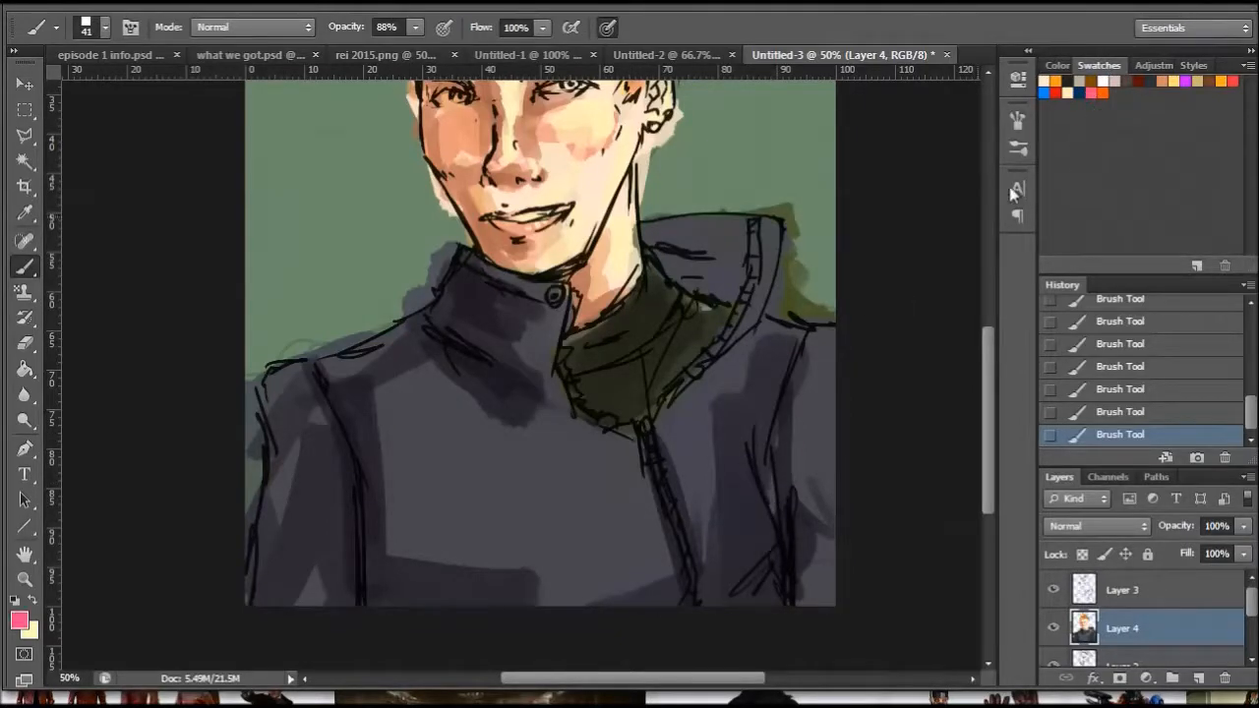
pyautogui.moveTo(462, 258); pyautogui.dragTo(556, 299)
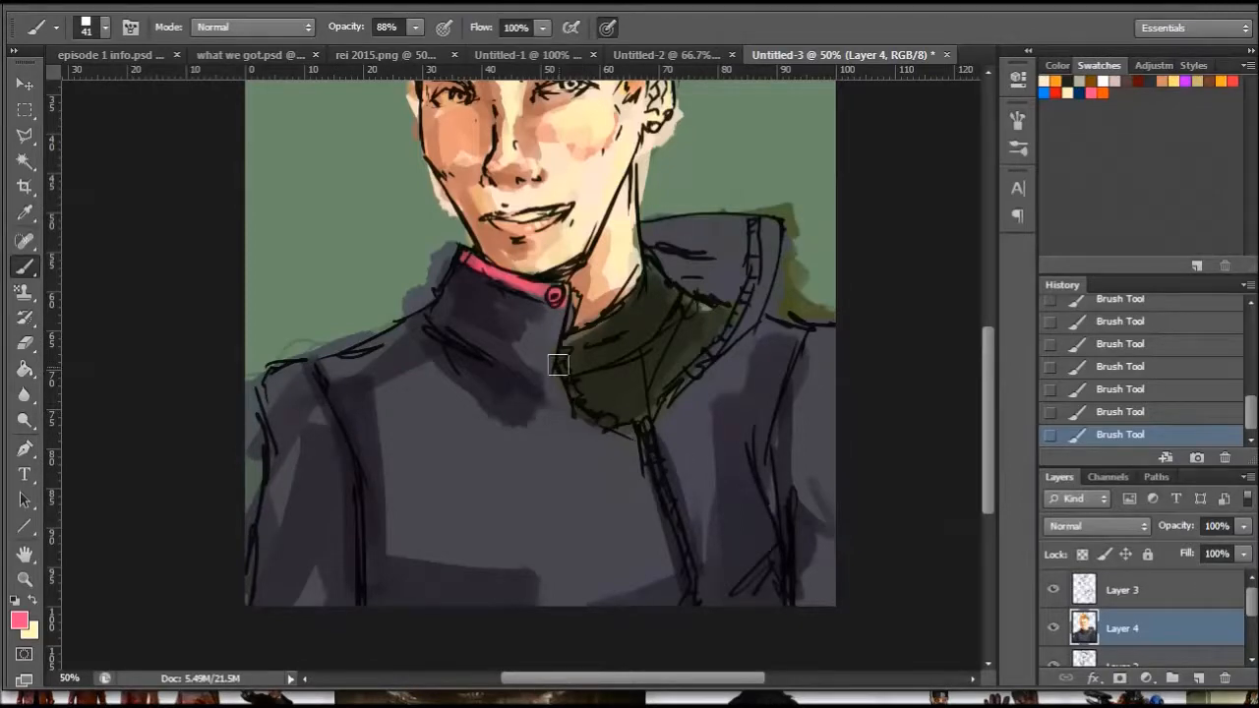
pyautogui.moveTo(552, 312)
pyautogui.mouseDown()
pyautogui.moveTo(546, 381)
pyautogui.moveTo(539, 344)
pyautogui.moveTo(532, 391)
pyautogui.moveTo(584, 442)
pyautogui.moveTo(622, 450)
pyautogui.moveTo(668, 596)
pyautogui.moveTo(710, 579)
pyautogui.moveTo(677, 480)
pyautogui.moveTo(670, 399)
pyautogui.moveTo(728, 341)
pyautogui.moveTo(688, 399)
pyautogui.moveTo(755, 313)
pyautogui.moveTo(744, 332)
pyautogui.moveTo(778, 220)
pyautogui.mouseUp()
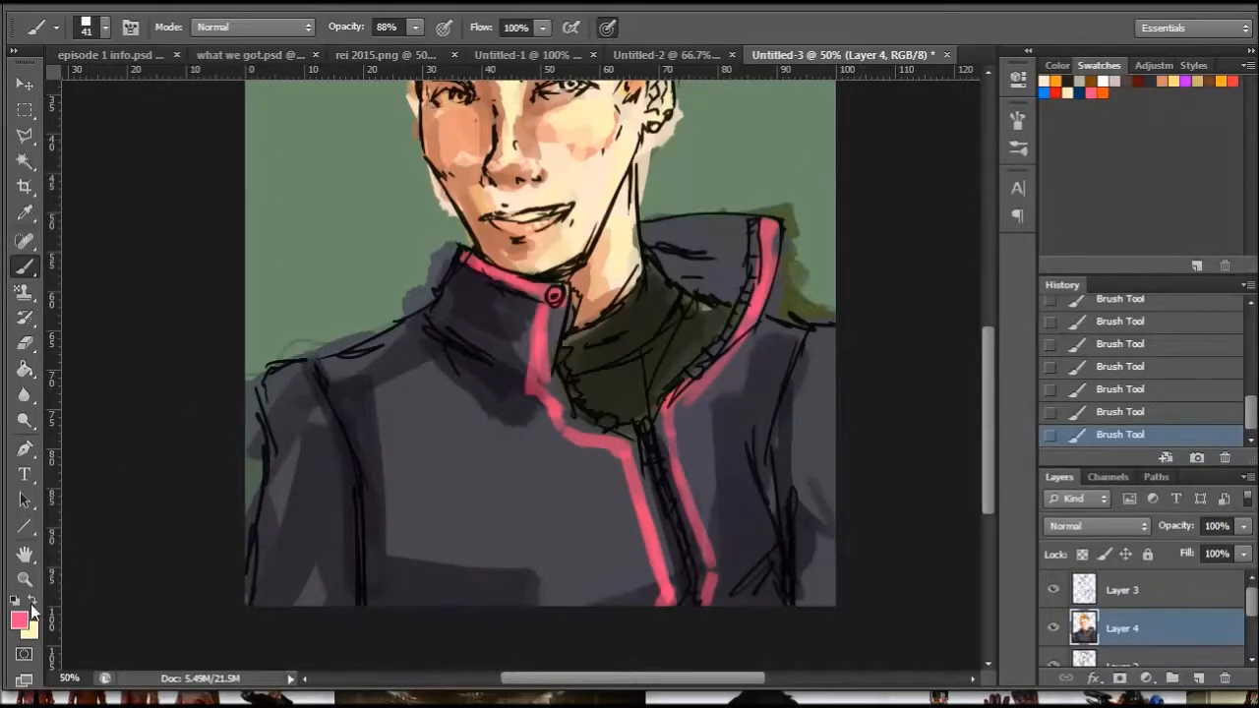
# - Using a 23 px brush, add white stripes inside the pink trim along the jacket opening and a pink line along the open flap's upper rim
pyautogui.click(1102, 81)
pyautogui.rightClick(654, 345)
pyautogui.click(654, 348)
pyautogui.moveTo(560, 308)
pyautogui.mouseDown()
pyautogui.moveTo(547, 374)
pyautogui.moveTo(558, 393)
pyautogui.moveTo(549, 381)
pyautogui.moveTo(581, 428)
pyautogui.moveTo(637, 443)
pyautogui.moveTo(606, 429)
pyautogui.moveTo(637, 451)
pyautogui.moveTo(676, 588)
pyautogui.mouseUp()
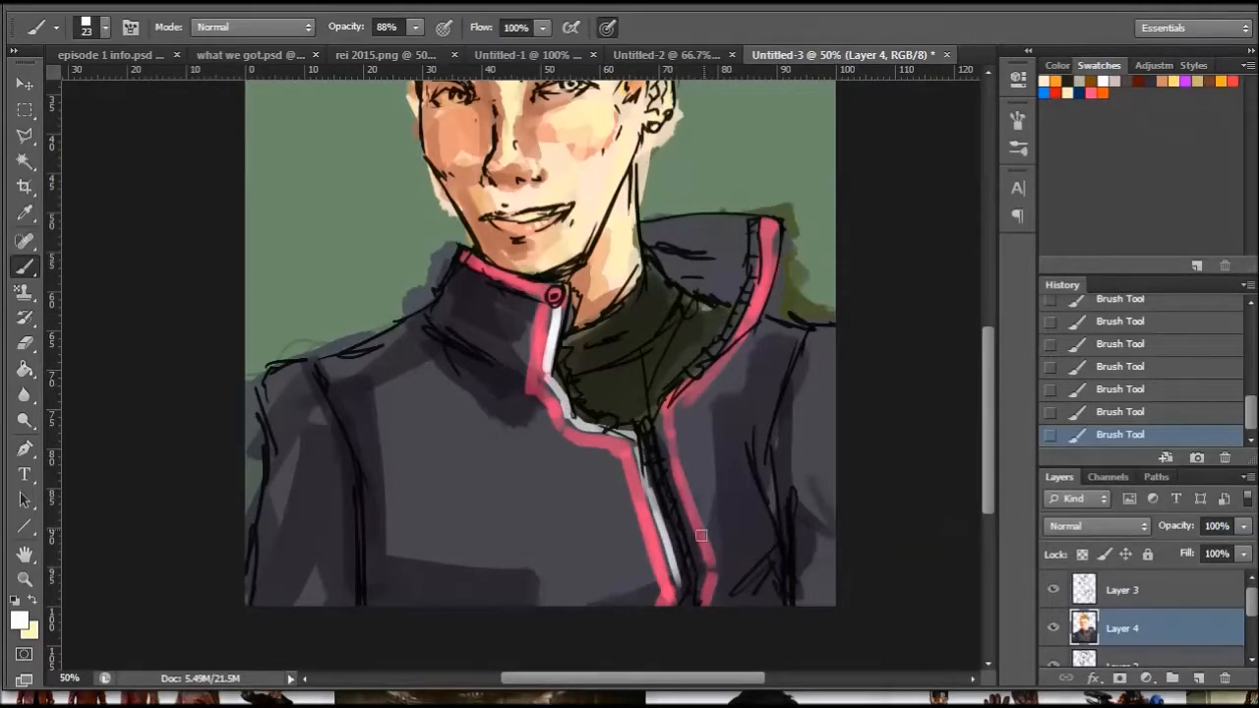
pyautogui.moveTo(657, 417); pyautogui.dragTo(700, 596)
pyautogui.moveTo(667, 414)
pyautogui.mouseDown()
pyautogui.moveTo(744, 320)
pyautogui.moveTo(743, 333)
pyautogui.moveTo(763, 270)
pyautogui.mouseUp()
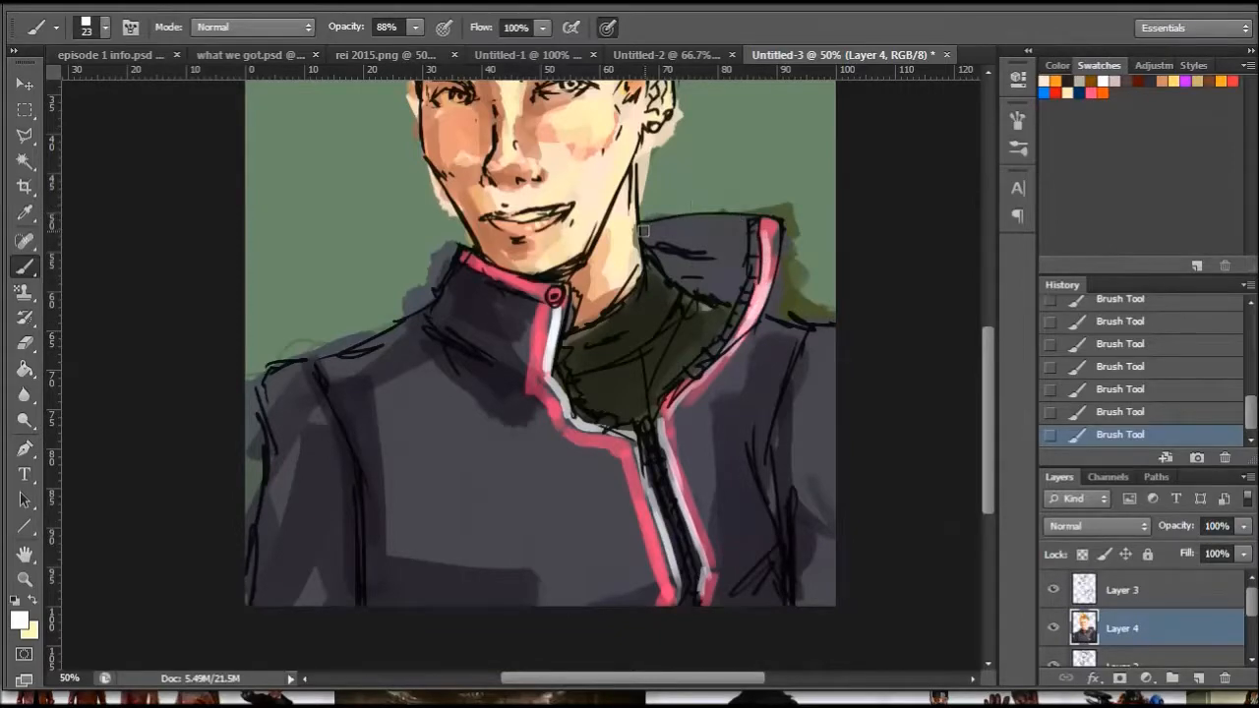
pyautogui.click(1089, 91)
pyautogui.moveTo(643, 228); pyautogui.dragTo(744, 222)
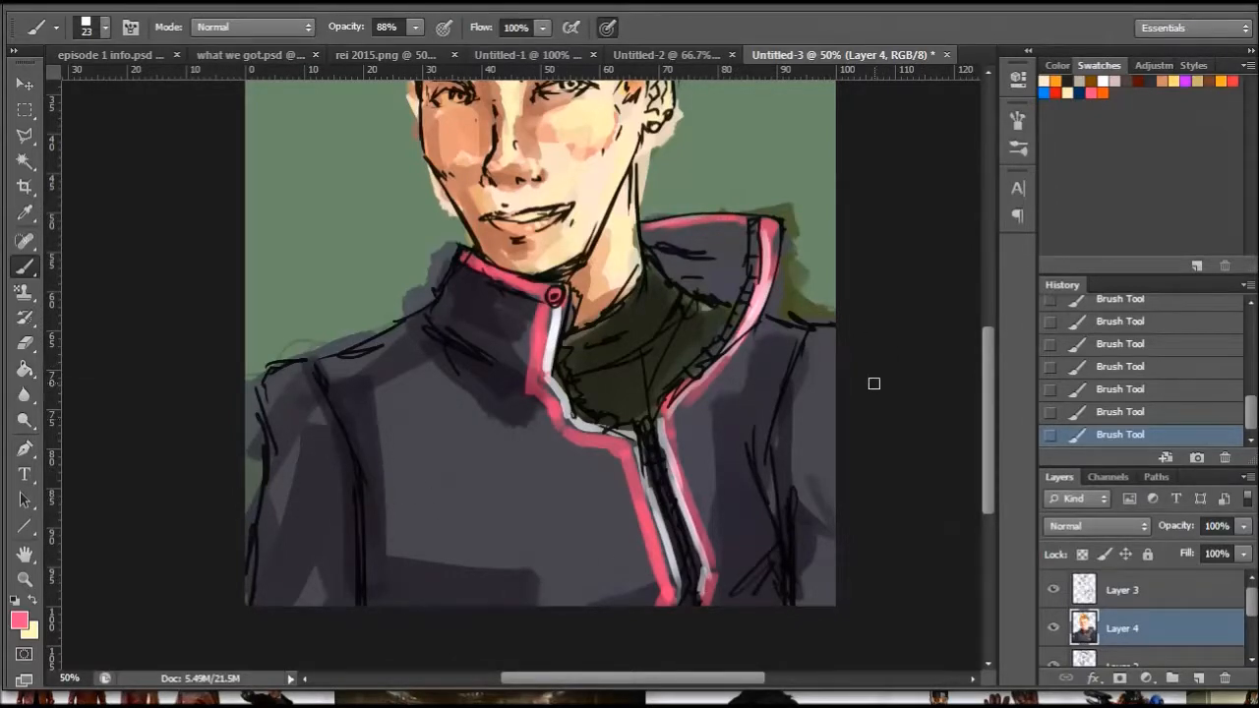
pyautogui.click(1102, 81)
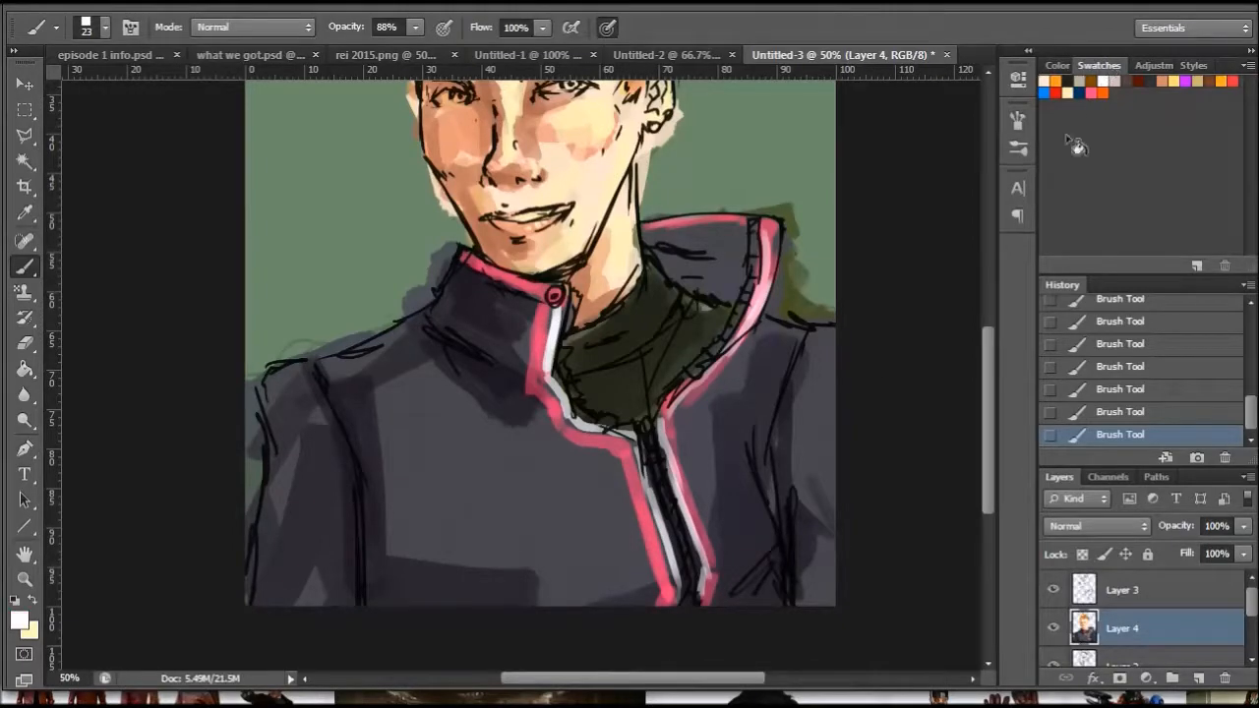
pyautogui.rightClick(424, 439)
pyautogui.moveTo(464, 489); pyautogui.dragTo(458, 489)
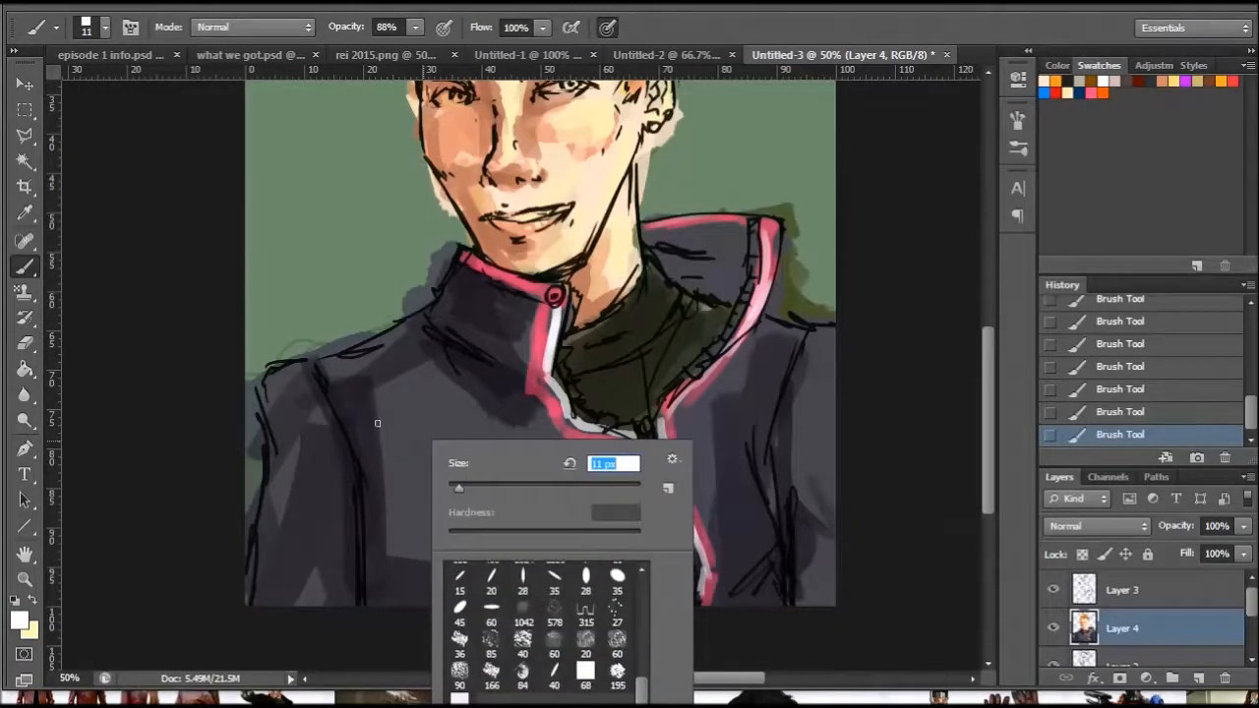
# - Select the pink swatch, soften it to a lighter pink and lower the brush opacity to 29%
pyautogui.click(1090, 92)
pyautogui.click(23, 624)
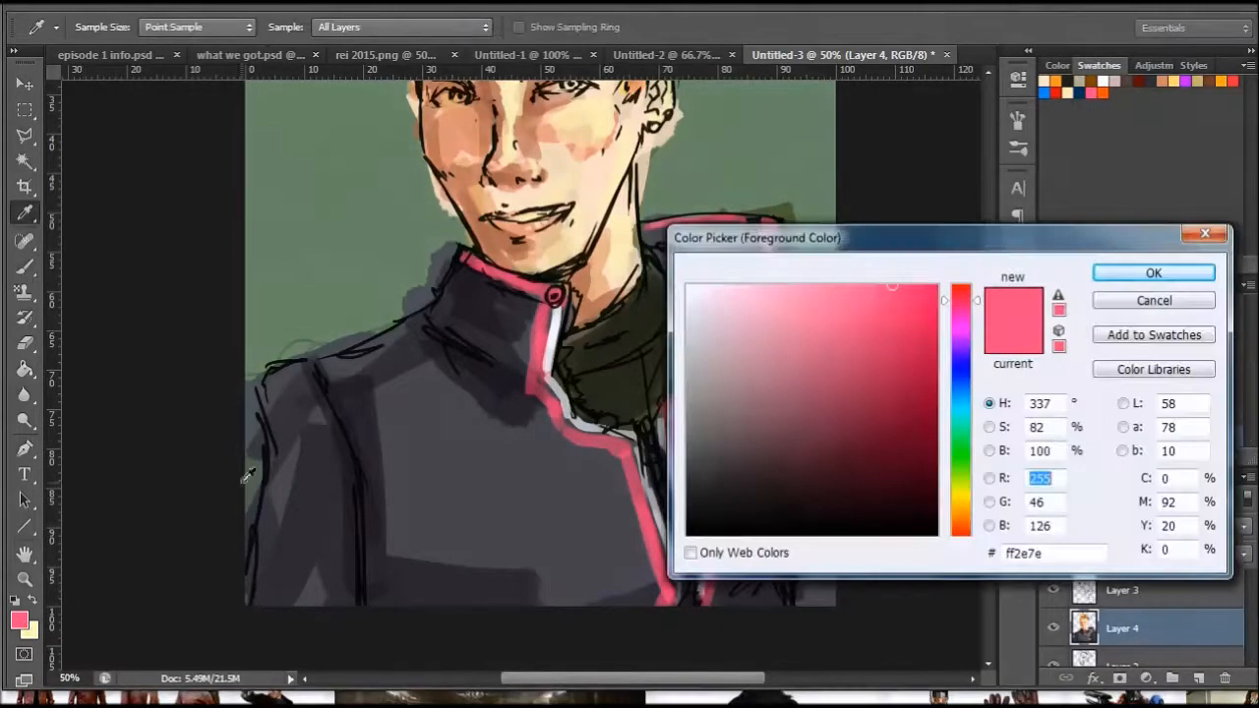
pyautogui.moveTo(815, 303); pyautogui.dragTo(857, 301)
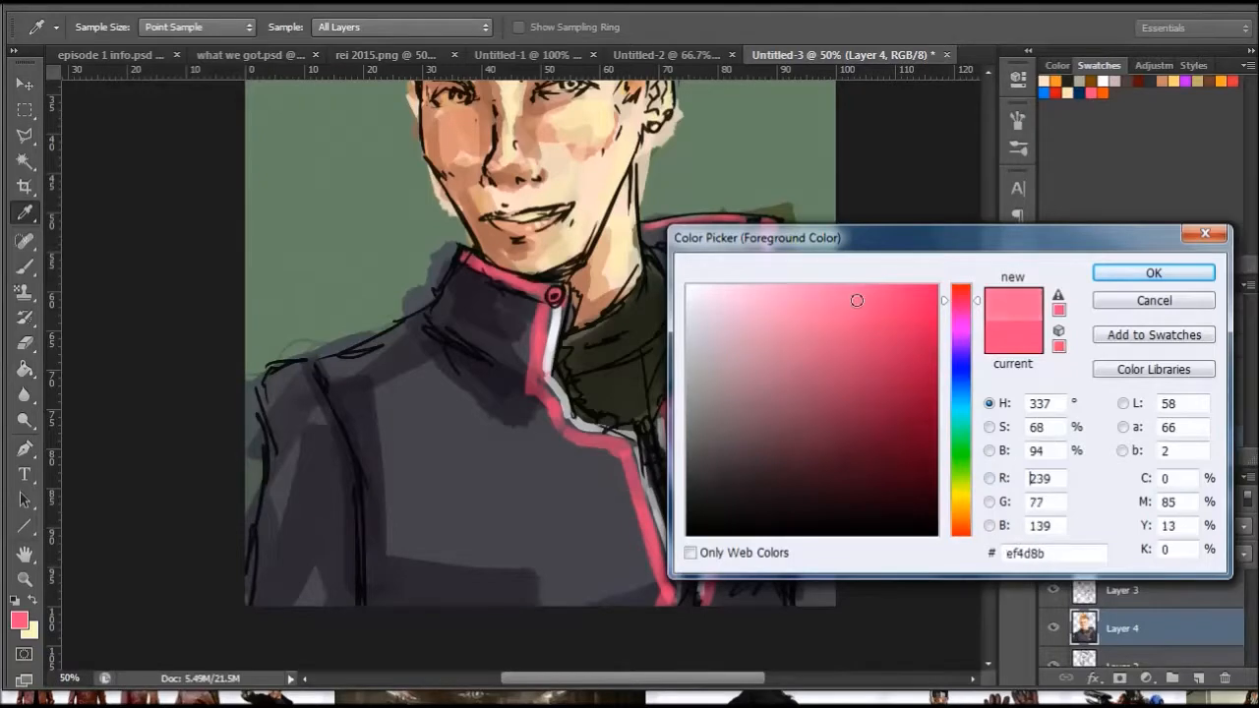
pyautogui.click(1100, 275)
pyautogui.click(415, 28)
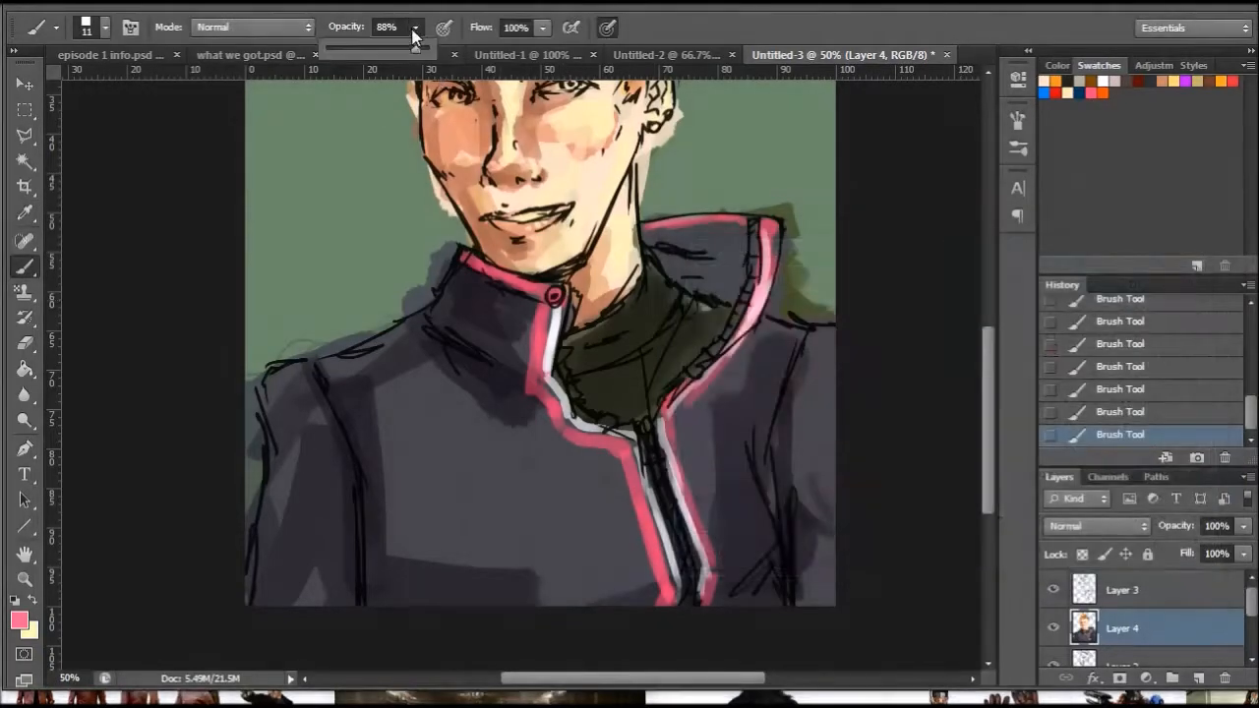
pyautogui.click(356, 49)
# - Set the brush size to 76 px and shift the foreground colour's hue to light purple
pyautogui.rightClick(794, 285)
pyautogui.moveTo(852, 313); pyautogui.dragTo(914, 315)
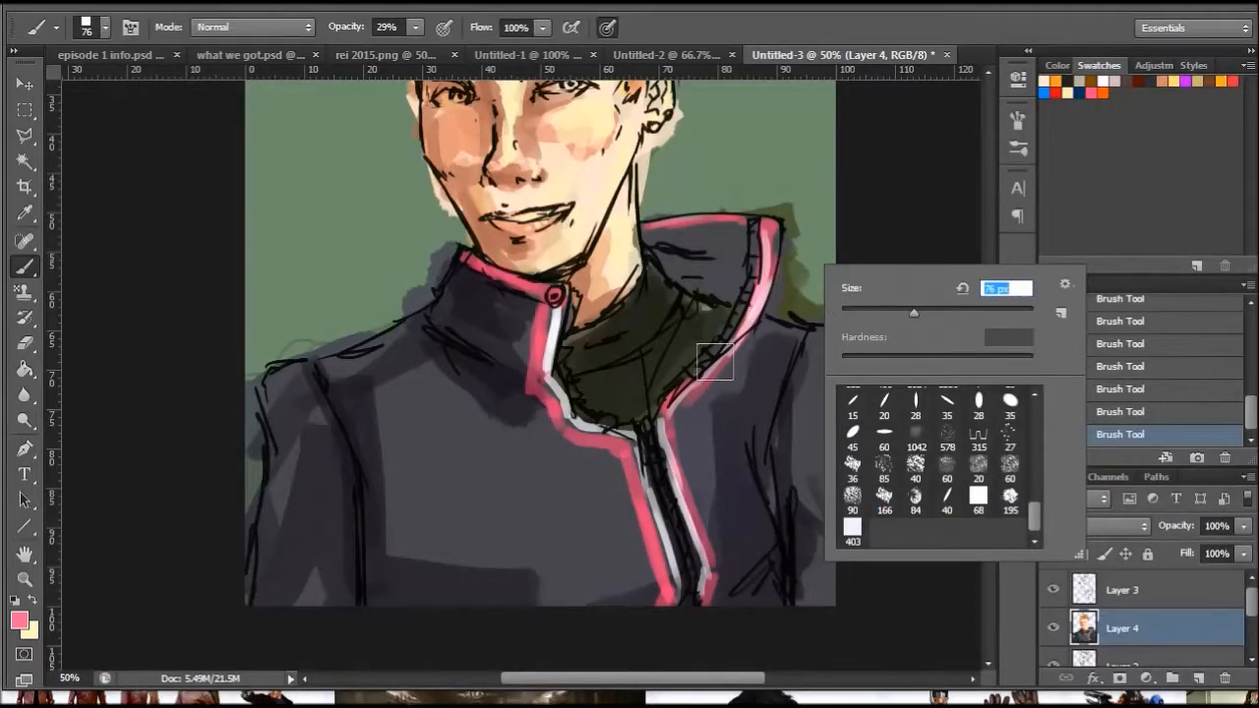
pyautogui.click(19, 620)
pyautogui.click(967, 339)
pyautogui.moveTo(967, 339); pyautogui.dragTo(967, 341)
pyautogui.click(1151, 273)
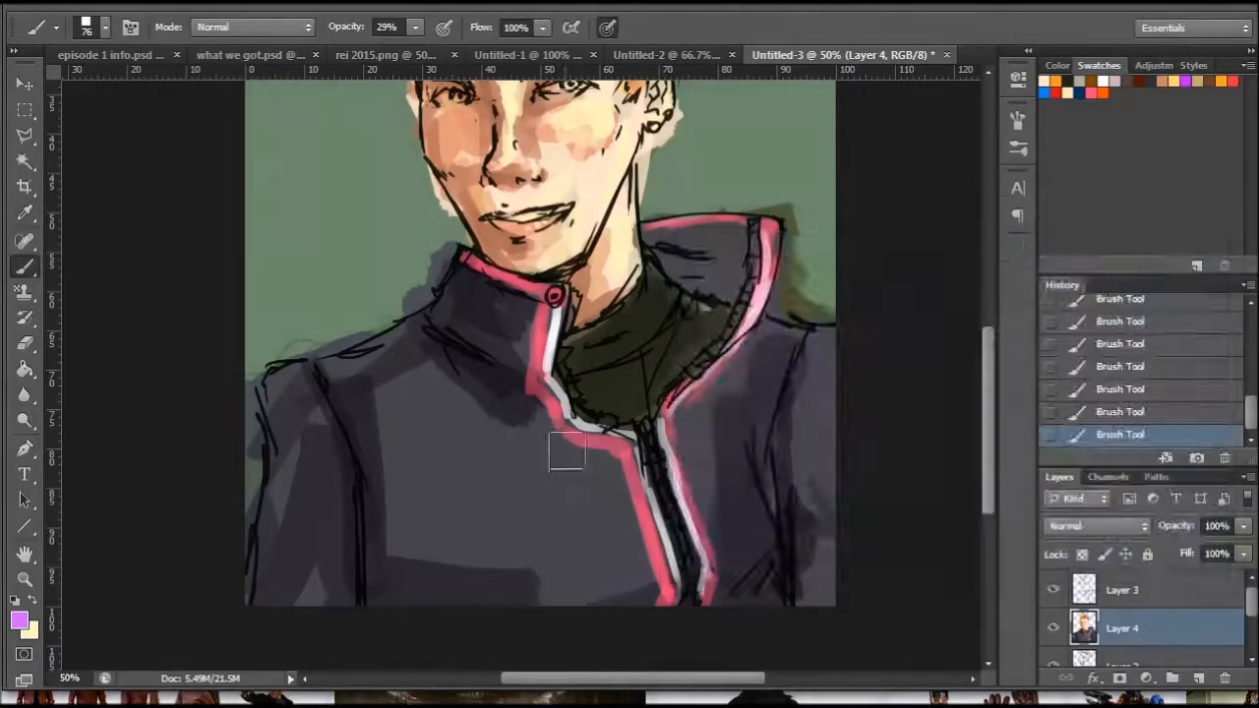
# - Glaze translucent light purple over the jacket's chest and lower areas with a 147 px brush and a 432 px brush
pyautogui.rightClick(562, 454)
pyautogui.click(690, 512)
pyautogui.click(486, 443)
pyautogui.moveTo(522, 470)
pyautogui.mouseDown()
pyautogui.moveTo(547, 494)
pyautogui.moveTo(514, 592)
pyautogui.mouseUp()
pyautogui.rightClick(749, 458)
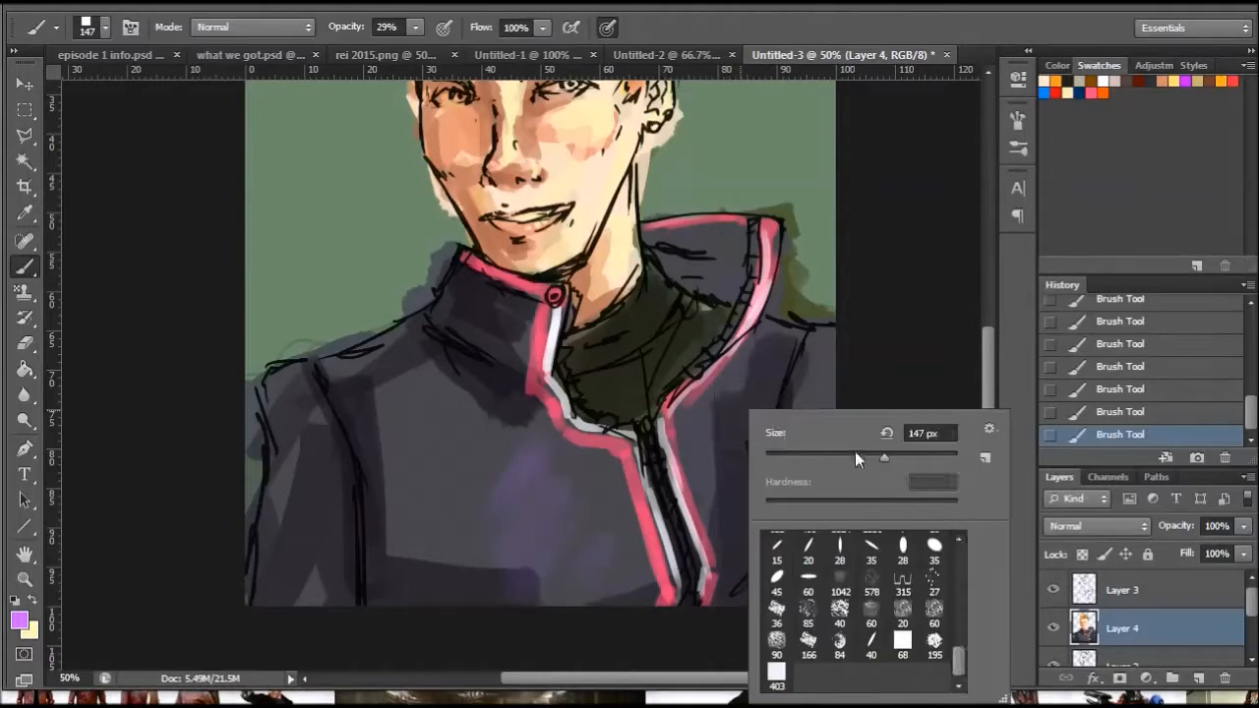
pyautogui.moveTo(531, 552); pyautogui.dragTo(551, 560)
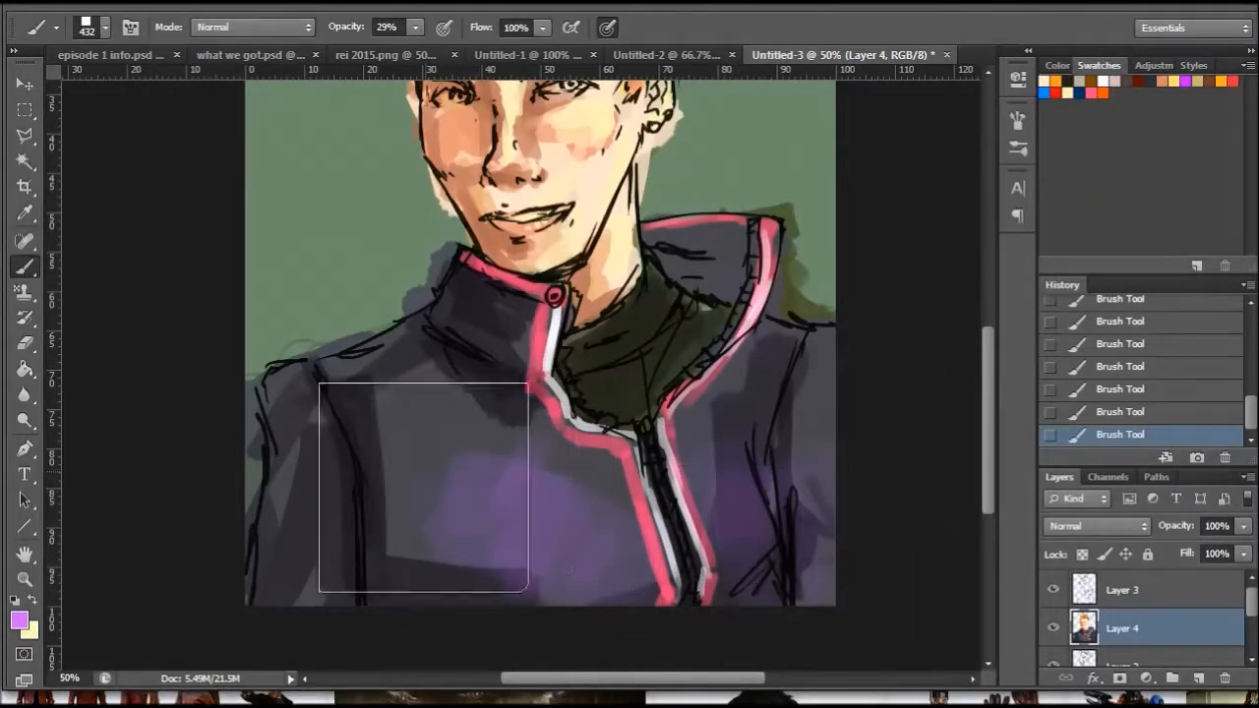
# - Using a 10 px white brush, draw faint crossing diagonal lines over the jacket's chest on the buttoned-collar side
pyautogui.rightClick(853, 351)
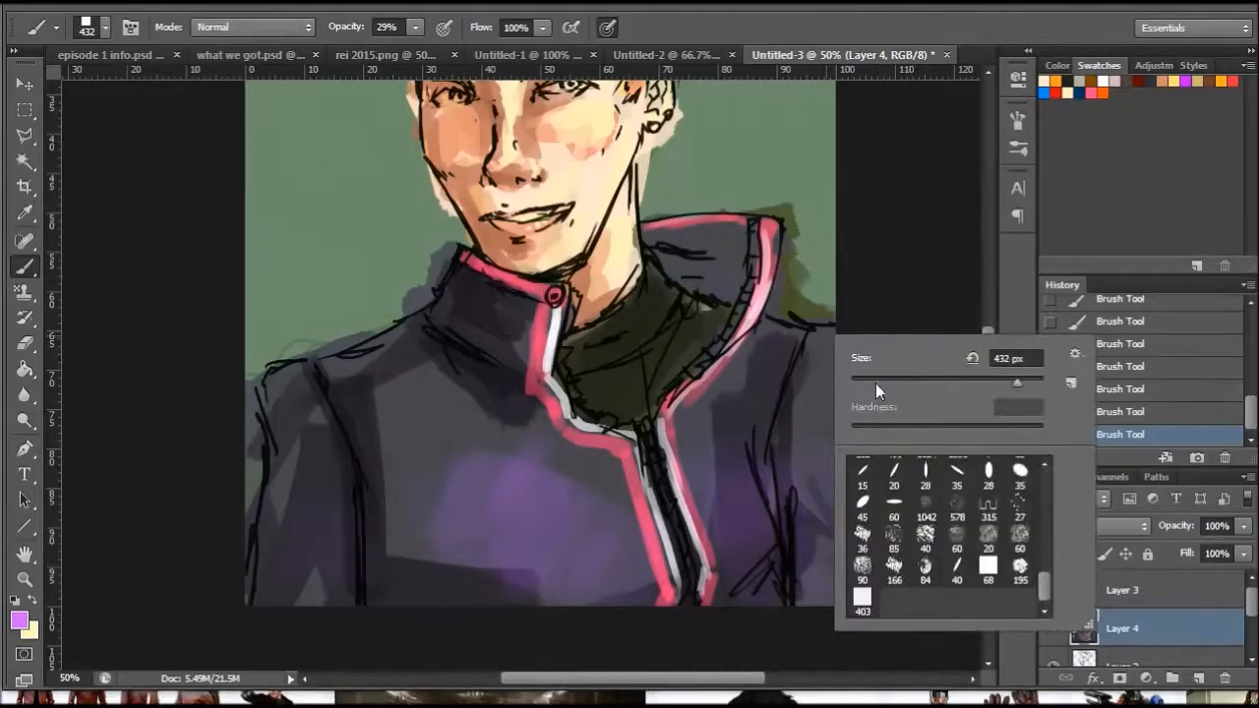
pyautogui.moveTo(875, 384); pyautogui.dragTo(860, 382)
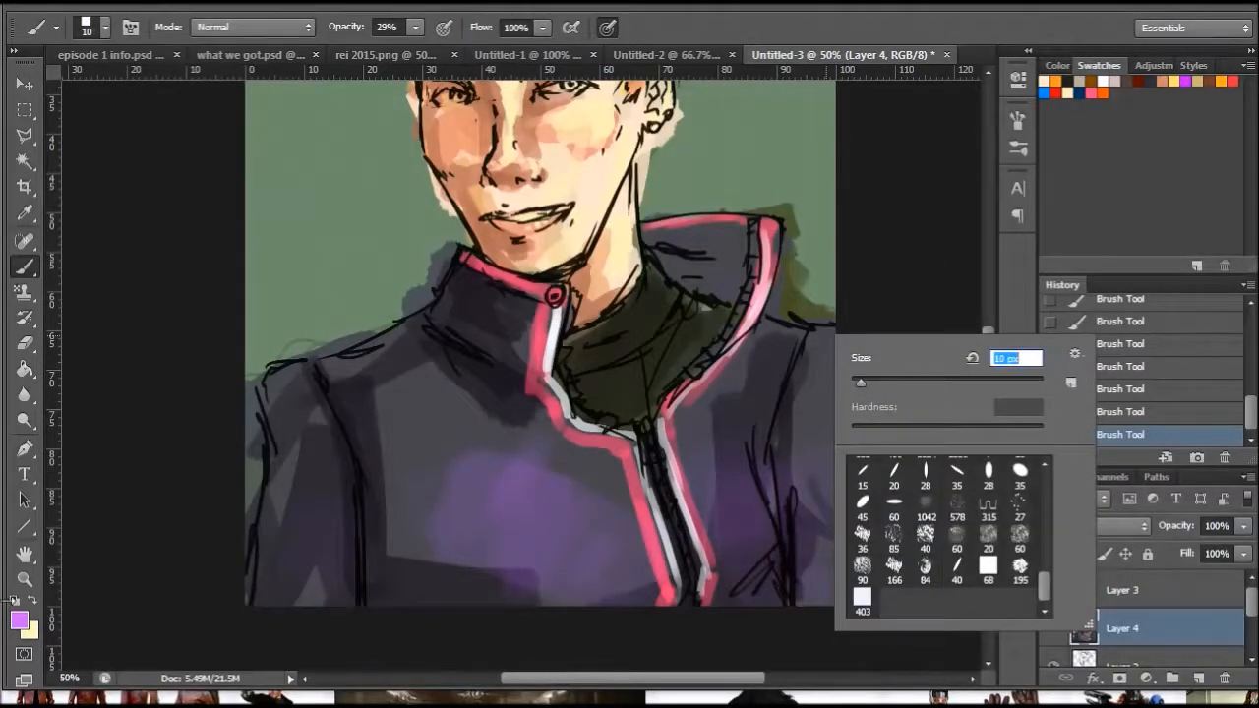
pyautogui.click(15, 601)
pyautogui.click(31, 600)
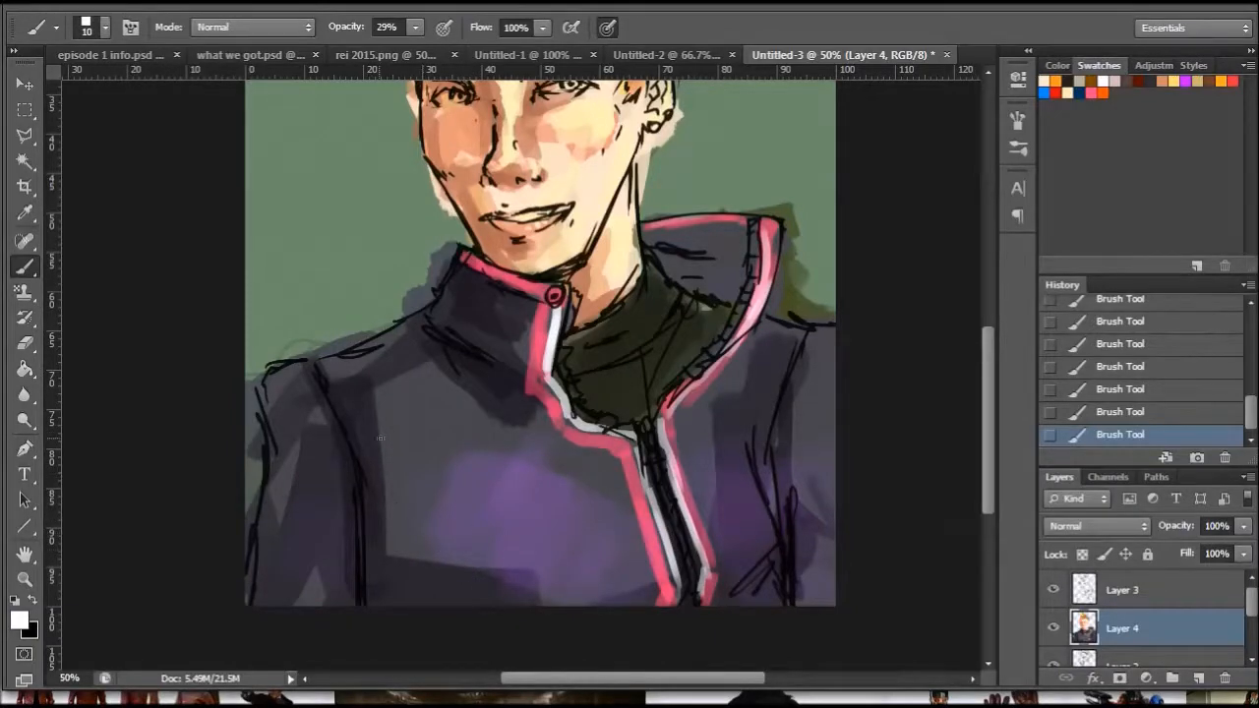
pyautogui.moveTo(450, 421); pyautogui.dragTo(558, 502)
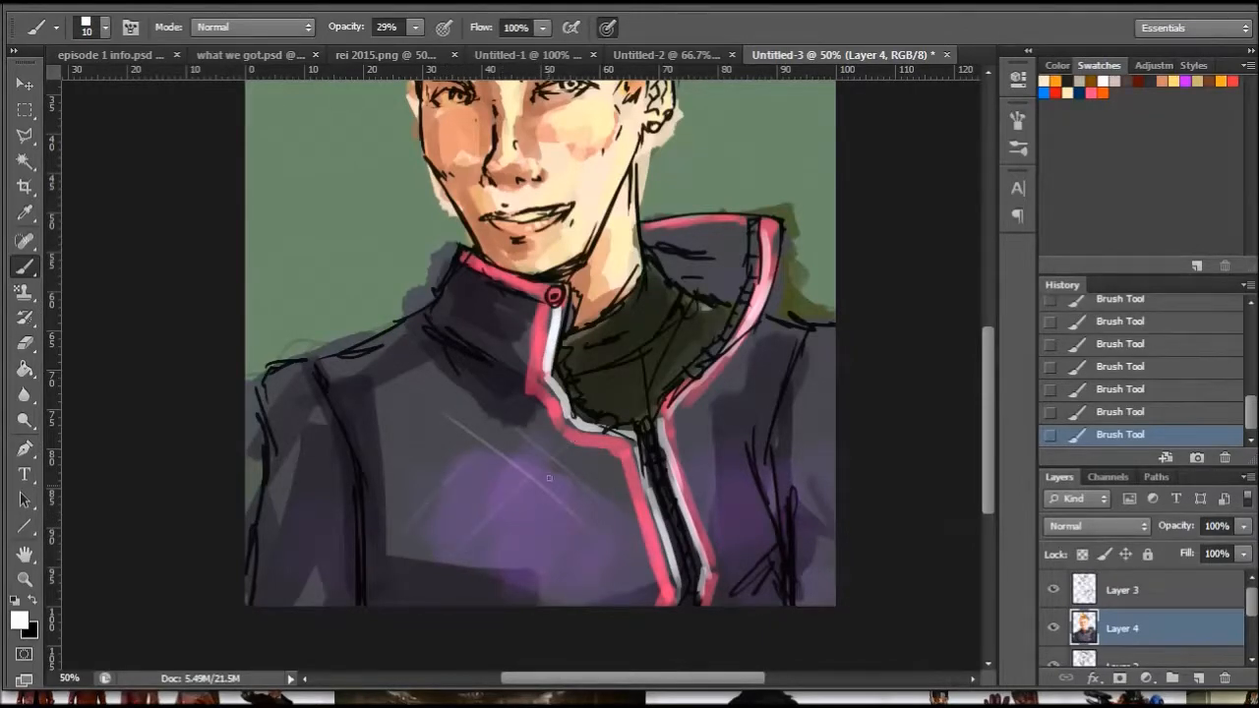
pyautogui.moveTo(437, 570); pyautogui.dragTo(455, 604)
pyautogui.moveTo(381, 559)
pyautogui.mouseDown()
pyautogui.moveTo(393, 602)
pyautogui.moveTo(427, 581)
pyautogui.mouseUp()
pyautogui.moveTo(352, 385); pyautogui.dragTo(447, 310)
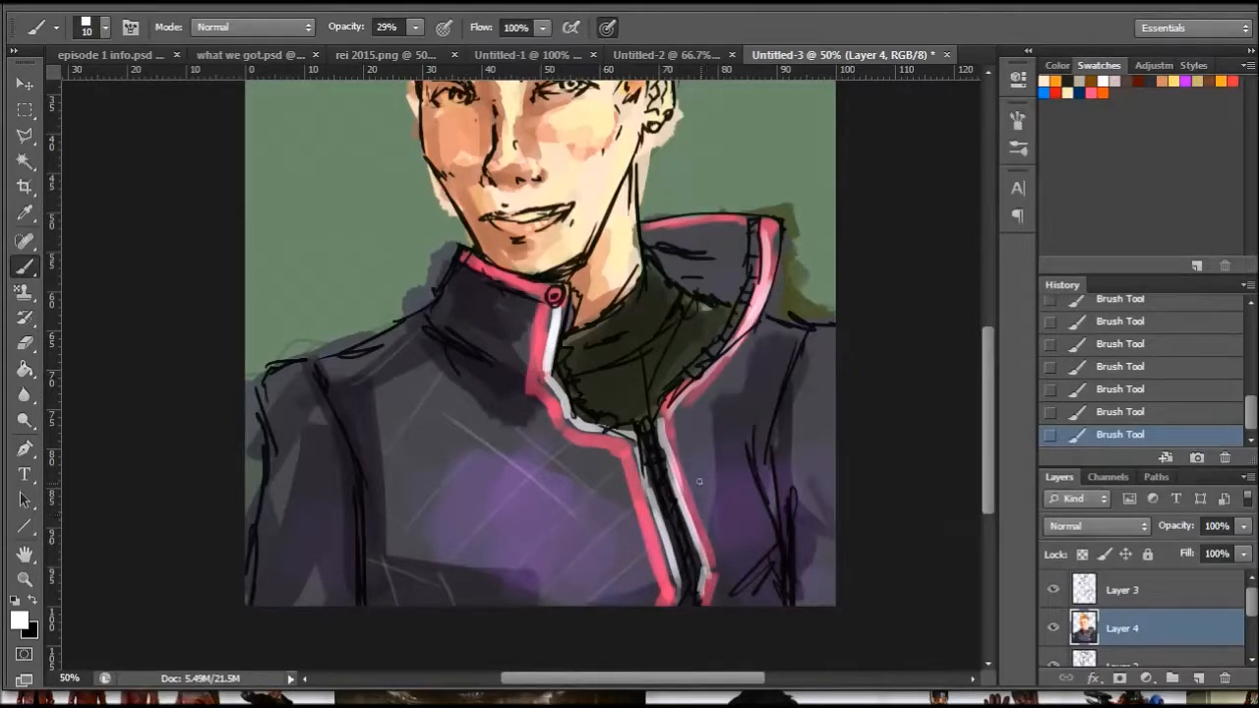
# - Extend the faint white crosshatch pattern over the jacket's zipper side, both sleeves and the buttoned collar
pyautogui.moveTo(683, 460); pyautogui.dragTo(739, 539)
pyautogui.moveTo(741, 364)
pyautogui.mouseDown()
pyautogui.moveTo(786, 403)
pyautogui.moveTo(789, 373)
pyautogui.moveTo(777, 394)
pyautogui.moveTo(733, 395)
pyautogui.moveTo(814, 336)
pyautogui.moveTo(790, 418)
pyautogui.moveTo(841, 470)
pyautogui.mouseUp()
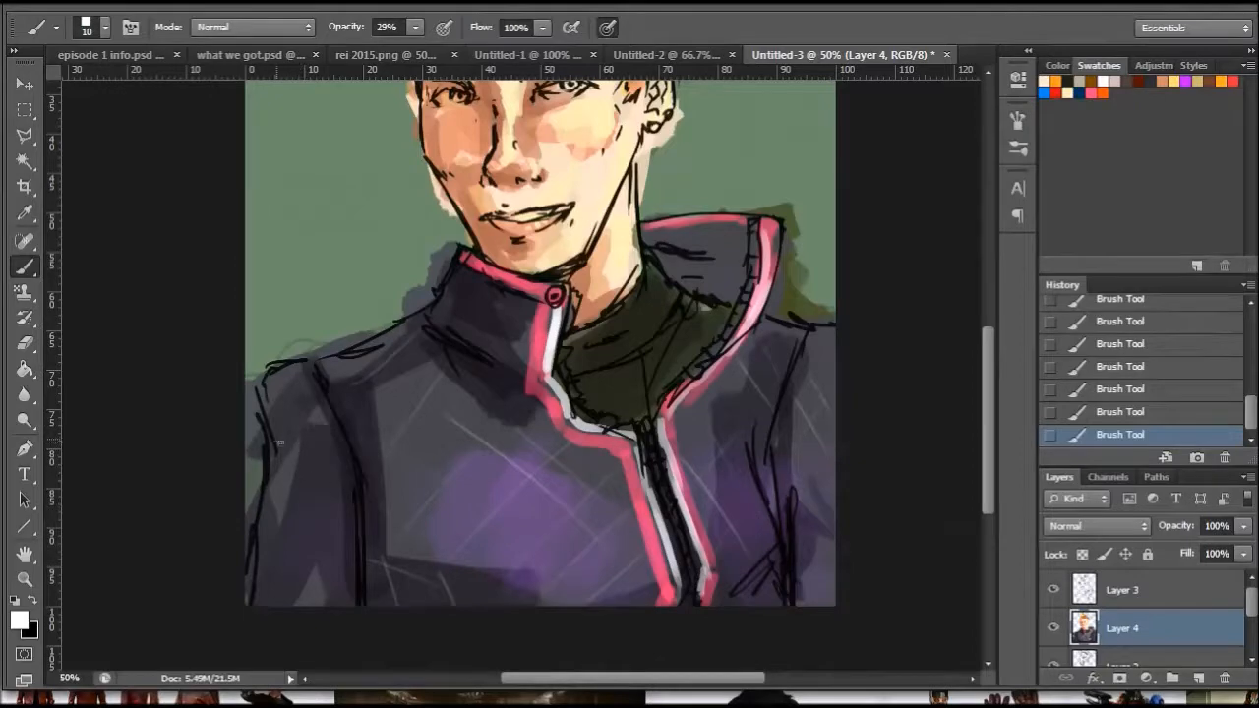
pyautogui.moveTo(271, 479)
pyautogui.mouseDown()
pyautogui.moveTo(366, 561)
pyautogui.moveTo(265, 531)
pyautogui.moveTo(302, 550)
pyautogui.moveTo(295, 582)
pyautogui.mouseUp()
pyautogui.moveTo(307, 481); pyautogui.dragTo(285, 533)
pyautogui.moveTo(272, 372); pyautogui.dragTo(320, 397)
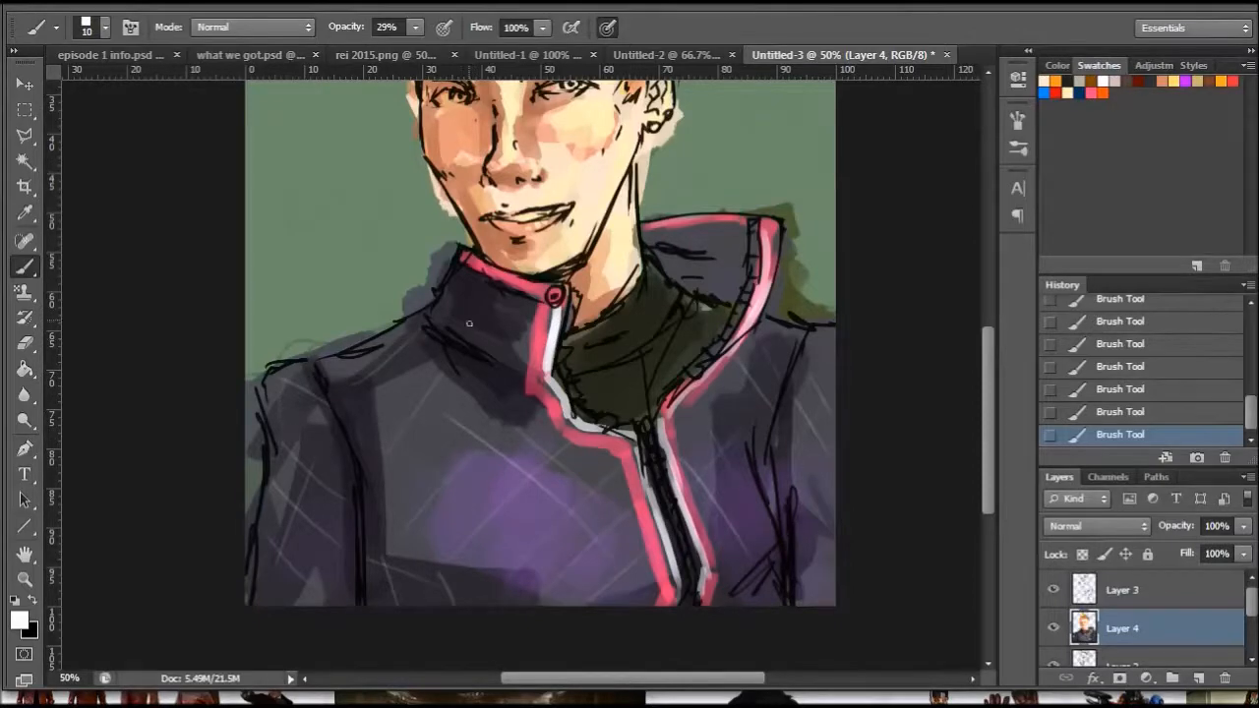
pyautogui.moveTo(487, 346)
pyautogui.mouseDown()
pyautogui.moveTo(500, 301)
pyautogui.moveTo(529, 301)
pyautogui.mouseUp()
# - Sample the dark olive tone above the open collar flap as the foreground colour and return to the Brush tool
pyautogui.moveTo(984, 370); pyautogui.dragTo(993, 302)
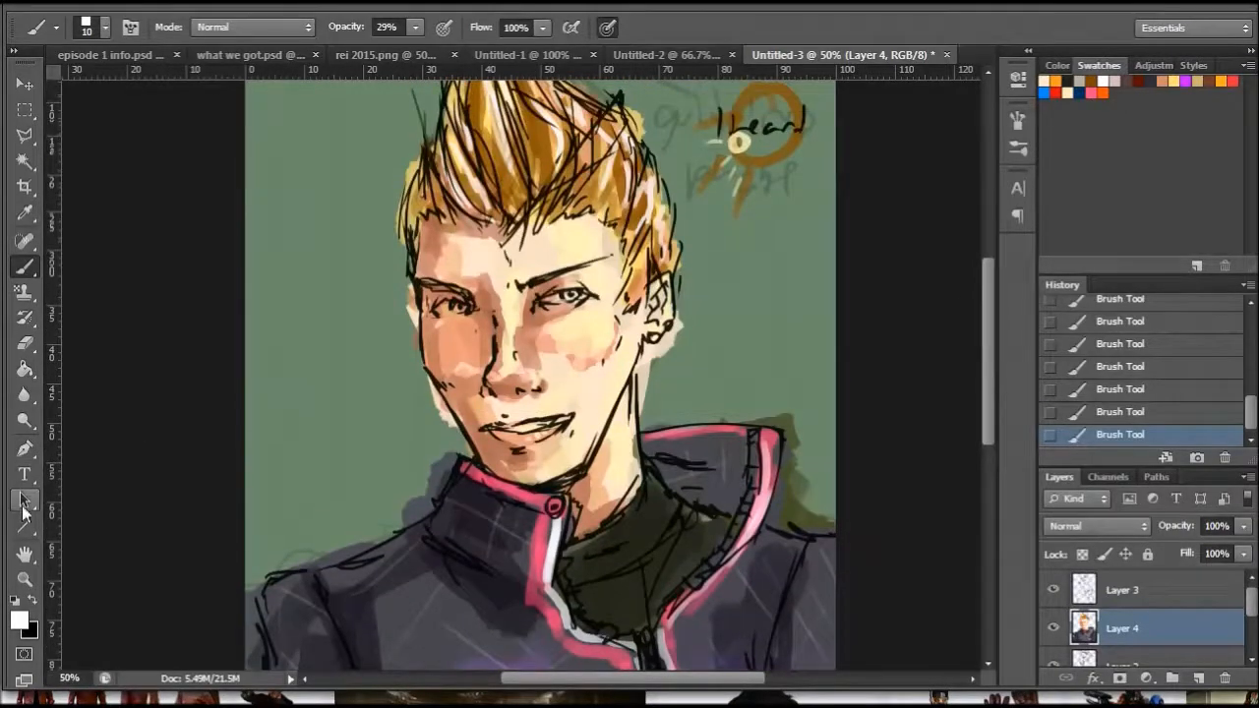
pyautogui.click(25, 580)
pyautogui.click(592, 183)
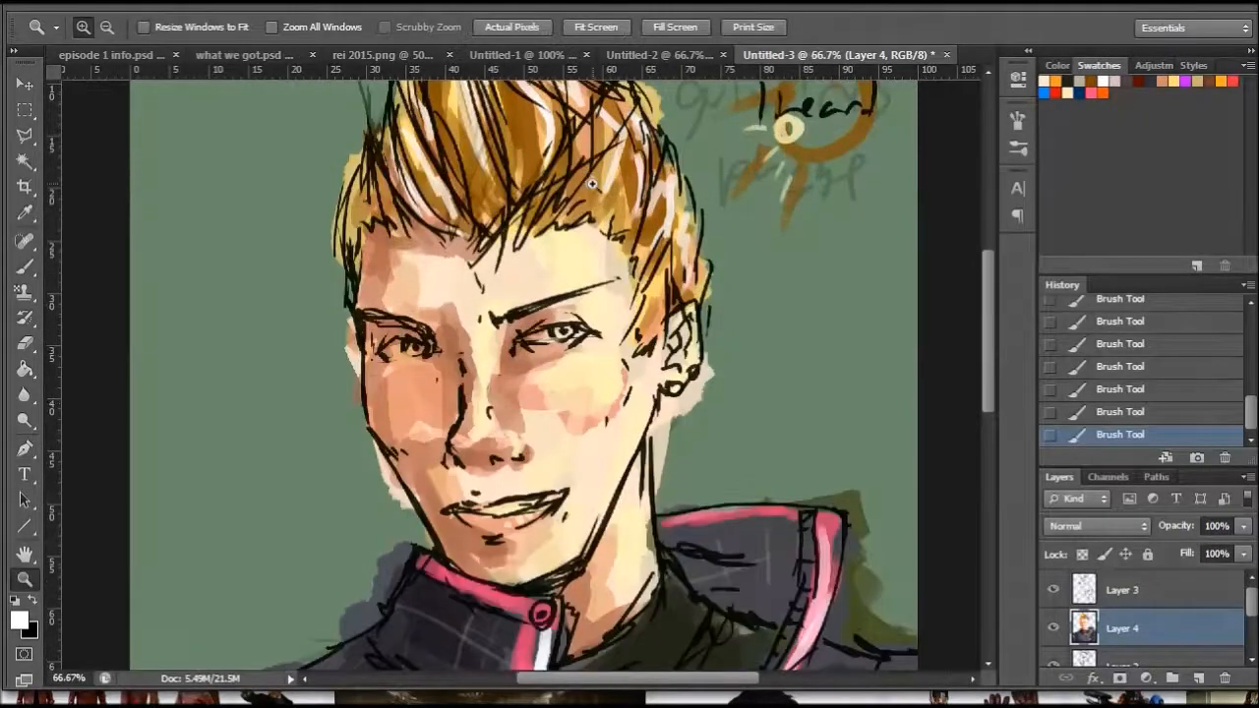
pyautogui.click(545, 313)
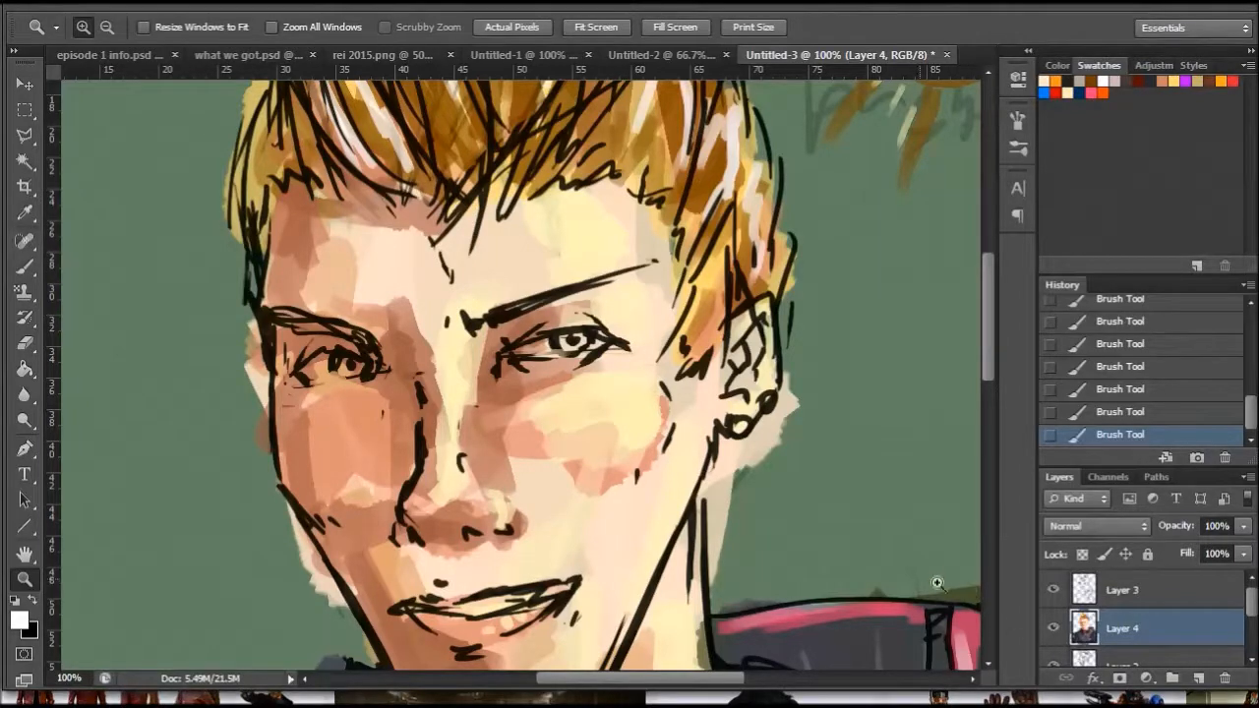
pyautogui.click(23, 214)
pyautogui.click(973, 586)
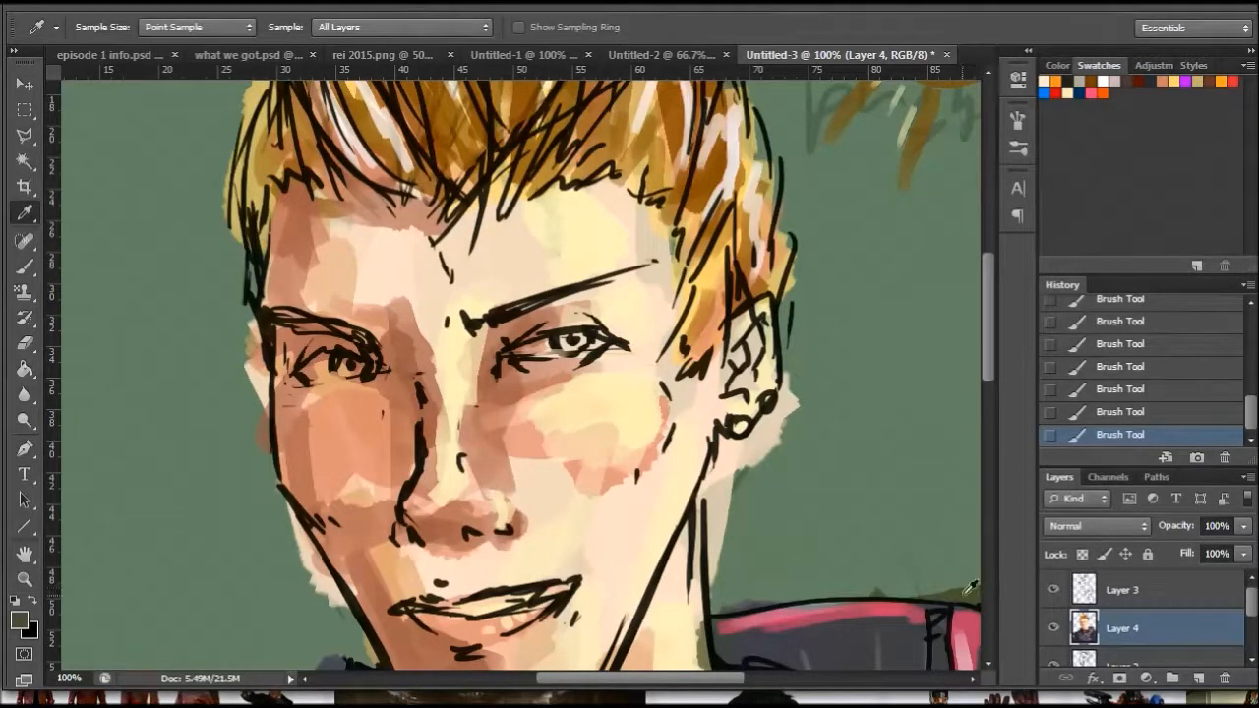
pyautogui.click(24, 266)
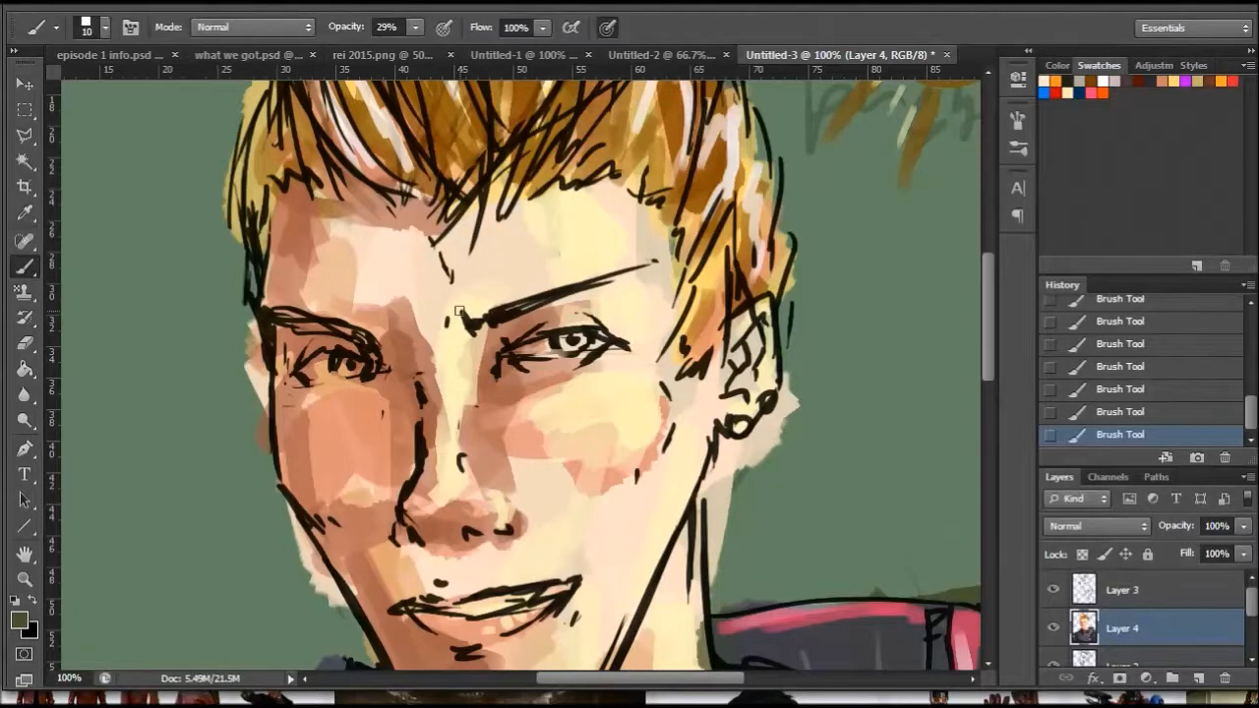
# - Paint the iris of the eye on the face's shadowed side in olive tones, moving to a brighter yellow-green, at 29% opacity
pyautogui.moveTo(358, 367)
pyautogui.mouseDown()
pyautogui.moveTo(344, 365)
pyautogui.moveTo(359, 366)
pyautogui.mouseUp()
pyautogui.click(19, 620)
pyautogui.moveTo(831, 384)
pyautogui.mouseDown()
pyautogui.moveTo(823, 368)
pyautogui.moveTo(813, 394)
pyautogui.mouseUp()
pyautogui.click(1127, 276)
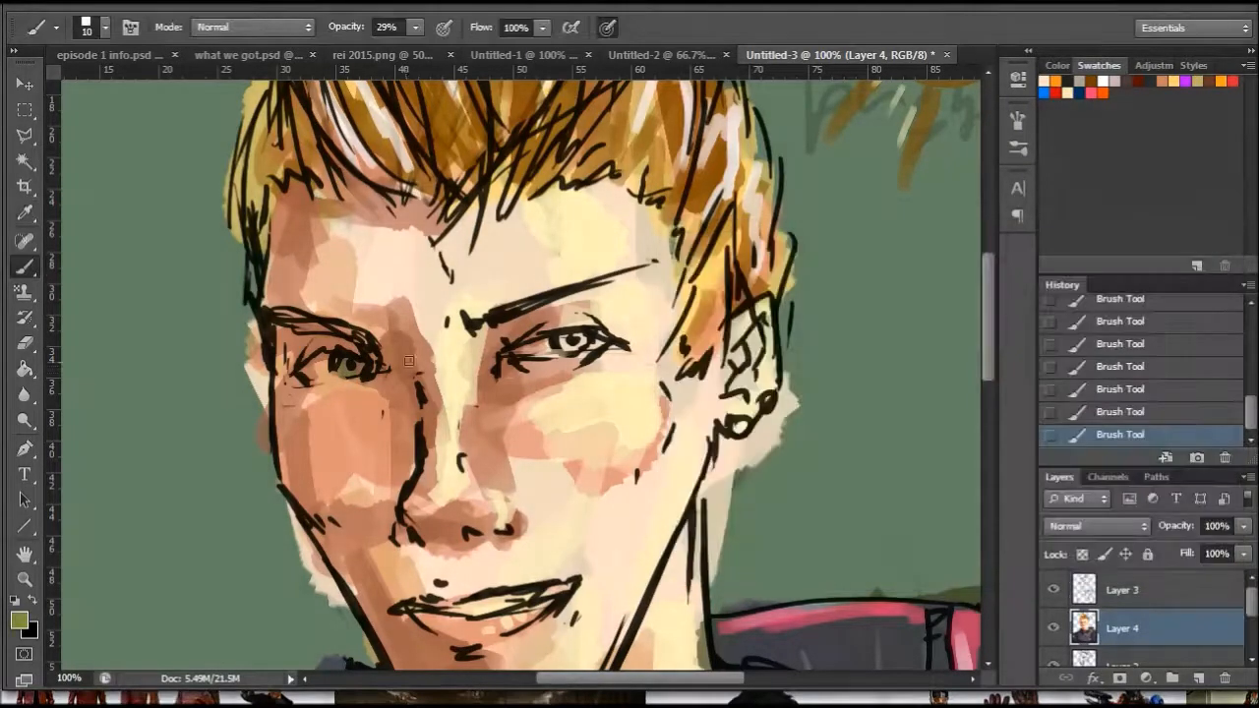
pyautogui.moveTo(352, 371); pyautogui.dragTo(352, 370)
pyautogui.click(22, 617)
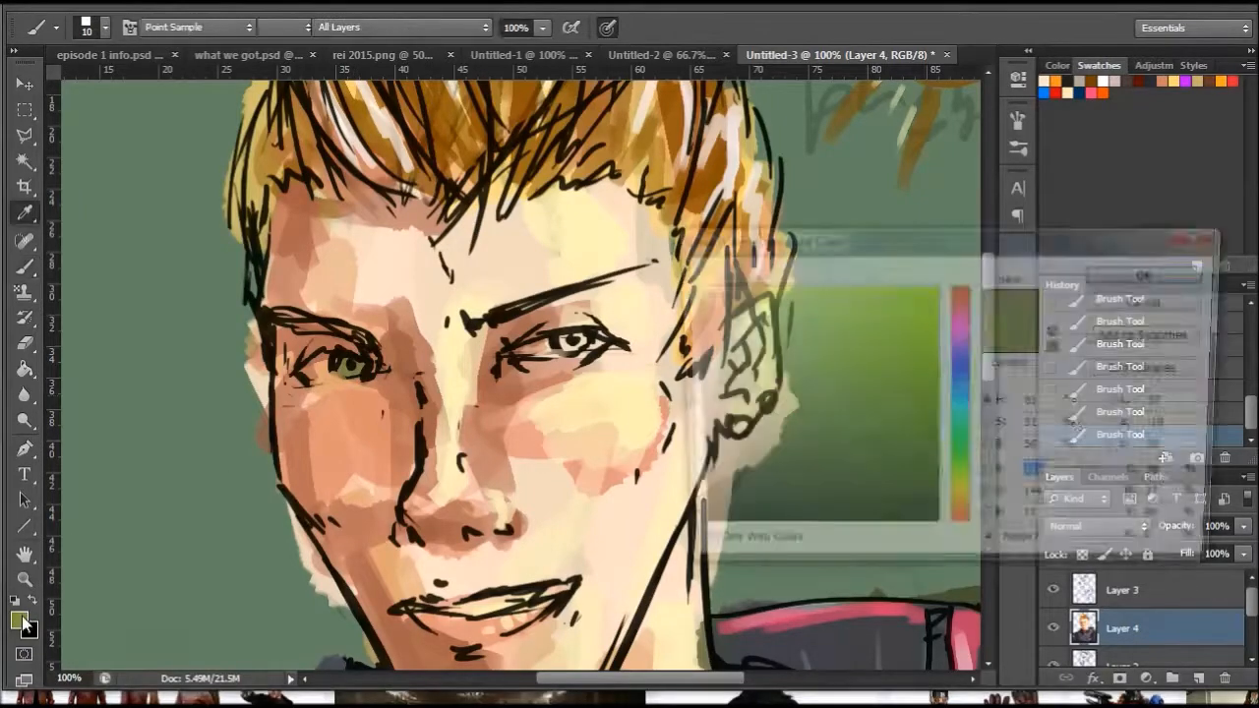
pyautogui.moveTo(832, 381); pyautogui.dragTo(852, 375)
pyautogui.click(1097, 280)
pyautogui.press('b')
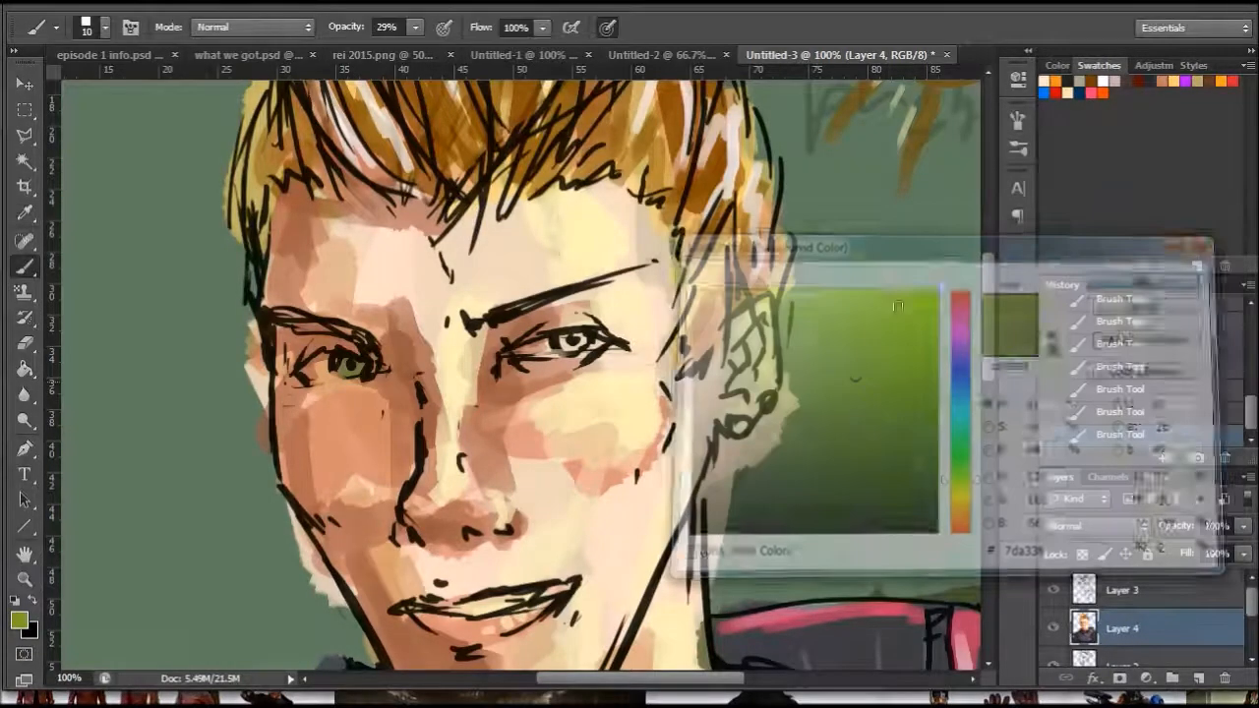
pyautogui.moveTo(352, 367); pyautogui.dragTo(342, 368)
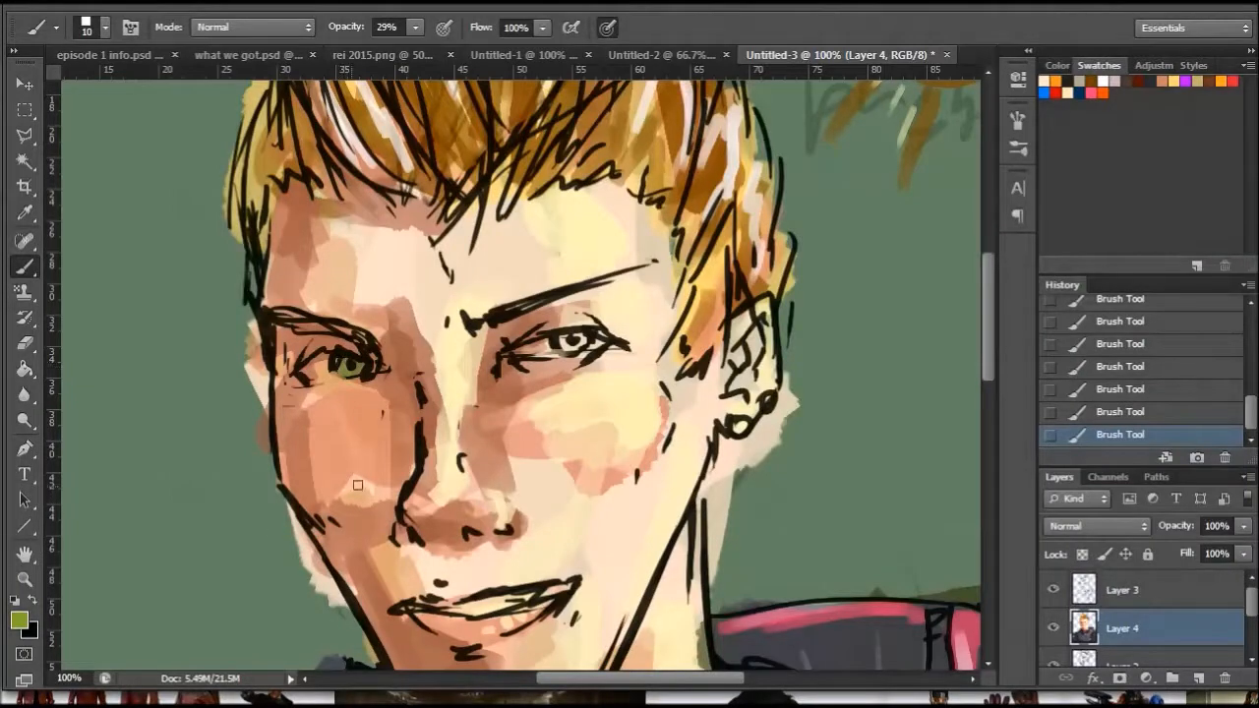
# - Darken the green iris with dark green #405815 and raise the brush opacity to 88%
pyautogui.click(20, 620)
pyautogui.click(874, 447)
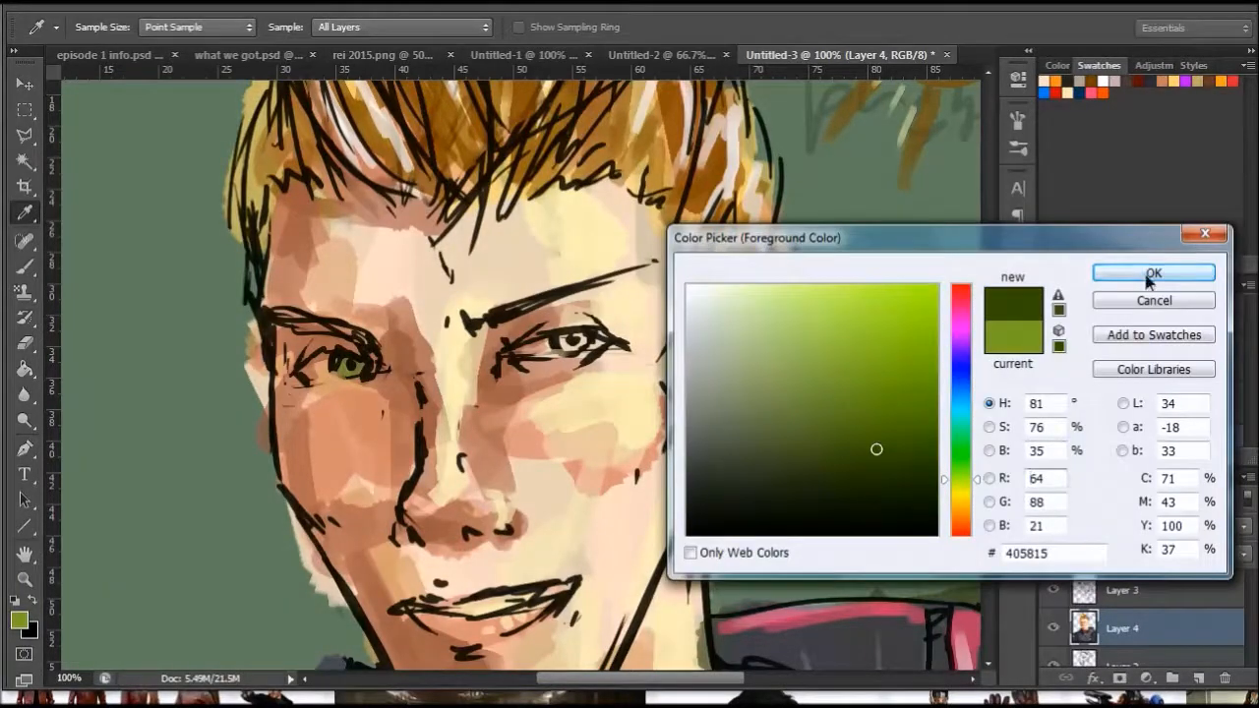
pyautogui.click(1185, 272)
pyautogui.moveTo(342, 357); pyautogui.dragTo(352, 365)
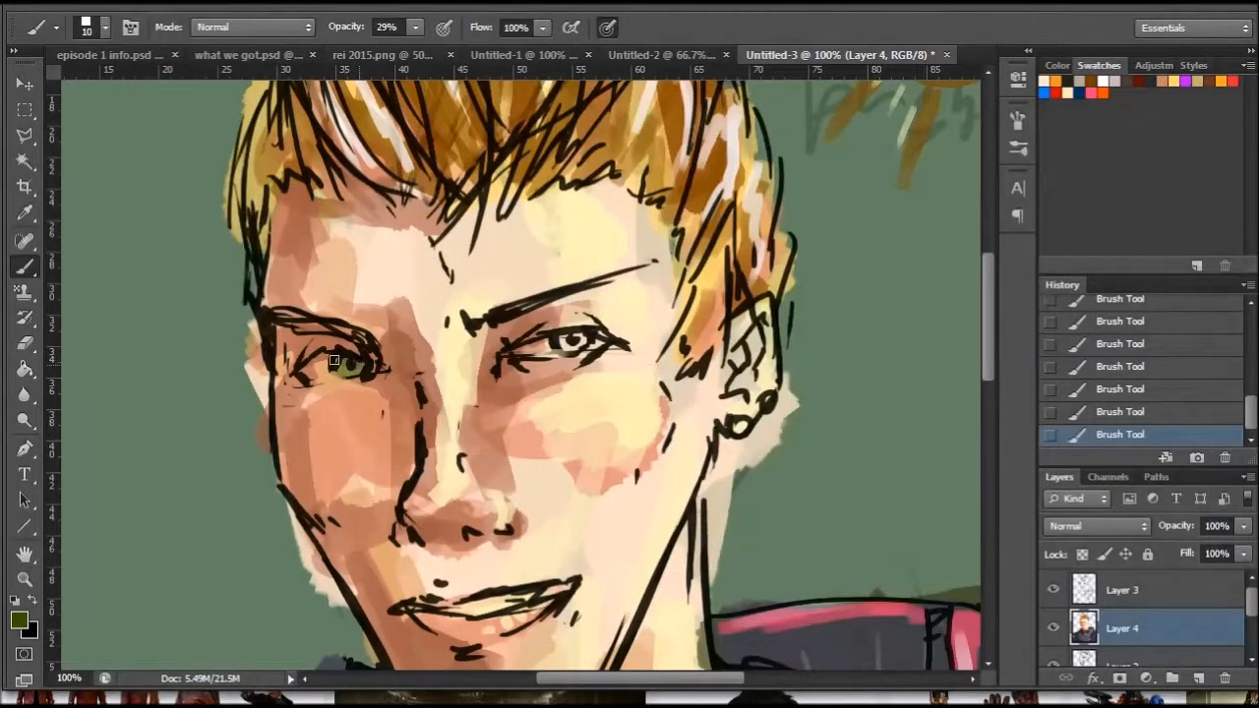
pyautogui.click(415, 26)
pyautogui.moveTo(420, 50); pyautogui.dragTo(460, 49)
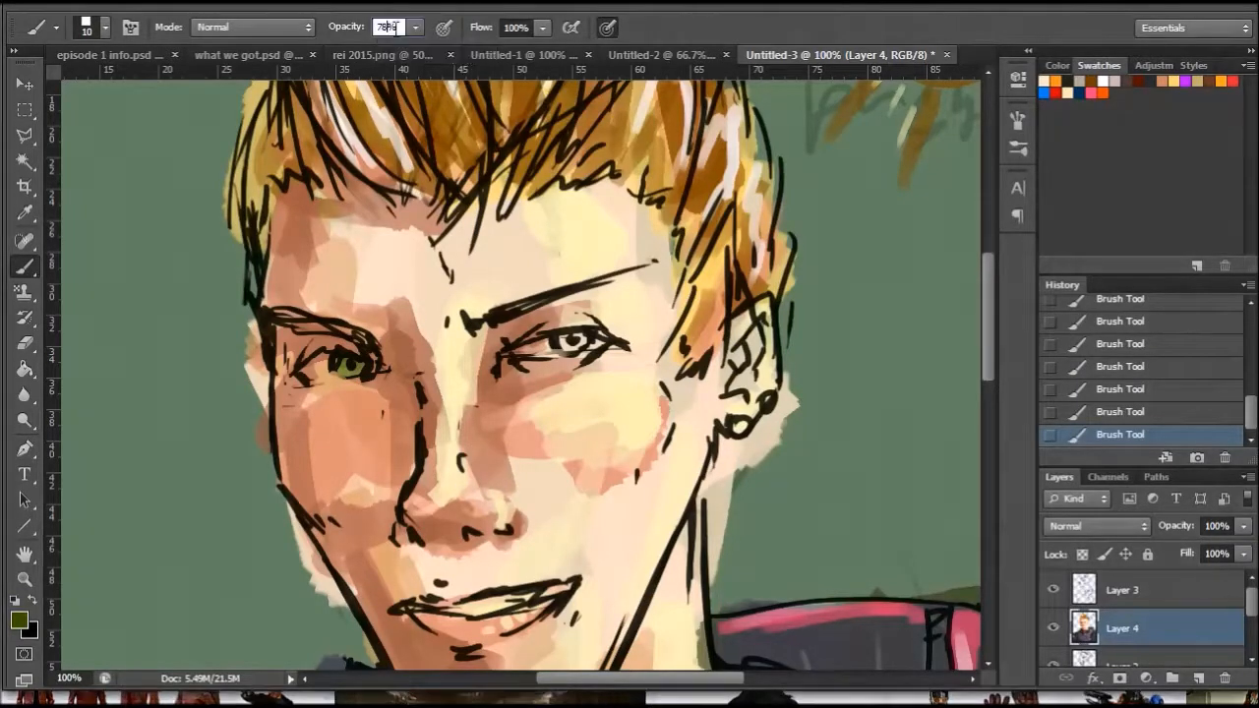
pyautogui.write('88')
pyautogui.press('Return')
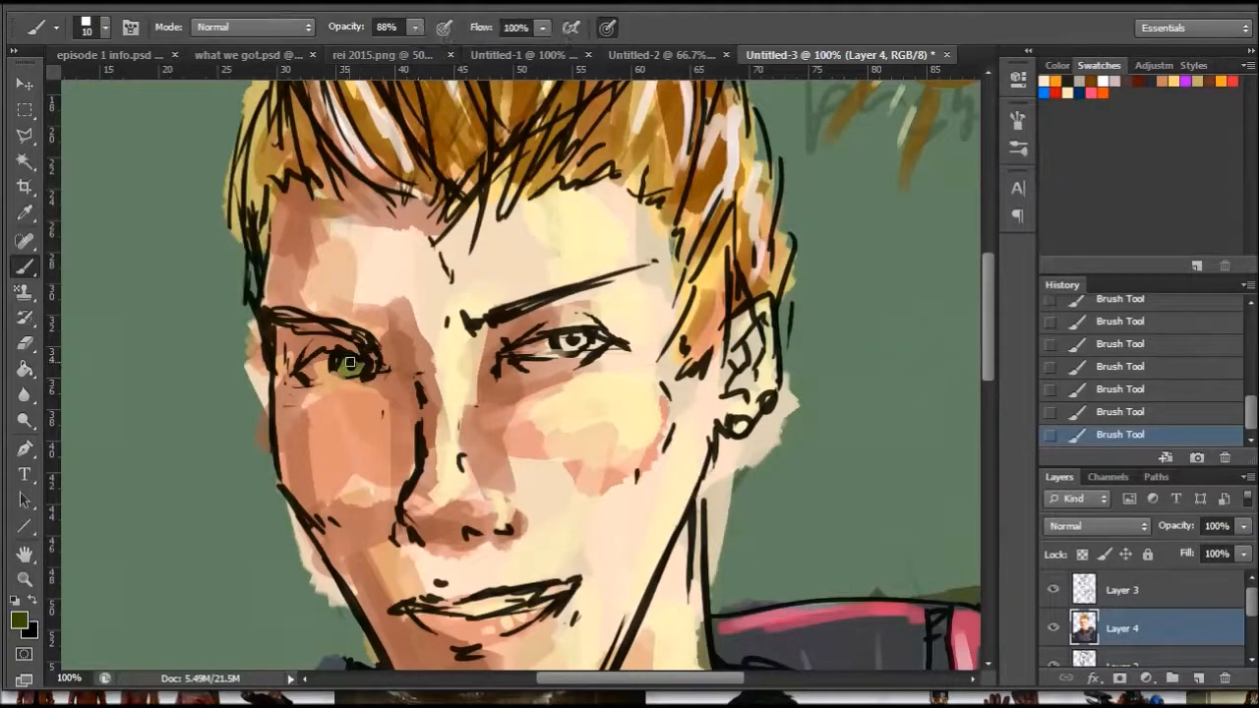
# - Reset the foreground to white, choose an orange-brown and paint the iris of the eye on the lit side
pyautogui.click(18, 599)
pyautogui.click(32, 600)
pyautogui.click(22, 618)
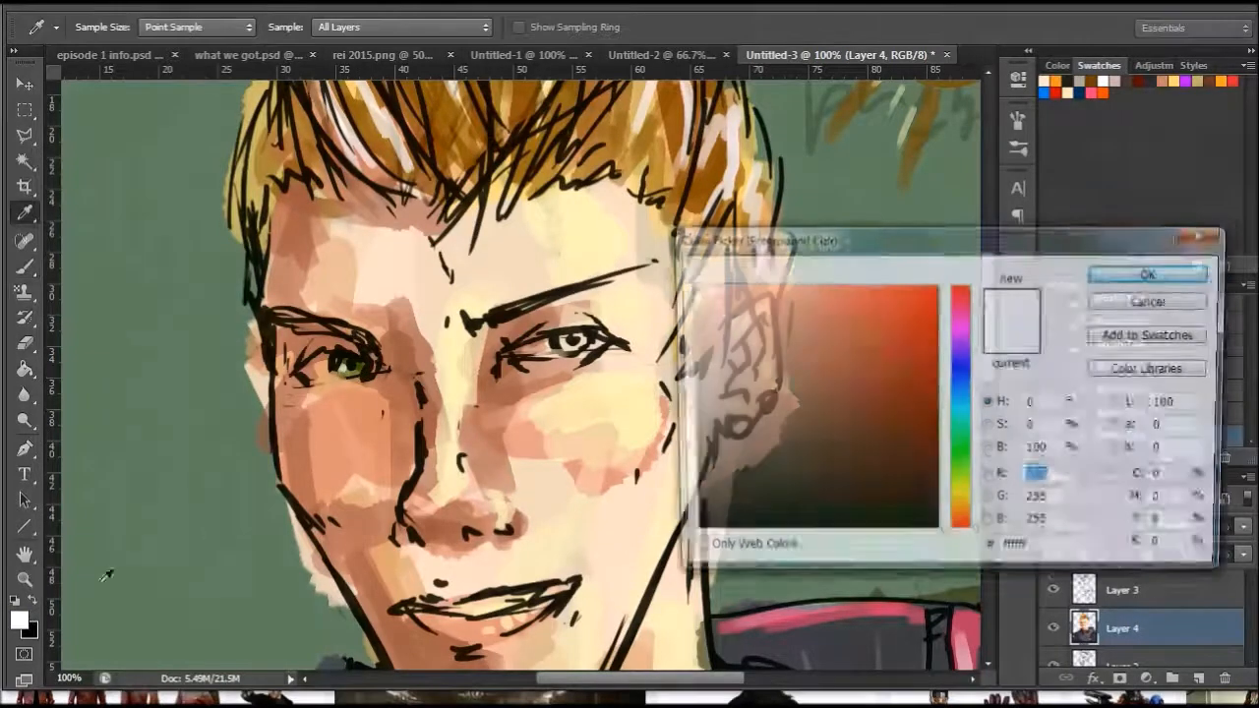
pyautogui.click(856, 354)
pyautogui.click(963, 518)
pyautogui.moveTo(861, 390); pyautogui.dragTo(885, 410)
pyautogui.click(1153, 273)
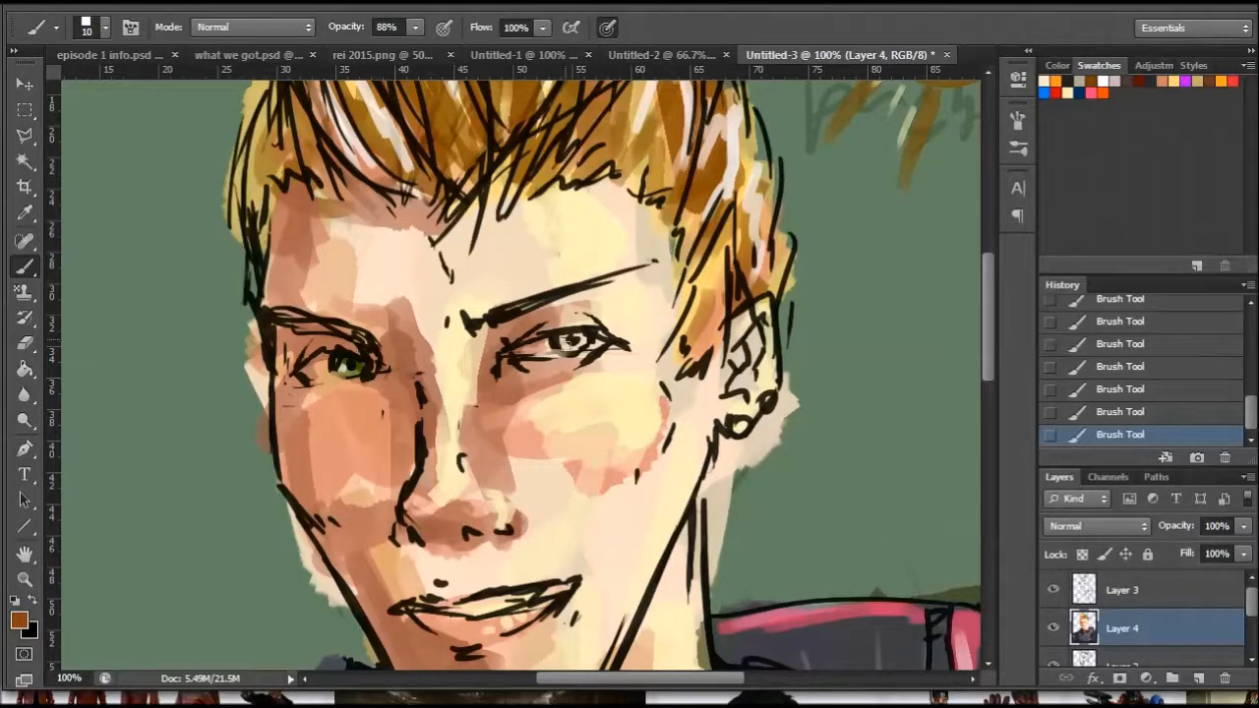
pyautogui.moveTo(565, 342); pyautogui.dragTo(580, 338)
# - Choose a warm off-white and add a tiny highlight to the brown iris with a 6 px brush
pyautogui.click(22, 621)
pyautogui.moveTo(717, 298); pyautogui.dragTo(722, 285)
pyautogui.click(1153, 272)
pyautogui.rightClick(601, 352)
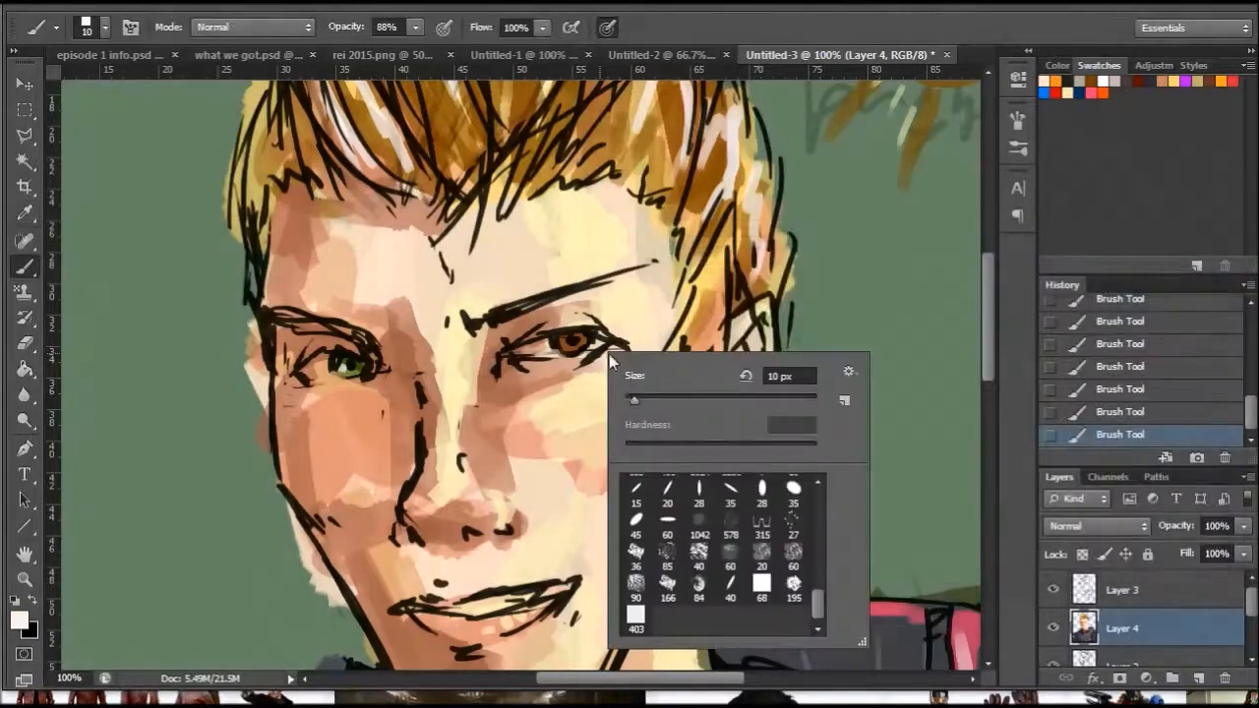
pyautogui.click(632, 394)
pyautogui.press('Return')
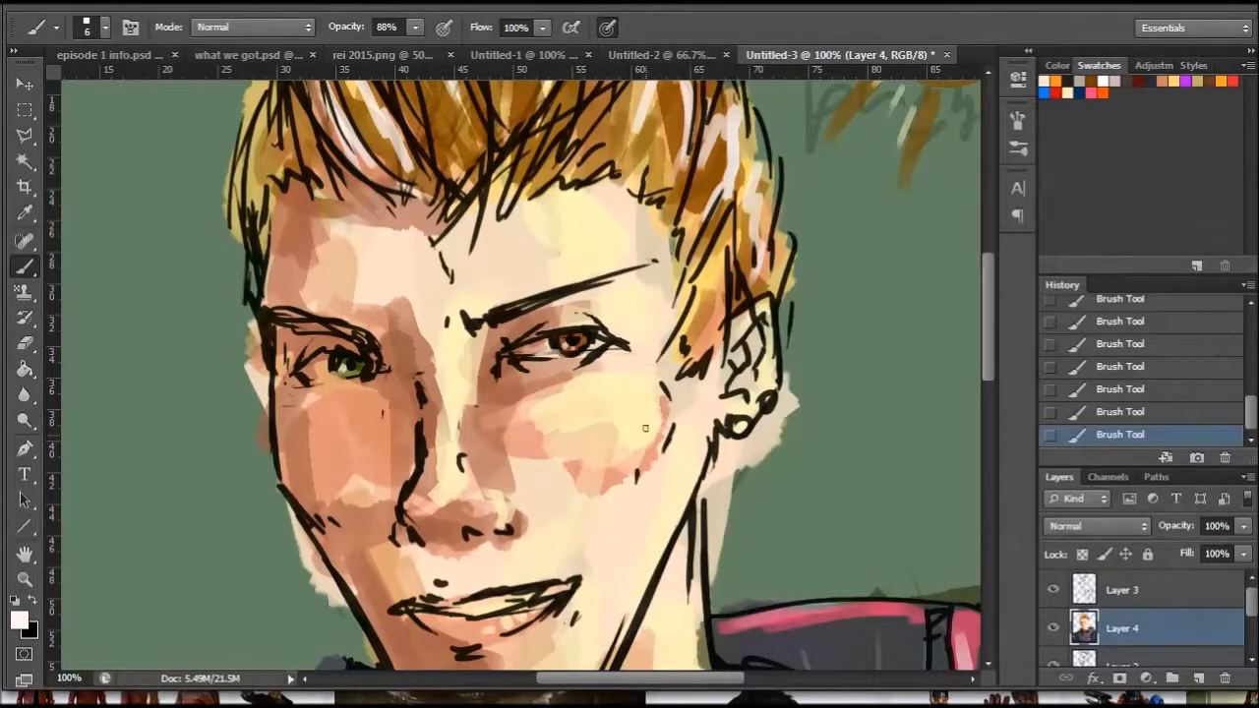
# - Fill in the whites of both eyes in off-white with a 19 px brush
pyautogui.moveTo(988, 283); pyautogui.dragTo(987, 295)
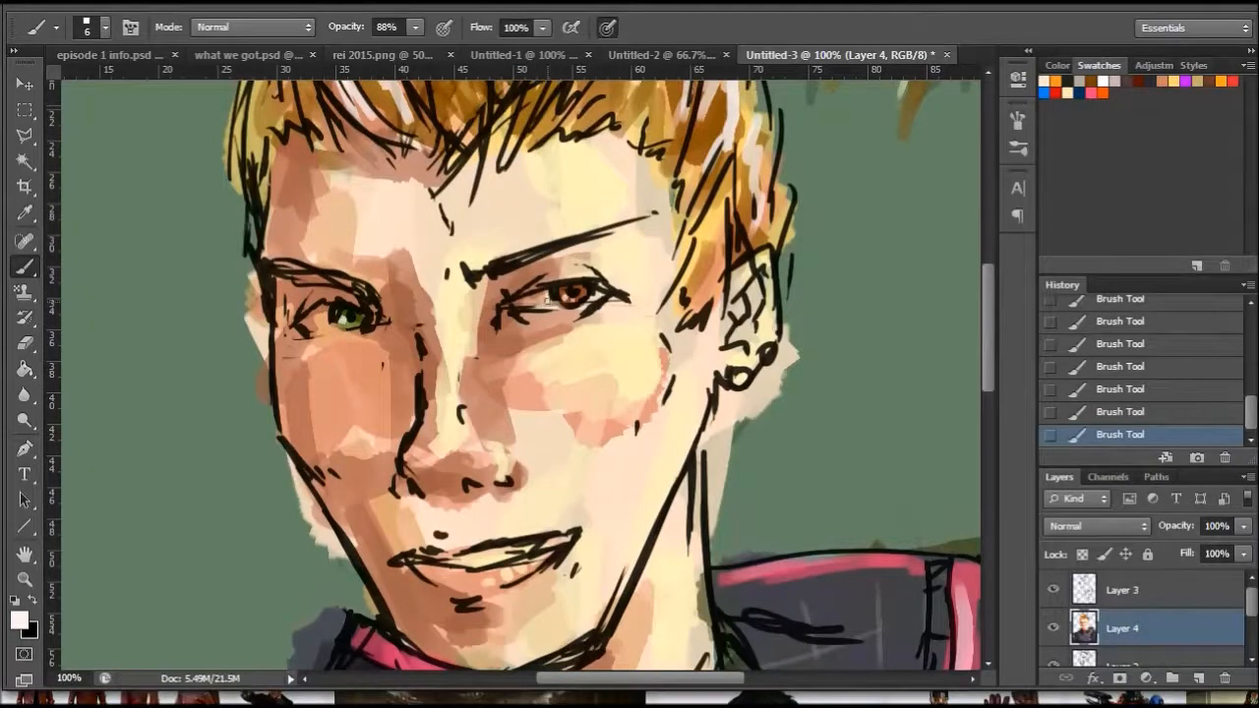
pyautogui.rightClick(602, 336)
pyautogui.click(641, 383)
pyautogui.press('Return')
pyautogui.moveTo(344, 318); pyautogui.dragTo(322, 317)
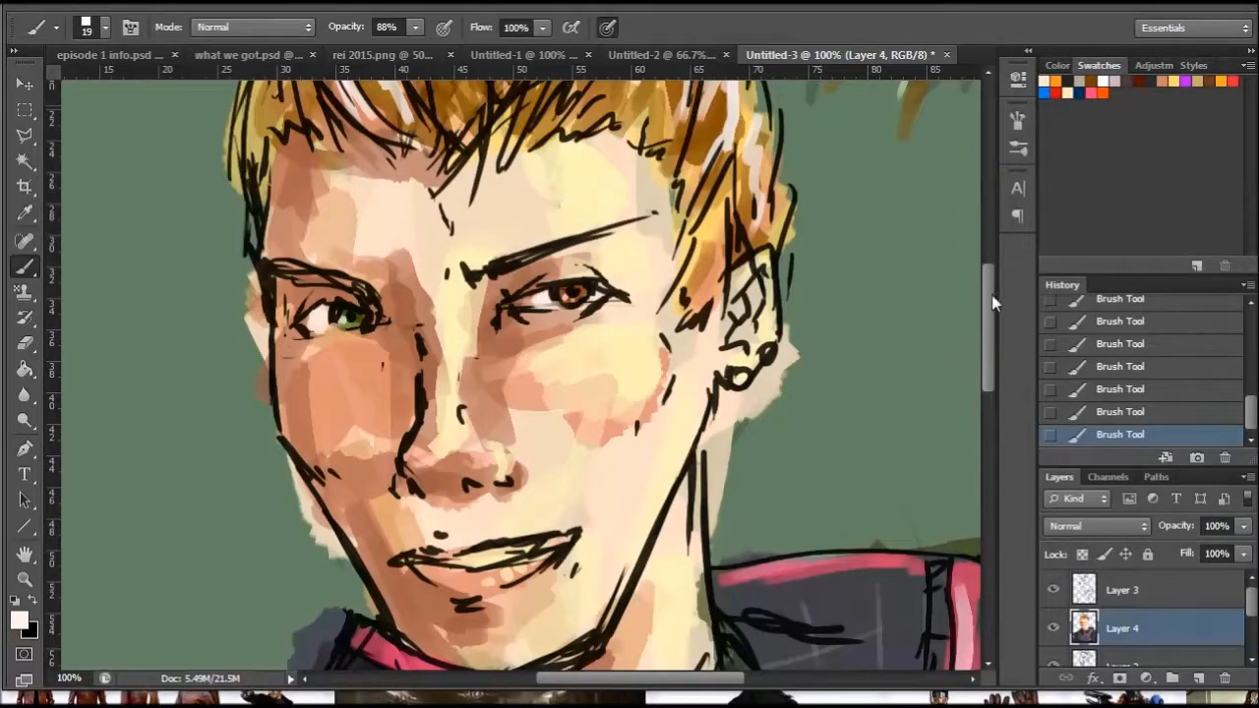
# - Choose a medium reddish brown and paint shadow shapes inside the ear with the 19 px brush
pyautogui.moveTo(983, 347); pyautogui.dragTo(990, 374)
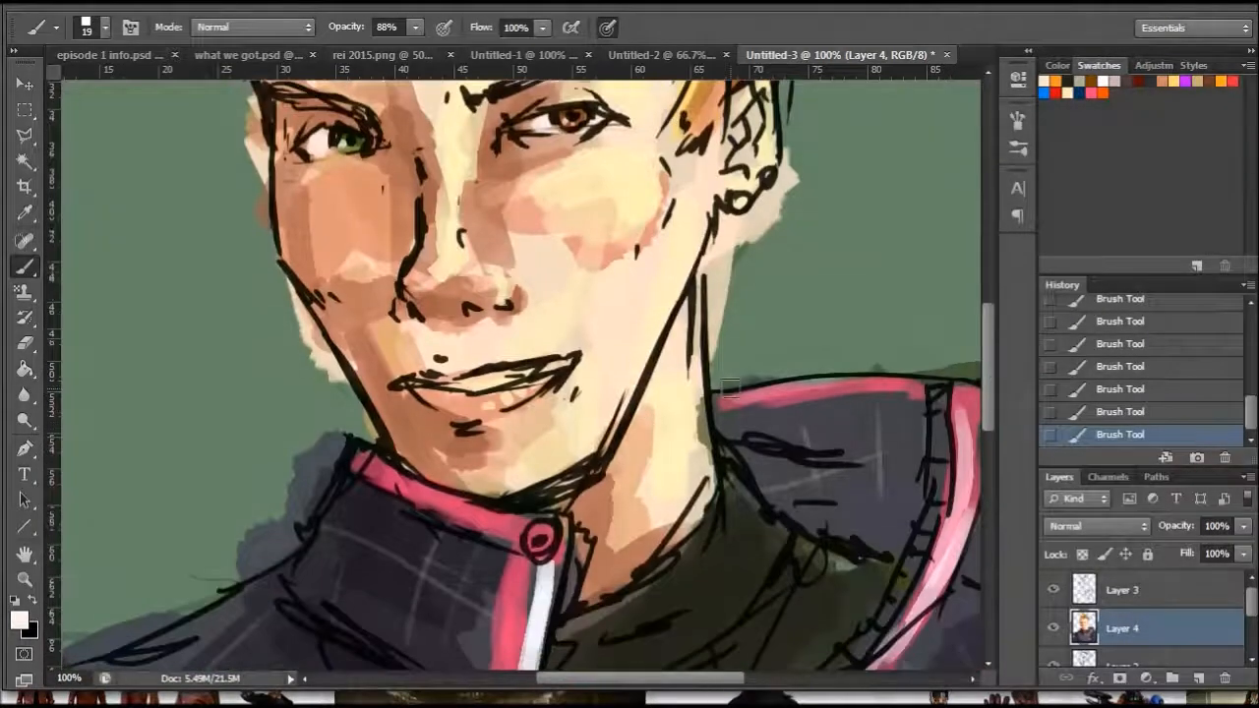
pyautogui.moveTo(988, 332); pyautogui.dragTo(989, 303)
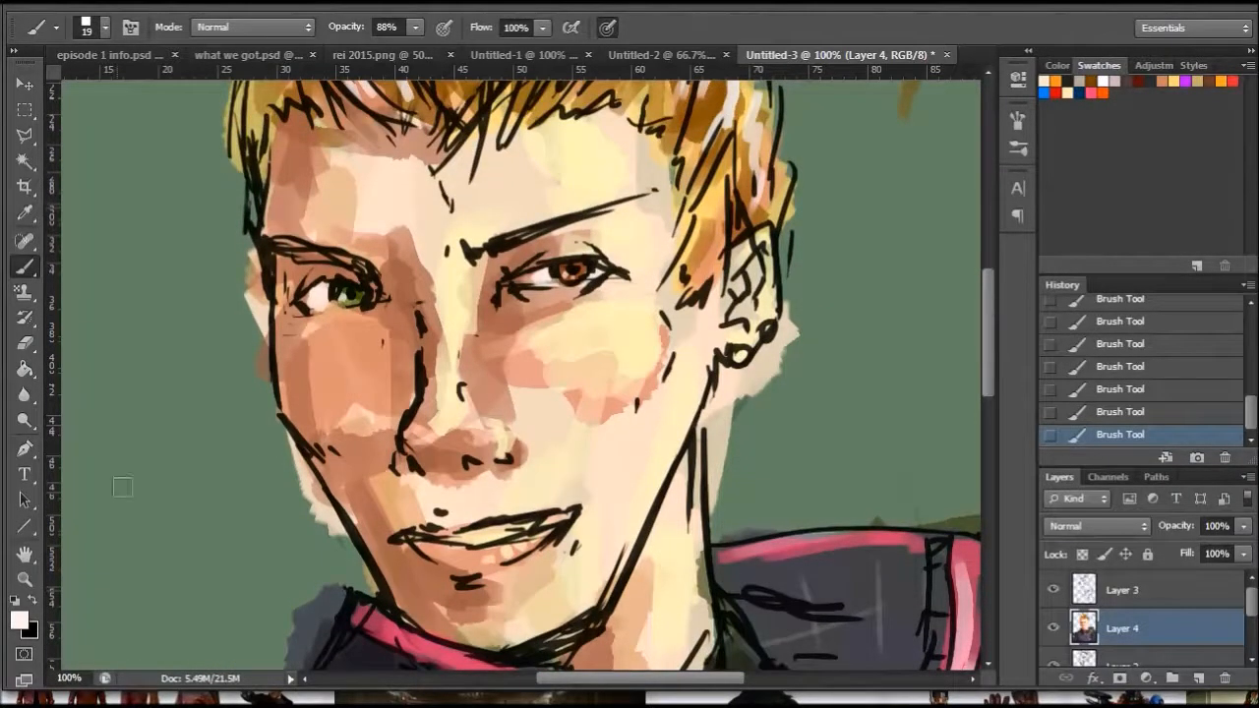
pyautogui.click(18, 619)
pyautogui.click(866, 400)
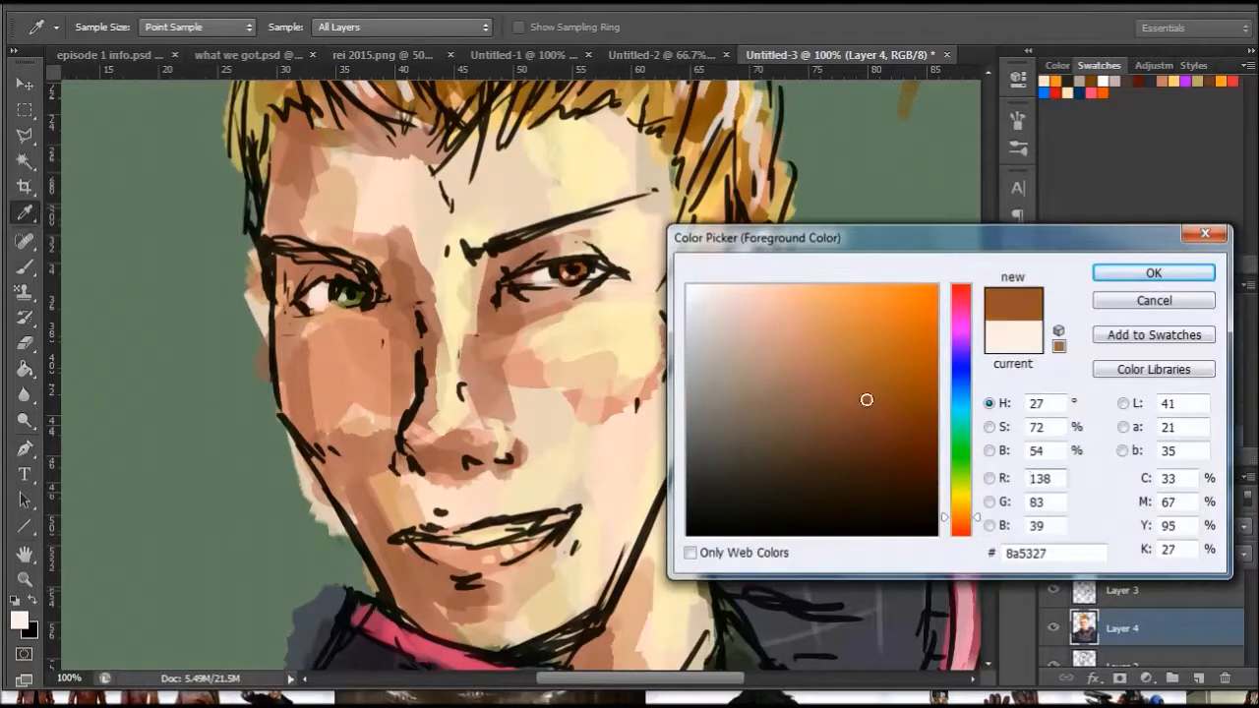
pyautogui.click(961, 528)
pyautogui.click(820, 387)
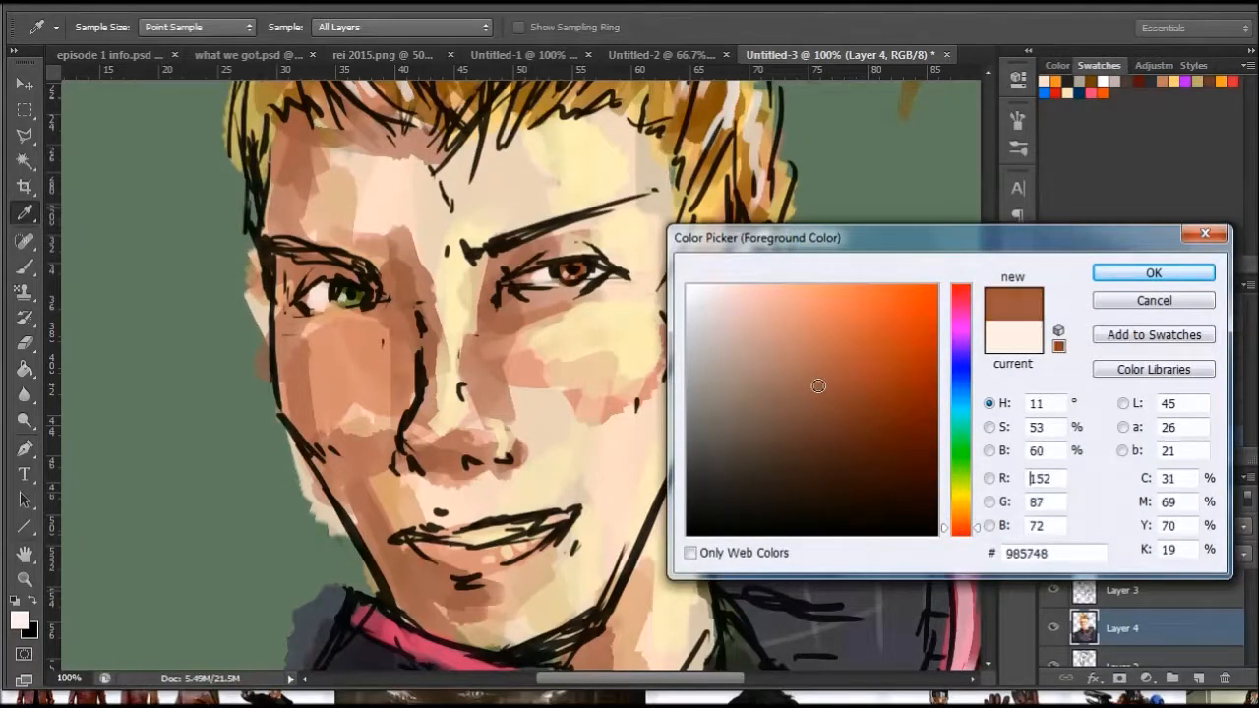
pyautogui.click(1152, 273)
pyautogui.press('b')
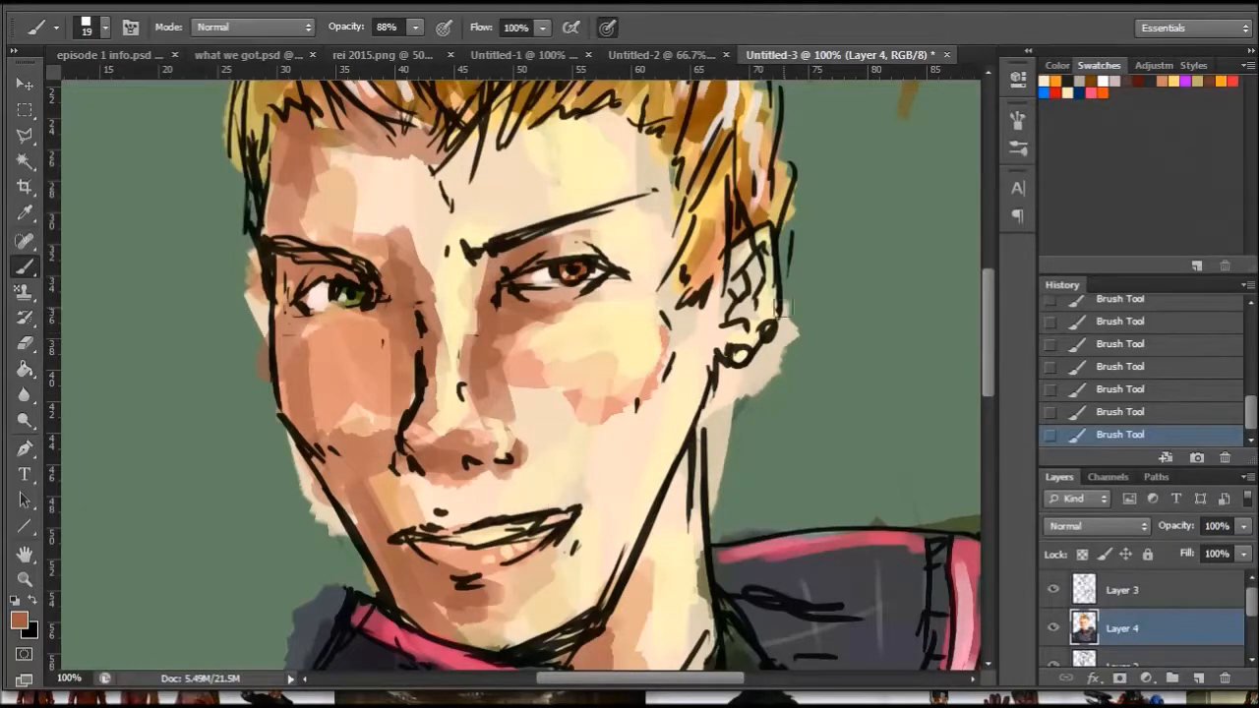
pyautogui.moveTo(754, 263)
pyautogui.mouseDown()
pyautogui.moveTo(744, 306)
pyautogui.moveTo(749, 295)
pyautogui.mouseUp()
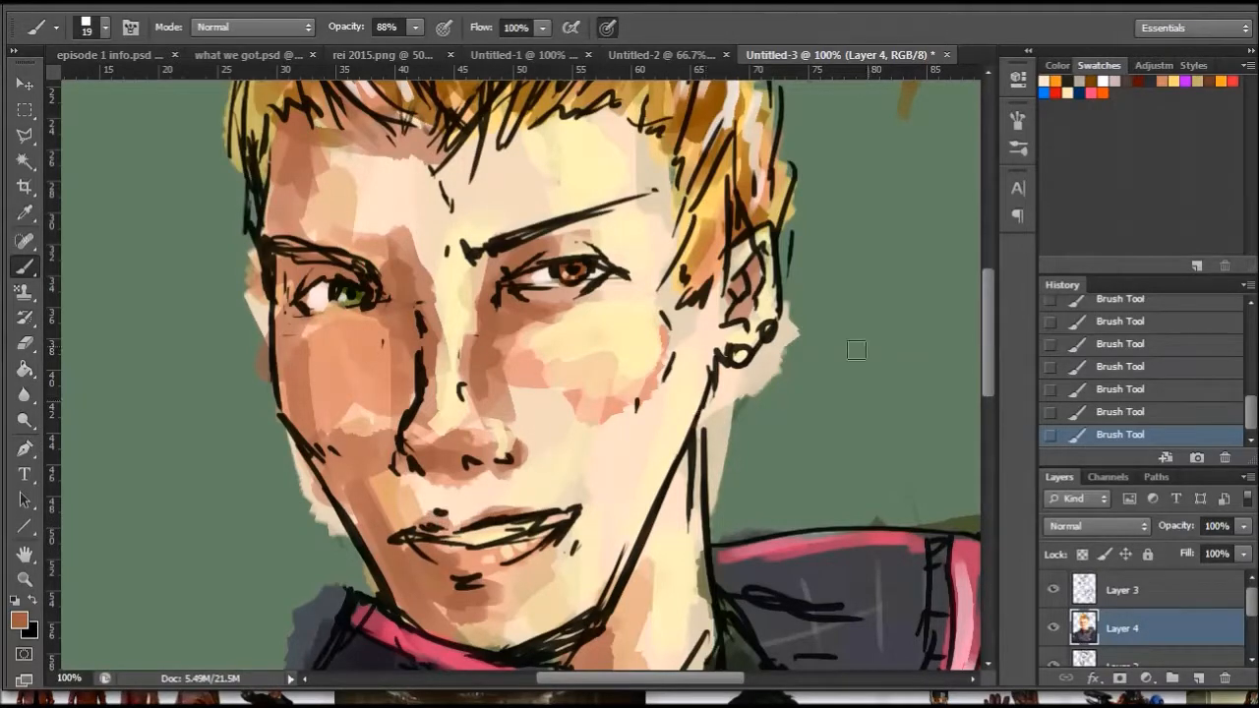
# - Examine the portrait as a whole, including the hair and jacket, and inspect the face up close
pyautogui.click(25, 579)
pyautogui.rightClick(505, 325)
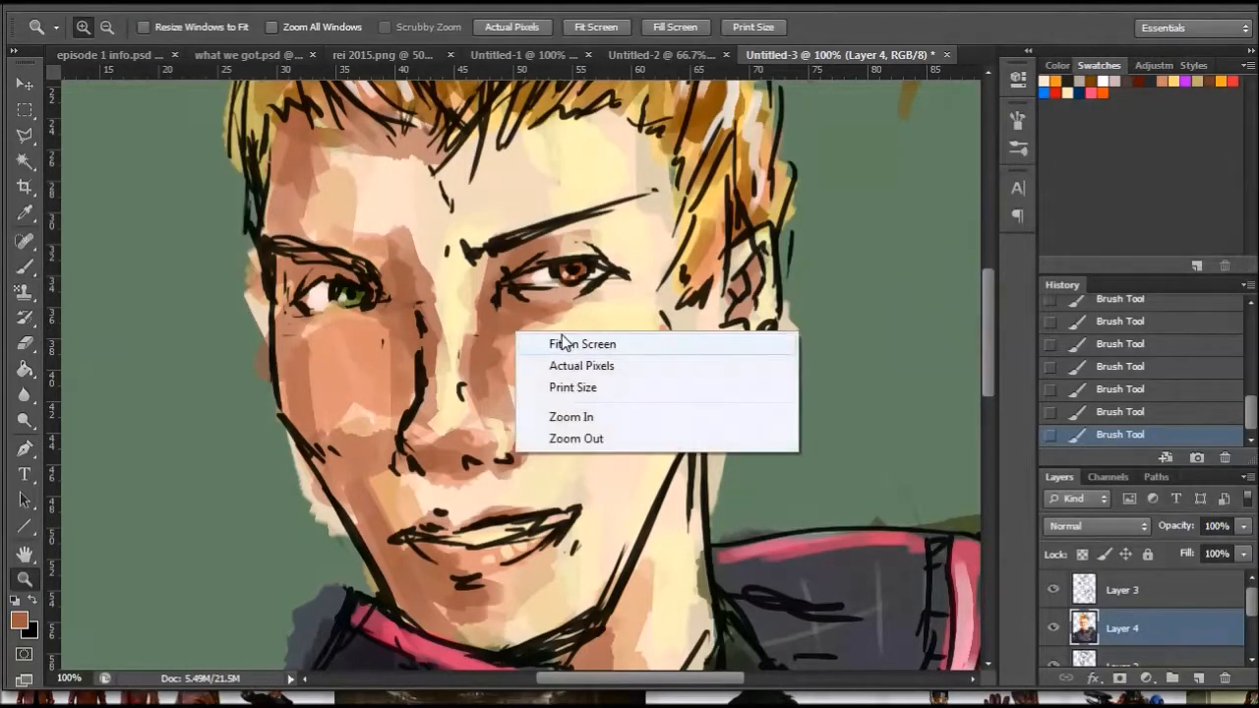
pyautogui.click(570, 341)
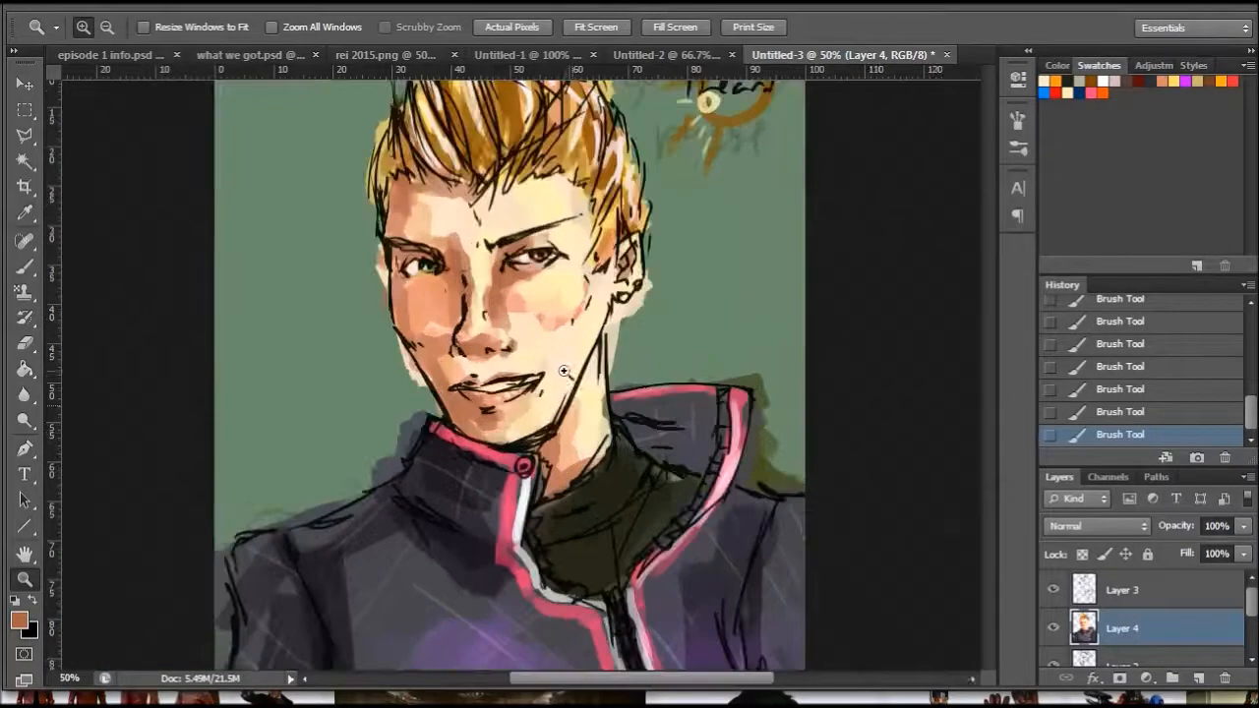
pyautogui.click(578, 360)
pyautogui.click(497, 268)
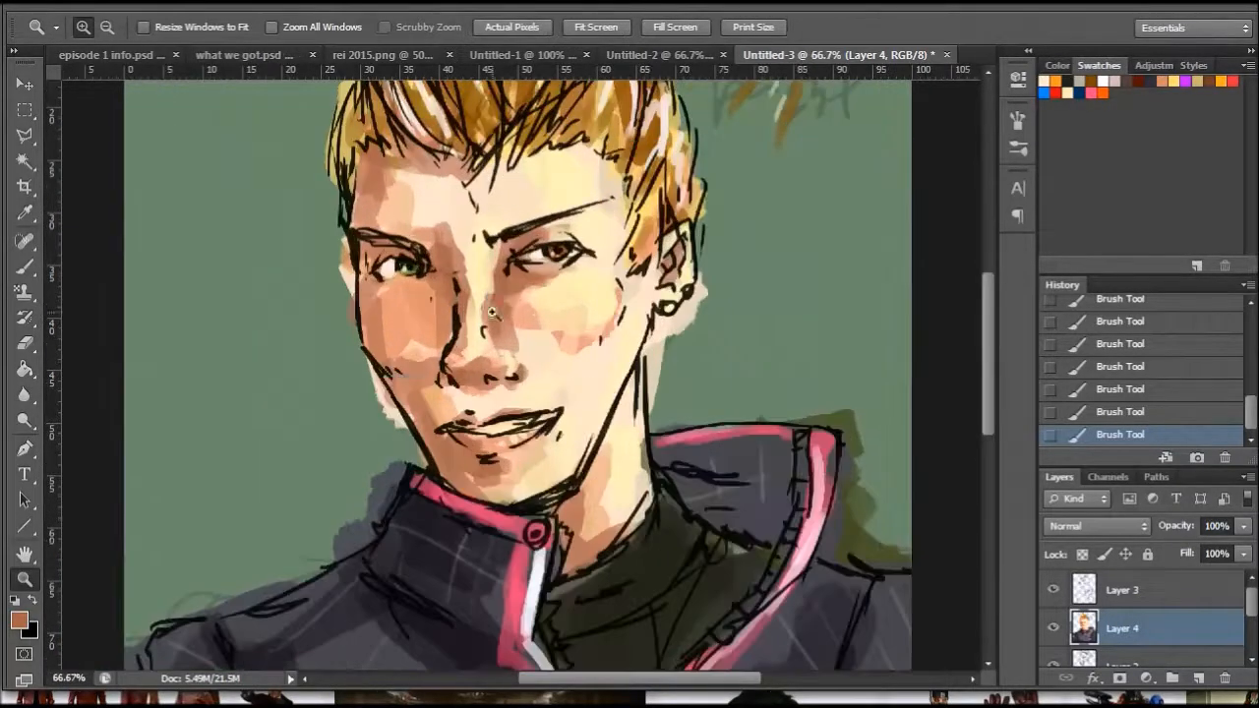
pyautogui.moveTo(985, 344); pyautogui.dragTo(974, 297)
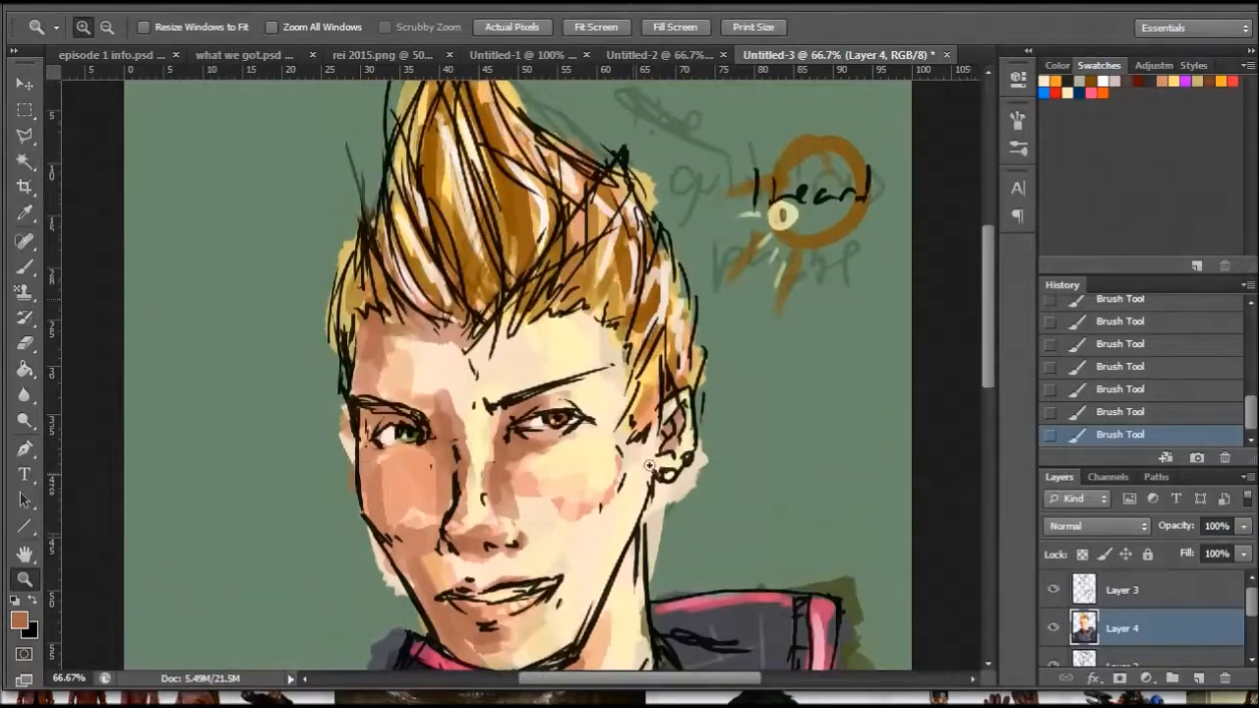
pyautogui.click(553, 474)
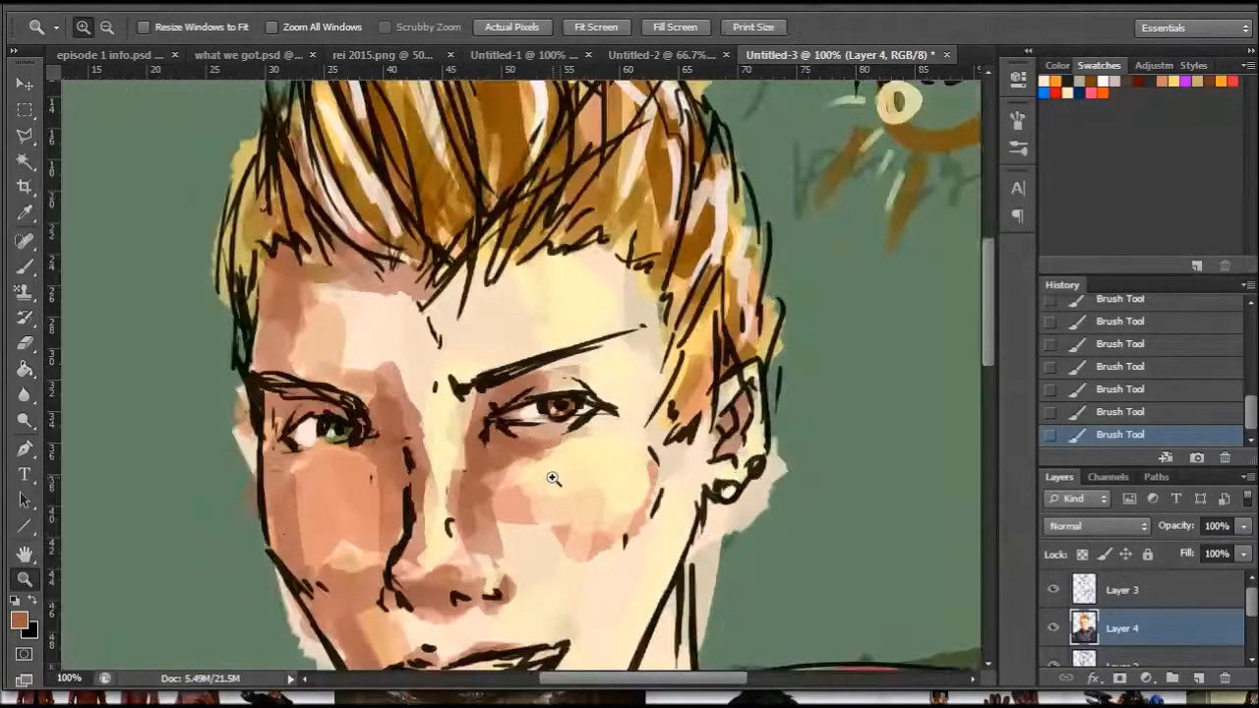
pyautogui.click(24, 267)
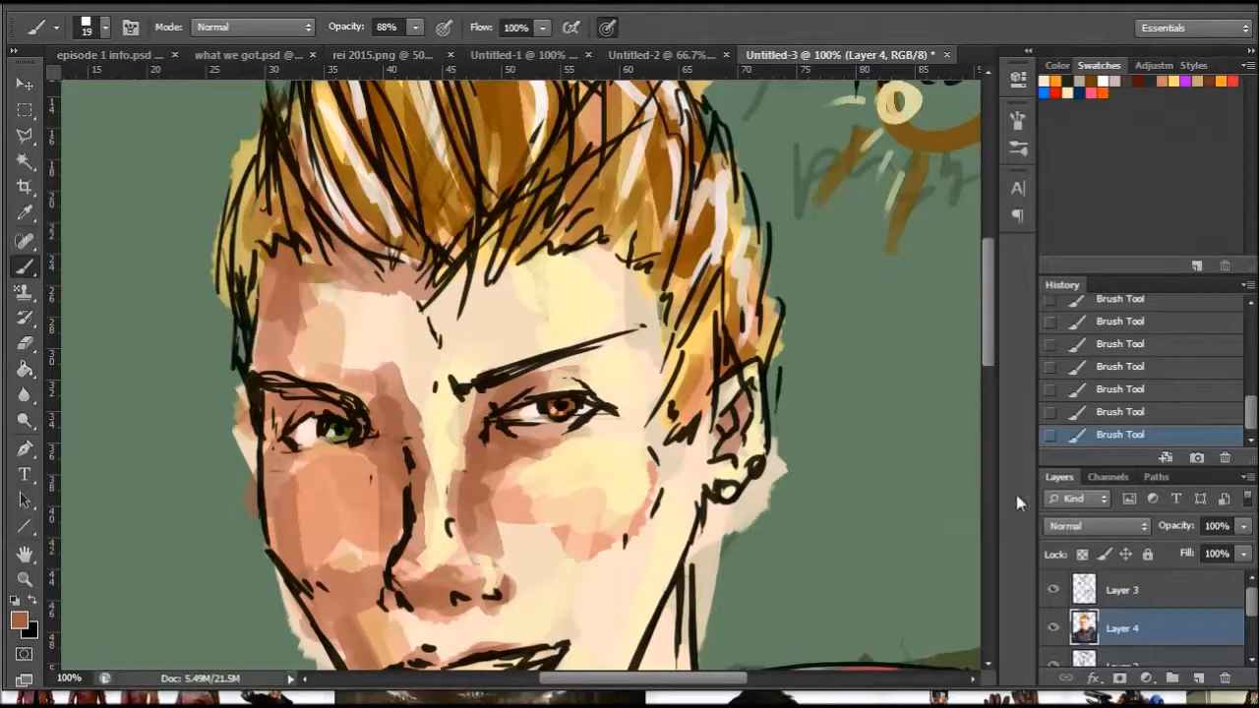
pyautogui.moveTo(988, 310); pyautogui.dragTo(987, 327)
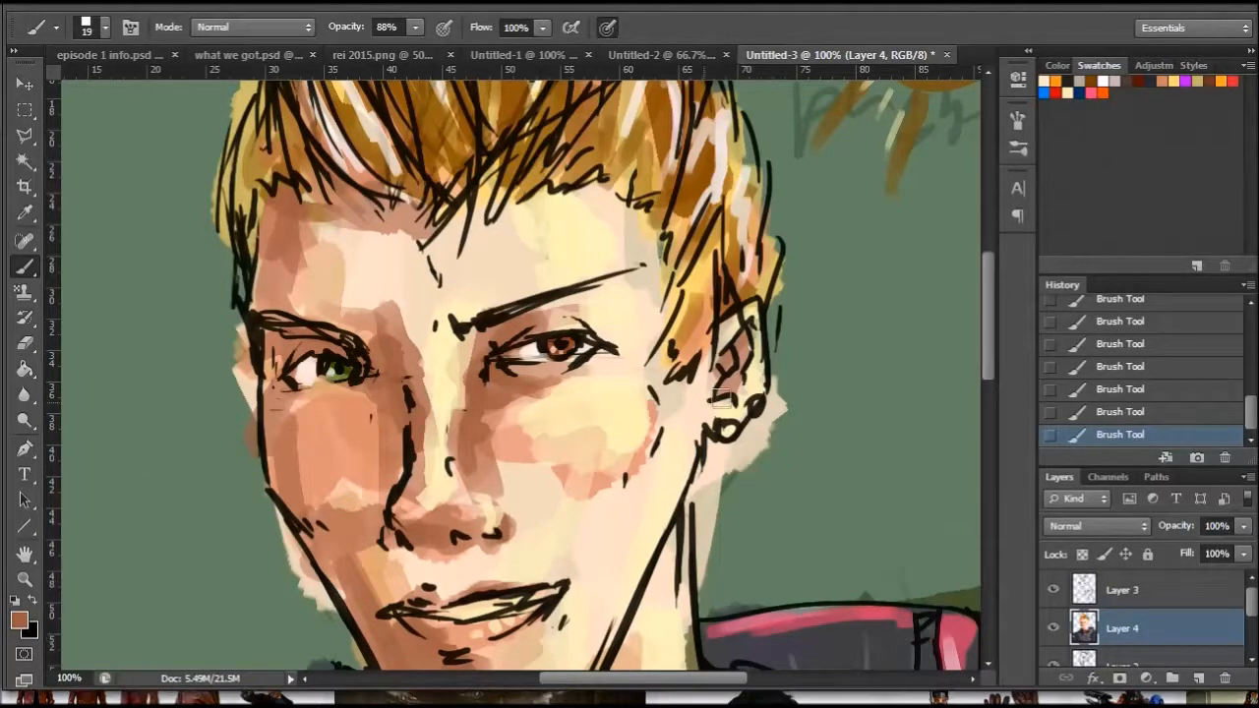
# - Repaint the irises of both eyes in light grey #d0cbc9
pyautogui.click(19, 619)
pyautogui.moveTo(713, 341); pyautogui.dragTo(693, 330)
pyautogui.click(1131, 276)
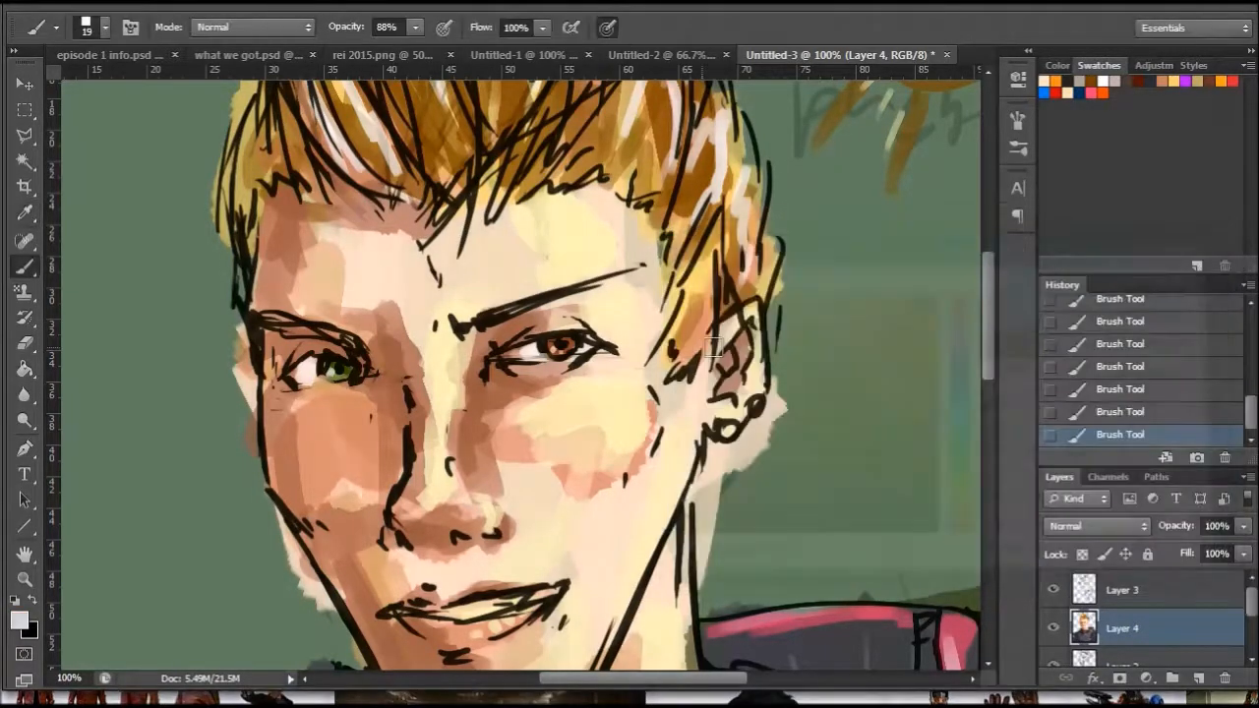
pyautogui.moveTo(570, 364)
pyautogui.mouseDown()
pyautogui.moveTo(555, 344)
pyautogui.moveTo(578, 346)
pyautogui.mouseUp()
pyautogui.moveTo(334, 374); pyautogui.dragTo(348, 368)
# - Shade the grey irises with the warmer, darker grey #a08c88 and a 10 px brush
pyautogui.click(22, 620)
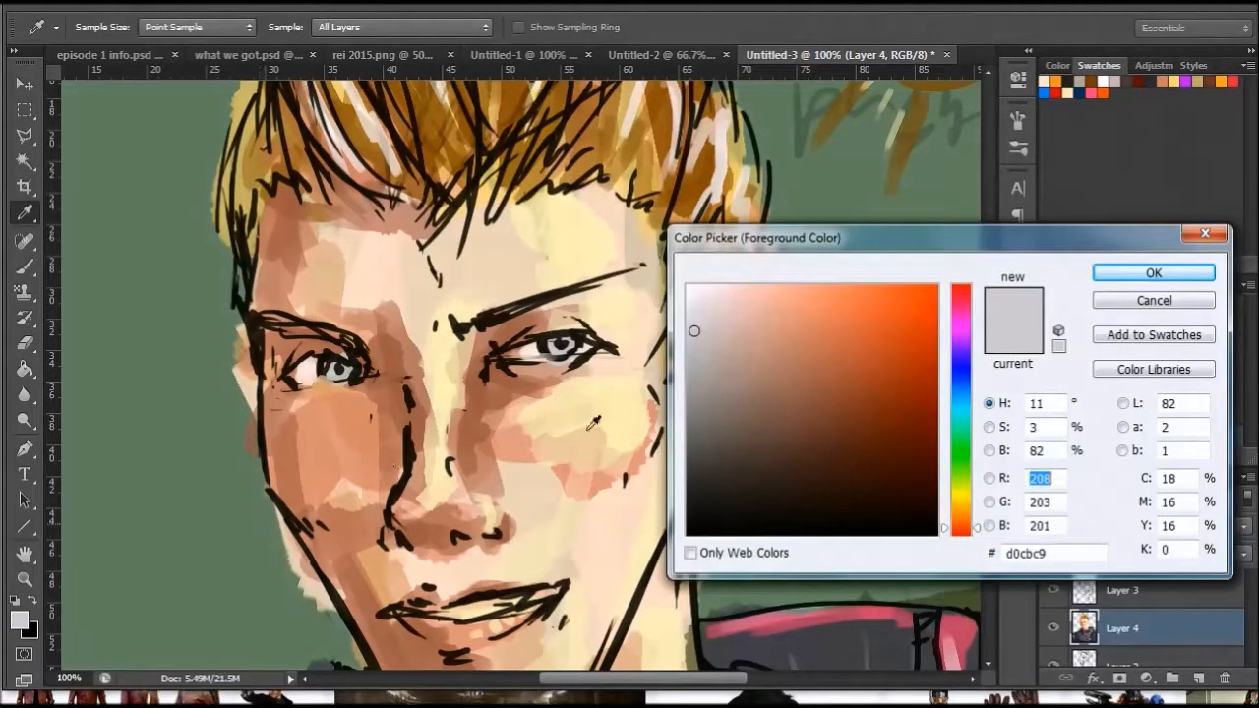
pyautogui.moveTo(714, 354); pyautogui.dragTo(725, 378)
pyautogui.click(1150, 273)
pyautogui.press('b')
pyautogui.rightClick(571, 362)
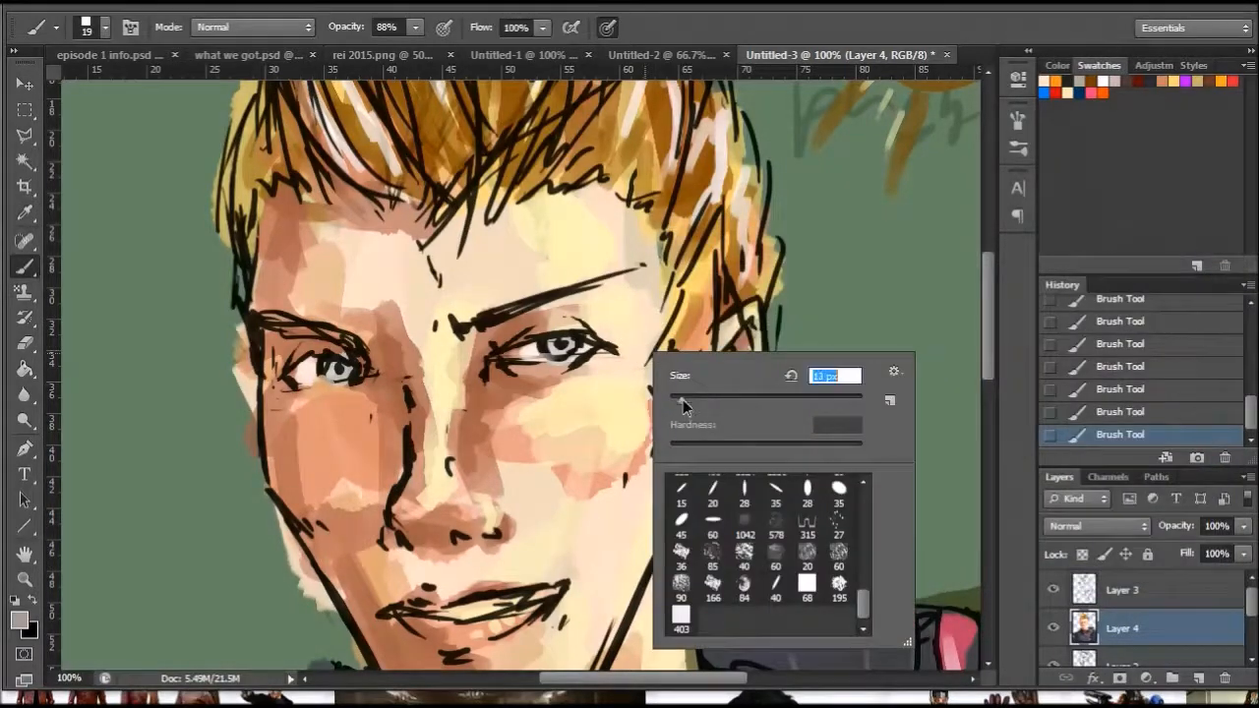
pyautogui.click(555, 345)
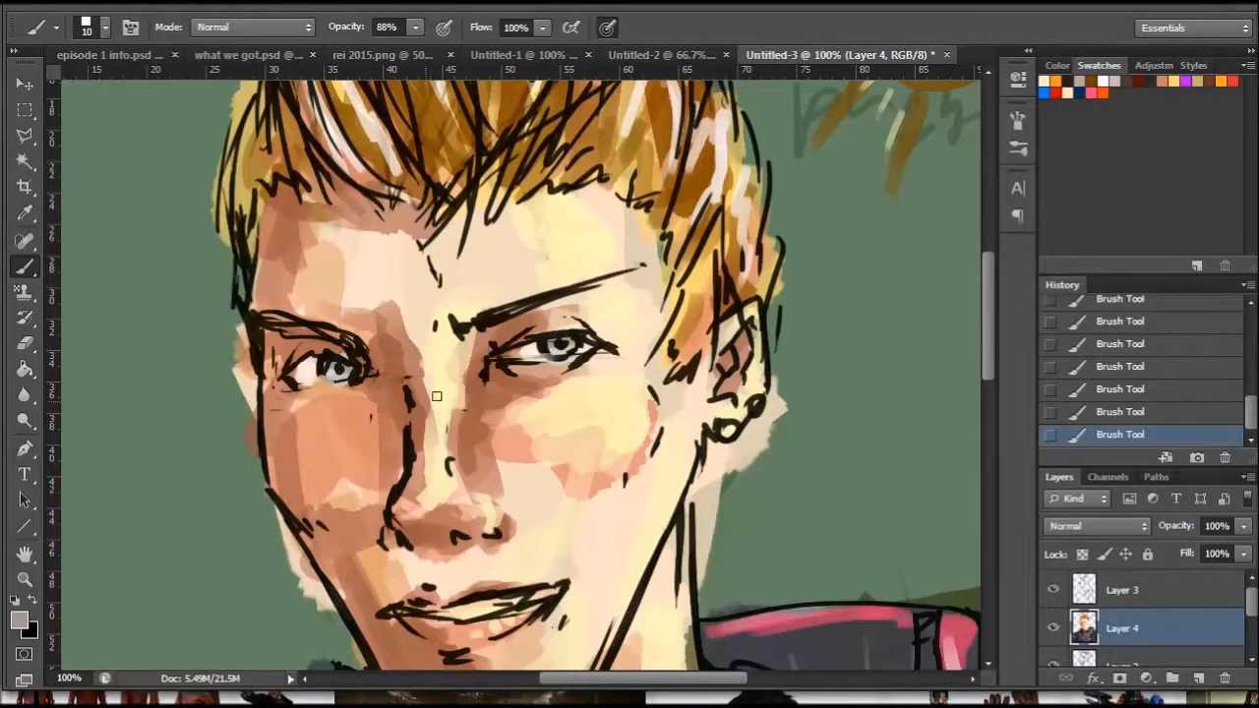
# - Deepen the iris shading with a slightly darker warm grey and reset the foreground colour to white
pyautogui.click(19, 620)
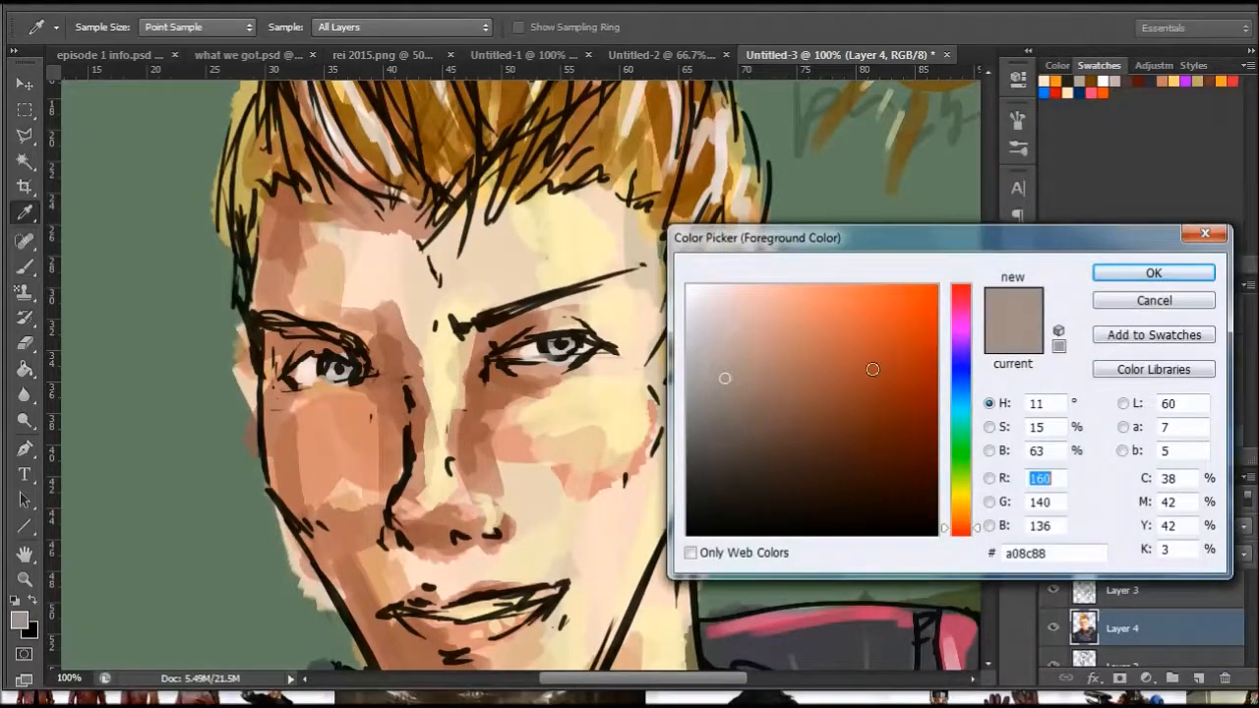
pyautogui.click(736, 394)
pyautogui.click(1153, 273)
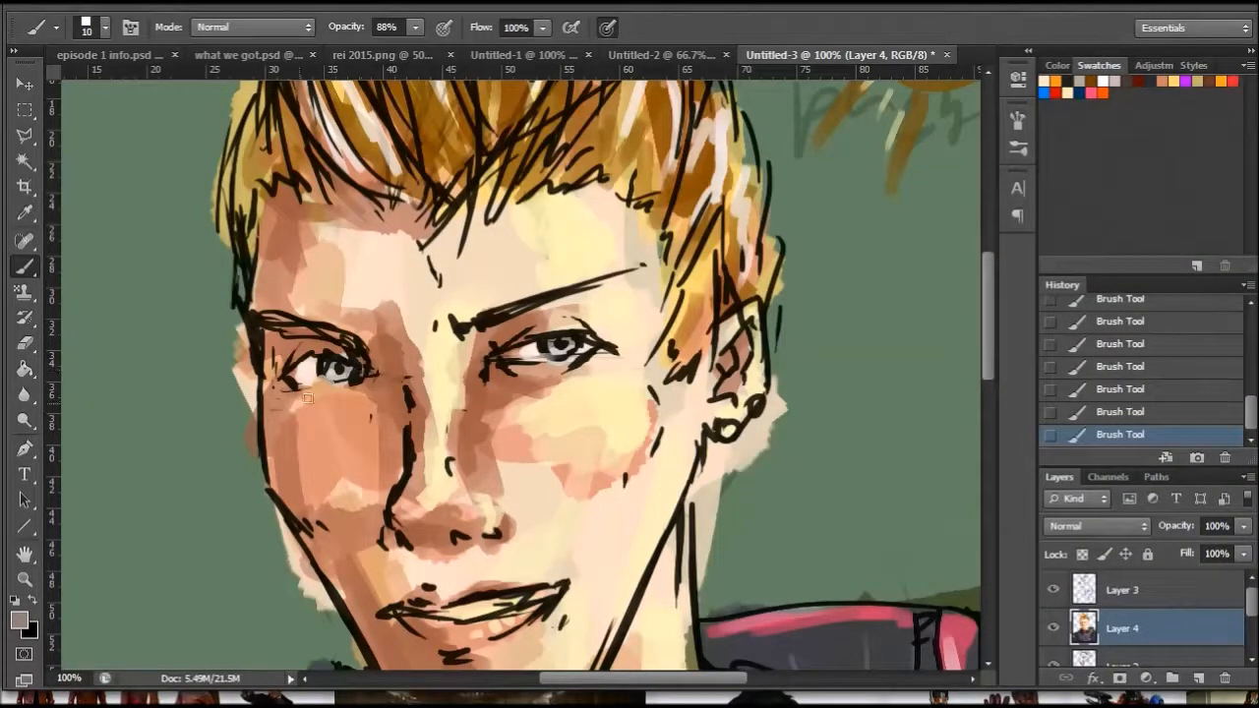
pyautogui.click(14, 601)
pyautogui.click(33, 600)
# - Sample a golden brown from the hair and tint the eyebrows with it using the 10 px brush
pyautogui.click(25, 211)
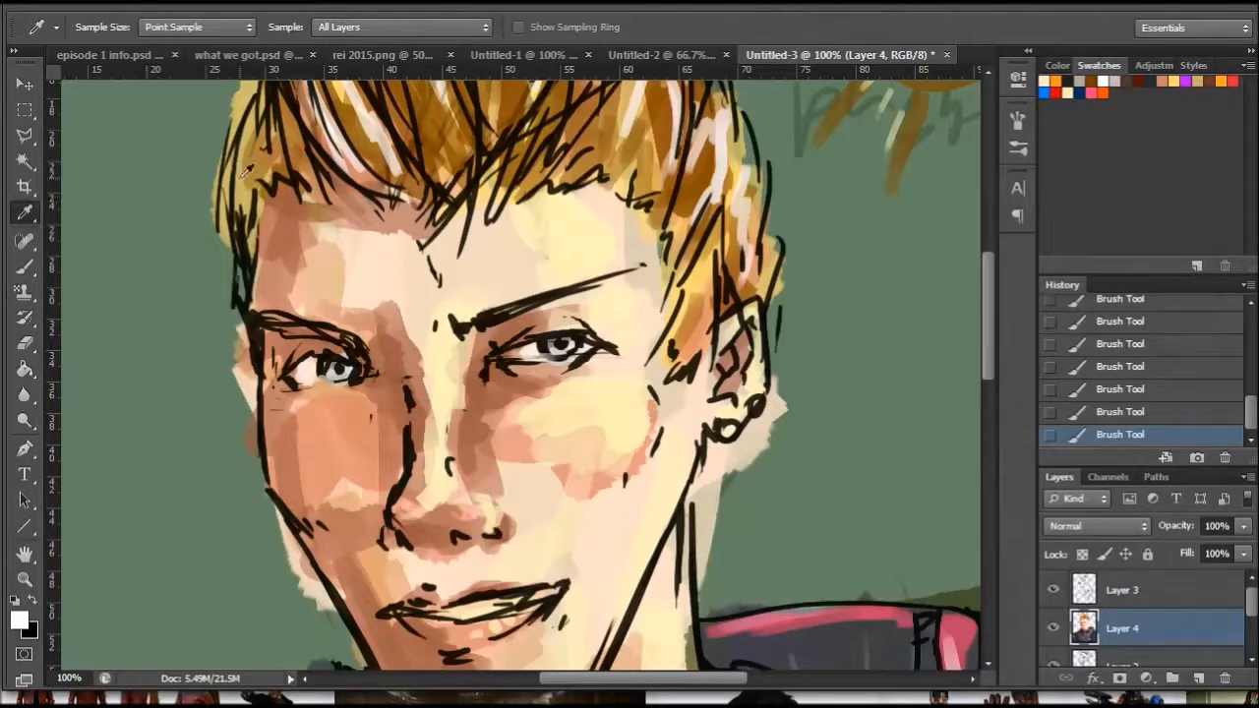
pyautogui.click(370, 135)
pyautogui.click(24, 266)
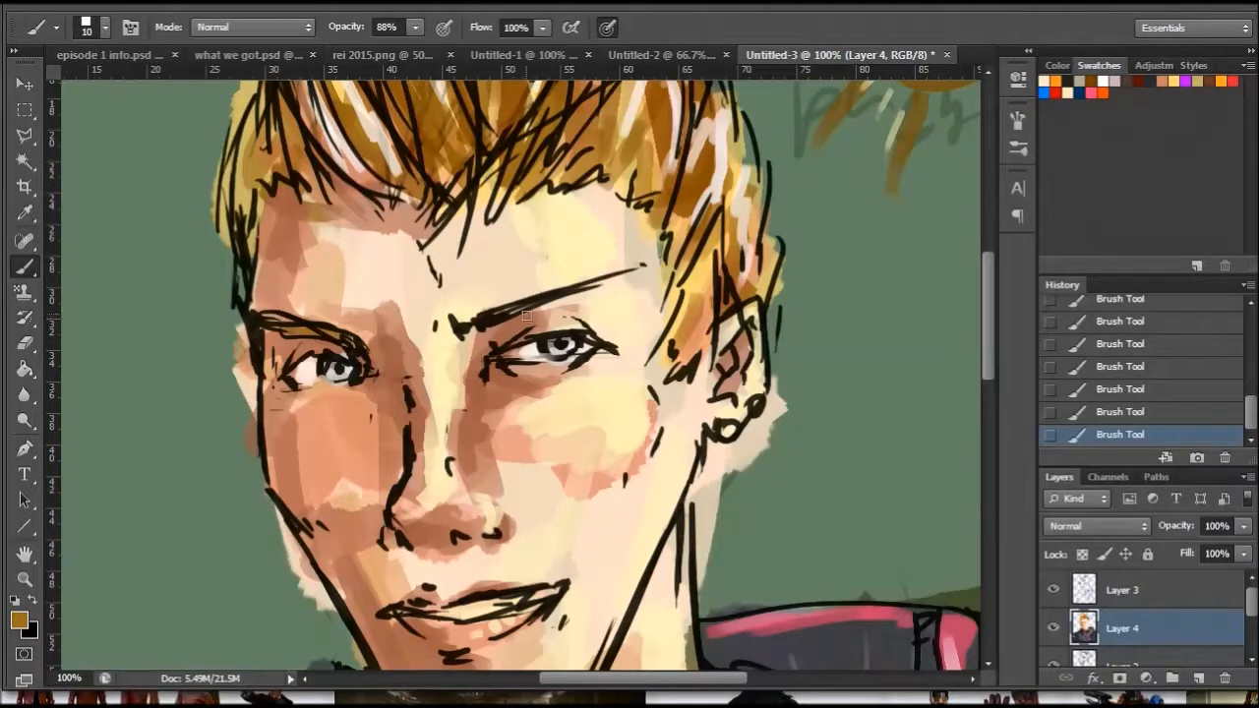
# - Finish the golden-brown tint on the right-hand eyebrow, then paint the earring in grey #b9aaaa
pyautogui.moveTo(483, 322); pyautogui.dragTo(562, 295)
pyautogui.click(14, 600)
pyautogui.click(19, 618)
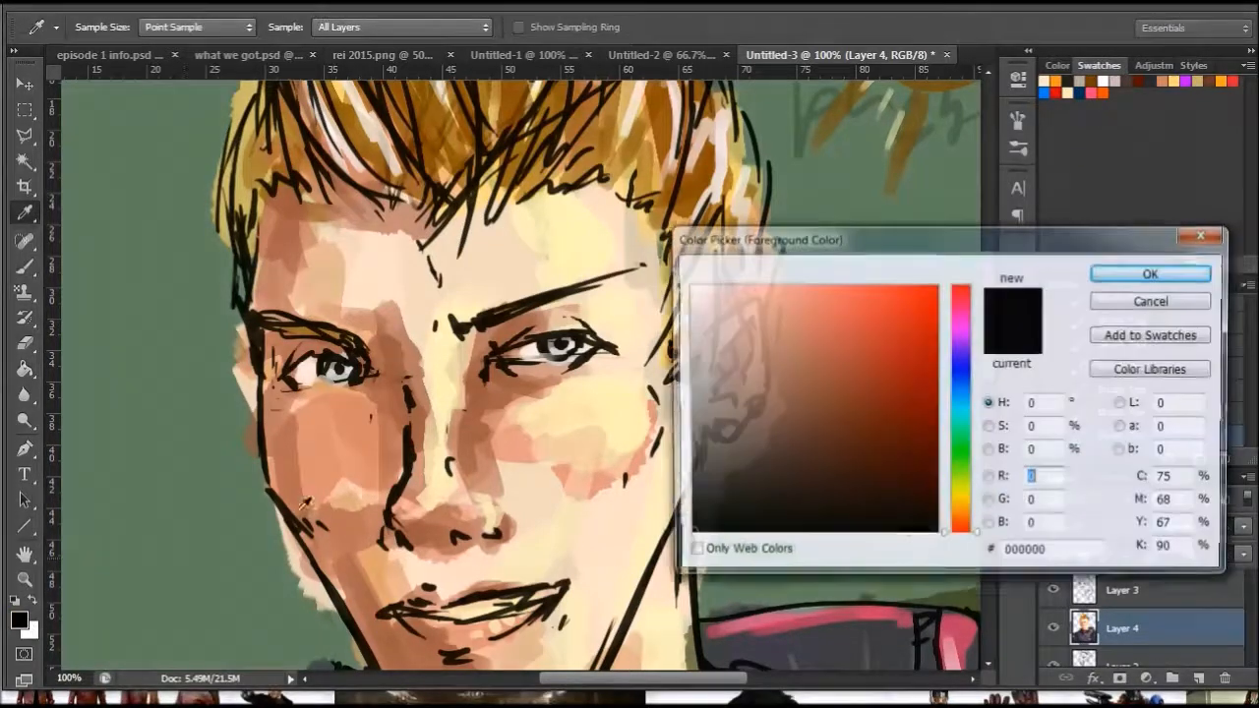
pyautogui.click(705, 352)
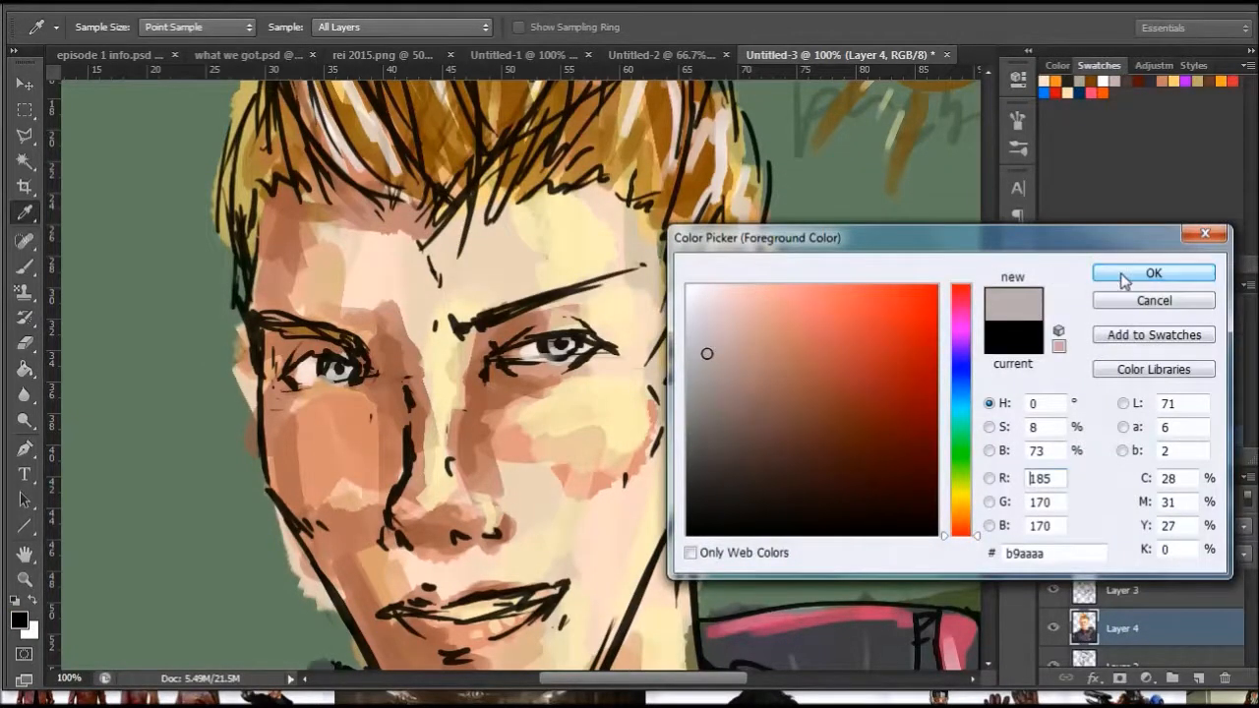
pyautogui.click(1152, 273)
pyautogui.moveTo(726, 426); pyautogui.dragTo(727, 434)
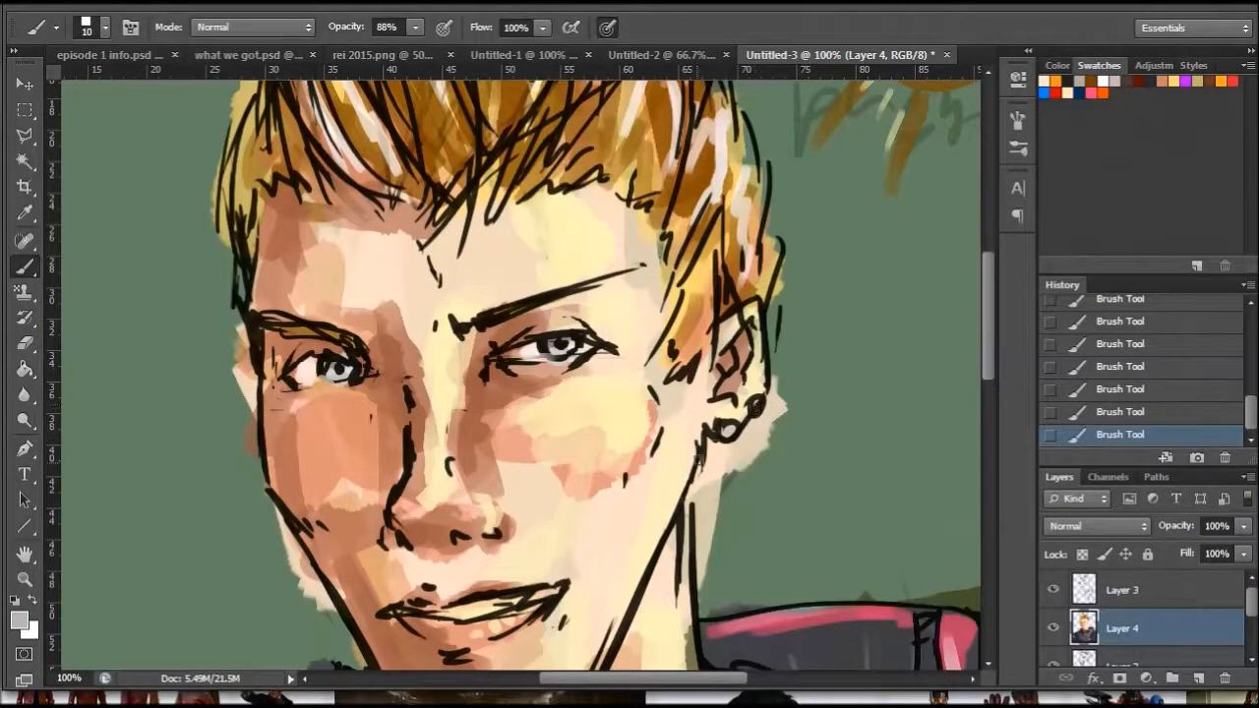
# - Zoom out to 66.67% to review the face and collar, and activate the line-art layer, Layer 3, with the Polygonal Lasso tool
pyautogui.click(24, 578)
pyautogui.rightClick(615, 471)
pyautogui.click(675, 578)
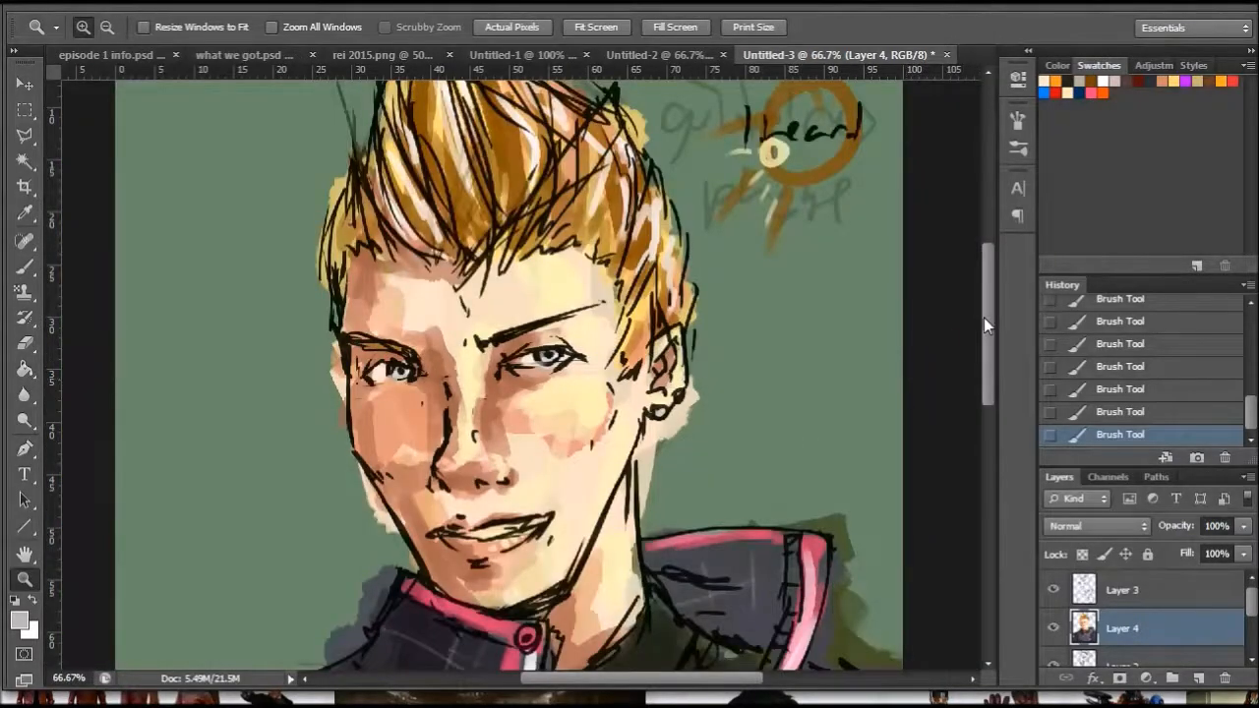
pyautogui.scroll(-3, 983, 322)
pyautogui.moveTo(983, 344); pyautogui.dragTo(973, 369)
pyautogui.scroll(-1, 975, 366)
pyautogui.scroll(3, 969, 348)
pyautogui.scroll(2, 969, 344)
pyautogui.scroll(-1, 965, 343)
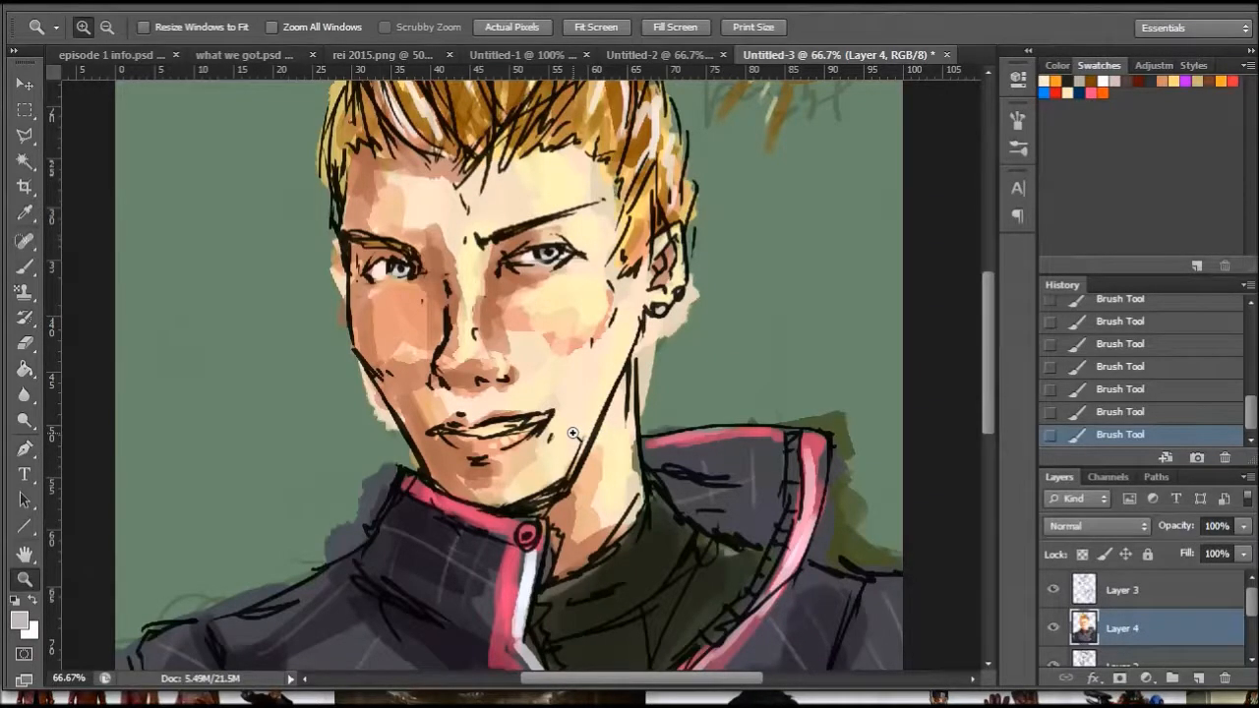
pyautogui.click(1136, 582)
pyautogui.click(25, 136)
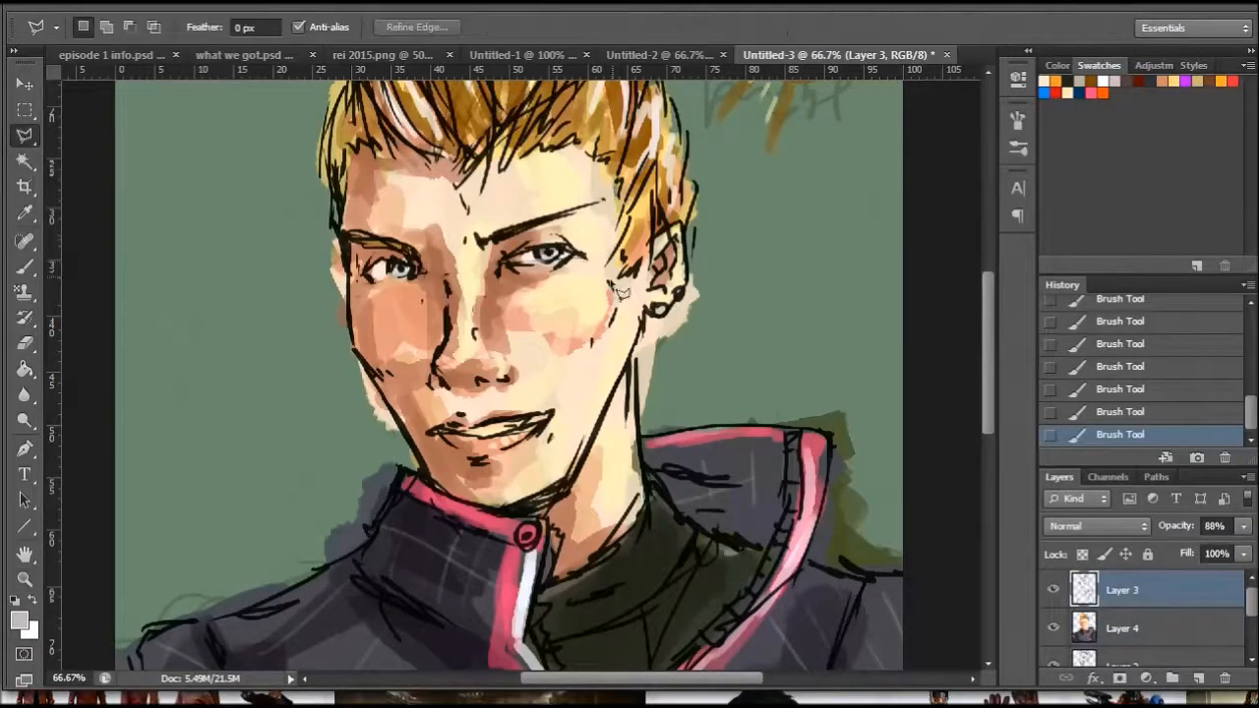
pyautogui.click(608, 262)
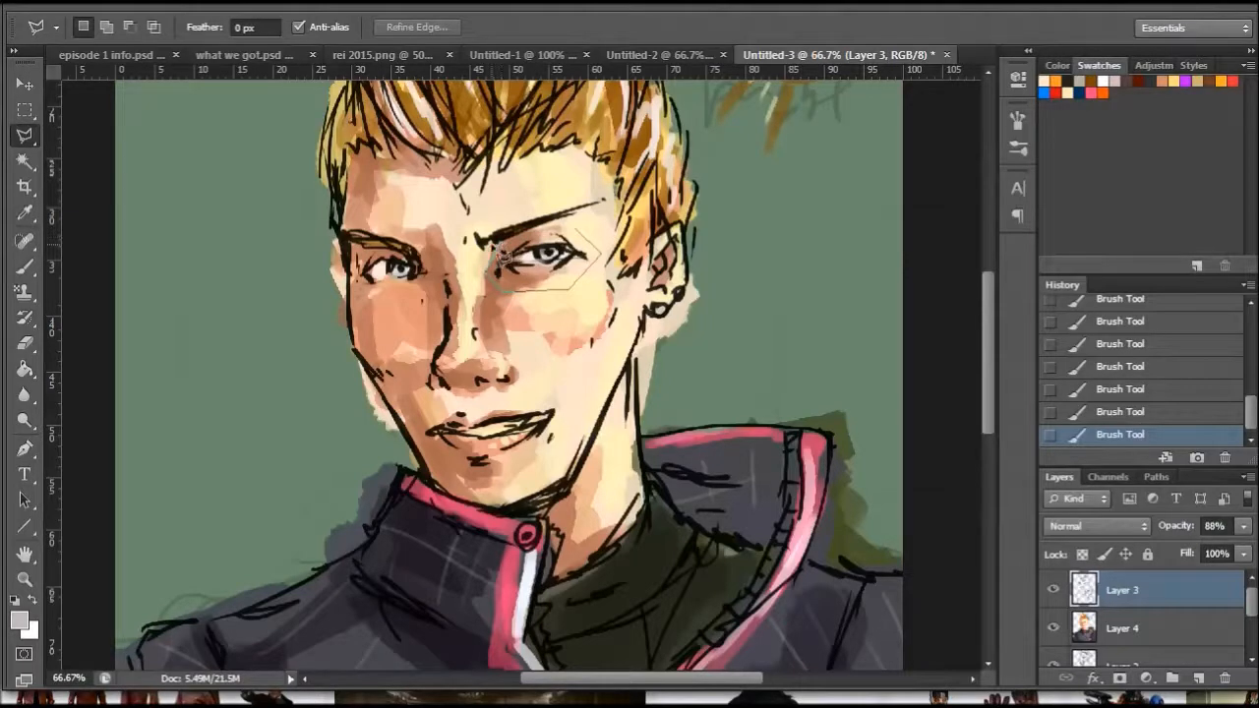
pyautogui.click(476, 266)
pyautogui.click(445, 260)
pyautogui.click(426, 291)
pyautogui.click(363, 293)
pyautogui.doubleClick(442, 262)
pyautogui.hotkey('ctrl', 'd')
# - Select the line art of the right-hand eye and eyebrow on Layer 3 with the Polygonal Lasso and shift it slightly down
pyautogui.click(462, 219)
pyautogui.click(557, 193)
pyautogui.click(599, 189)
pyautogui.click(614, 200)
pyautogui.click(593, 267)
pyautogui.doubleClick(501, 293)
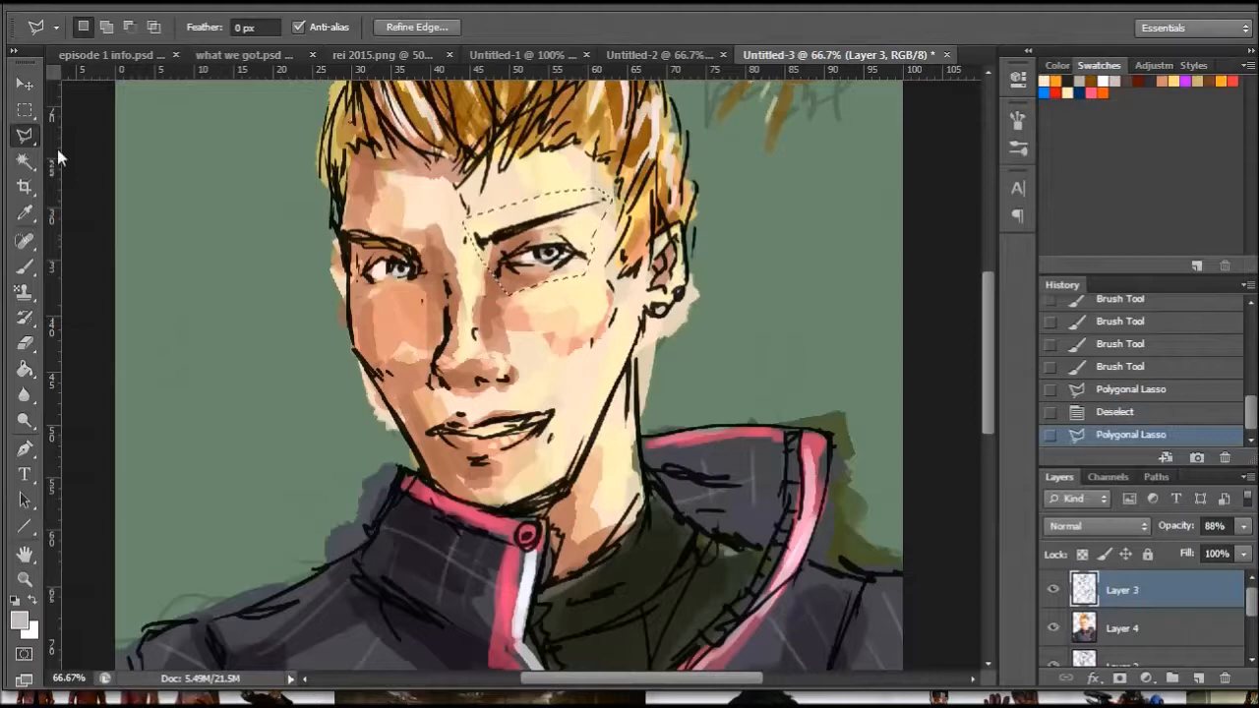
pyautogui.press('v')
pyautogui.moveTo(535, 274); pyautogui.dragTo(533, 274)
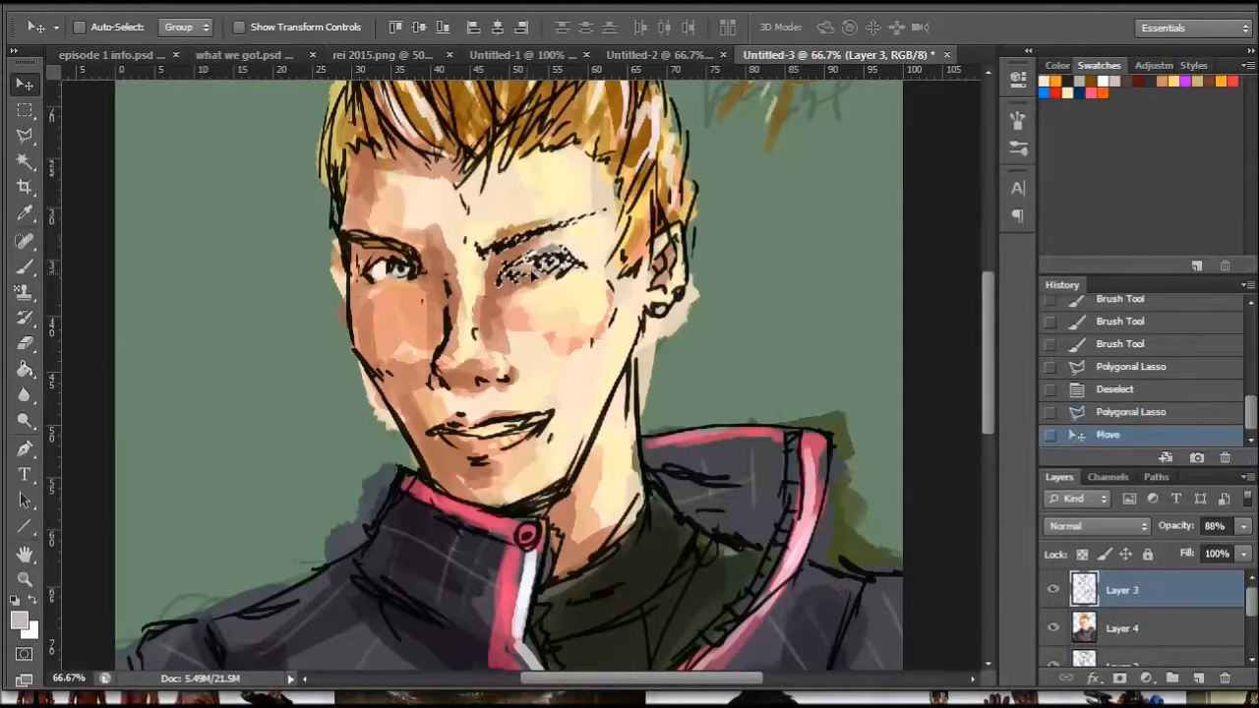
# - Lasso the line art of the left-hand eye and eyebrow, nudge it slightly down and toward the nose, and deselect
pyautogui.click(24, 160)
pyautogui.click(24, 134)
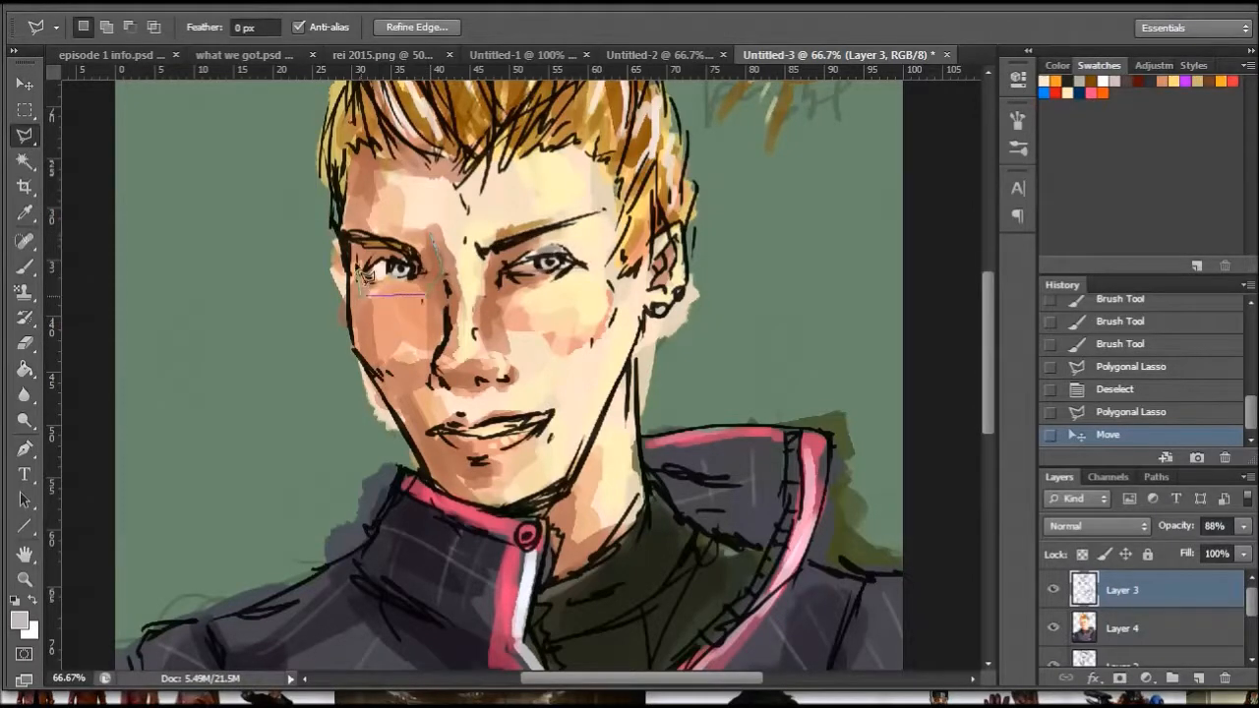
pyautogui.click(342, 226)
pyautogui.click(405, 200)
pyautogui.click(433, 235)
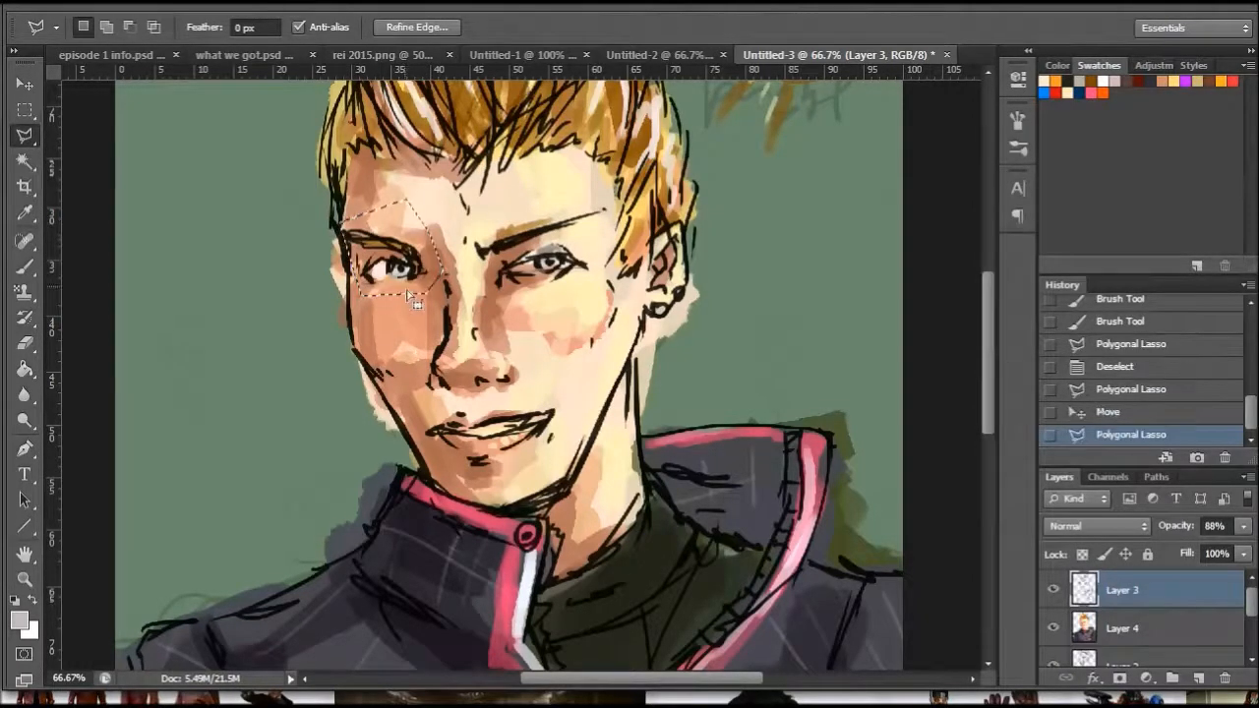
pyautogui.click(22, 86)
pyautogui.moveTo(408, 261); pyautogui.dragTo(414, 263)
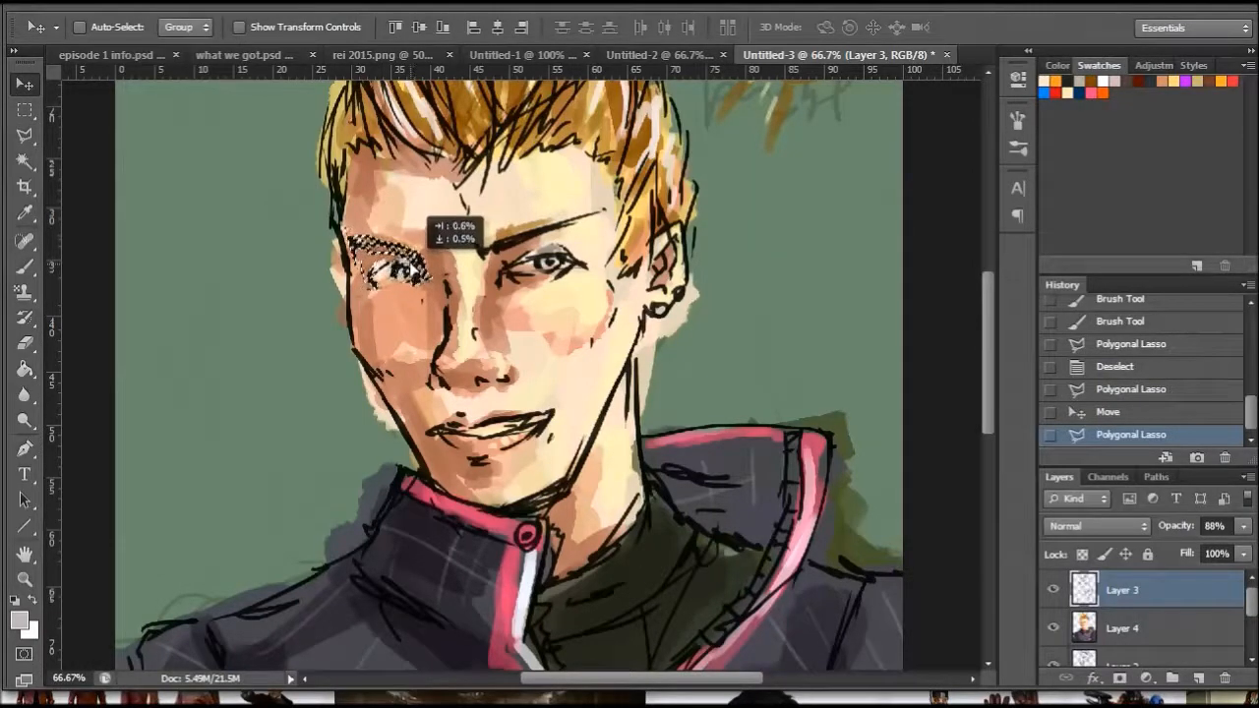
pyautogui.moveTo(414, 263); pyautogui.dragTo(417, 262)
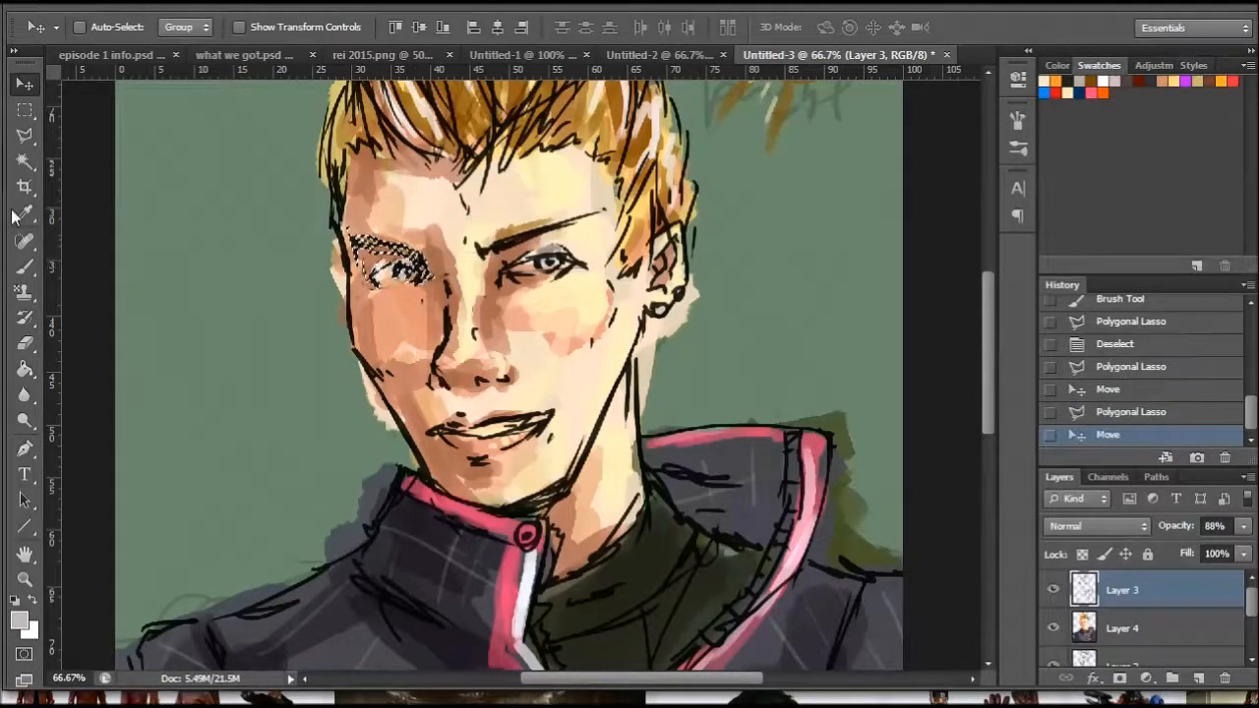
pyautogui.click(24, 135)
pyautogui.rightClick(578, 212)
pyautogui.click(630, 222)
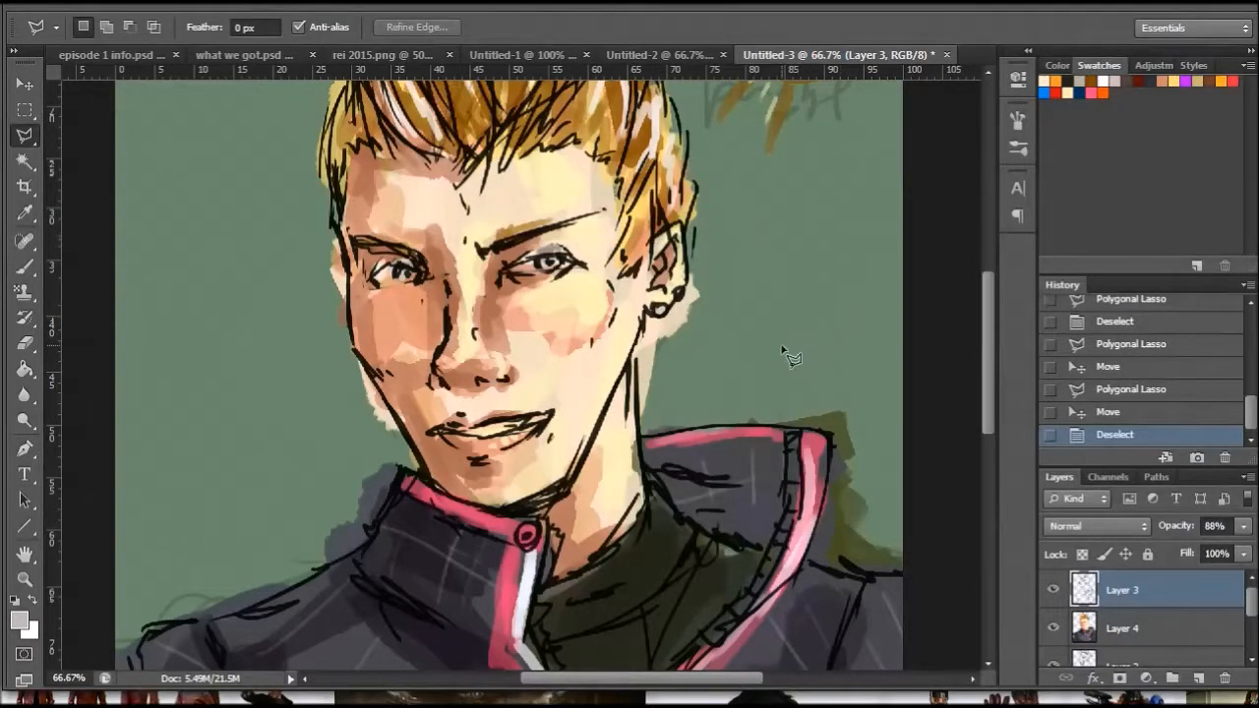
# - Lasso the painted right-hand eye and eyebrow on Layer 4 and move the colours slightly down to match the shifted line art
pyautogui.click(1119, 629)
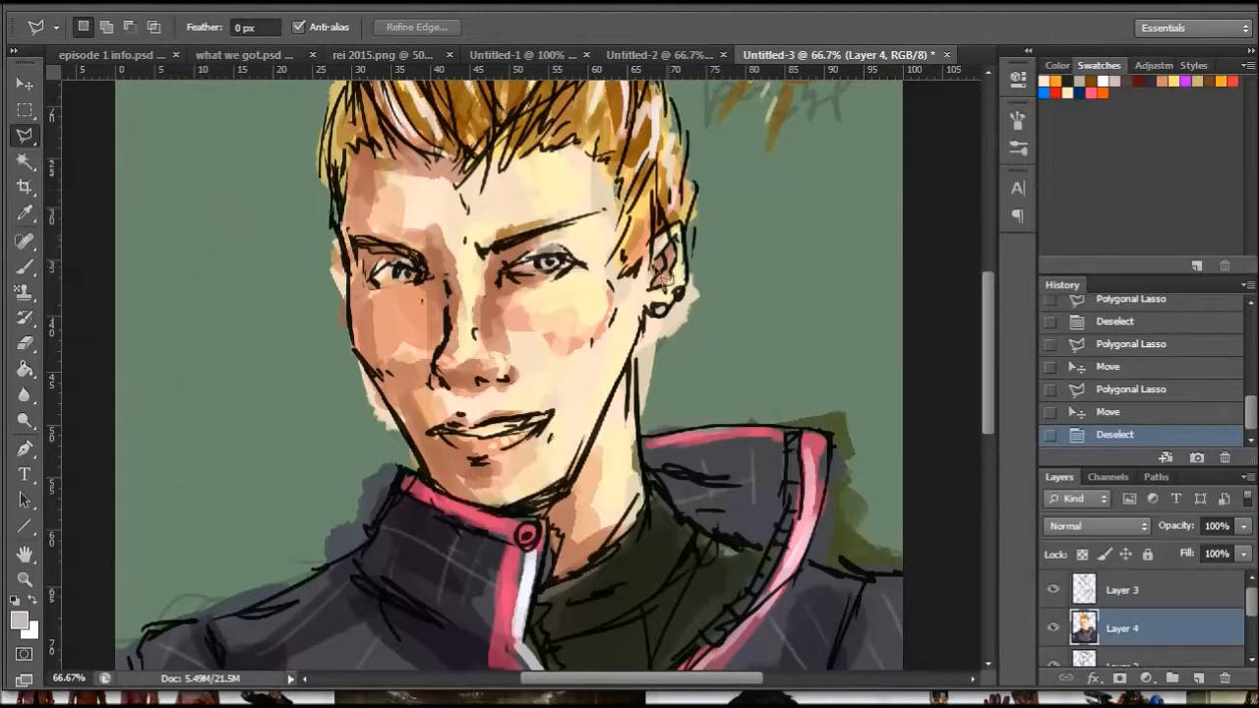
pyautogui.click(588, 245)
pyautogui.click(558, 207)
pyautogui.click(472, 212)
pyautogui.click(478, 266)
pyautogui.click(505, 295)
pyautogui.doubleClick(582, 296)
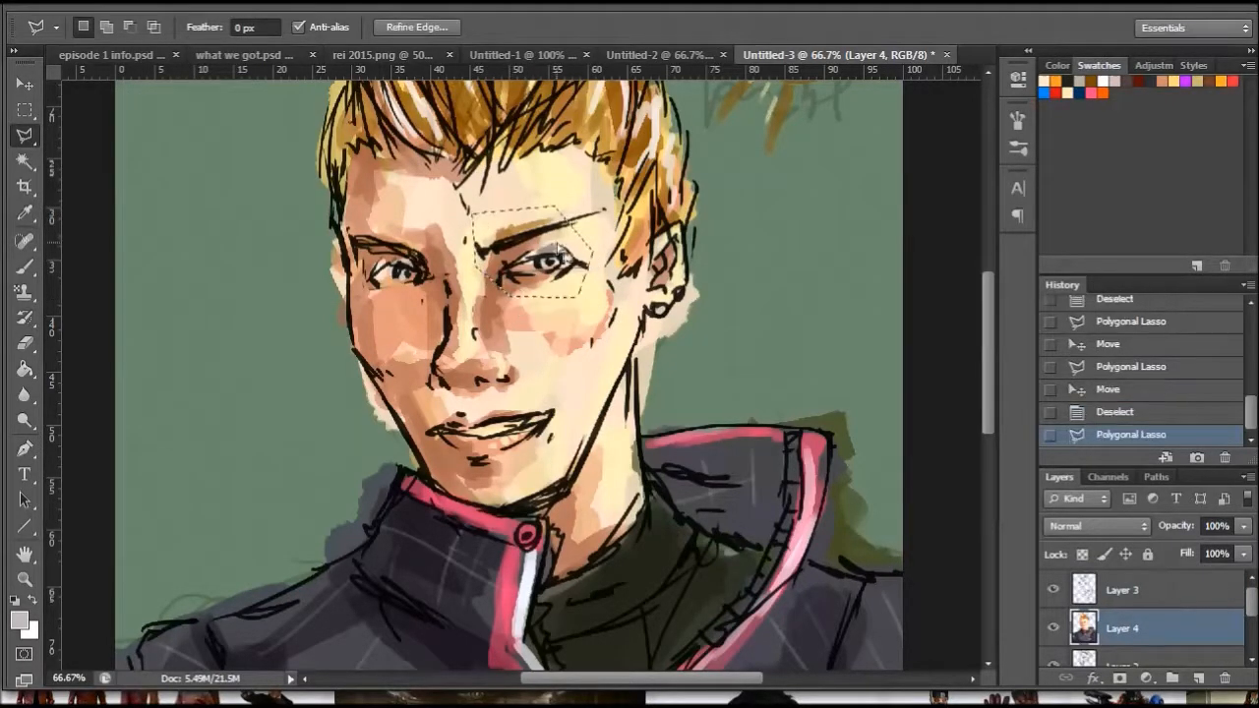
pyautogui.click(20, 89)
pyautogui.moveTo(564, 267); pyautogui.dragTo(578, 233)
# - Lasso the painted left-hand eye and eyebrow on Layer 4, move the colours slightly down under the line art, and deselect
pyautogui.click(25, 135)
pyautogui.click(417, 218)
pyautogui.click(444, 276)
pyautogui.click(434, 293)
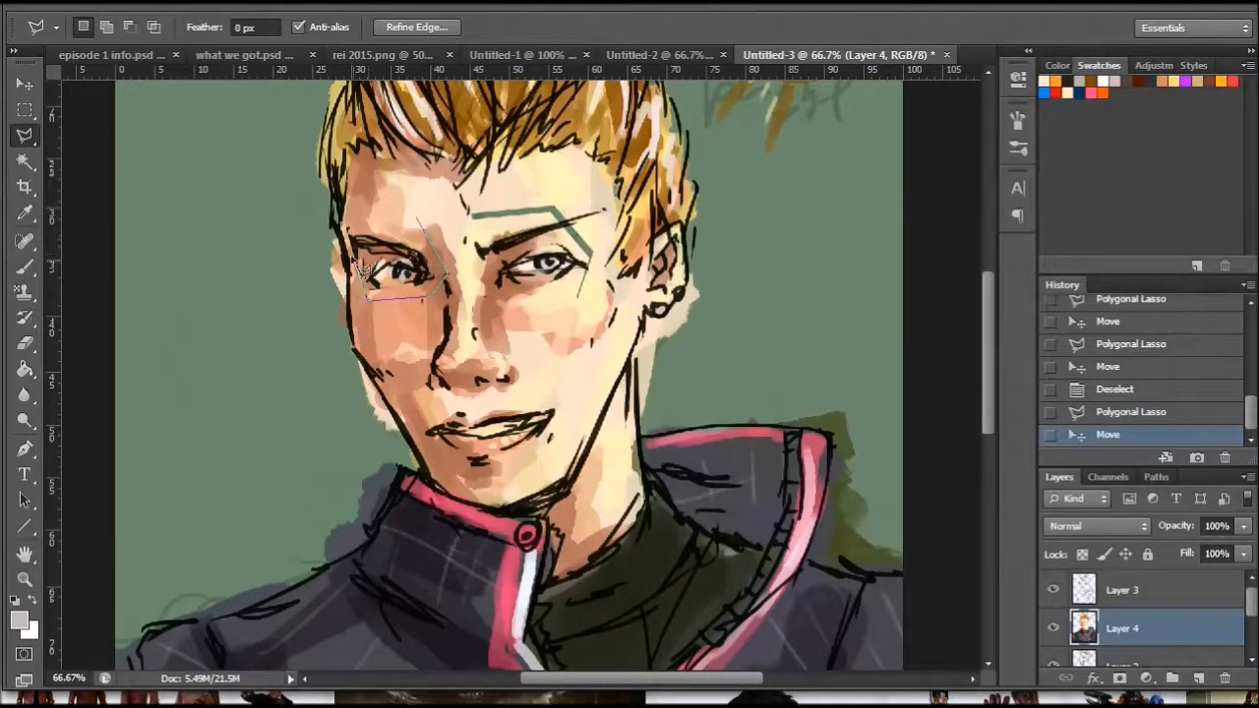
pyautogui.press('Return')
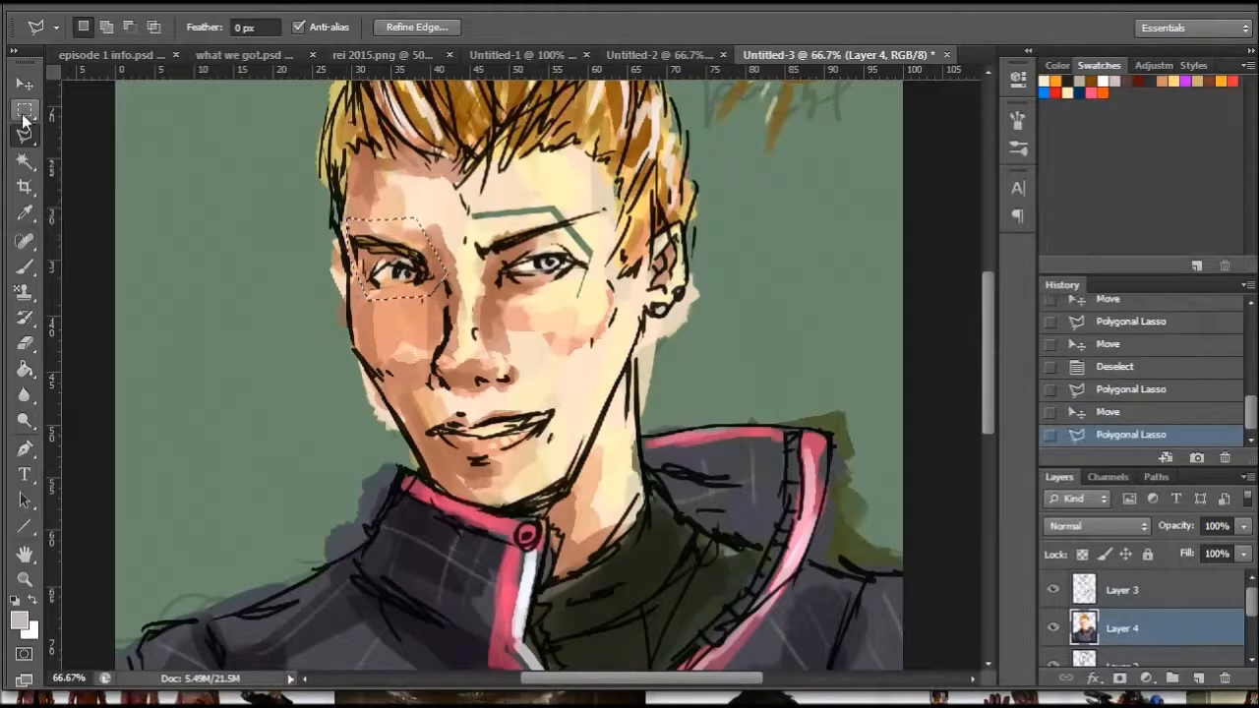
pyautogui.press('v')
pyautogui.moveTo(408, 274); pyautogui.dragTo(413, 280)
pyautogui.press('l')
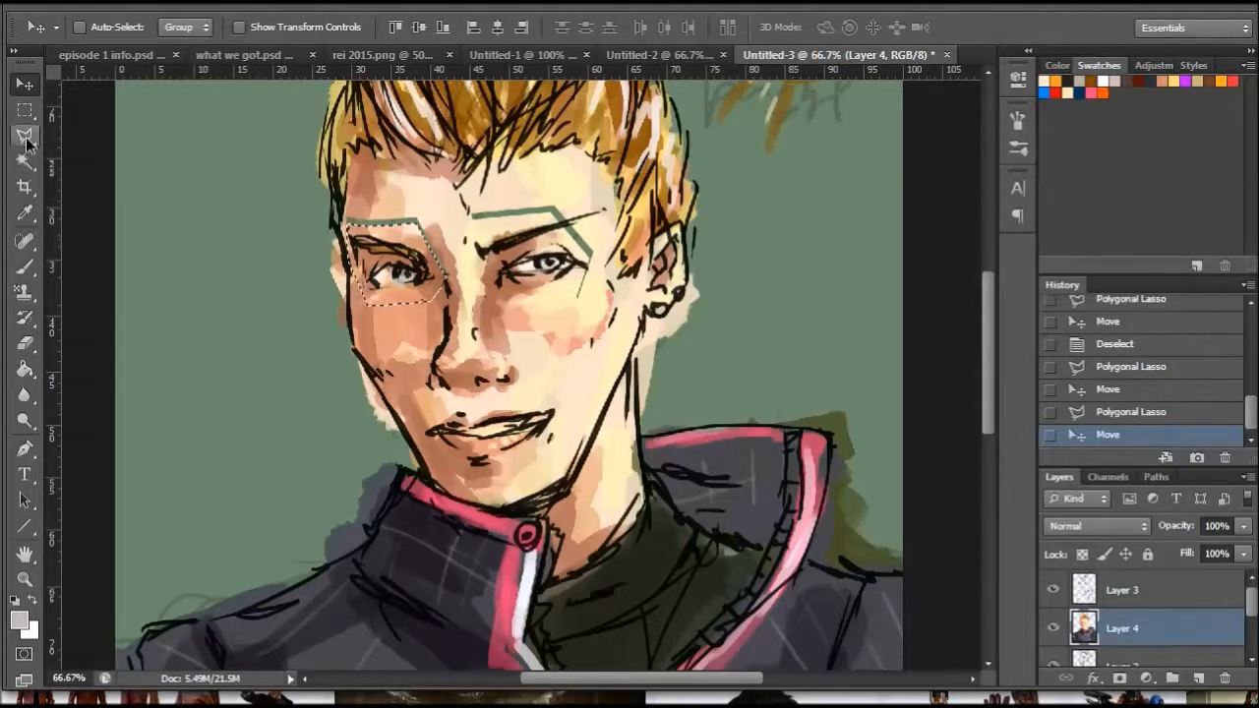
pyautogui.rightClick(398, 246)
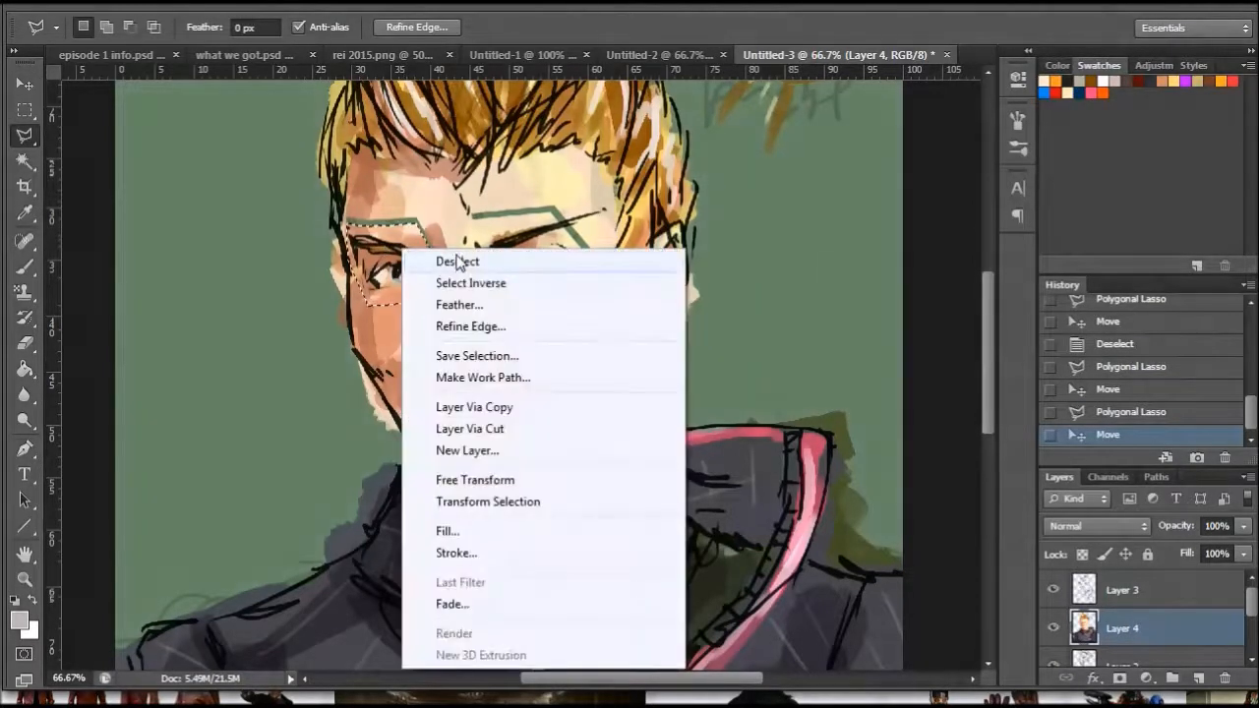
pyautogui.click(455, 259)
# - Sample a tan skin tone and cover the green gaps above and beside both eyes with a 27 px brush
pyautogui.click(30, 217)
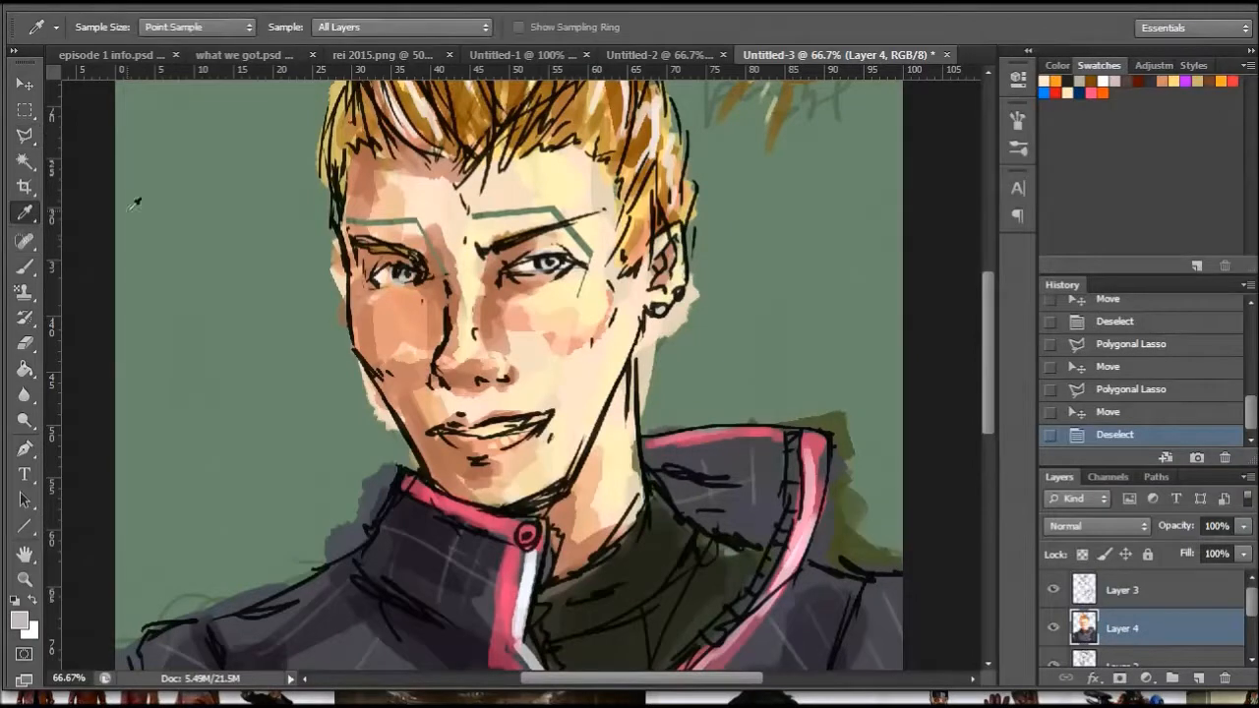
pyautogui.press('b')
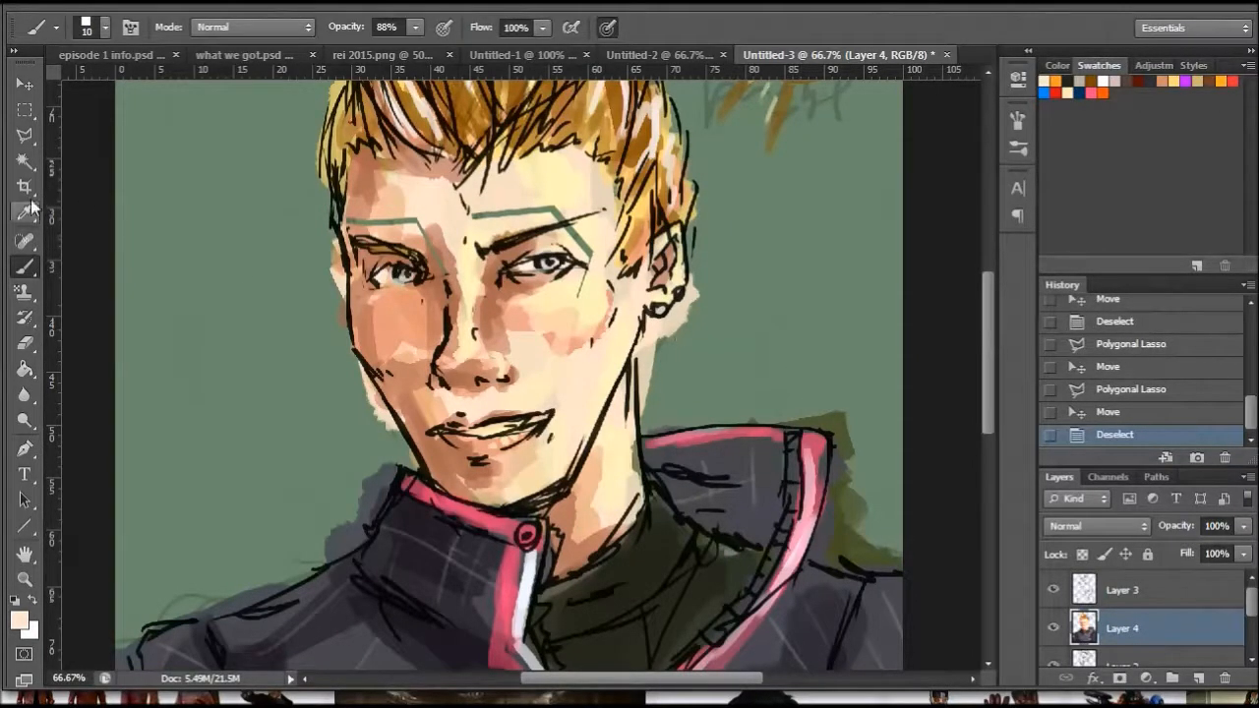
pyautogui.press('i')
pyautogui.press('b')
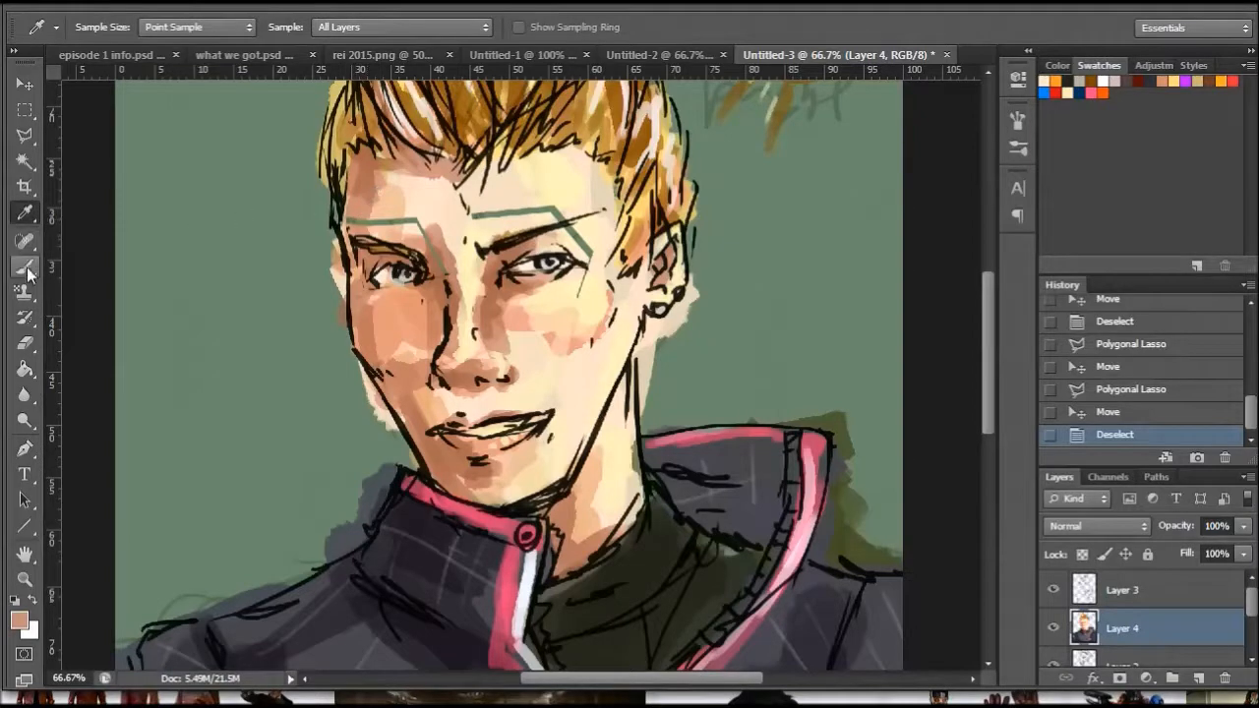
pyautogui.rightClick(557, 229)
pyautogui.moveTo(649, 281); pyautogui.dragTo(607, 285)
pyautogui.press('Return')
pyautogui.moveTo(479, 216)
pyautogui.mouseDown()
pyautogui.moveTo(565, 213)
pyautogui.moveTo(593, 260)
pyautogui.mouseUp()
pyautogui.moveTo(573, 231)
pyautogui.mouseDown()
pyautogui.moveTo(592, 261)
pyautogui.moveTo(584, 287)
pyautogui.mouseUp()
pyautogui.moveTo(589, 263)
pyautogui.mouseDown()
pyautogui.moveTo(584, 285)
pyautogui.moveTo(564, 236)
pyautogui.mouseUp()
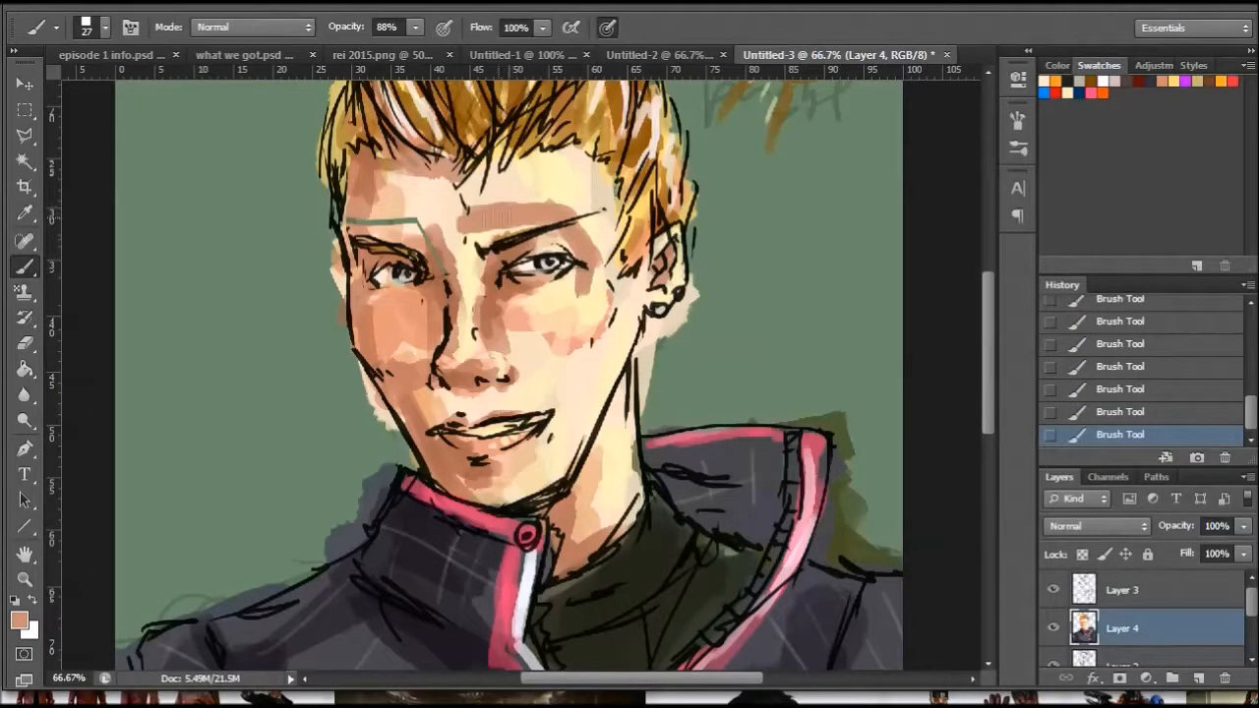
pyautogui.moveTo(409, 227)
pyautogui.mouseDown()
pyautogui.moveTo(445, 278)
pyautogui.moveTo(363, 224)
pyautogui.mouseUp()
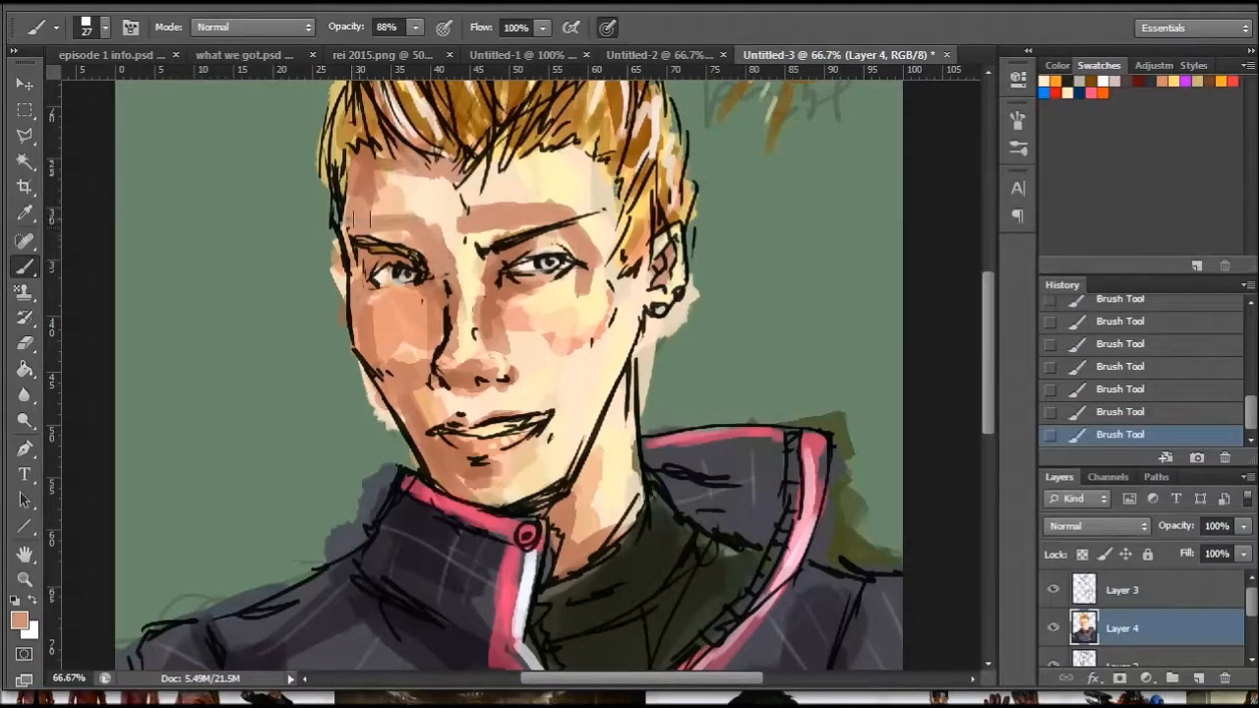
# - Sample the light forehead skin tone and paint over the tan patches above both eyebrows with a 46 px brush
pyautogui.press('i')
pyautogui.click(439, 200)
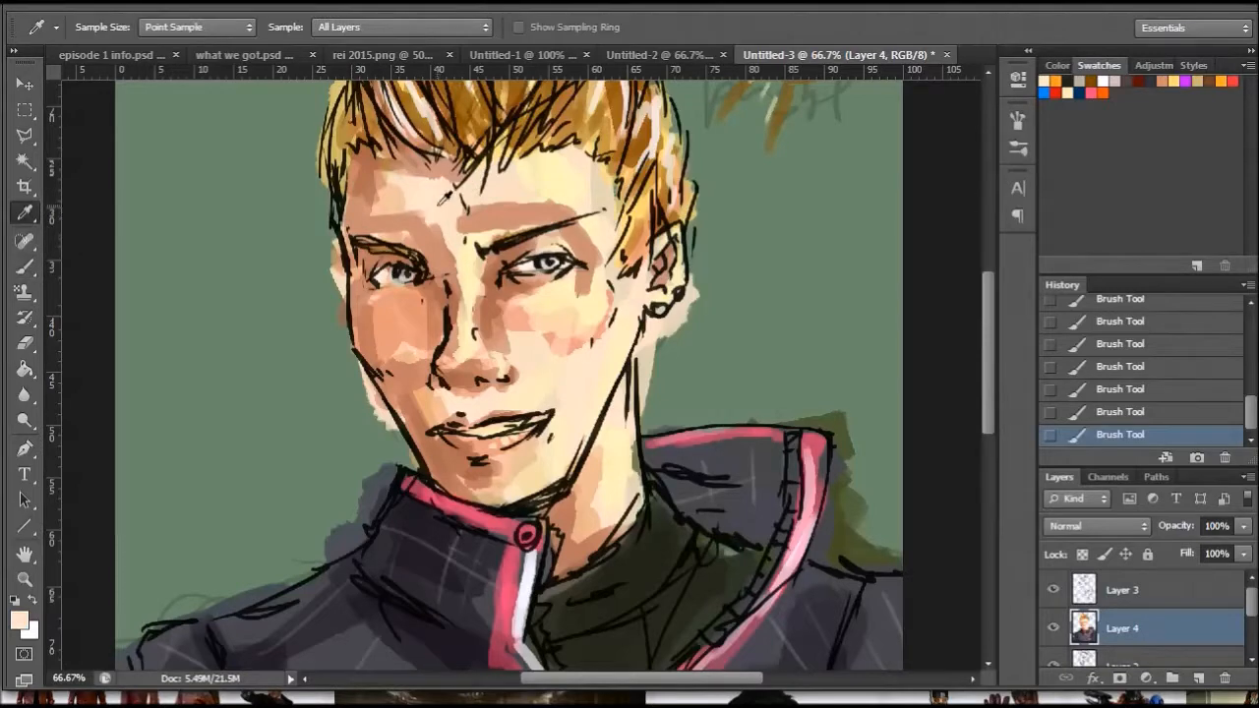
pyautogui.click(26, 267)
pyautogui.rightClick(618, 234)
pyautogui.moveTo(664, 289); pyautogui.dragTo(679, 290)
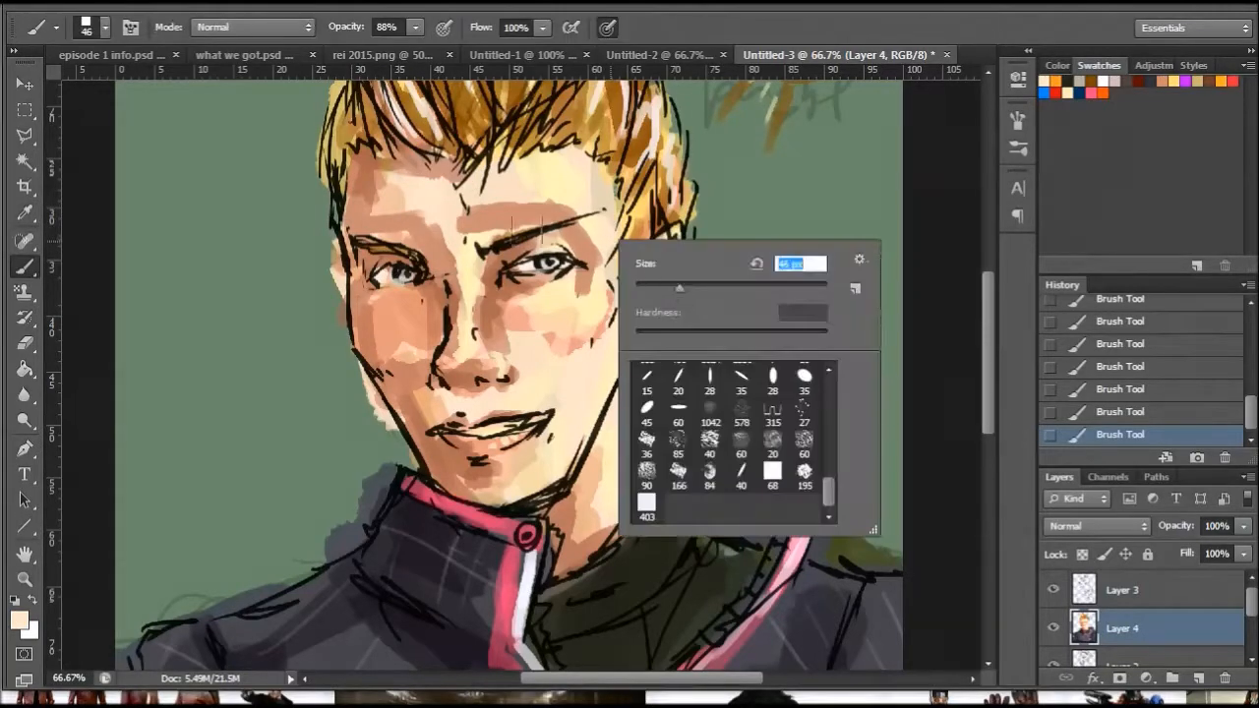
pyautogui.click(487, 217)
pyautogui.moveTo(553, 207)
pyautogui.mouseDown()
pyautogui.moveTo(478, 212)
pyautogui.moveTo(578, 226)
pyautogui.mouseUp()
pyautogui.moveTo(427, 232)
pyautogui.mouseDown()
pyautogui.moveTo(387, 228)
pyautogui.moveTo(374, 201)
pyautogui.moveTo(406, 226)
pyautogui.moveTo(416, 217)
pyautogui.moveTo(371, 224)
pyautogui.moveTo(466, 192)
pyautogui.mouseUp()
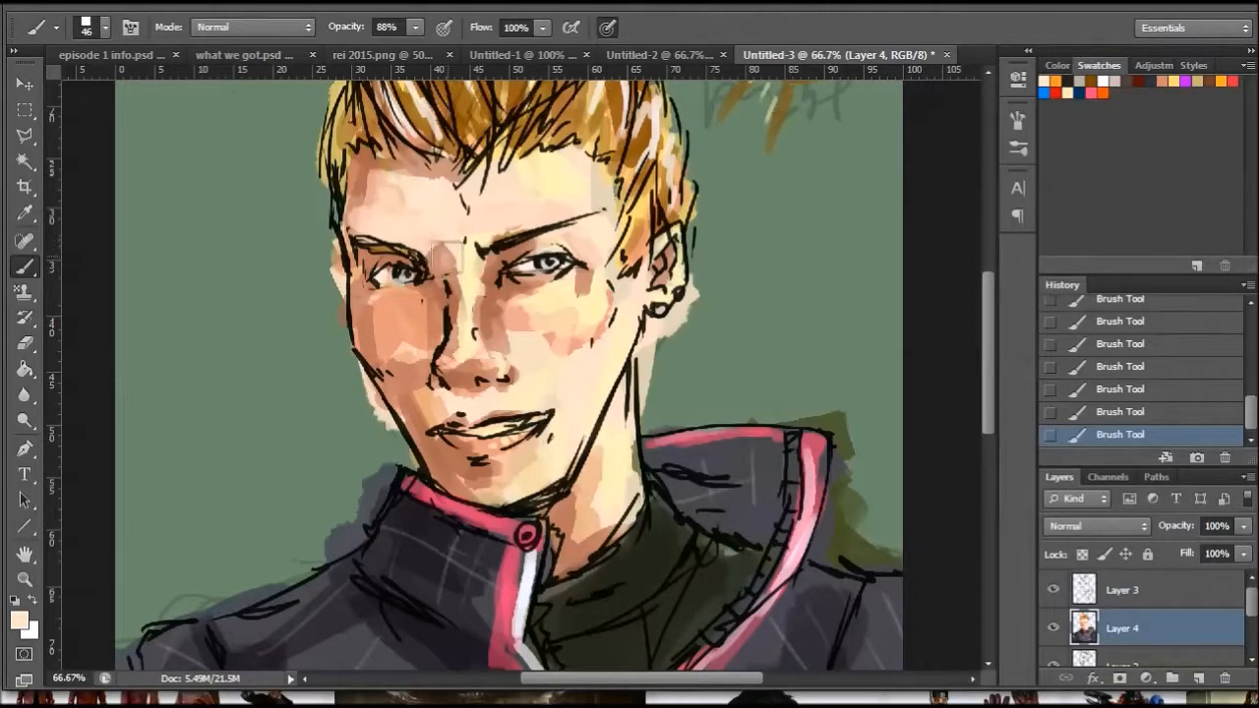
# - Lighten the area between the brows and along the nose bridge with the light skin tone, reducing the brush to 34 px
pyautogui.moveTo(438, 243); pyautogui.dragTo(450, 345)
pyautogui.rightClick(532, 308)
pyautogui.click(580, 359)
pyautogui.click(457, 332)
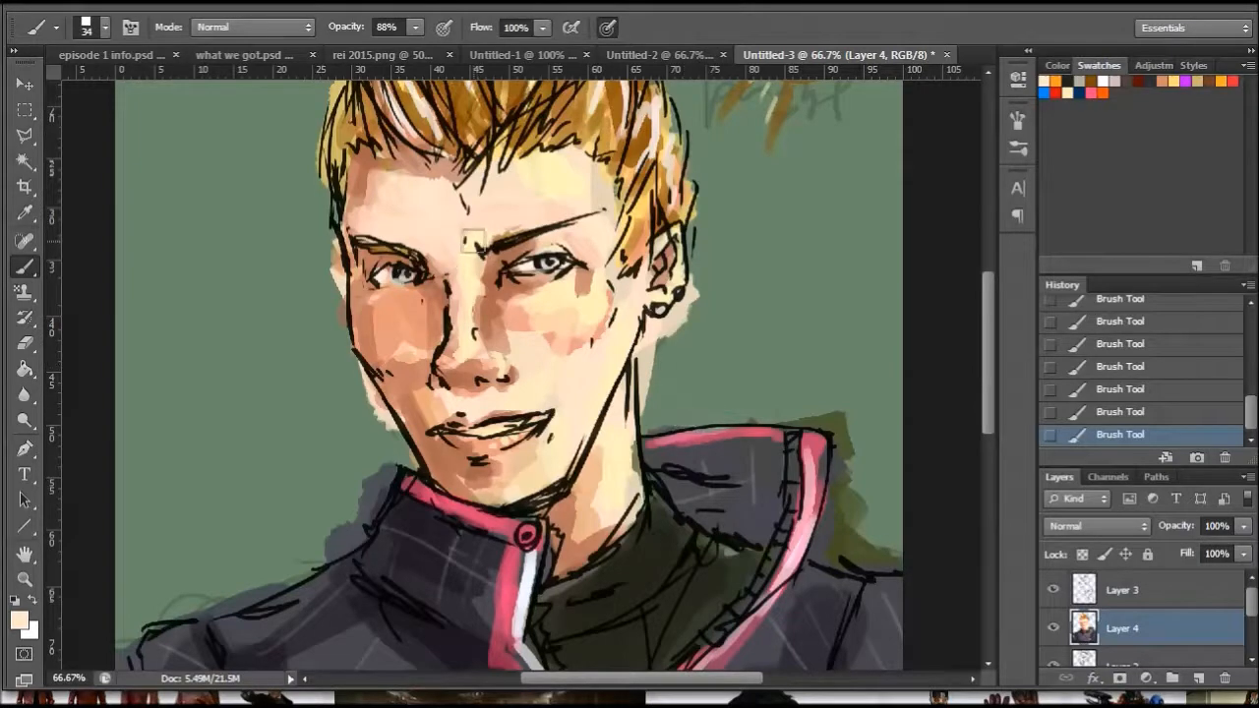
# - Sample a pale yellow skin tone and brighten the forehead and right-hand cheek with a 59 px brush
pyautogui.click(25, 213)
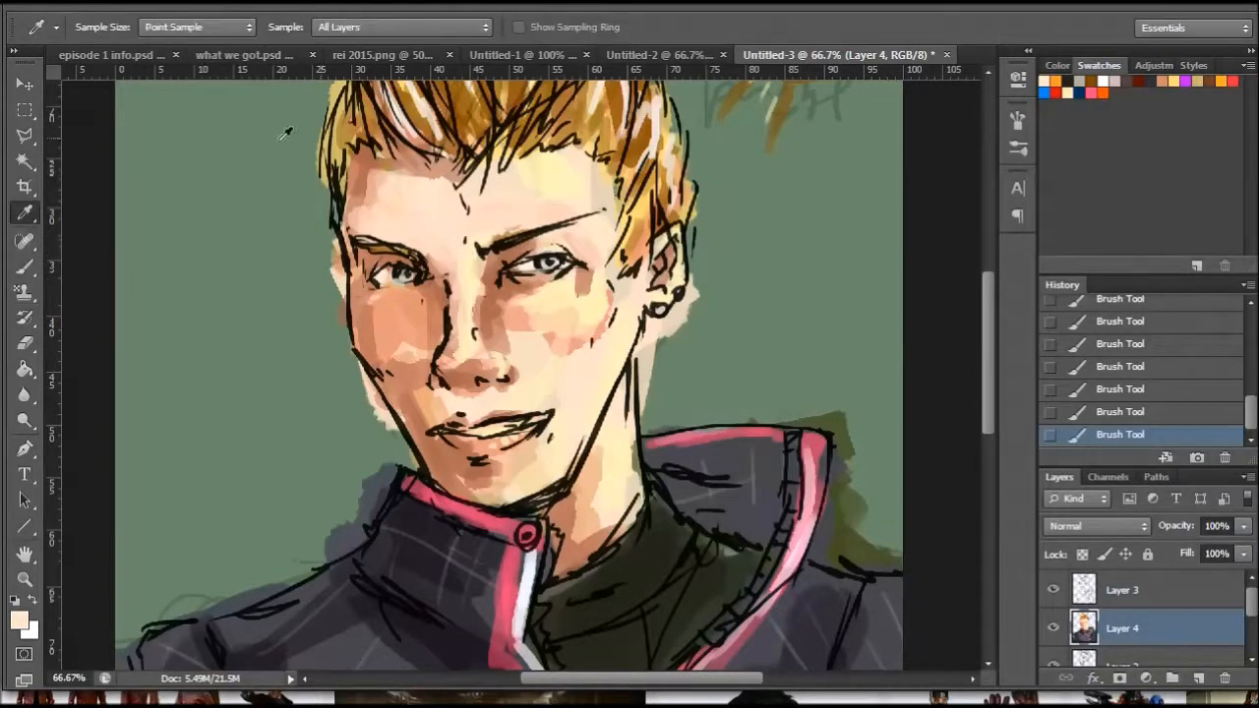
pyautogui.press('b')
pyautogui.rightClick(620, 202)
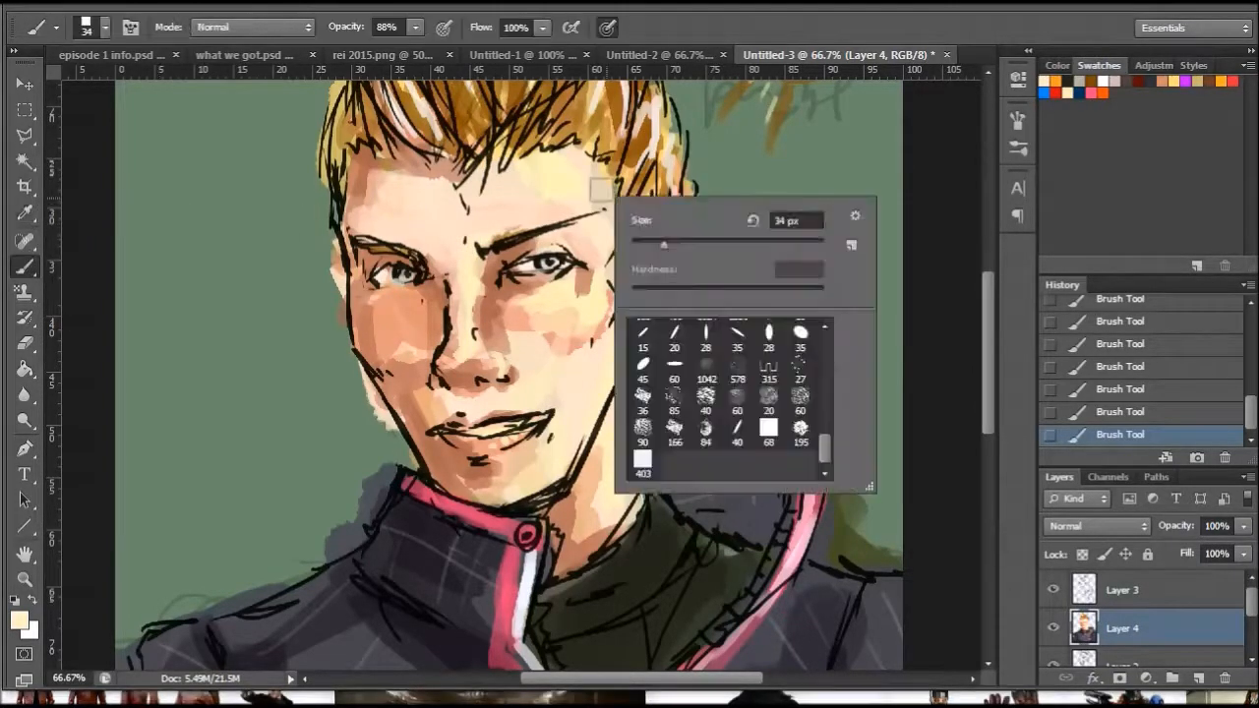
pyautogui.click(550, 201)
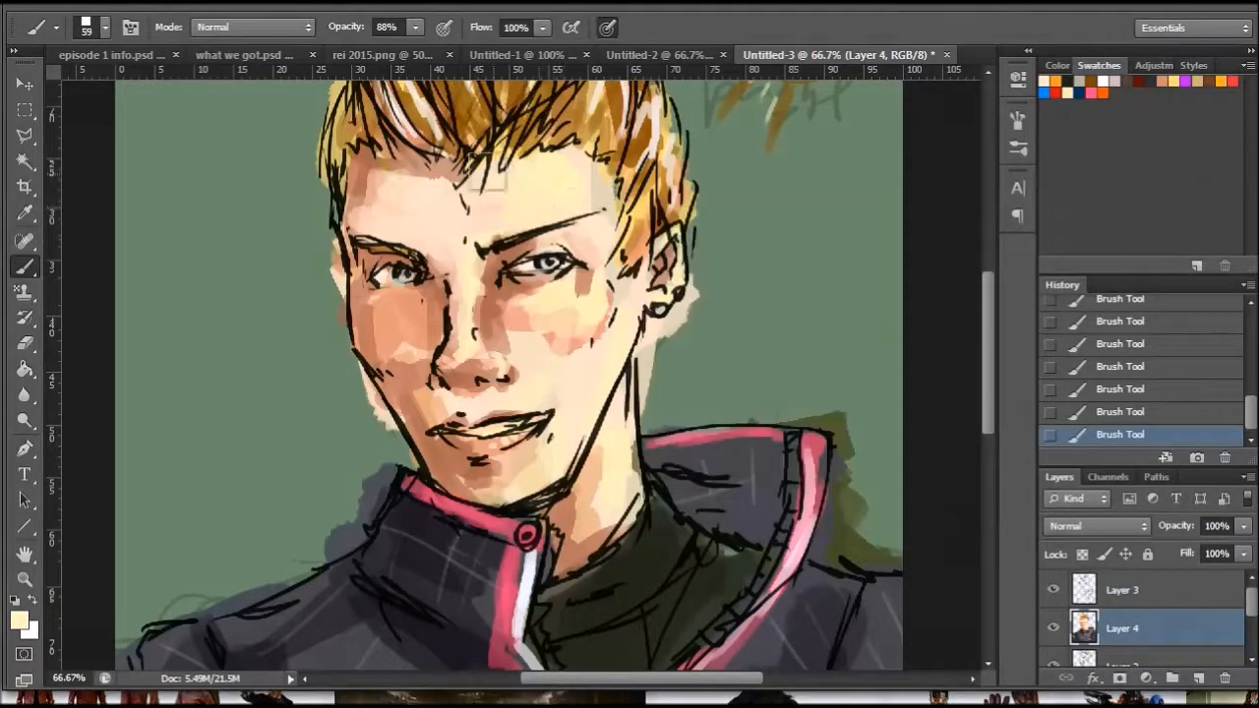
pyautogui.moveTo(578, 297)
pyautogui.mouseDown()
pyautogui.moveTo(590, 300)
pyautogui.moveTo(576, 283)
pyautogui.moveTo(550, 354)
pyautogui.moveTo(526, 323)
pyautogui.moveTo(571, 351)
pyautogui.mouseUp()
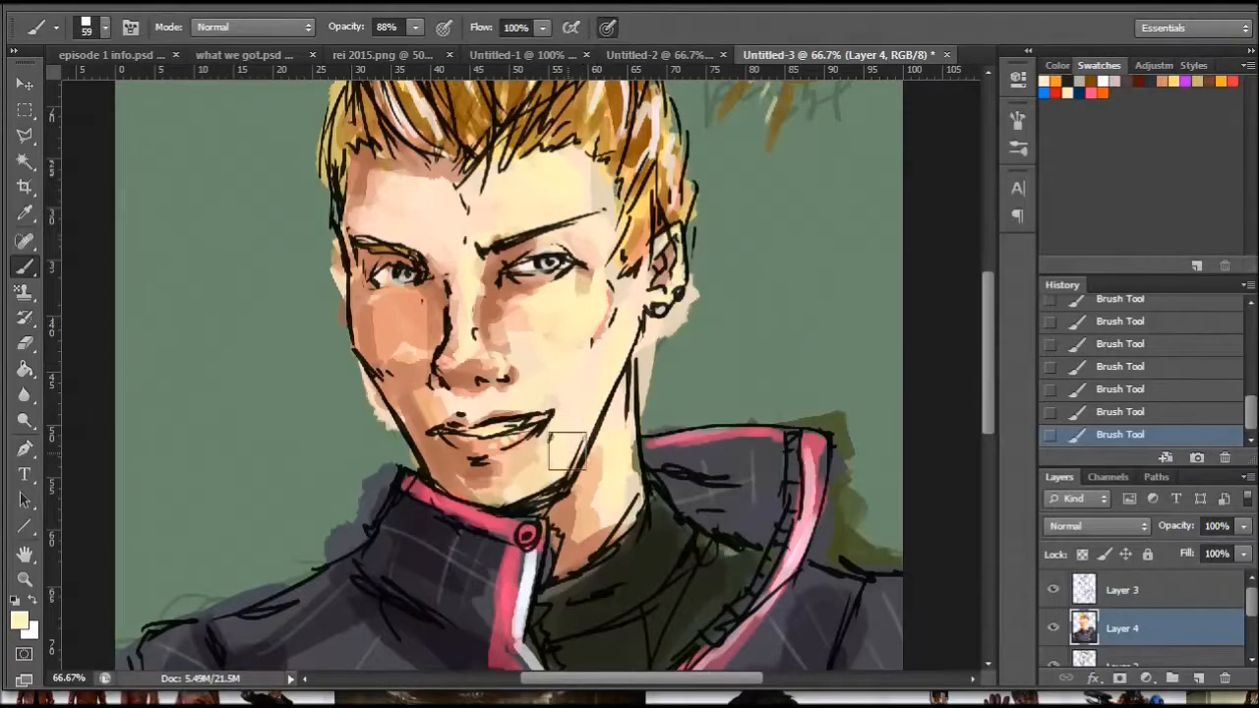
# - Reduce the brush to 30 px and add pale yellow highlights along the jaw and in front of the ear
pyautogui.rightClick(669, 371)
pyautogui.click(537, 477)
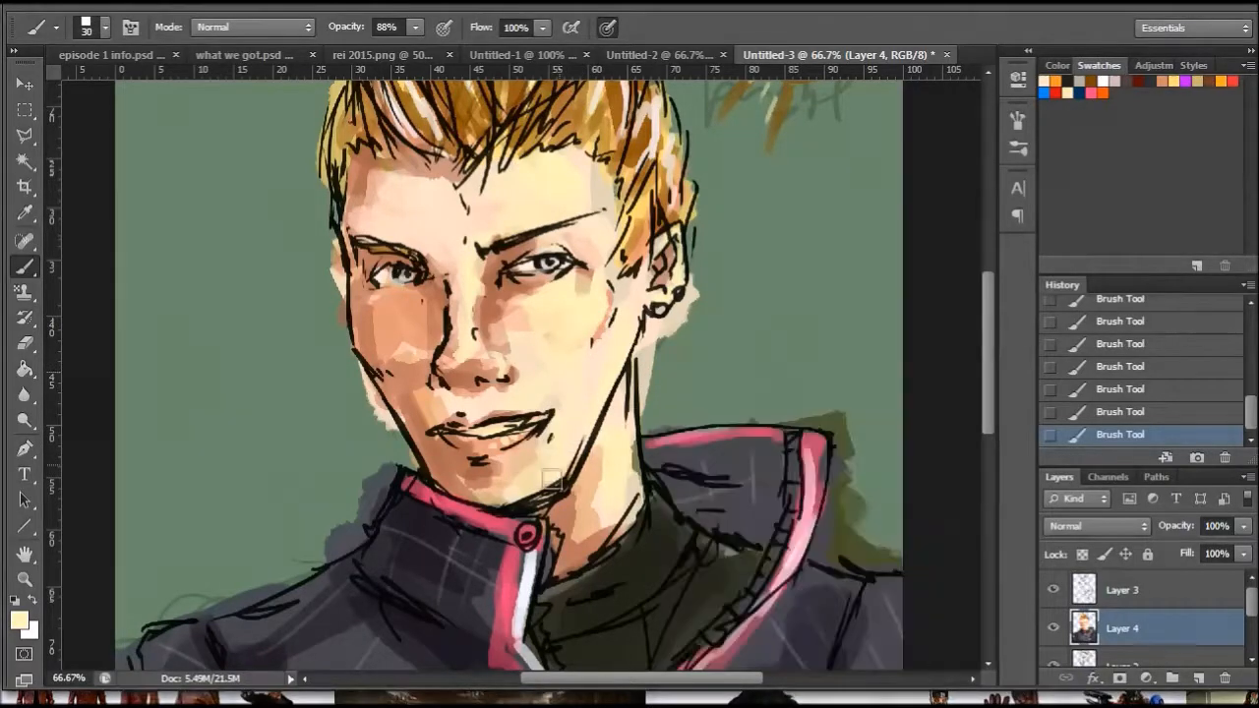
pyautogui.moveTo(630, 297); pyautogui.dragTo(657, 290)
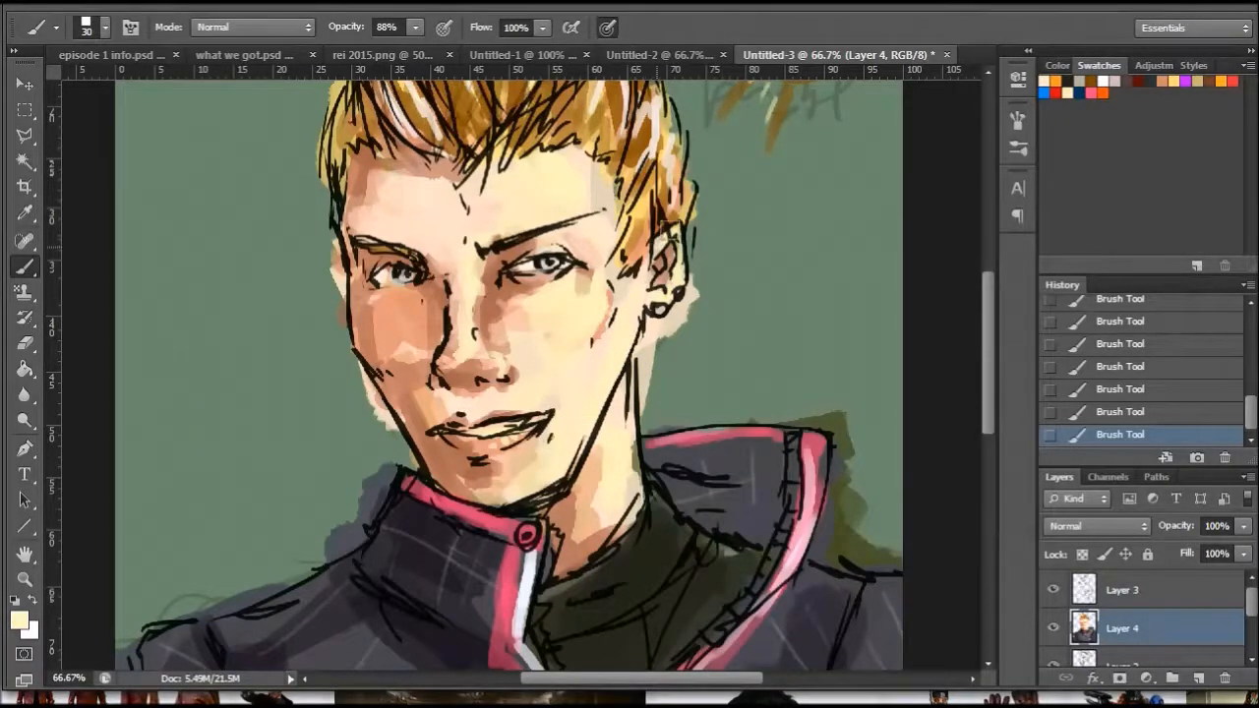
# - Enlarge the brush to 43 px and add pale yellow highlights to the left-hand cheek below the eye
pyautogui.rightClick(408, 337)
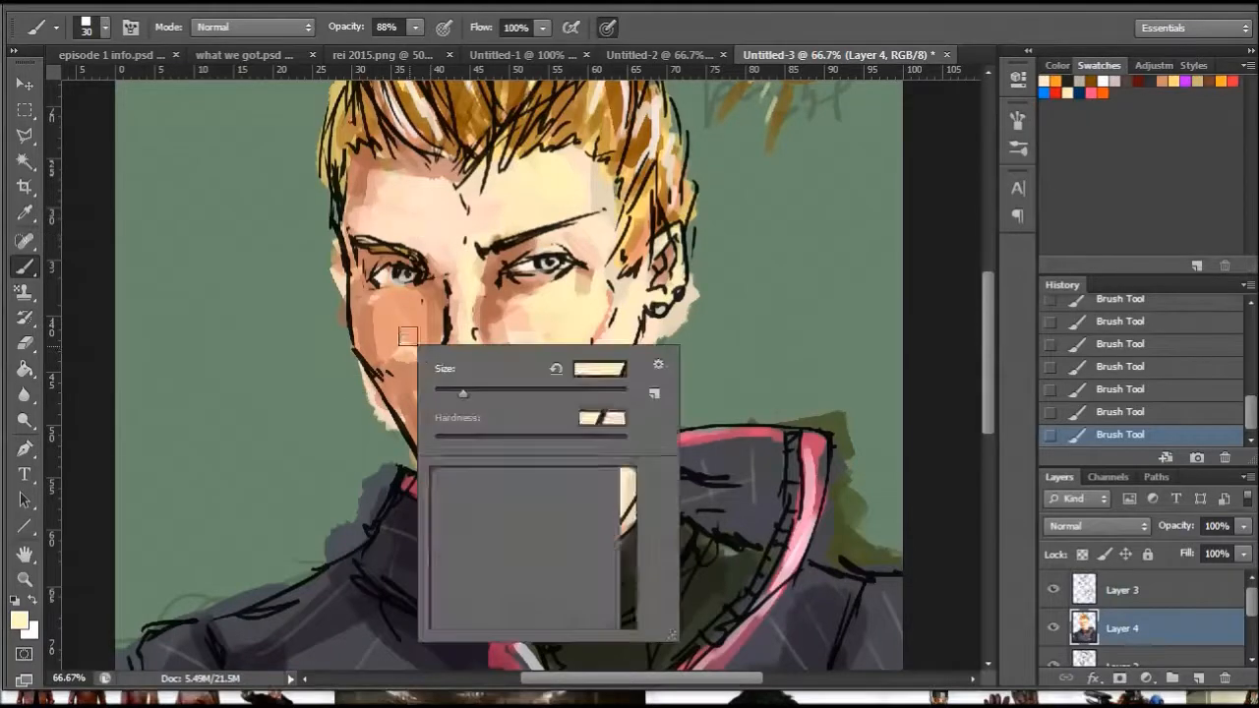
pyautogui.click(476, 395)
pyautogui.moveTo(409, 311)
pyautogui.mouseDown()
pyautogui.moveTo(402, 326)
pyautogui.moveTo(346, 329)
pyautogui.mouseUp()
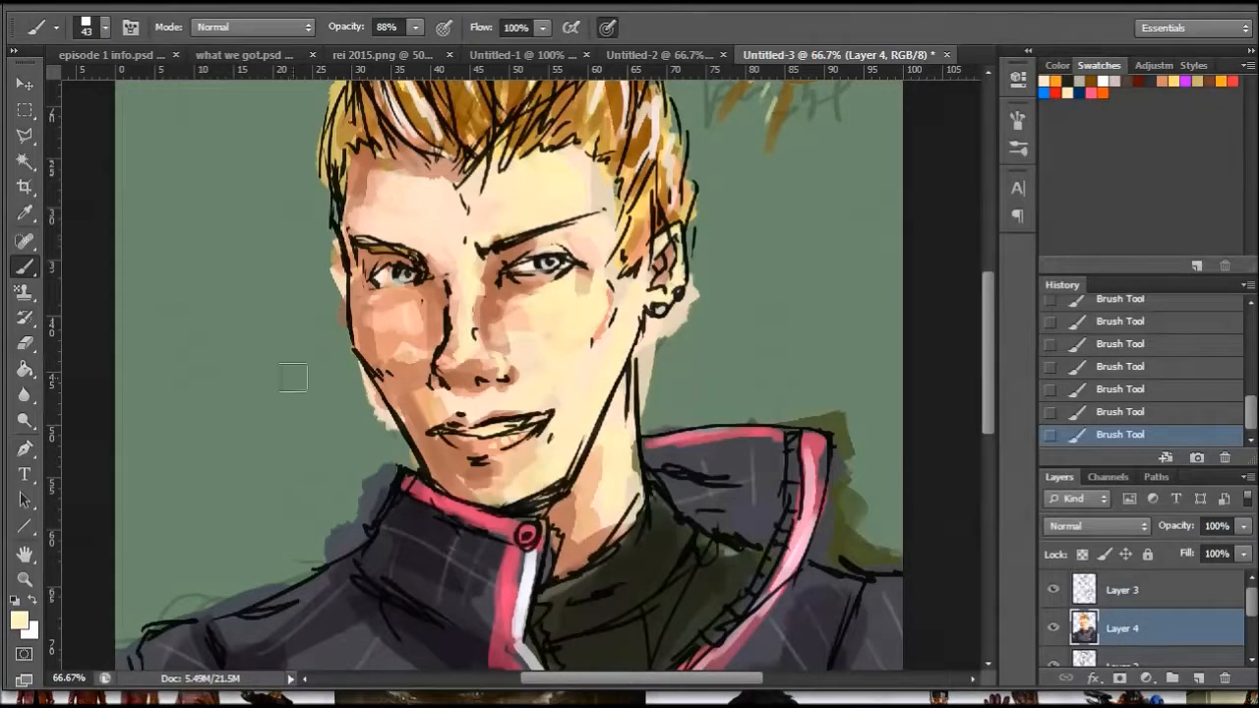
# - Sample the reddish-brown skin tone beside the nose and shade around the inner corner of the right-hand eye with a 21 px brush
pyautogui.click(26, 213)
pyautogui.click(432, 300)
pyautogui.click(19, 619)
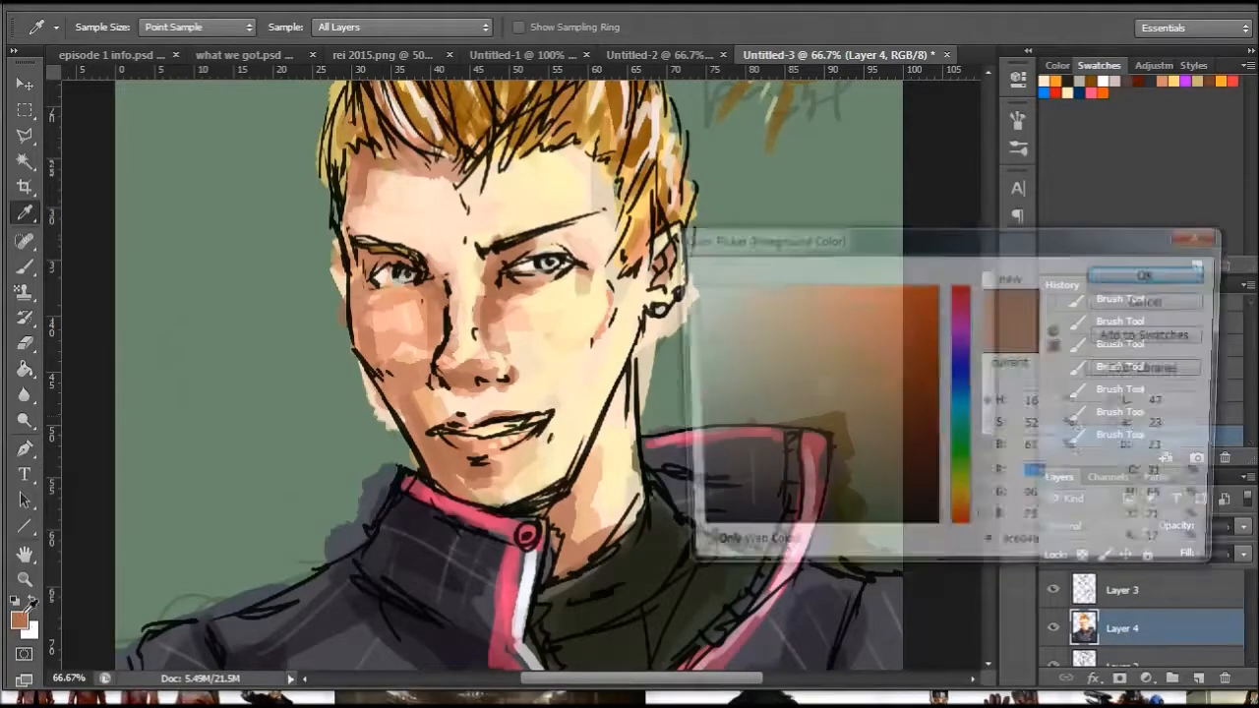
pyautogui.moveTo(956, 513); pyautogui.dragTo(949, 512)
pyautogui.click(1117, 297)
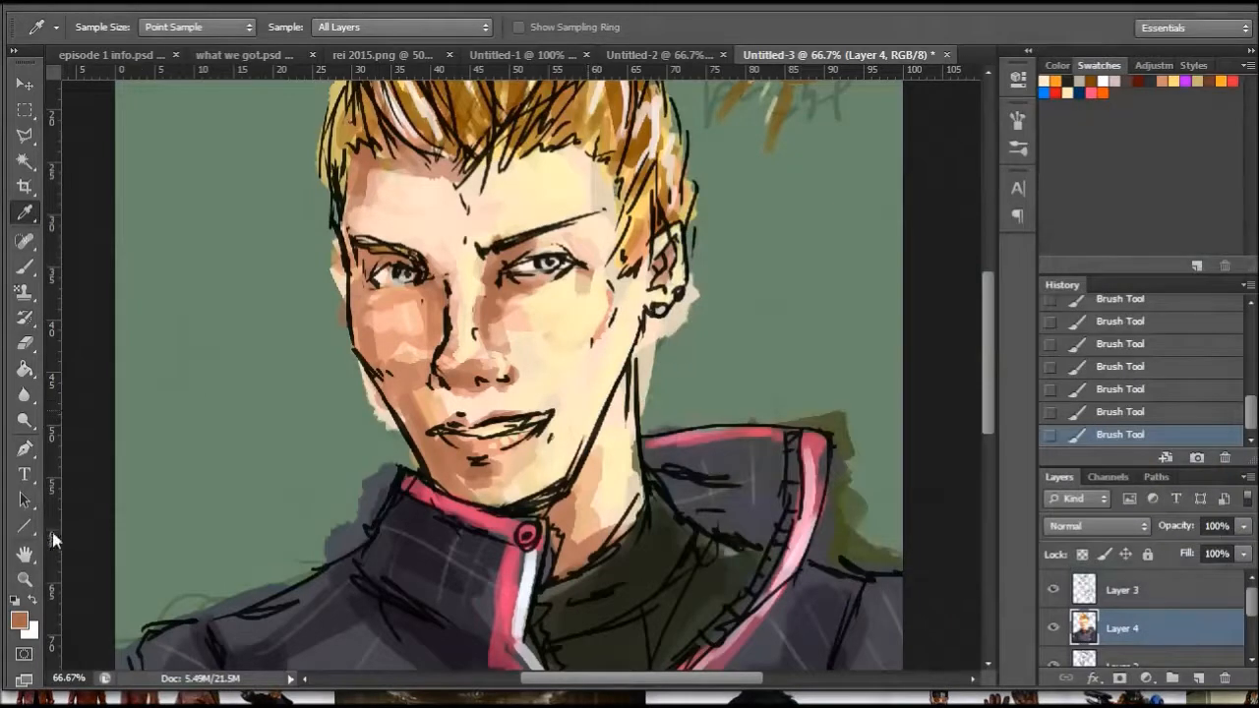
pyautogui.click(24, 579)
pyautogui.click(454, 241)
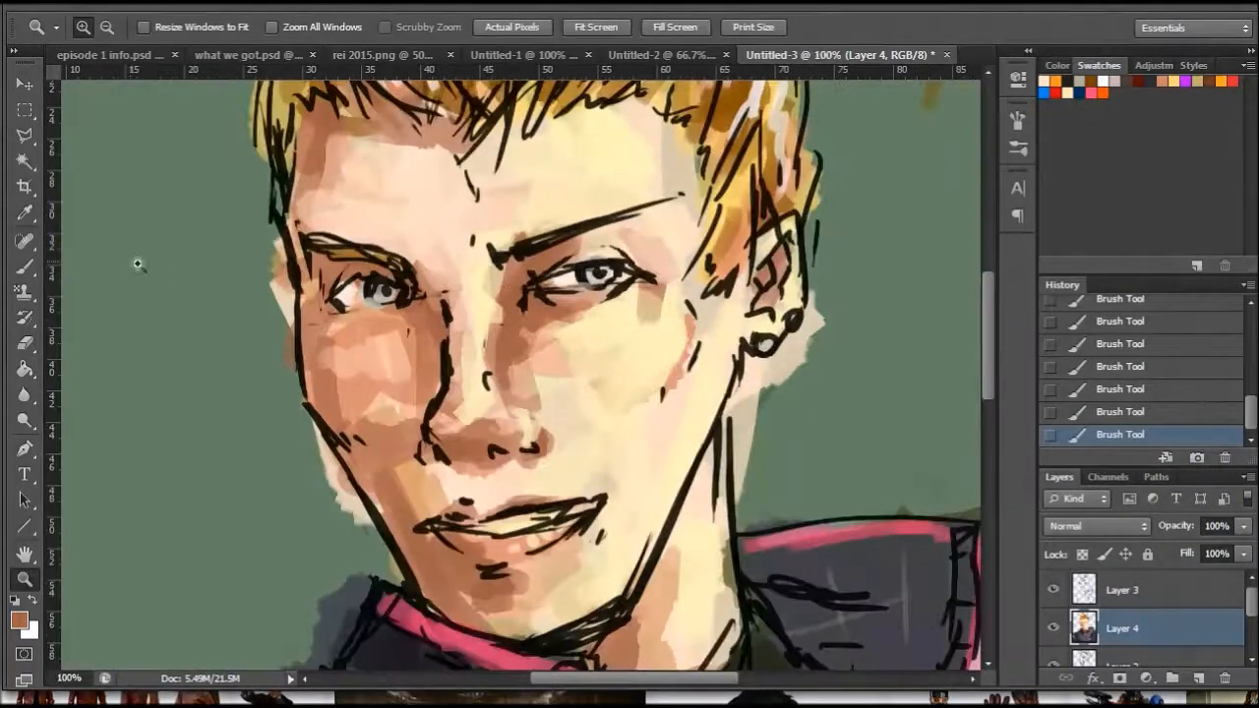
pyautogui.click(25, 266)
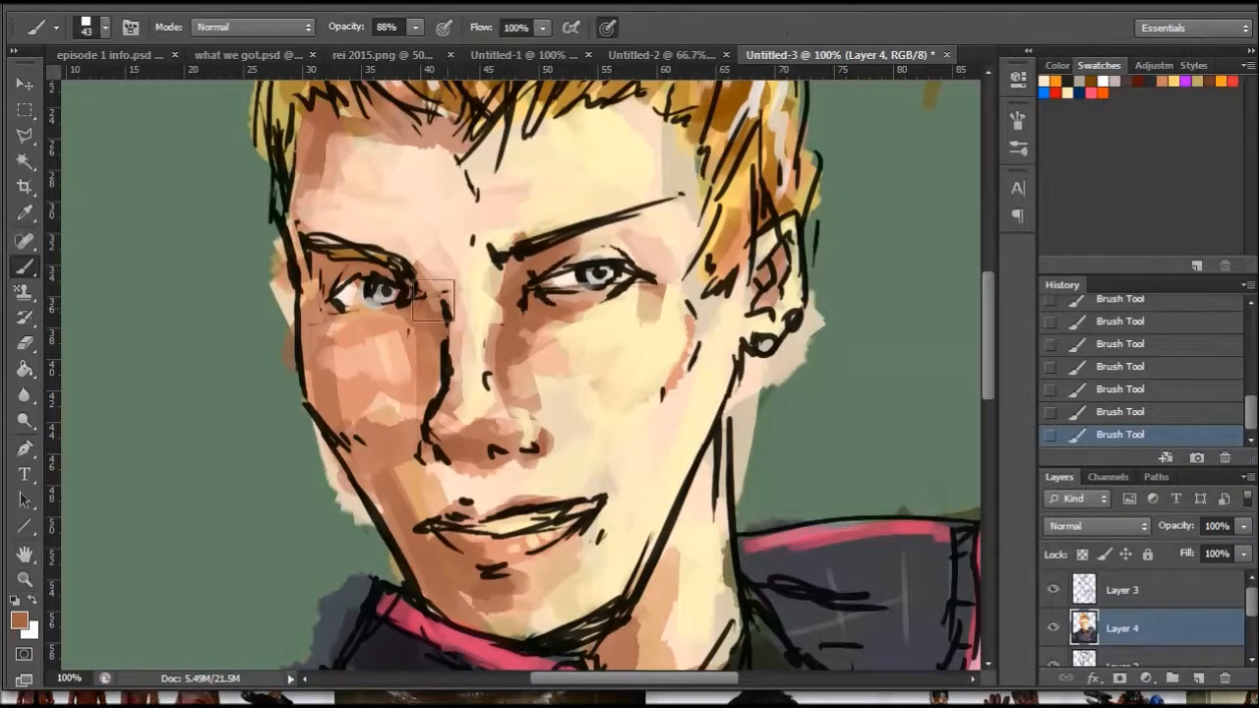
pyautogui.rightClick(533, 300)
pyautogui.moveTo(597, 356); pyautogui.dragTo(570, 352)
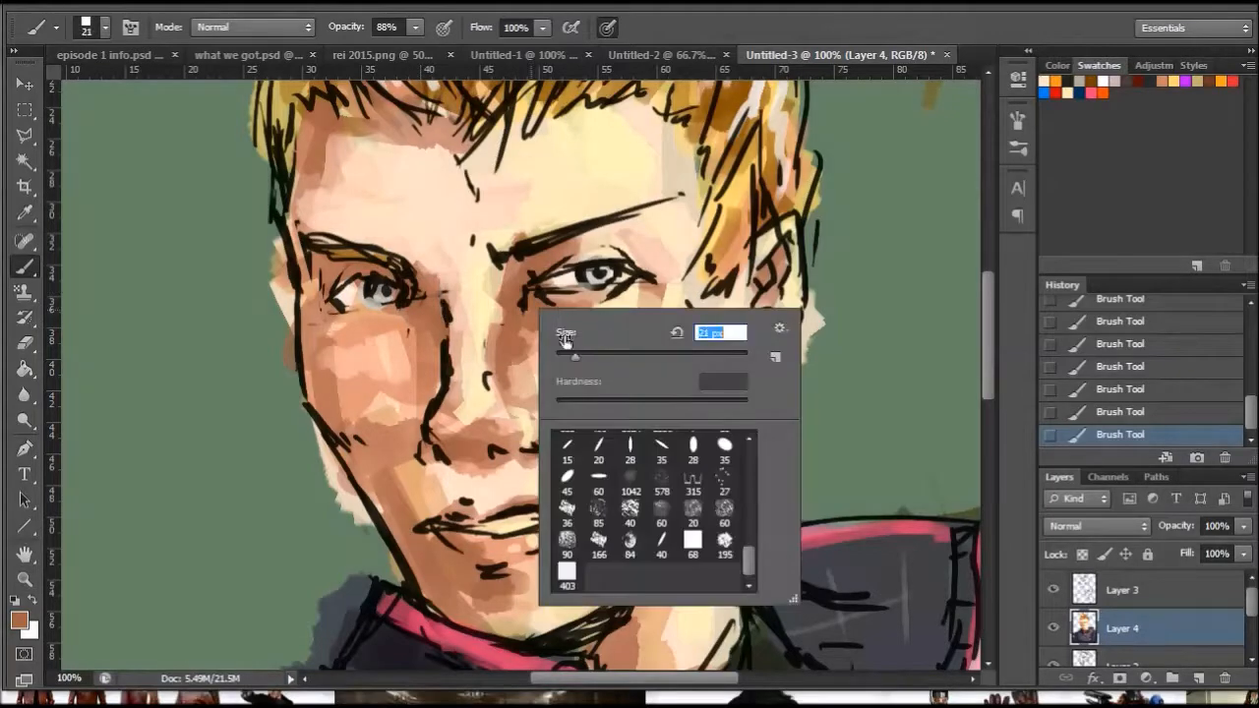
pyautogui.click(534, 289)
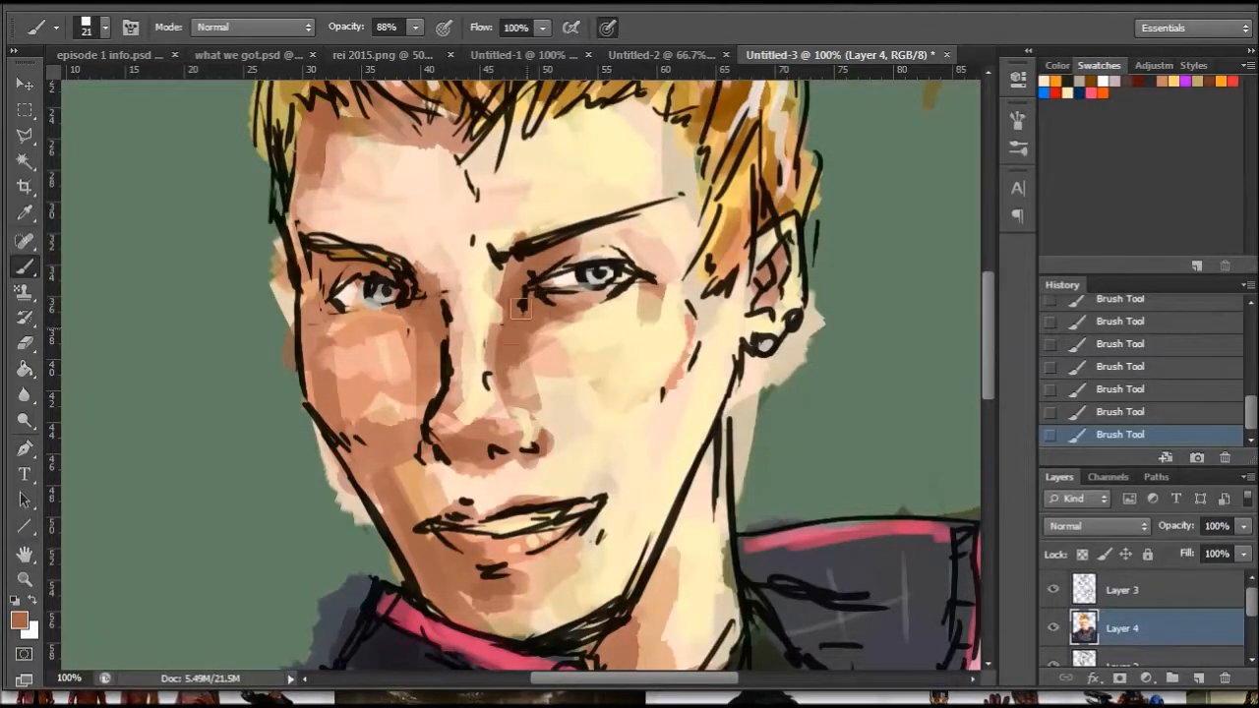
# - Reduce the brush to 10 px and touch up the brown shading around the right-hand nostril
pyautogui.rightClick(595, 454)
pyautogui.moveTo(619, 496); pyautogui.dragTo(612, 494)
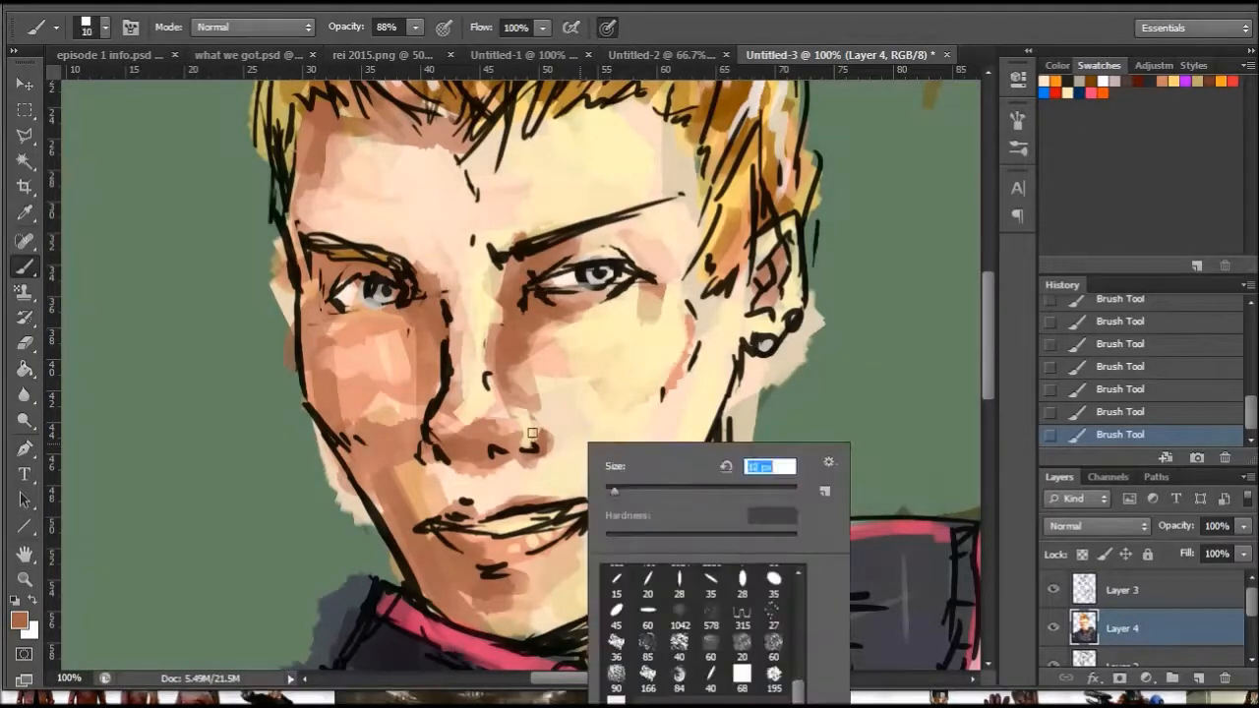
pyautogui.click(534, 449)
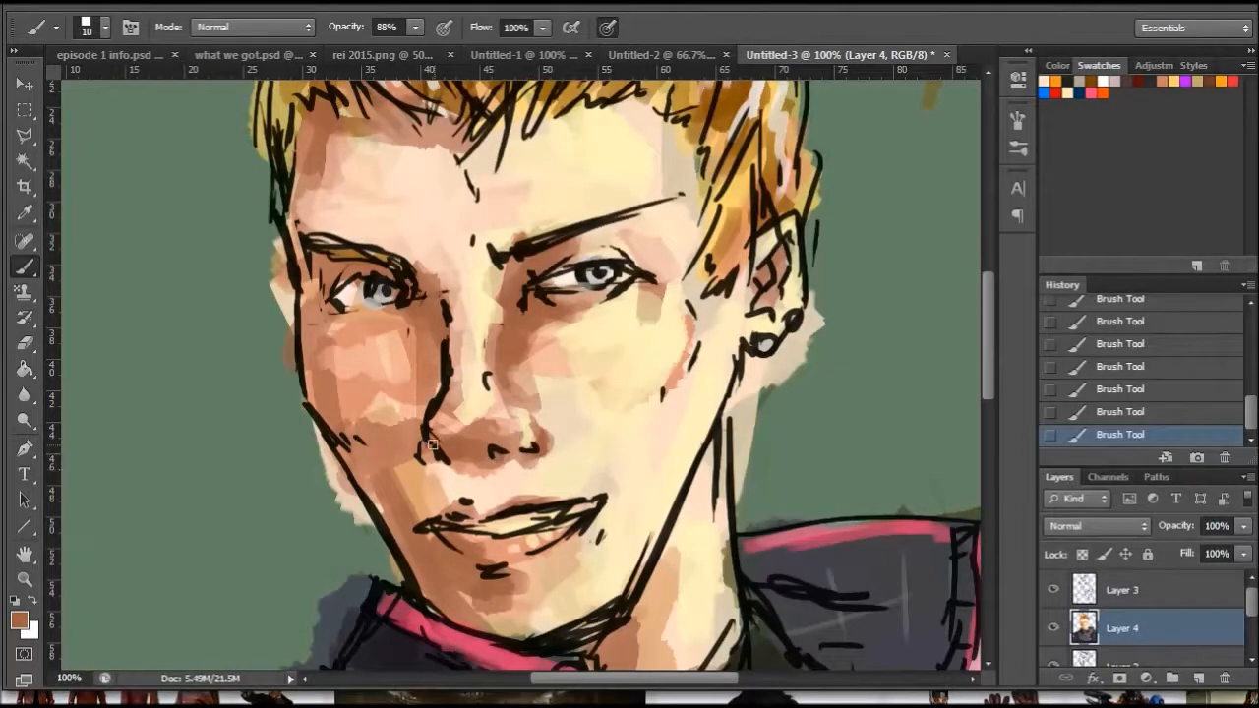
# - Sample the light pink forehead tone and lighten the left-hand cheek down toward the mouth with a 101 px brush
pyautogui.rightClick(369, 408)
pyautogui.click(25, 212)
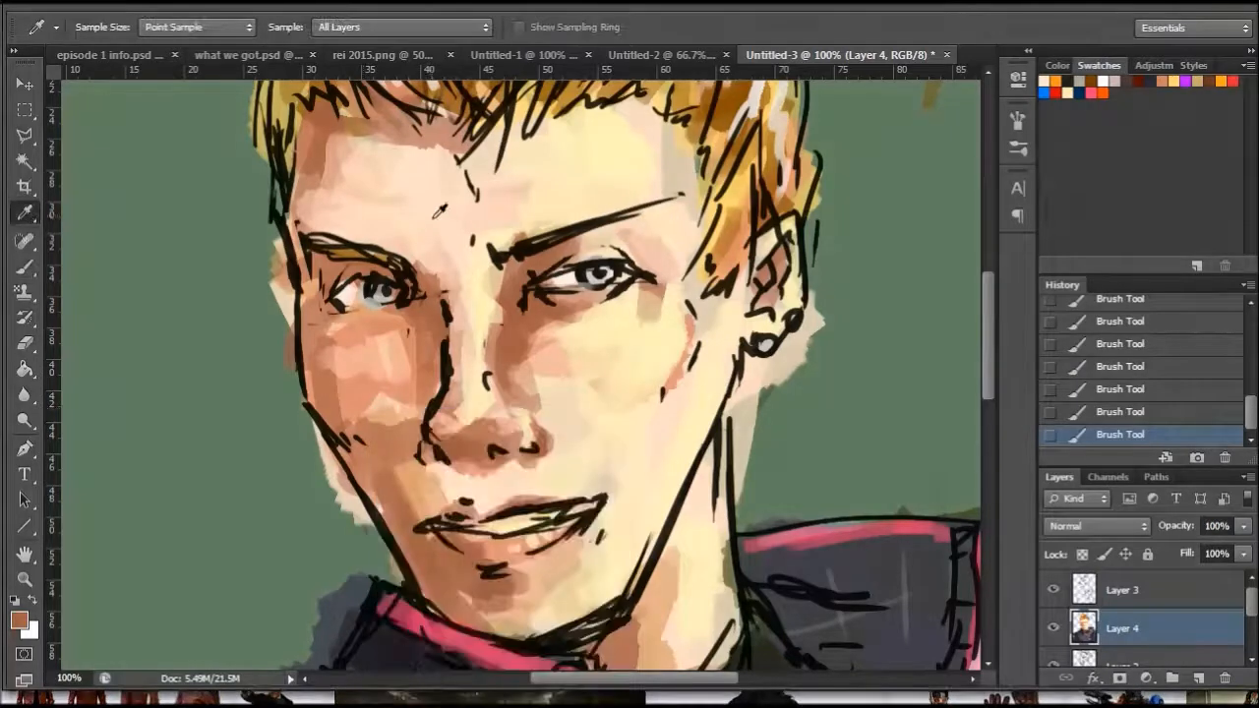
pyautogui.click(24, 265)
pyautogui.rightClick(472, 303)
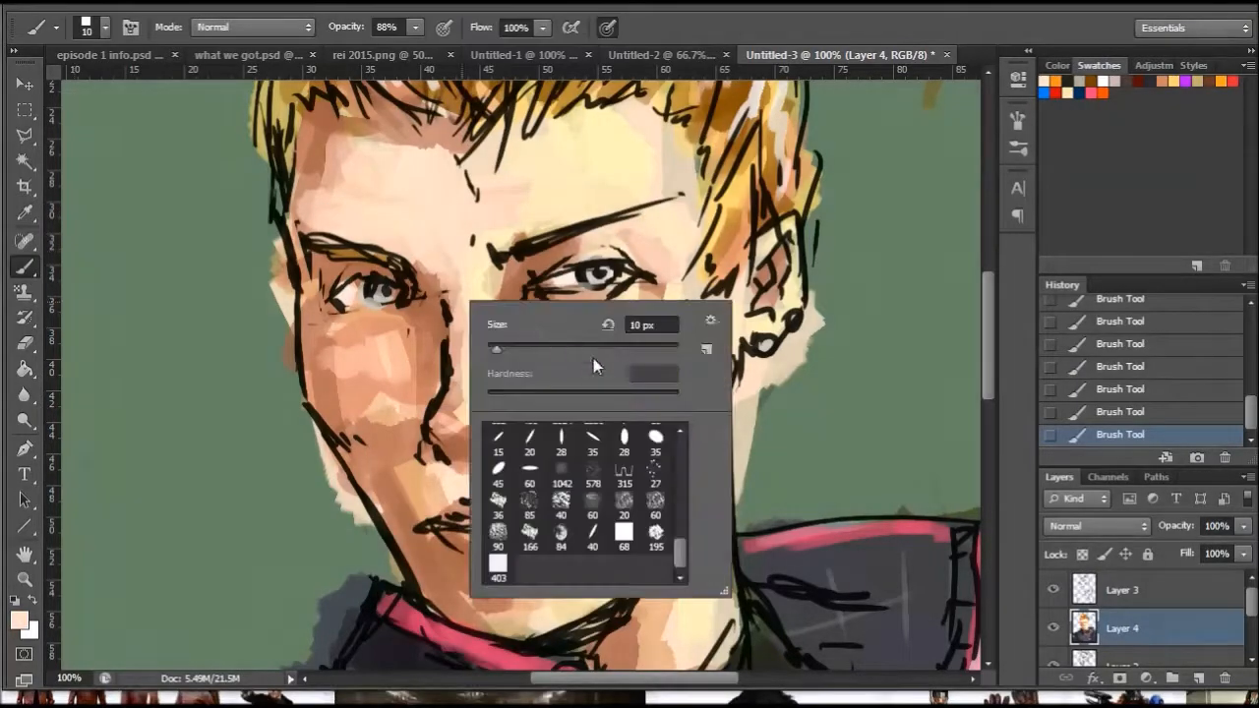
pyautogui.click(543, 346)
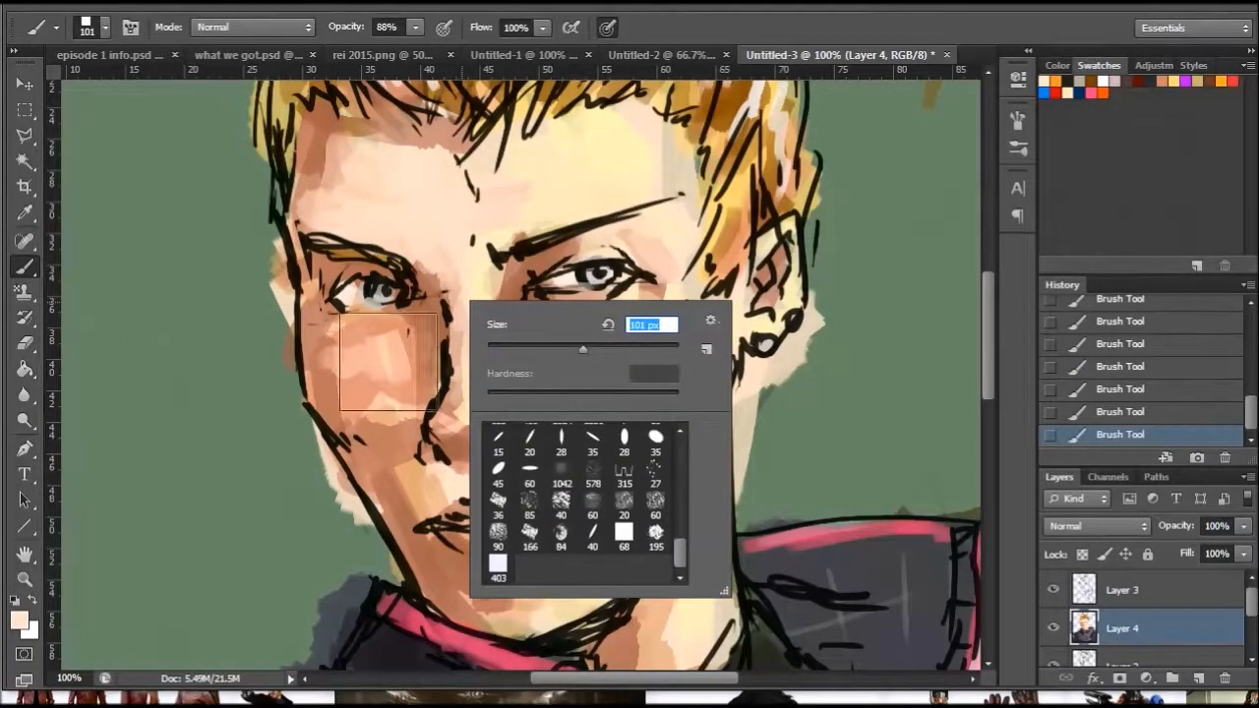
pyautogui.click(377, 423)
pyautogui.moveTo(385, 467)
pyautogui.mouseDown()
pyautogui.moveTo(350, 351)
pyautogui.moveTo(382, 336)
pyautogui.moveTo(376, 352)
pyautogui.moveTo(347, 355)
pyautogui.moveTo(406, 479)
pyautogui.mouseUp()
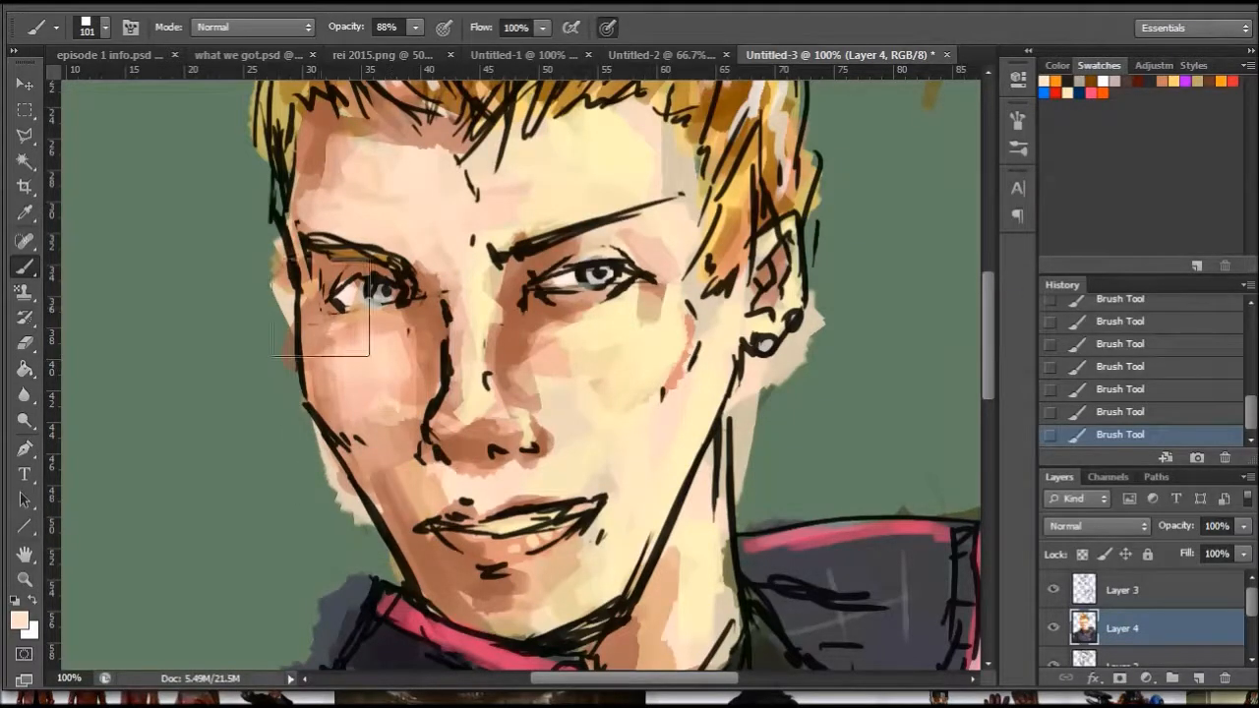
# - Sample the reddish-brown skin tone and darken the outer part of the left-hand cheek with the 101 px brush
pyautogui.press('i')
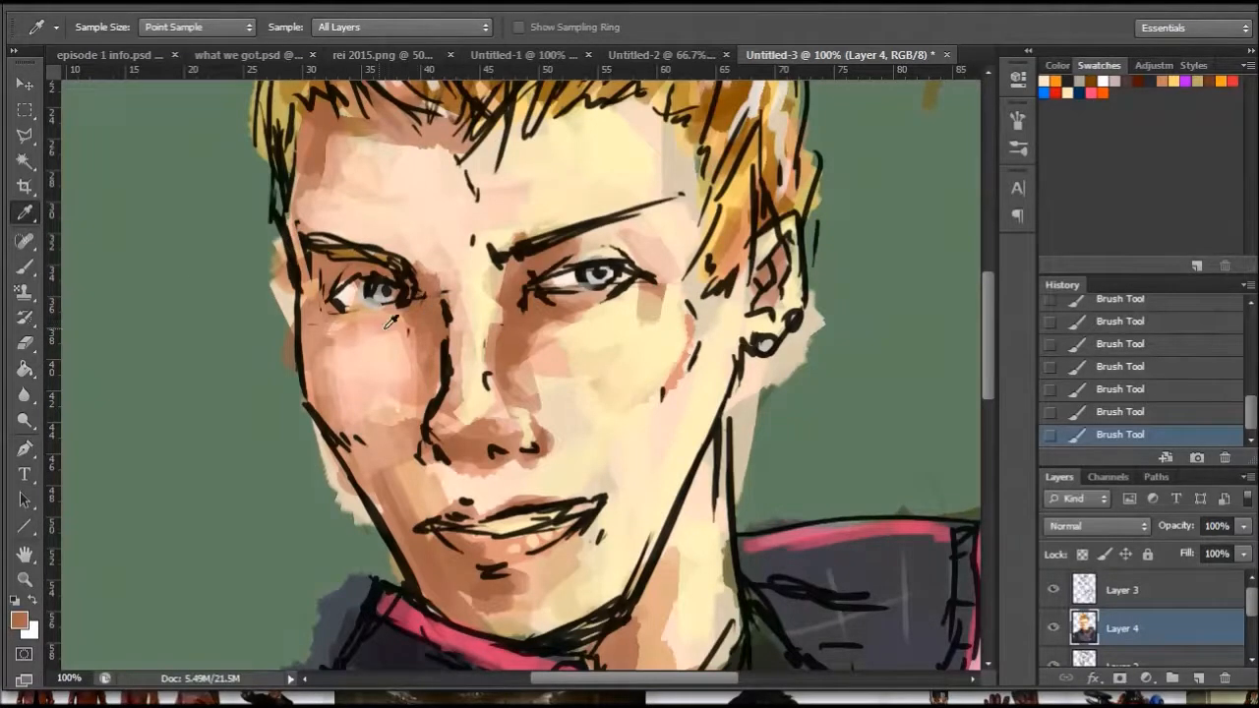
pyautogui.click(25, 266)
pyautogui.moveTo(364, 342)
pyautogui.mouseDown()
pyautogui.moveTo(350, 375)
pyautogui.moveTo(362, 438)
pyautogui.moveTo(397, 394)
pyautogui.moveTo(350, 441)
pyautogui.mouseUp()
# - Reduce the brush to 63 px and extend the brown shading over the left-hand cheek and the shadowed side of the forehead
pyautogui.rightClick(681, 413)
pyautogui.moveTo(674, 464); pyautogui.dragTo(644, 476)
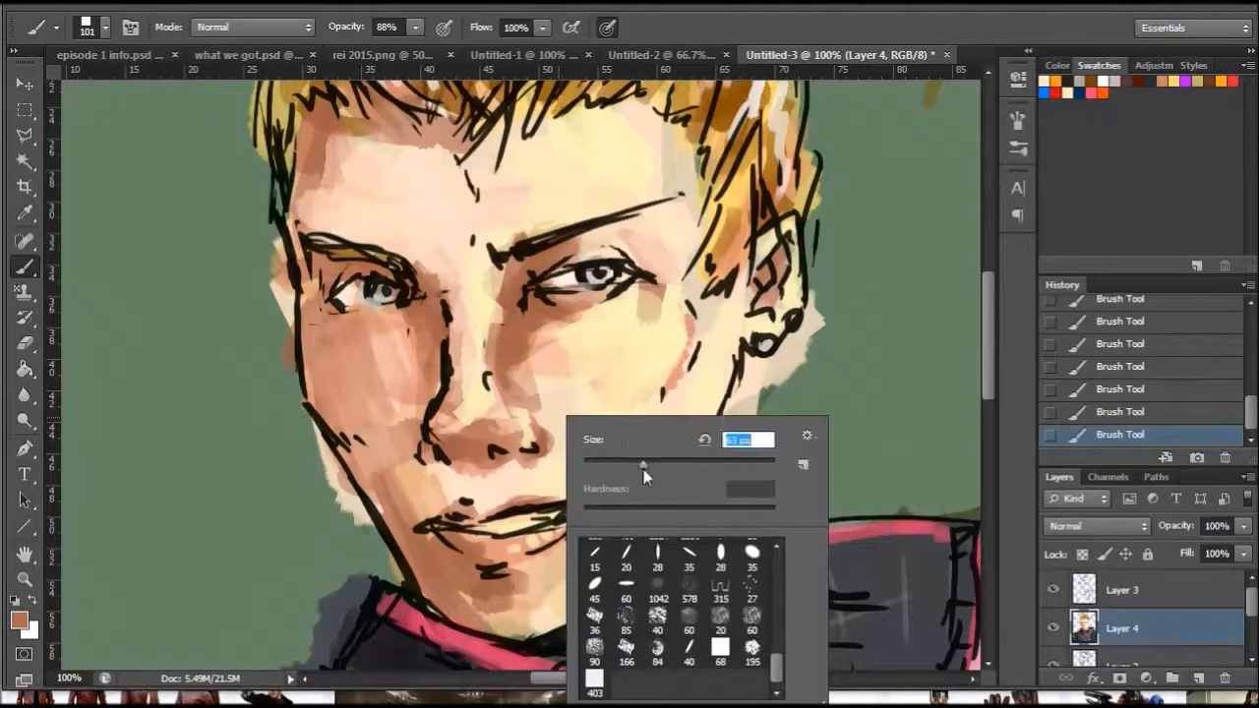
pyautogui.moveTo(330, 397); pyautogui.dragTo(403, 413)
pyautogui.moveTo(313, 288)
pyautogui.mouseDown()
pyautogui.moveTo(302, 236)
pyautogui.moveTo(326, 156)
pyautogui.moveTo(336, 193)
pyautogui.moveTo(370, 223)
pyautogui.moveTo(334, 236)
pyautogui.moveTo(292, 222)
pyautogui.moveTo(308, 231)
pyautogui.moveTo(339, 143)
pyautogui.moveTo(360, 159)
pyautogui.moveTo(415, 129)
pyautogui.mouseUp()
pyautogui.moveTo(329, 330); pyautogui.dragTo(324, 384)
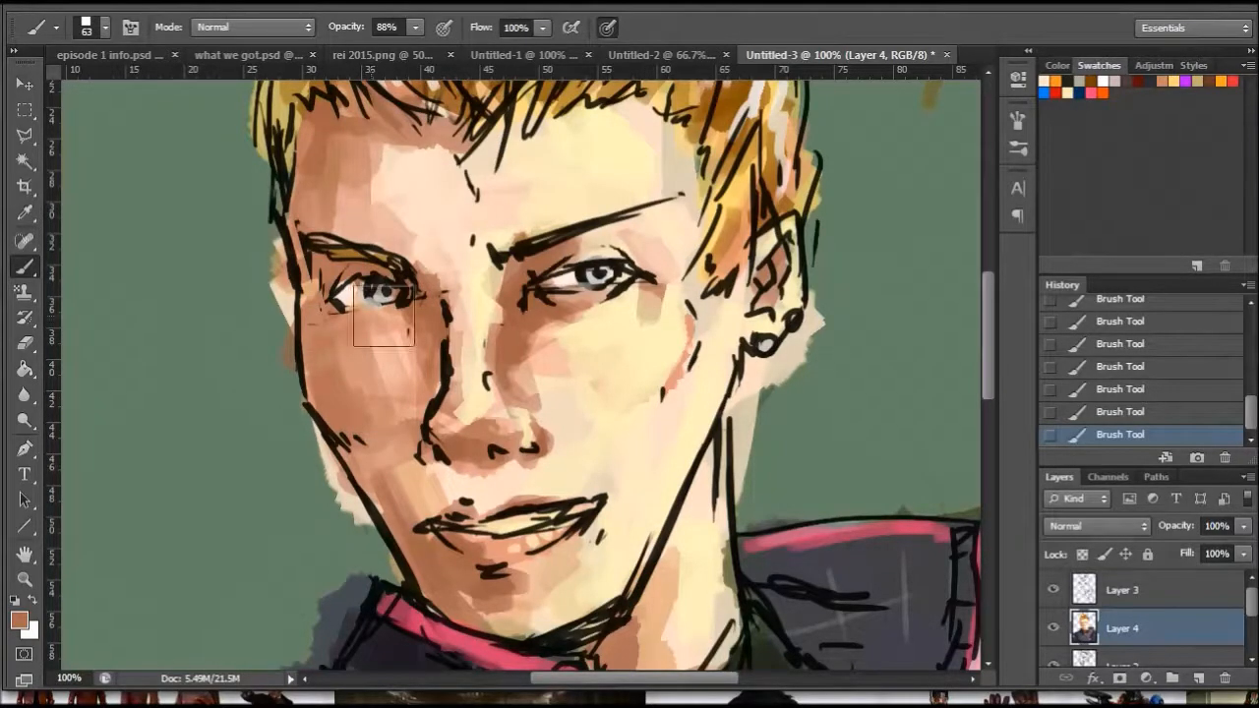
# - Sample a pale yellow skin tone and add highlights below both eyes, reducing the brush to 32 px
pyautogui.click(25, 211)
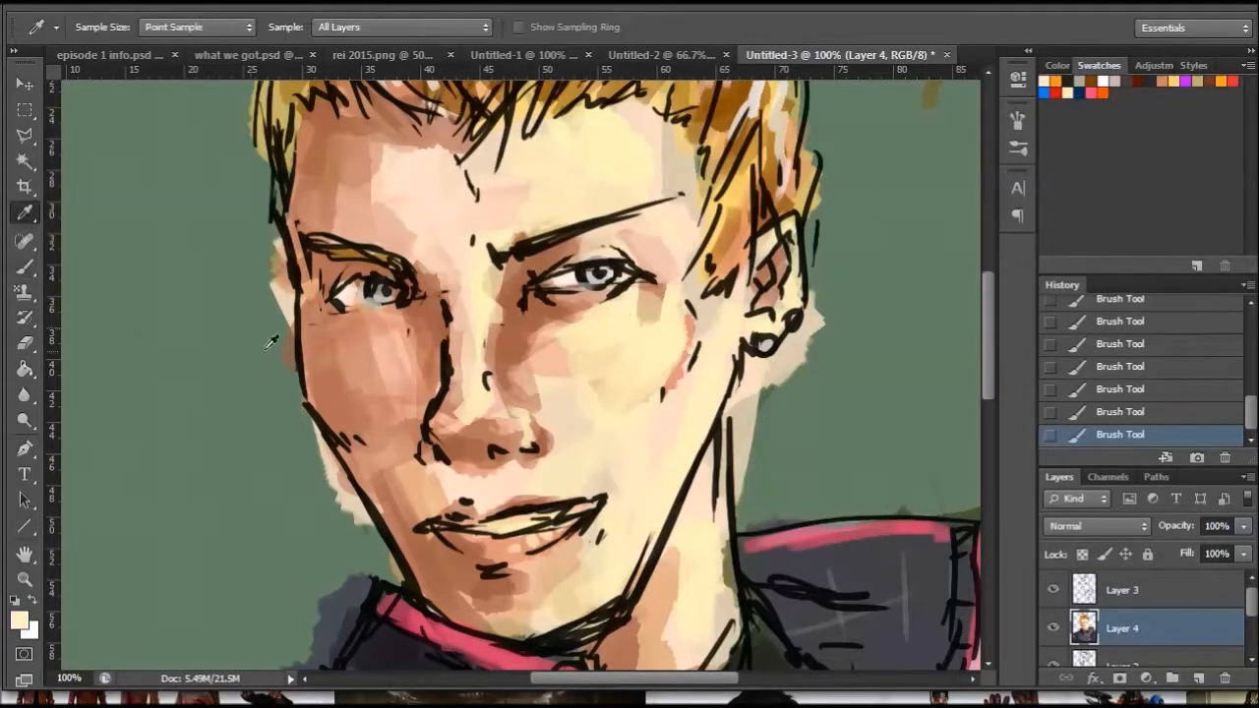
pyautogui.click(24, 265)
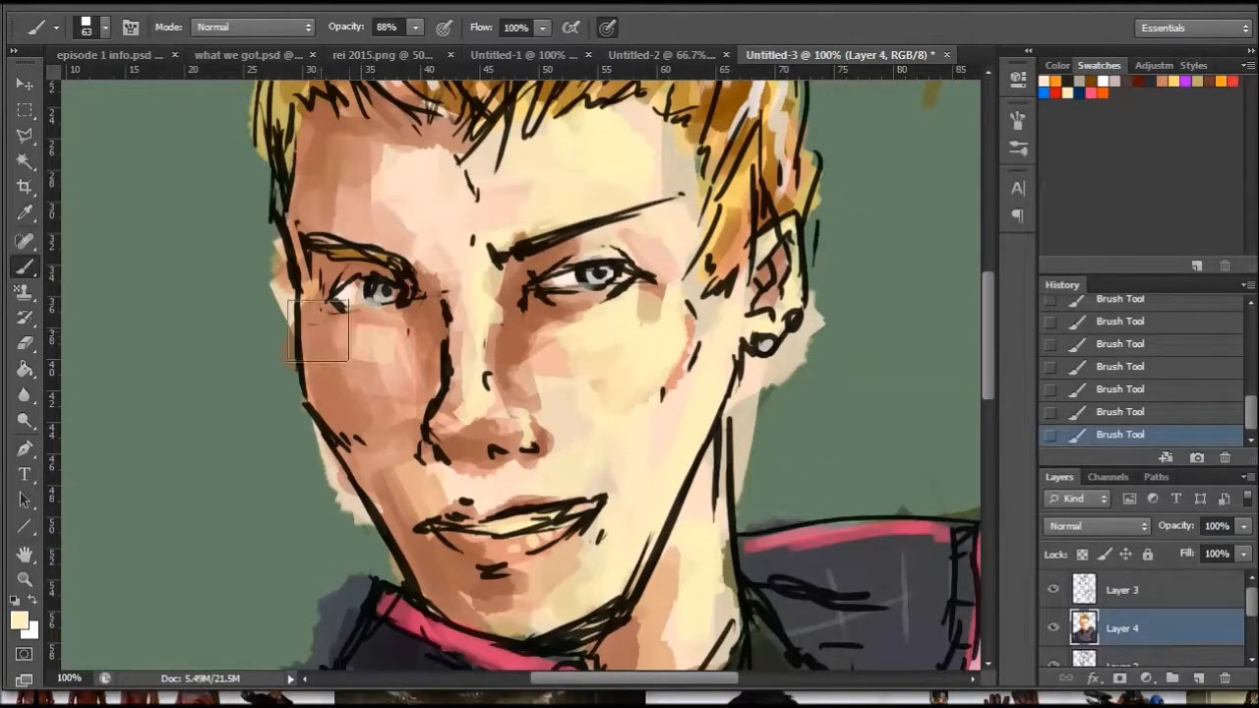
pyautogui.rightClick(690, 331)
pyautogui.moveTo(744, 378); pyautogui.dragTo(736, 378)
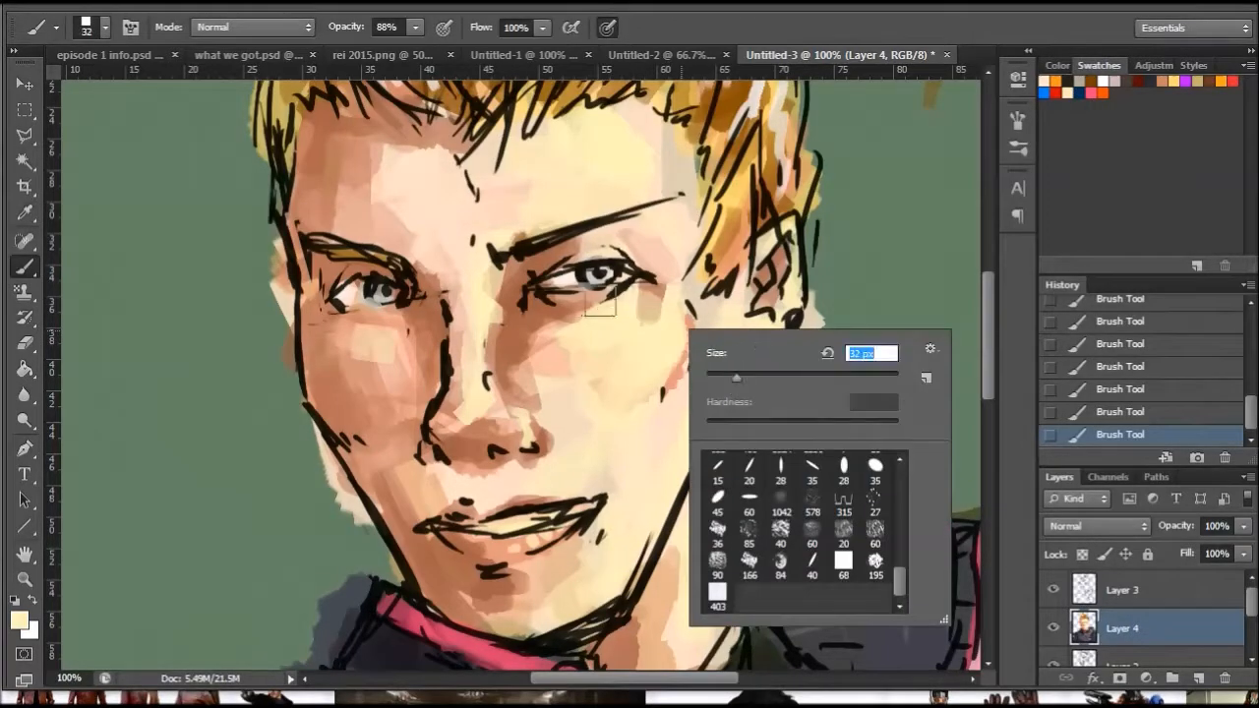
pyautogui.click(583, 298)
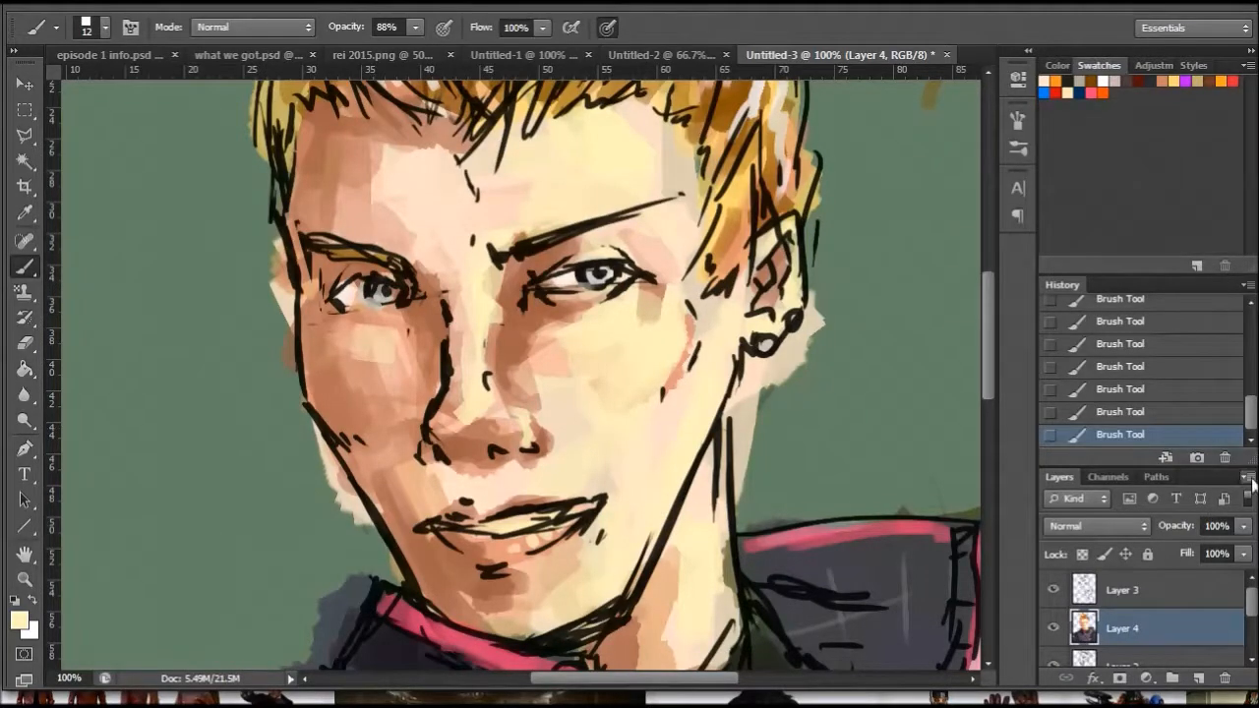
# - On Layer 3, erase the rough lower-lid lines of the right-hand eye with an 11 px eraser
pyautogui.click(1121, 589)
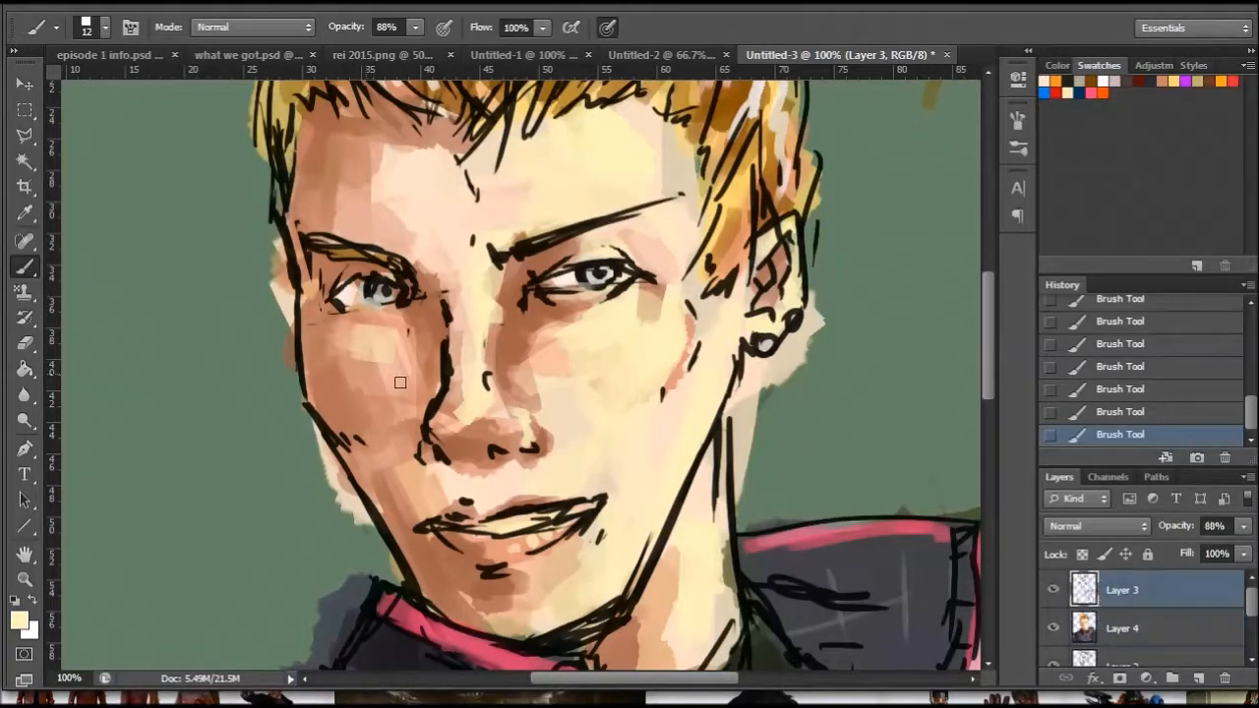
pyautogui.click(654, 241)
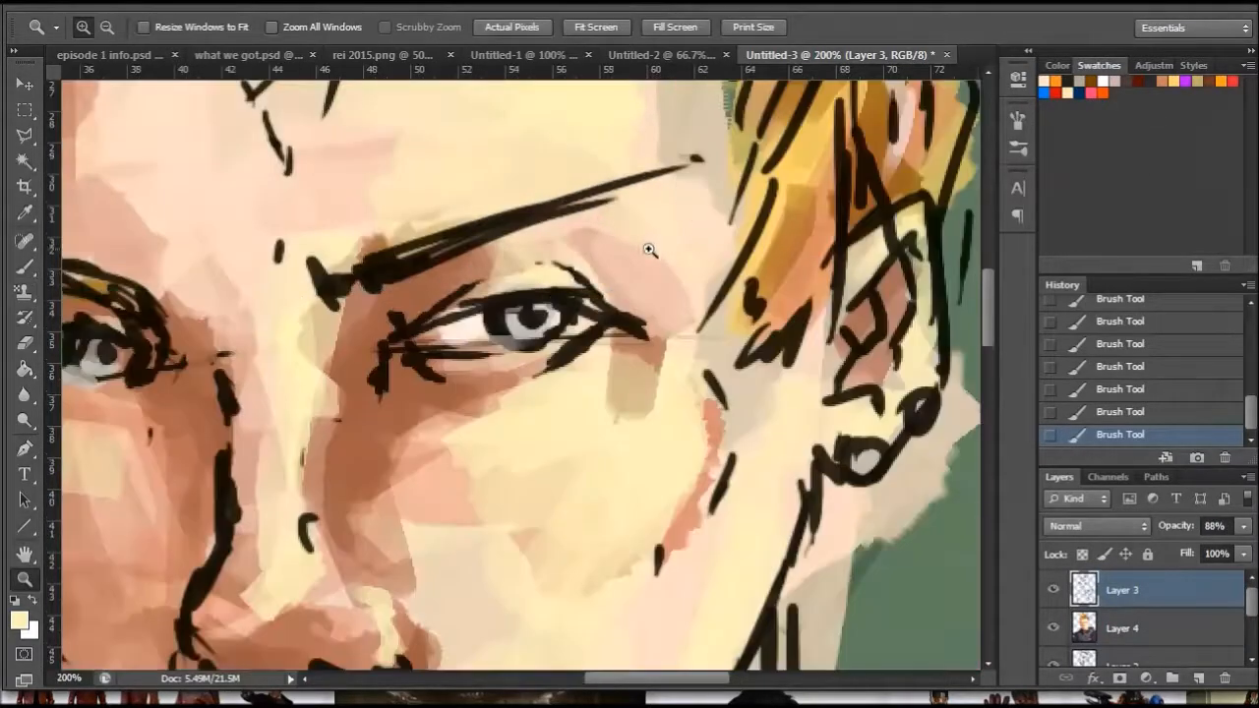
pyautogui.click(24, 343)
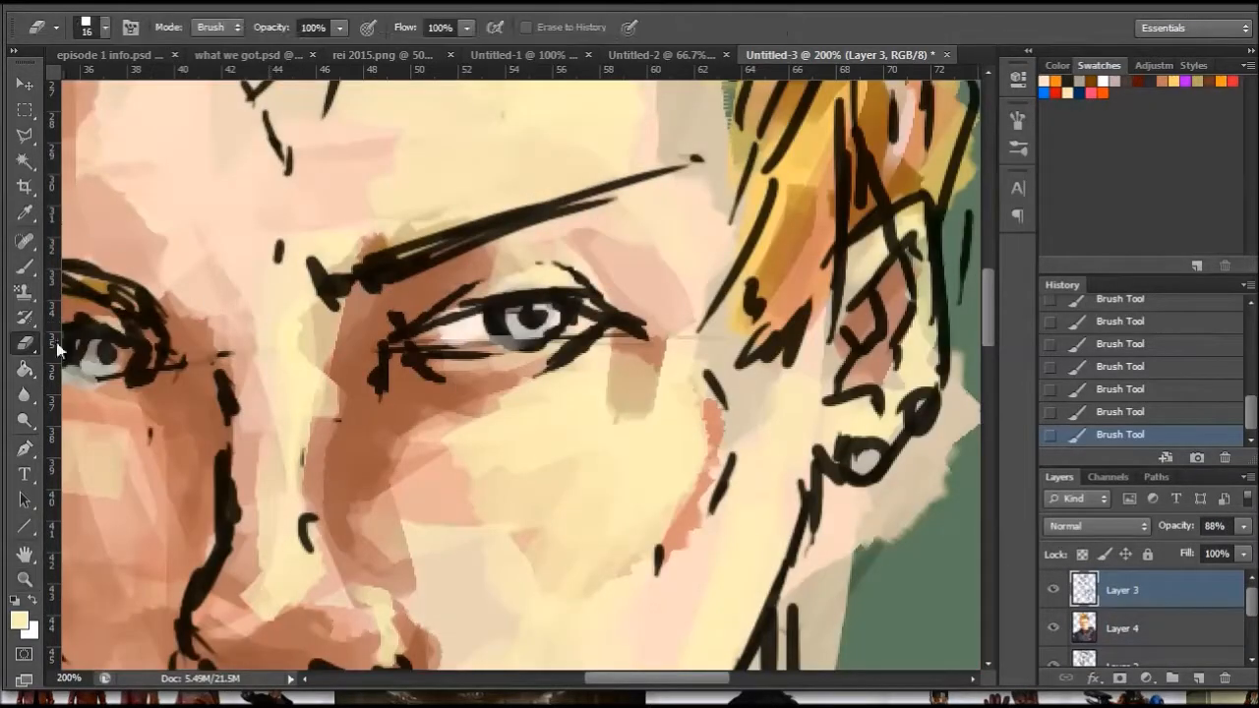
pyautogui.rightClick(485, 362)
pyautogui.moveTo(534, 427); pyautogui.dragTo(529, 426)
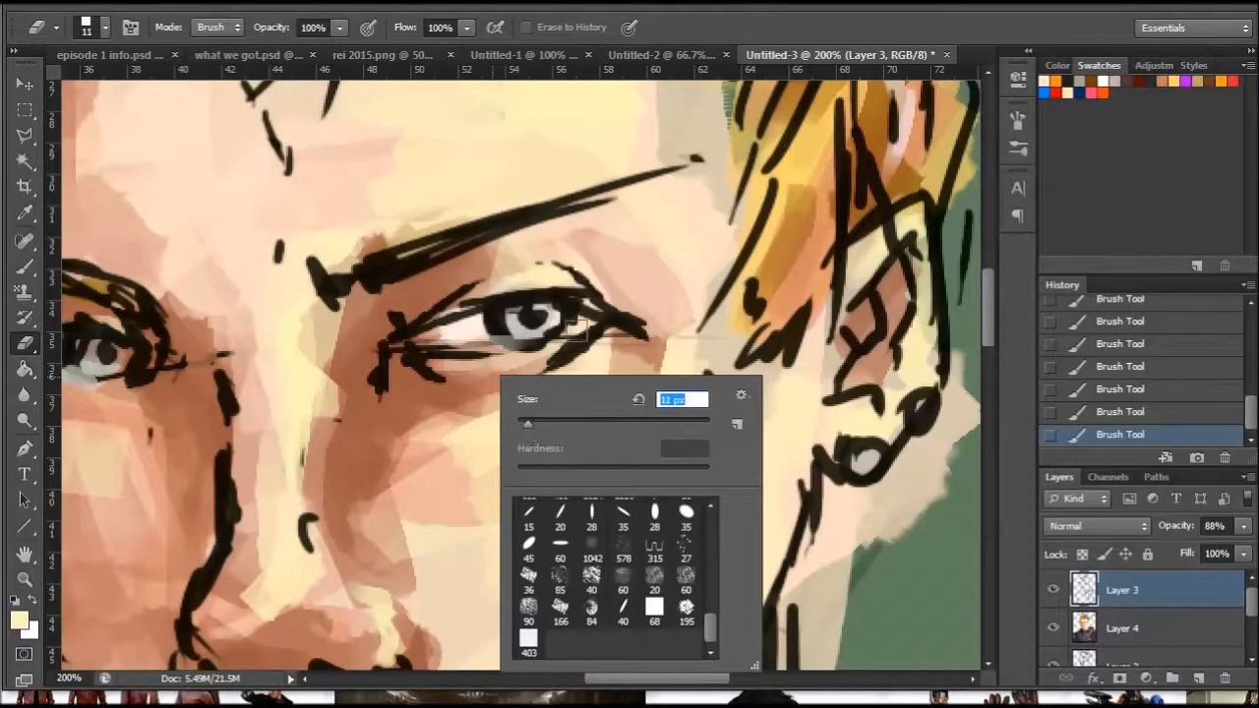
pyautogui.moveTo(581, 331)
pyautogui.mouseDown()
pyautogui.moveTo(559, 356)
pyautogui.moveTo(576, 343)
pyautogui.moveTo(544, 355)
pyautogui.moveTo(584, 338)
pyautogui.moveTo(523, 370)
pyautogui.moveTo(570, 361)
pyautogui.moveTo(506, 376)
pyautogui.moveTo(583, 352)
pyautogui.moveTo(429, 350)
pyautogui.moveTo(490, 359)
pyautogui.mouseUp()
pyautogui.moveTo(539, 370)
pyautogui.mouseDown()
pyautogui.moveTo(600, 339)
pyautogui.moveTo(591, 333)
pyautogui.moveTo(635, 341)
pyautogui.mouseUp()
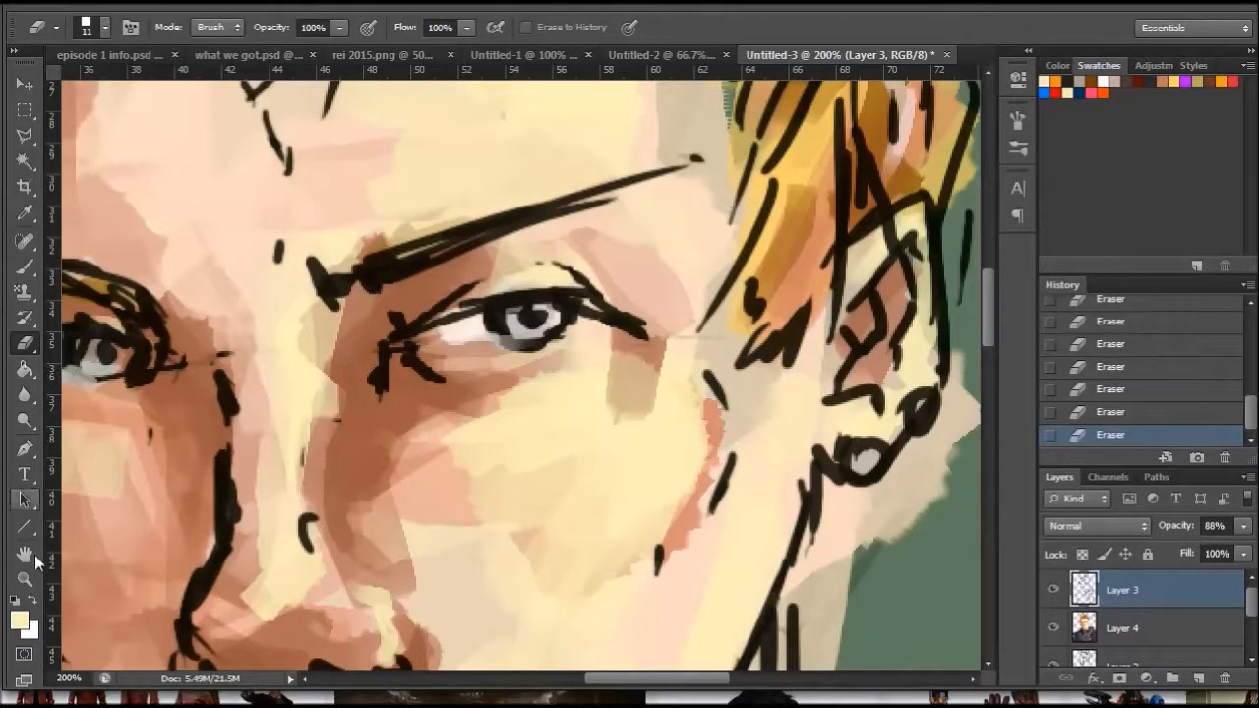
# - Redraw the right-hand eye's lower lid in black with a hard round brush set to 6 px
pyautogui.click(14, 599)
pyautogui.click(27, 277)
pyautogui.rightClick(491, 286)
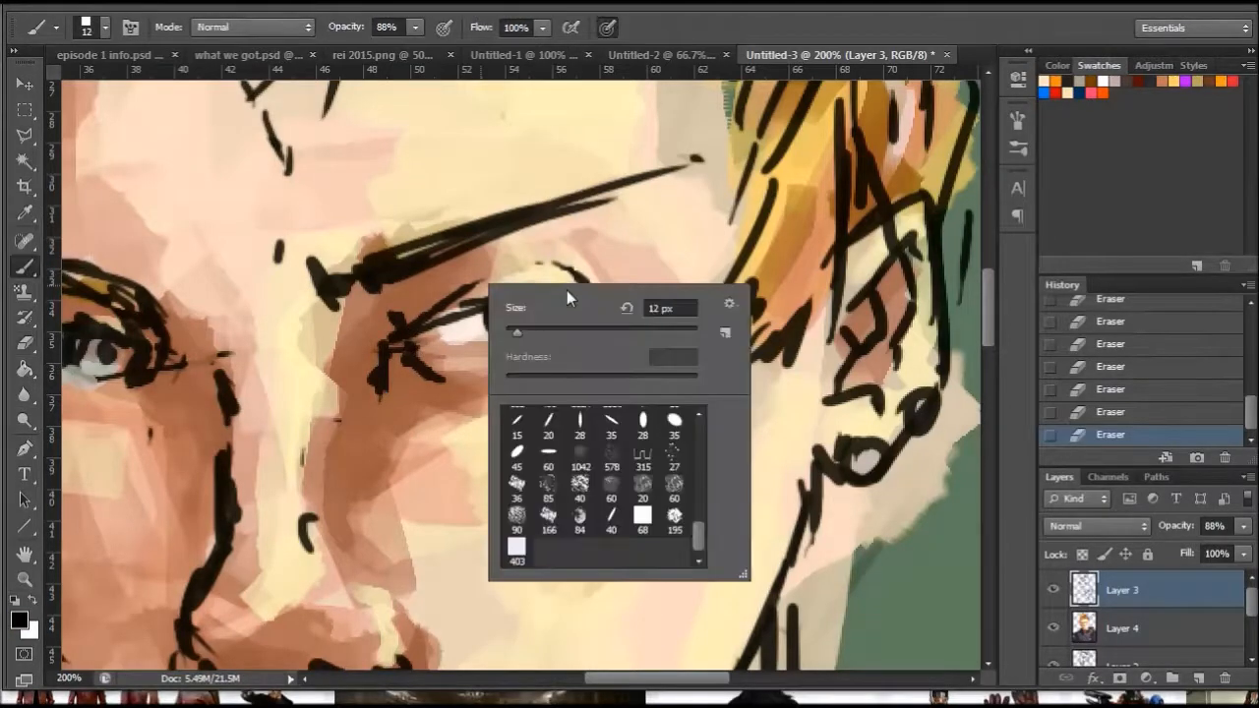
pyautogui.moveTo(701, 531); pyautogui.dragTo(698, 437)
pyautogui.click(547, 418)
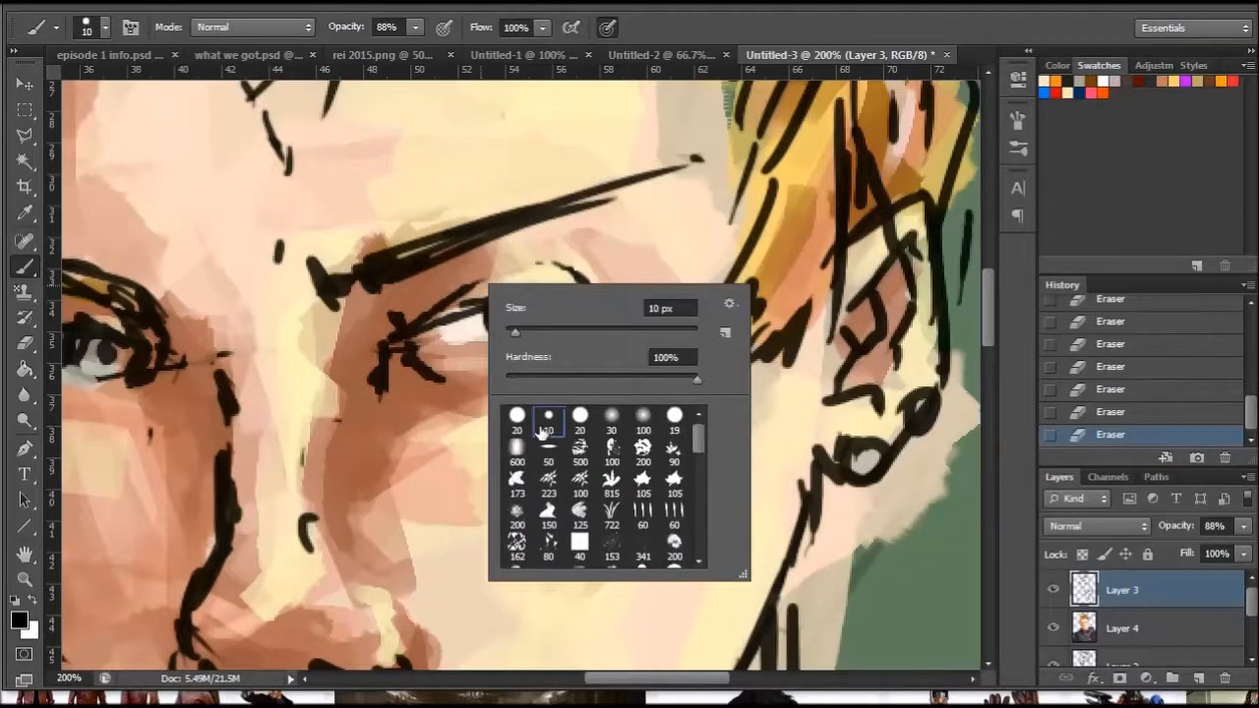
pyautogui.moveTo(514, 333); pyautogui.dragTo(511, 334)
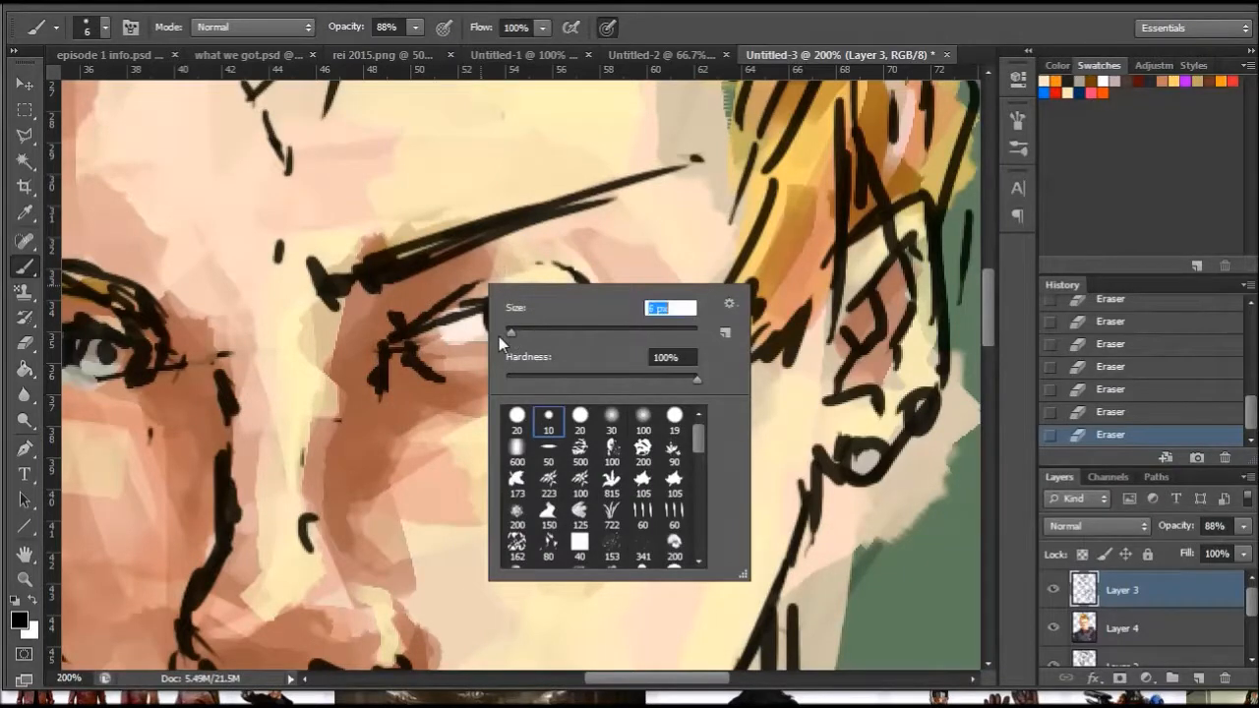
pyautogui.moveTo(414, 355); pyautogui.dragTo(456, 364)
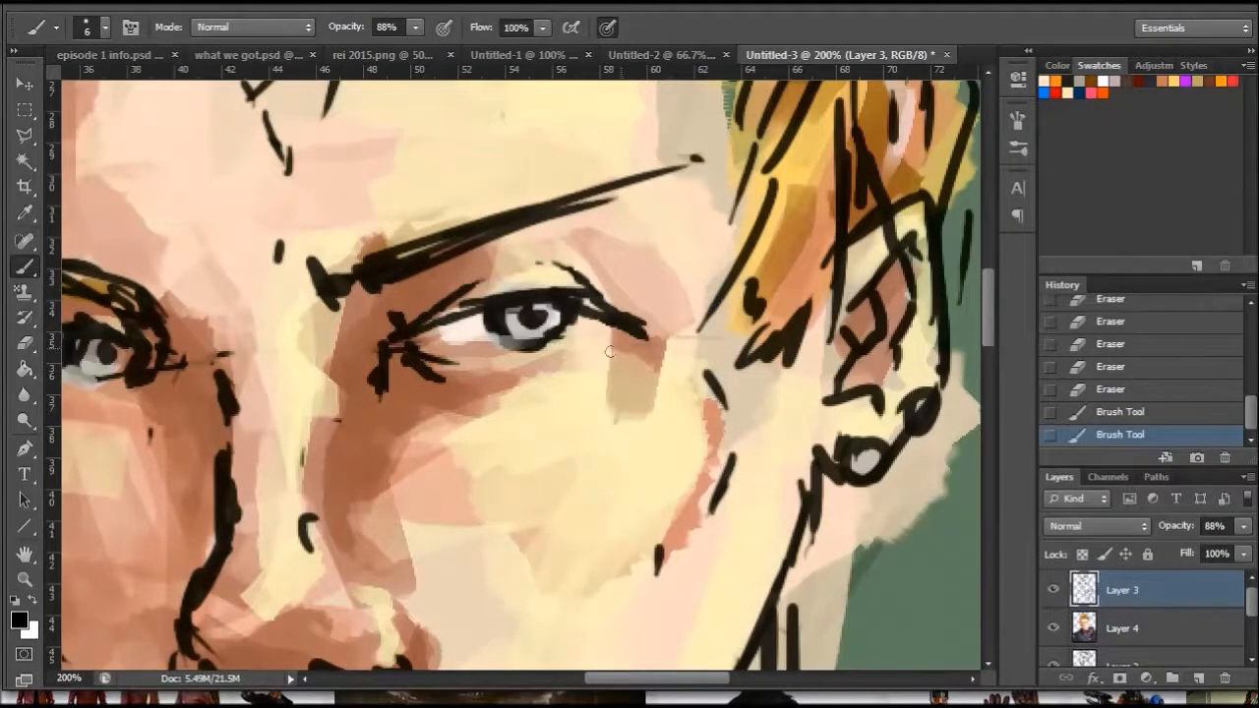
pyautogui.moveTo(604, 340)
pyautogui.mouseDown()
pyautogui.moveTo(621, 330)
pyautogui.moveTo(572, 354)
pyautogui.mouseUp()
pyautogui.moveTo(617, 336)
pyautogui.mouseDown()
pyautogui.moveTo(571, 355)
pyautogui.moveTo(602, 350)
pyautogui.mouseUp()
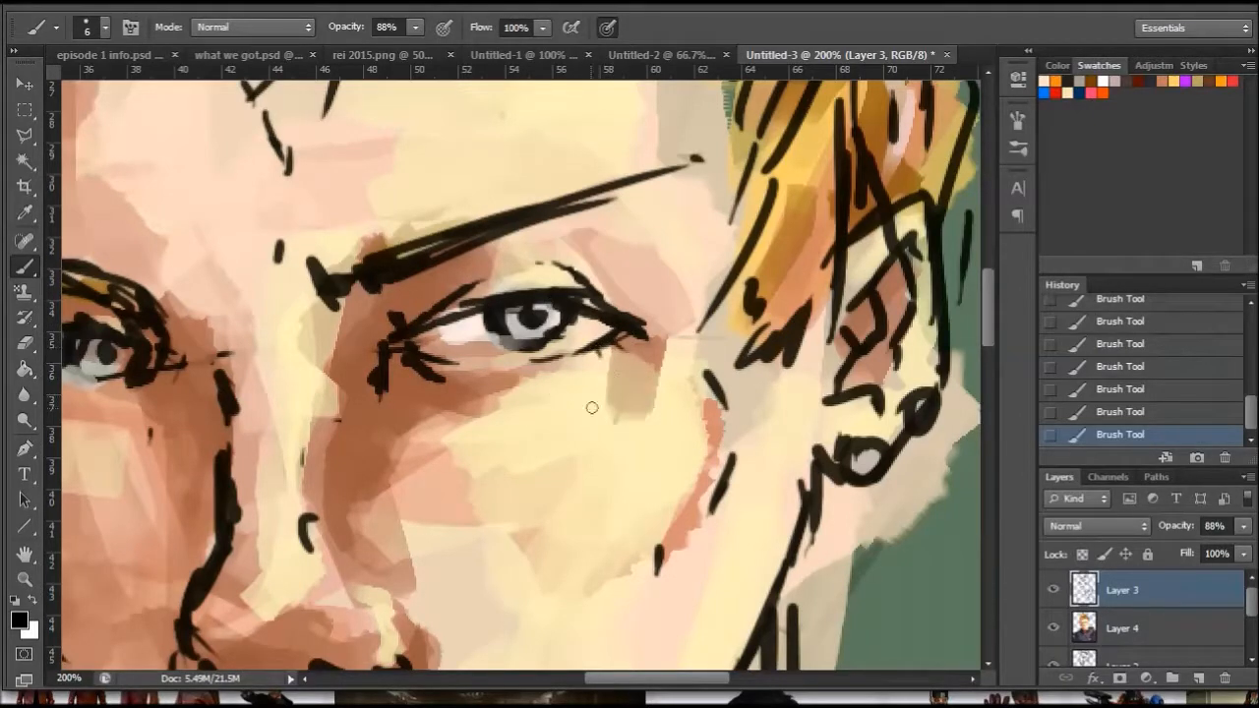
# - Erase the stray line work at the inner corner of the left-hand eye
pyautogui.moveTo(617, 678); pyautogui.dragTo(577, 678)
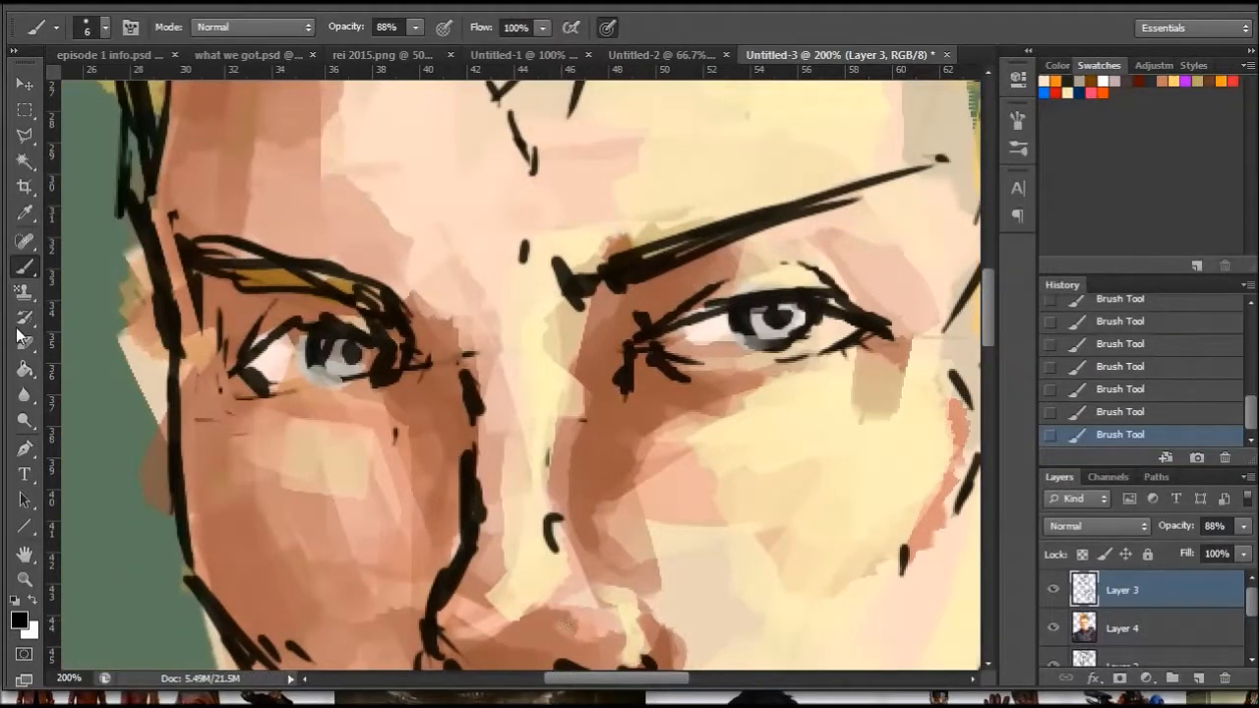
pyautogui.click(25, 342)
pyautogui.moveTo(417, 362)
pyautogui.mouseDown()
pyautogui.moveTo(396, 389)
pyautogui.moveTo(400, 370)
pyautogui.moveTo(394, 386)
pyautogui.moveTo(401, 376)
pyautogui.moveTo(359, 393)
pyautogui.moveTo(393, 381)
pyautogui.moveTo(374, 393)
pyautogui.moveTo(387, 396)
pyautogui.moveTo(408, 360)
pyautogui.mouseUp()
# - Redraw the left-hand eye's iris, inner corner and upper-lid lines in black with the 6 px brush
pyautogui.click(25, 267)
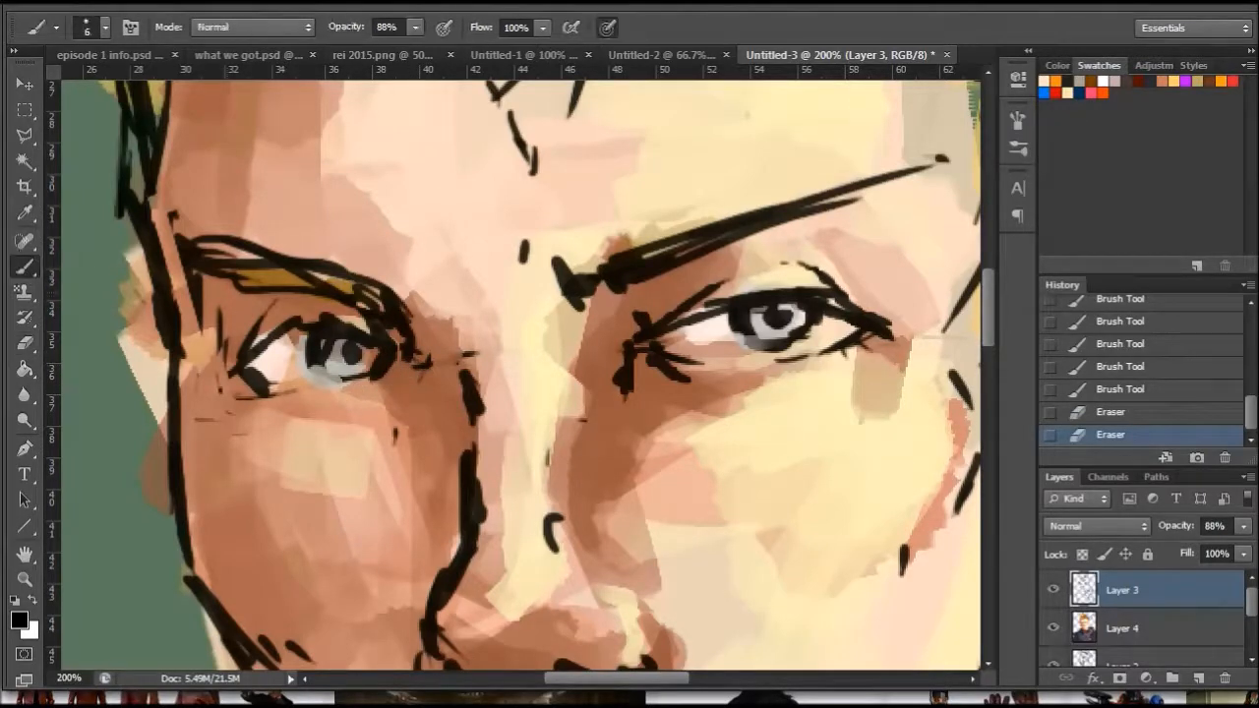
pyautogui.moveTo(328, 329)
pyautogui.mouseDown()
pyautogui.moveTo(407, 333)
pyautogui.moveTo(361, 338)
pyautogui.moveTo(427, 365)
pyautogui.mouseUp()
pyautogui.moveTo(419, 356); pyautogui.dragTo(409, 372)
pyautogui.moveTo(403, 362); pyautogui.dragTo(407, 367)
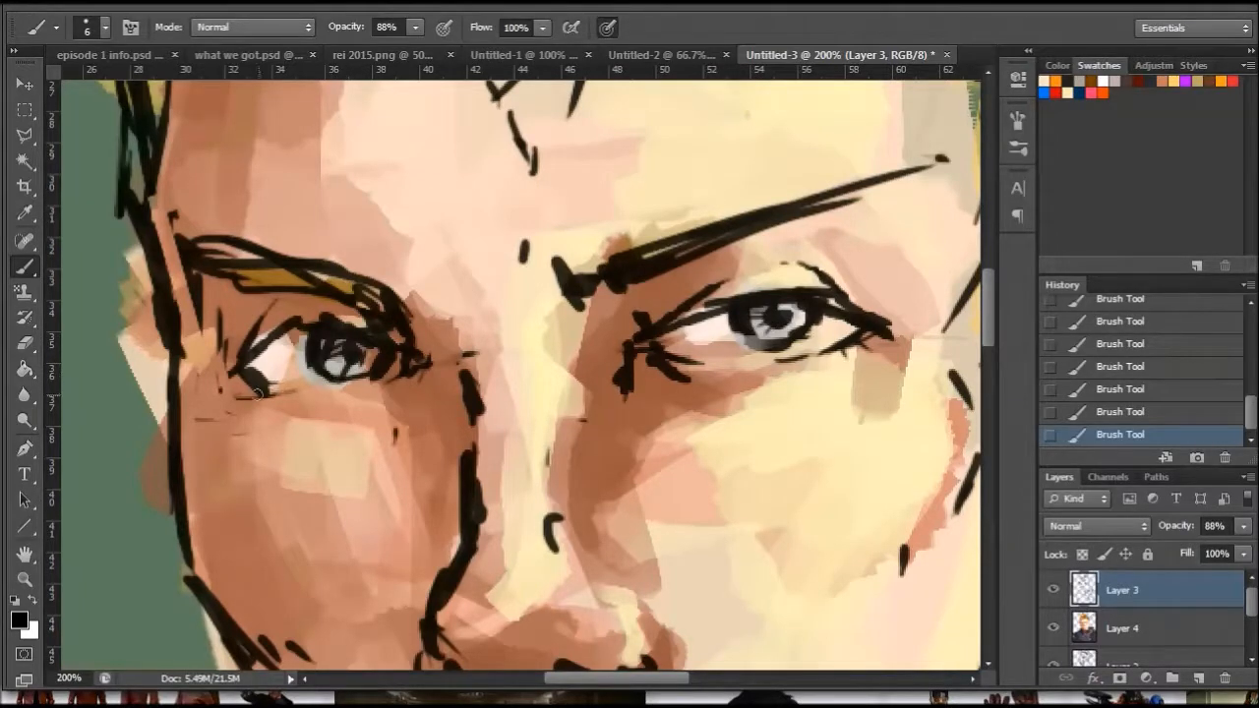
pyautogui.moveTo(393, 317); pyautogui.dragTo(423, 342)
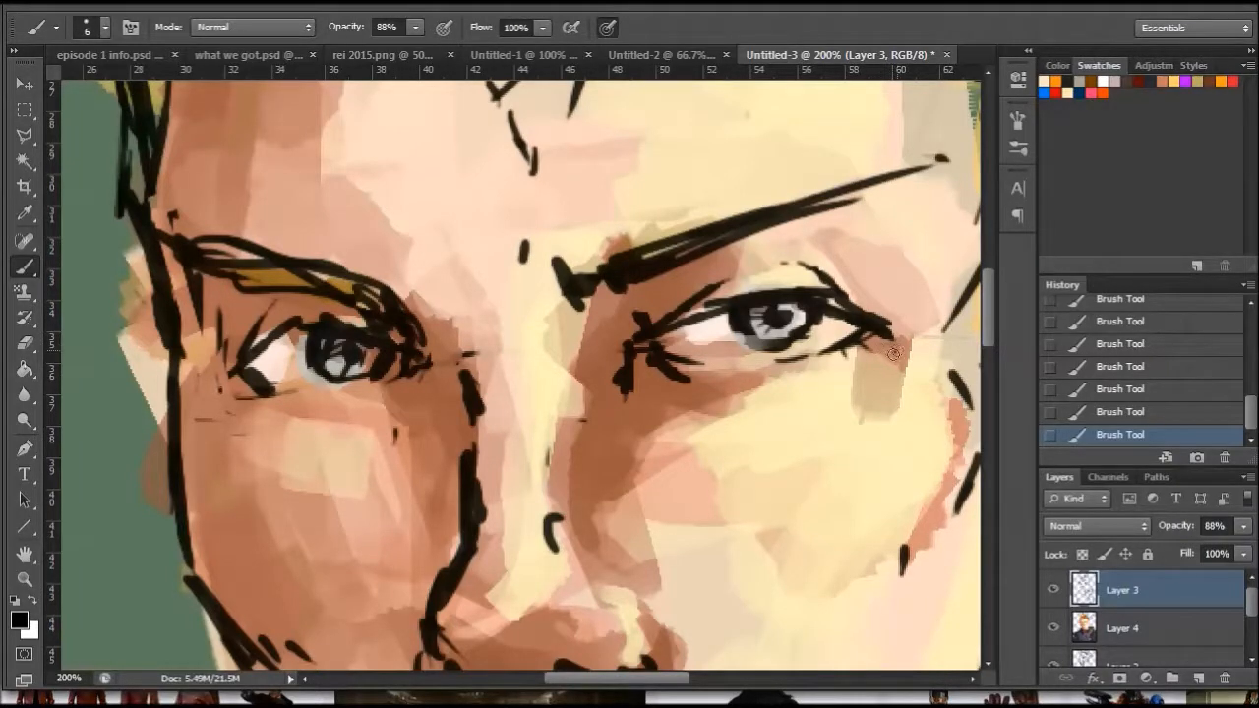
# - Erase the stray lines above the right-hand eye and around the left-hand eye with the 11 px eraser
pyautogui.click(26, 343)
pyautogui.moveTo(794, 259)
pyautogui.mouseDown()
pyautogui.moveTo(848, 286)
pyautogui.moveTo(810, 270)
pyautogui.moveTo(741, 279)
pyautogui.mouseUp()
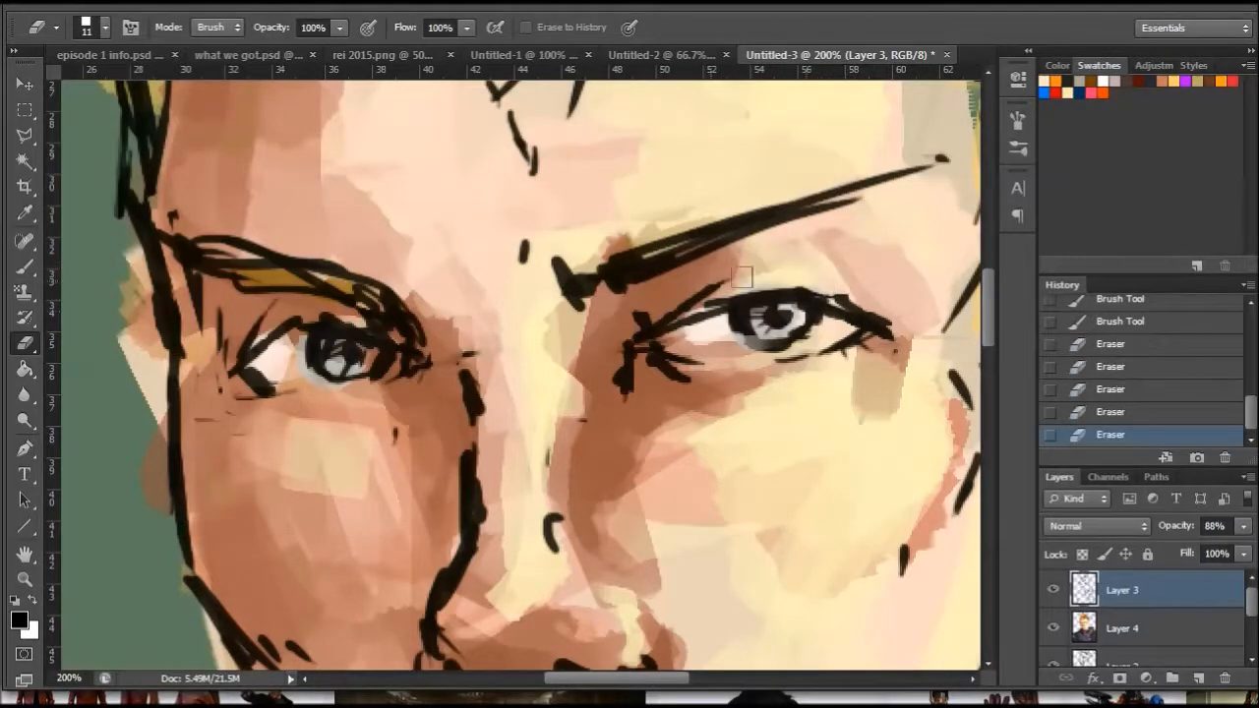
pyautogui.moveTo(209, 342)
pyautogui.mouseDown()
pyautogui.moveTo(211, 325)
pyautogui.moveTo(198, 324)
pyautogui.mouseUp()
pyautogui.moveTo(201, 402); pyautogui.dragTo(337, 426)
pyautogui.moveTo(247, 397); pyautogui.dragTo(334, 410)
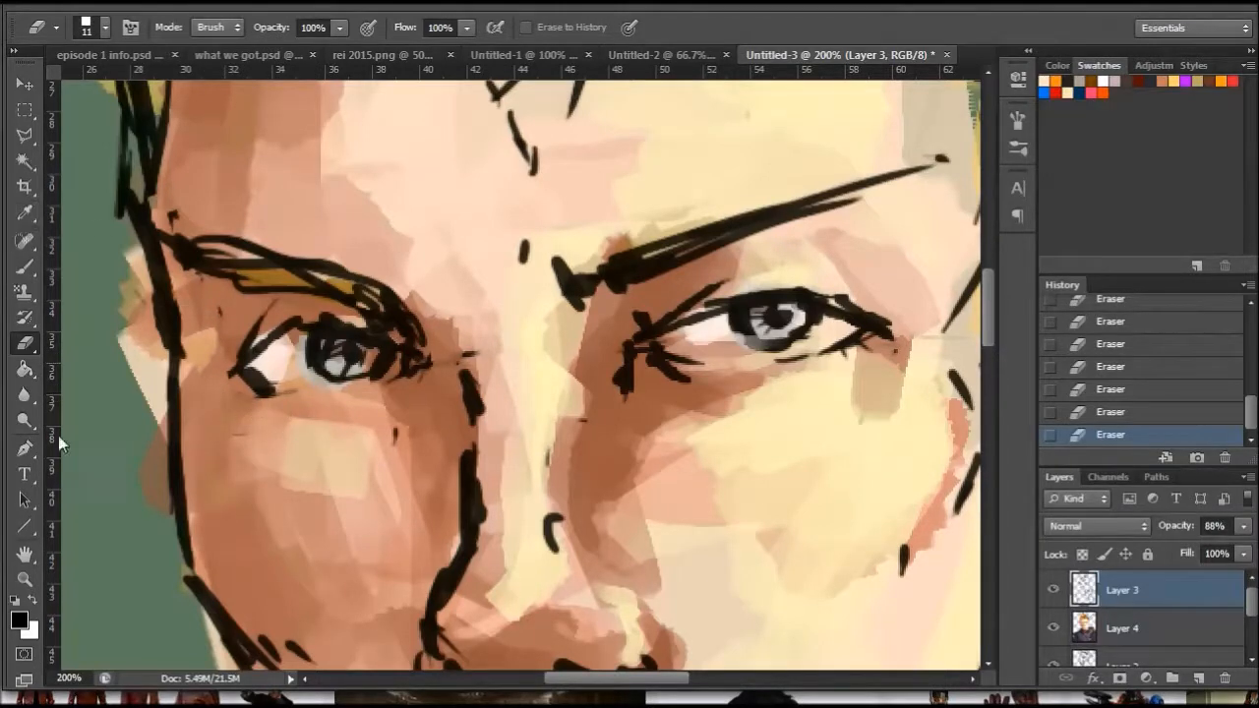
# - Review the whole portrait at reduced magnification, from the hair down to the jacket
pyautogui.click(25, 579)
pyautogui.rightClick(544, 374)
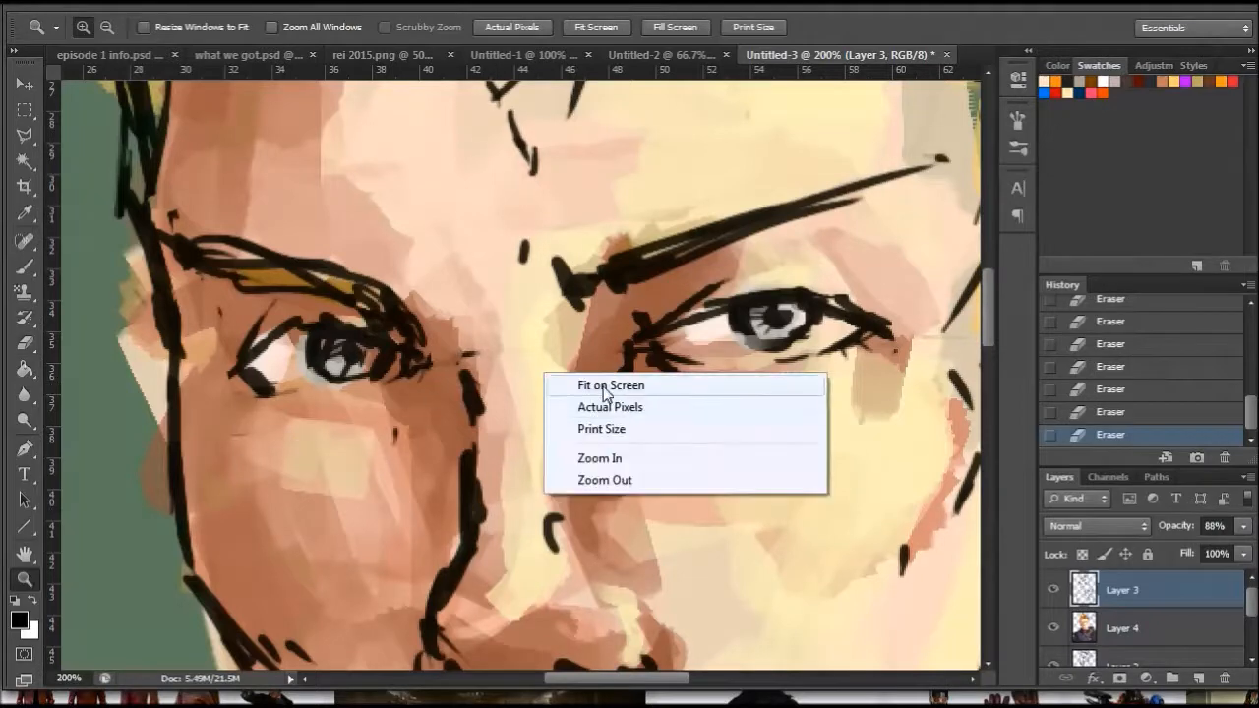
pyautogui.click(602, 385)
pyautogui.click(556, 328)
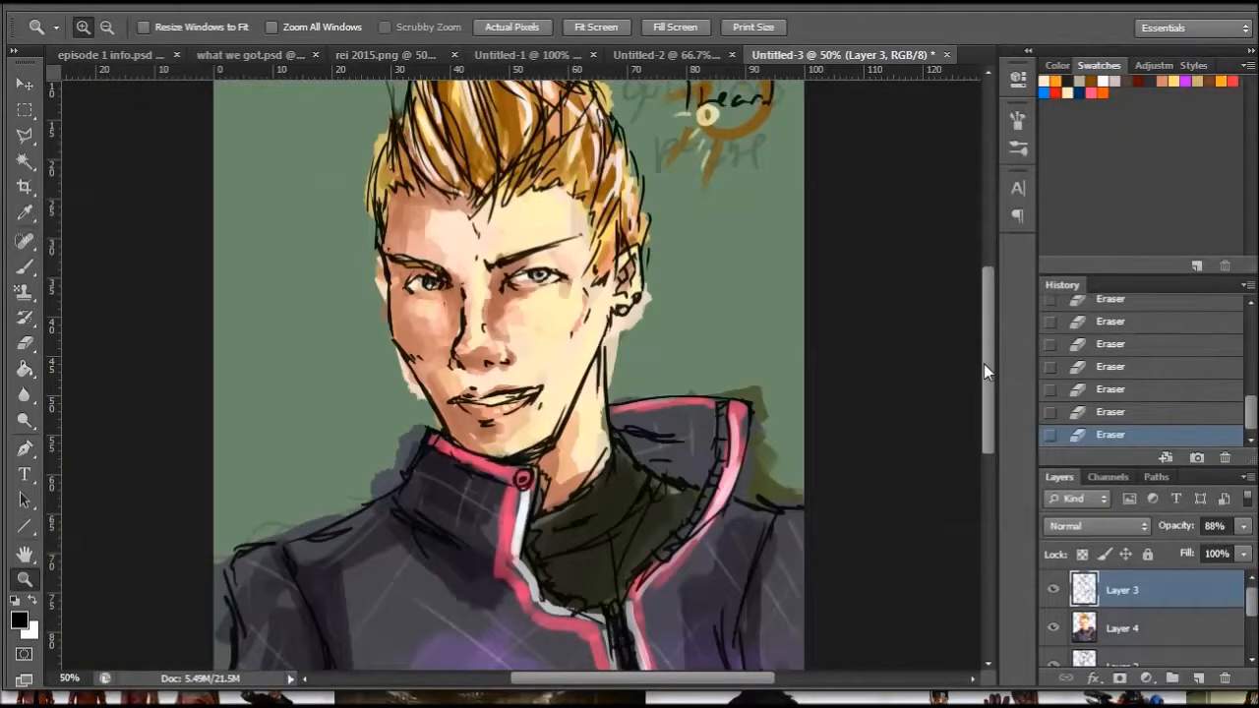
pyautogui.scroll(-3, 983, 364)
pyautogui.scroll(3, 981, 357)
pyautogui.scroll(2, 978, 359)
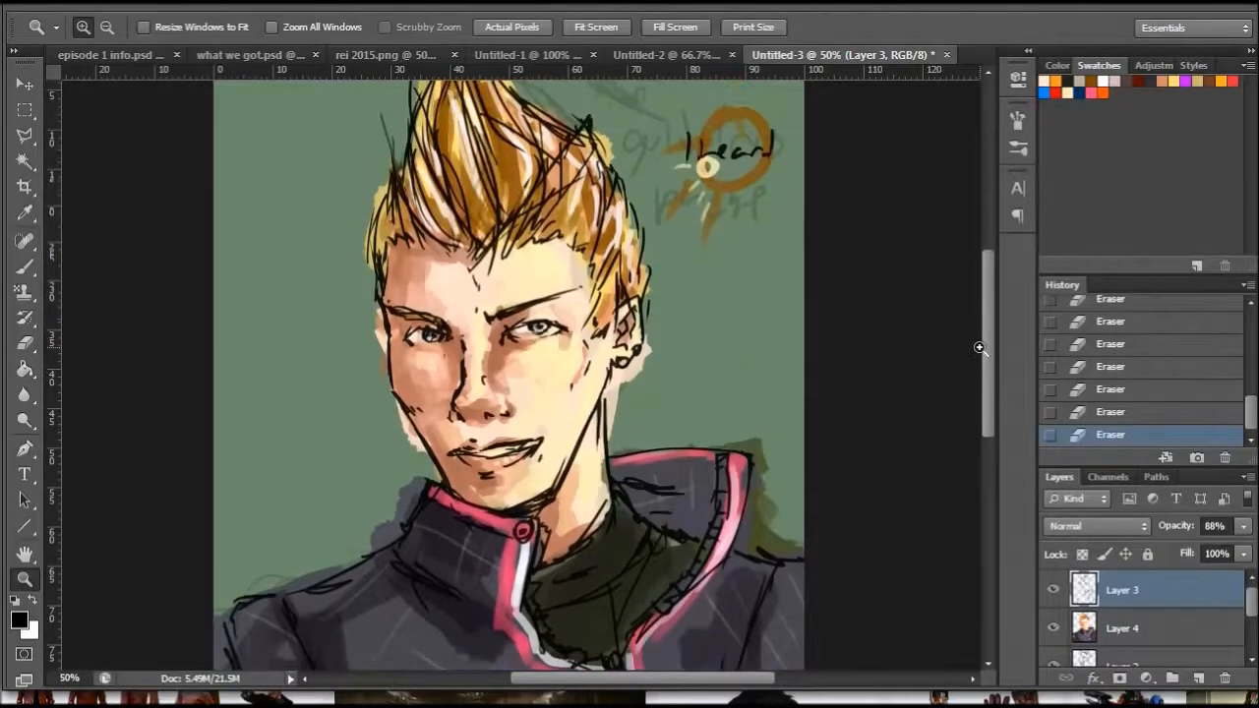
pyautogui.click(1132, 661)
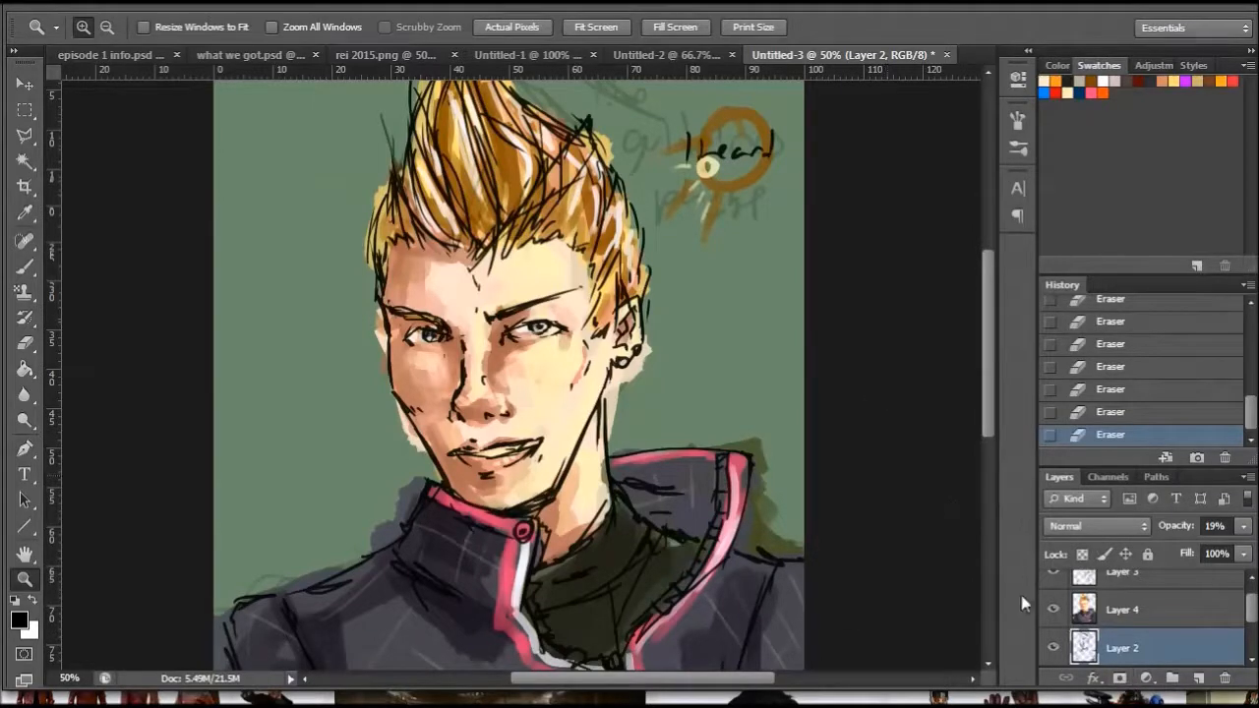
pyautogui.moveTo(983, 377)
pyautogui.mouseDown()
pyautogui.moveTo(986, 347)
pyautogui.moveTo(985, 448)
pyautogui.moveTo(981, 379)
pyautogui.moveTo(984, 394)
pyautogui.mouseUp()
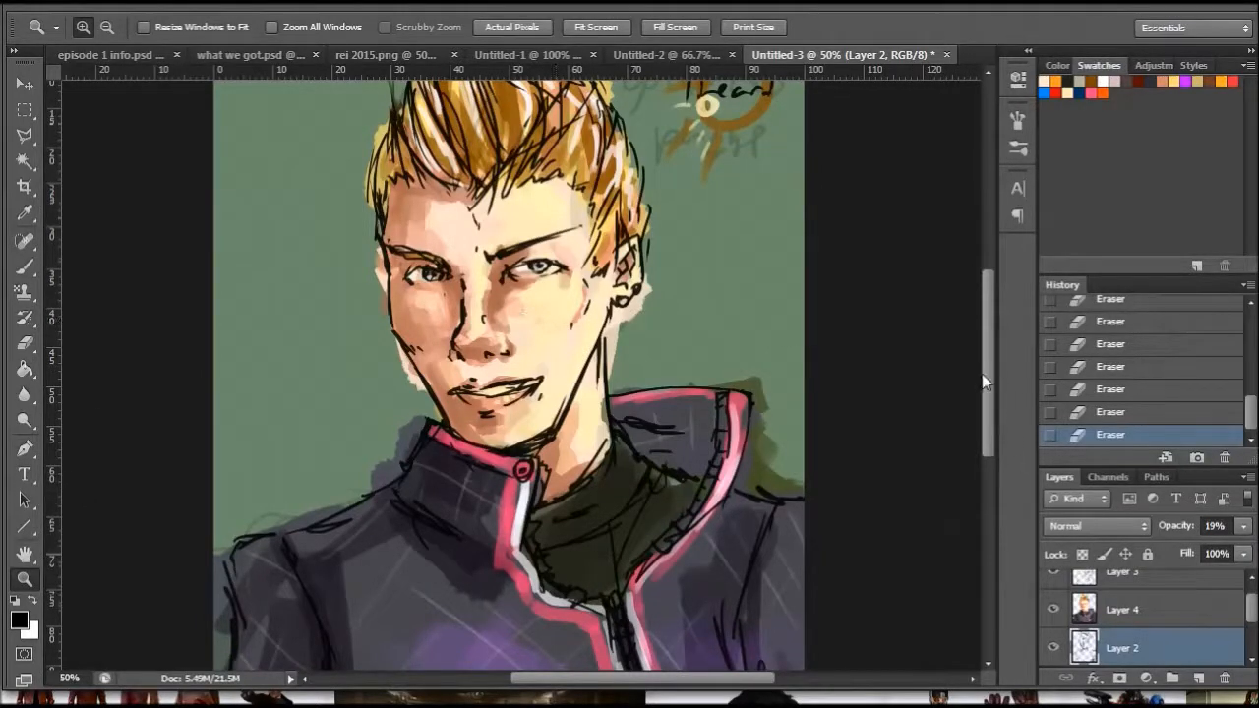
pyautogui.moveTo(986, 373); pyautogui.dragTo(984, 360)
pyautogui.rightClick(233, 456)
pyautogui.click(293, 567)
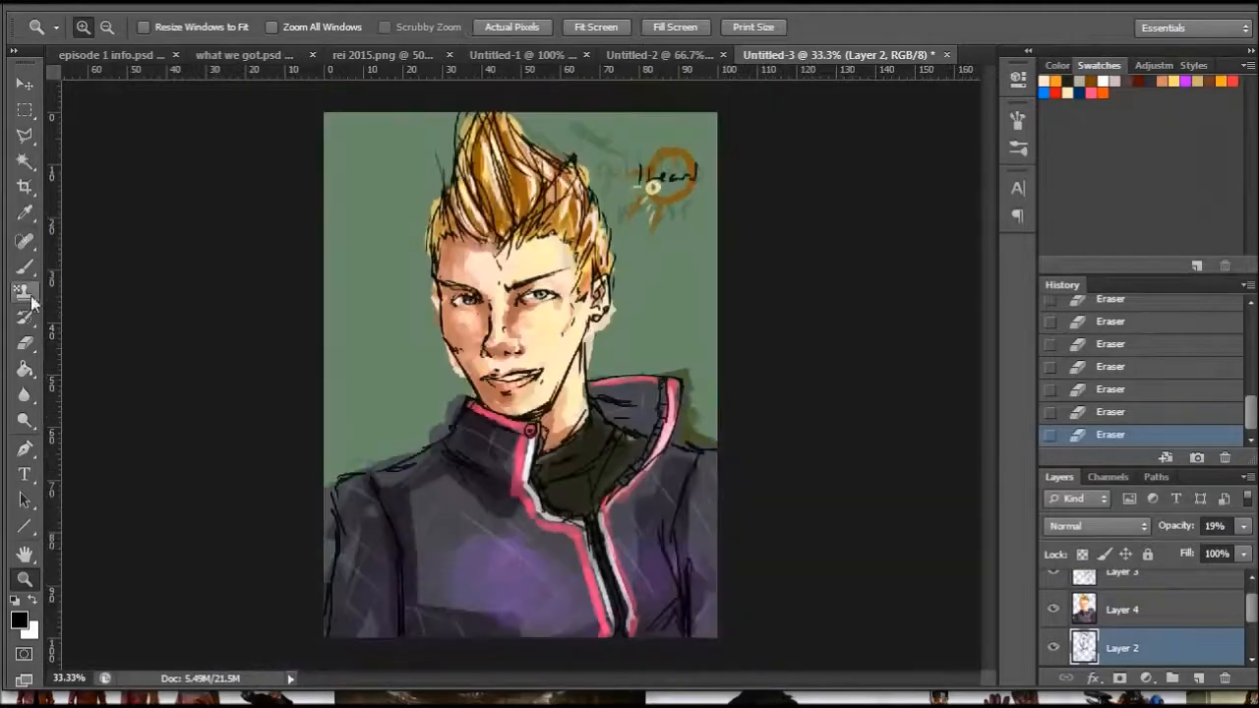
# - Set the brush's foreground colour to a muted slate blue, starting from the dark blue swatch
pyautogui.press('b')
pyautogui.click(1080, 92)
pyautogui.click(22, 619)
pyautogui.click(728, 420)
pyautogui.moveTo(729, 421); pyautogui.dragTo(743, 446)
pyautogui.click(1097, 278)
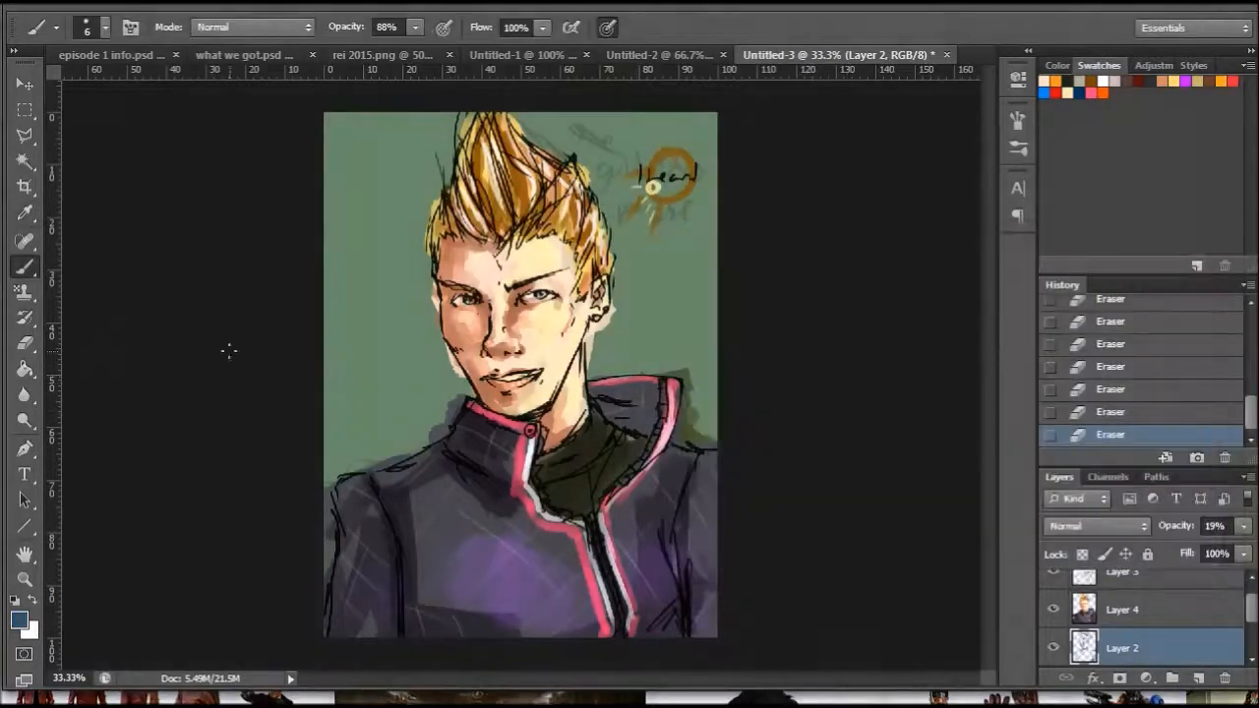
# - Choose the square 68 px brush preset and enlarge it to 825 px
pyautogui.rightClick(484, 347)
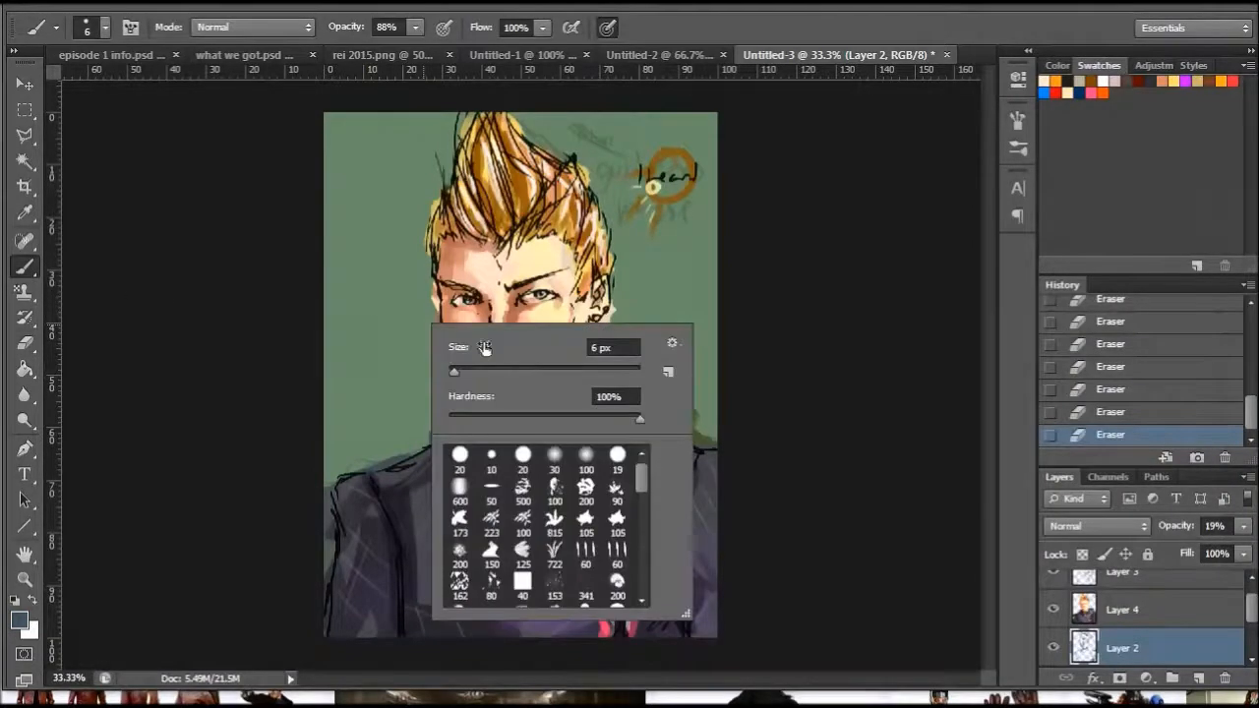
pyautogui.scroll(-10, 593, 542)
pyautogui.click(586, 559)
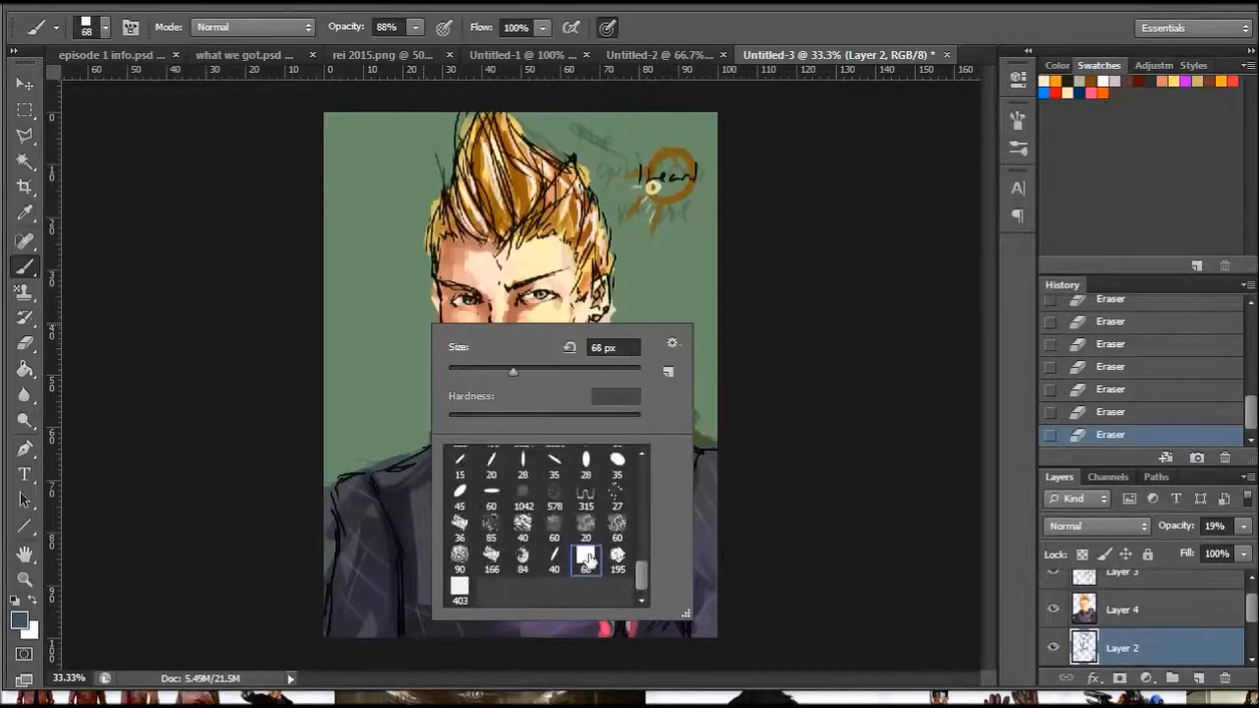
pyautogui.click(621, 374)
pyautogui.moveTo(344, 421); pyautogui.dragTo(389, 510)
pyautogui.moveTo(482, 407)
pyautogui.mouseDown()
pyautogui.moveTo(690, 397)
pyautogui.moveTo(716, 429)
pyautogui.mouseUp()
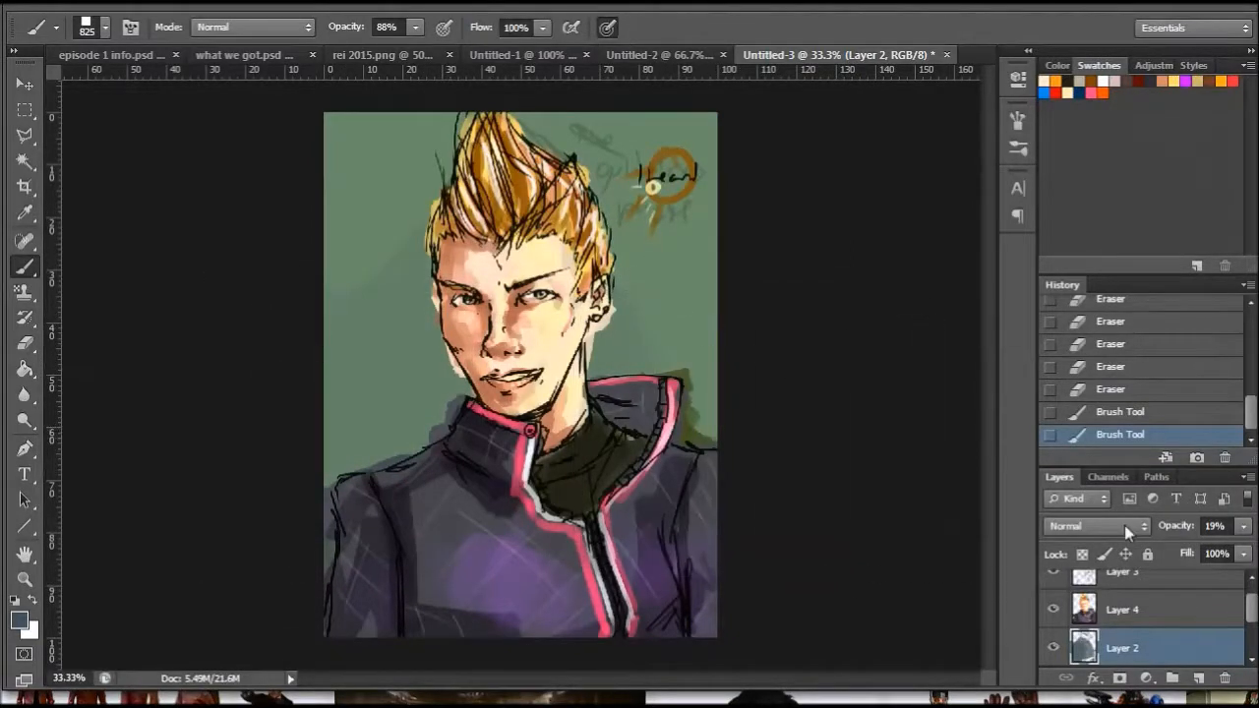
pyautogui.hotkey('ctrl', 'alt', 'z')
pyautogui.hotkey('ctrl', 'alt', 'z')
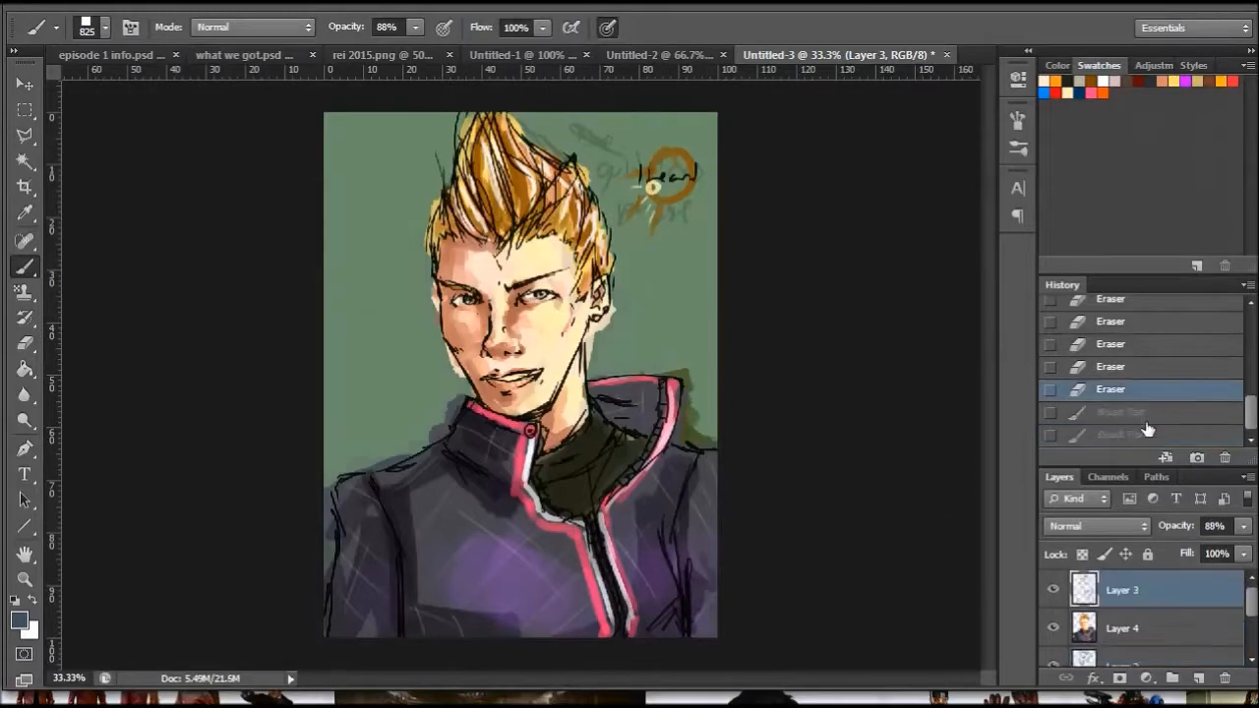
# - Add a new layer directly above Layer 2 and block in broad slate-blue background strokes behind the figure
pyautogui.click(1131, 663)
pyautogui.click(1198, 677)
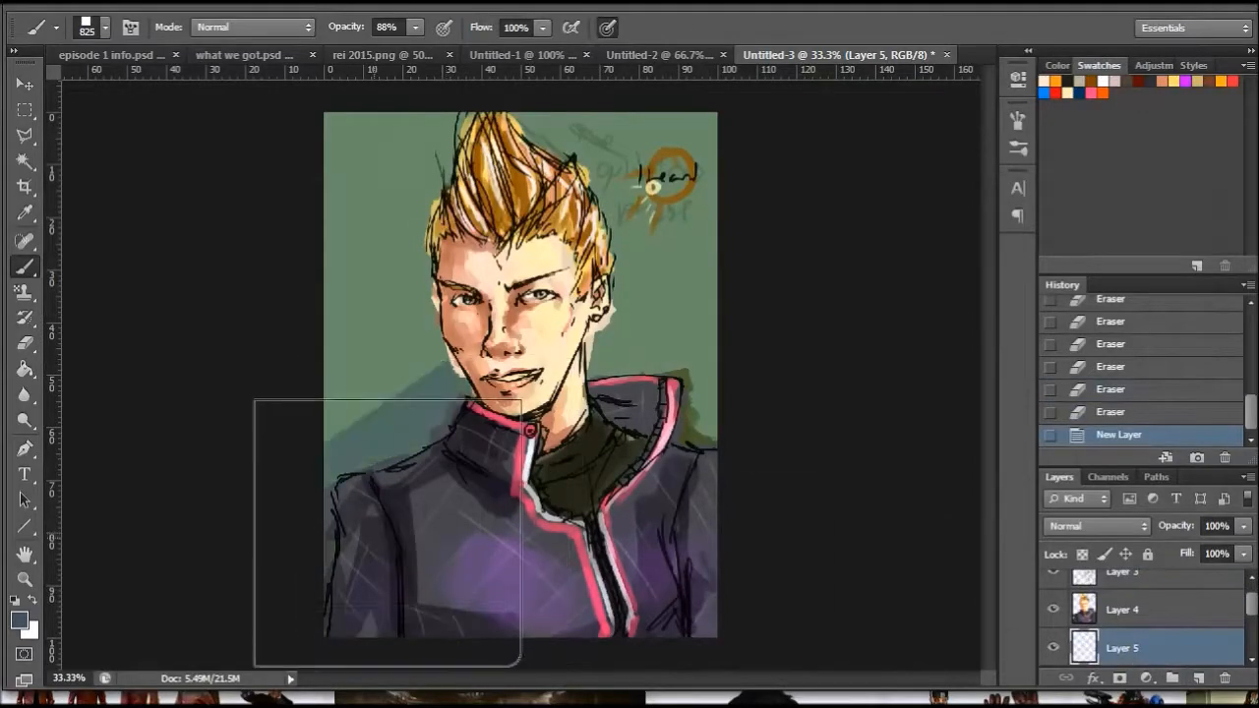
pyautogui.moveTo(390, 526); pyautogui.dragTo(696, 434)
pyautogui.moveTo(447, 425); pyautogui.dragTo(649, 208)
pyautogui.moveTo(391, 426)
pyautogui.mouseDown()
pyautogui.moveTo(603, 167)
pyautogui.moveTo(492, 285)
pyautogui.mouseUp()
# - Reduce the square brush to 43 px and set the foreground colour to dark blue 1b2a34
pyautogui.rightClick(279, 387)
pyautogui.rightClick(568, 367)
pyautogui.click(626, 413)
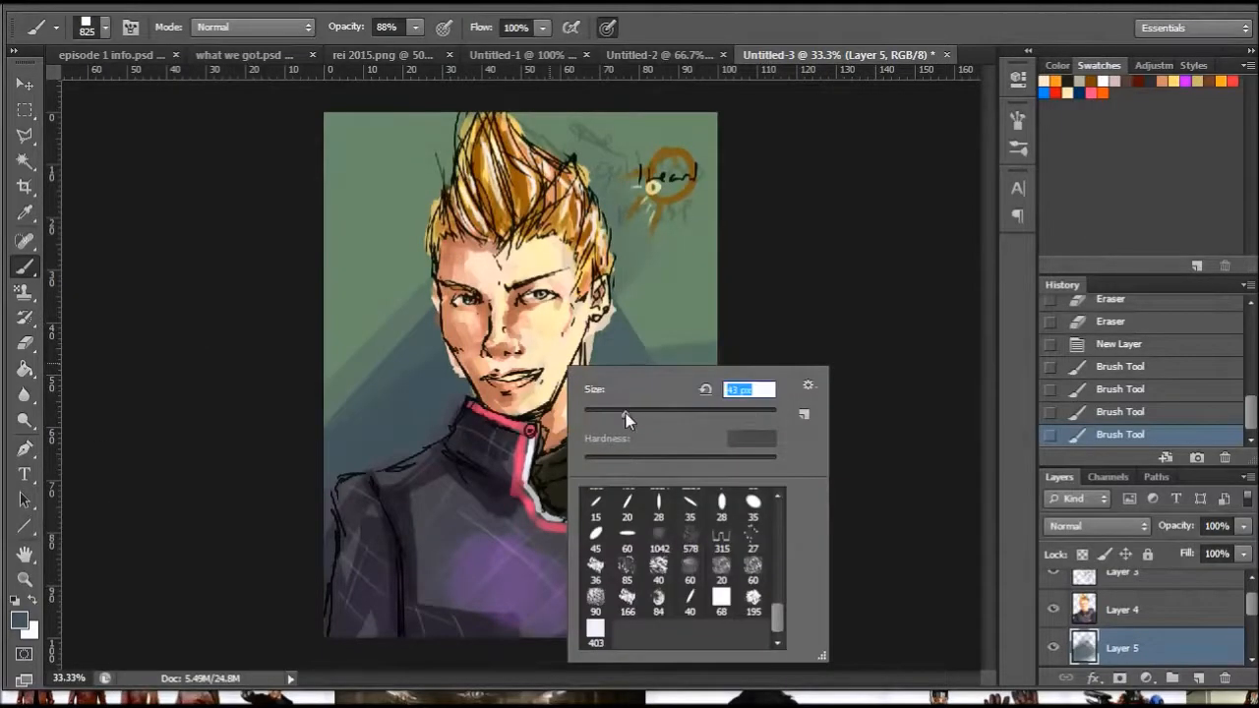
pyautogui.click(333, 486)
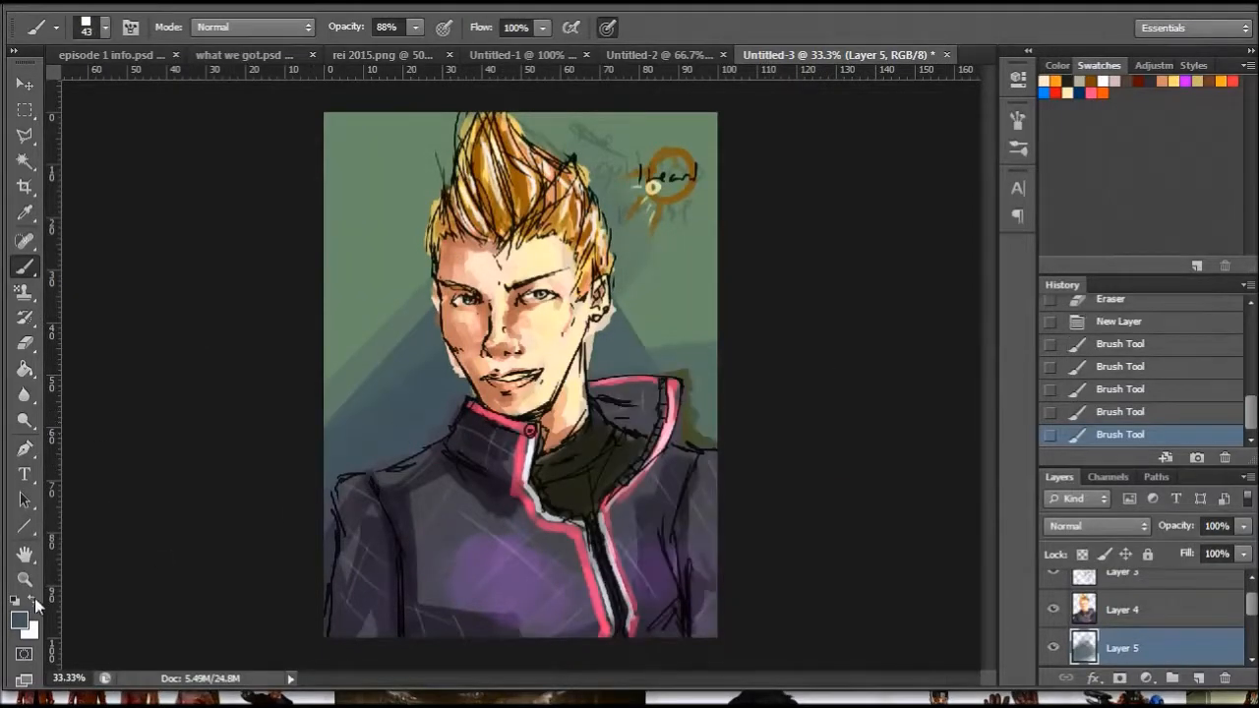
pyautogui.click(20, 620)
pyautogui.moveTo(801, 469); pyautogui.dragTo(807, 484)
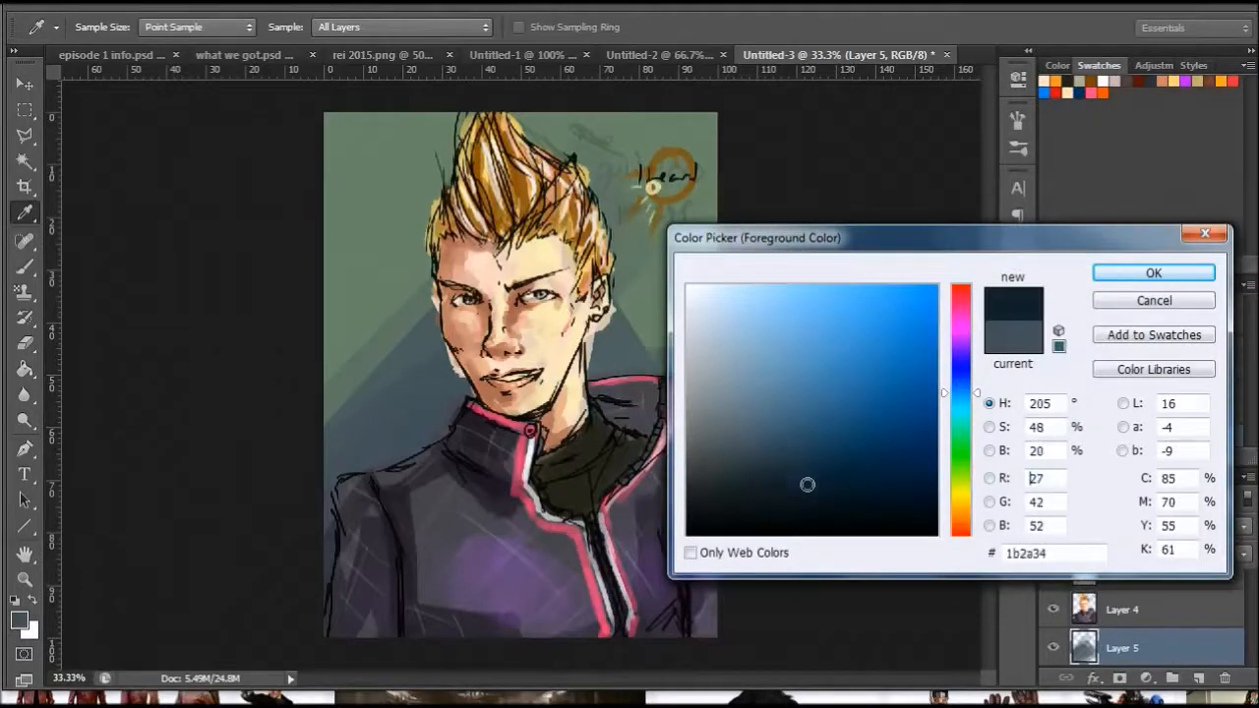
pyautogui.click(1153, 272)
# - Paint dark blue diagonal bands across the background behind the shoulders with the square brush at 71 px
pyautogui.rightClick(653, 478)
pyautogui.click(732, 512)
pyautogui.moveTo(328, 560); pyautogui.dragTo(715, 428)
pyautogui.moveTo(675, 366); pyautogui.dragTo(731, 281)
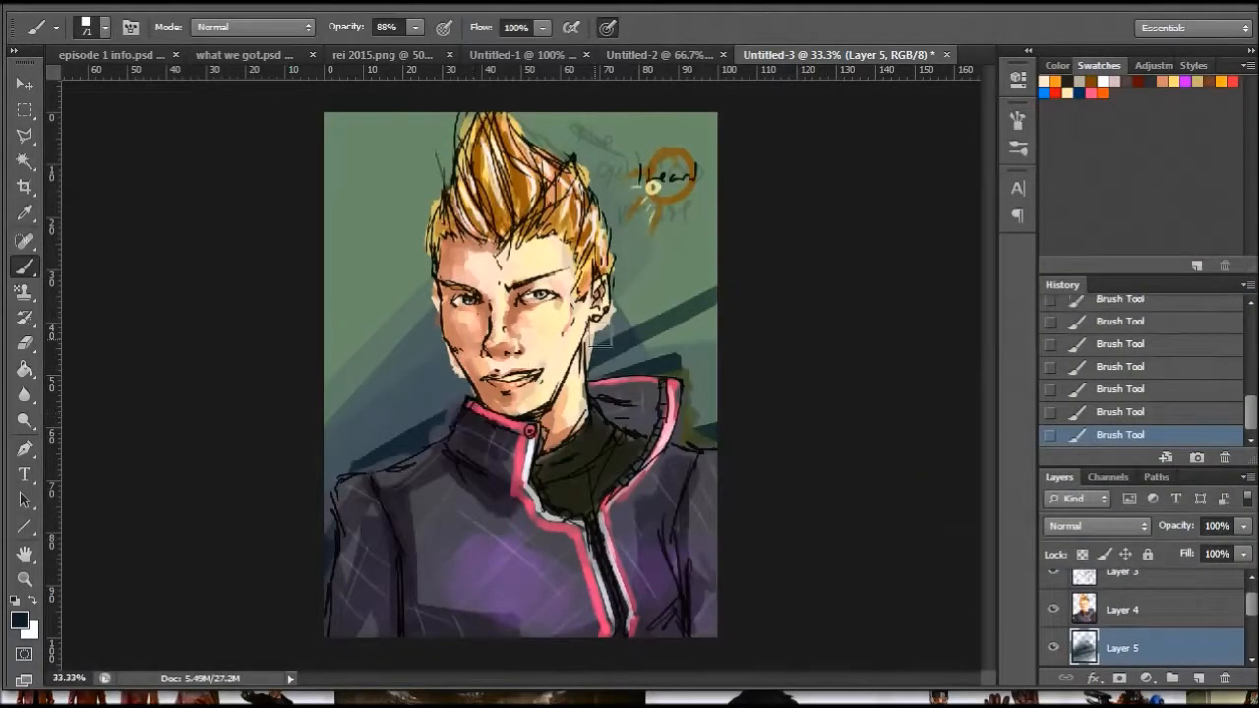
pyautogui.moveTo(552, 362); pyautogui.dragTo(726, 289)
# - Layer wider dark diagonal strokes across the background behind the shoulders and neck with the brush at 135 px
pyautogui.rightClick(683, 396)
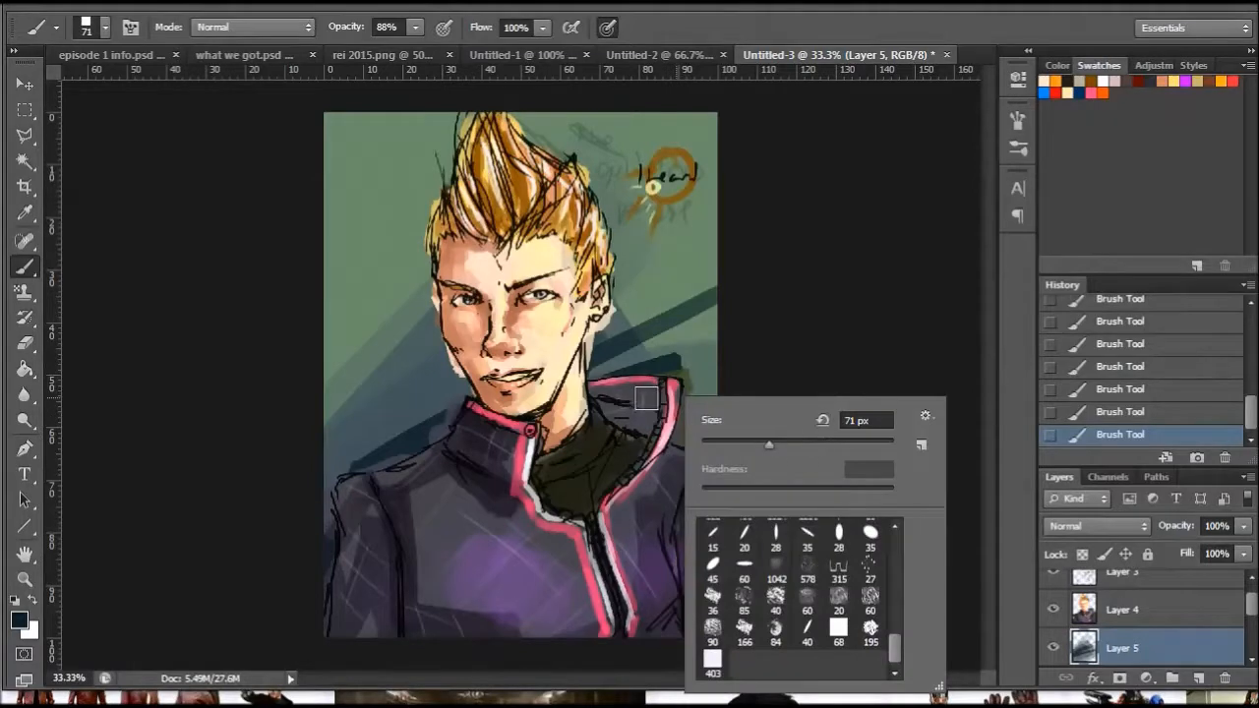
pyautogui.click(815, 442)
pyautogui.moveTo(327, 526)
pyautogui.mouseDown()
pyautogui.moveTo(583, 462)
pyautogui.moveTo(661, 377)
pyautogui.mouseUp()
pyautogui.moveTo(326, 457)
pyautogui.mouseDown()
pyautogui.moveTo(522, 378)
pyautogui.moveTo(726, 332)
pyautogui.mouseUp()
pyautogui.moveTo(325, 462); pyautogui.dragTo(827, 249)
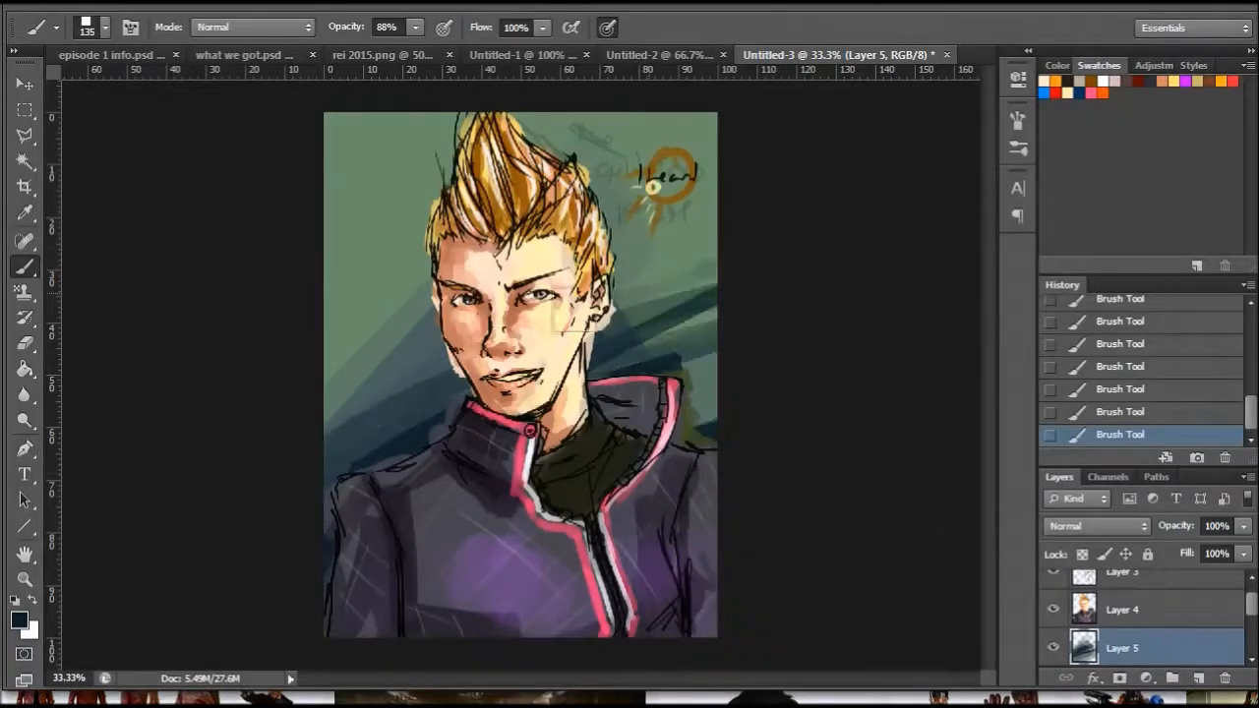
# - Darken the background beside the right-hand ear and around the upper-left corner with the brush at 319 px
pyautogui.rightClick(583, 457)
pyautogui.click(749, 502)
pyautogui.moveTo(394, 499)
pyautogui.mouseDown()
pyautogui.moveTo(654, 458)
pyautogui.moveTo(612, 346)
pyautogui.moveTo(653, 244)
pyautogui.mouseUp()
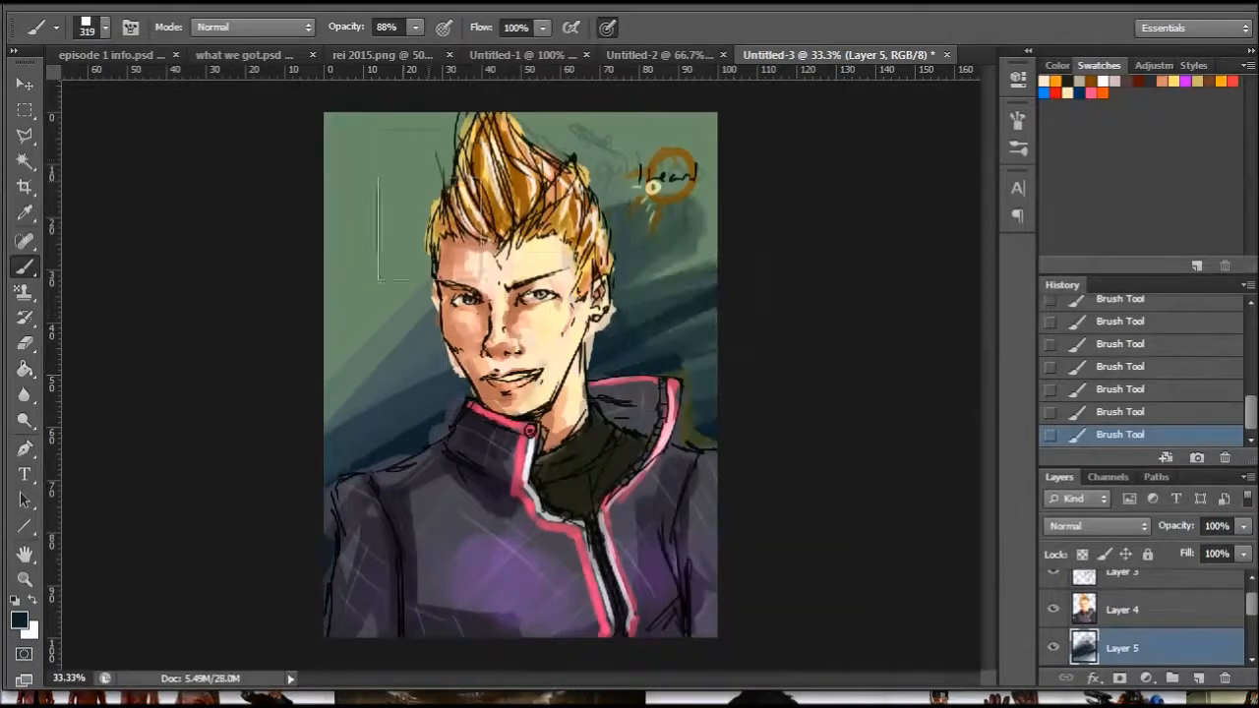
pyautogui.moveTo(288, 174); pyautogui.dragTo(393, 88)
pyautogui.moveTo(512, 116); pyautogui.dragTo(266, 166)
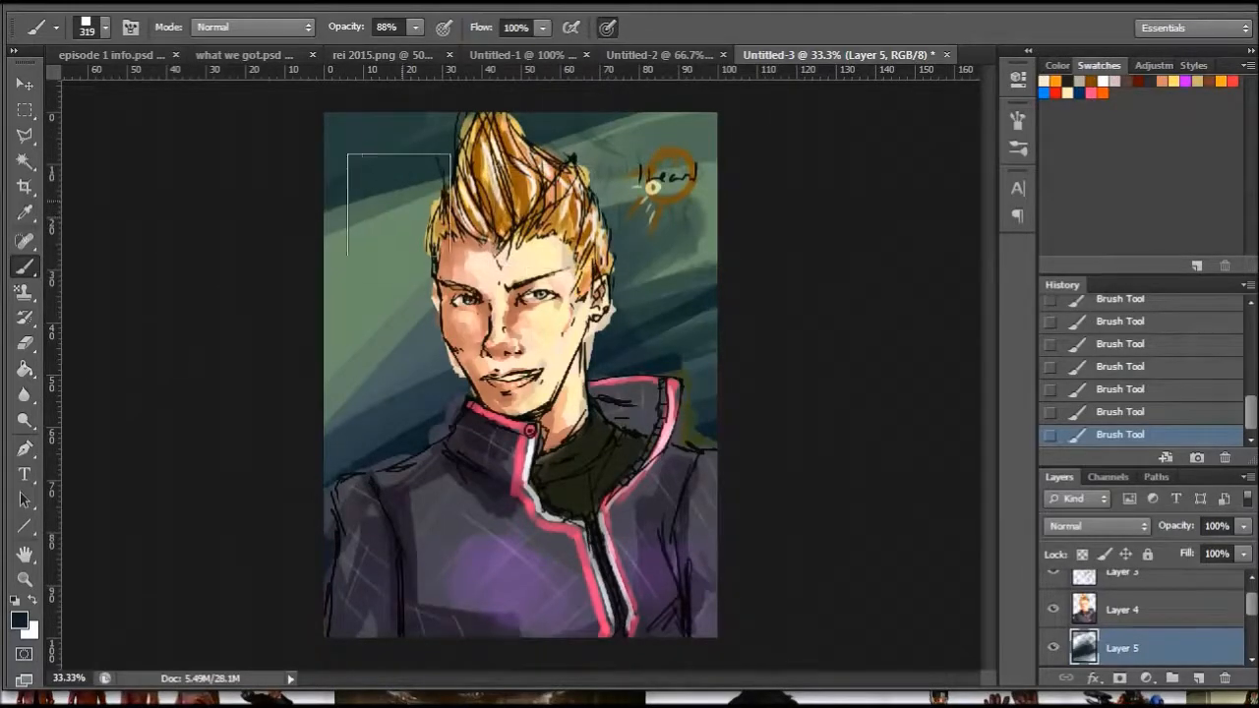
# - Set the foreground colour to grey 62686d and sweep diagonal strokes over the background's upper part
pyautogui.click(20, 620)
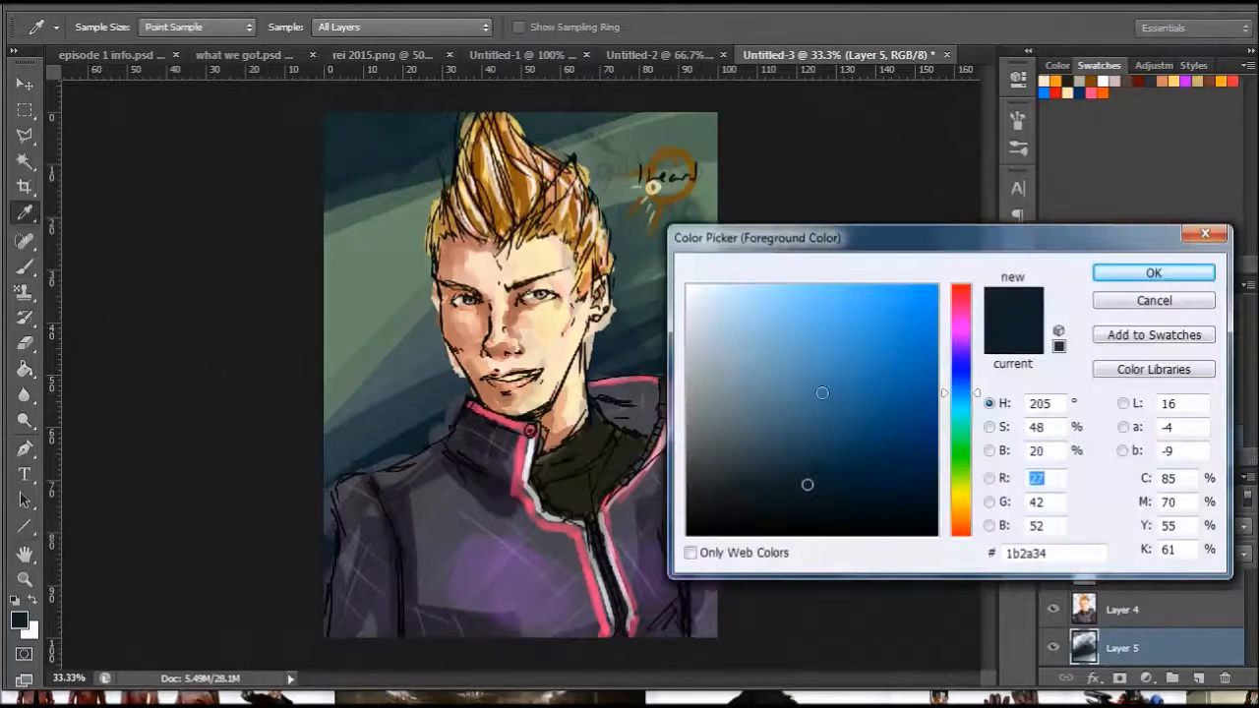
pyautogui.moveTo(723, 428); pyautogui.dragTo(712, 428)
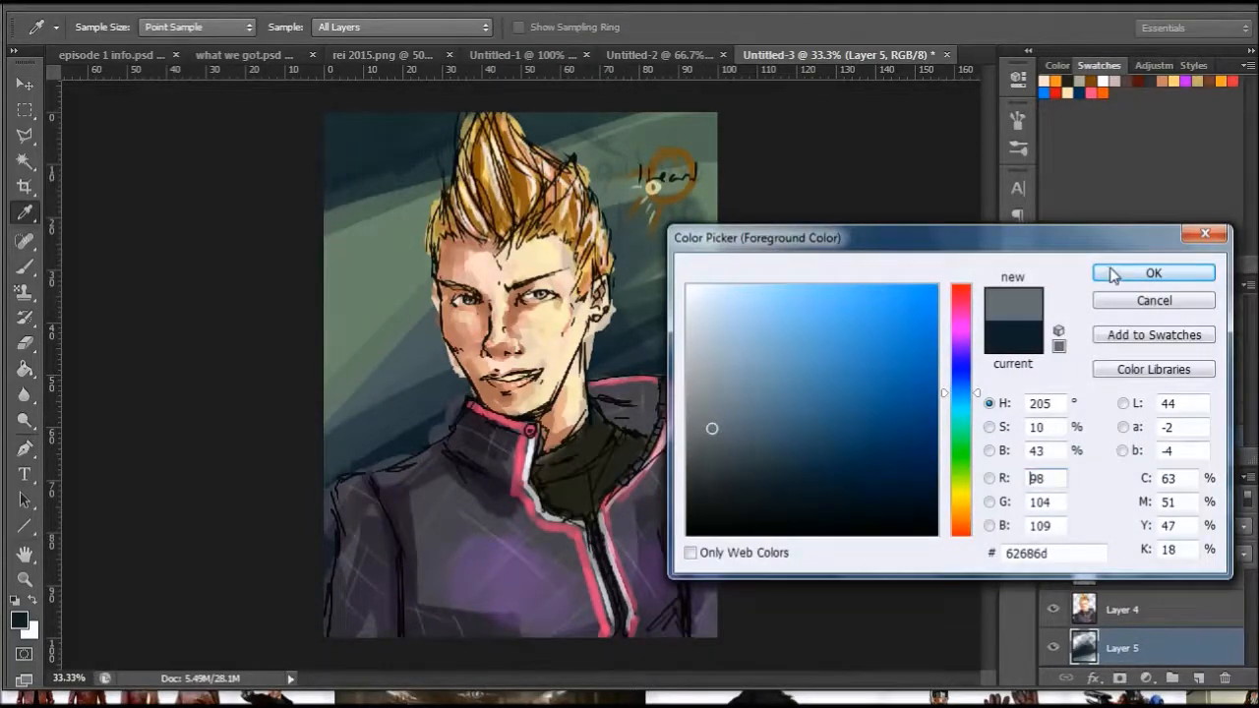
pyautogui.click(1113, 274)
pyautogui.moveTo(292, 168)
pyautogui.mouseDown()
pyautogui.moveTo(357, 143)
pyautogui.moveTo(566, 114)
pyautogui.mouseUp()
pyautogui.moveTo(157, 360); pyautogui.dragTo(806, 93)
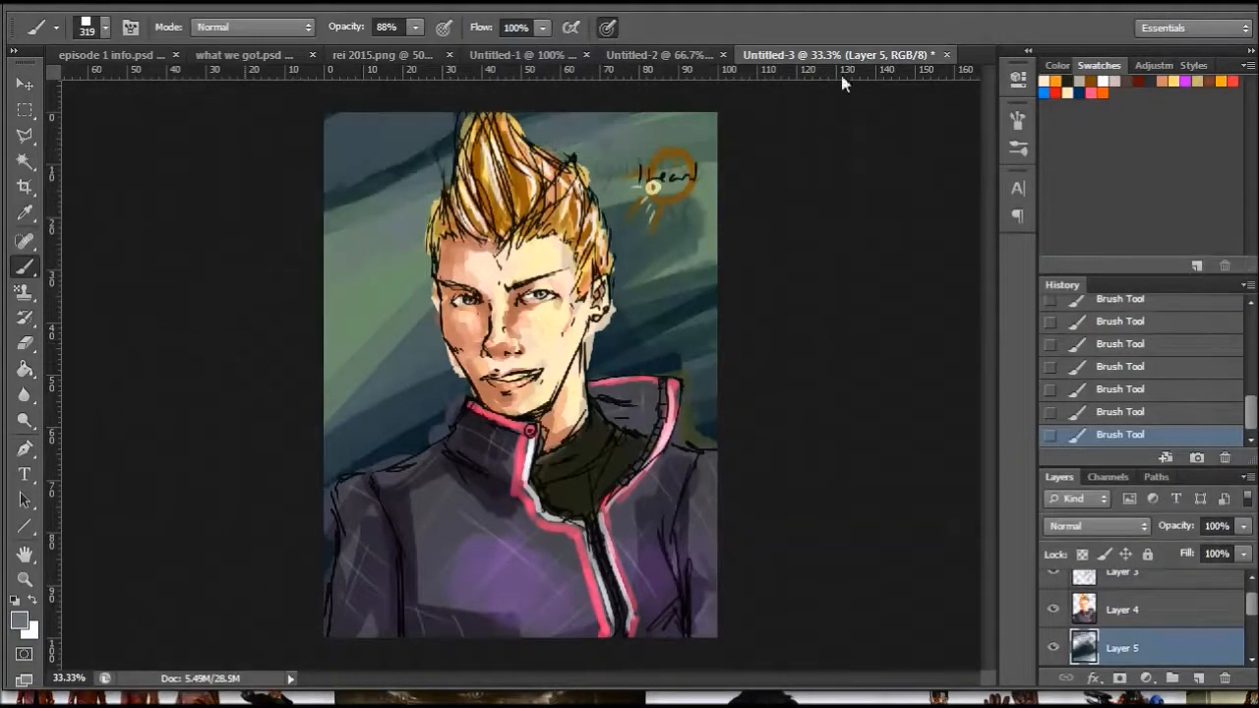
# - Paint thin grey vertical strokes in the background left of the face with the square brush at 29 px
pyautogui.rightClick(275, 361)
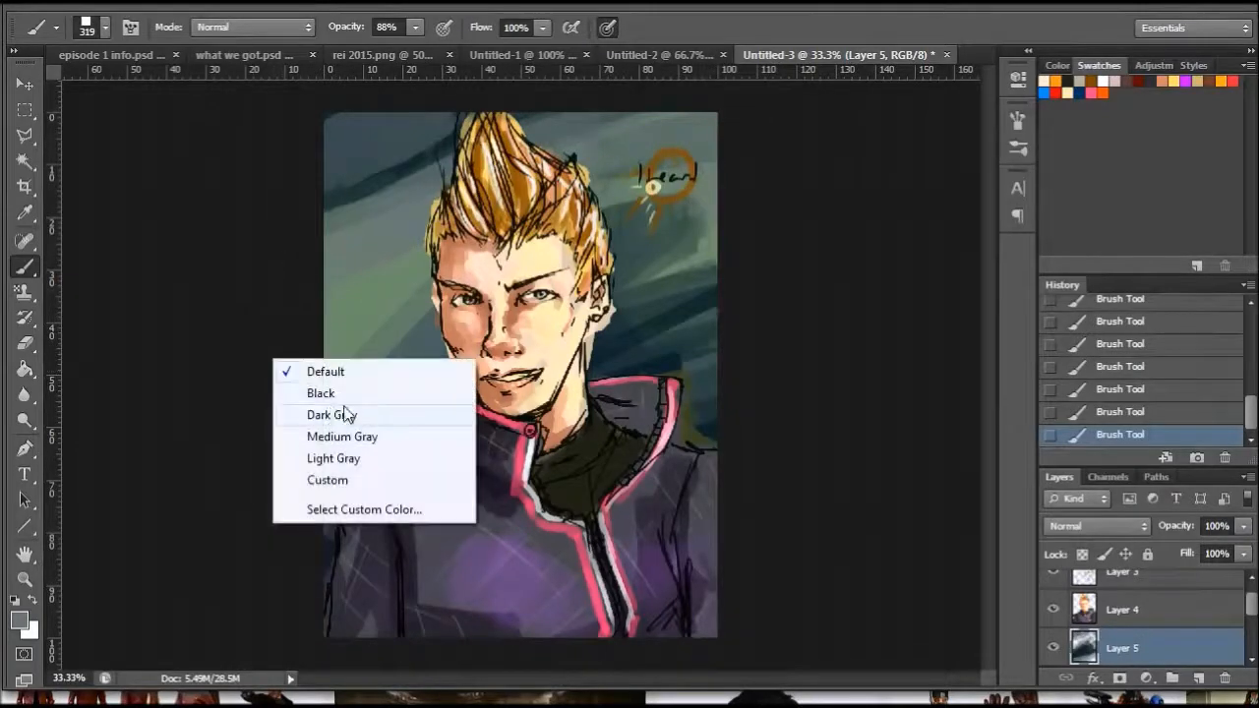
pyautogui.rightClick(515, 226)
pyautogui.click(558, 273)
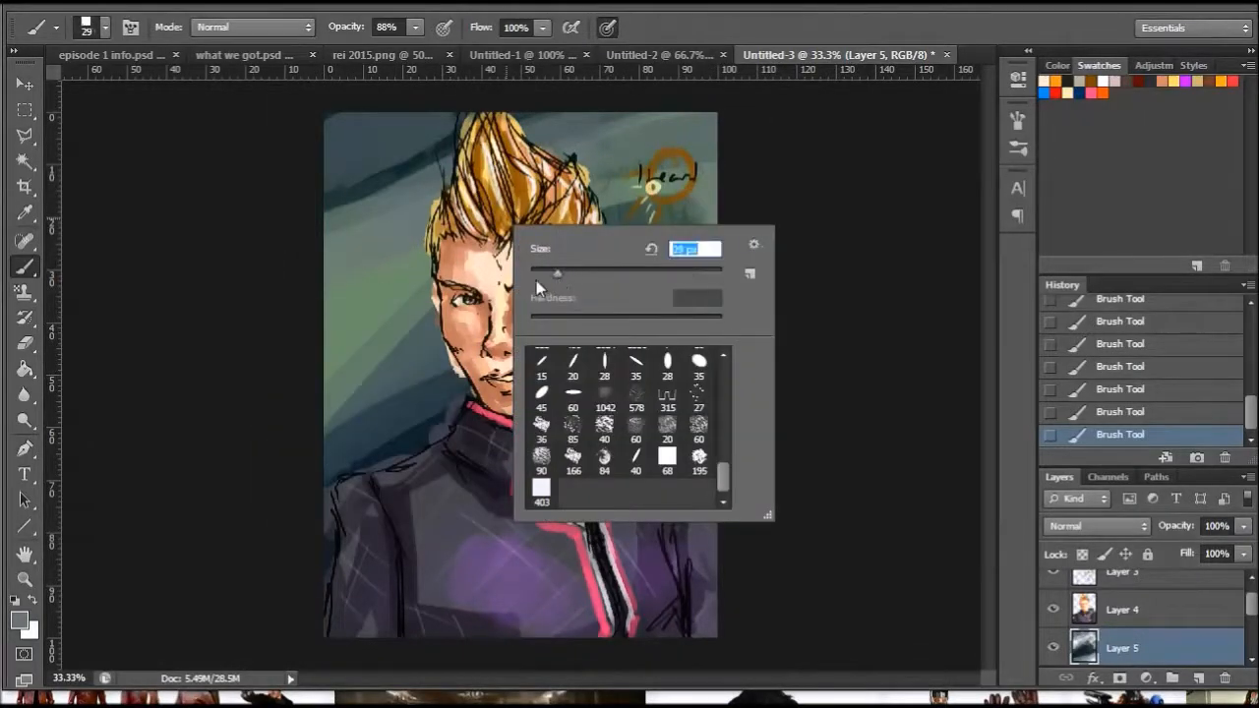
pyautogui.click(404, 274)
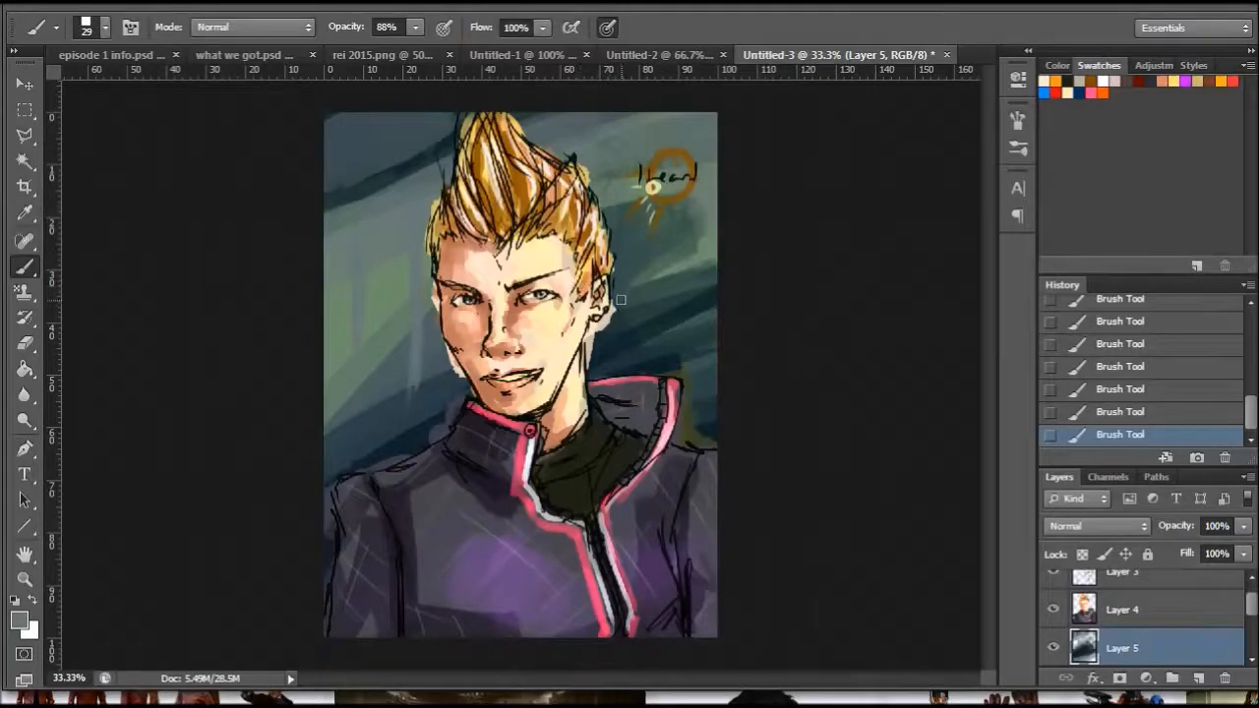
# - Add thicker grey vertical strokes to the background on both sides of the head with the brush at 59 px
pyautogui.rightClick(470, 394)
pyautogui.moveTo(517, 444); pyautogui.dragTo(547, 445)
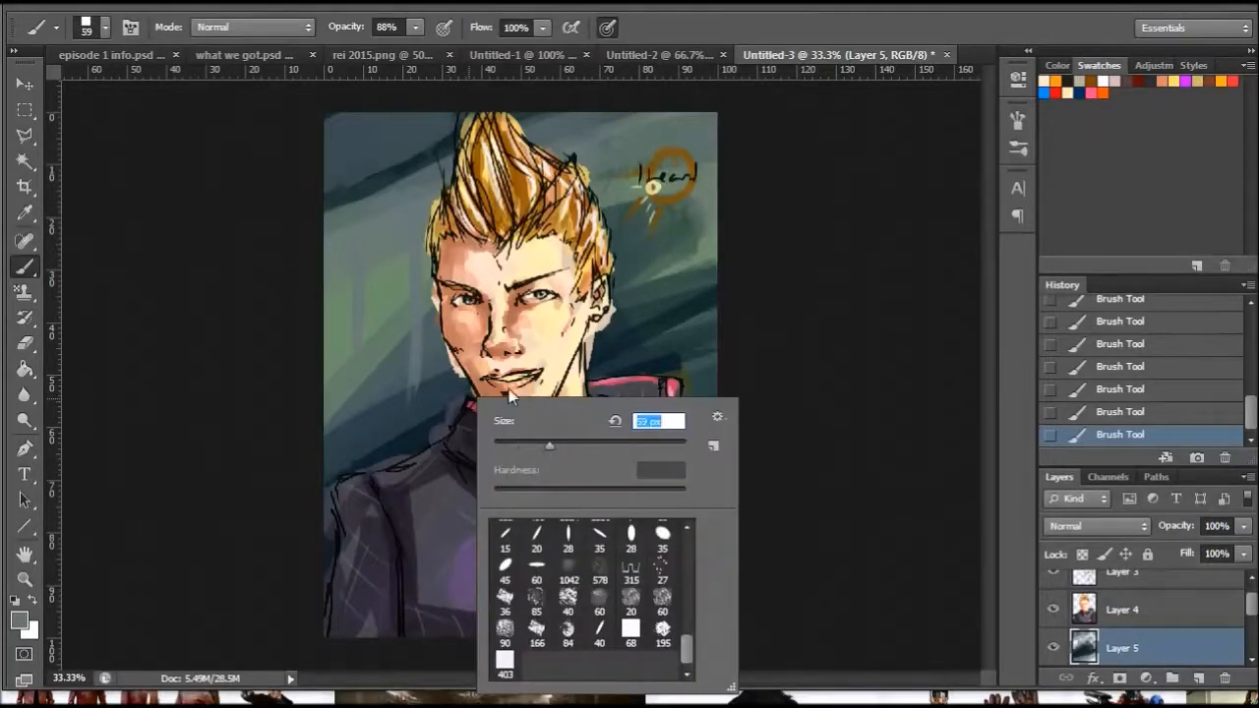
pyautogui.click(393, 290)
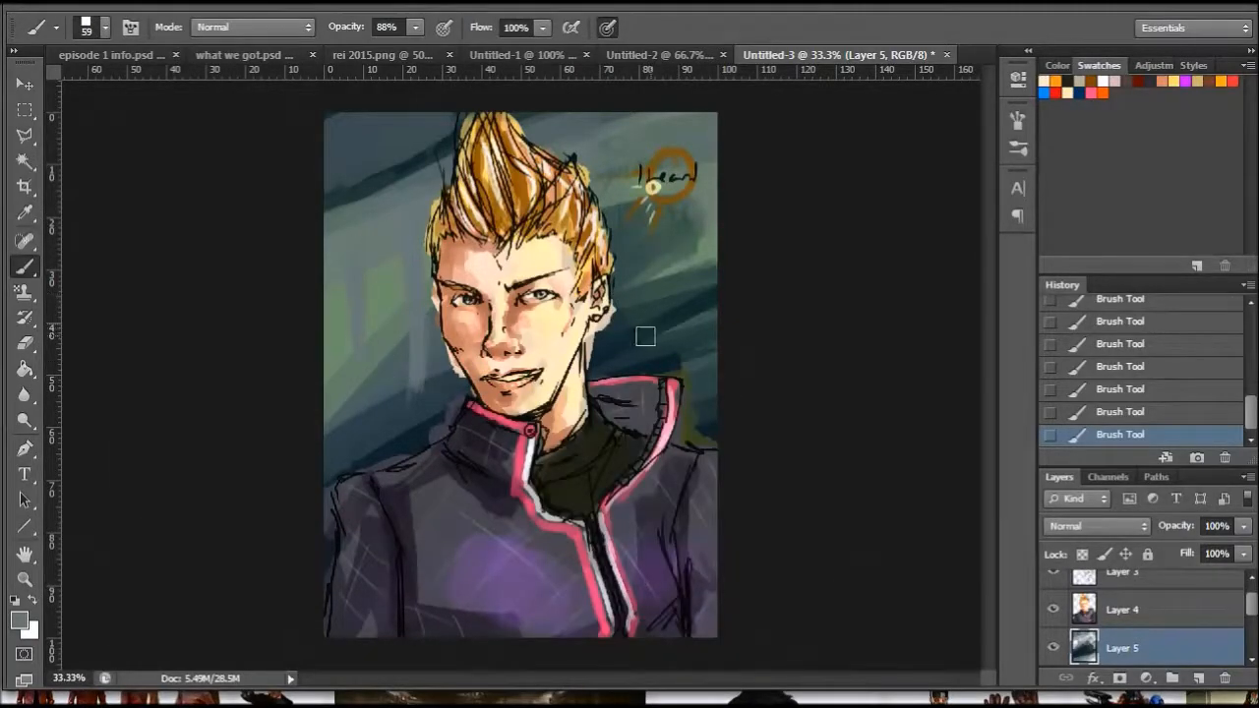
pyautogui.moveTo(612, 211); pyautogui.dragTo(653, 363)
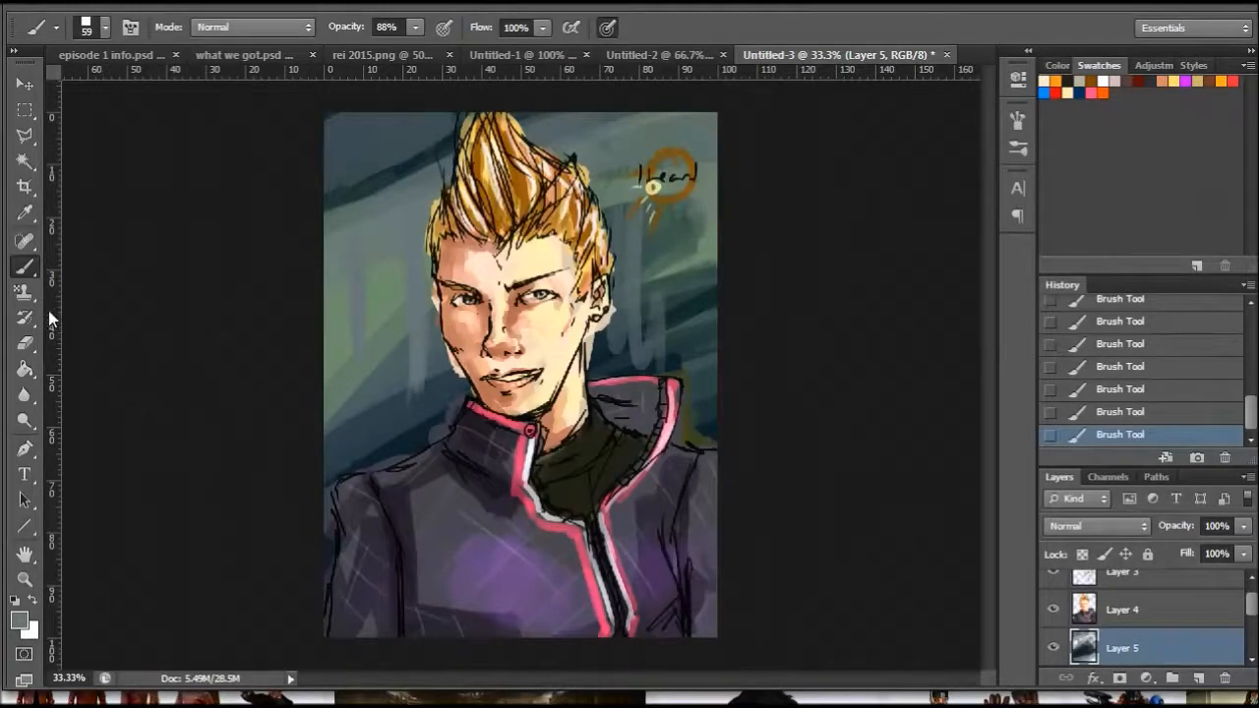
# - Sample the dark blue behind the shoulder and paint vertical strokes left of the face with a 78 px brush
pyautogui.click(24, 213)
pyautogui.click(411, 423)
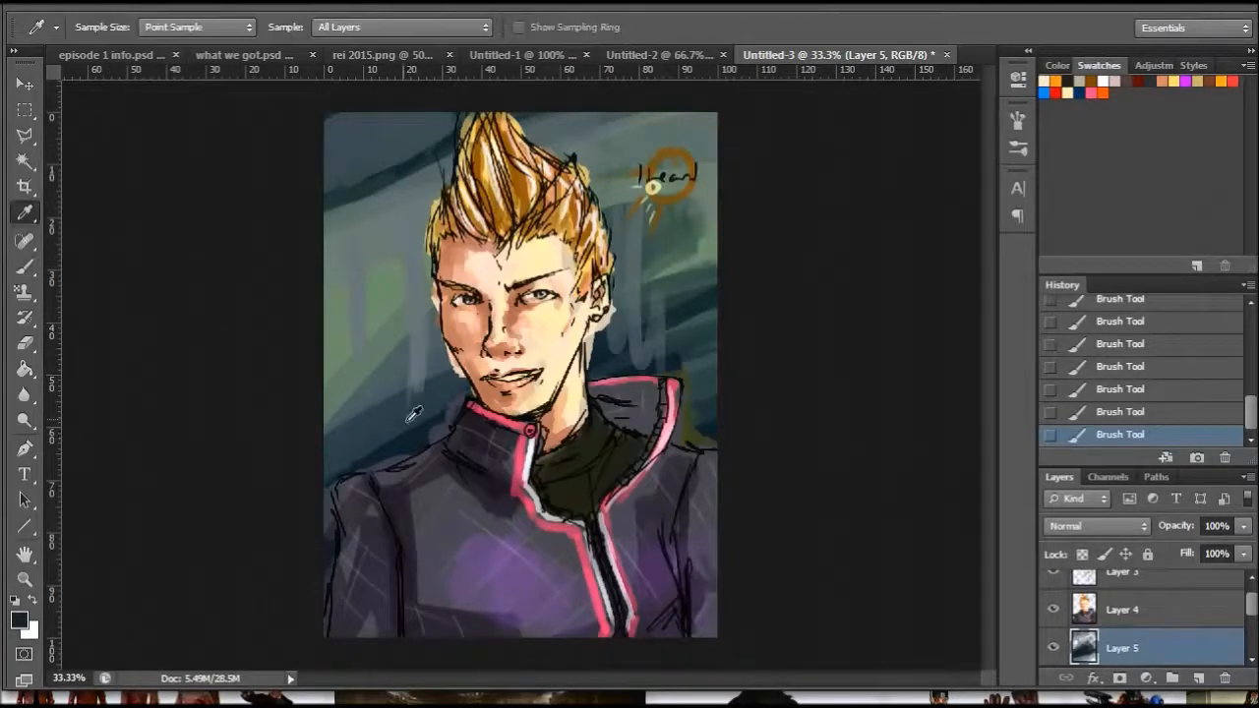
pyautogui.click(24, 266)
pyautogui.rightClick(394, 342)
pyautogui.moveTo(469, 390); pyautogui.dragTo(489, 390)
pyautogui.moveTo(374, 226)
pyautogui.mouseDown()
pyautogui.moveTo(384, 280)
pyautogui.moveTo(372, 342)
pyautogui.moveTo(391, 346)
pyautogui.mouseUp()
pyautogui.moveTo(425, 230); pyautogui.dragTo(436, 376)
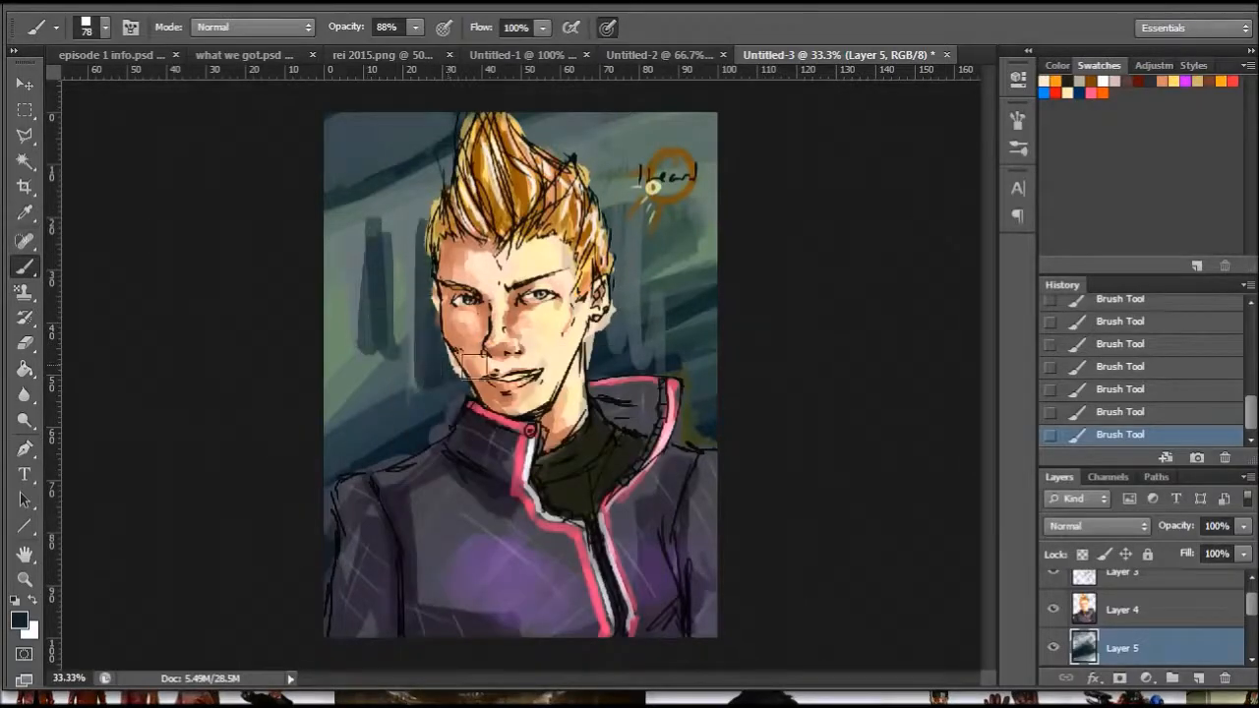
# - Paint dark vertical strokes right of the head and extend the dark blue around the hair
pyautogui.moveTo(655, 207); pyautogui.dragTo(657, 339)
pyautogui.moveTo(654, 285)
pyautogui.mouseDown()
pyautogui.moveTo(700, 270)
pyautogui.moveTo(646, 142)
pyautogui.mouseUp()
pyautogui.moveTo(428, 184)
pyautogui.mouseDown()
pyautogui.moveTo(318, 216)
pyautogui.moveTo(340, 183)
pyautogui.mouseUp()
pyautogui.moveTo(562, 138)
pyautogui.mouseDown()
pyautogui.moveTo(641, 129)
pyautogui.moveTo(583, 156)
pyautogui.mouseUp()
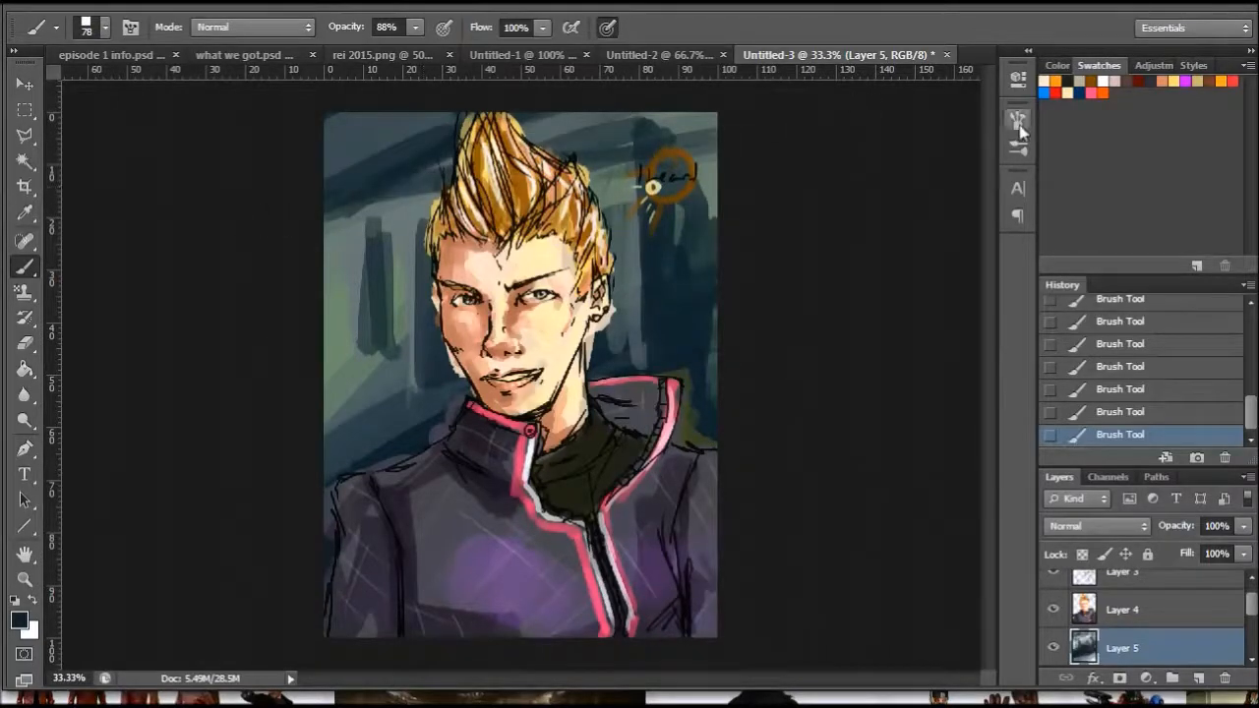
# - Paint broad light-yellow strokes across the top of the background on both sides of the hair
pyautogui.click(1100, 89)
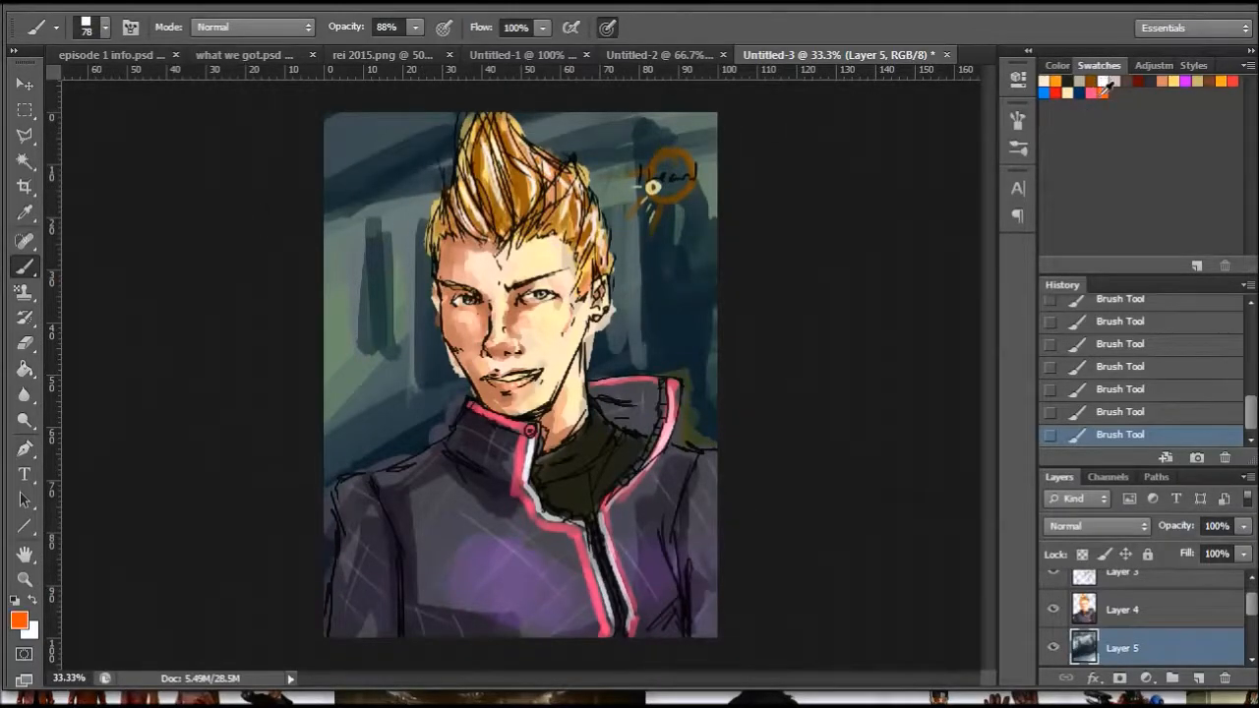
pyautogui.click(1175, 81)
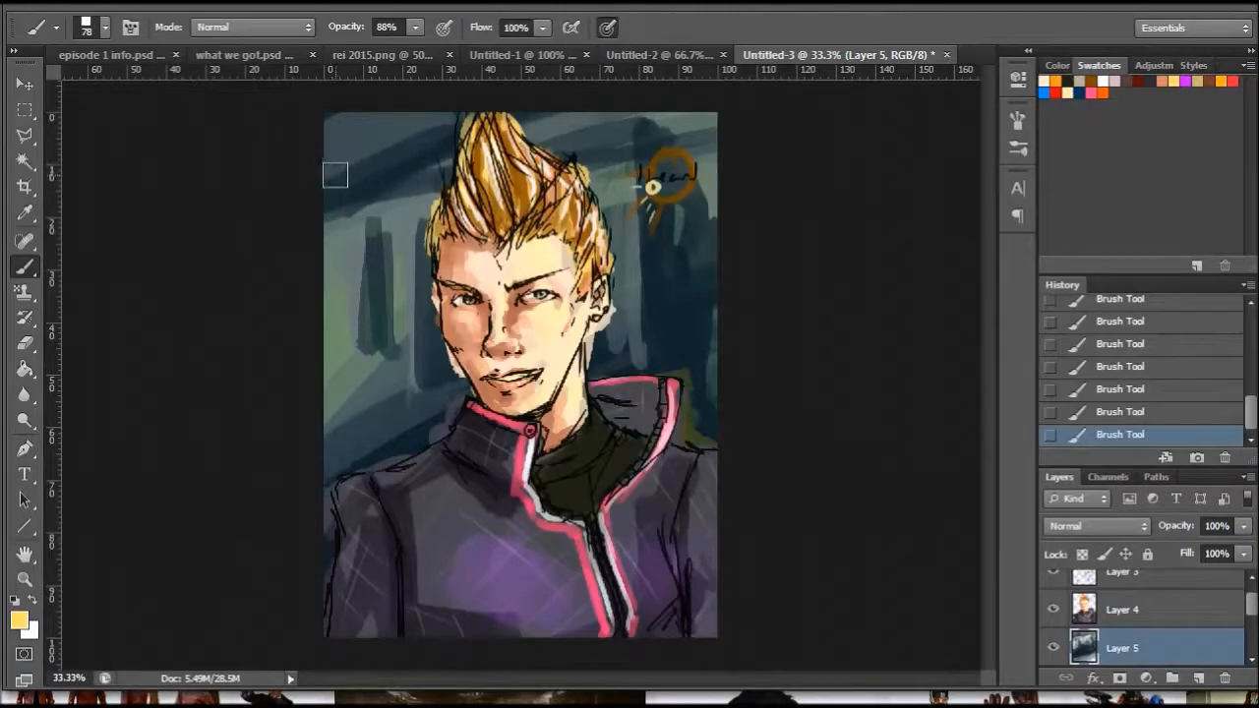
pyautogui.moveTo(332, 157); pyautogui.dragTo(379, 193)
pyautogui.moveTo(388, 126)
pyautogui.mouseDown()
pyautogui.moveTo(426, 153)
pyautogui.moveTo(688, 123)
pyautogui.moveTo(725, 133)
pyautogui.mouseUp()
pyautogui.moveTo(526, 122)
pyautogui.mouseDown()
pyautogui.moveTo(641, 153)
pyautogui.moveTo(594, 136)
pyautogui.mouseUp()
pyautogui.moveTo(395, 125)
pyautogui.mouseDown()
pyautogui.moveTo(298, 147)
pyautogui.moveTo(360, 180)
pyautogui.moveTo(329, 180)
pyautogui.moveTo(374, 183)
pyautogui.moveTo(403, 150)
pyautogui.moveTo(341, 122)
pyautogui.mouseUp()
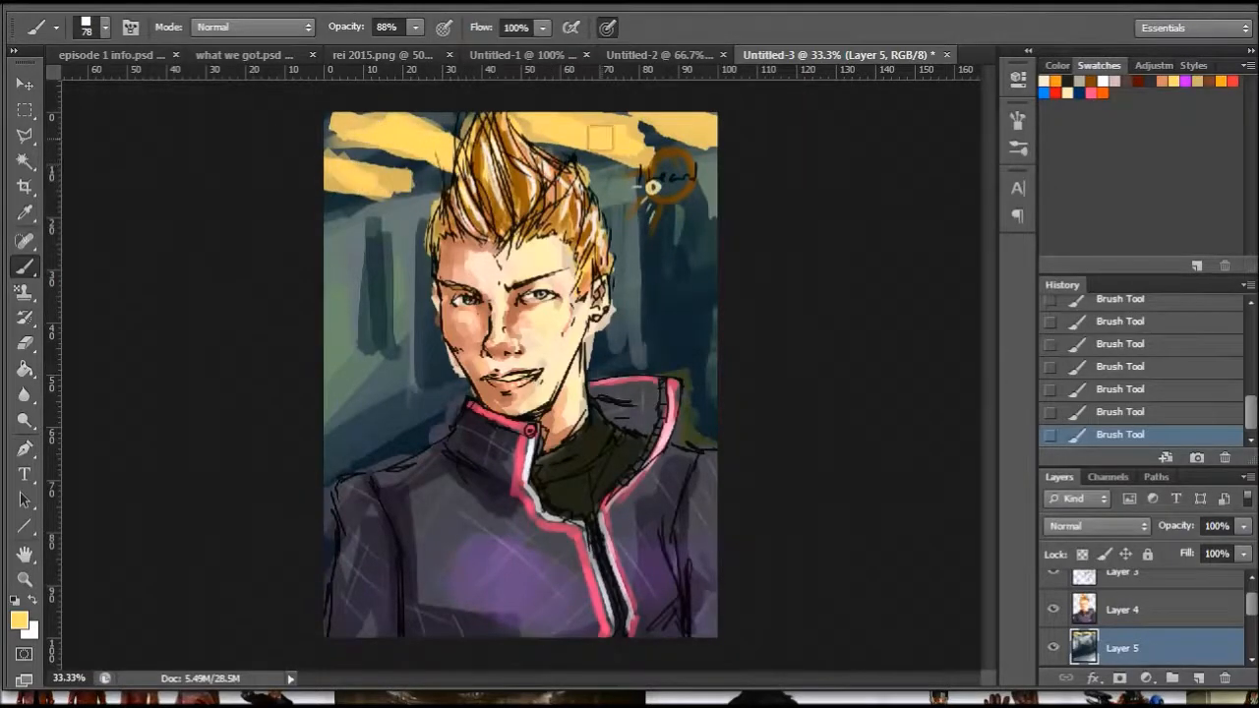
# - Paint white highlights over the yellow light strokes along the top of the background
pyautogui.click(1103, 84)
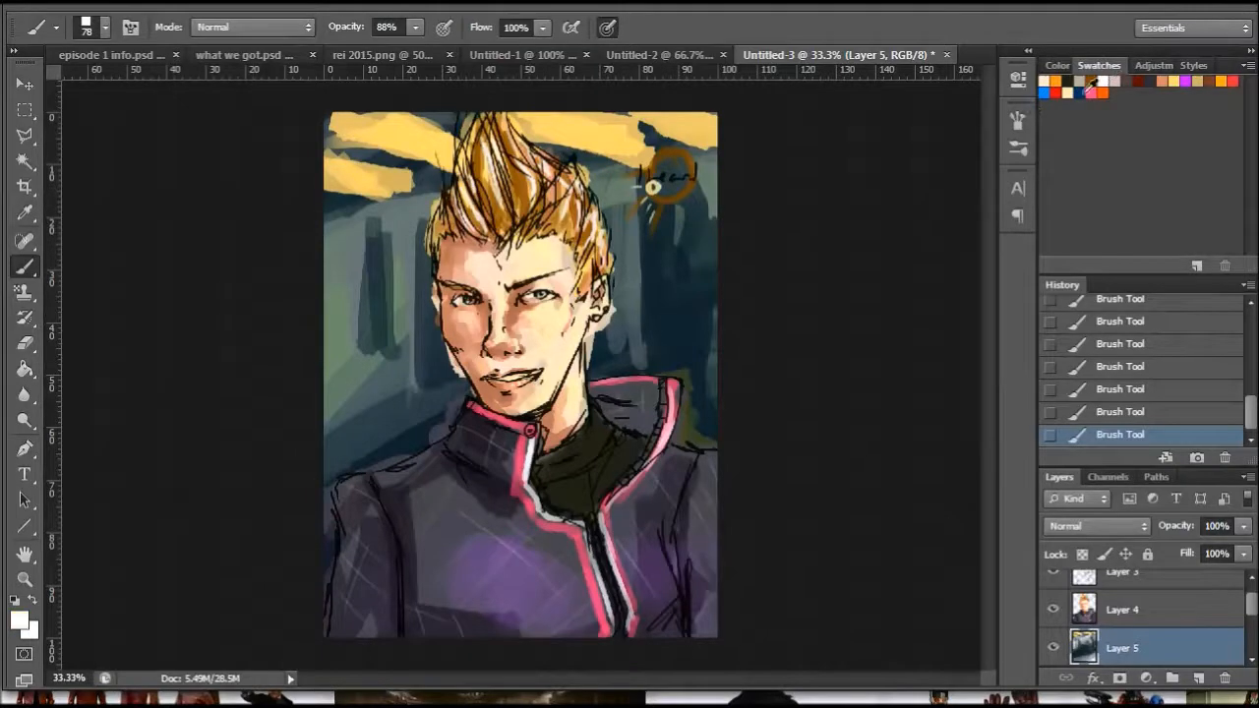
pyautogui.moveTo(539, 124)
pyautogui.mouseDown()
pyautogui.moveTo(640, 155)
pyautogui.moveTo(571, 122)
pyautogui.moveTo(651, 137)
pyautogui.mouseUp()
pyautogui.moveTo(667, 121); pyautogui.dragTo(702, 139)
pyautogui.moveTo(372, 137)
pyautogui.mouseDown()
pyautogui.moveTo(365, 124)
pyautogui.moveTo(458, 147)
pyautogui.mouseUp()
pyautogui.moveTo(339, 169); pyautogui.dragTo(366, 187)
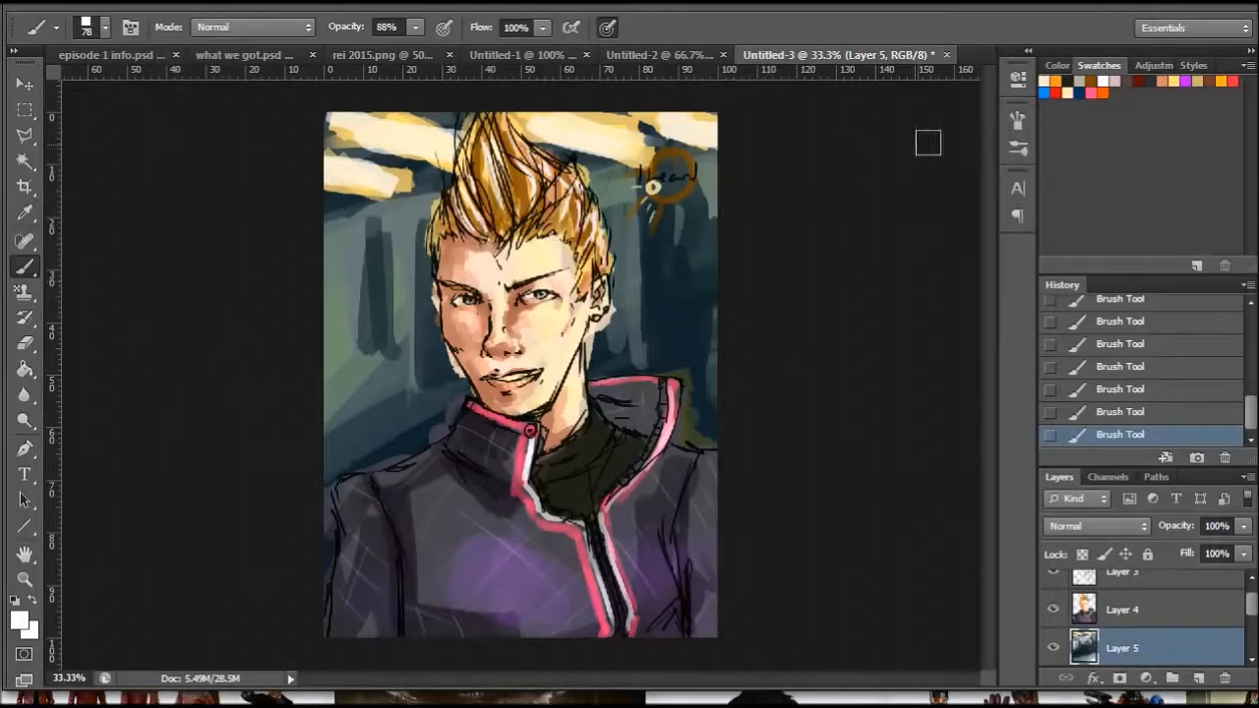
# - Sample the grey-green of the background and paint broad strokes above the shoulder left of the face with a 129 px brush
pyautogui.click(27, 213)
pyautogui.click(376, 279)
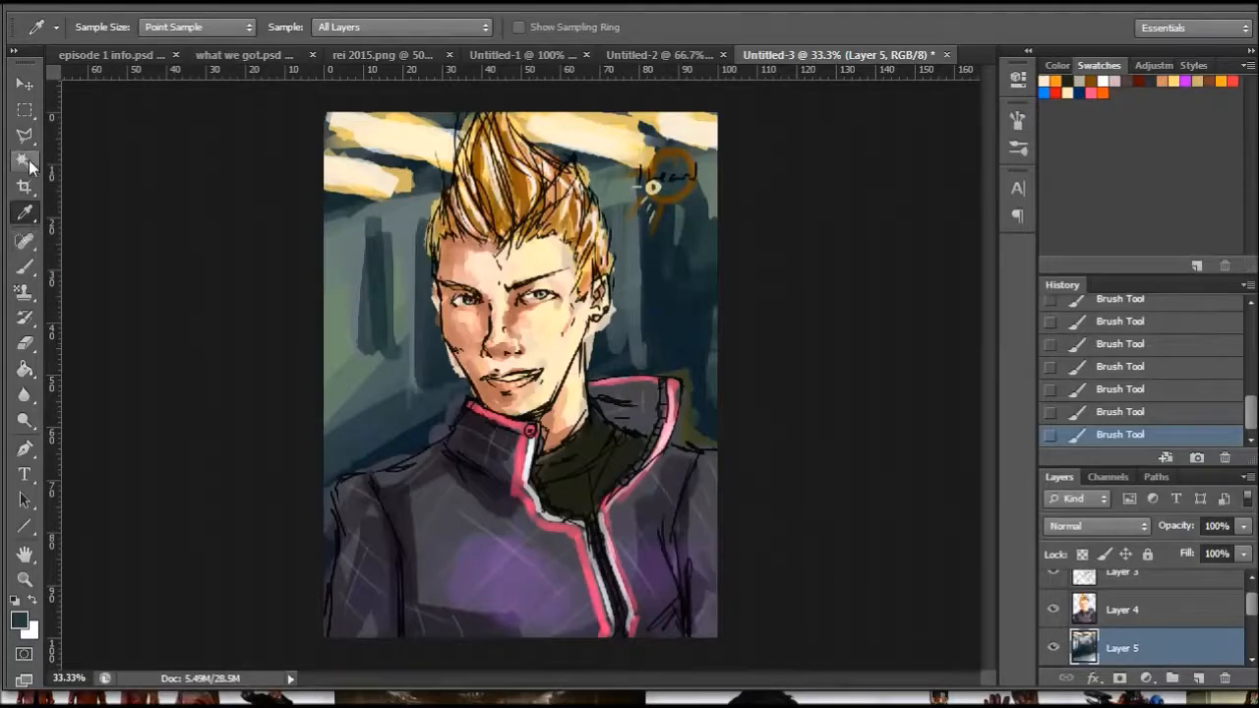
pyautogui.click(326, 297)
pyautogui.click(30, 267)
pyautogui.rightClick(373, 395)
pyautogui.click(488, 431)
pyautogui.click(351, 354)
pyautogui.moveTo(344, 395); pyautogui.dragTo(456, 399)
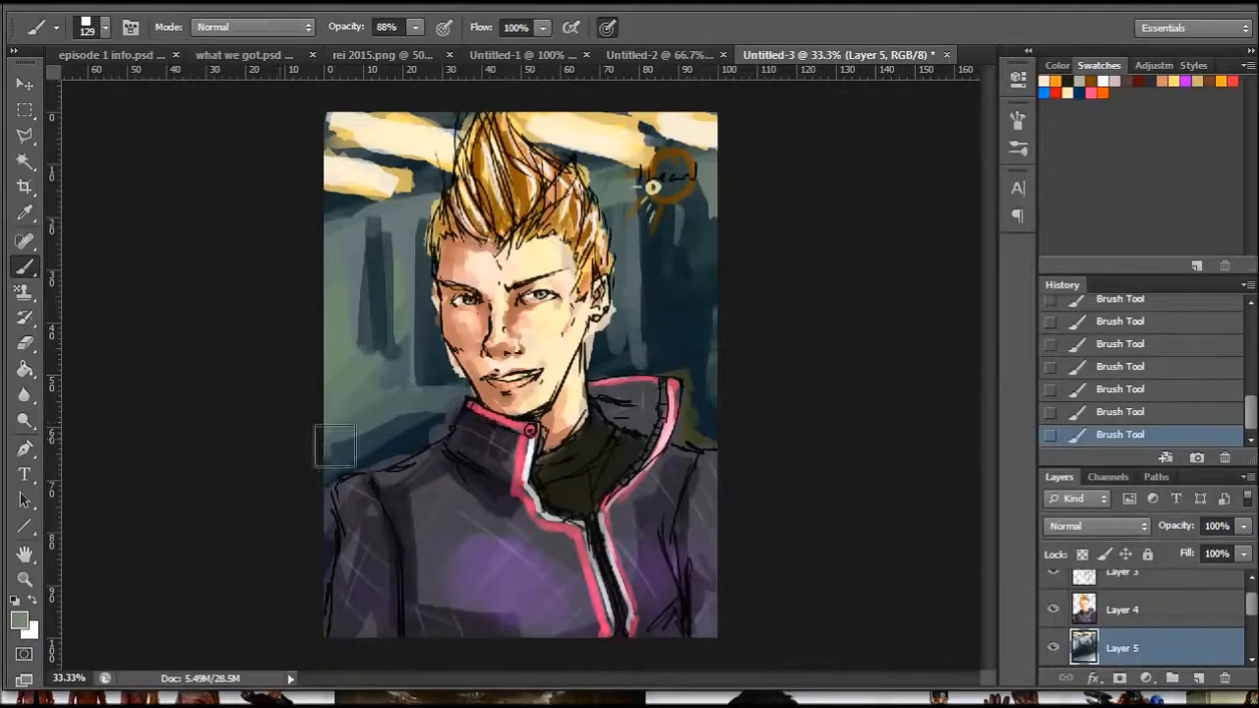
pyautogui.moveTo(334, 447); pyautogui.dragTo(435, 423)
pyautogui.moveTo(399, 470); pyautogui.dragTo(360, 487)
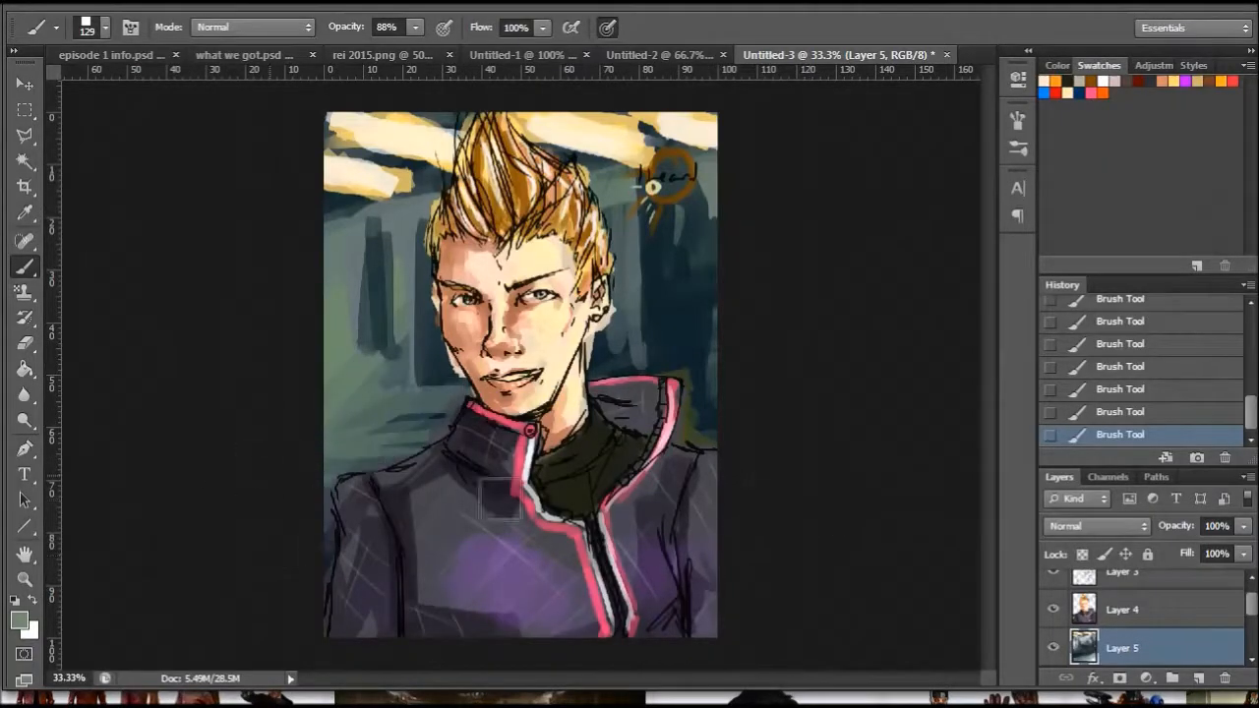
# - Sample the dark blue-green of the background and paint vertical strokes left of the face with a 57 px brush
pyautogui.rightClick(382, 281)
pyautogui.write('31')
pyautogui.press('Return')
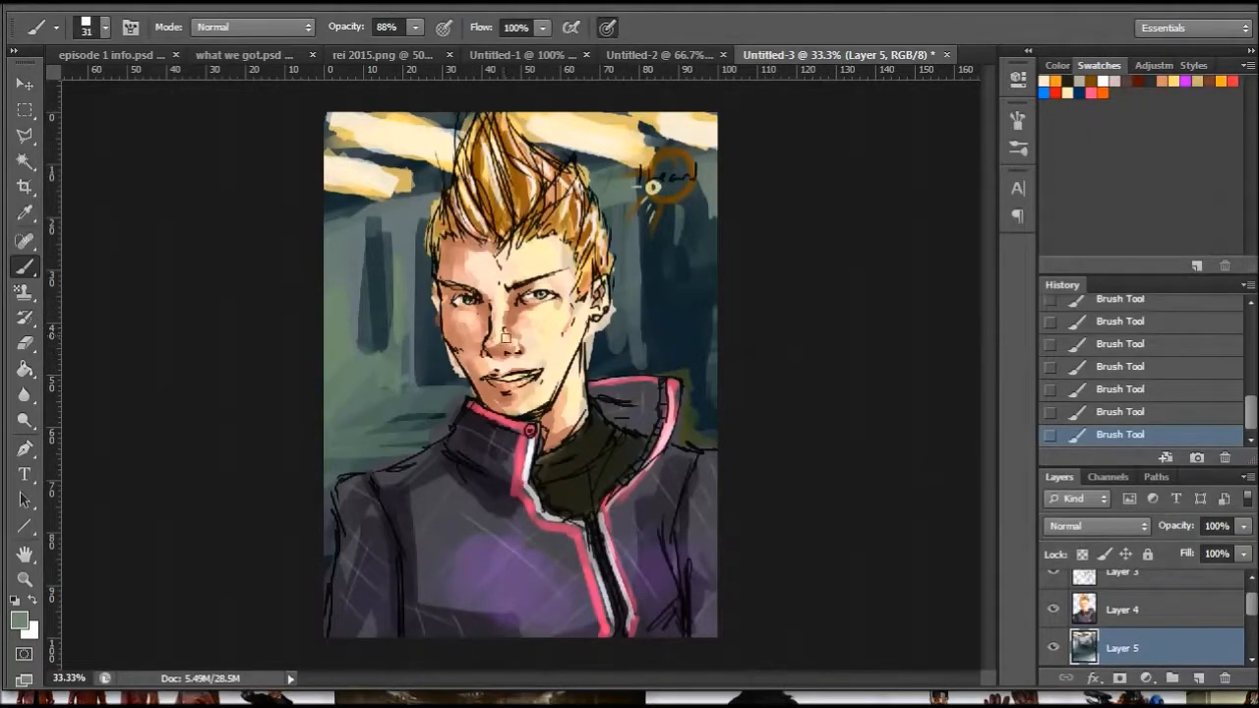
pyautogui.click(30, 213)
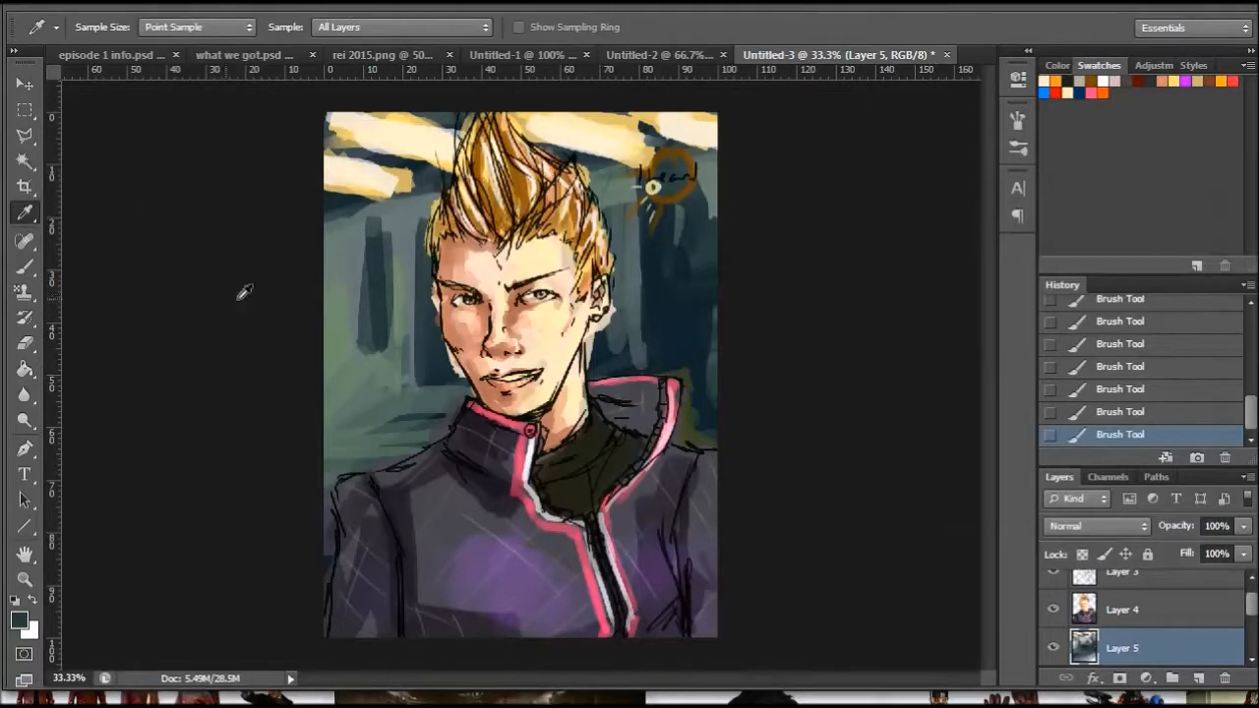
pyautogui.click(35, 266)
pyautogui.rightClick(424, 328)
pyautogui.moveTo(427, 355); pyautogui.dragTo(442, 356)
pyautogui.click(379, 336)
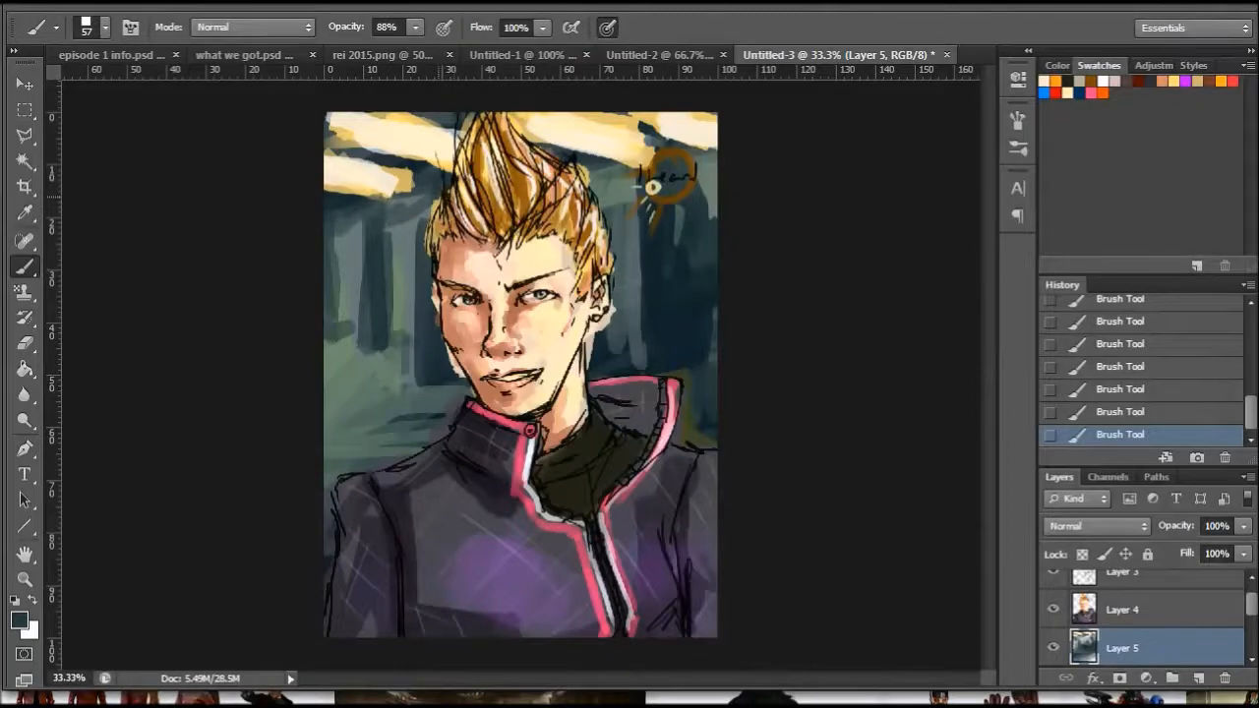
# - Paint dark strokes over the light bands in the upper right of the background to break them up
pyautogui.moveTo(676, 135)
pyautogui.mouseDown()
pyautogui.moveTo(631, 147)
pyautogui.moveTo(704, 140)
pyautogui.mouseUp()
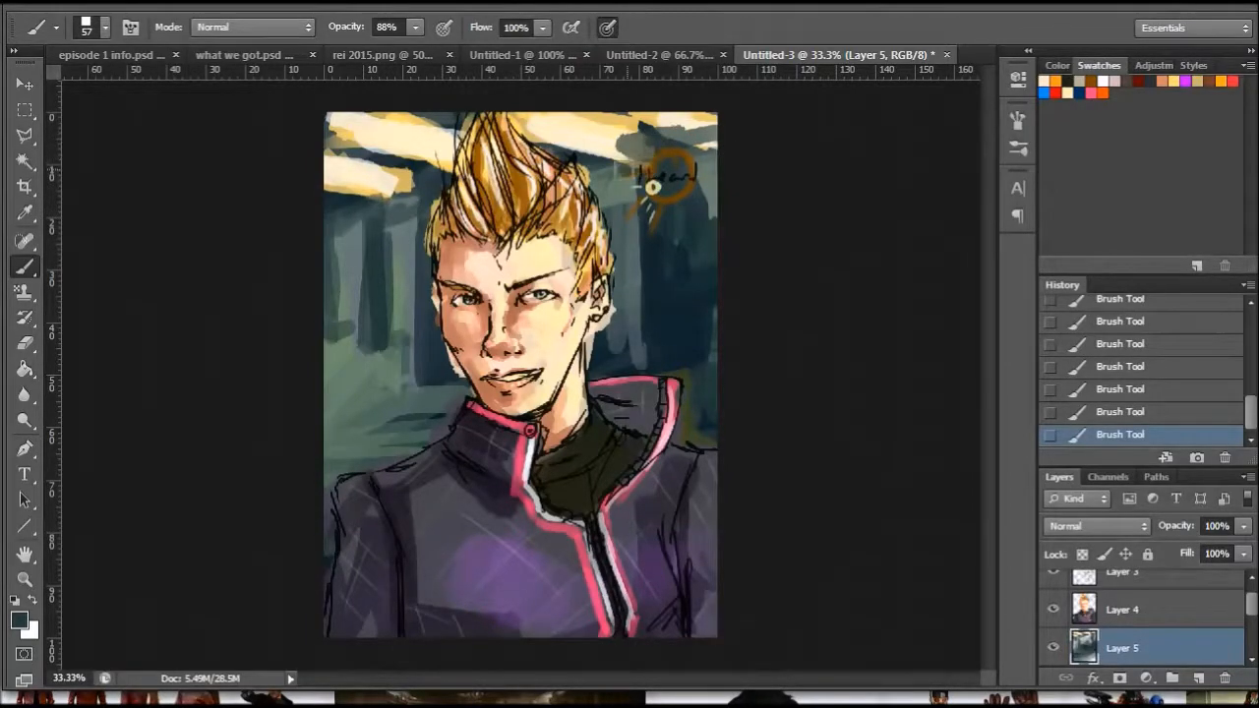
pyautogui.moveTo(640, 147); pyautogui.dragTo(602, 104)
pyautogui.moveTo(700, 129); pyautogui.dragTo(714, 146)
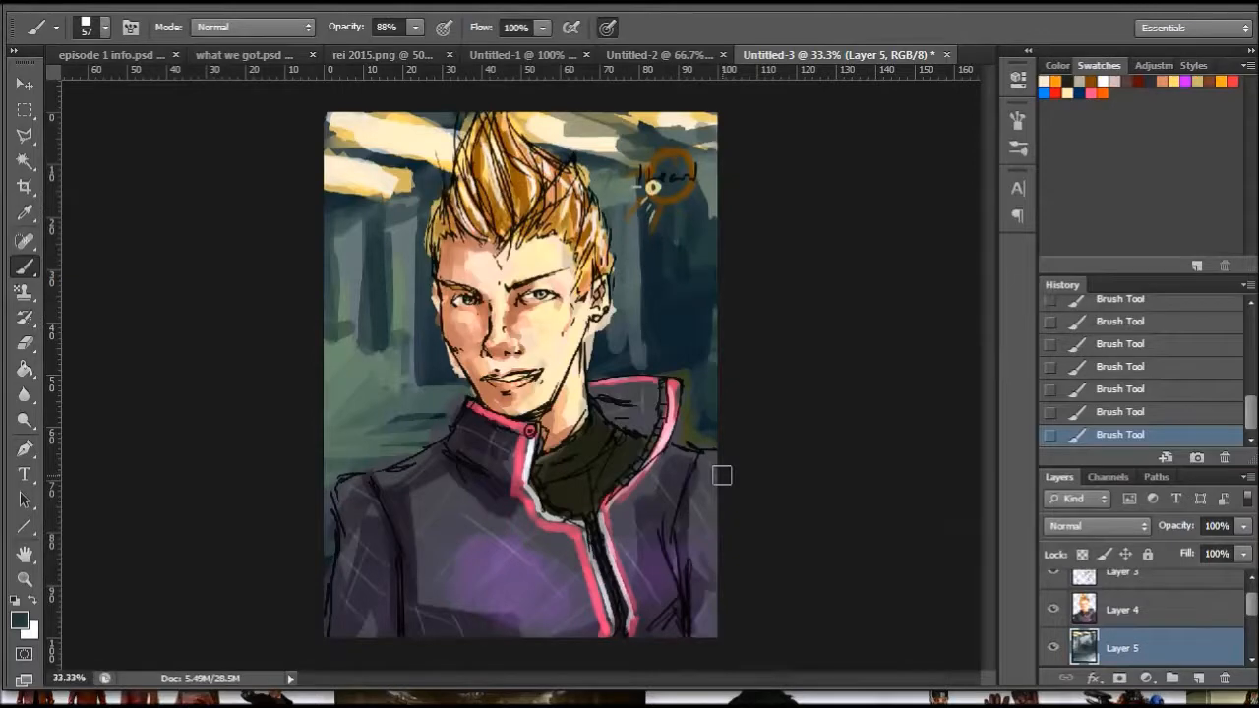
# - Add a new layer above Layer 3 and choose orange with the 10 px hard round brush
pyautogui.click(25, 579)
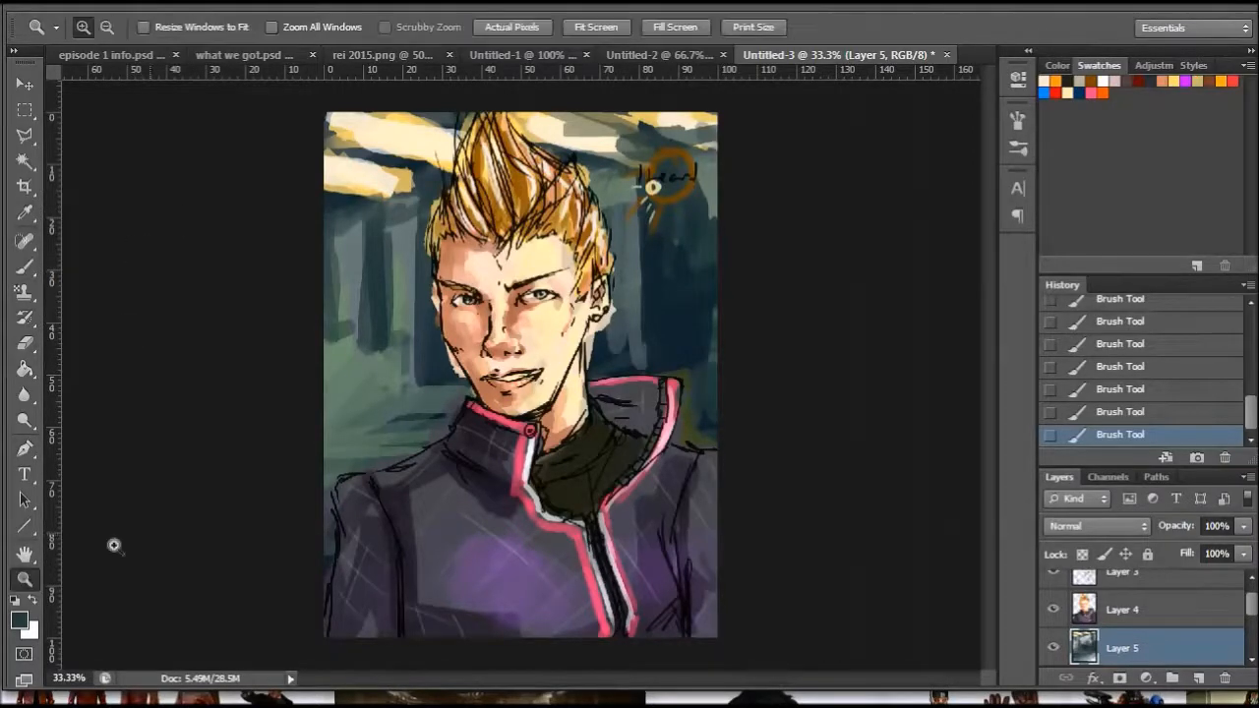
pyautogui.click(667, 285)
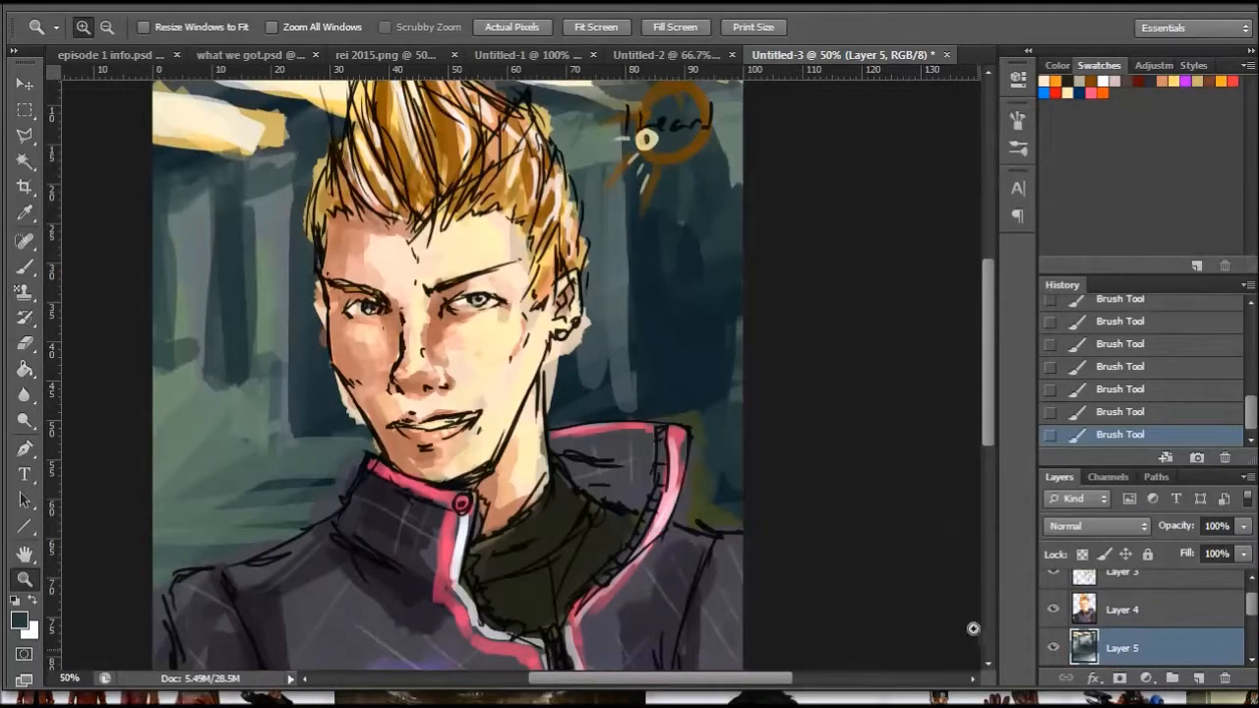
pyautogui.scroll(1, 1208, 597)
pyautogui.click(1130, 590)
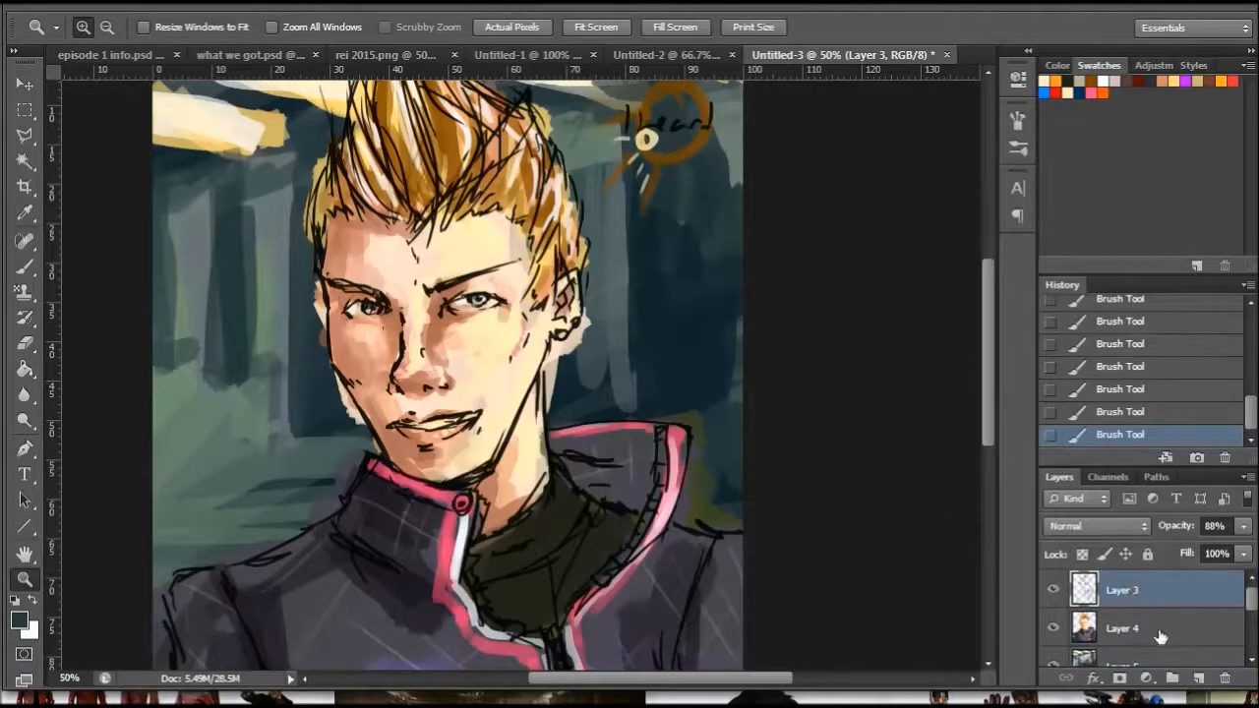
pyautogui.click(1196, 681)
pyautogui.click(1103, 92)
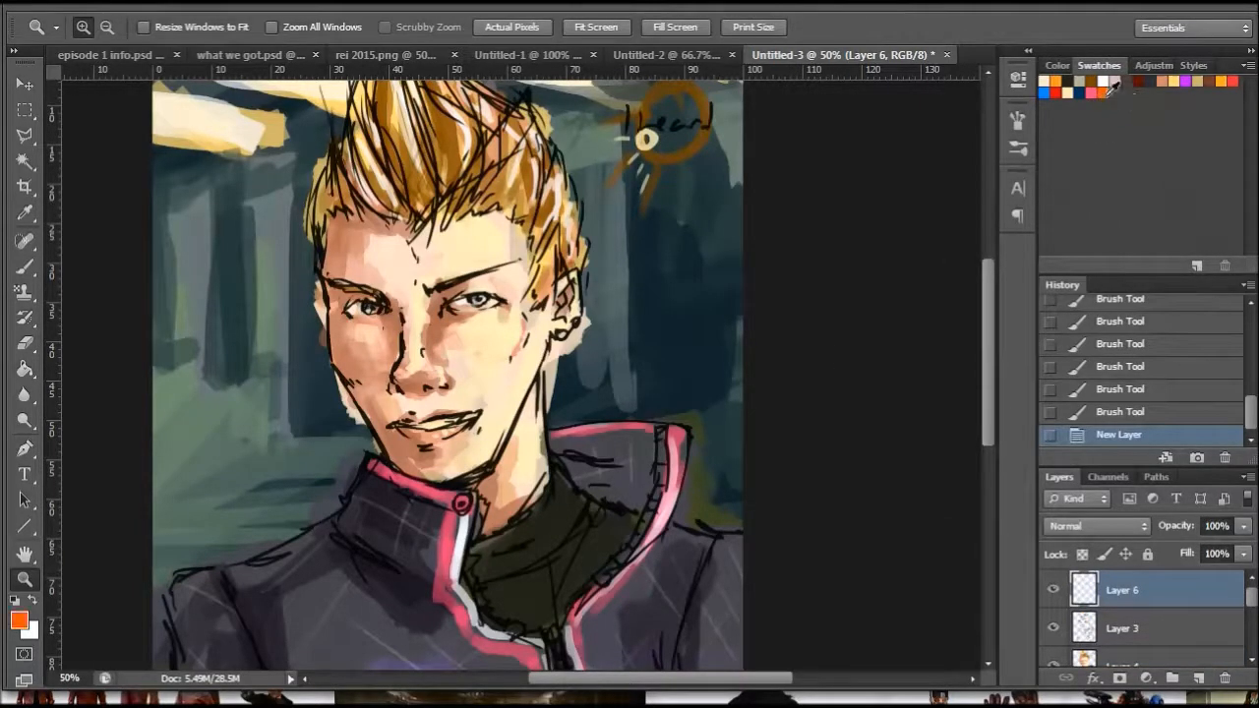
pyautogui.press('b')
pyautogui.rightClick(370, 257)
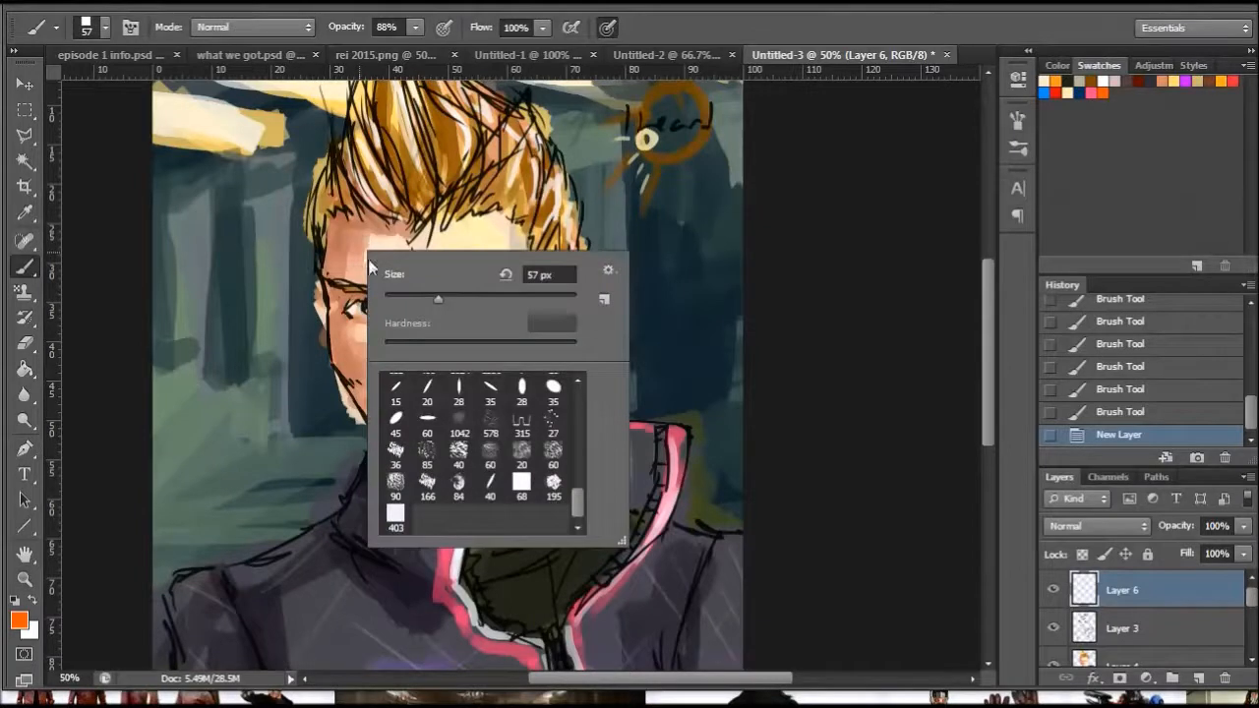
pyautogui.scroll(6, 581, 474)
pyautogui.click(426, 385)
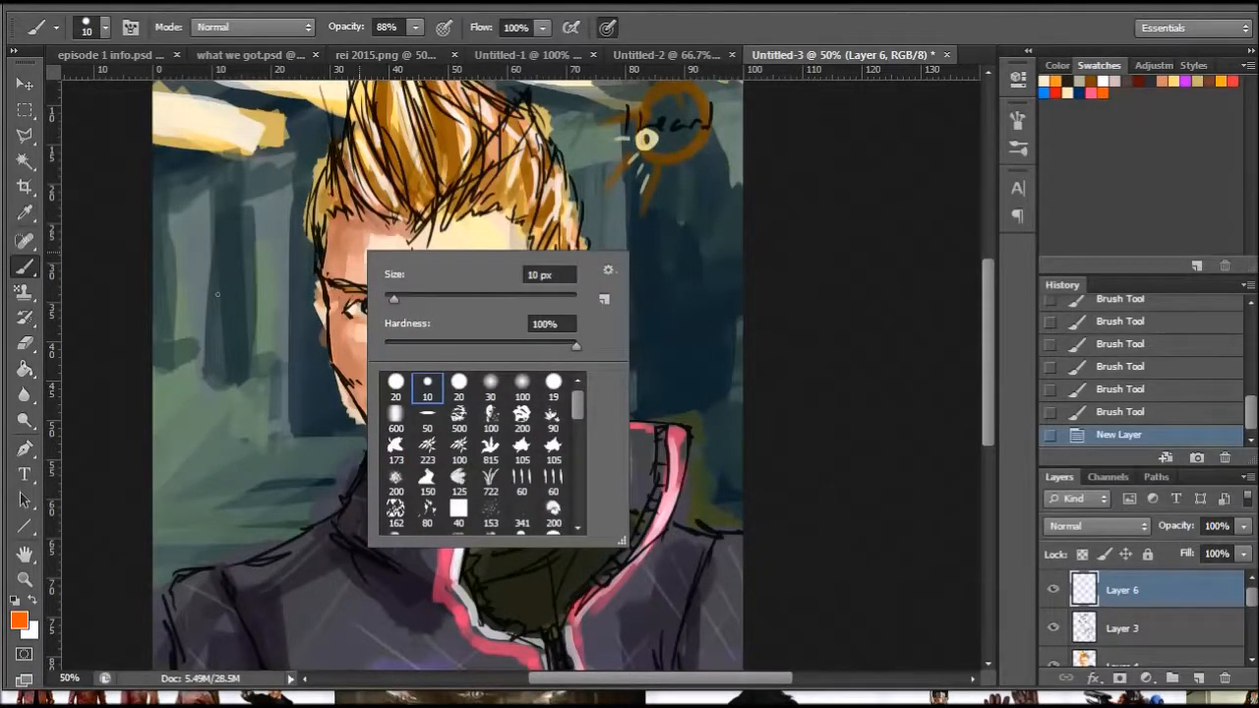
# - Handwrite "Lucky" in orange left of the chin and underline it
pyautogui.moveTo(205, 409)
pyautogui.mouseDown()
pyautogui.moveTo(251, 451)
pyautogui.moveTo(247, 432)
pyautogui.moveTo(278, 440)
pyautogui.mouseUp()
pyautogui.moveTo(287, 423); pyautogui.dragTo(299, 432)
pyautogui.moveTo(299, 379); pyautogui.dragTo(295, 433)
pyautogui.moveTo(299, 413)
pyautogui.mouseDown()
pyautogui.moveTo(335, 412)
pyautogui.moveTo(310, 464)
pyautogui.moveTo(354, 444)
pyautogui.mouseUp()
pyautogui.moveTo(247, 484)
pyautogui.mouseDown()
pyautogui.moveTo(366, 429)
pyautogui.moveTo(488, 397)
pyautogui.moveTo(508, 368)
pyautogui.moveTo(497, 412)
pyautogui.moveTo(433, 433)
pyautogui.moveTo(452, 426)
pyautogui.mouseUp()
# - Doodle an orange toothy grin, lines under both eyes and a curled moustache on the face
pyautogui.moveTo(470, 407)
pyautogui.mouseDown()
pyautogui.moveTo(474, 419)
pyautogui.moveTo(488, 411)
pyautogui.mouseUp()
pyautogui.moveTo(498, 387); pyautogui.dragTo(502, 399)
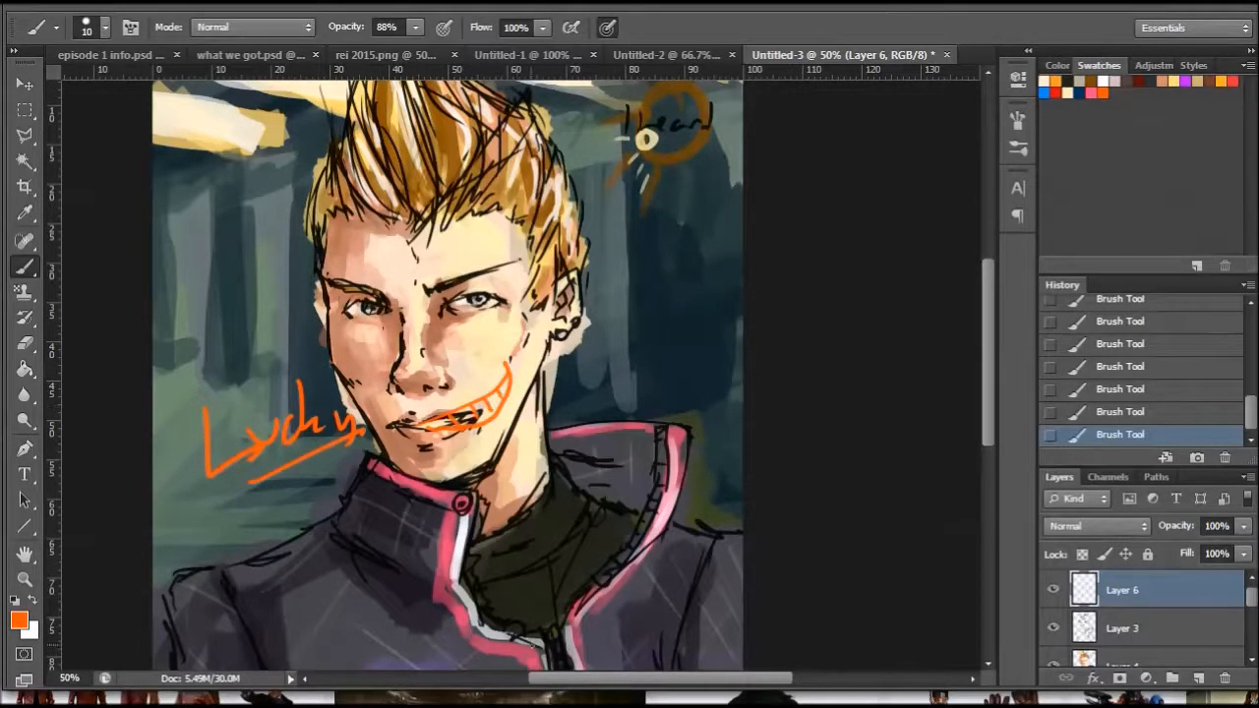
pyautogui.moveTo(441, 317); pyautogui.dragTo(507, 306)
pyautogui.moveTo(347, 317); pyautogui.dragTo(404, 313)
pyautogui.moveTo(507, 311); pyautogui.dragTo(517, 336)
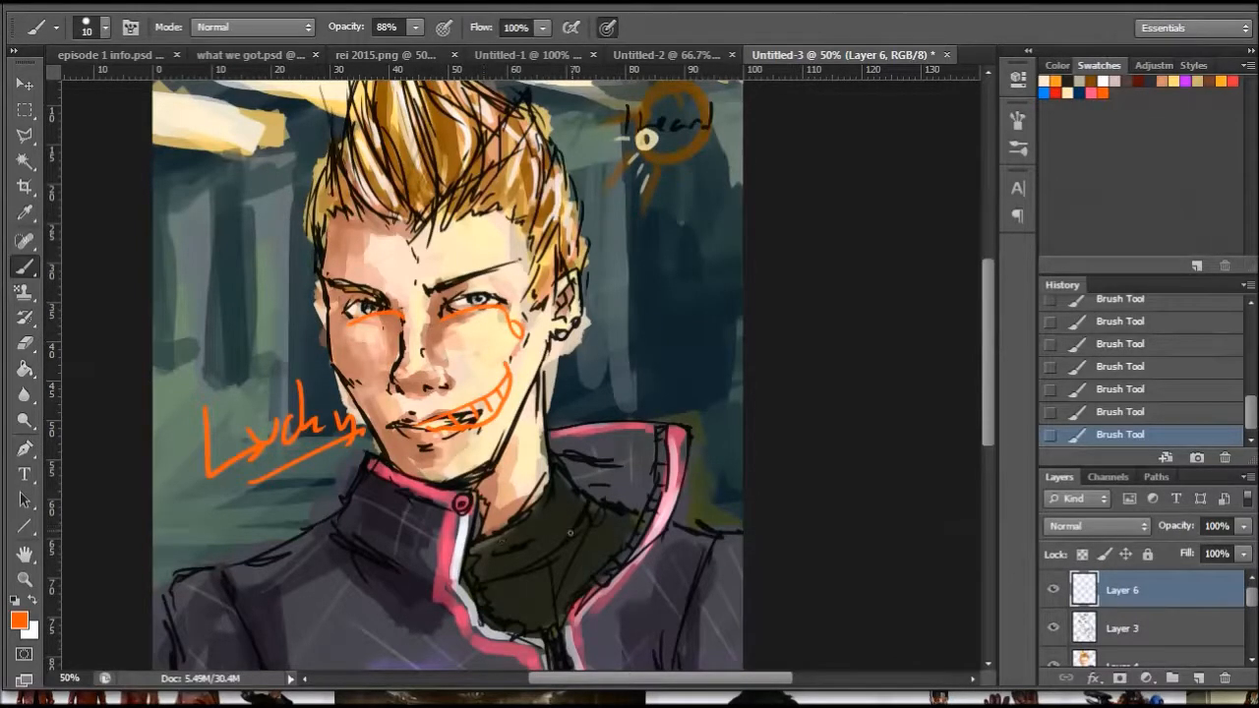
pyautogui.moveTo(425, 398)
pyautogui.mouseDown()
pyautogui.moveTo(454, 397)
pyautogui.moveTo(473, 365)
pyautogui.mouseUp()
pyautogui.moveTo(397, 399); pyautogui.dragTo(372, 369)
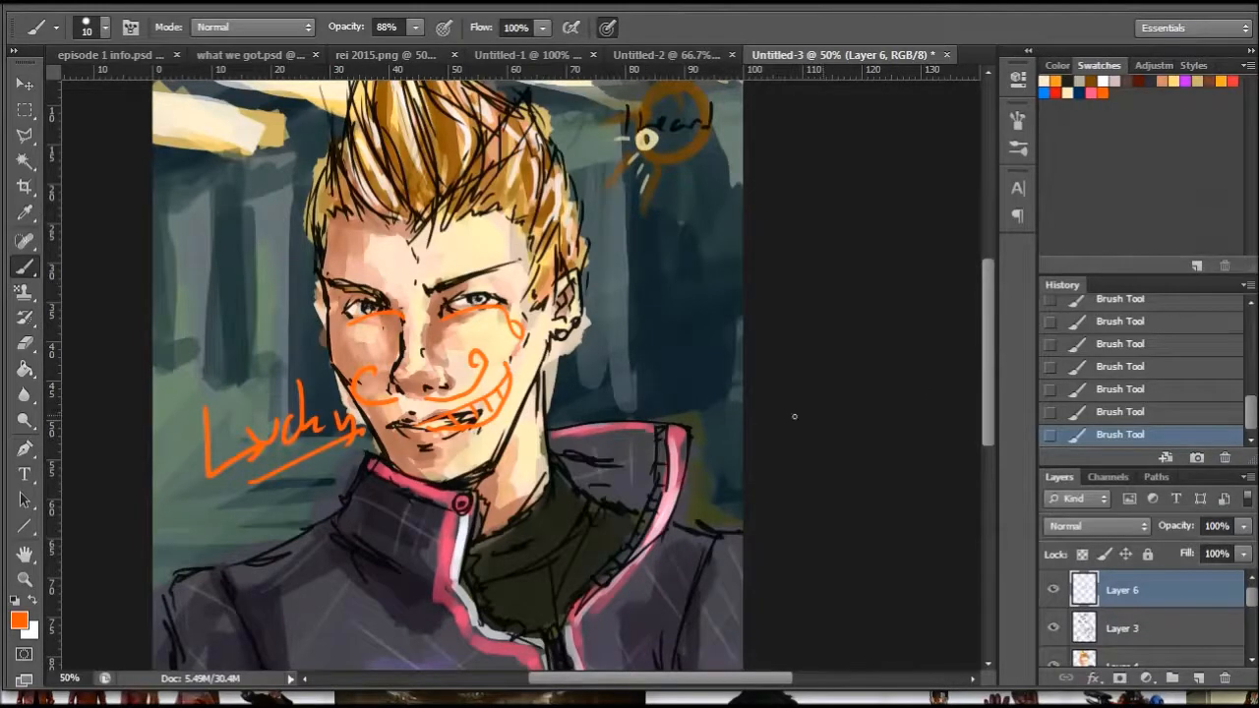
# - Switch to the episode 1 info.psd document and paint an orange underline beneath the Twitter address
pyautogui.moveTo(990, 358)
pyautogui.mouseDown()
pyautogui.moveTo(983, 433)
pyautogui.moveTo(984, 379)
pyautogui.mouseUp()
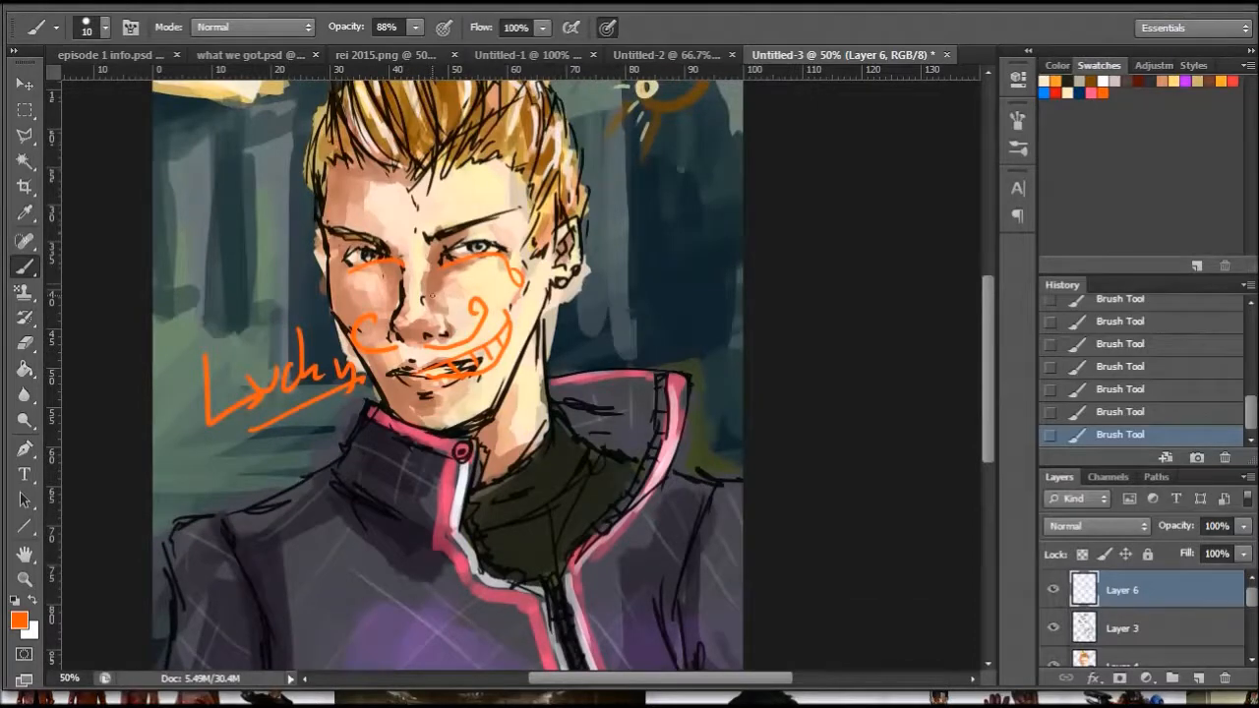
pyautogui.click(90, 60)
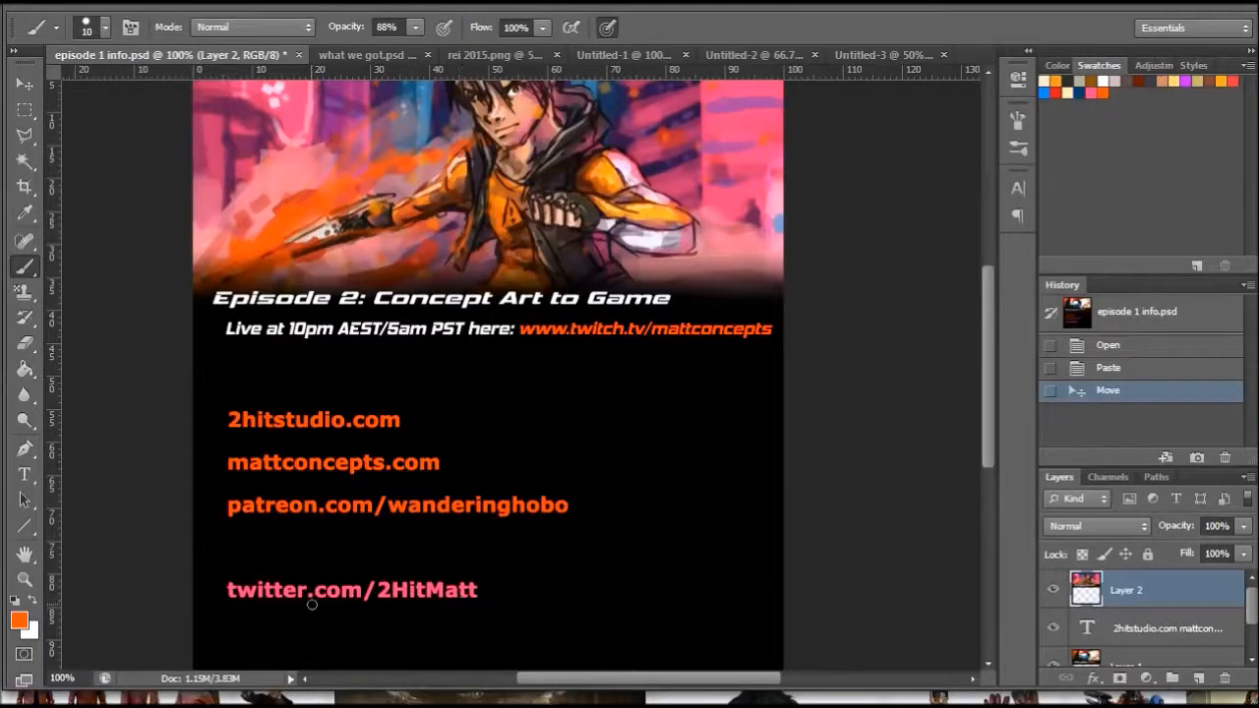
pyautogui.moveTo(255, 618); pyautogui.dragTo(522, 620)
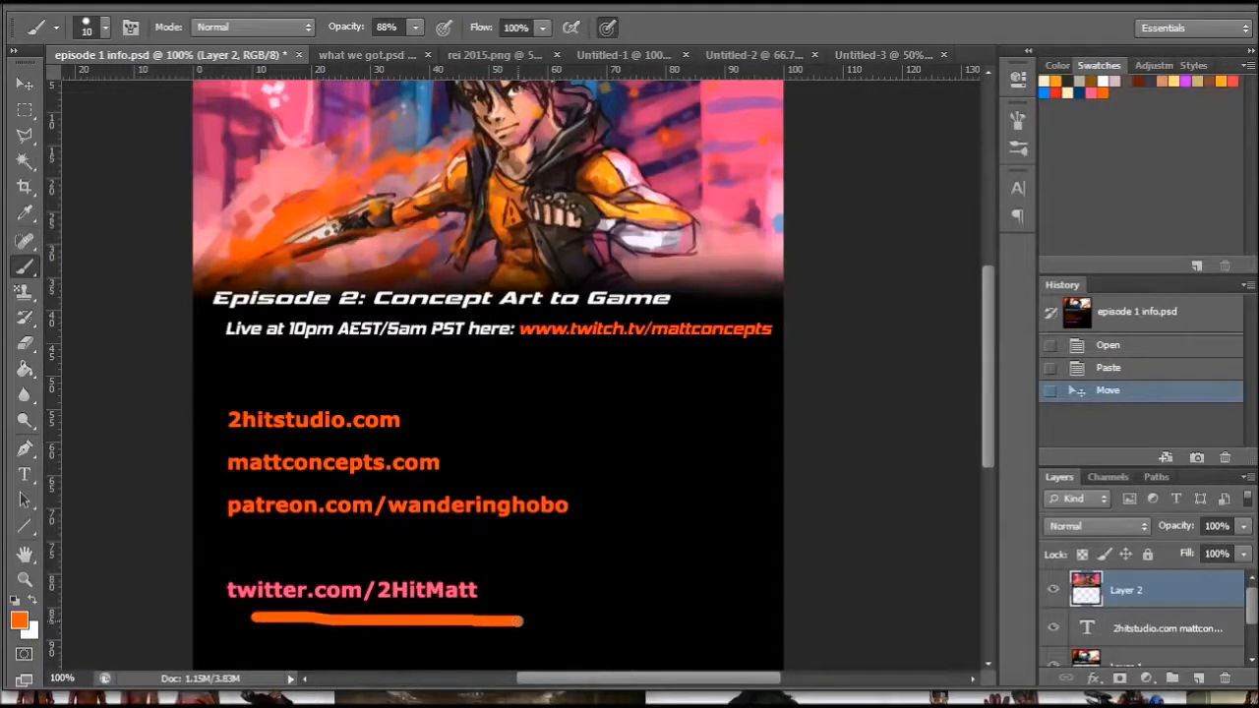